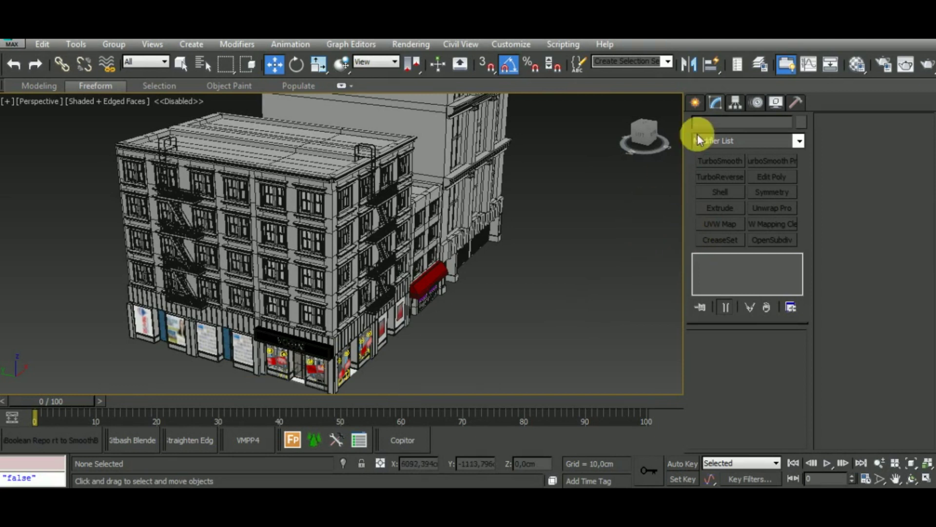
Step: Dismiss the empty-selection Mirror warning and arm the Standard Primitives Plane tool in the Top view
left_click(689, 66)
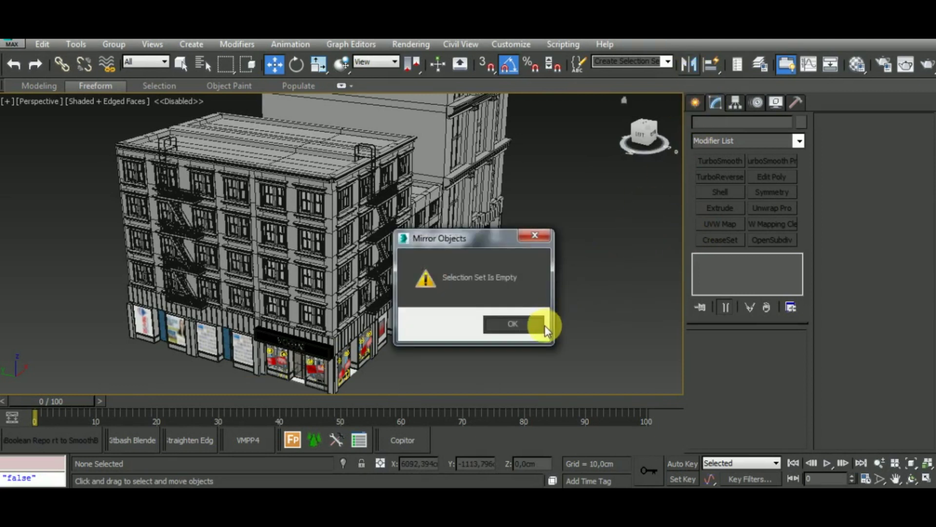
left_click(527, 323)
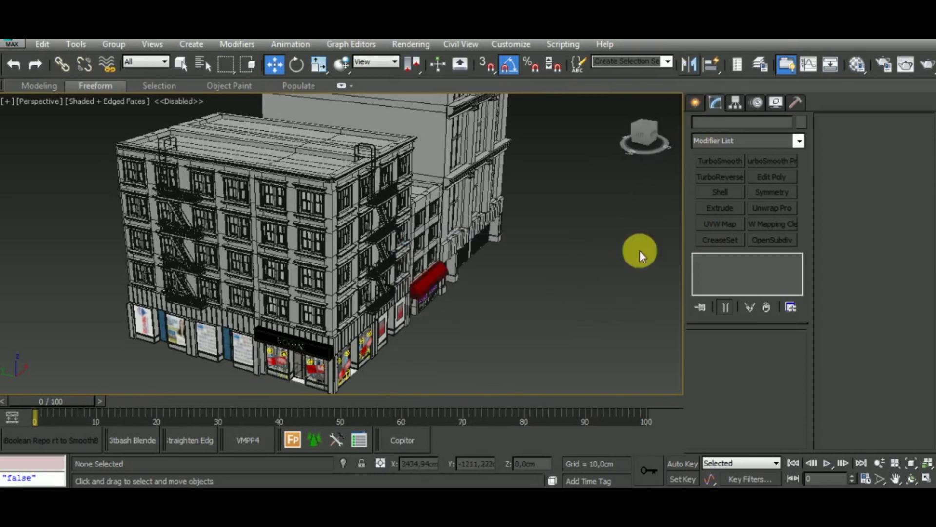
left_click(694, 103)
left_click(714, 144)
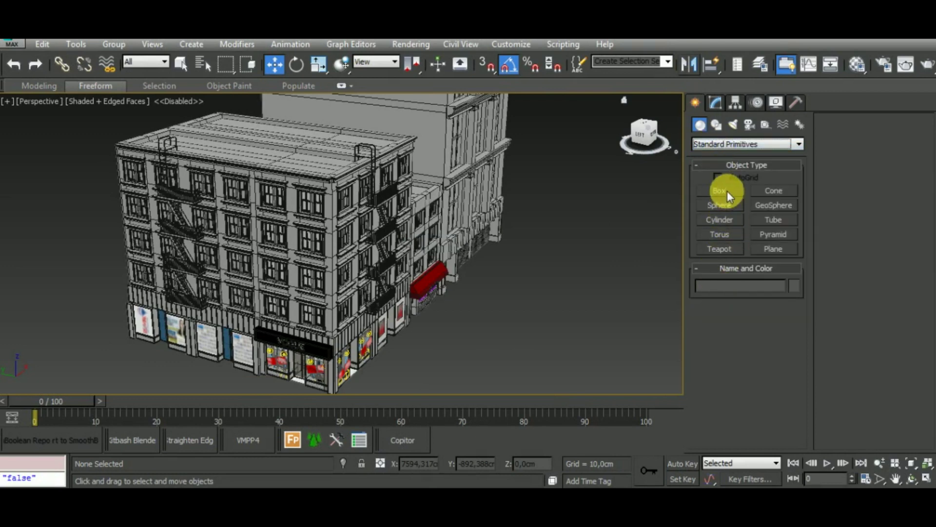
left_click(773, 248)
key("t")
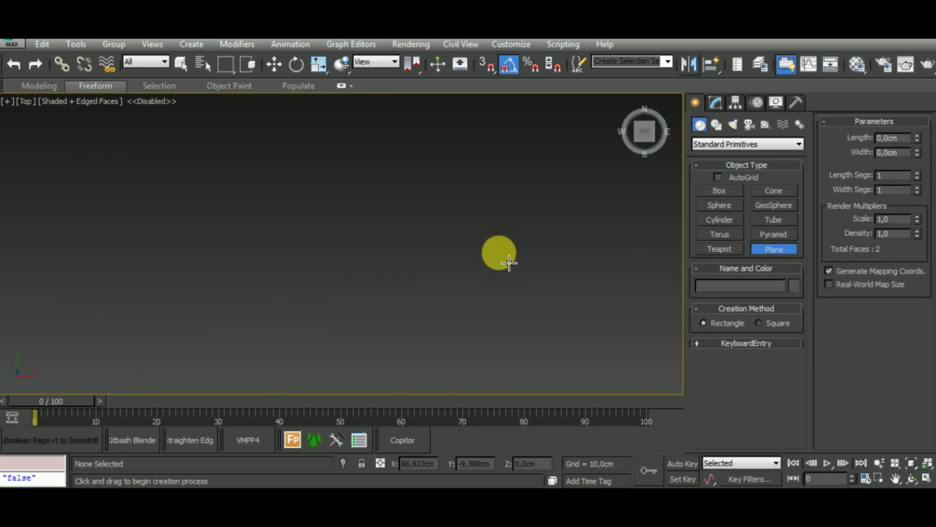
Step: Draw a wide road plane, Plane023, below the building in the Top view
scroll(508, 262, "down", 5)
scroll(517, 266, "down", 3)
scroll(518, 266, "down", 2)
middle_click_drag(573, 338, 535, 295)
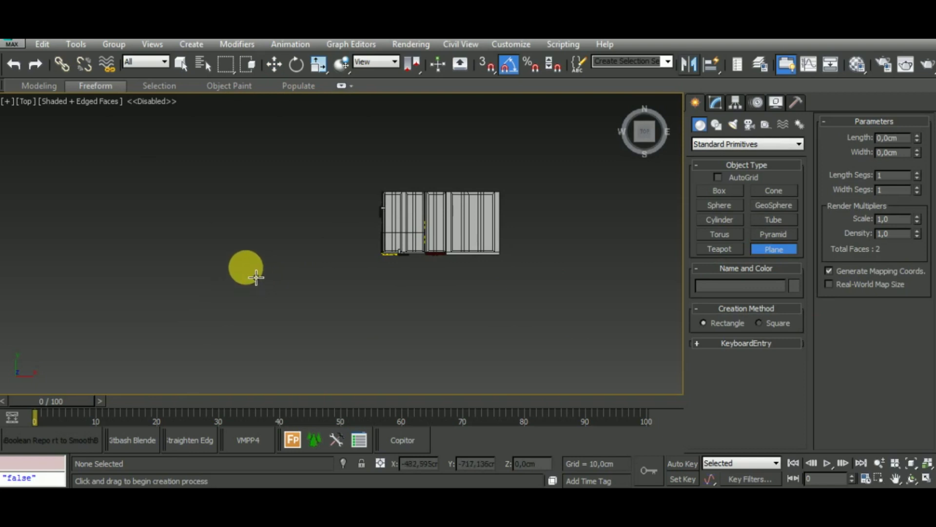
left_click_drag(243, 269, 649, 333)
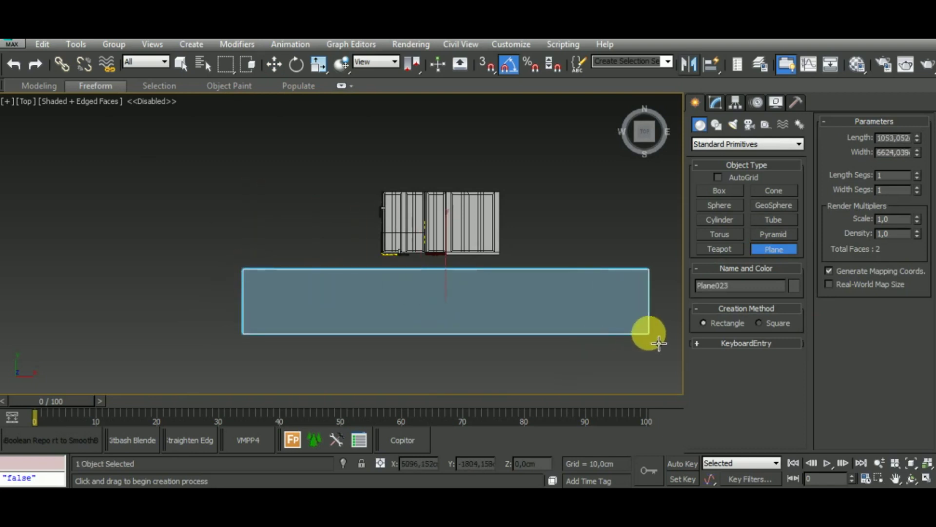
Step: Draw Box1157 covering the building footprint
left_click(274, 64)
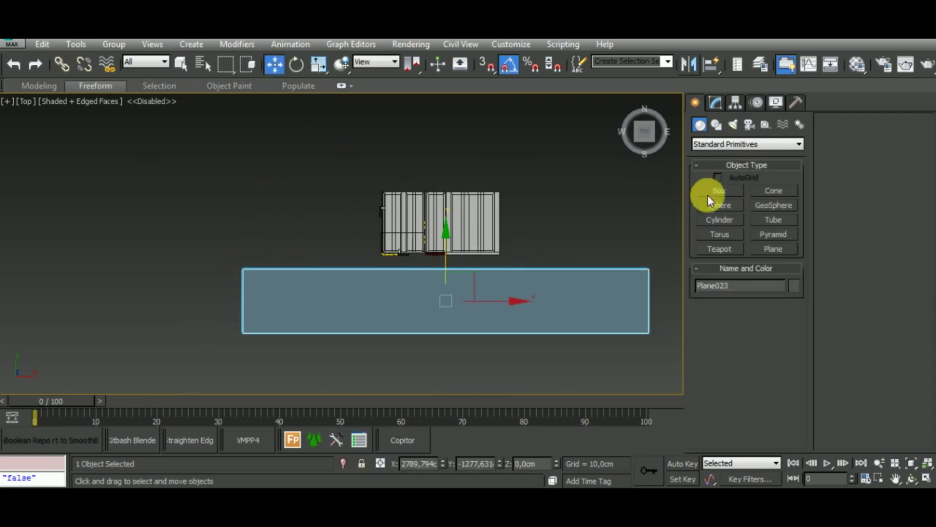
left_click(718, 194)
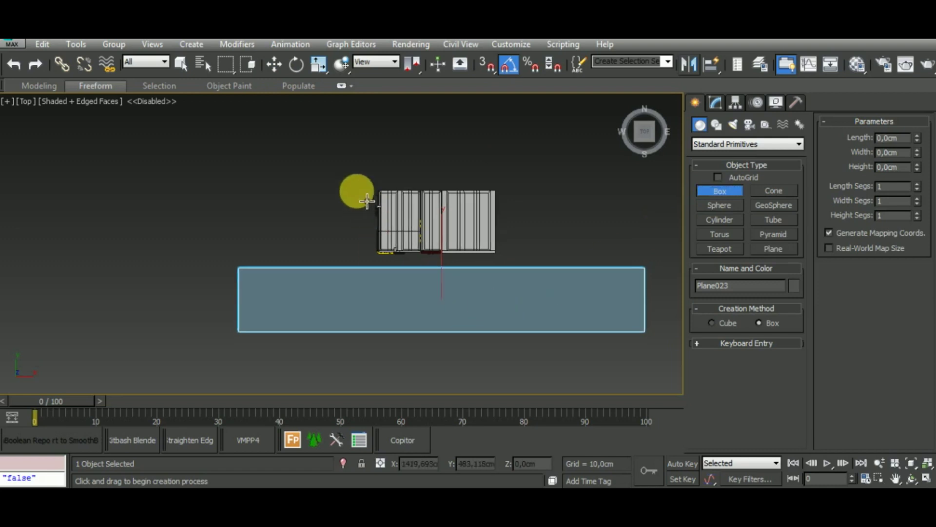
left_click_drag(355, 175, 528, 278)
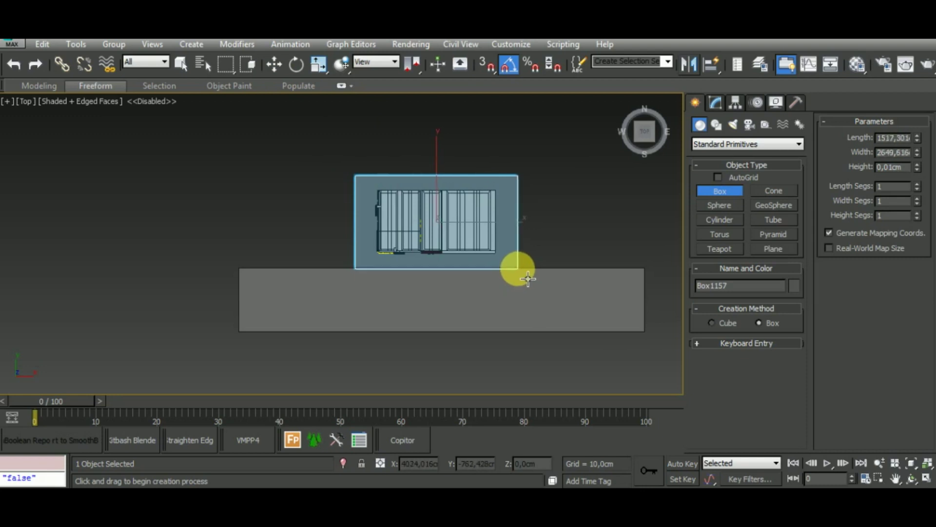
Step: Finish Box1157 and nudge it slightly down along Y
left_click(274, 63)
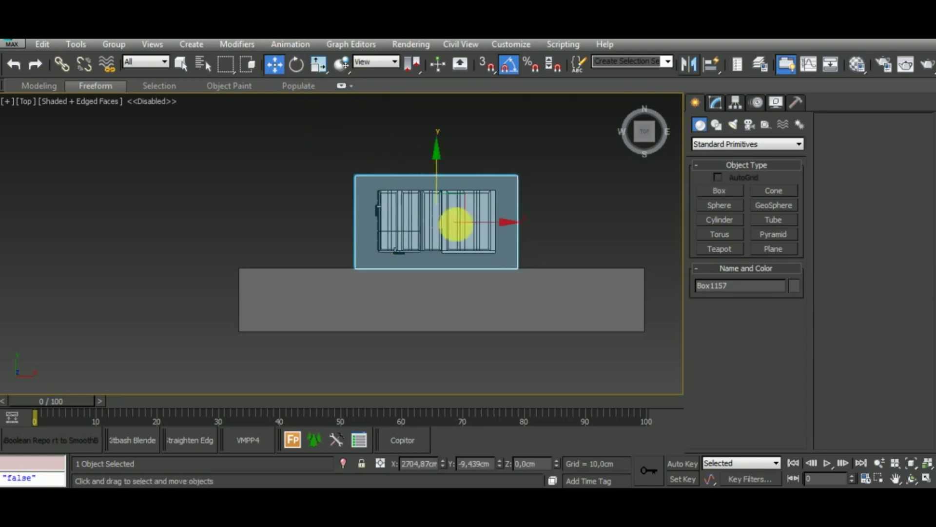
middle_click_drag(510, 297, 511, 299)
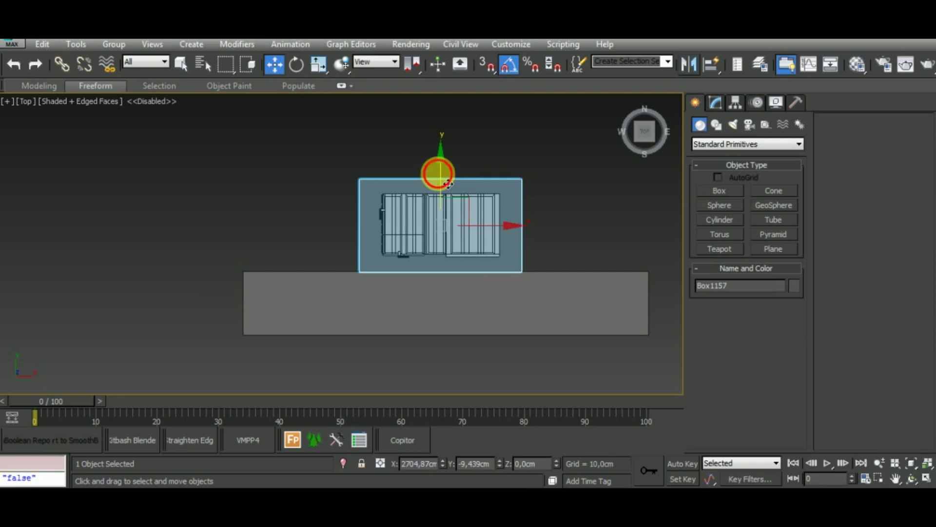
left_click_drag(447, 186, 448, 187)
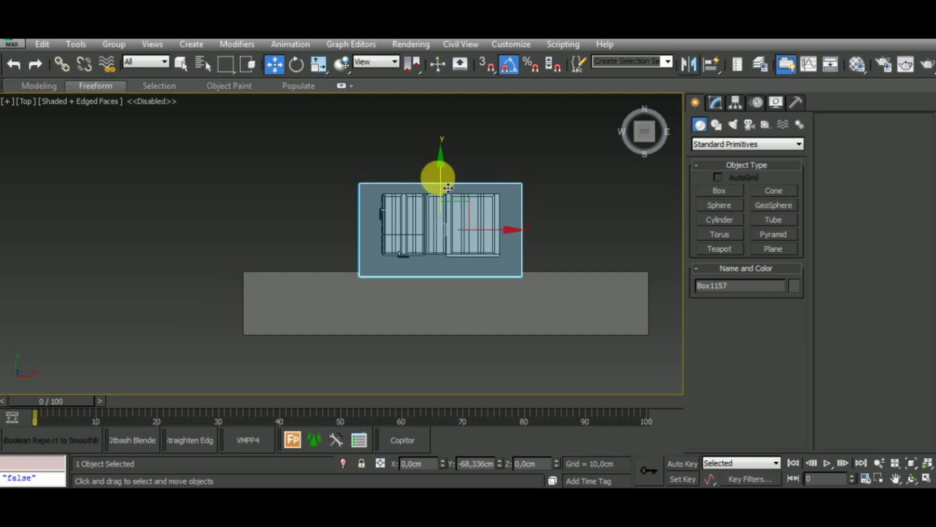
key("f")
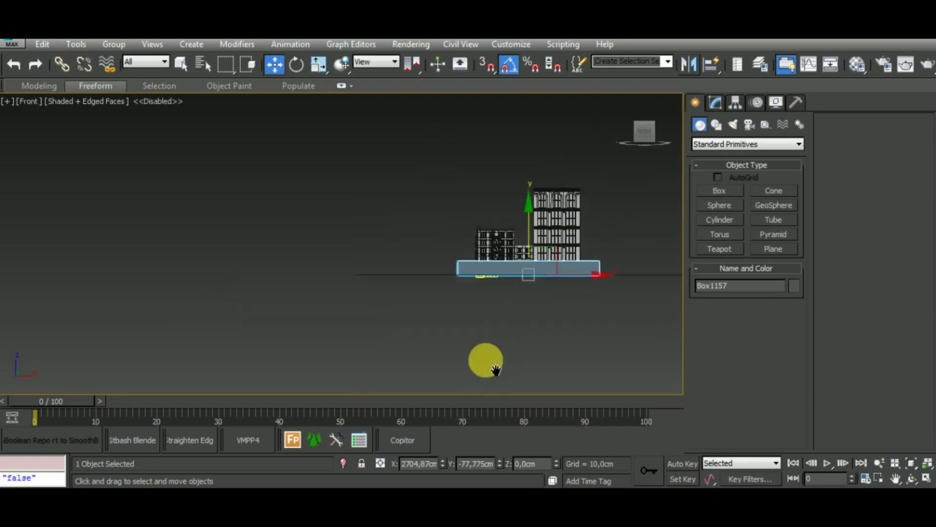
Step: Flatten Box1157 to a 10,417cm-high slab in the Front view
scroll(525, 315, "up", 3)
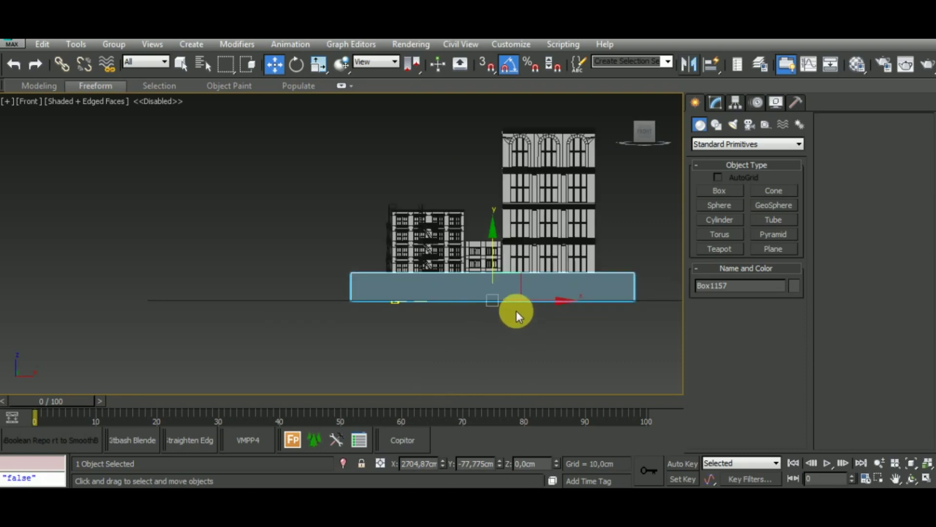
left_click(715, 102)
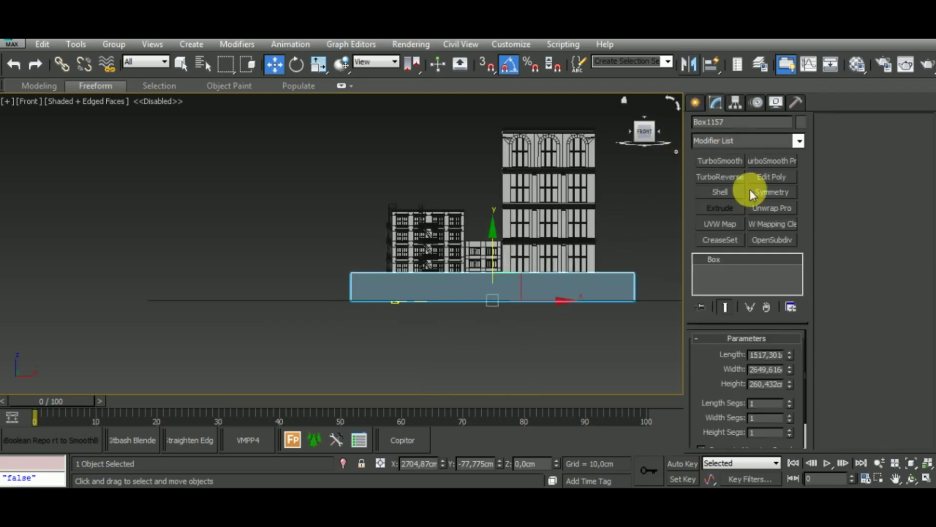
left_click_drag(790, 387, 791, 450)
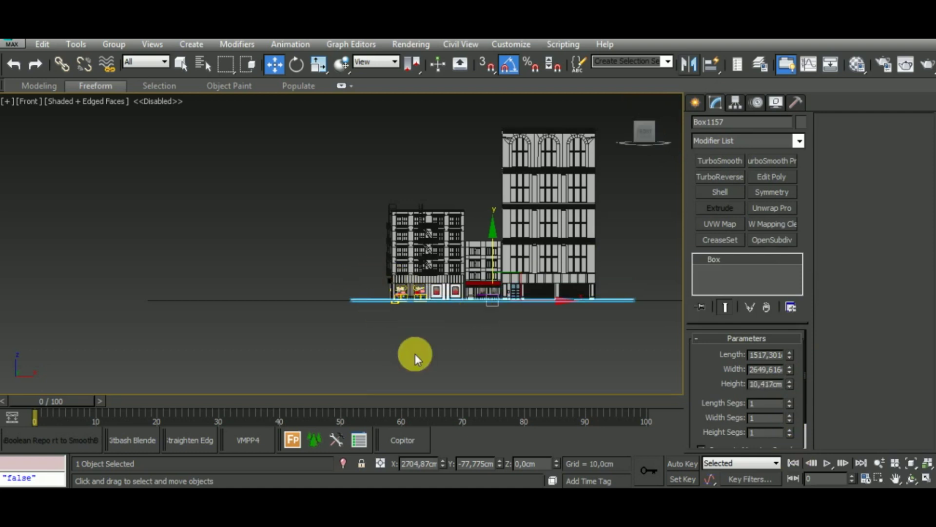
middle_click_drag(415, 353, 368, 328)
left_click(394, 292, "ctrl")
Step: Lower the selected objects so the slab sits at Z -9,526cm beneath the storefronts
scroll(455, 298, "up", 4)
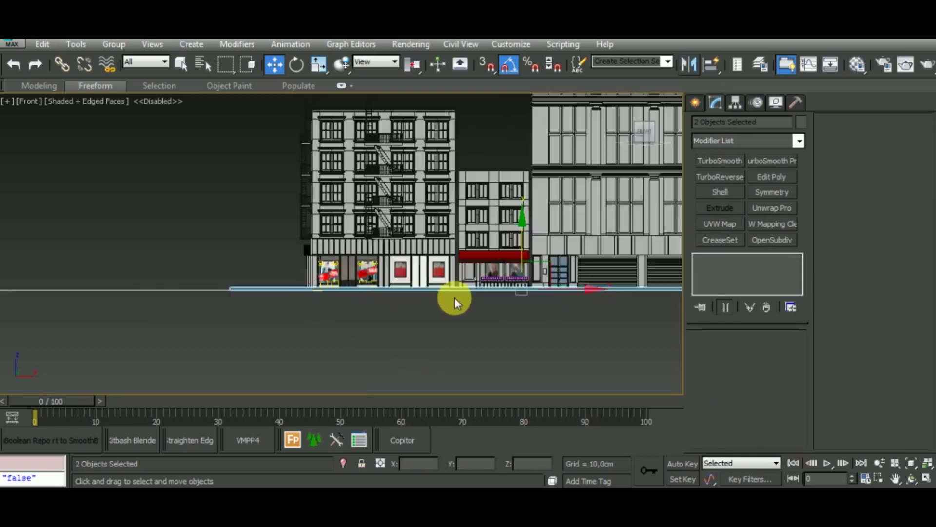
scroll(517, 272, "up", 3)
scroll(536, 269, "up", 3)
left_click_drag(539, 269, 539, 269)
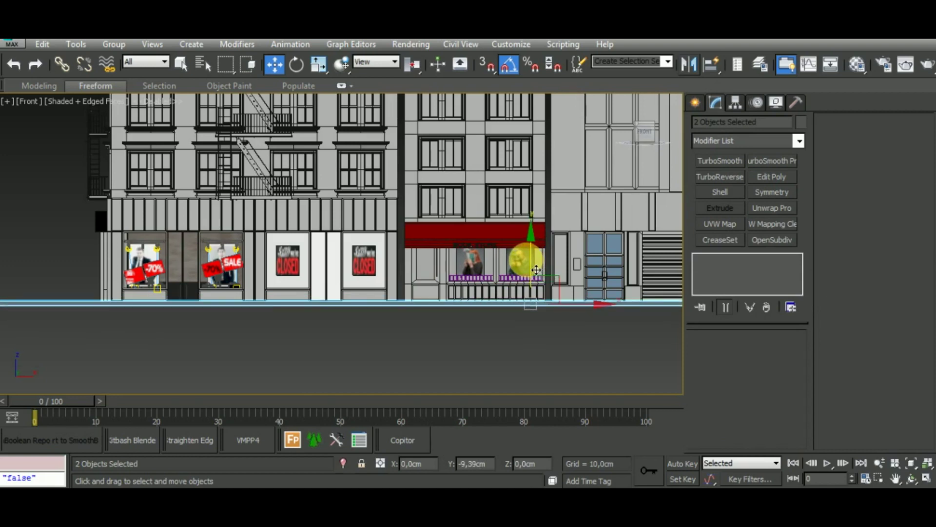
scroll(272, 314, "up", 2)
scroll(234, 317, "up", 2)
scroll(255, 305, "up", 2)
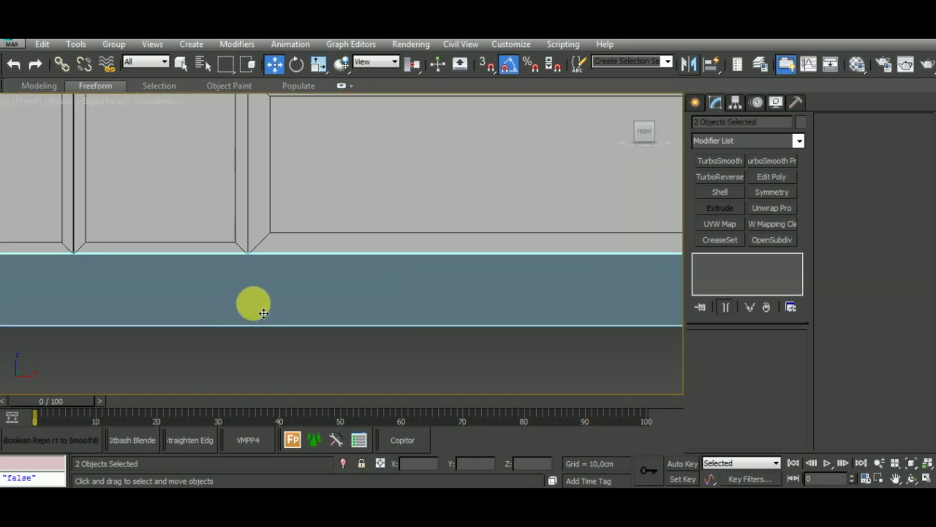
scroll(291, 286, "up", 2)
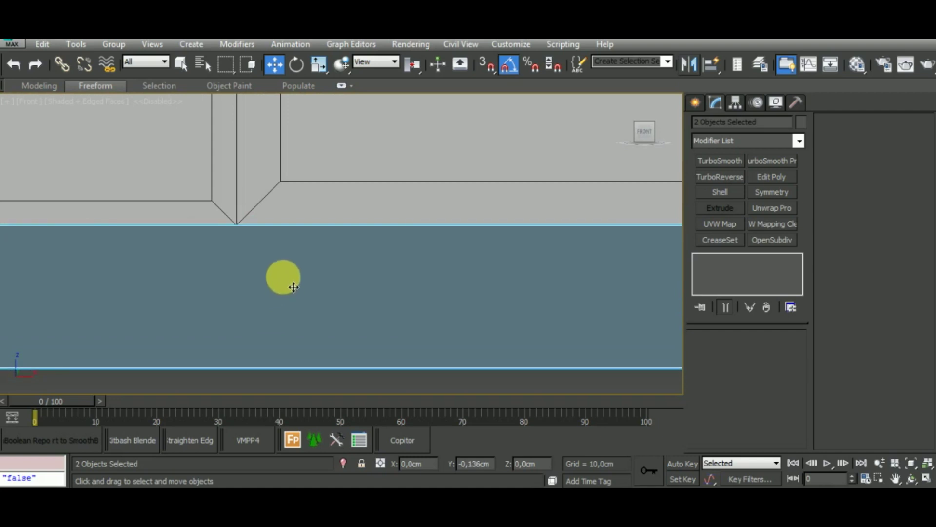
left_click_drag(292, 286, 315, 261)
Step: Orbit to a 3-D angle and select only the ground slab
scroll(343, 215, "down", 5)
scroll(357, 216, "down", 3)
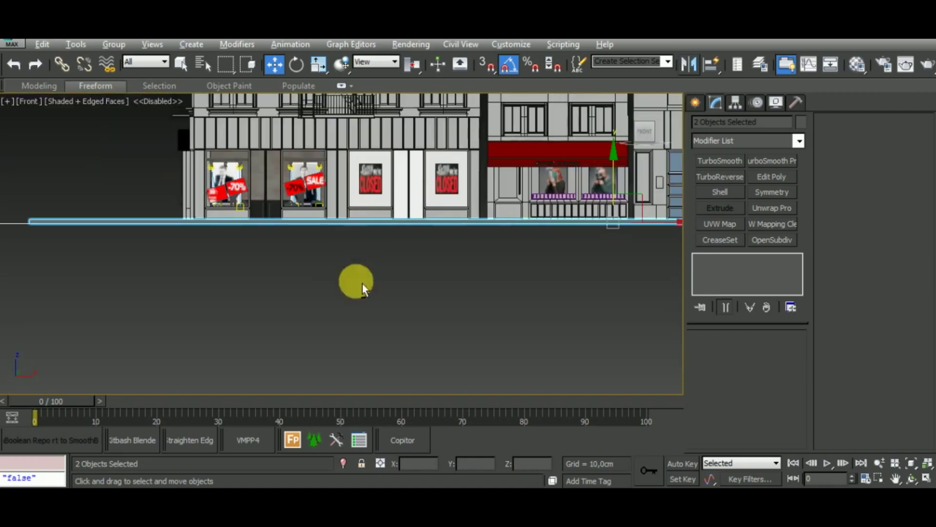
mouse_move(356, 278)
middle_mouse_down("alt")
mouse_move(423, 342)
mouse_move(420, 328)
mouse_move(257, 338)
middle_mouse_up("alt")
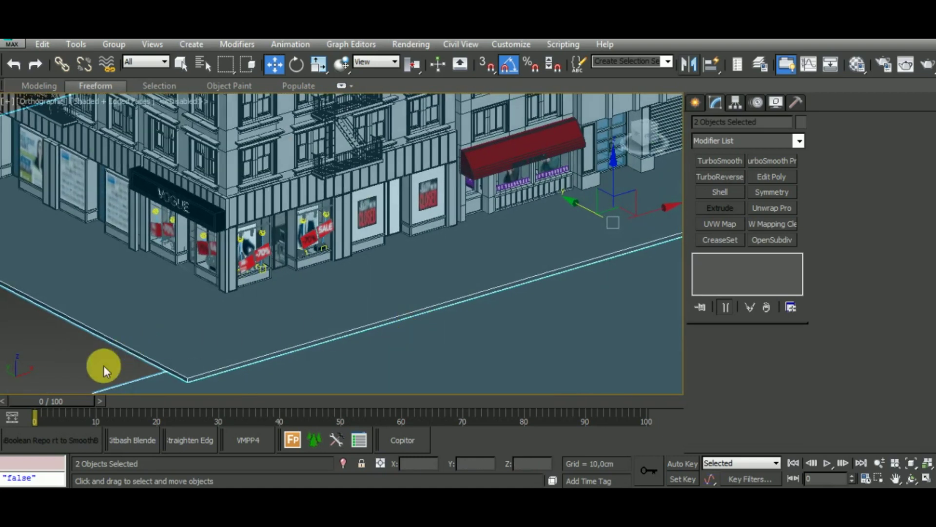
left_click(234, 359)
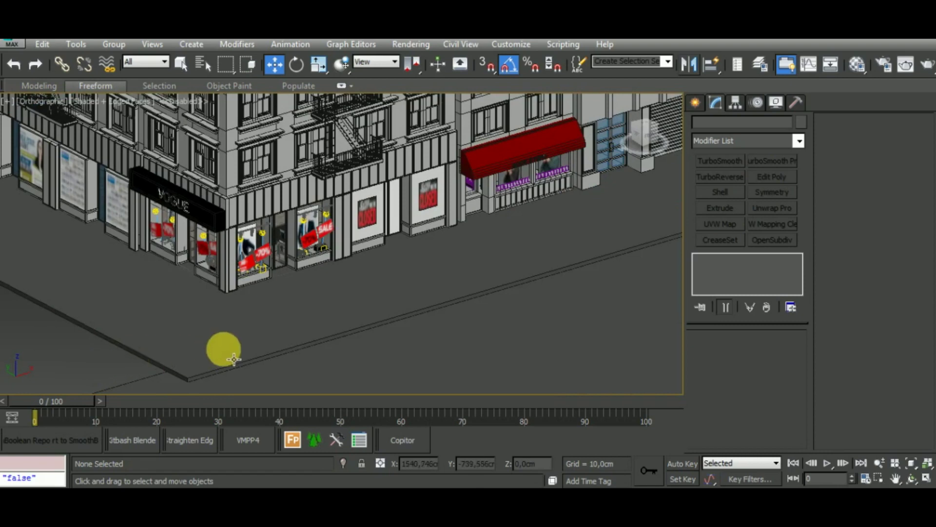
left_click(395, 297)
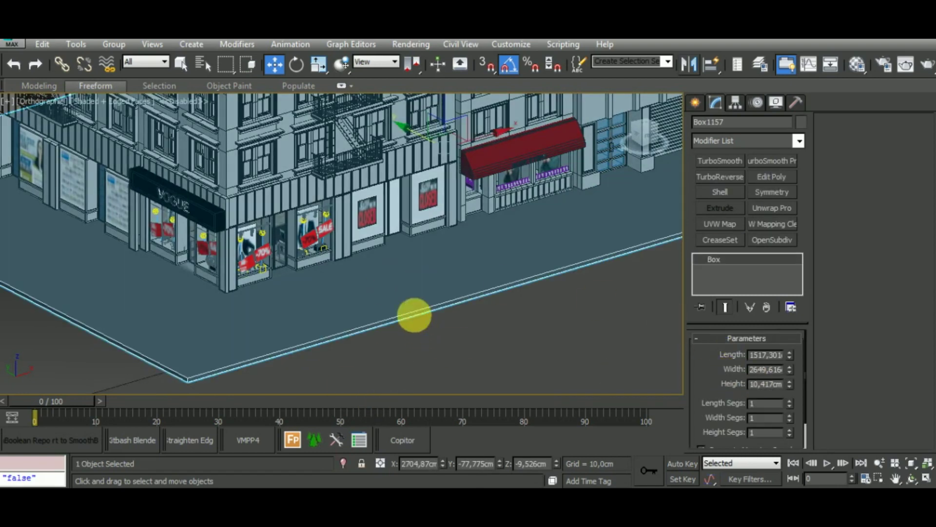
scroll(412, 312, "down", 3)
scroll(410, 293, "down", 2)
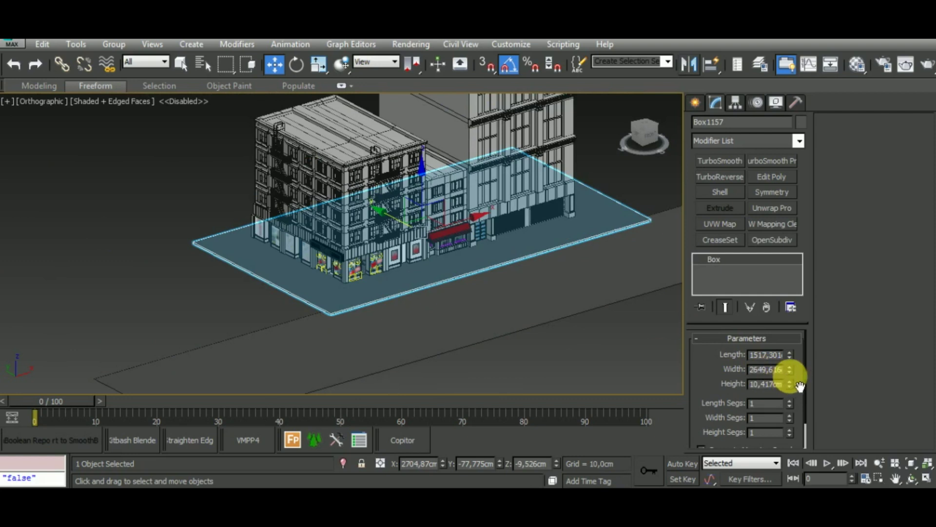
Step: Resize Box1157's length and width to 2301,843cm so it meets the road plane's edge
left_click_drag(790, 370, 793, 365)
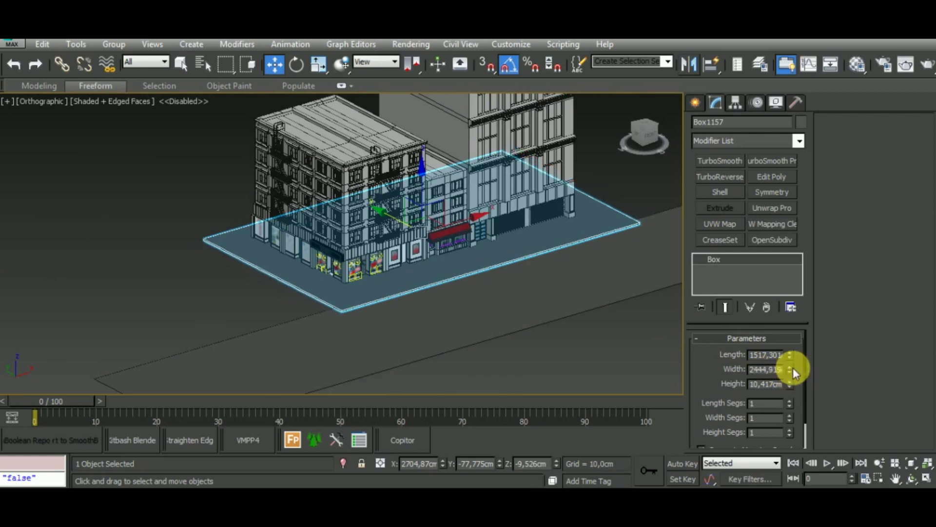
right_click(791, 370)
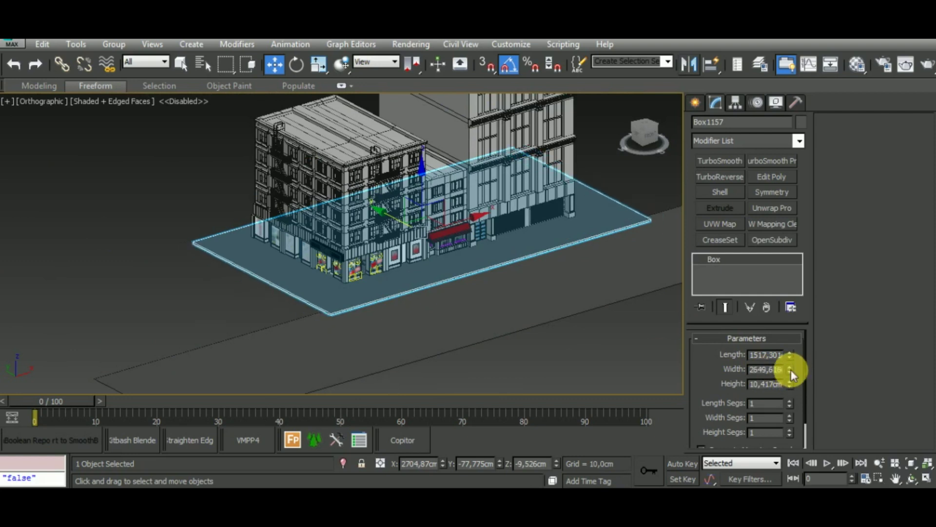
left_click_drag(790, 356, 790, 356)
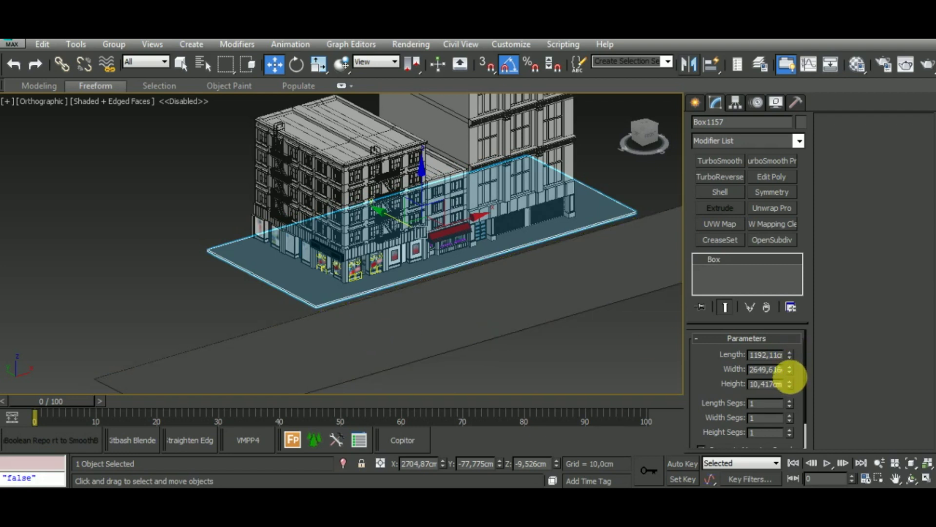
left_click_drag(792, 373, 793, 372)
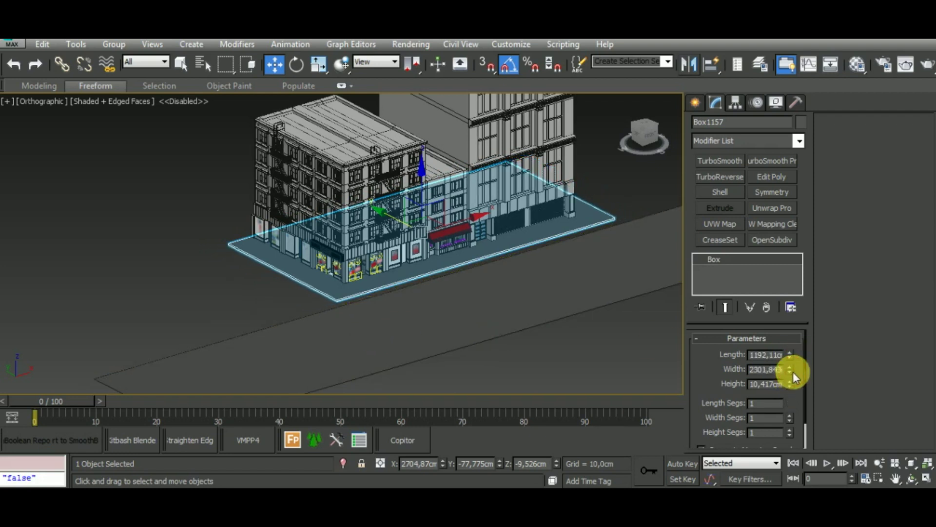
Step: Zoom in on the storefronts and select the pavement slab Box1157
left_click(529, 316)
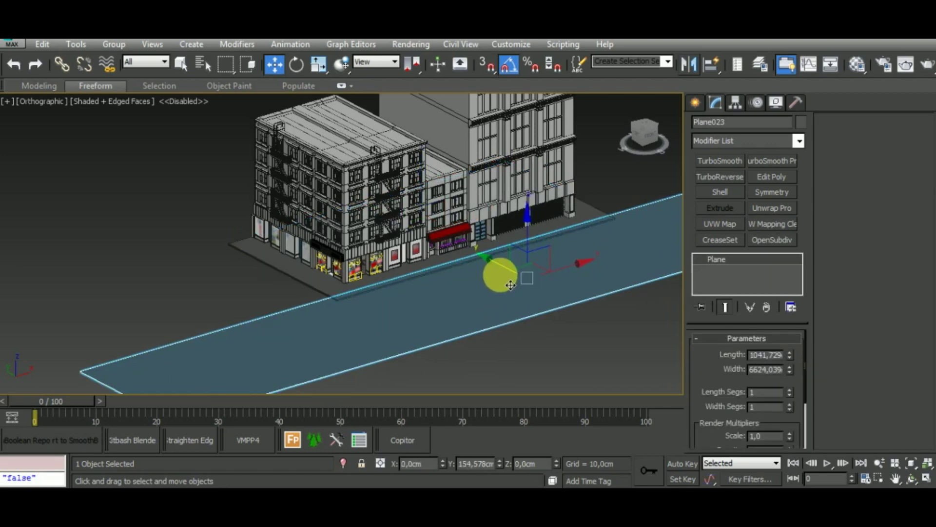
left_click(527, 340)
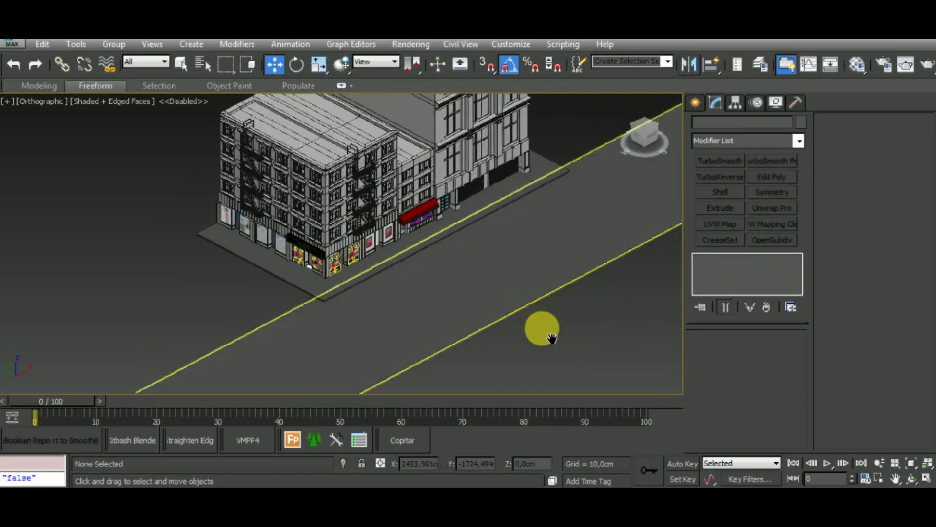
scroll(390, 305, "up", 2)
scroll(399, 312, "up", 4)
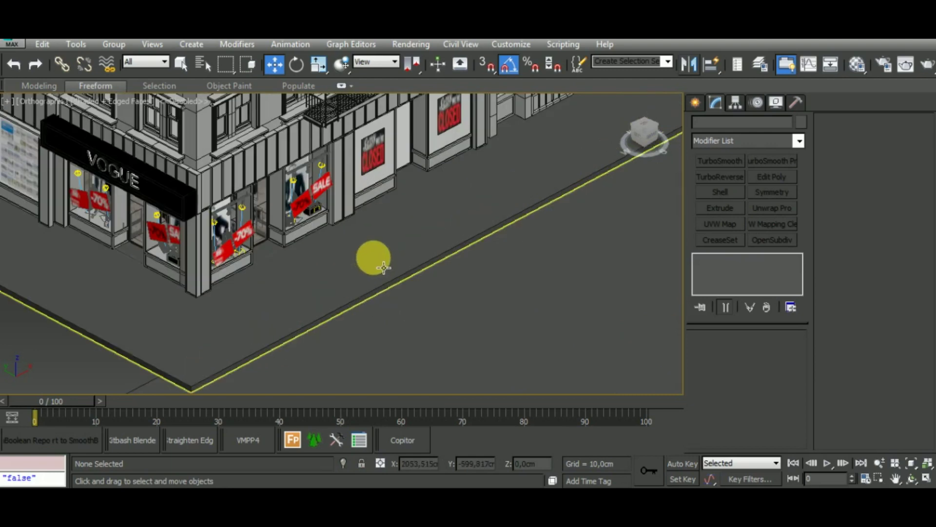
left_click(384, 270)
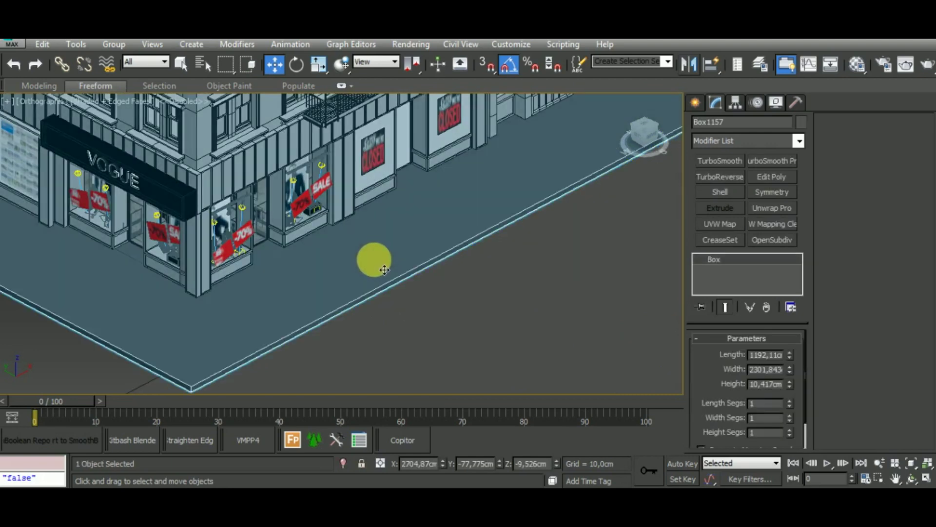
Step: Apply the paving material with PavingStones28 maps to Box1157, shown shaded in the viewport
left_click(858, 65)
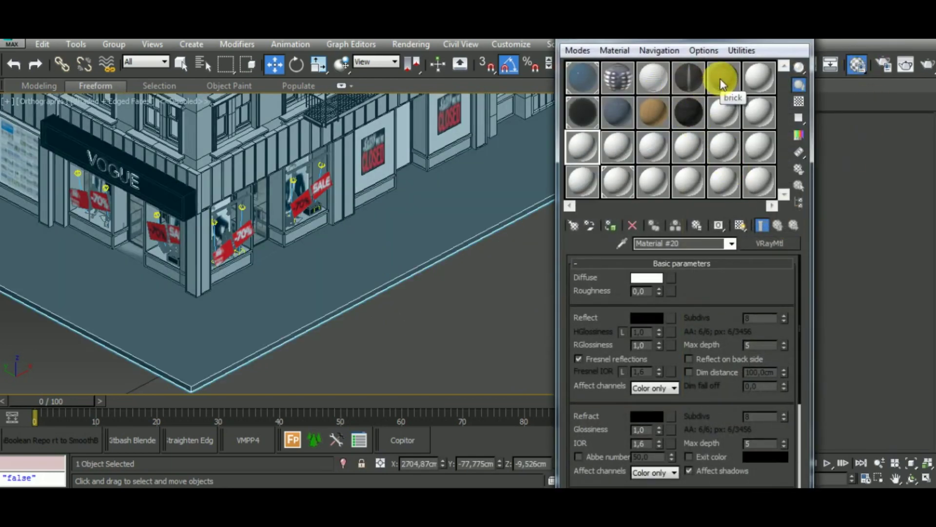
left_click(651, 83)
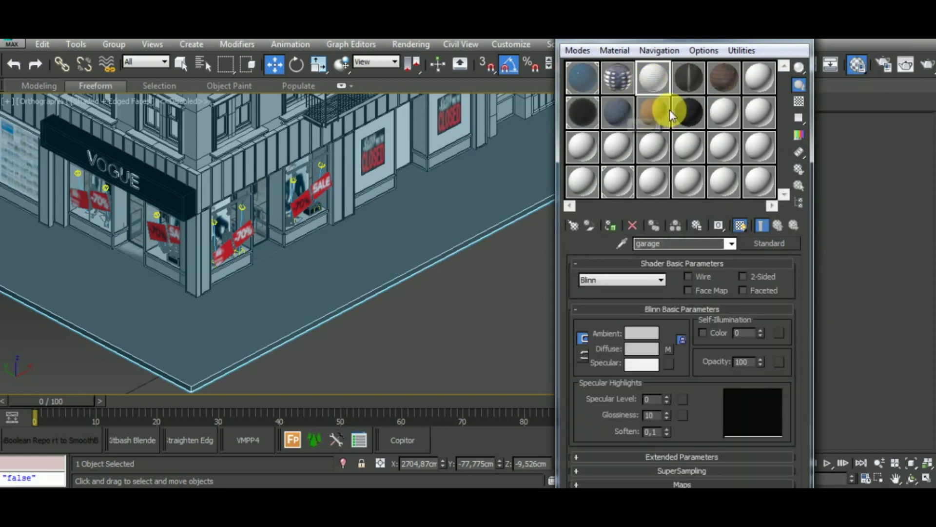
left_click(627, 112)
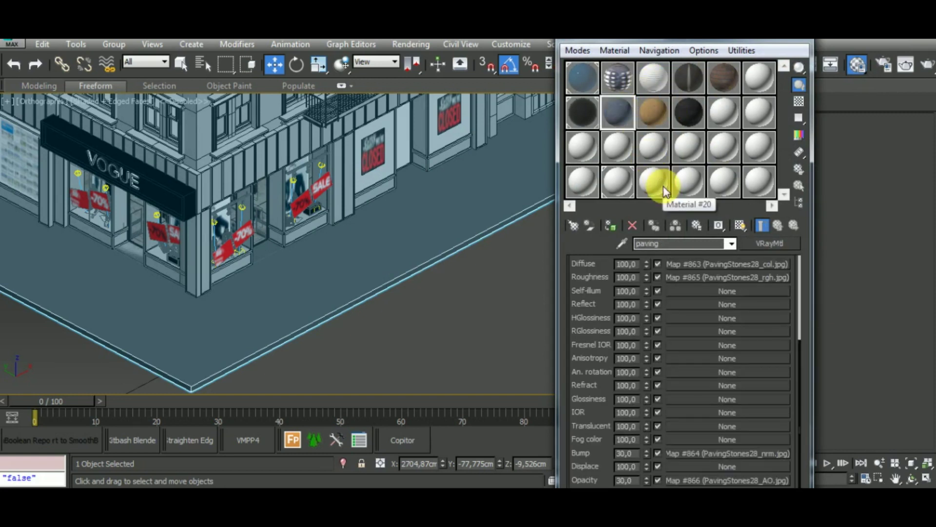
left_click(613, 225)
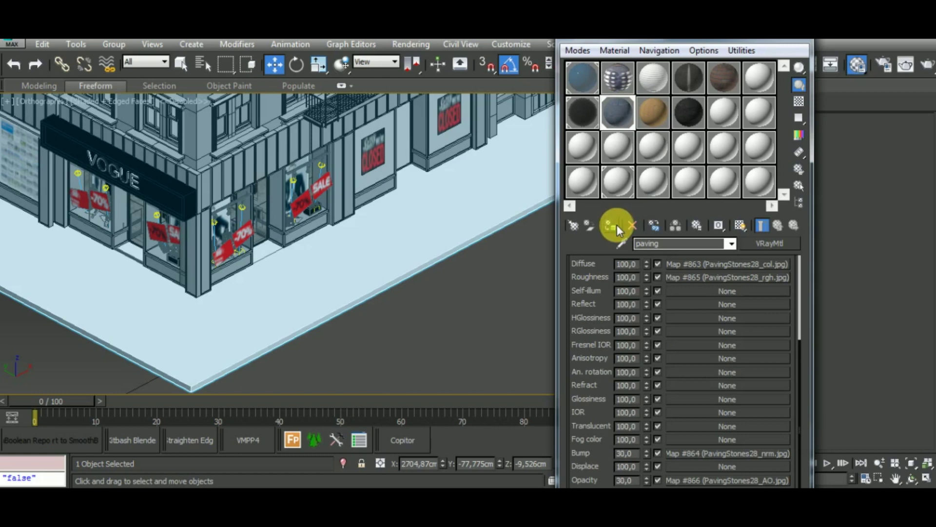
left_click(740, 225)
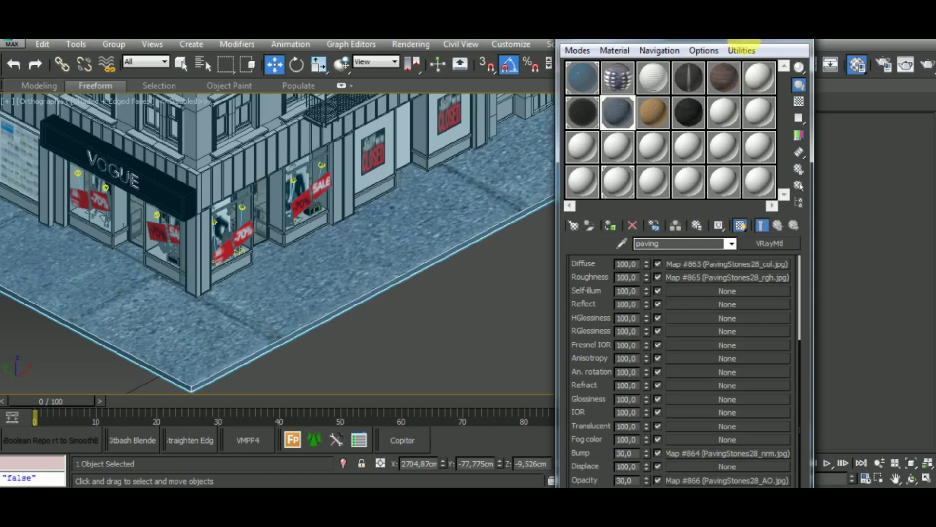
Step: Convert the pavement slab to Editable Poly and add a Box-projection UVW Map
key("m")
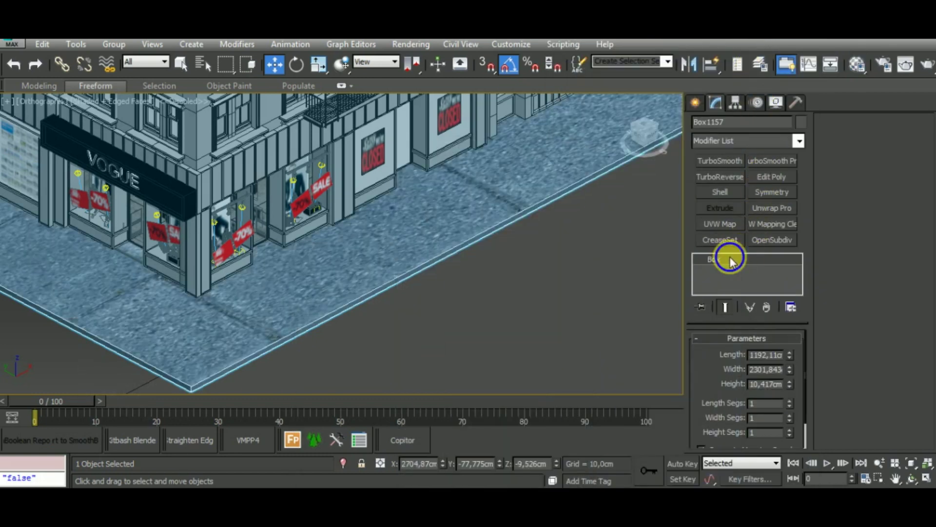
right_click(730, 259)
left_click(797, 359)
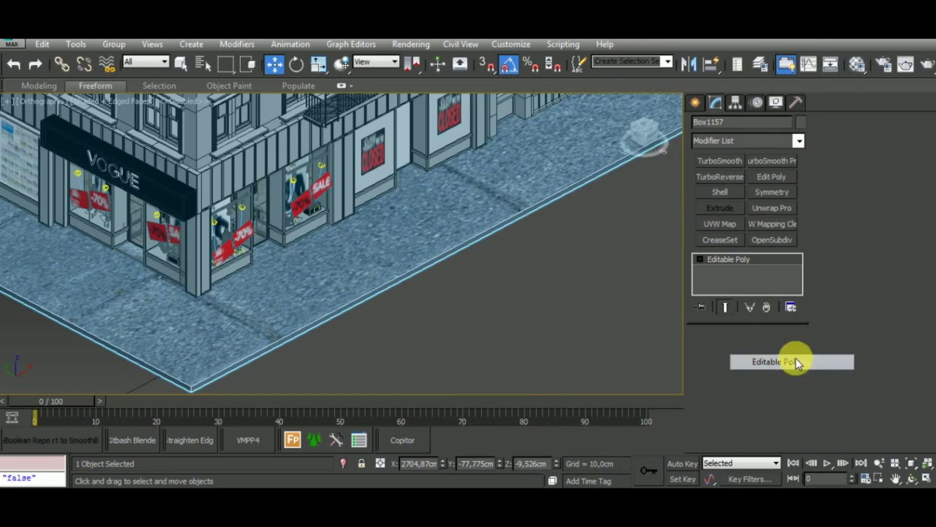
left_click(732, 226)
left_click_drag(790, 420, 787, 406)
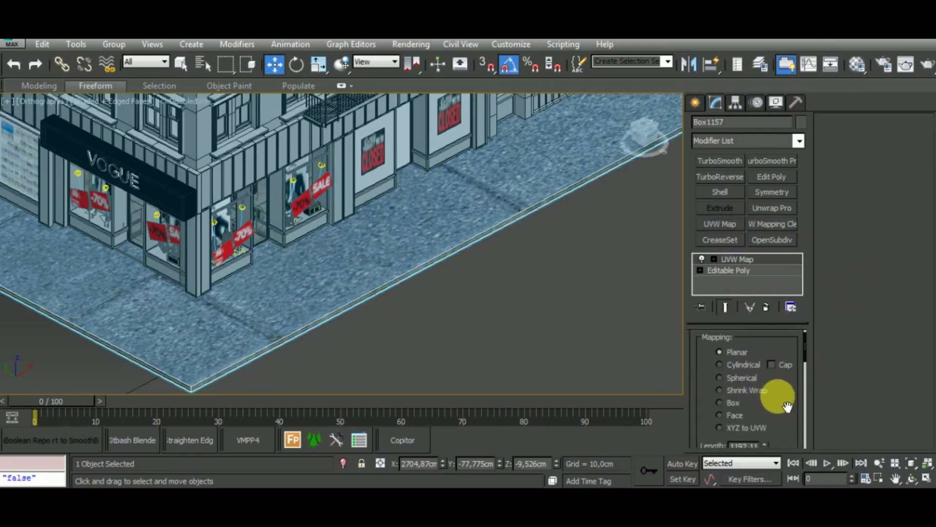
left_click(732, 404)
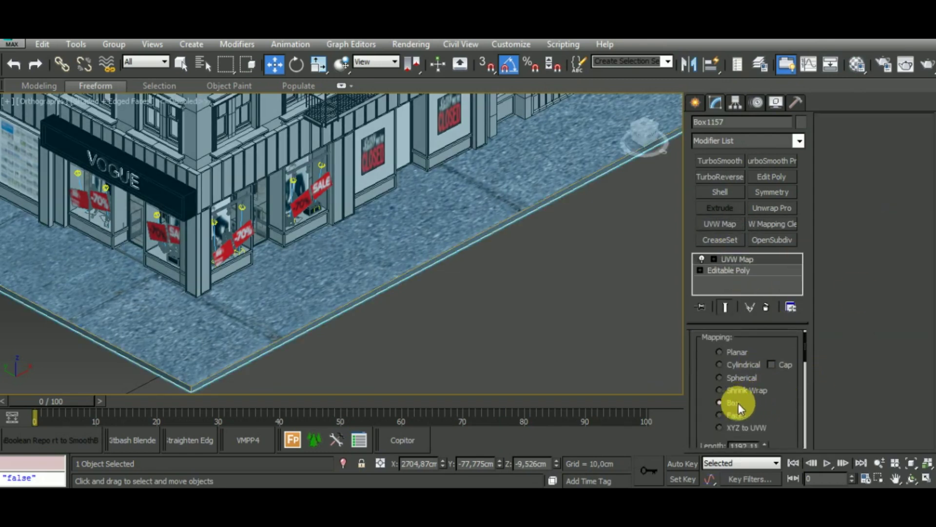
Step: Shrink the UVW Map length to rescale the paving stones on the slab
left_click_drag(793, 421, 794, 354)
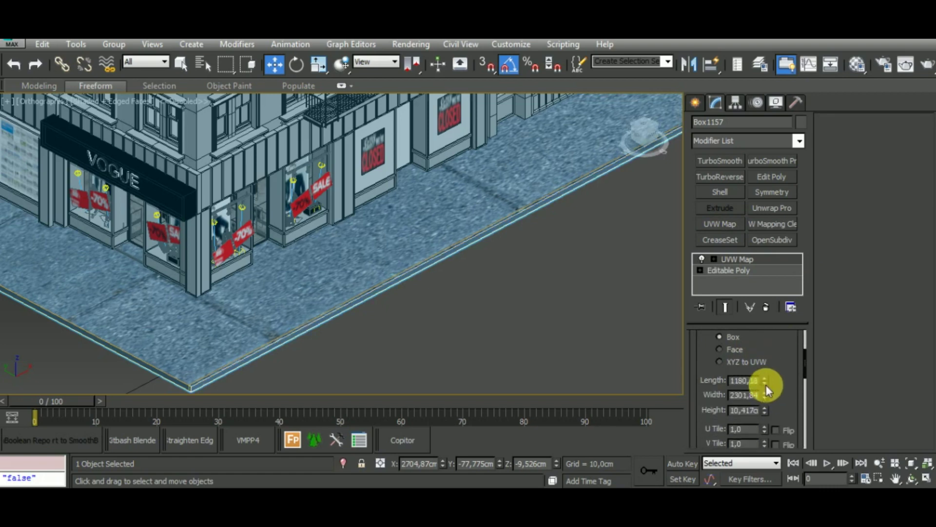
mouse_move(764, 383)
left_mouse_down()
mouse_move(775, 462)
mouse_move(767, 443)
mouse_move(765, 405)
mouse_move(782, 478)
mouse_move(771, 436)
left_mouse_up()
scroll(502, 294, "up", 2)
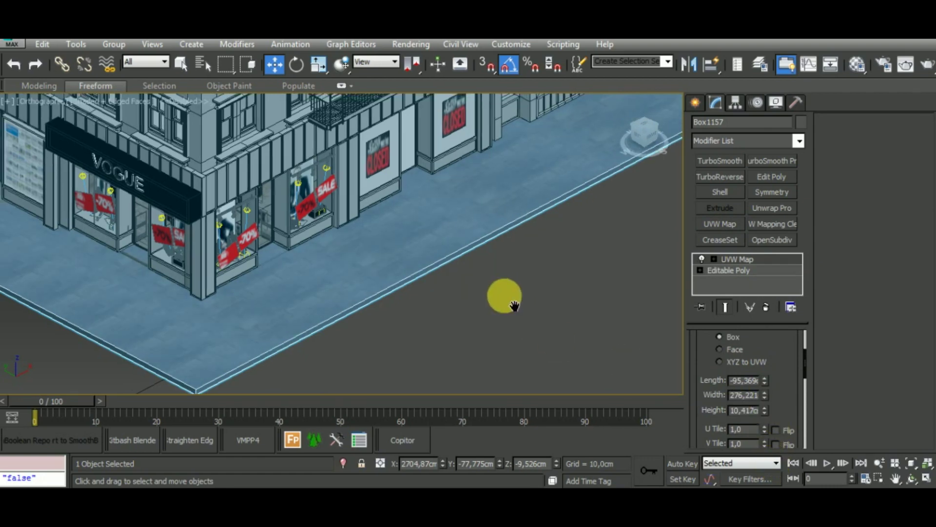
scroll(424, 265, "up", 3)
scroll(436, 276, "up", 2)
scroll(436, 273, "down", 4)
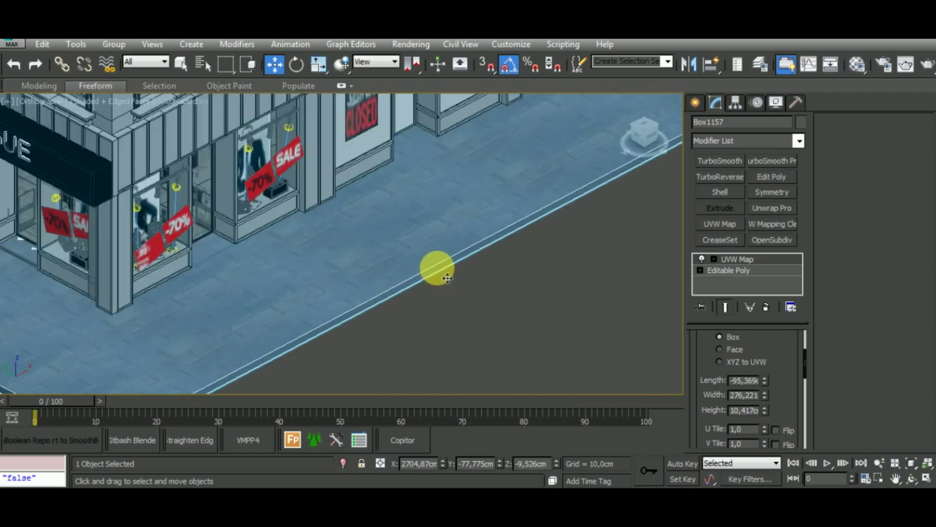
scroll(544, 303, "down", 2)
scroll(555, 314, "up", 2)
middle_click_drag(555, 314, 591, 223)
scroll(493, 232, "up", 2)
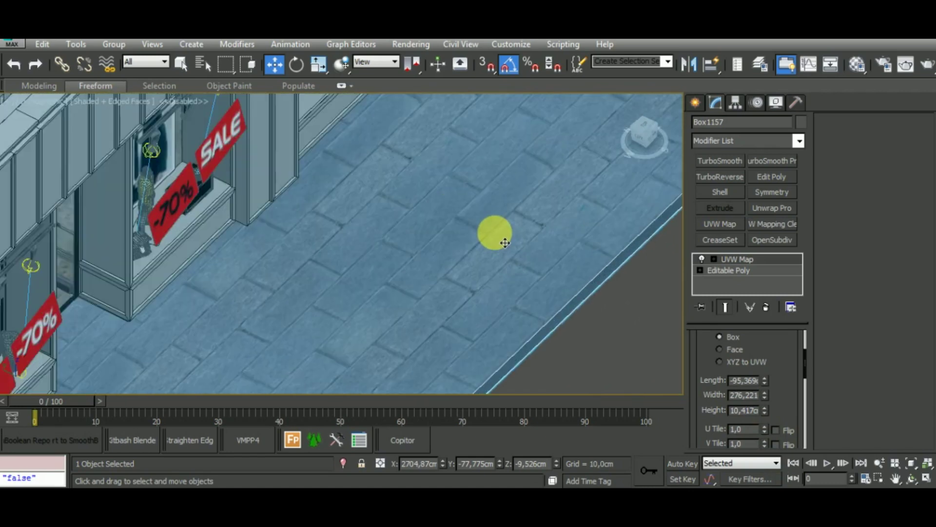
scroll(493, 232, "up", 3)
left_click_drag(764, 381, 779, 402)
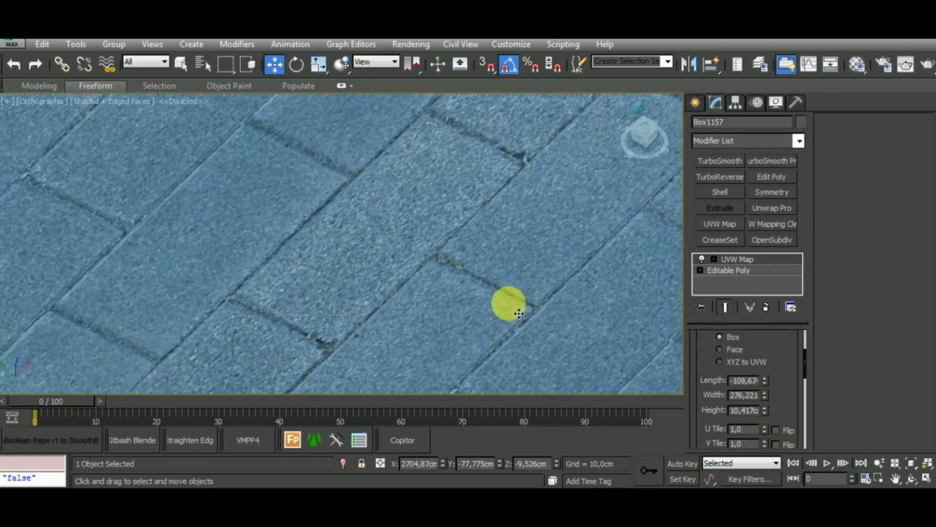
Step: Fine-tune the UVW Map to length about -101 and width 210,575 near the storefronts
middle_click_drag(476, 288, 445, 211)
scroll(453, 218, "down", 3)
scroll(453, 218, "down", 3)
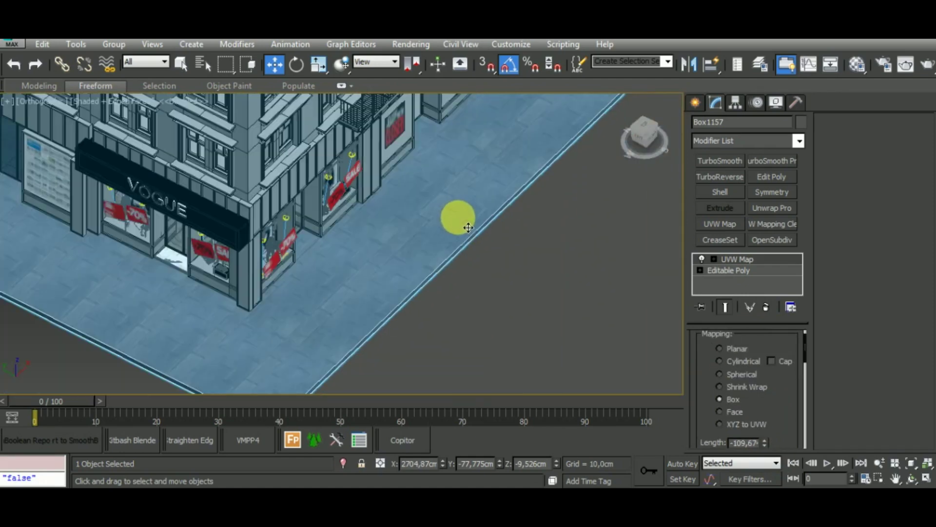
scroll(561, 227, "up", 2)
middle_click_drag(568, 208, 565, 362)
scroll(532, 337, "up", 1)
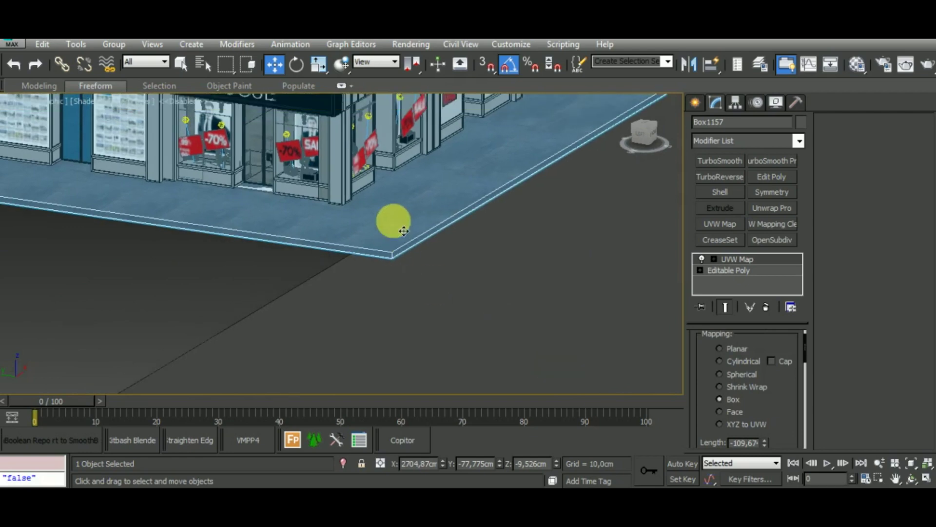
scroll(395, 217, "up", 2)
scroll(405, 225, "up", 2)
scroll(409, 224, "down", 3)
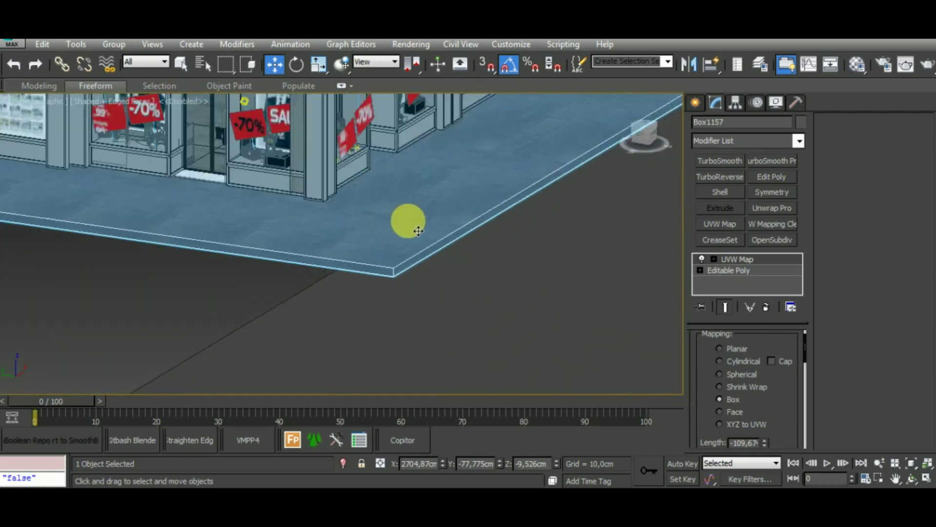
middle_click_drag(408, 219, 560, 247)
scroll(556, 264, "up", 3)
scroll(558, 279, "up", 1)
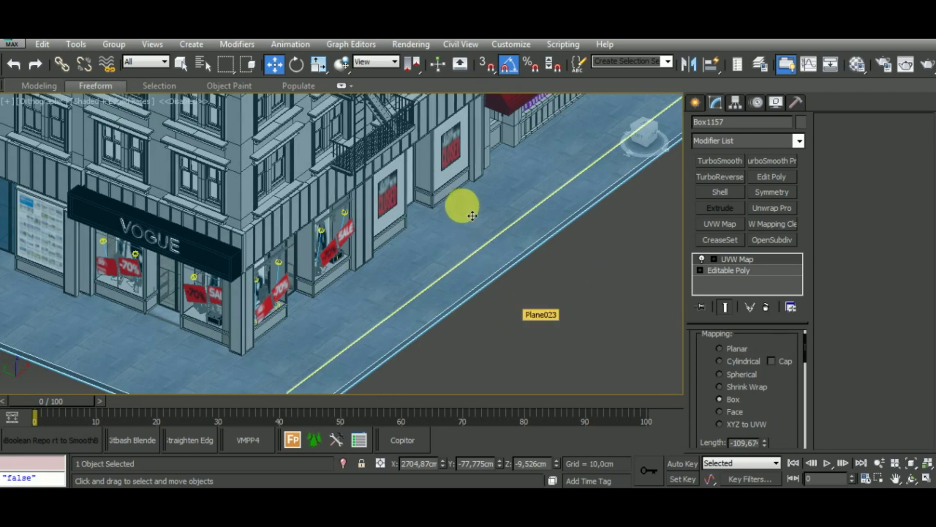
left_click_drag(794, 429, 792, 378)
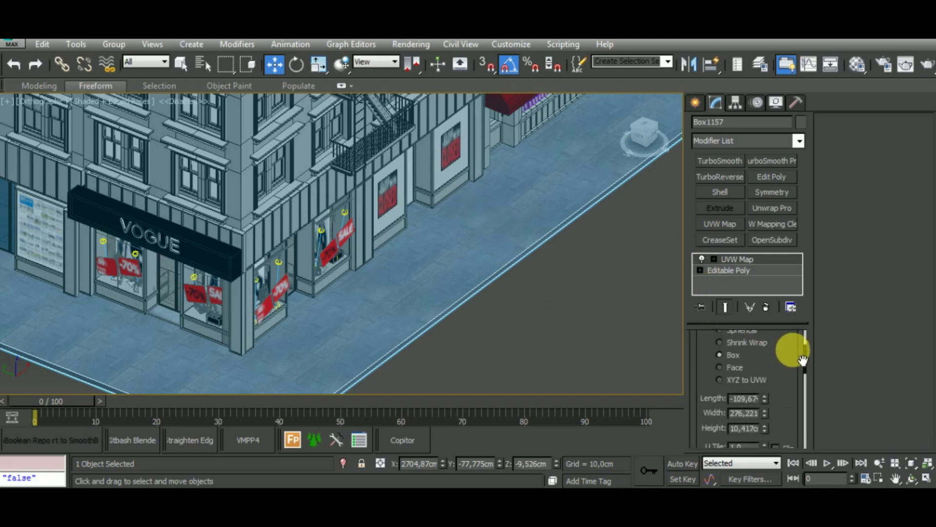
left_click(766, 372)
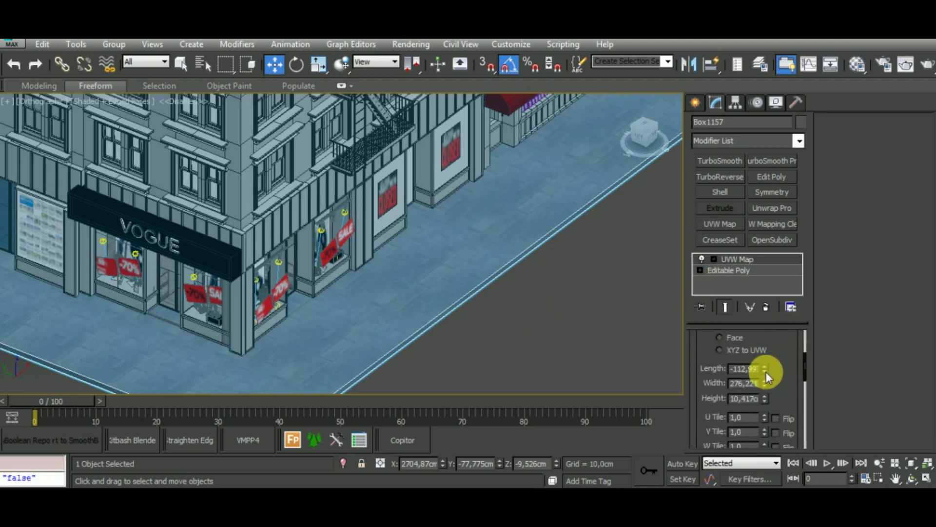
left_click(765, 365)
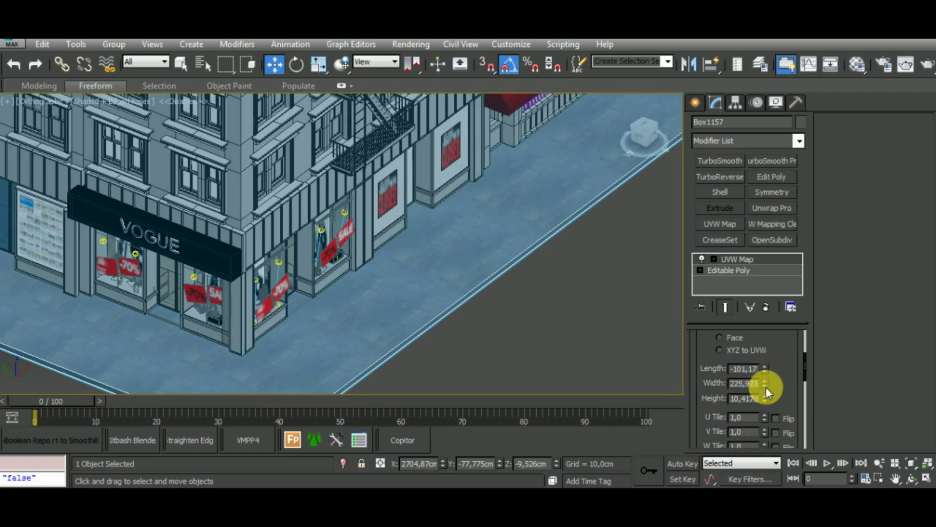
left_click(765, 387)
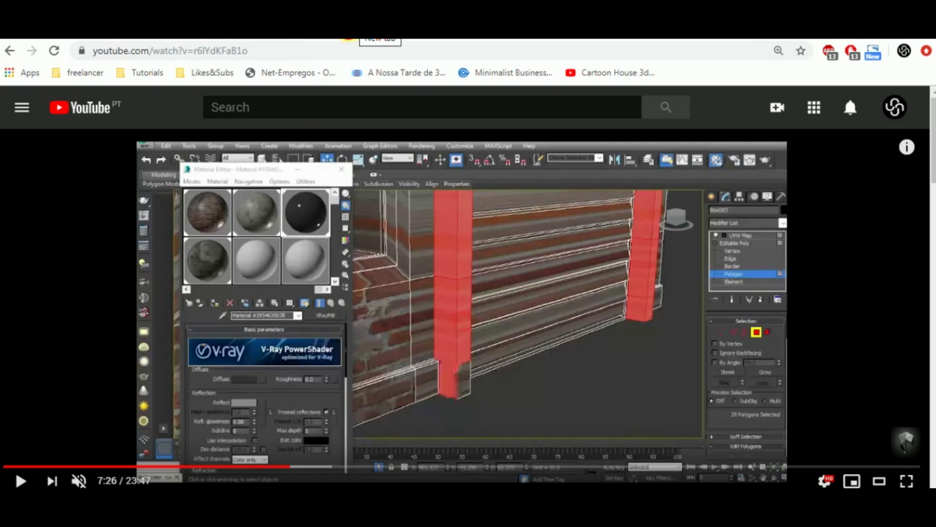
Step: Open a new Chrome tab, then return to the 3ds Max street scene
left_click(349, 27)
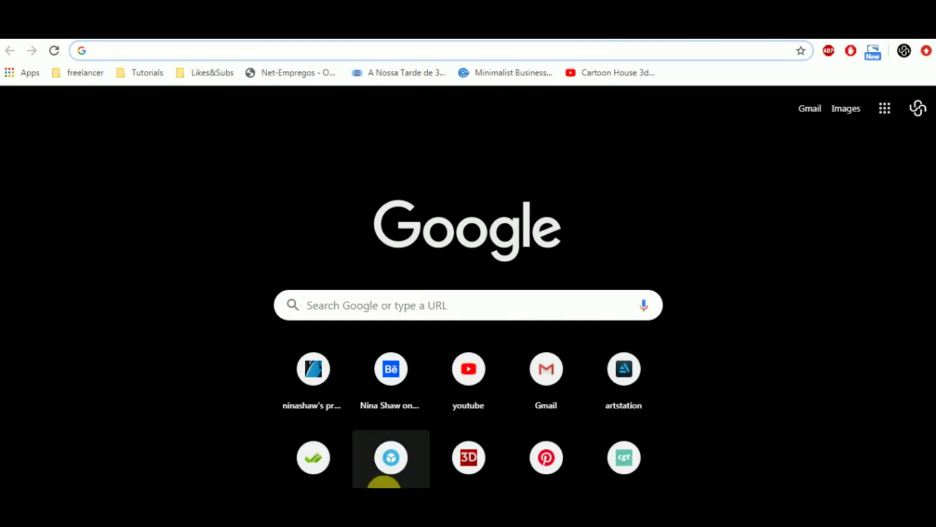
left_click(331, 459)
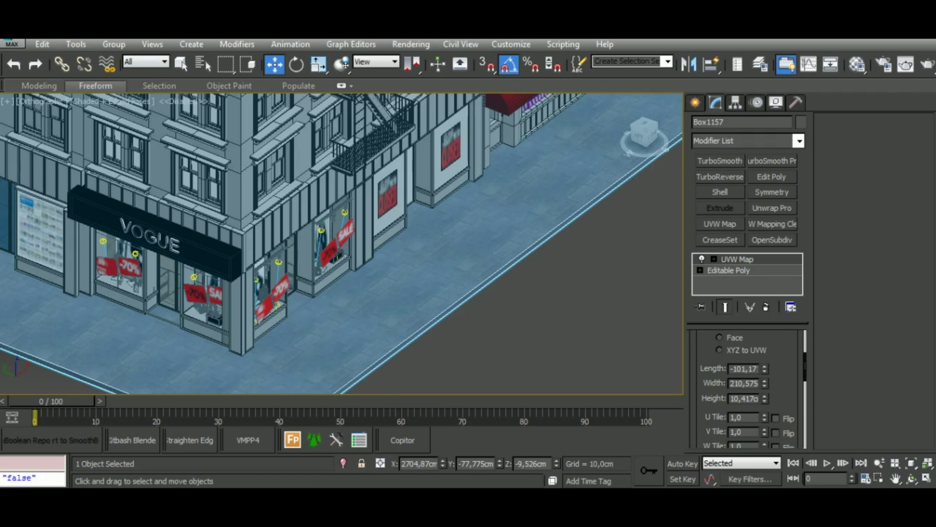
Step: Apply the road material with Road06 maps to Plane023, shown shaded in the viewport
left_click(532, 364)
middle_click_drag(581, 329, 507, 299)
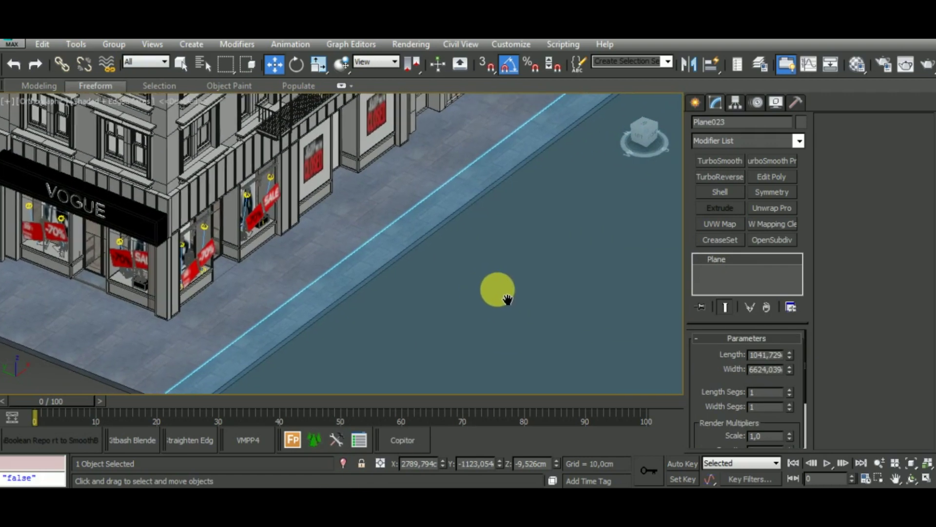
left_click(857, 63)
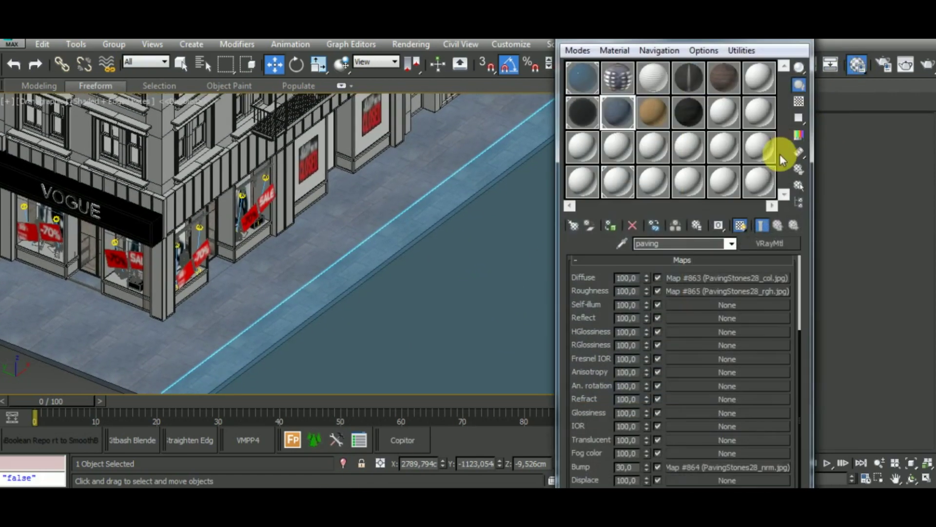
left_click(616, 80)
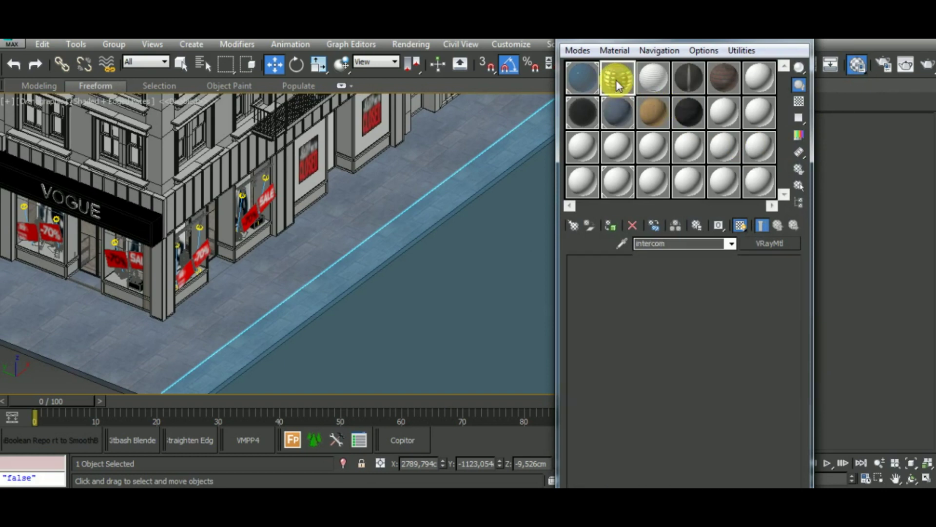
left_click(676, 78)
left_click(611, 225)
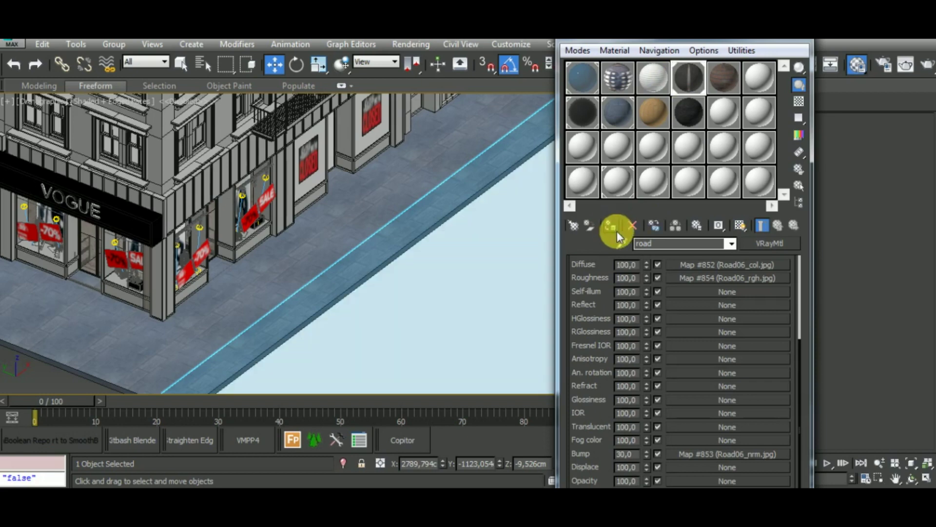
left_click(743, 222)
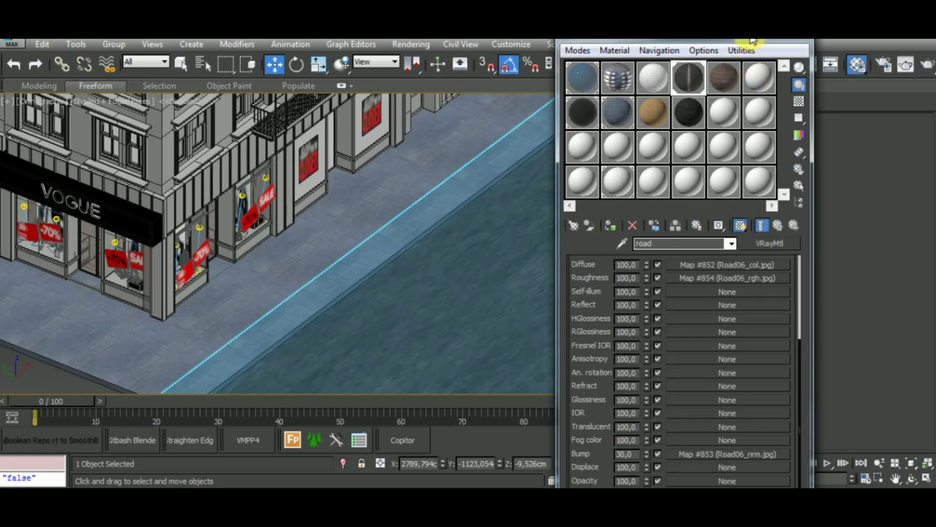
key("m")
Step: Zoom out and orbit to frame the whole road plane beside the buildings
middle_click_drag(577, 356, 480, 299)
scroll(478, 271, "down", 3)
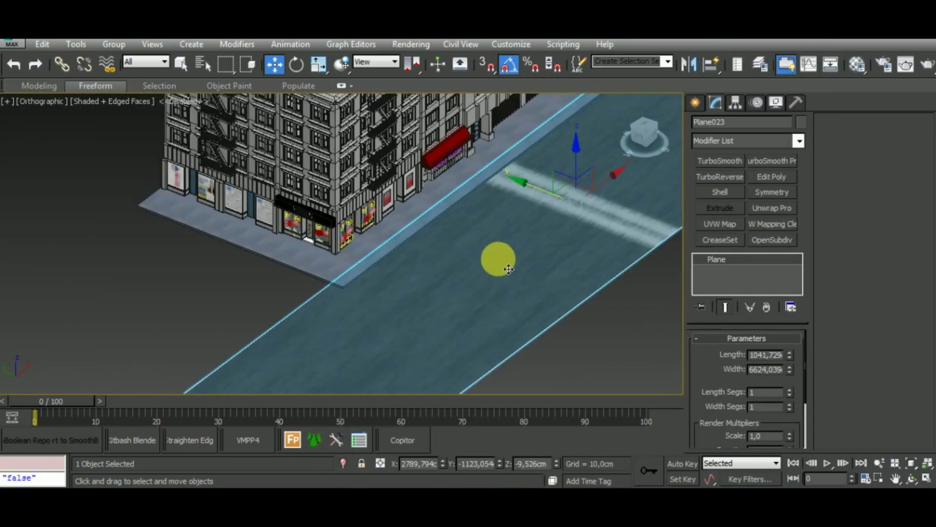
scroll(508, 270, "down", 5)
middle_click_drag(575, 293, 463, 341, "alt")
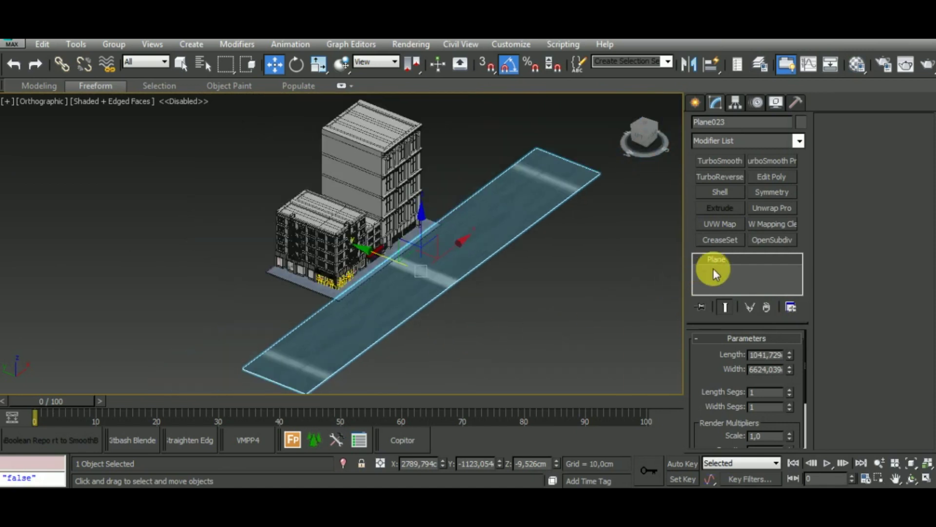
Step: Convert the road plane to Editable Poly and add a Box UVW Map with its Gizmo active
right_click(732, 266)
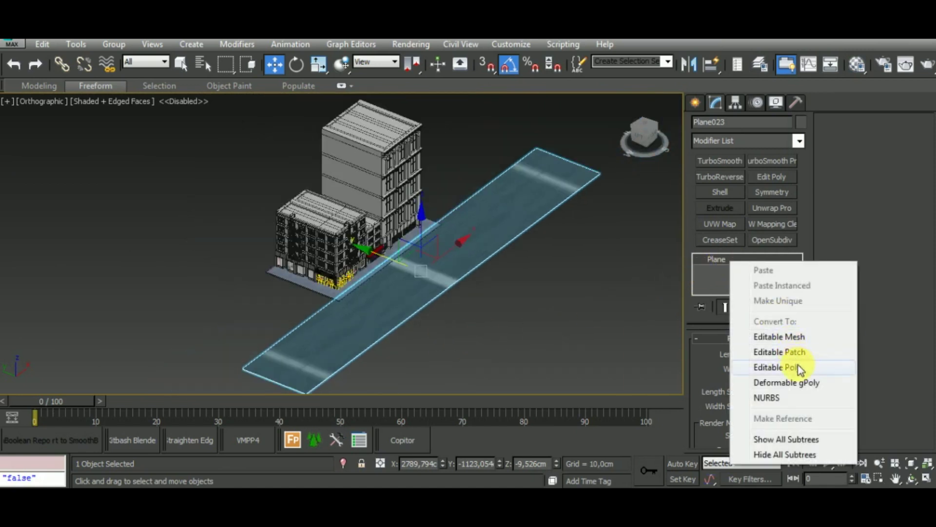
left_click(798, 365)
left_click(740, 224)
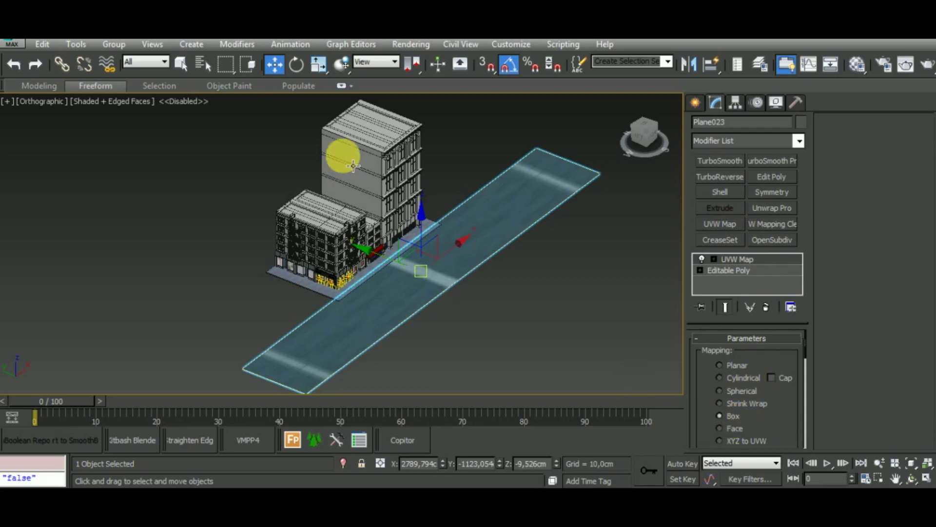
left_click(713, 259)
left_click(736, 271)
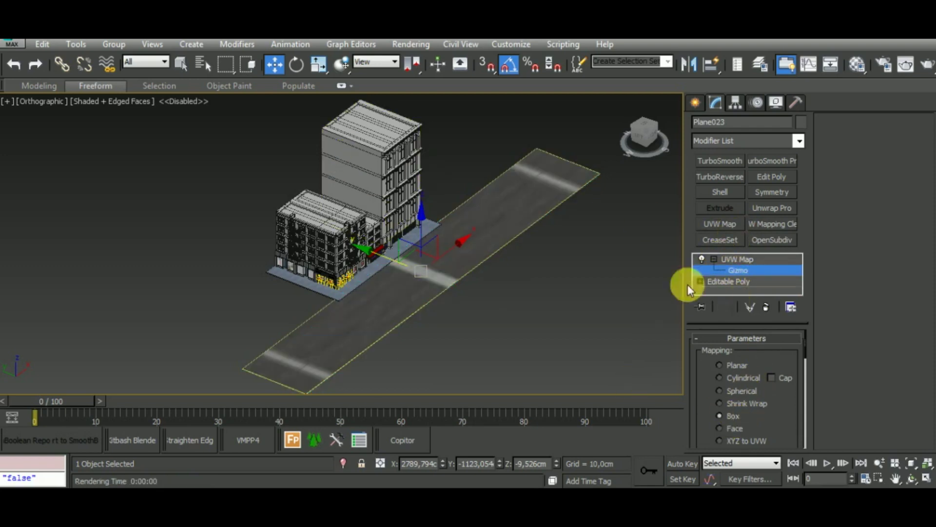
Step: Rotate the mapping gizmo -85° on Z and squash it on Y to align lanes
left_click(298, 66)
left_click_drag(479, 275, 400, 316)
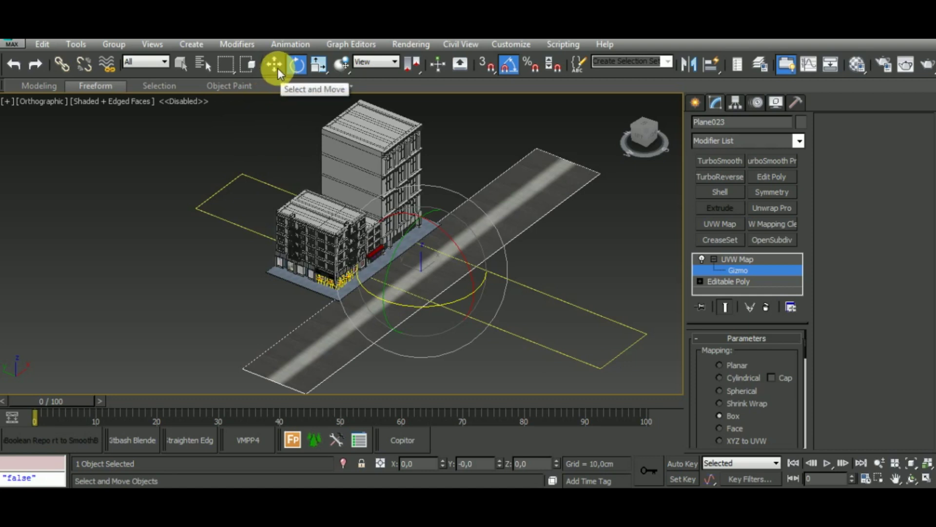
left_click(322, 67)
mouse_move(495, 306)
left_mouse_down()
mouse_move(240, 167)
mouse_move(276, 204)
left_mouse_up()
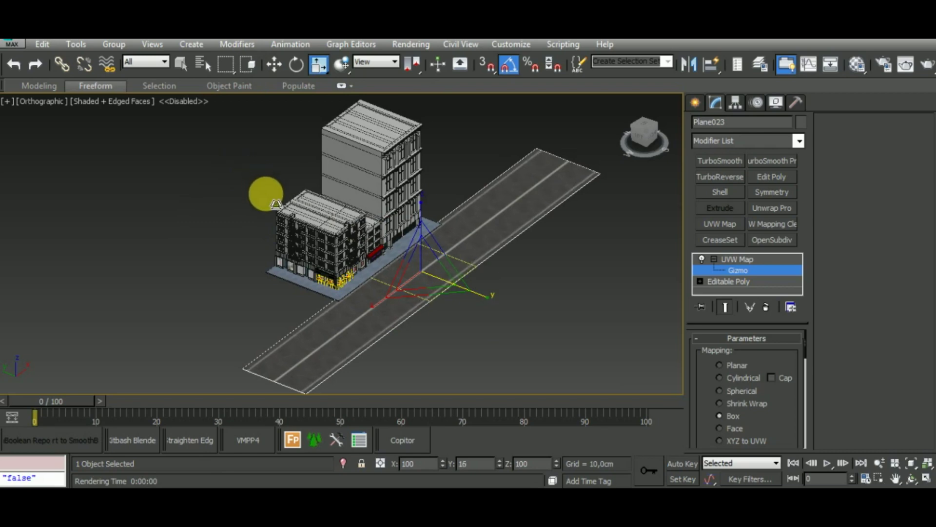
Step: Orbit around the street to check the lane markings, then deselect everything
mouse_move(554, 314)
middle_mouse_down("alt")
mouse_move(508, 360)
mouse_move(418, 299)
middle_mouse_up("alt")
scroll(391, 292, "up", 5)
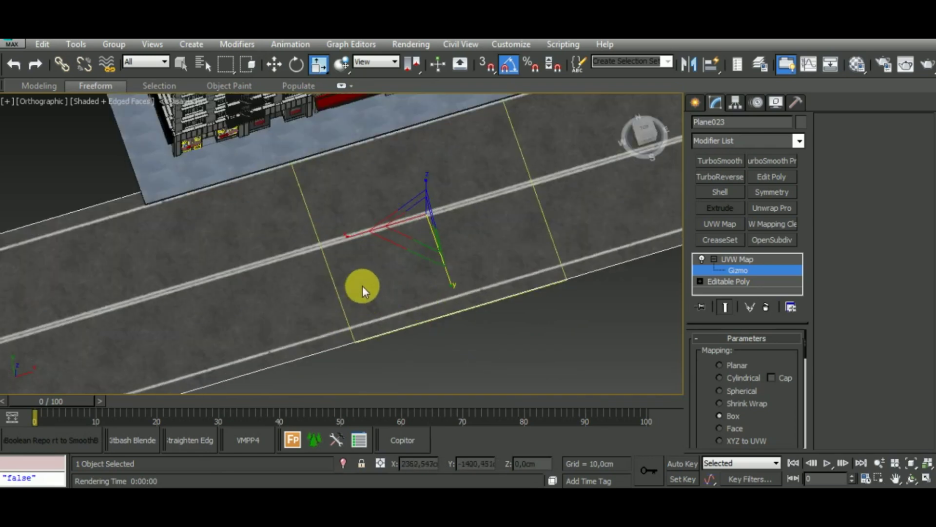
scroll(361, 285, "up", 3)
scroll(379, 280, "up", 2)
scroll(385, 283, "down", 5)
scroll(388, 285, "down", 2)
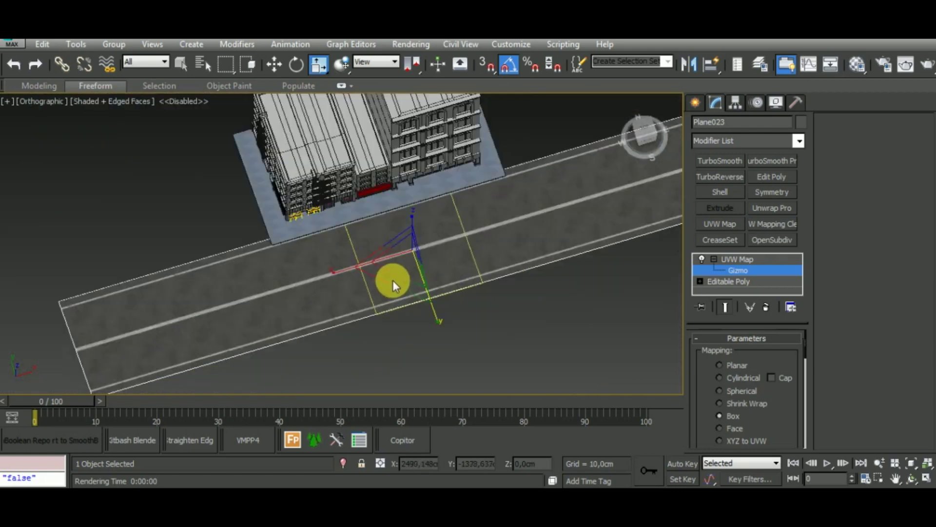
mouse_move(393, 280)
middle_mouse_down("alt")
mouse_move(545, 318)
mouse_move(575, 289)
mouse_move(505, 317)
middle_mouse_up("alt")
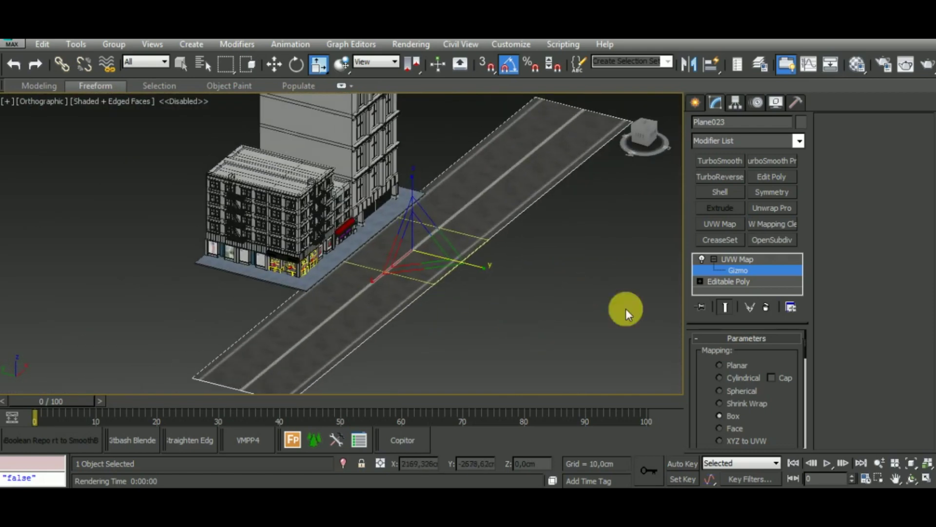
left_click(483, 349)
scroll(401, 292, "up", 3)
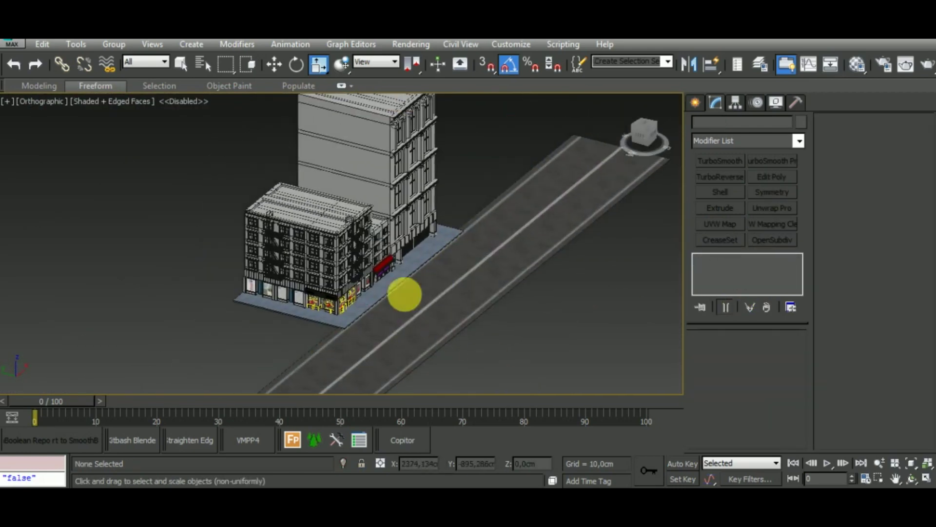
scroll(415, 303, "up", 3)
scroll(414, 303, "up", 3)
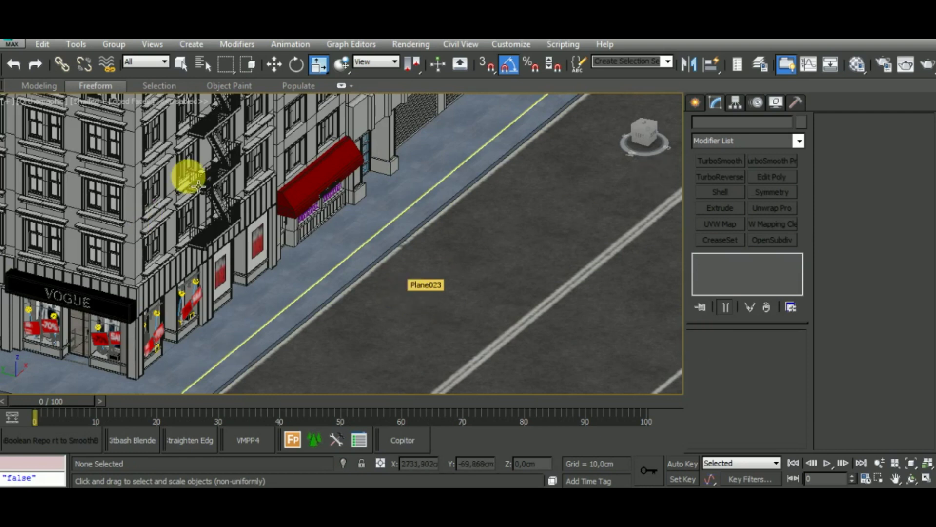
Step: Select the corner building Object045 and isolate it on its own
scroll(434, 298, "down", 2)
scroll(456, 313, "down", 1)
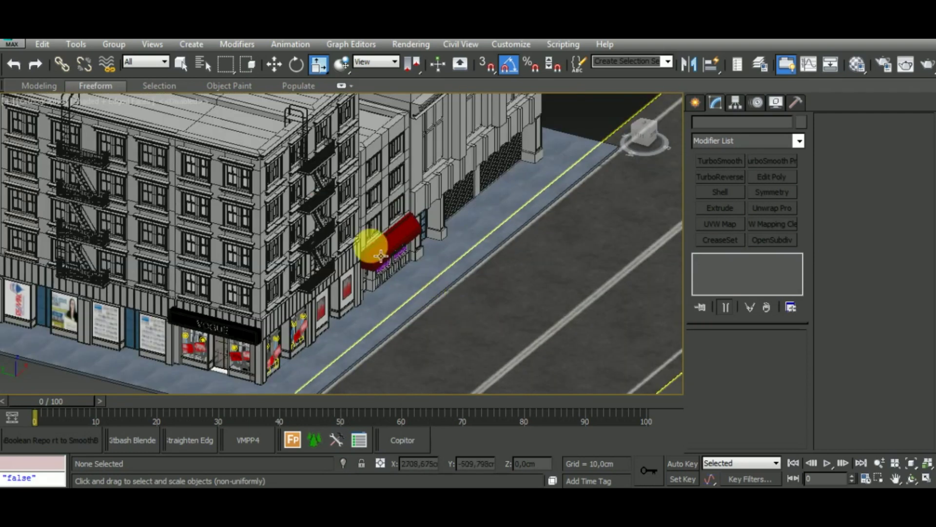
left_click(254, 152)
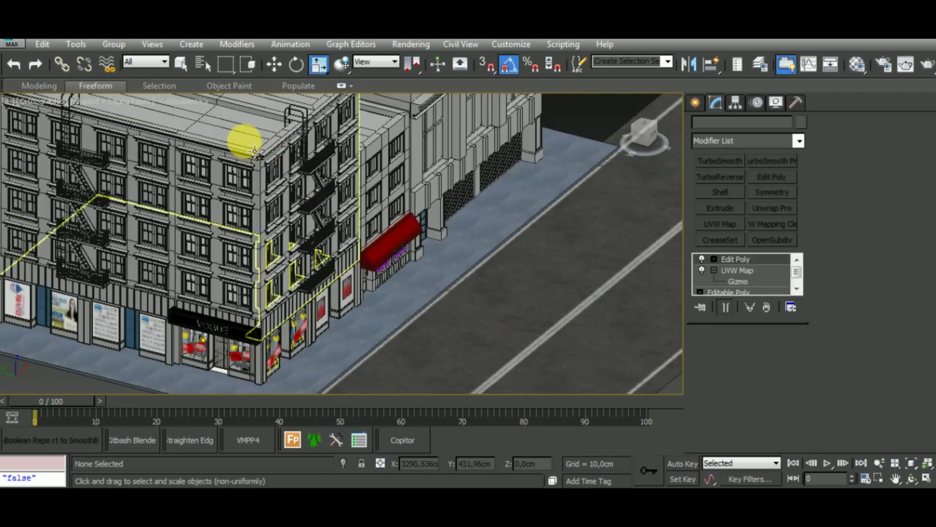
left_click(344, 462)
Step: Apply the brick material with Bricks01 maps to Object045 and orbit to view its walls
left_click(831, 64)
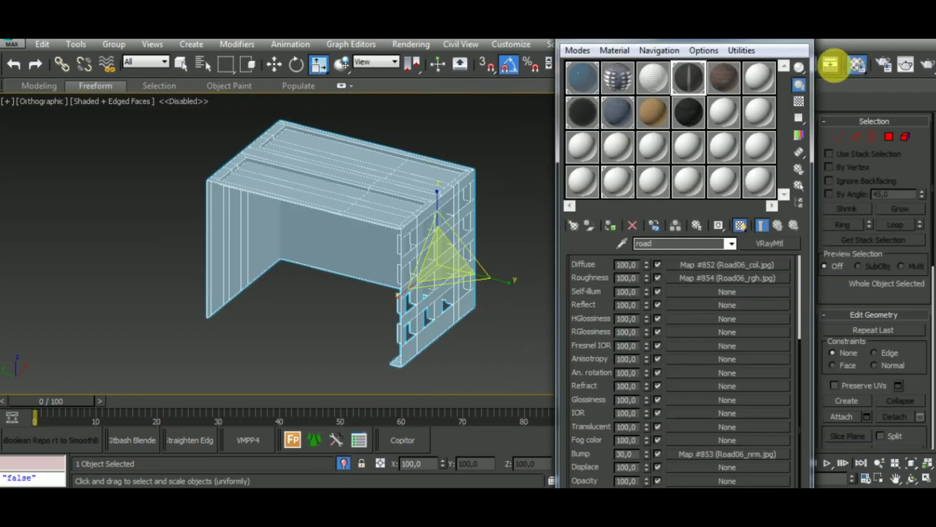
left_click(727, 81)
left_click(611, 225)
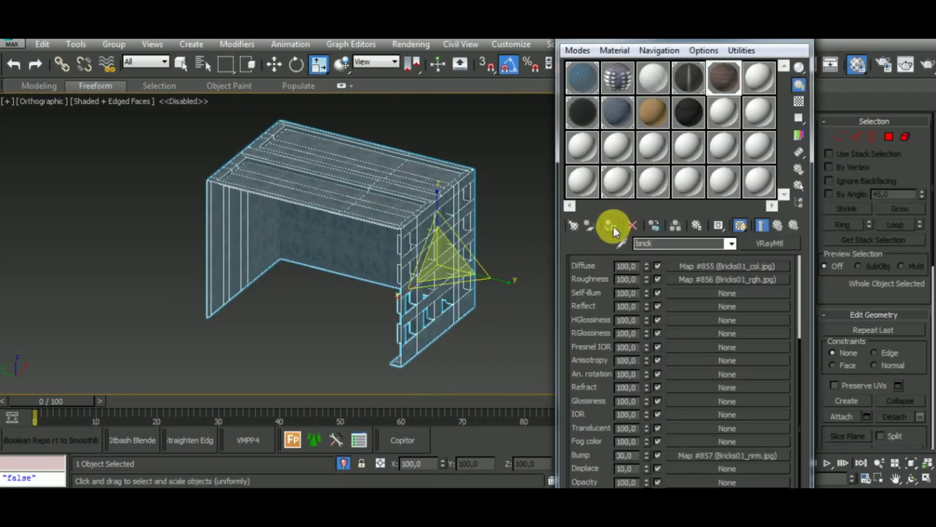
left_click(802, 43)
mouse_move(627, 264)
middle_mouse_down("alt")
mouse_move(546, 332)
mouse_move(506, 317)
middle_mouse_up("alt")
scroll(391, 324, "up", 3)
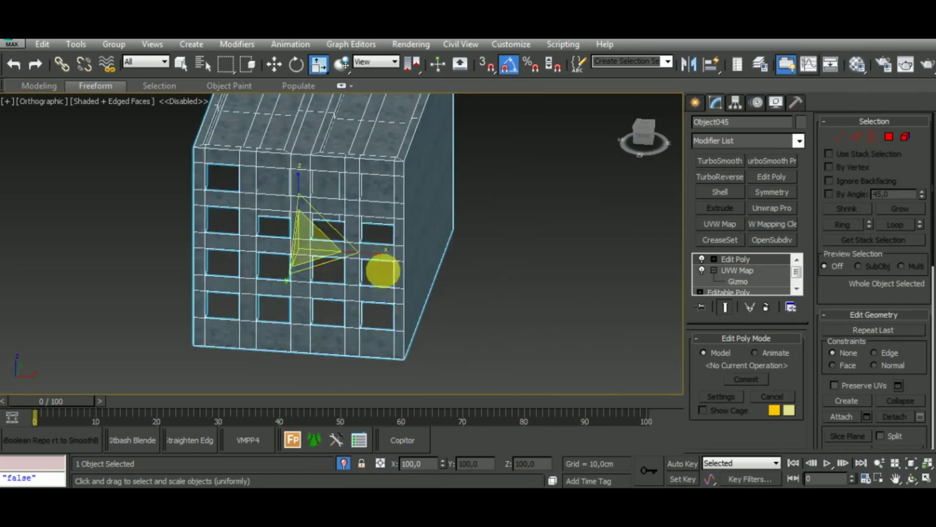
scroll(383, 268, "up", 5)
scroll(372, 239, "up", 3)
scroll(373, 246, "down", 6)
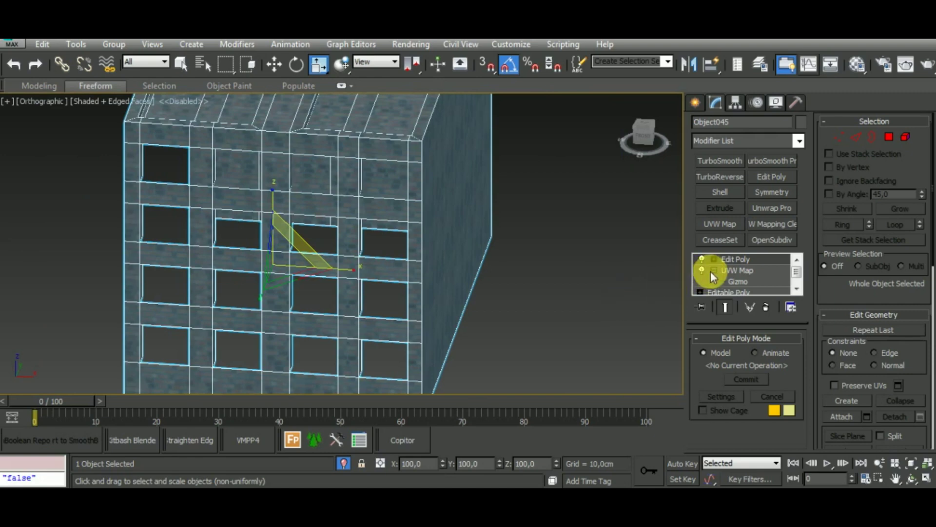
middle_click_drag(618, 291, 420, 307, "alt")
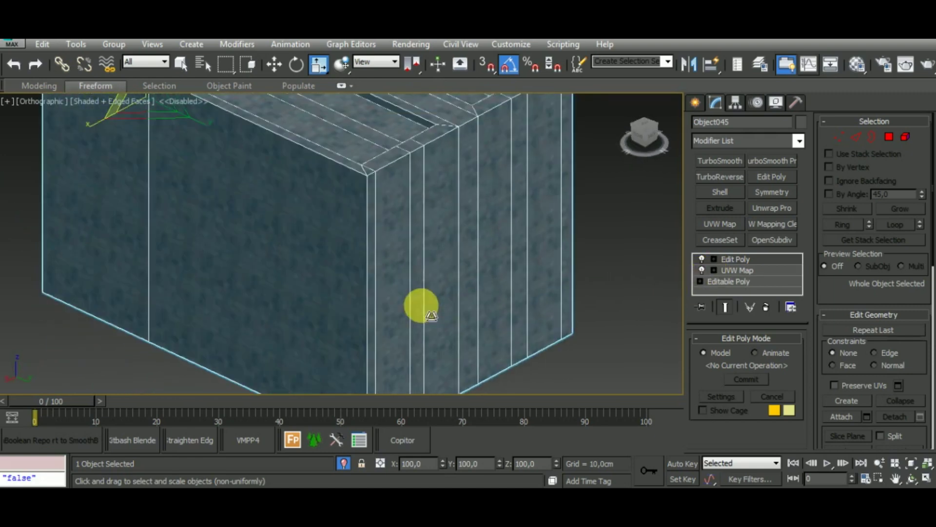
Step: Collapse the building's modifier stack into a single mesh
right_click(741, 271)
left_click(800, 341)
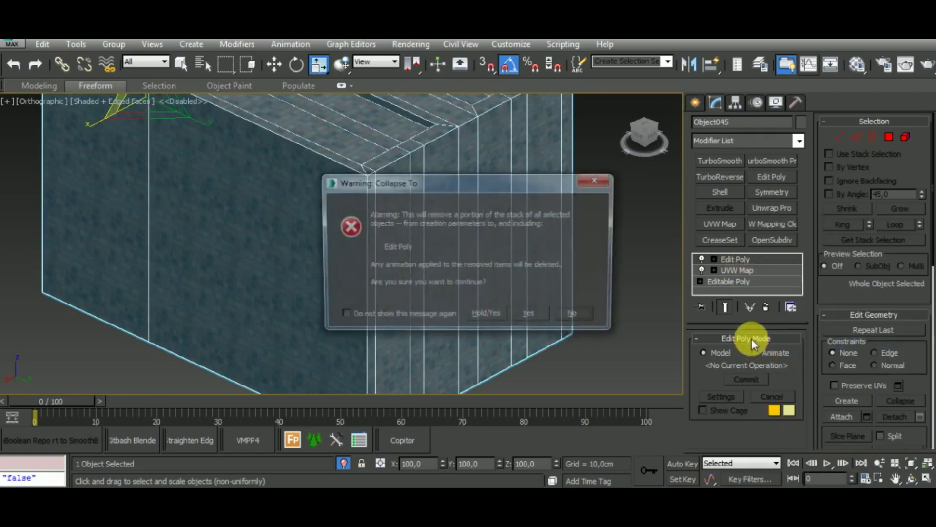
left_click(534, 319)
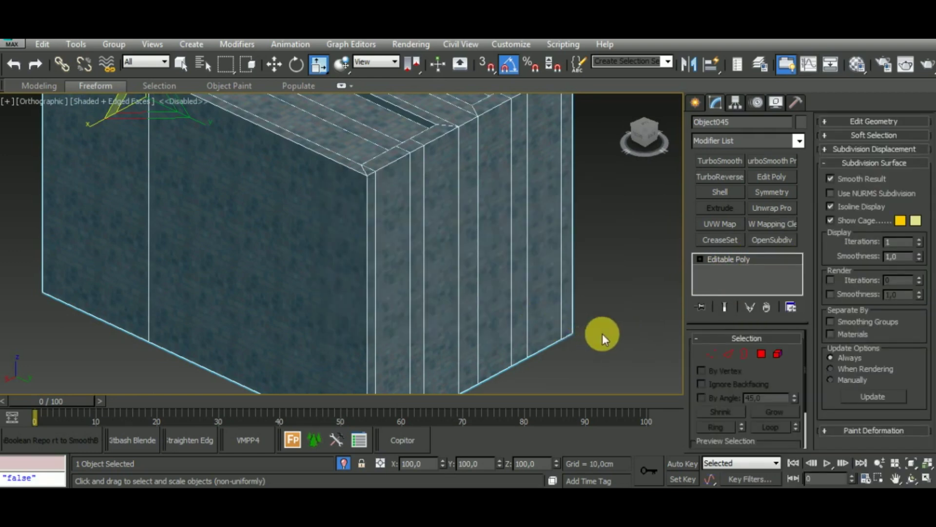
Step: Add a UVW Map modifier with Box projection to the building
mouse_move(602, 334)
middle_mouse_down()
mouse_move(603, 372)
mouse_move(592, 341)
mouse_move(652, 351)
middle_mouse_up()
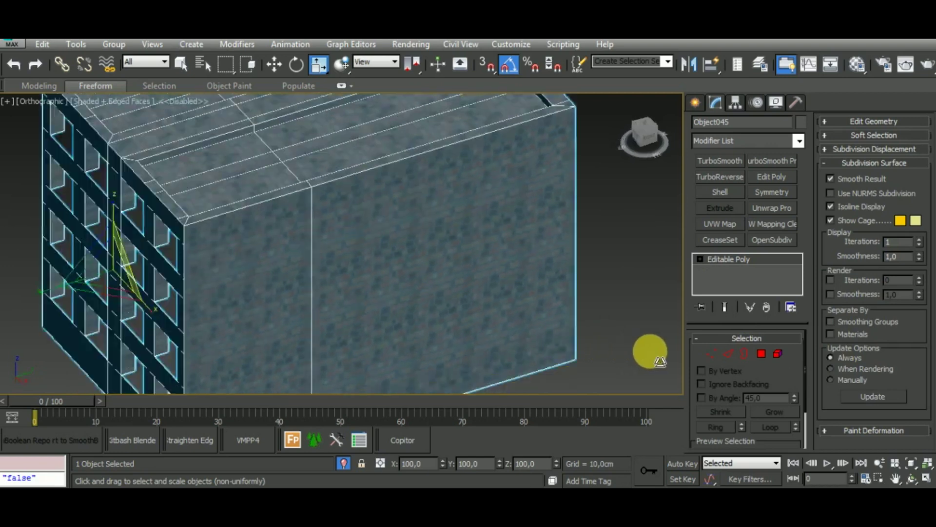
left_click(720, 227)
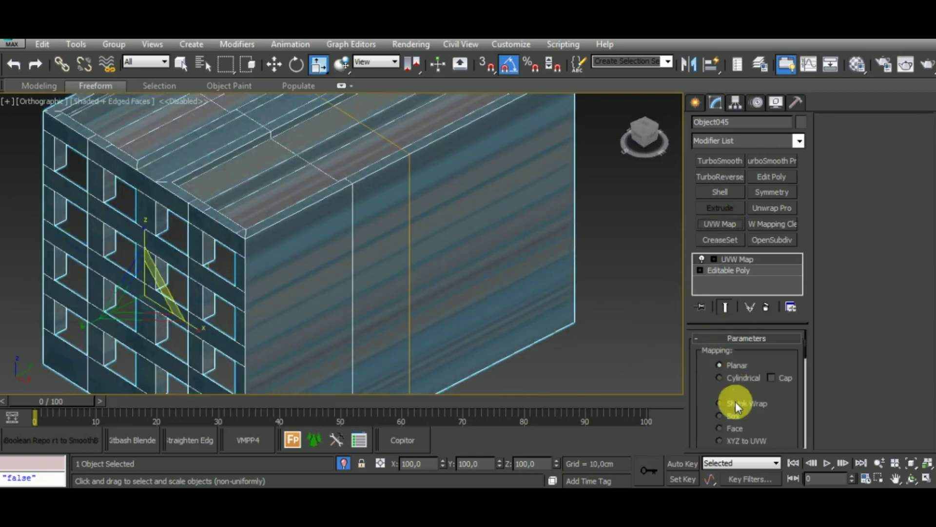
left_click(719, 416)
mouse_move(645, 373)
middle_mouse_down("alt")
mouse_move(621, 362)
mouse_move(663, 328)
middle_mouse_up("alt")
left_click_drag(784, 418, 795, 302)
Step: Shrink the UVW Map length and width so the bricks tile smaller
left_click_drag(764, 341, 781, 416)
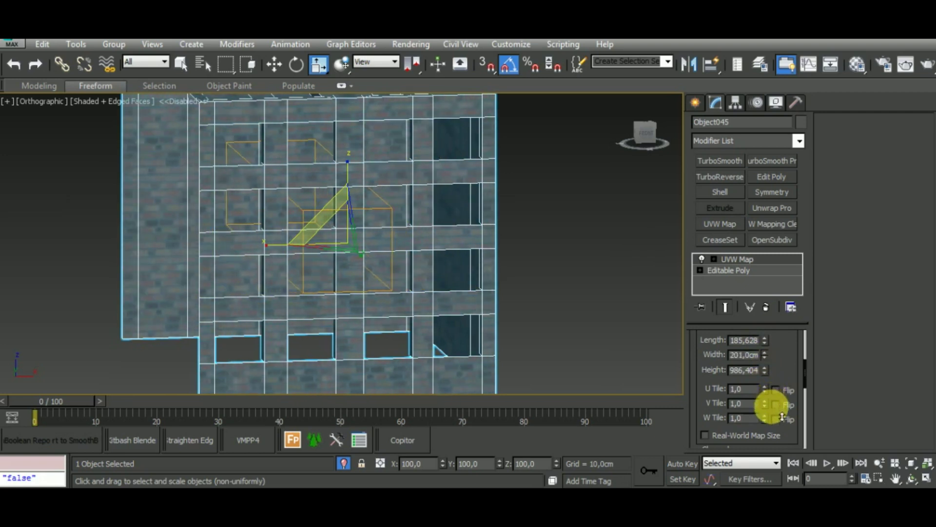
middle_click_drag(592, 352, 560, 259)
key("F4")
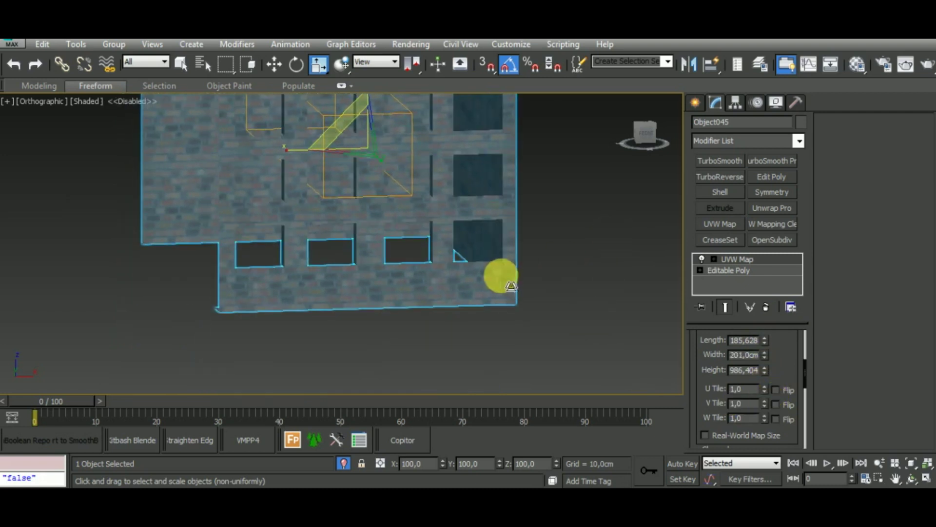
scroll(488, 288, "up", 4)
scroll(477, 295, "up", 2)
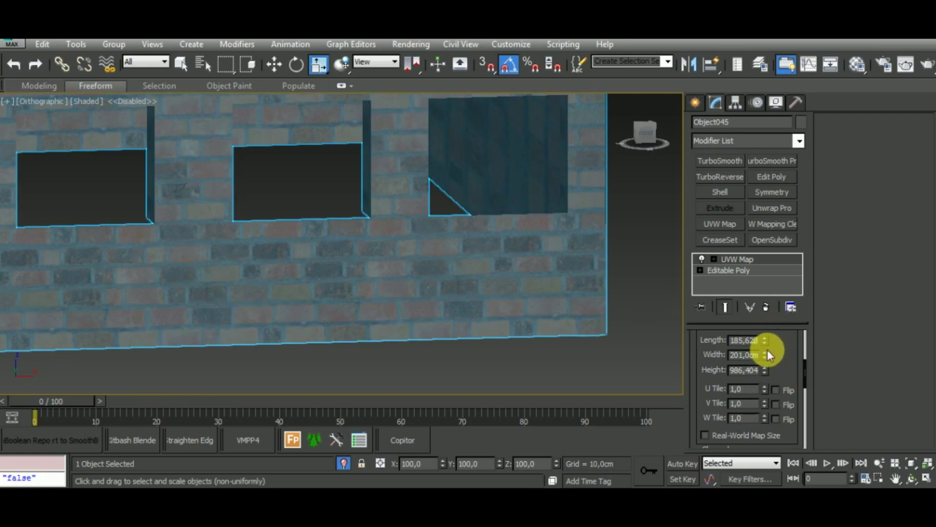
left_click_drag(765, 345, 780, 356)
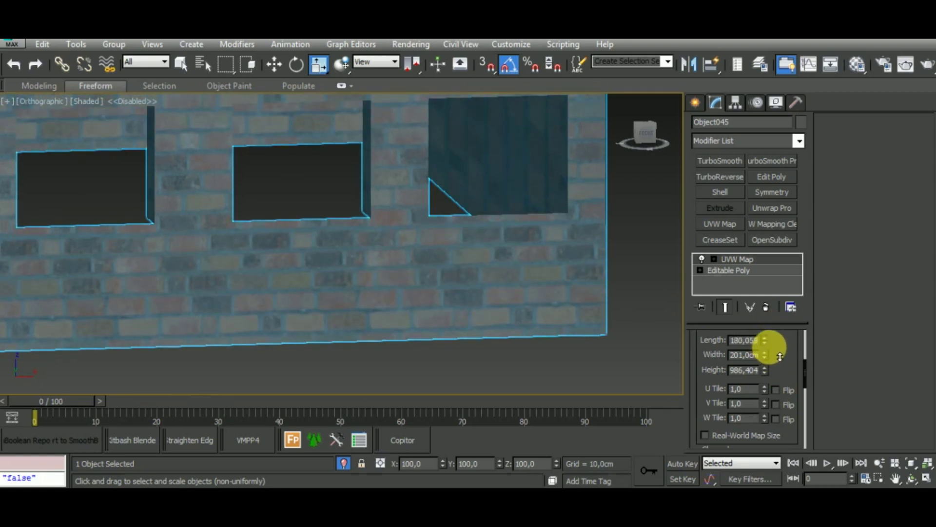
left_click_drag(764, 356, 779, 372)
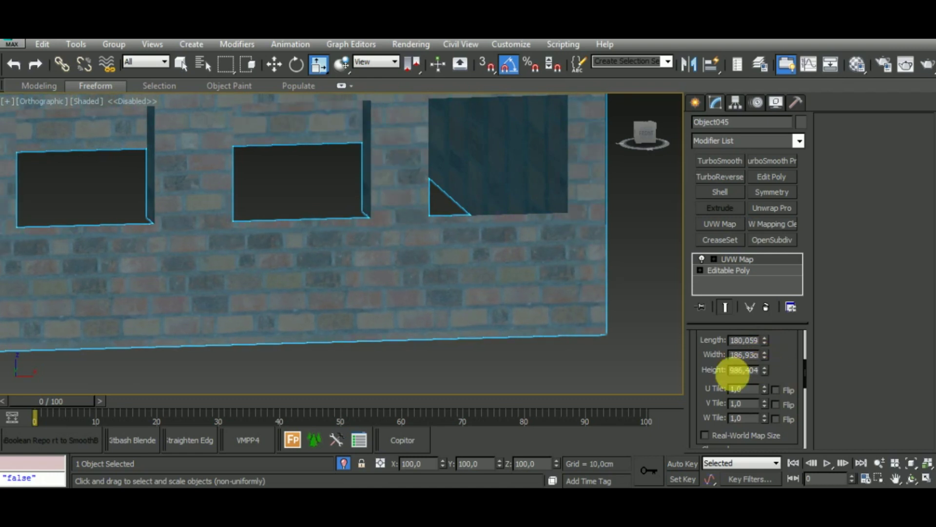
Step: Reduce the UVW Map height to re-tile the bricks, reaching about 180 × 187 × 158cm
mouse_move(543, 367)
middle_mouse_down()
mouse_move(541, 327)
mouse_move(560, 349)
mouse_move(607, 328)
mouse_move(574, 376)
mouse_move(592, 342)
middle_mouse_up()
scroll(541, 327, "down", 3)
scroll(541, 327, "down", 1)
scroll(542, 329, "down", 2)
left_click(647, 140)
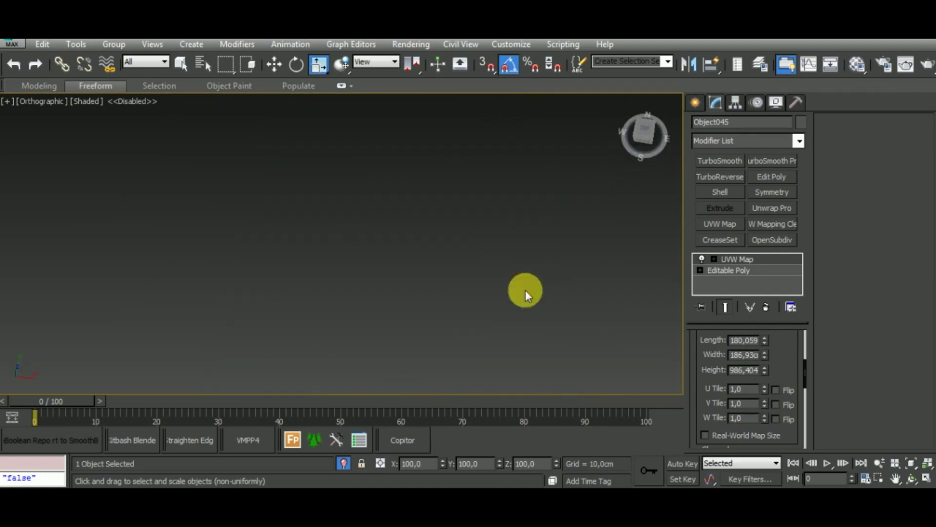
mouse_move(525, 290)
middle_mouse_down("alt")
mouse_move(522, 194)
mouse_move(450, 313)
mouse_move(564, 174)
mouse_move(533, 211)
middle_mouse_up("alt")
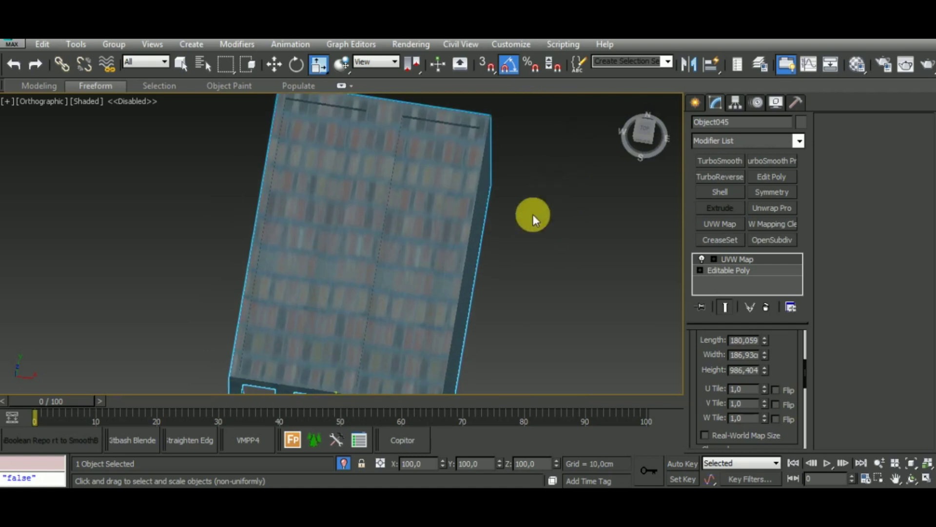
middle_click_drag(512, 278, 521, 181, "alt")
scroll(523, 198, "down", 2)
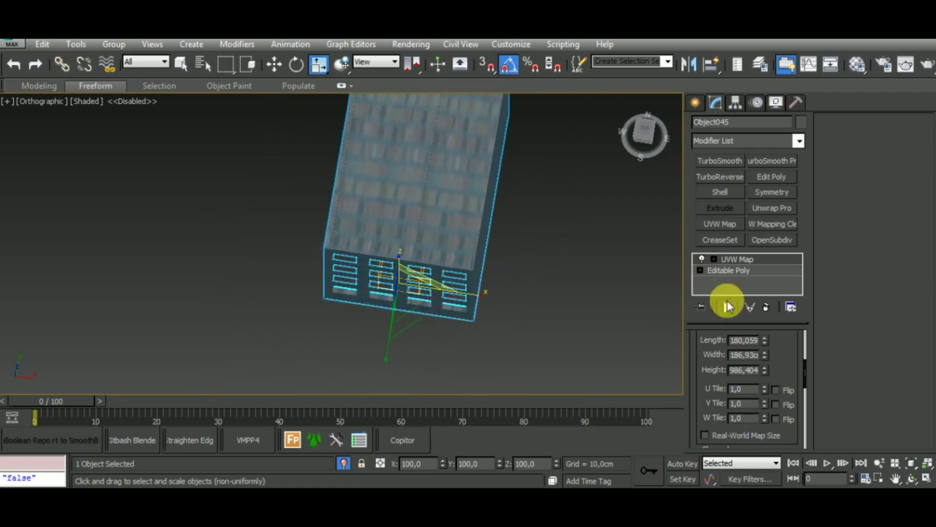
left_click_drag(763, 373, 773, 440)
Step: Orbit and zoom around the building to inspect the brick texture
scroll(489, 361, "up", 1)
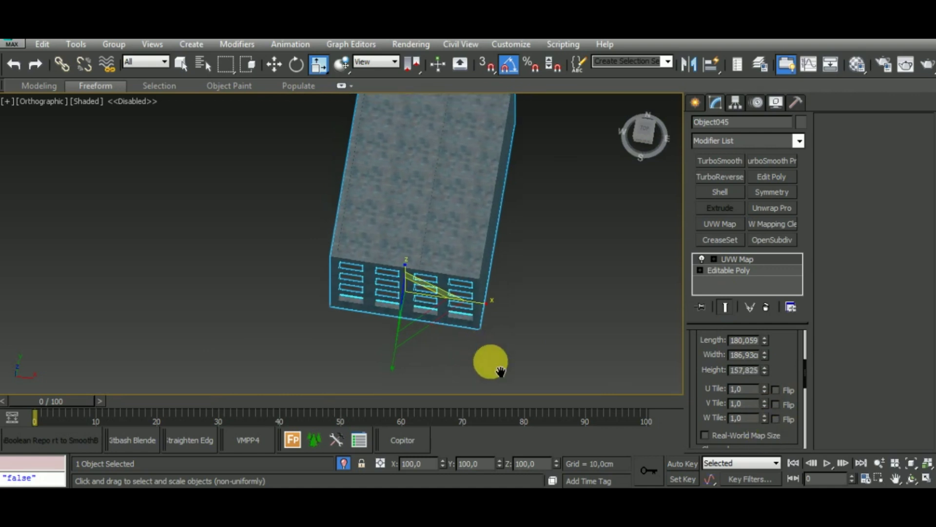
scroll(456, 278, "up", 2)
scroll(463, 287, "up", 3)
scroll(460, 294, "down", 3)
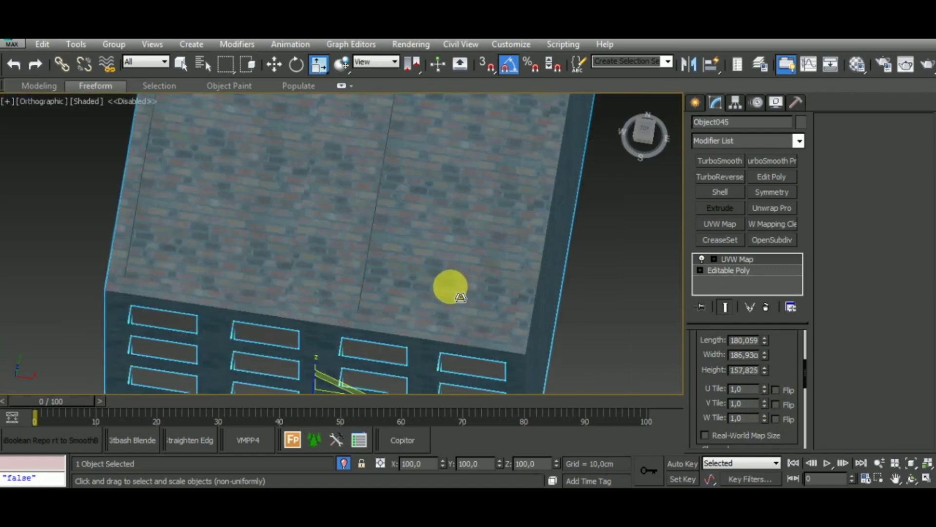
scroll(461, 292, "down", 3)
scroll(461, 290, "down", 2)
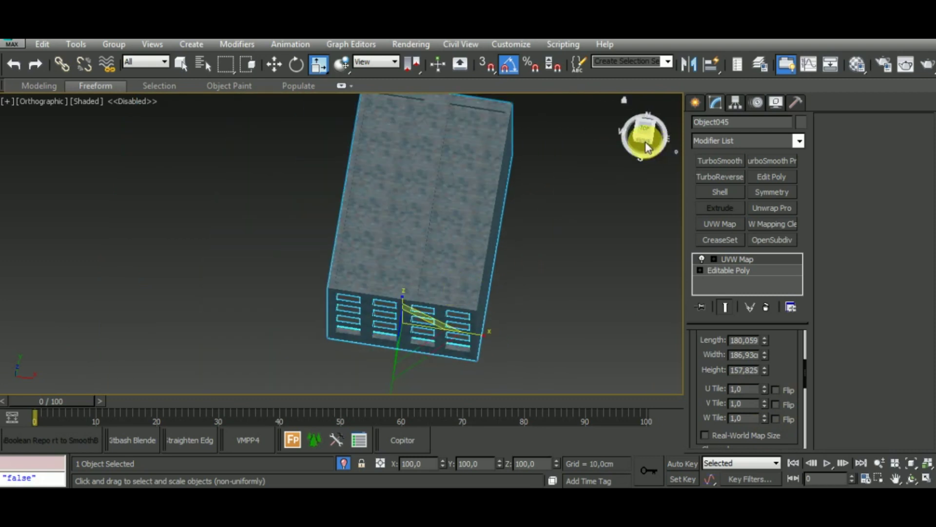
mouse_move(646, 146)
left_mouse_down()
mouse_move(497, 188)
mouse_move(548, 345)
mouse_move(634, 163)
mouse_move(455, 232)
mouse_move(564, 401)
mouse_move(376, 286)
left_mouse_up()
scroll(377, 287, "up", 5)
scroll(390, 280, "down", 3)
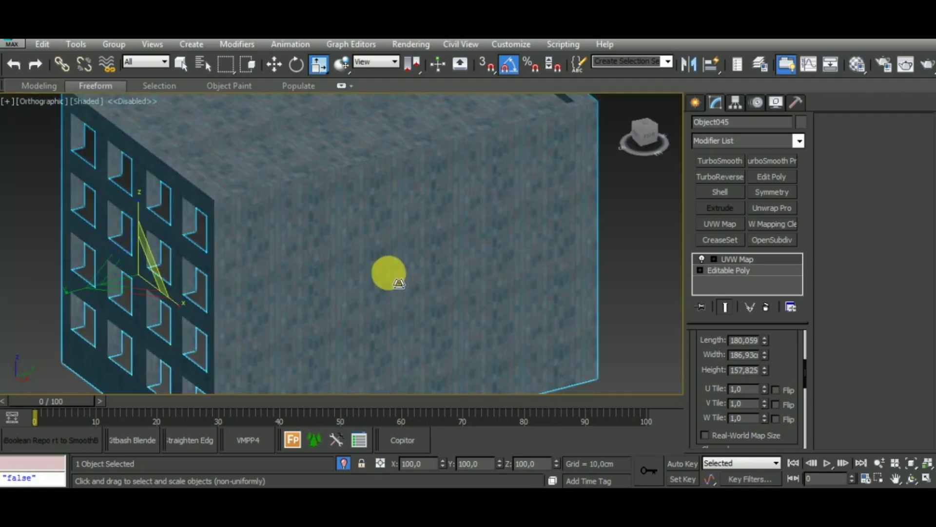
scroll(404, 281, "down", 1)
middle_click_drag(560, 330, 571, 304)
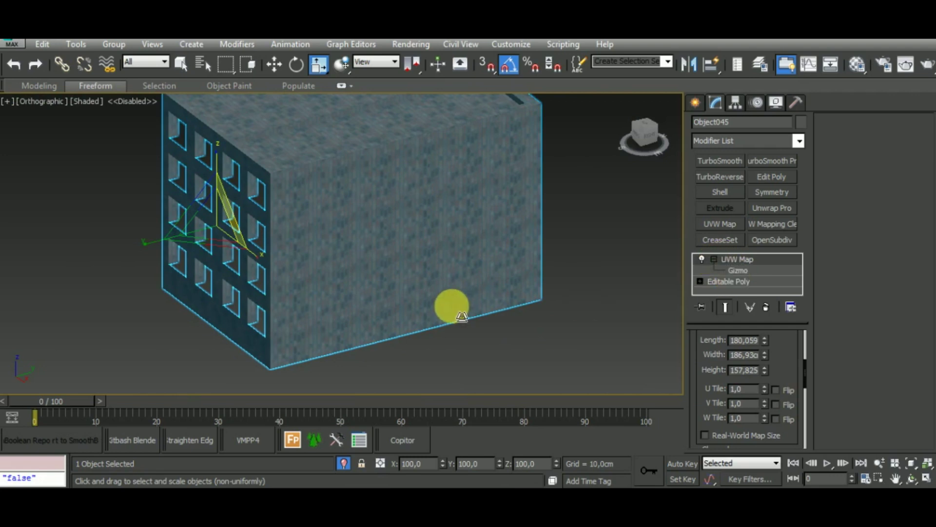
left_click_drag(633, 139, 580, 218)
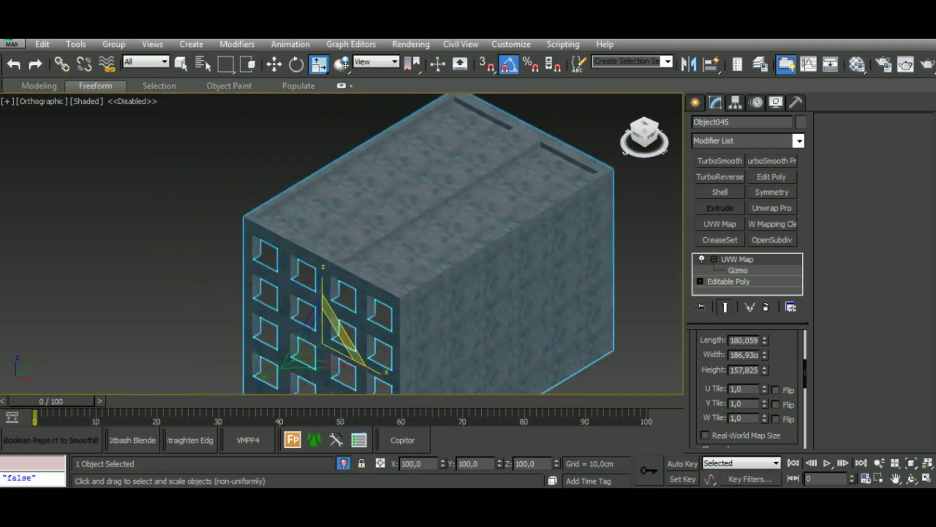
scroll(494, 210, "up", 3)
scroll(490, 209, "up", 3)
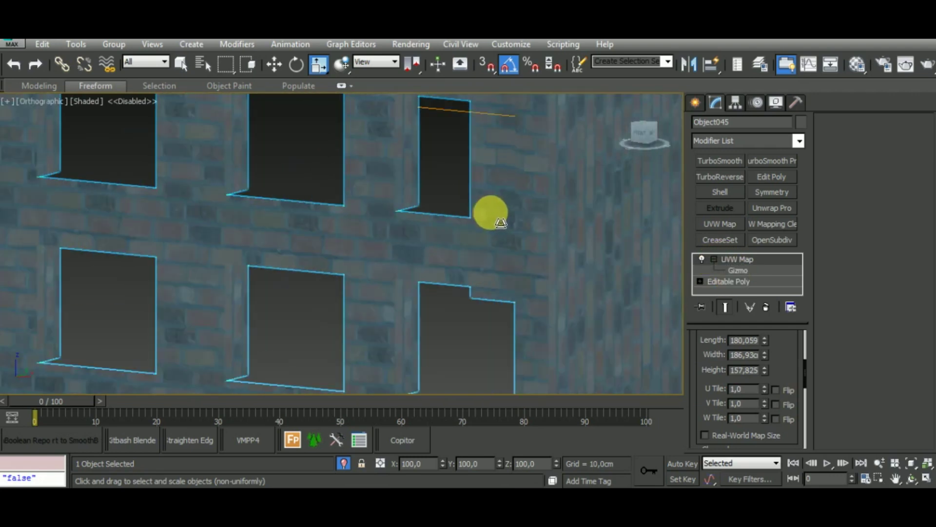
scroll(408, 290, "down", 2)
scroll(409, 290, "down", 3)
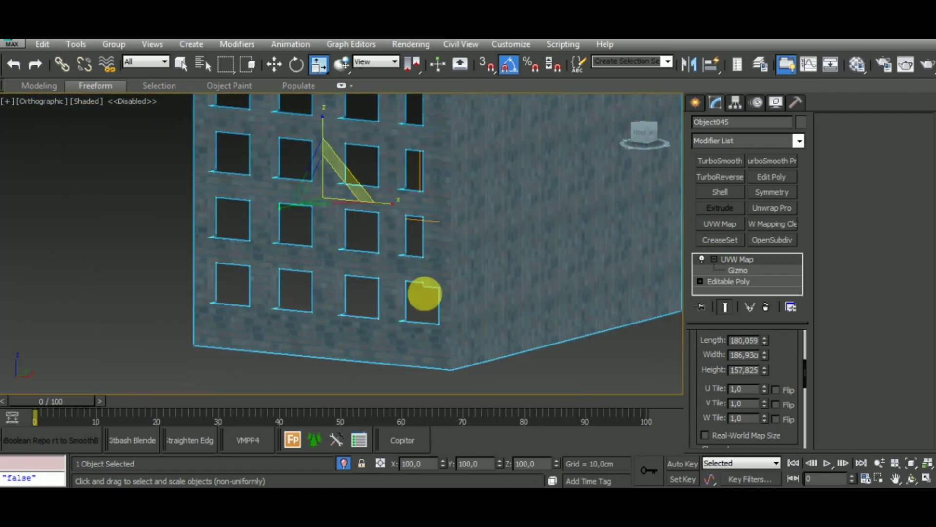
Step: Frame the whole building and add an Edit Poly modifier above the UVW Map
middle_click_drag(581, 355, 558, 396)
scroll(334, 288, "up", 3)
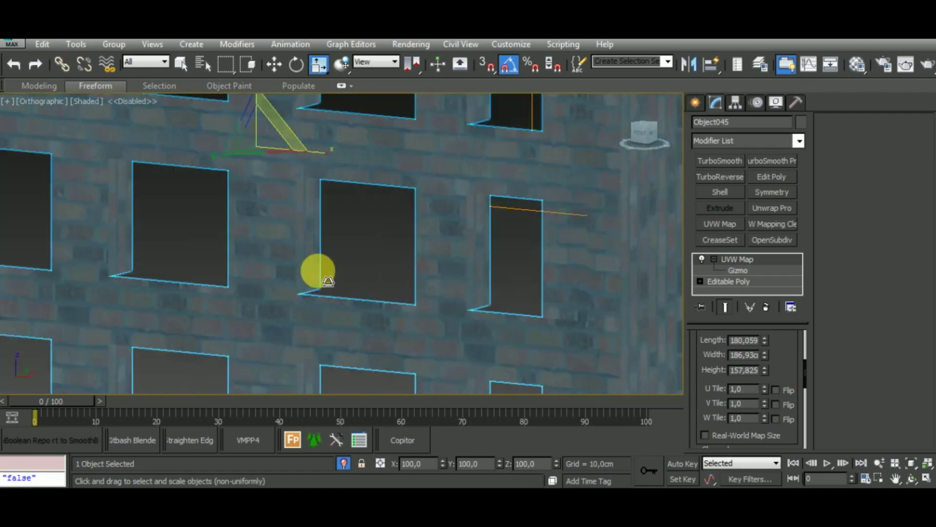
scroll(317, 271, "up", 2)
scroll(328, 279, "down", 3)
scroll(327, 275, "down", 2)
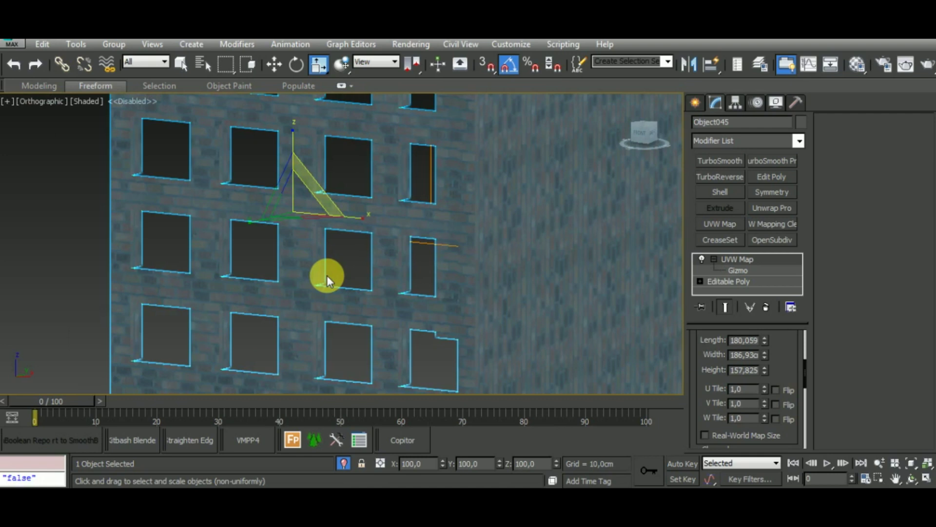
scroll(327, 275, "down", 2)
mouse_move(643, 136)
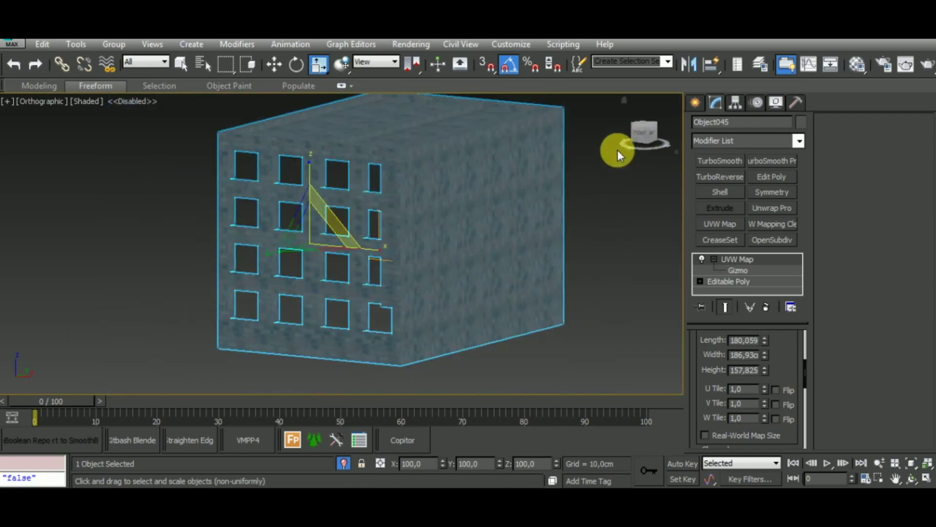
left_click_drag(639, 134, 629, 250)
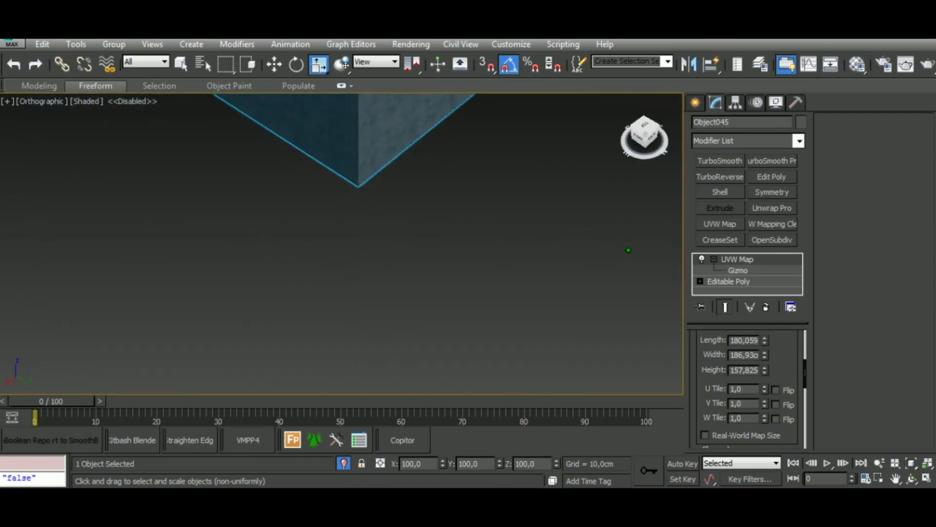
key("alt+ctrl+h")
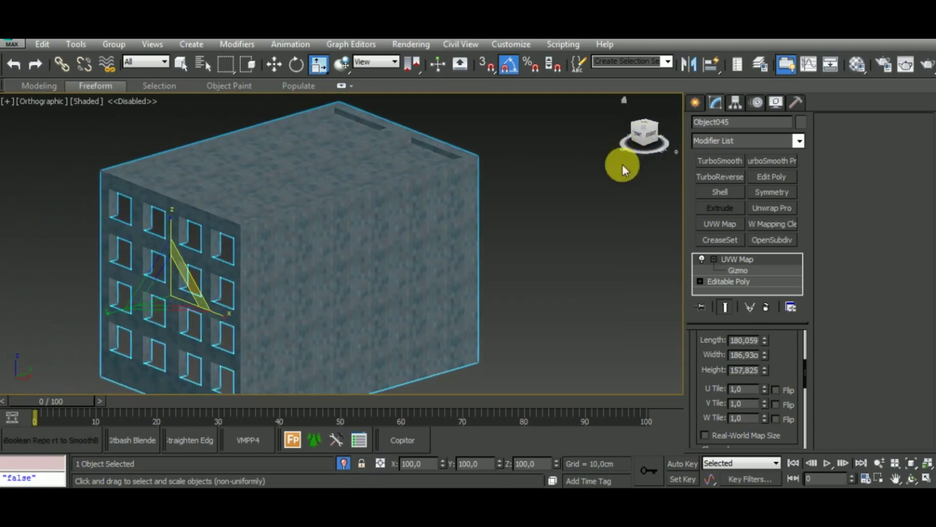
left_click(768, 174)
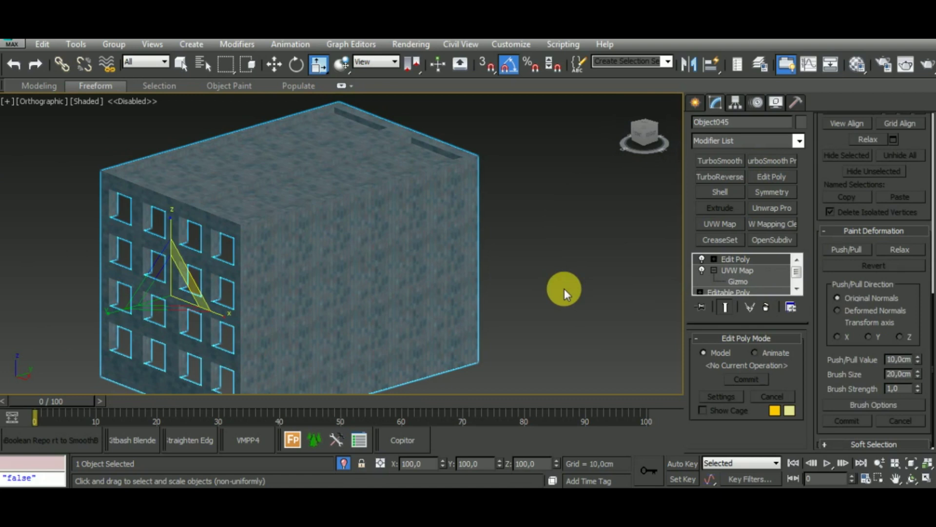
Step: In Polygon mode, select the building's front face and the adjacent strip polygon
key("4")
left_click(454, 301)
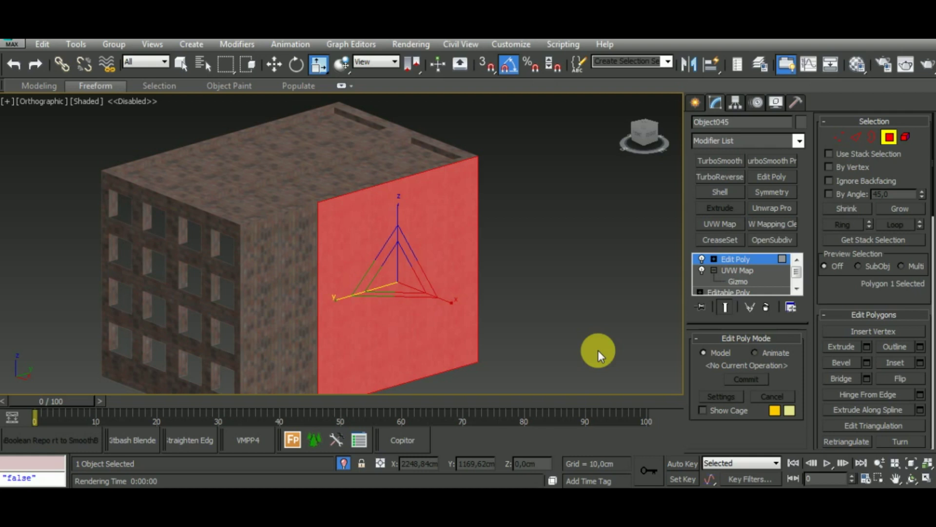
left_click(288, 312, "ctrl")
mouse_move(530, 332)
middle_mouse_down()
mouse_move(526, 274)
mouse_move(469, 333)
mouse_move(408, 297)
mouse_move(590, 297)
mouse_move(550, 280)
mouse_move(565, 278)
middle_mouse_up()
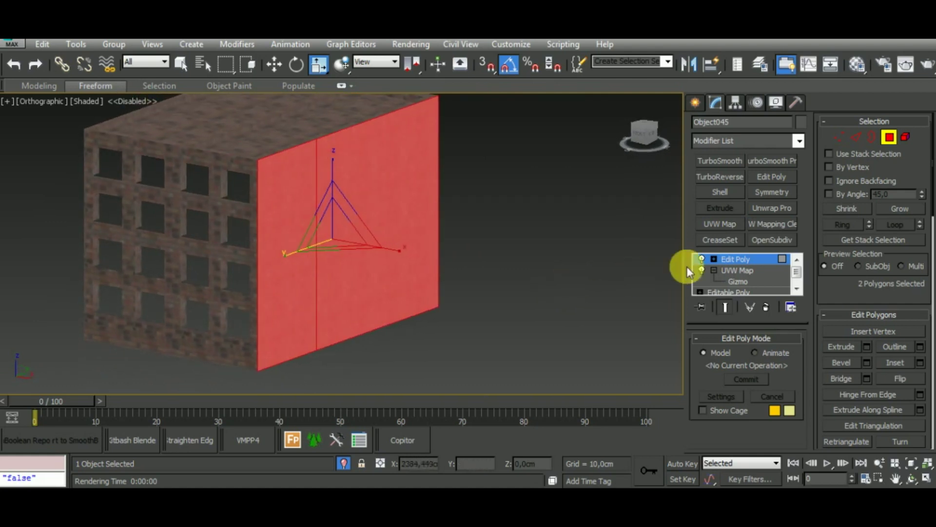
Step: Detach those polygons as a separate plane and give it a UVW Map modifier
left_click(903, 315)
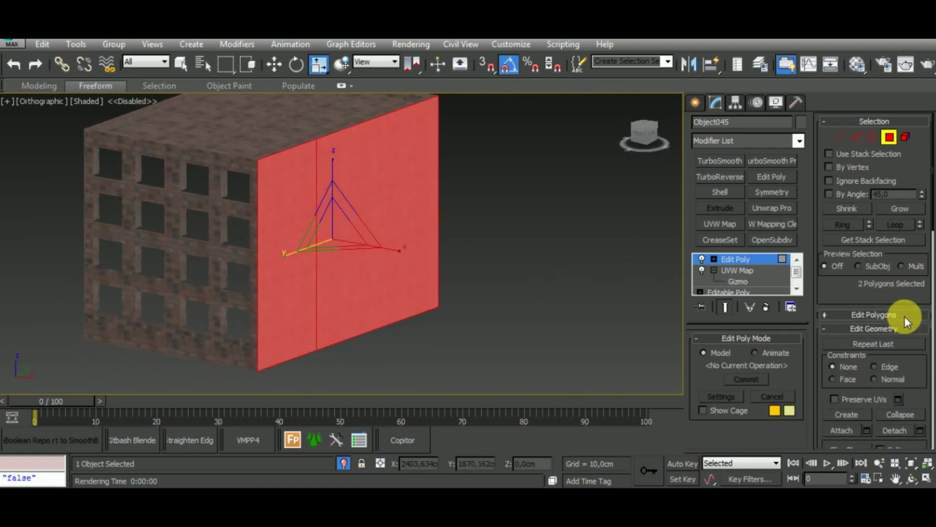
scroll(916, 364, "down", 3)
left_click(895, 376)
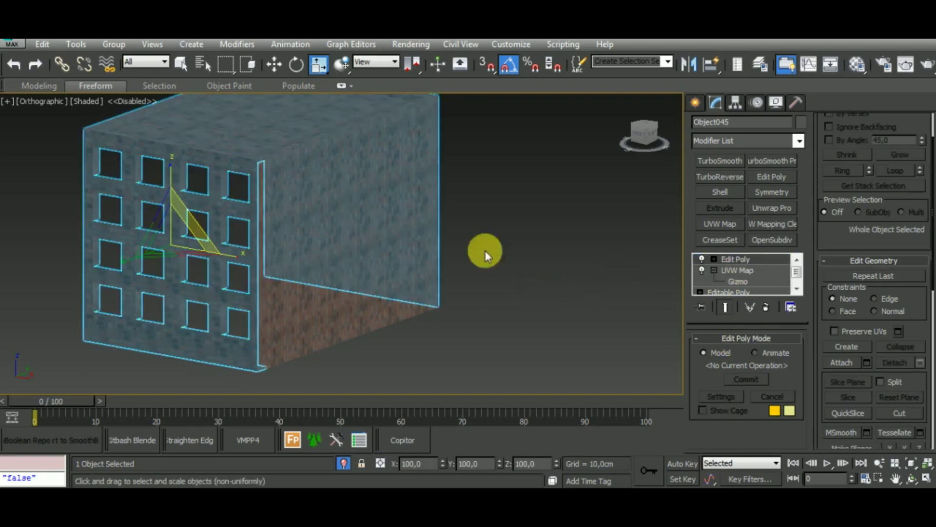
left_click(370, 228)
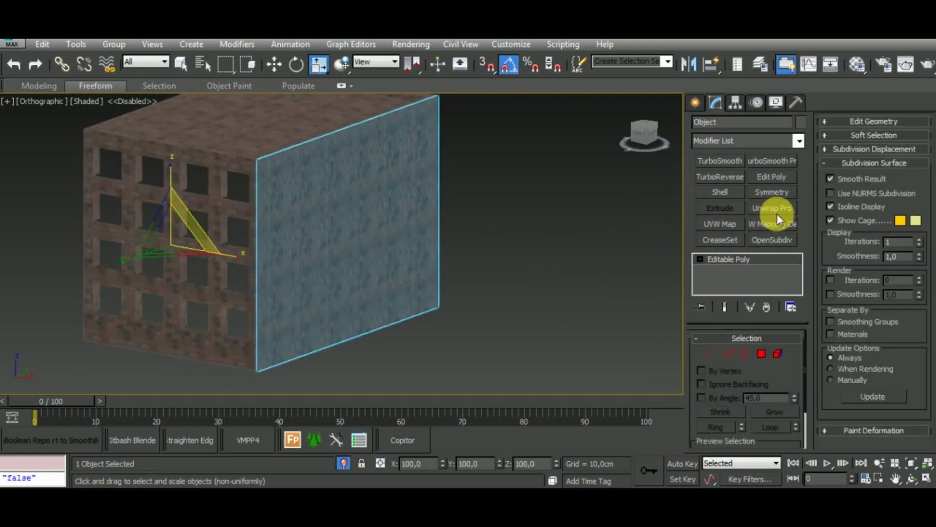
left_click(738, 226)
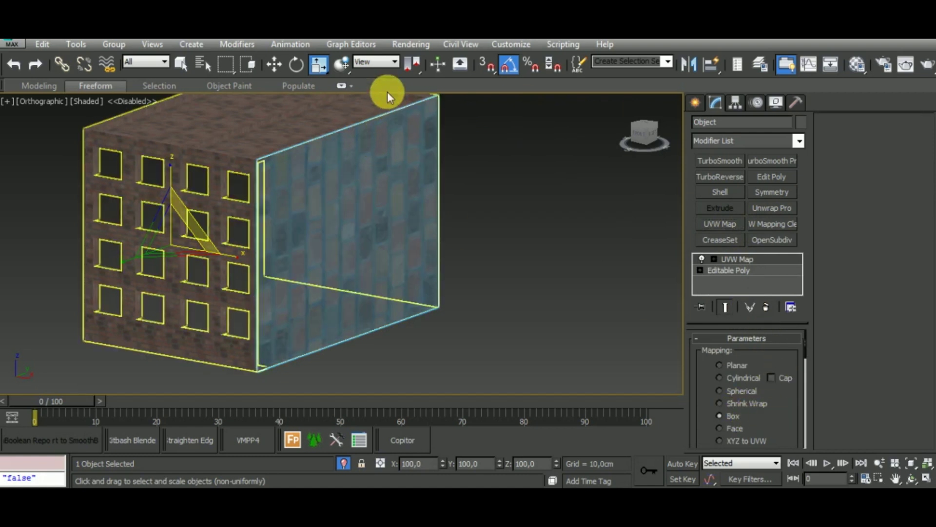
Step: Rotate the plane's UVW Map gizmo so the bricks turn on the wall
left_click(713, 259)
left_click(299, 64)
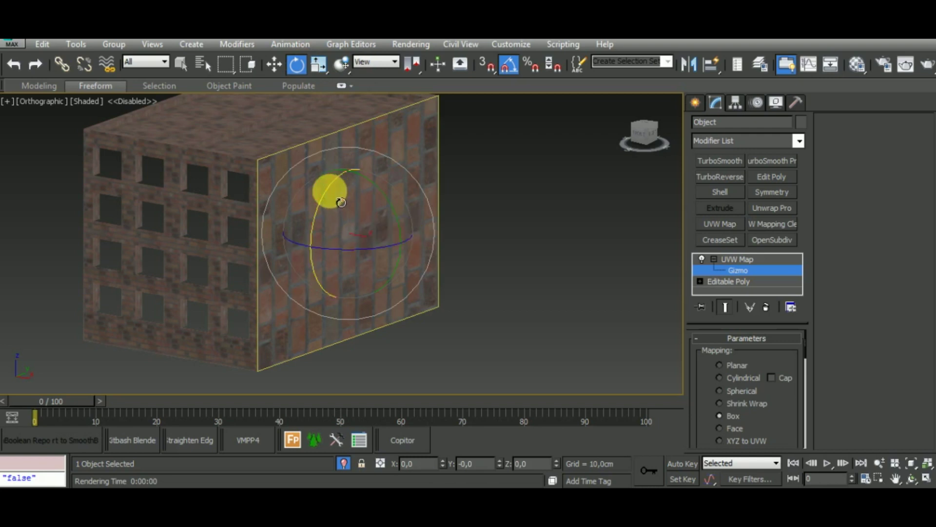
left_click_drag(328, 192, 324, 268)
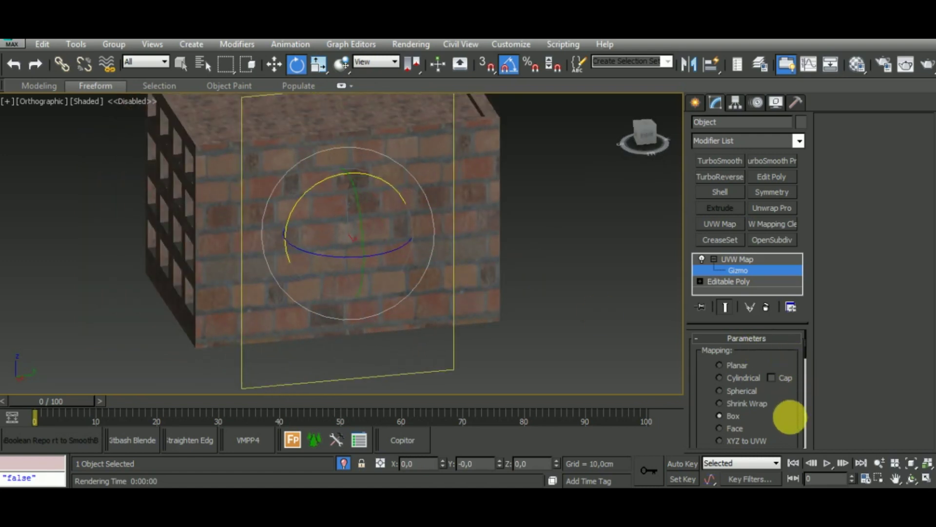
Step: Resize the mapping to about 142.178 × 302 × 226.873cm
scroll(780, 404, "down", 5)
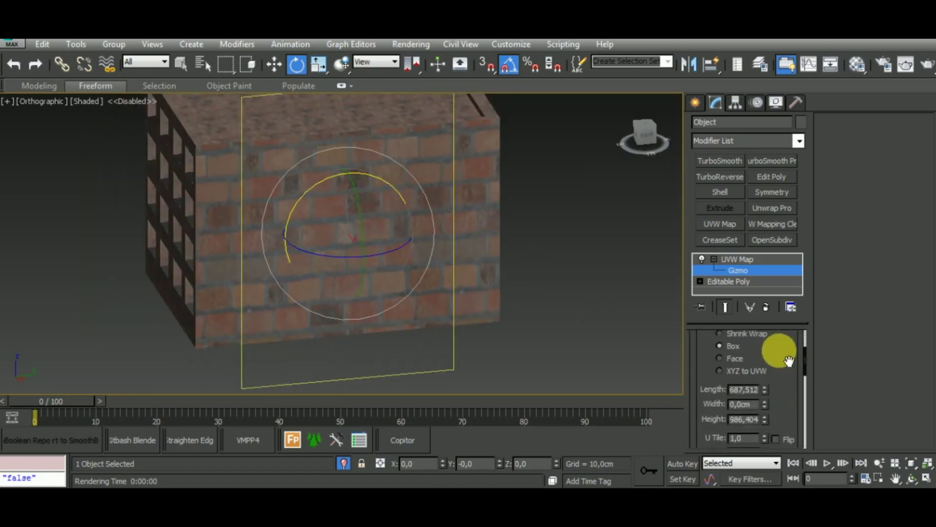
left_click_drag(764, 372, 759, 416)
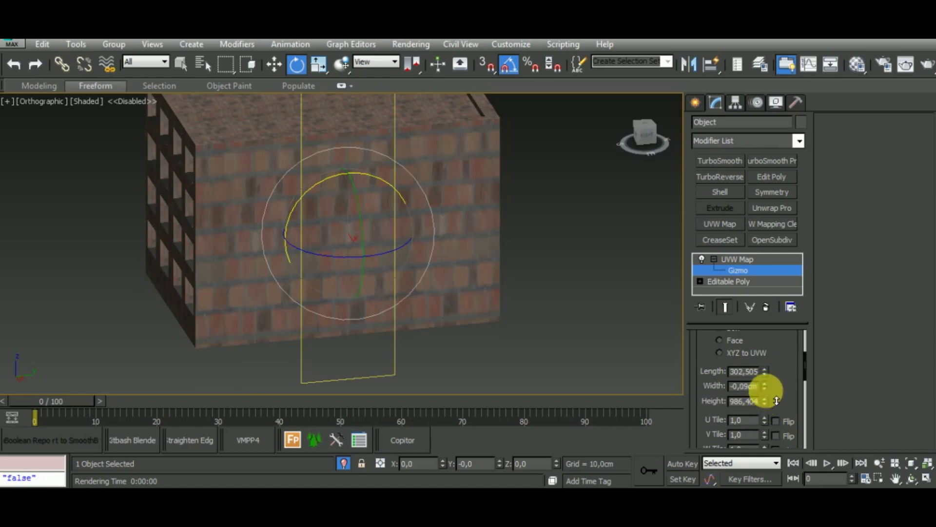
mouse_move(766, 388)
left_mouse_down()
mouse_move(773, 324)
mouse_move(772, 338)
left_mouse_up()
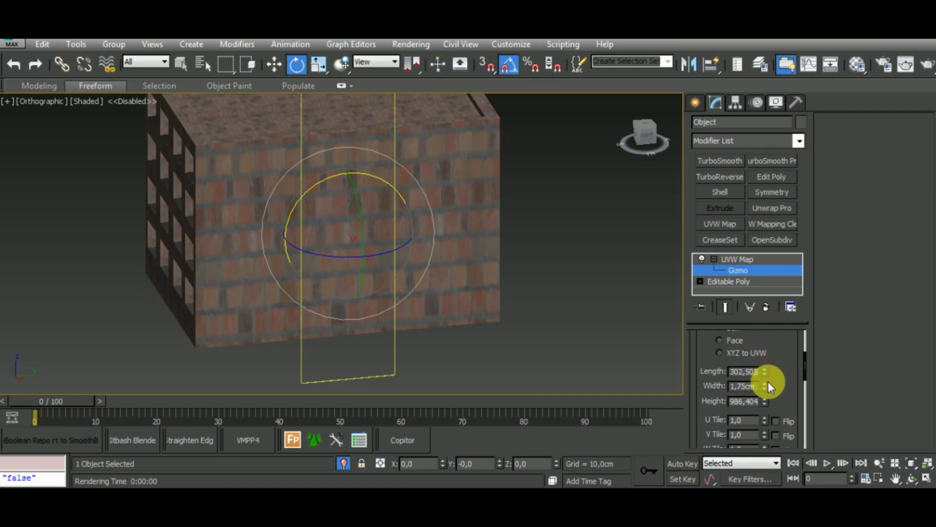
mouse_move(770, 383)
left_mouse_down()
mouse_move(790, 469)
mouse_move(786, 388)
left_mouse_up()
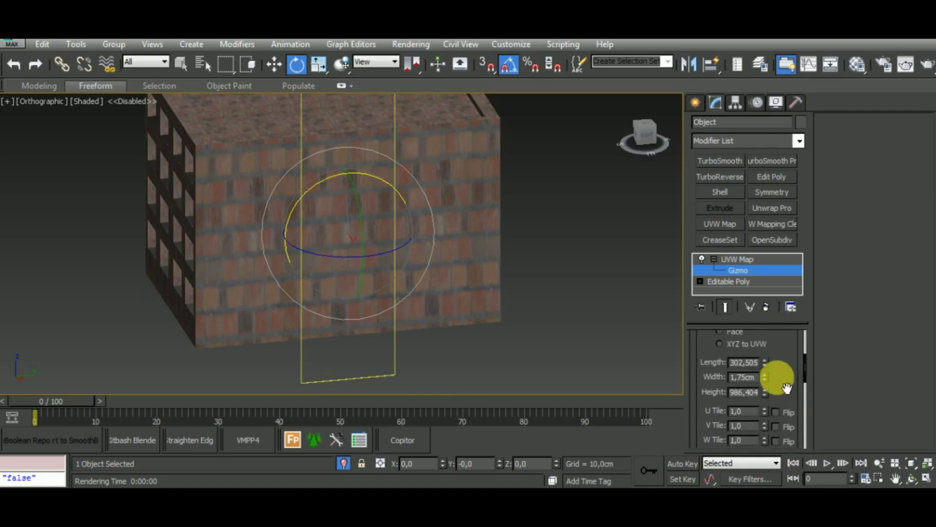
double_click(761, 375)
type("302")
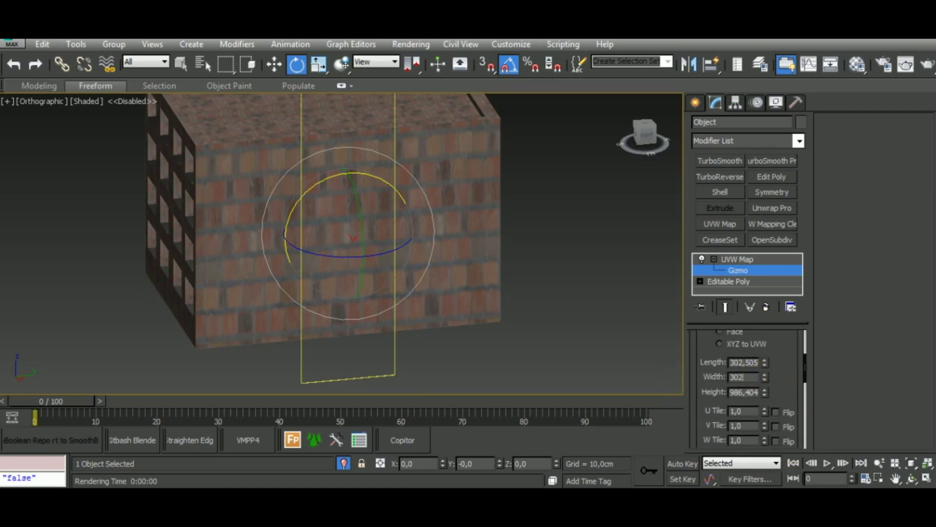
key("Return")
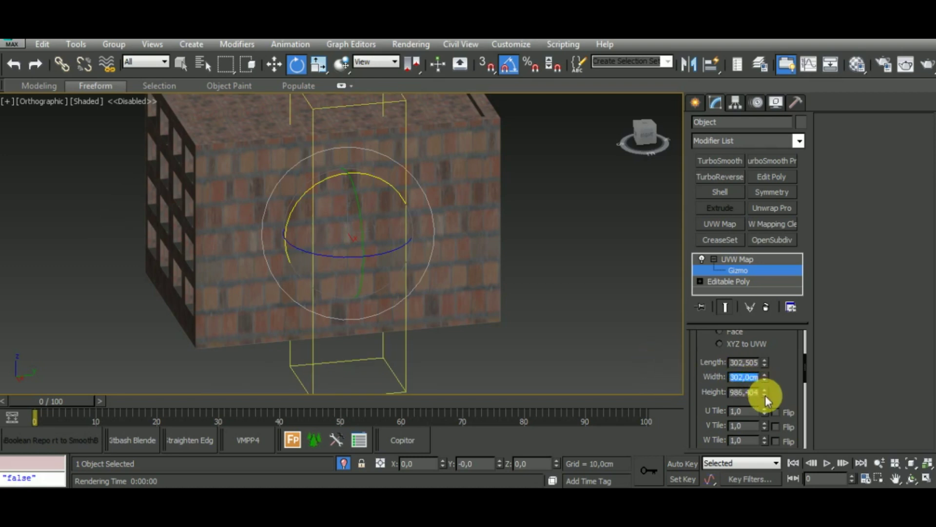
left_click_drag(765, 392, 784, 460)
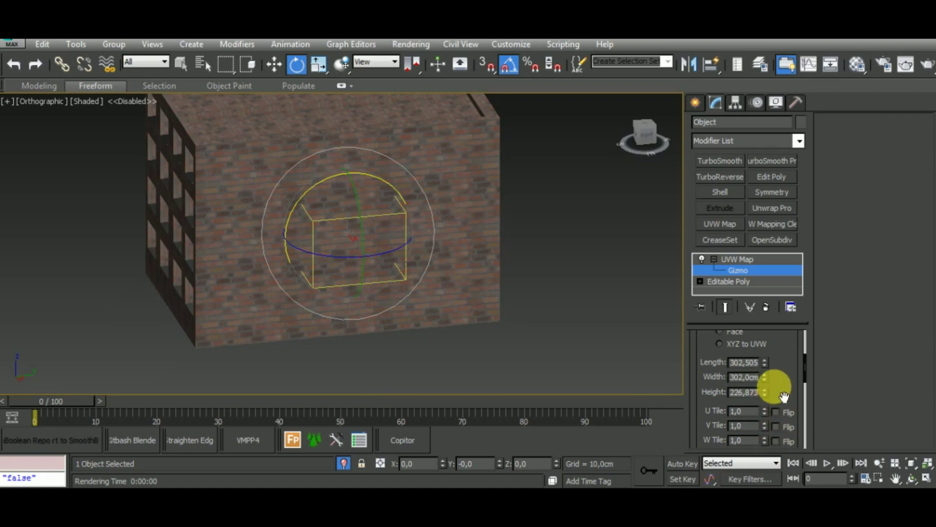
left_click_drag(764, 367, 783, 414)
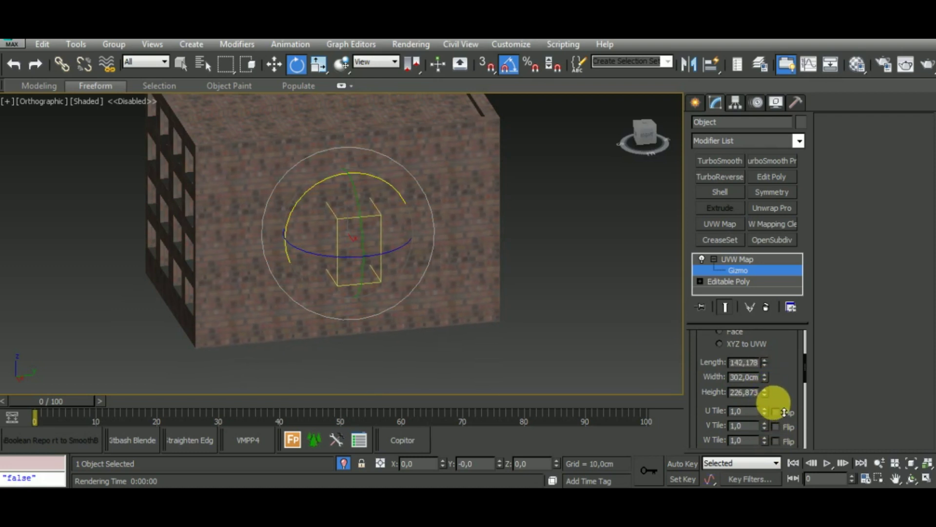
Step: Inspect the box from other sides, then leave the gizmo and add Edit Poly above the UVW Map
middle_click_drag(525, 357, 526, 379)
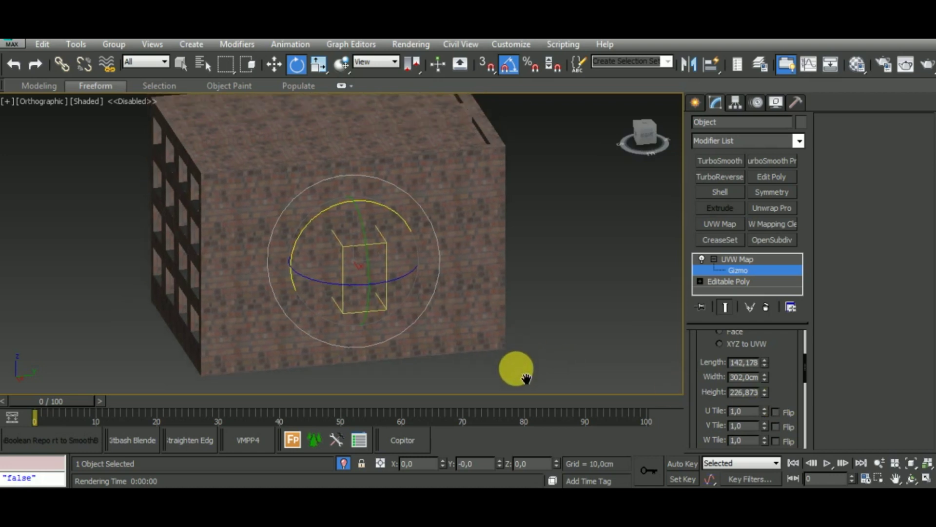
scroll(415, 174, "up", 3)
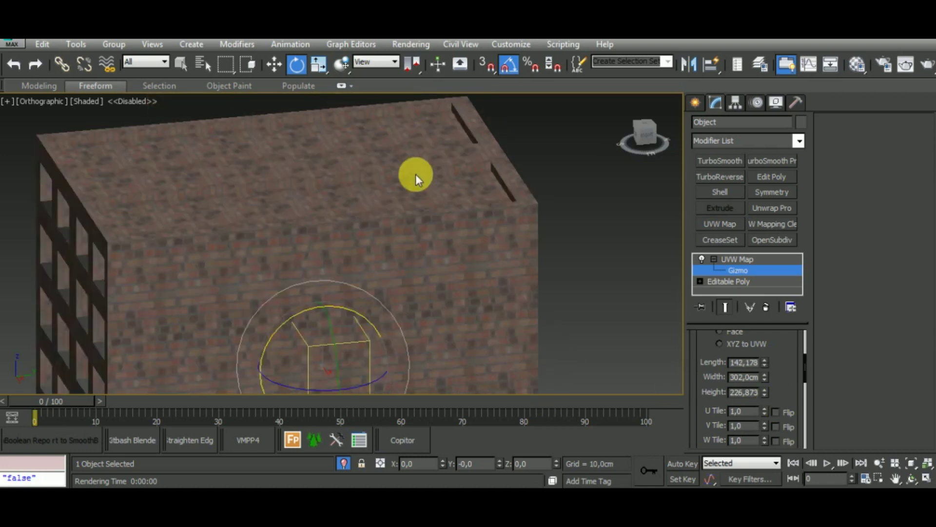
scroll(416, 171, "down", 3)
left_click_drag(634, 142, 402, 271)
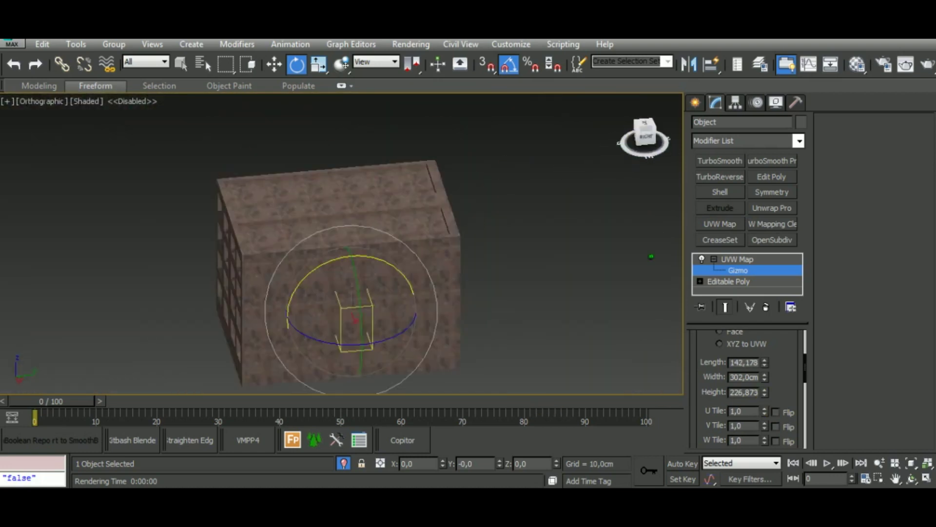
scroll(401, 271, "up", 3)
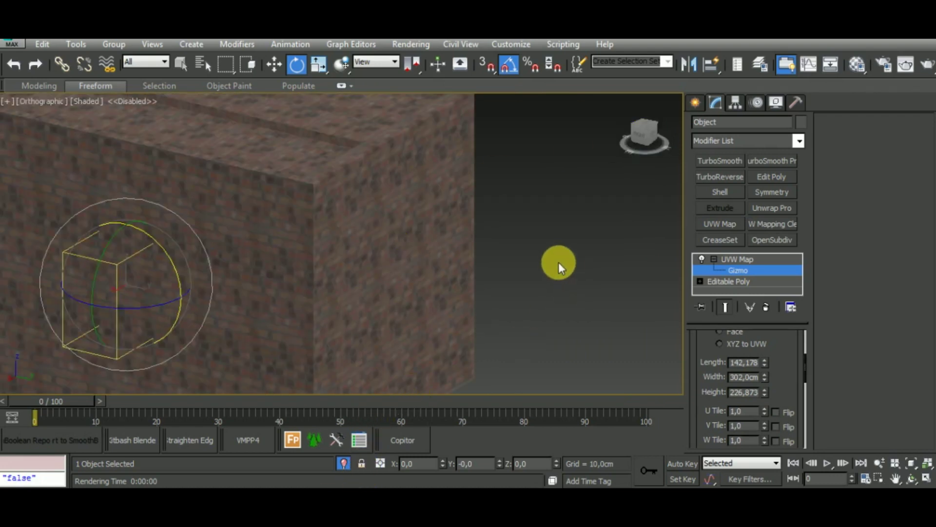
middle_click_drag(558, 262, 638, 349)
middle_click_drag(639, 350, 652, 330)
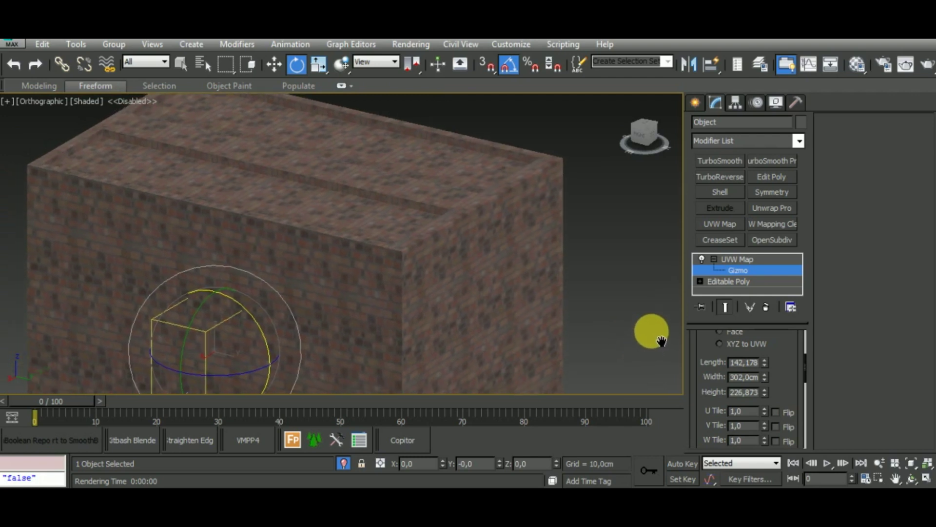
left_click(737, 259)
left_click(783, 176)
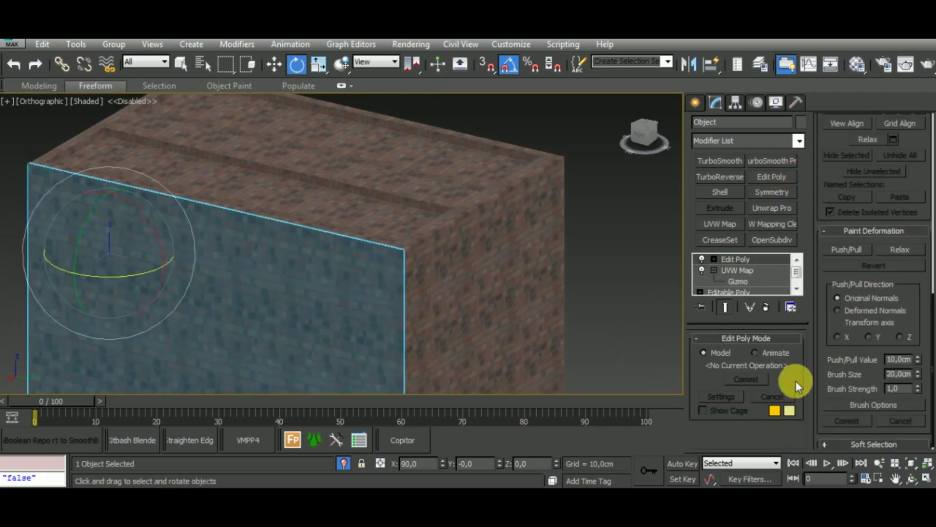
Step: Attach the building walls to the detached brick wall, combining them into one object
left_click_drag(915, 168, 929, 461)
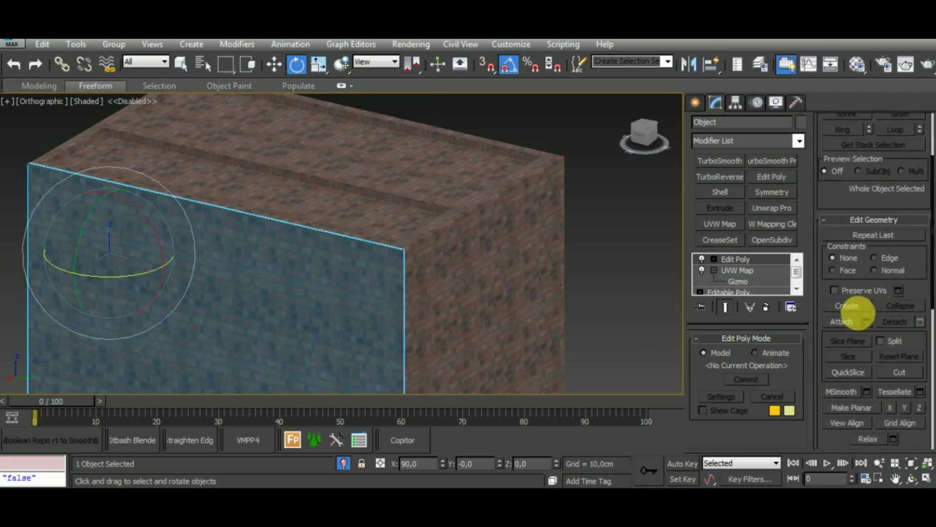
left_click(846, 321)
left_click(518, 277)
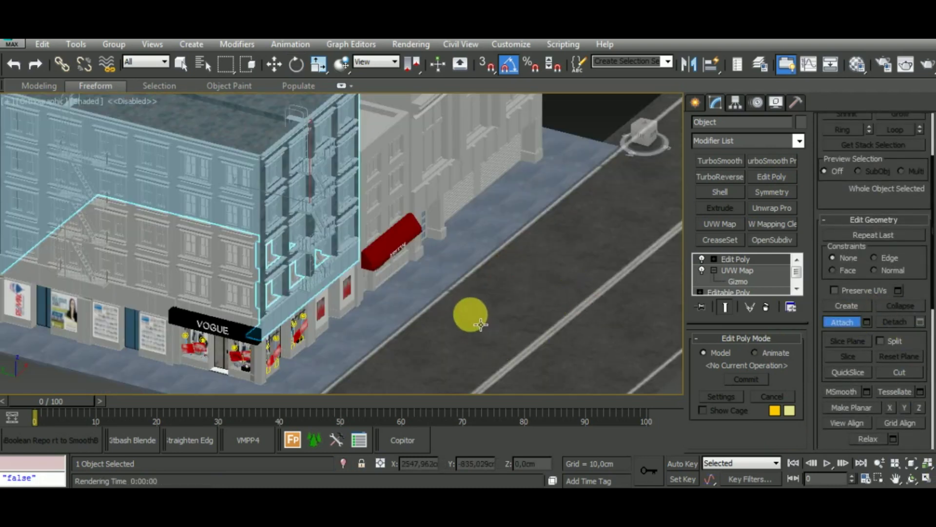
left_click(345, 461)
key("w")
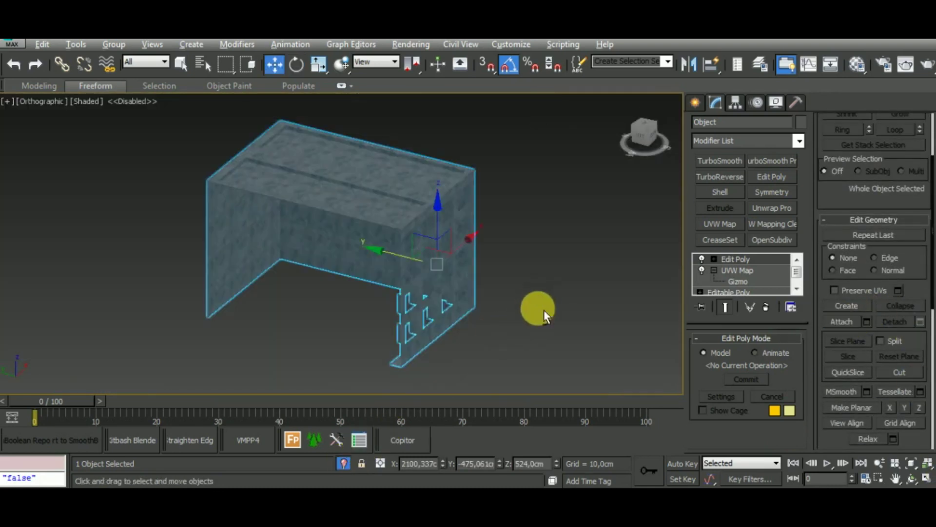
middle_click_drag(543, 309, 391, 309, "alt")
mouse_move(483, 330)
middle_mouse_down()
mouse_move(497, 303)
mouse_move(548, 349)
mouse_move(576, 340)
middle_mouse_up()
Step: In Polygon mode, select the first roof-surface polygons along the lower roof strip
key("4")
left_click(498, 273)
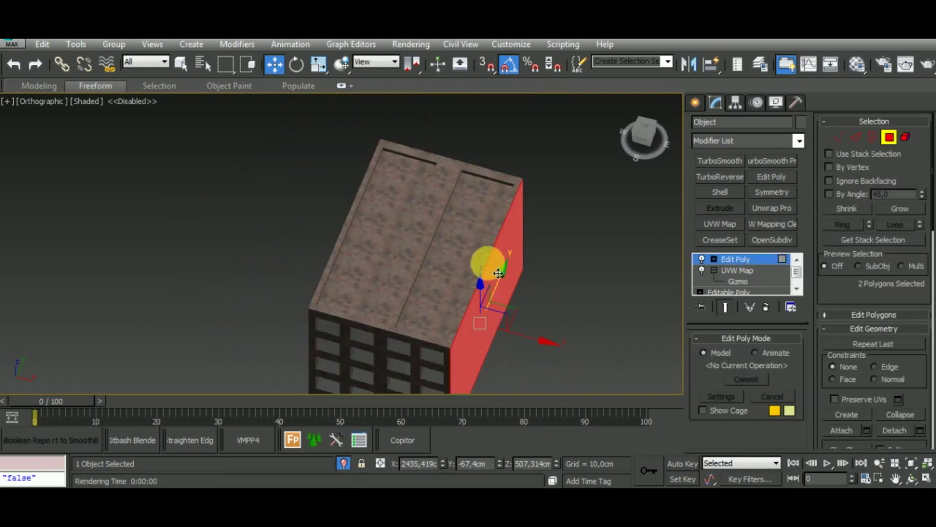
left_click(478, 259)
scroll(461, 233, "up", 2)
left_click(473, 244, "ctrl")
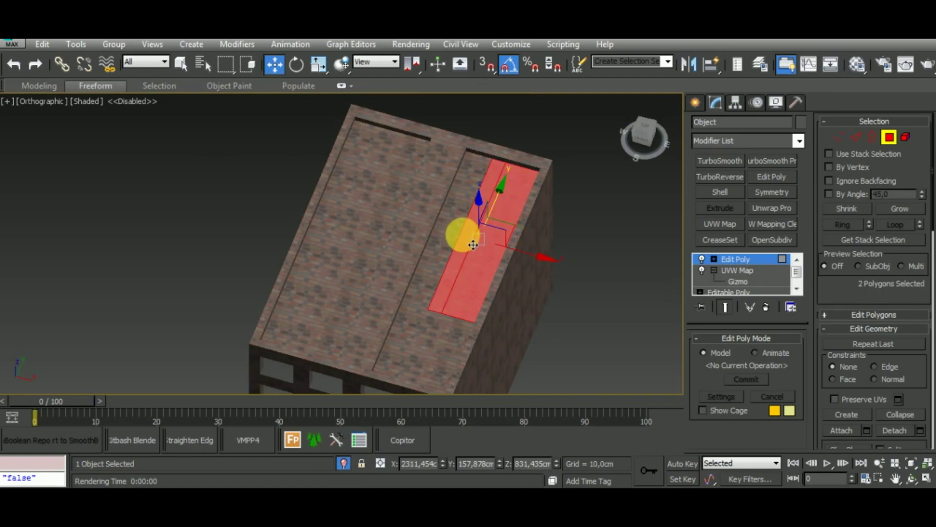
key("F4")
left_click(433, 289, "ctrl")
left_click(427, 326, "ctrl")
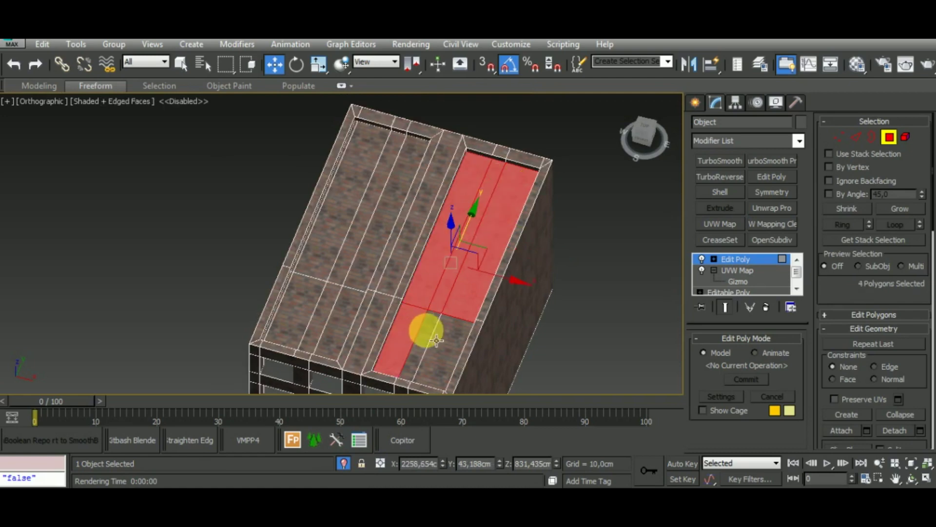
middle_click_drag(450, 349, 547, 314, "alt")
scroll(523, 309, "up", 1)
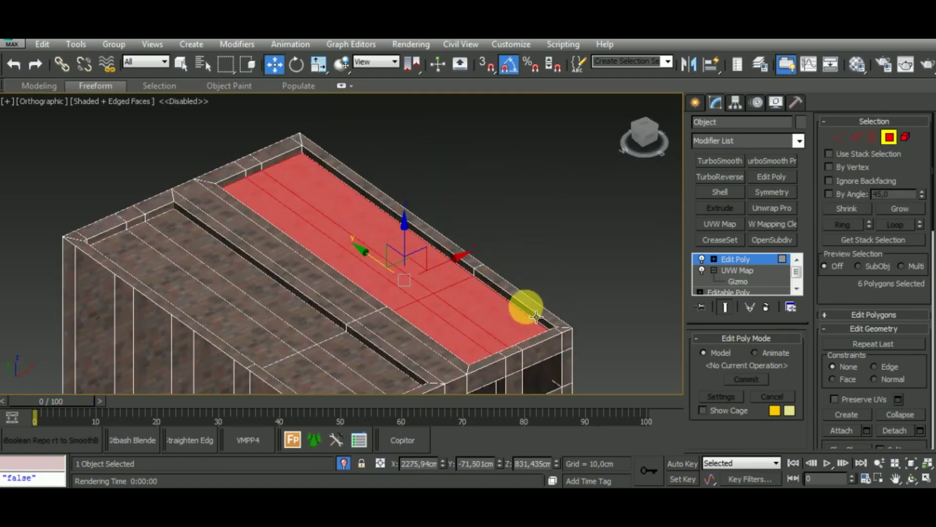
scroll(522, 309, "up", 5)
scroll(522, 308, "up", 3)
left_click(512, 340, "ctrl")
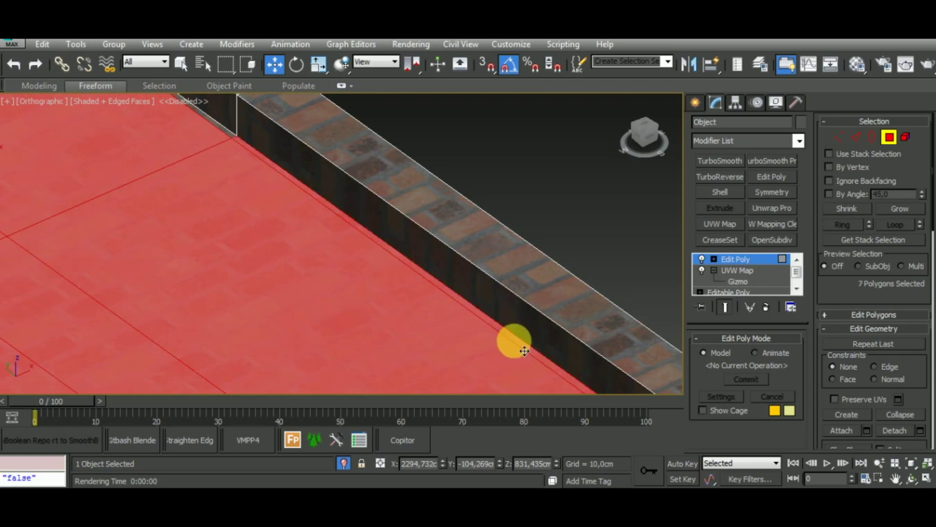
scroll(512, 340, "down", 3)
scroll(394, 254, "up", 3)
left_click(419, 277, "ctrl")
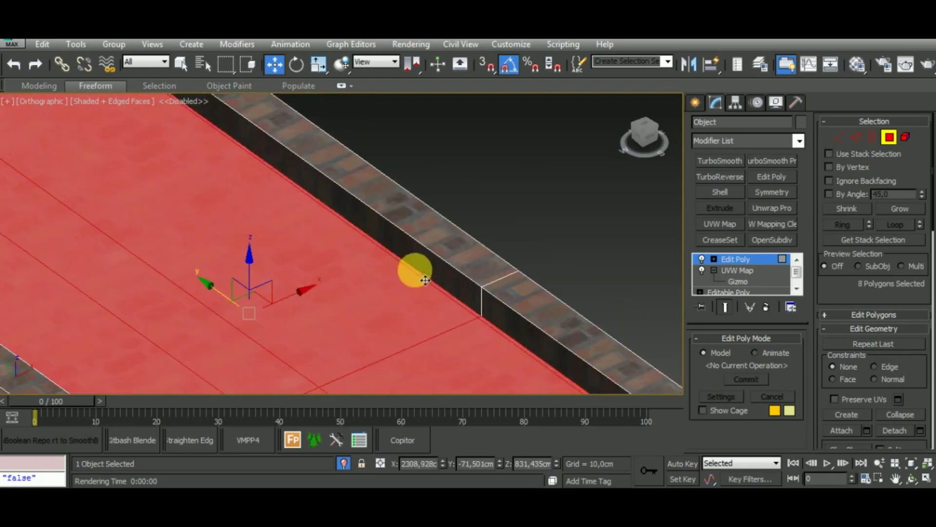
Step: Add the remaining upper roof polygons until all 16 are selected, then open the Material Editor
scroll(382, 303, "down", 3)
mouse_move(382, 303)
middle_mouse_down("alt")
mouse_move(255, 288)
mouse_move(262, 330)
middle_mouse_up("alt")
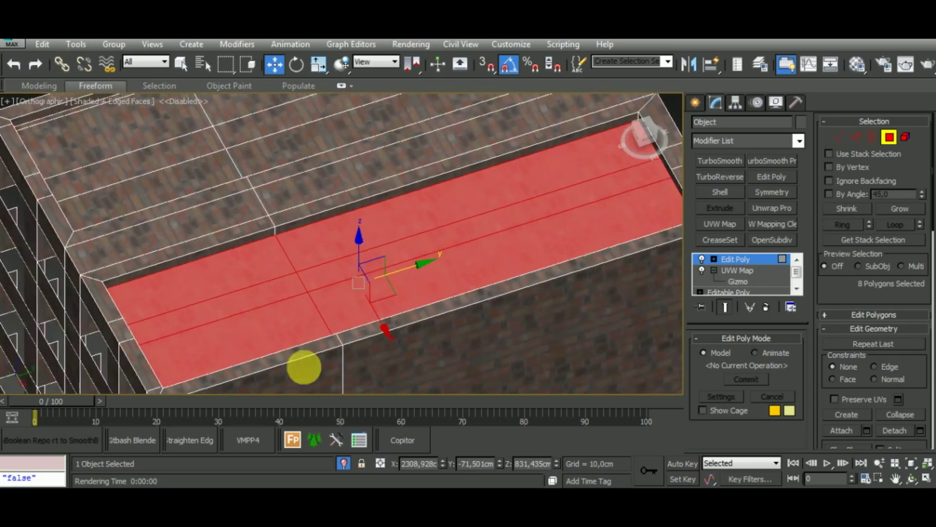
middle_click_drag(303, 366, 213, 219, "alt")
left_click(213, 221, "ctrl")
left_click(215, 246, "ctrl")
left_click(278, 287, "ctrl")
left_click(315, 215, "ctrl")
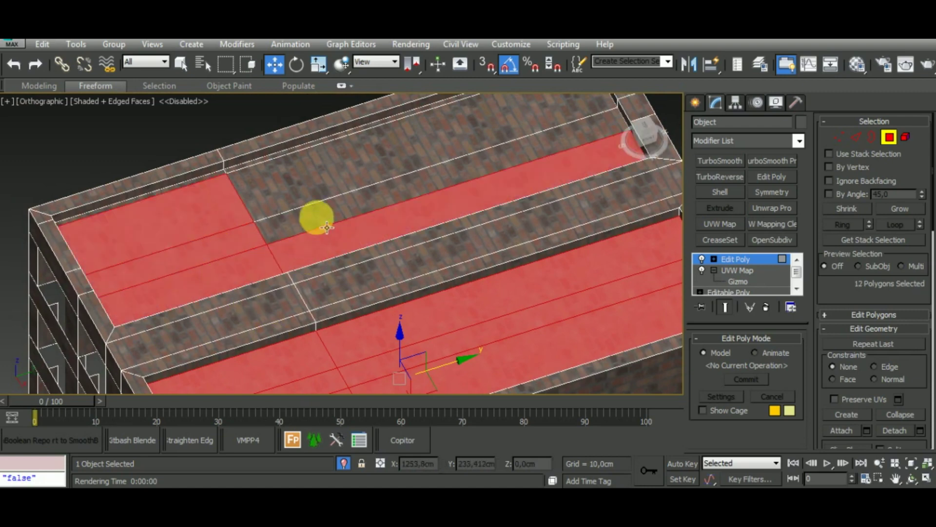
left_click(314, 195, "ctrl")
left_click(313, 173, "ctrl")
scroll(320, 251, "up", 2)
scroll(246, 251, "up", 3)
scroll(246, 251, "down", 3)
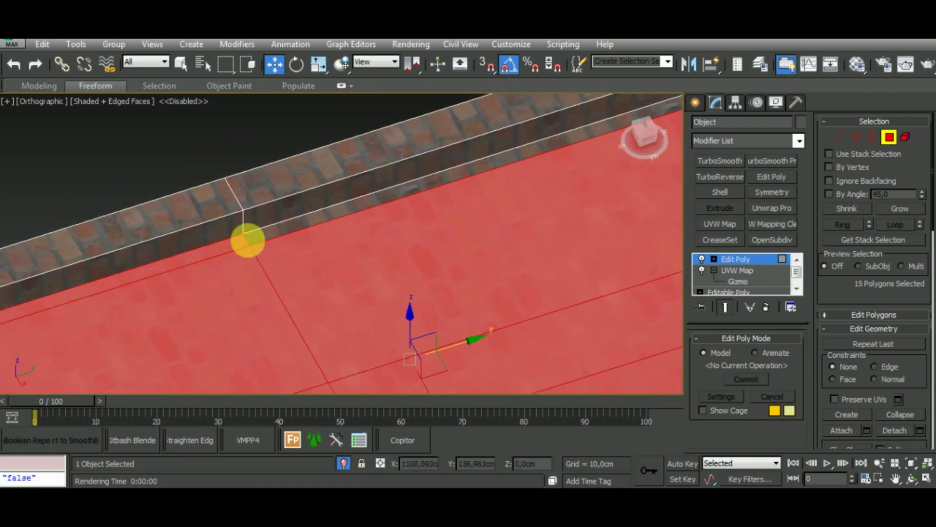
mouse_move(247, 236)
middle_mouse_down("alt")
mouse_move(582, 233)
mouse_move(606, 220)
mouse_move(678, 218)
middle_mouse_up("alt")
left_click(582, 233, "ctrl")
scroll(265, 209, "up", 2)
scroll(250, 215, "up", 2)
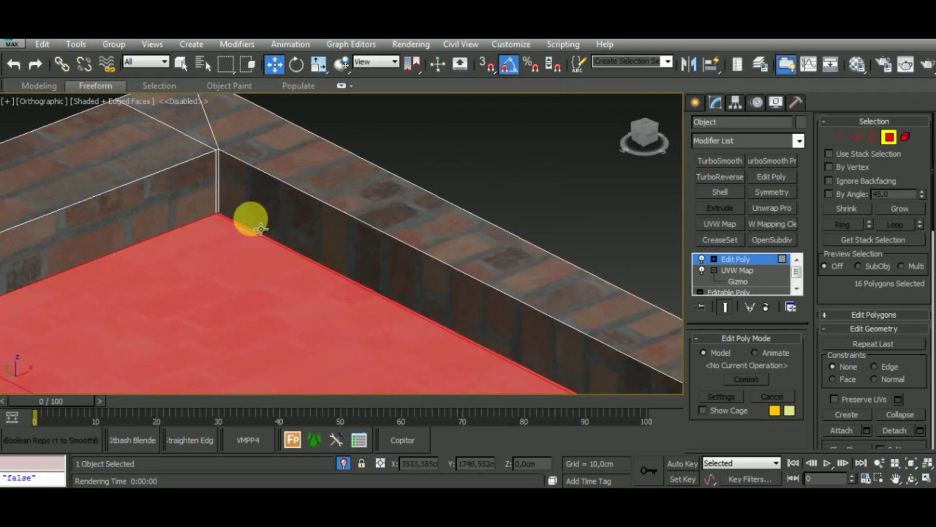
scroll(220, 219, "up", 2)
scroll(295, 156, "up", 2)
mouse_move(295, 156)
middle_mouse_down("alt")
mouse_move(184, 255)
mouse_move(198, 215)
mouse_move(366, 316)
middle_mouse_up("alt")
scroll(365, 248, "up", 3)
scroll(367, 245, "down", 5)
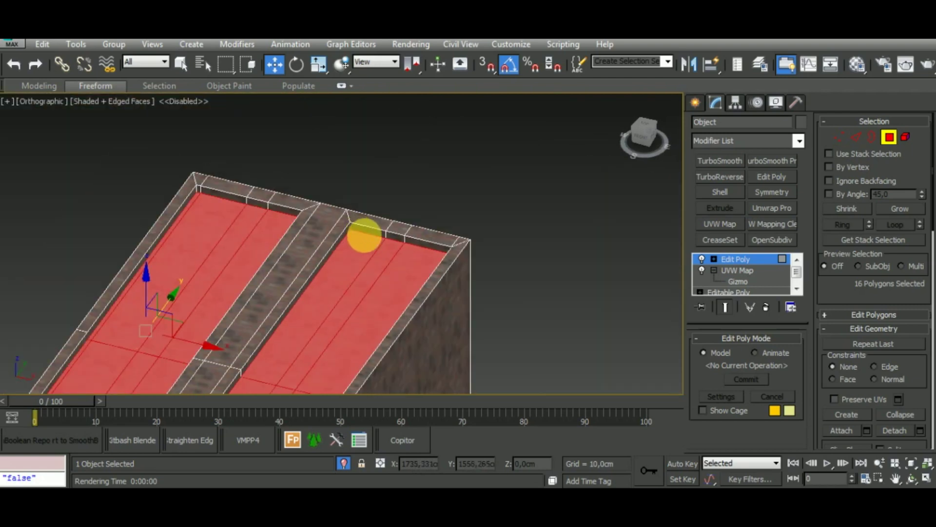
key("m")
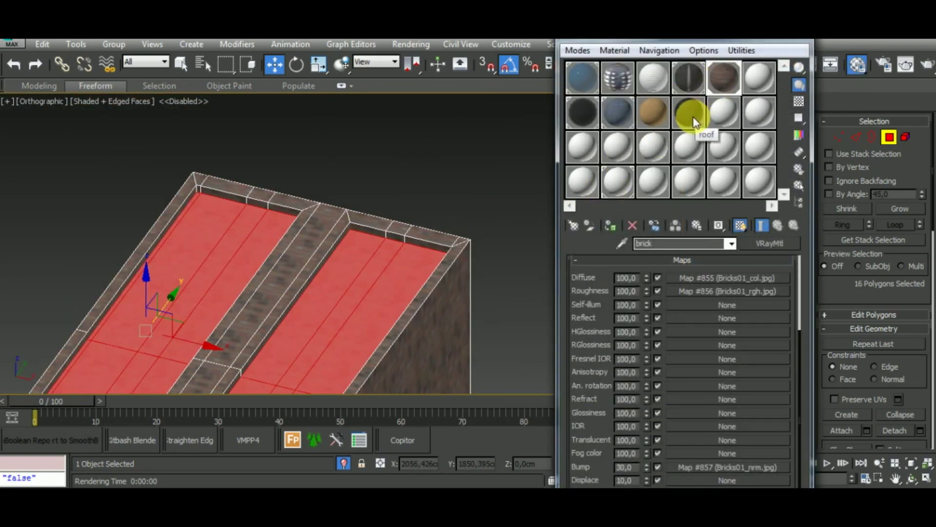
Step: Assign the tar-textured roof material to the selected roof polygons
left_click(693, 121)
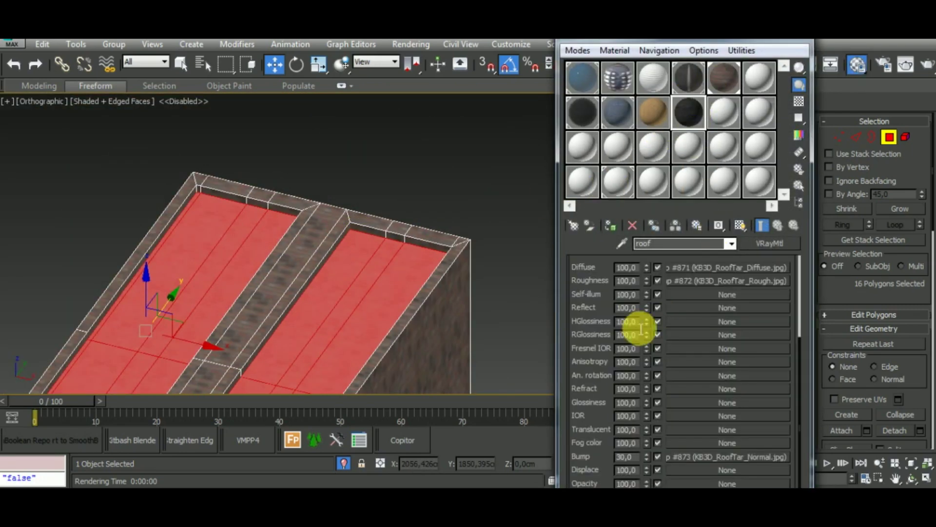
left_click(614, 226)
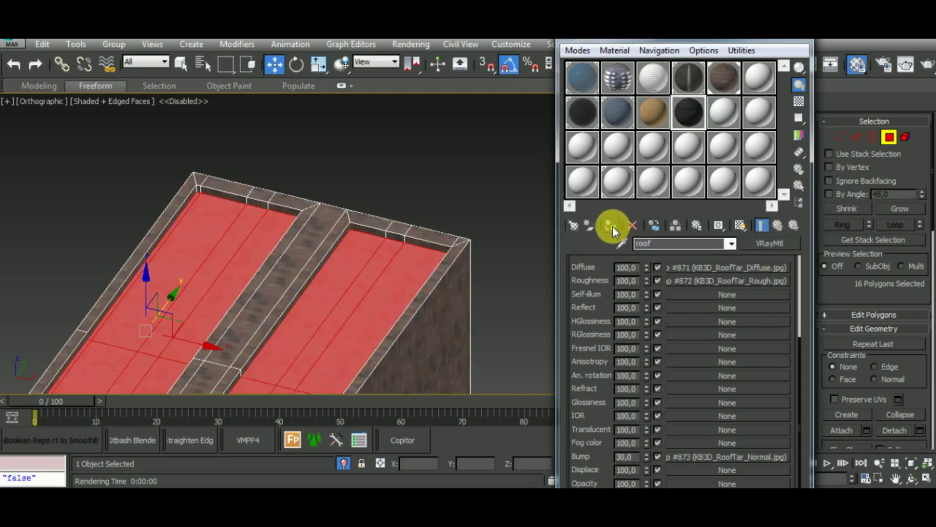
left_click(613, 226)
left_click(613, 229)
left_click(805, 37)
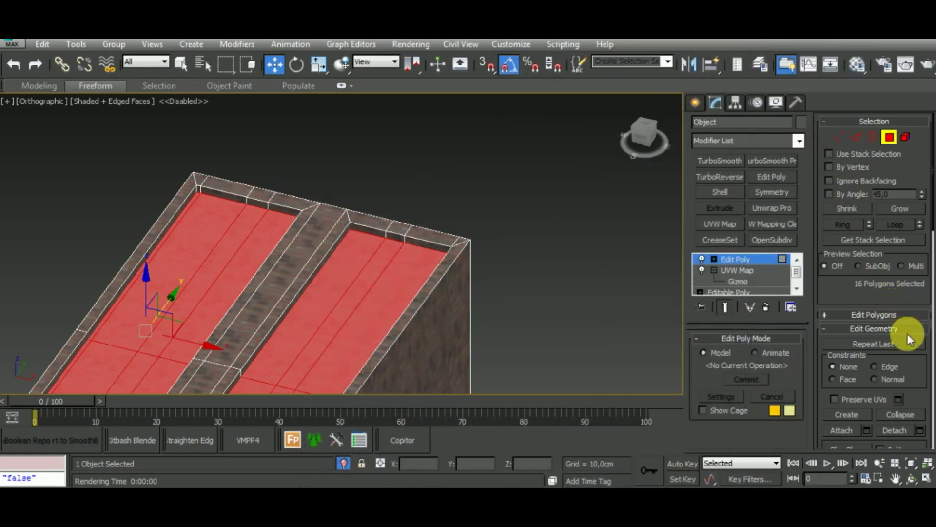
Step: Apply the roof material to the inner roof panels Object061, showing the tar texture in the viewport
key("ctrl+d")
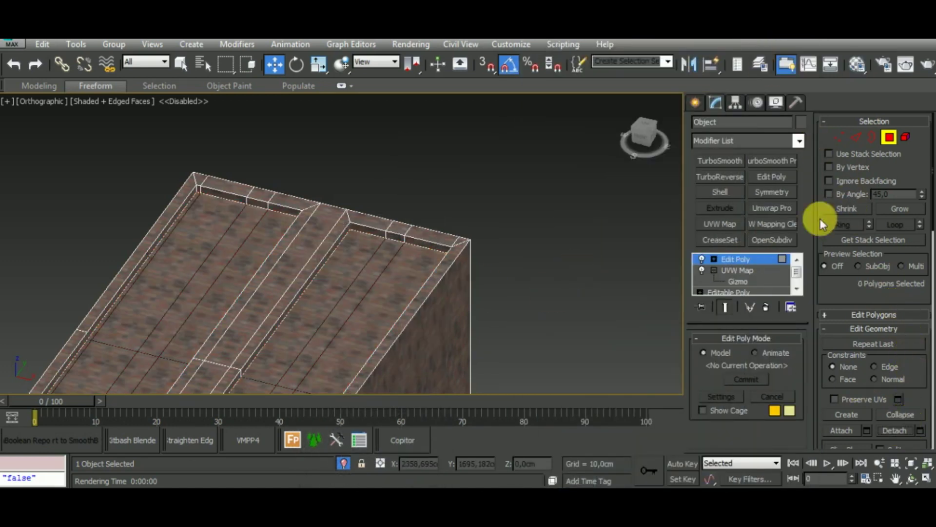
left_click(889, 138)
left_click(341, 316)
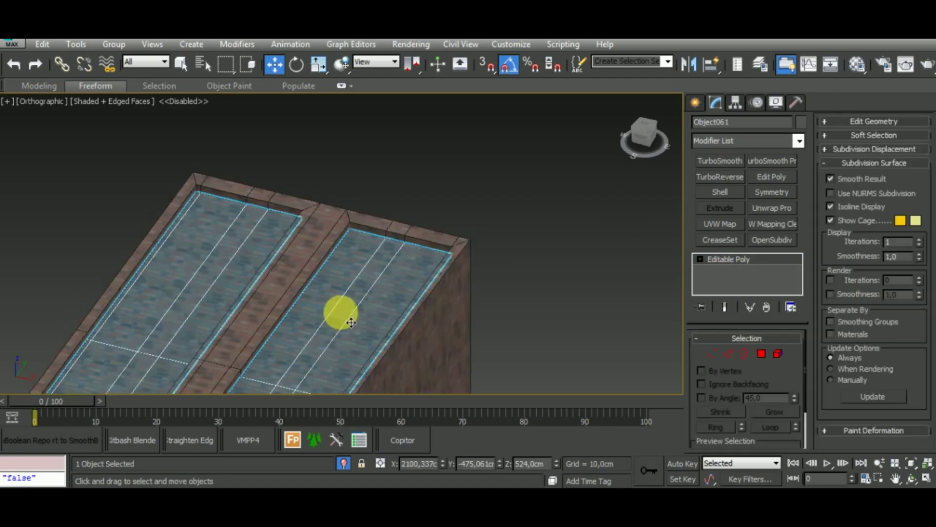
key("m")
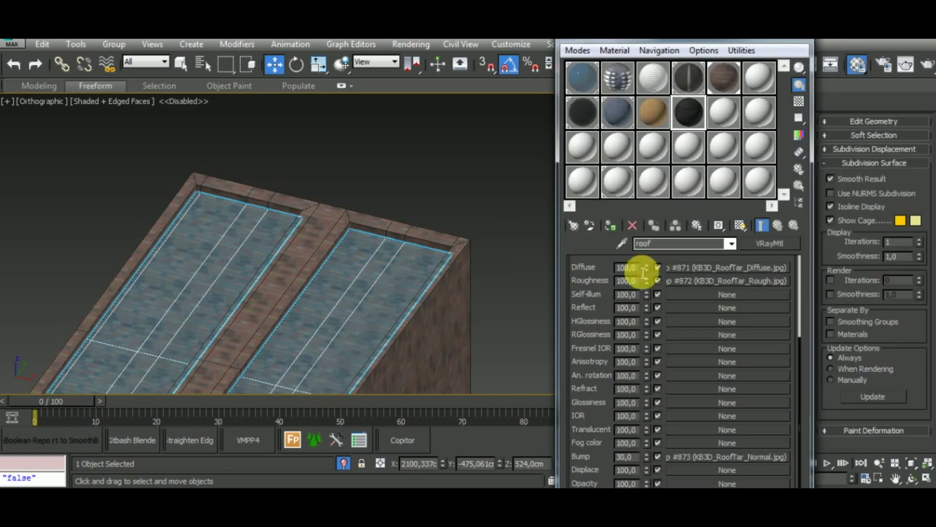
left_click(614, 226)
left_click(740, 225)
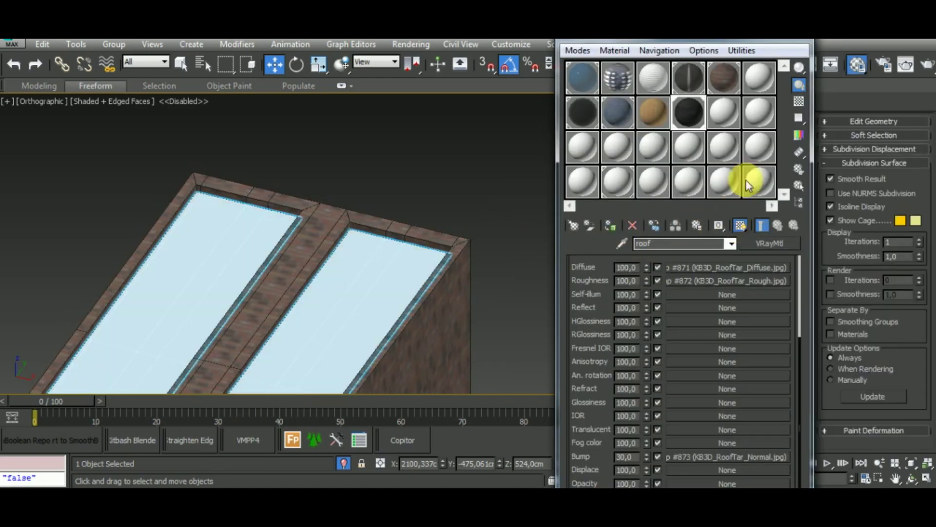
left_click(804, 34)
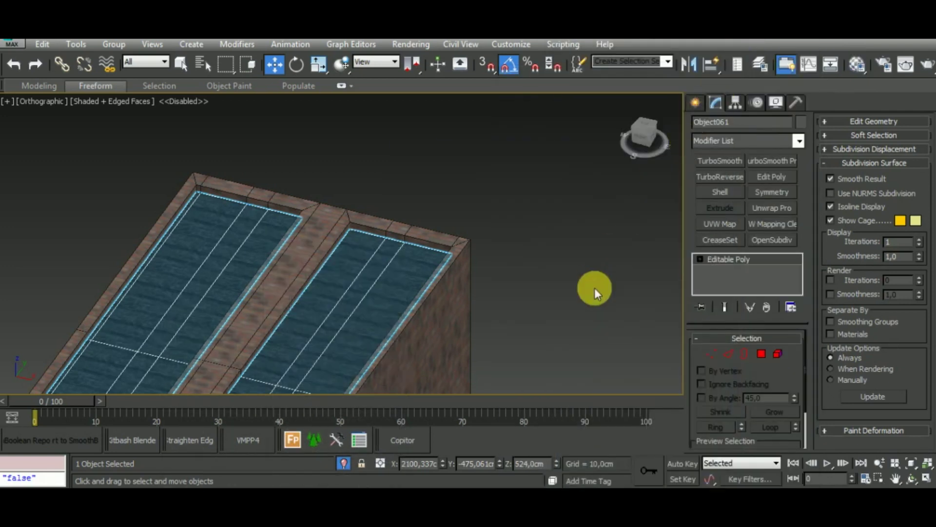
mouse_move(595, 288)
middle_mouse_down("alt")
mouse_move(573, 356)
mouse_move(545, 363)
middle_mouse_up("alt")
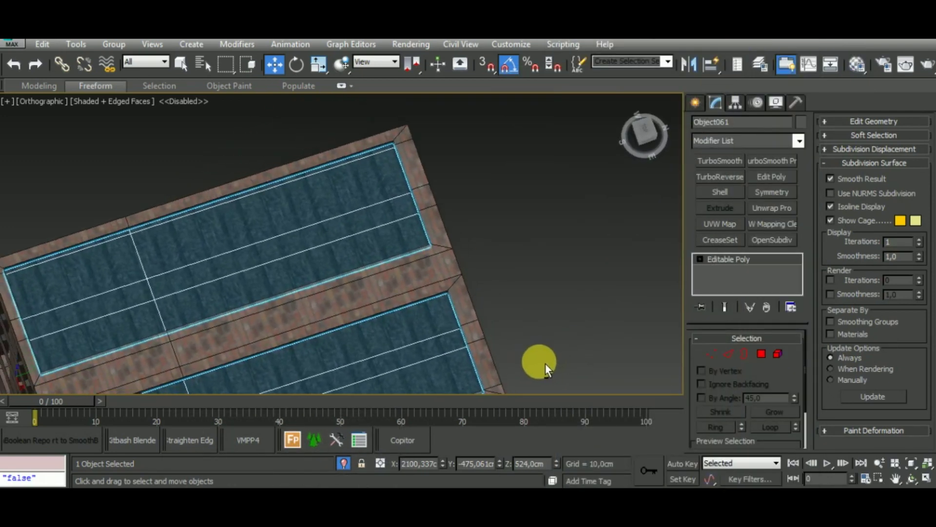
Step: Add a Box UVW Map modifier to Object061 and enter its Gizmo sub-object level
left_click(734, 223)
middle_click_drag(554, 288, 558, 206)
scroll(572, 258, "down", 2)
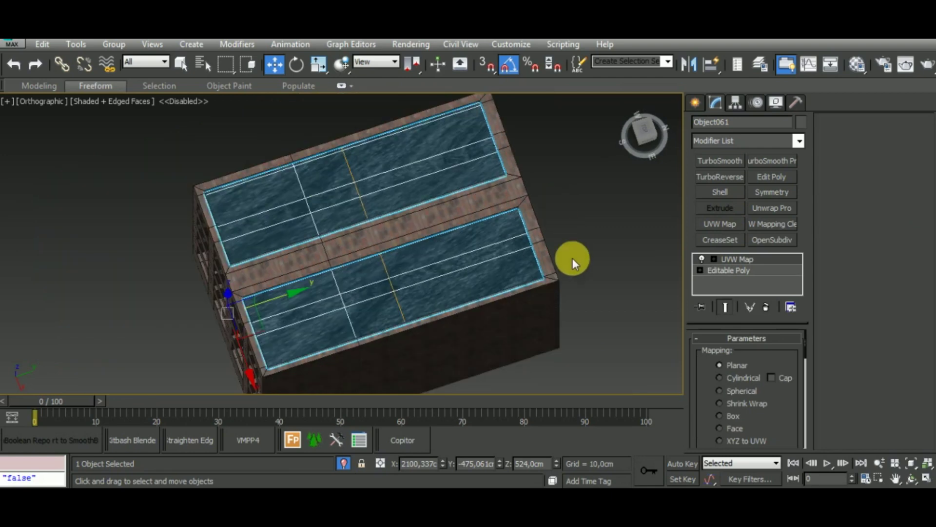
left_click(735, 412)
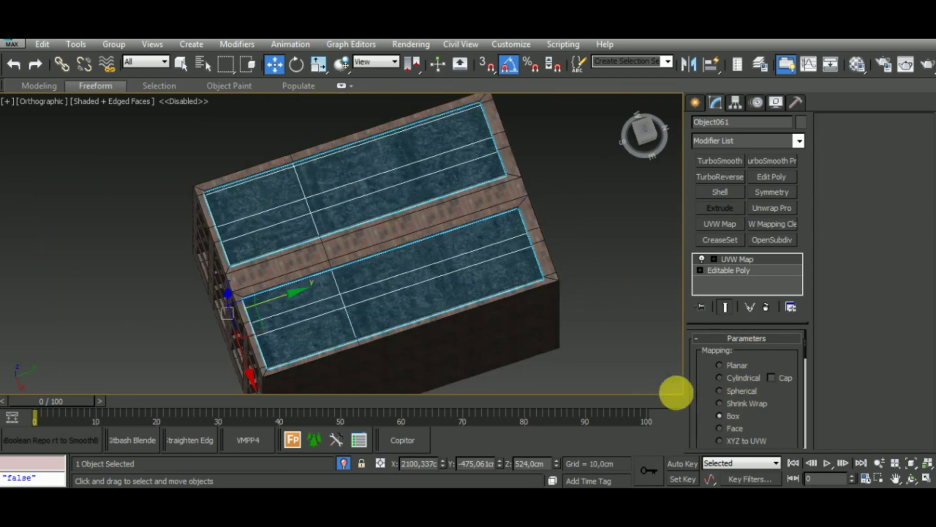
left_click(713, 259)
left_click(741, 271)
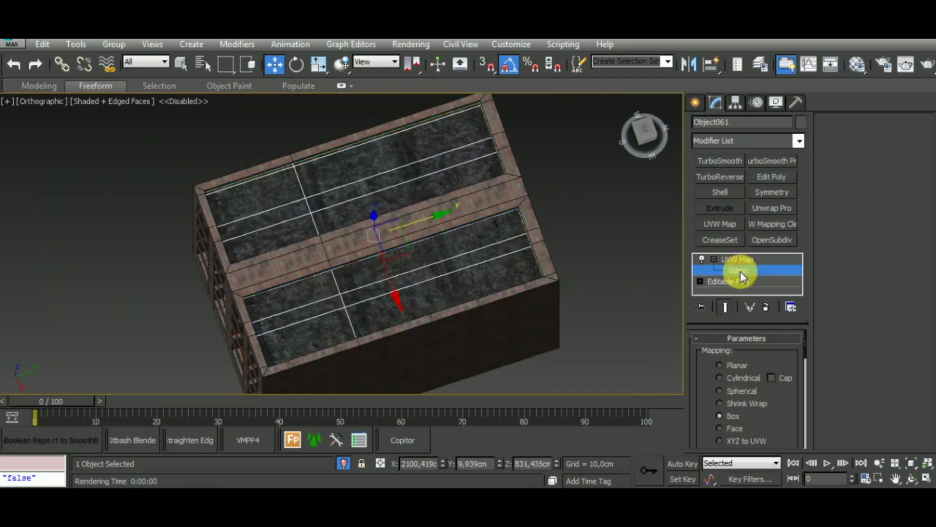
left_click(318, 67)
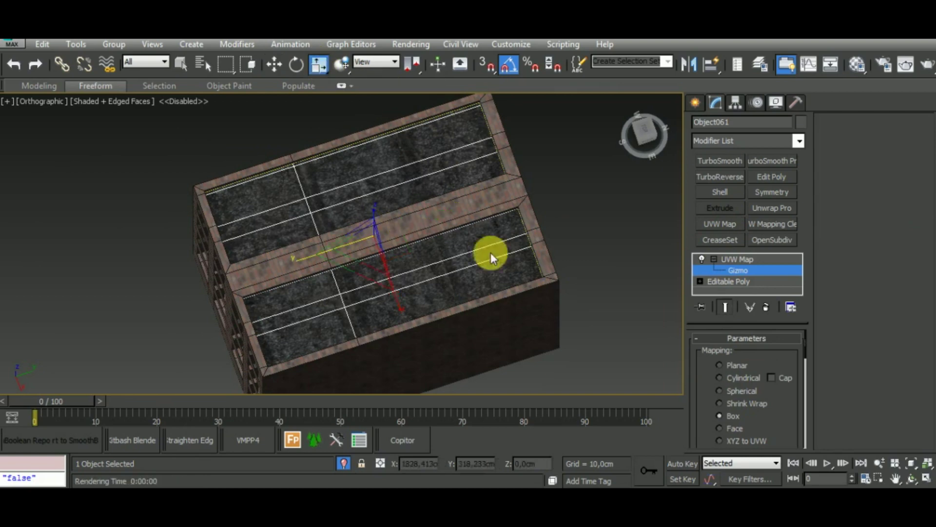
mouse_move(489, 252)
middle_mouse_down("alt")
mouse_move(587, 274)
mouse_move(608, 268)
middle_mouse_up("alt")
mouse_move(796, 433)
left_mouse_down()
mouse_move(796, 309)
mouse_move(781, 373)
left_mouse_up()
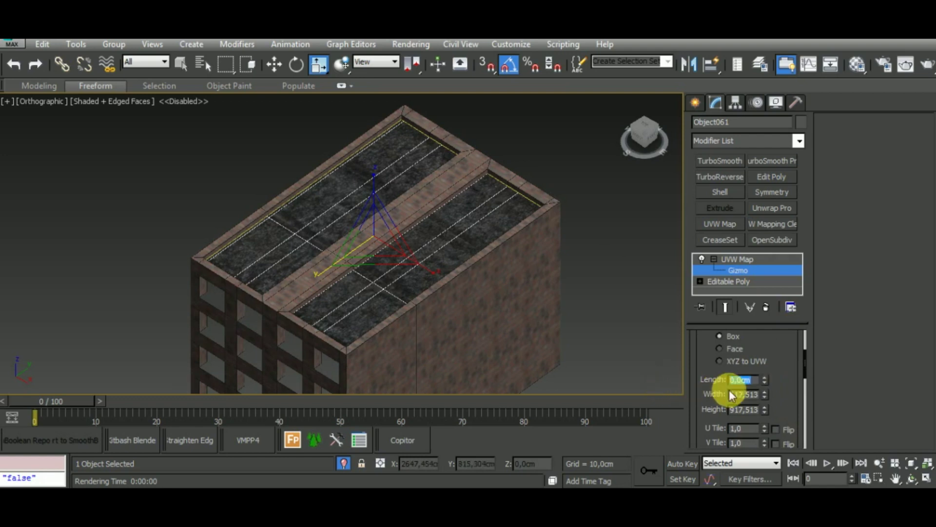
Step: Set the roof UVW Map Length to 50 cm and Width to about 167 cm
type("600")
key("Return")
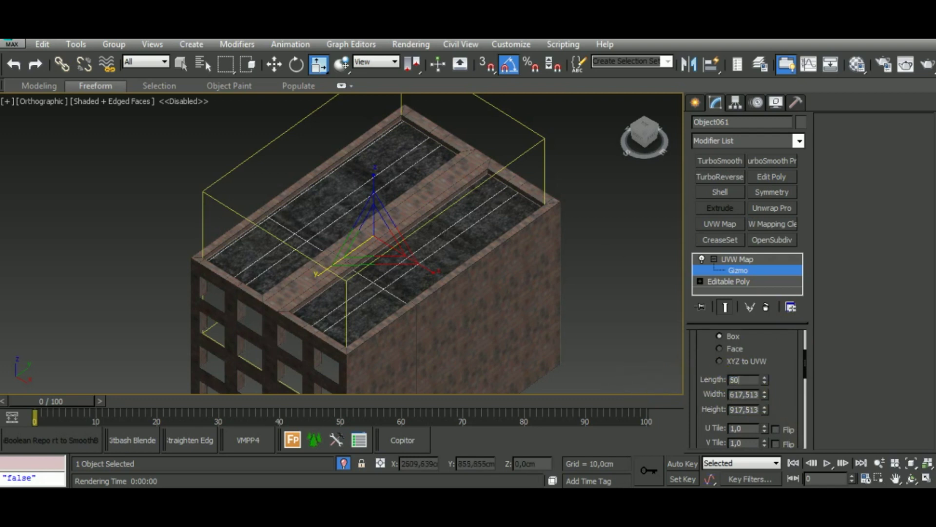
key("Return")
mouse_move(637, 355)
middle_mouse_down("alt")
mouse_move(585, 348)
mouse_move(491, 304)
middle_mouse_up("alt")
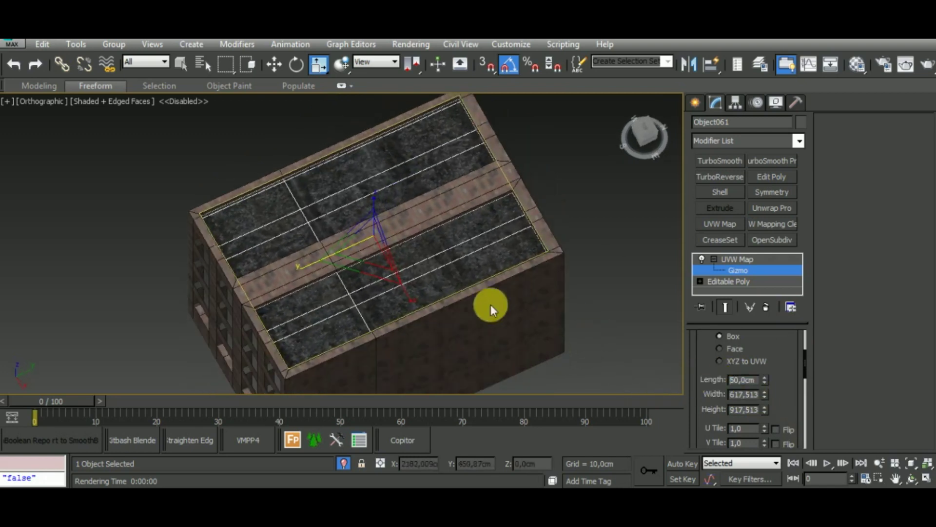
scroll(464, 274, "up", 5)
scroll(464, 274, "up", 3)
scroll(464, 274, "down", 3)
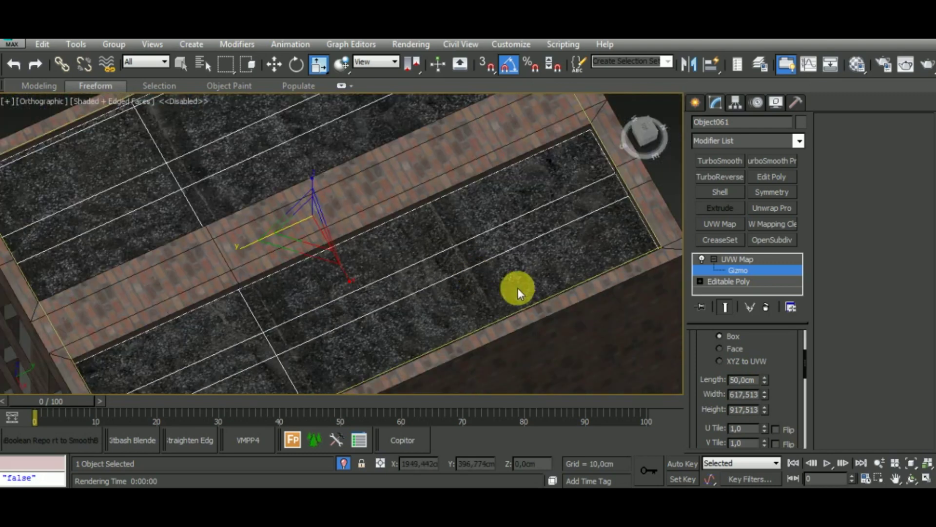
left_click_drag(761, 395, 783, 477)
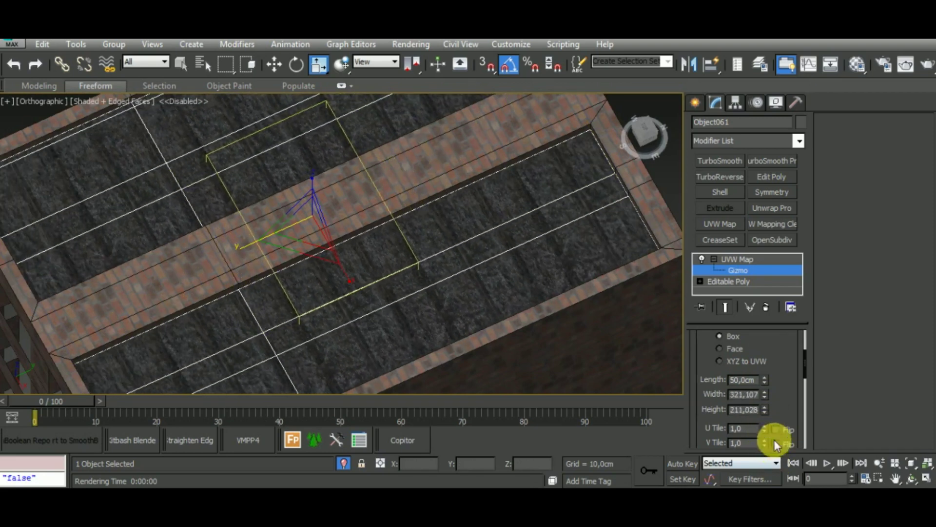
left_click_drag(764, 395, 785, 441)
mouse_move(415, 316)
middle_mouse_down("alt")
mouse_move(396, 306)
mouse_move(314, 303)
mouse_move(411, 307)
middle_mouse_up("alt")
scroll(314, 303, "down", 2)
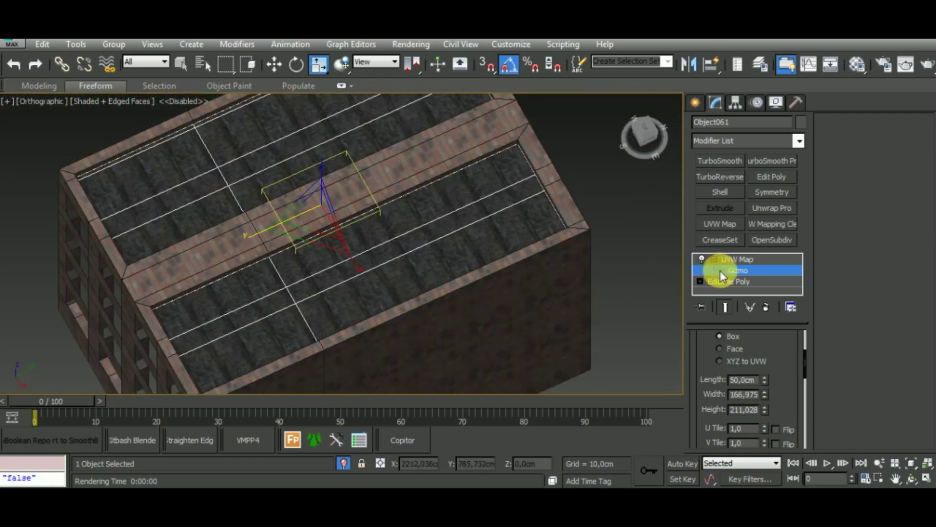
Step: Rotate the roof's UVW gizmo -90° about Z
left_click(297, 63)
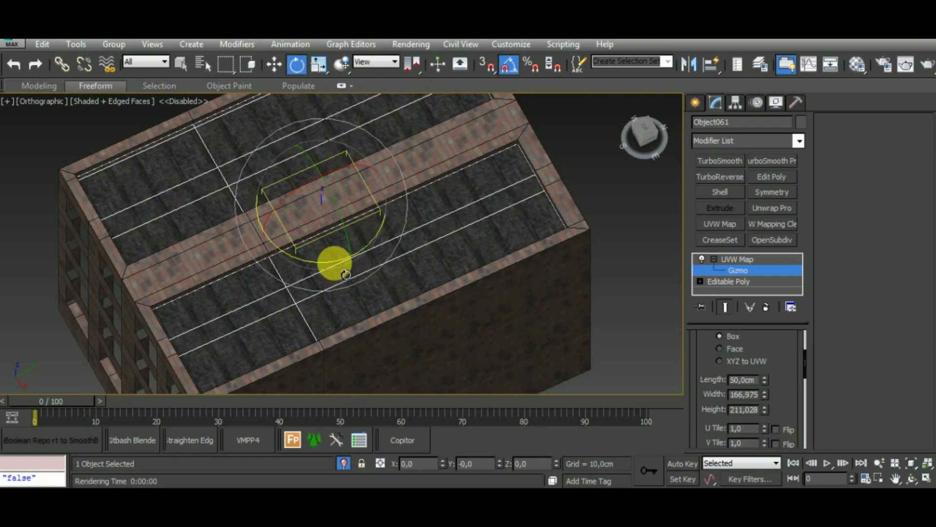
mouse_move(345, 275)
left_mouse_down()
mouse_move(276, 250)
mouse_move(279, 259)
left_mouse_up()
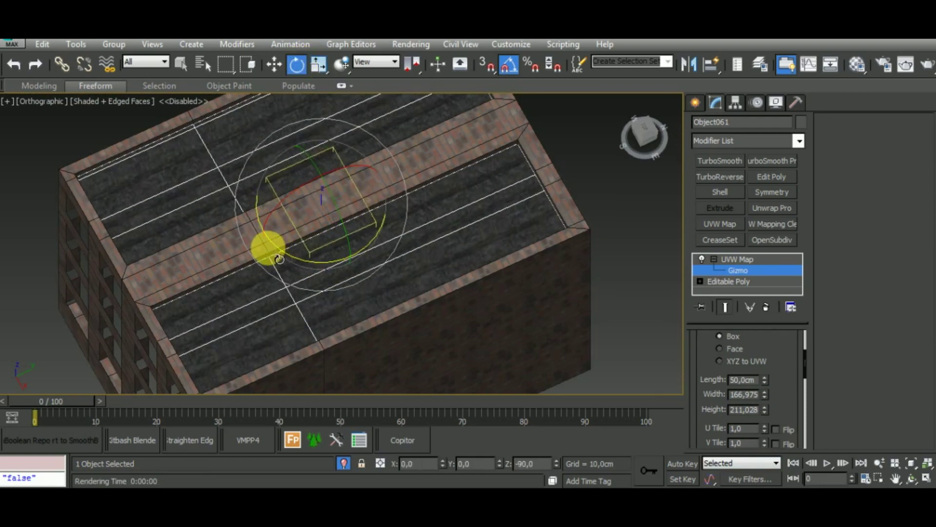
scroll(309, 297, "up", 3)
mouse_move(309, 297)
middle_mouse_down("alt")
mouse_move(531, 274)
mouse_move(561, 245)
mouse_move(577, 268)
mouse_move(454, 294)
middle_mouse_up("alt")
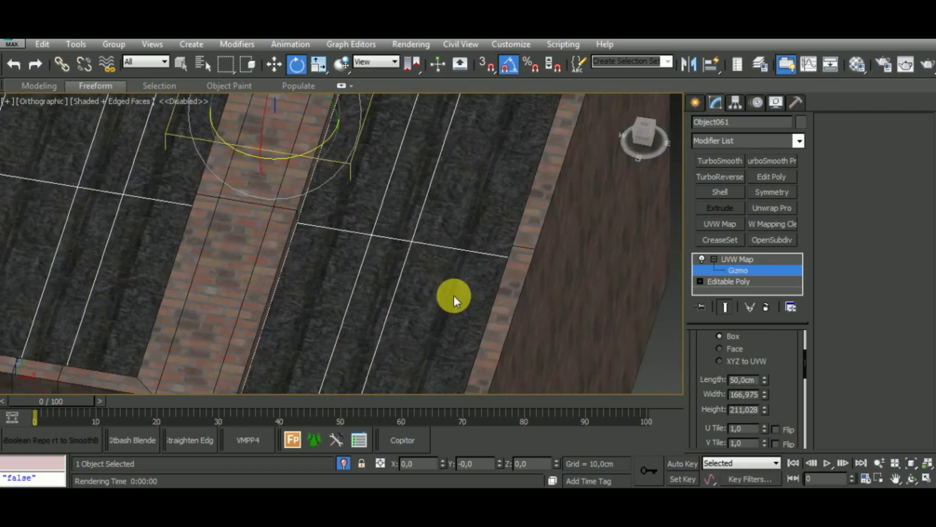
Step: Tighten the roof mapping to about 110 × 82 cm and leave gizmo editing
mouse_move(763, 394)
left_mouse_down()
mouse_move(767, 433)
mouse_move(775, 428)
mouse_move(762, 428)
mouse_move(780, 458)
mouse_move(774, 454)
left_mouse_up()
scroll(403, 253, "down", 5)
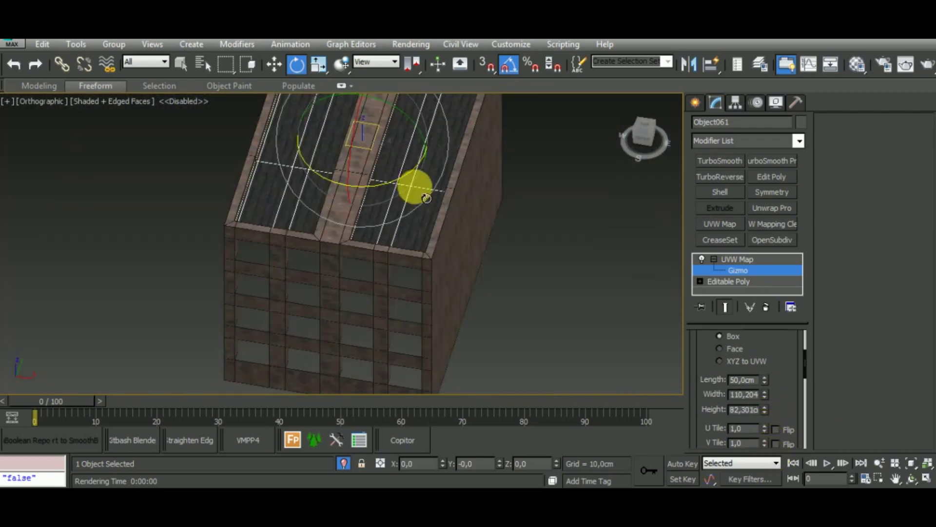
middle_click_drag(537, 288, 592, 250, "alt")
left_click(713, 259)
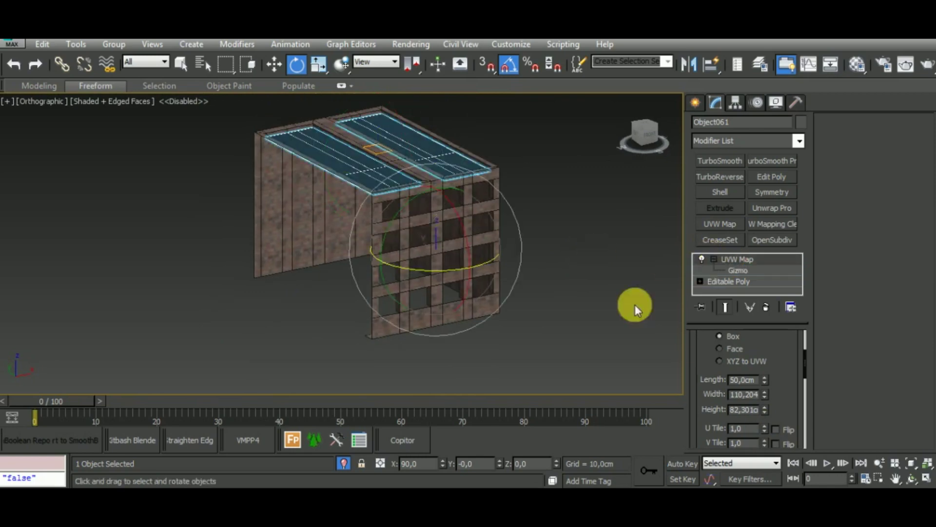
left_click(525, 340)
scroll(412, 234, "up", 3)
scroll(409, 240, "up", 5)
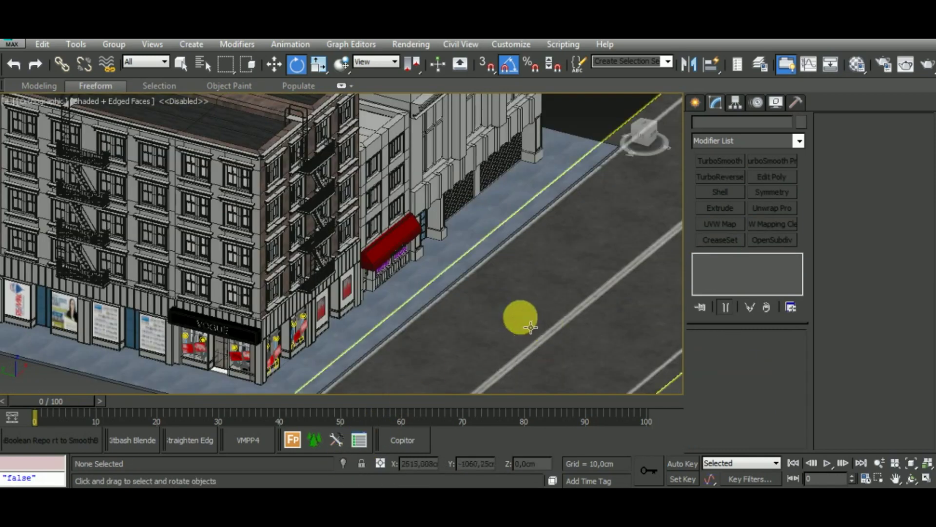
Step: Give the middle facade Object017 the brick material and a Box UVW Map modifier
left_click(266, 182)
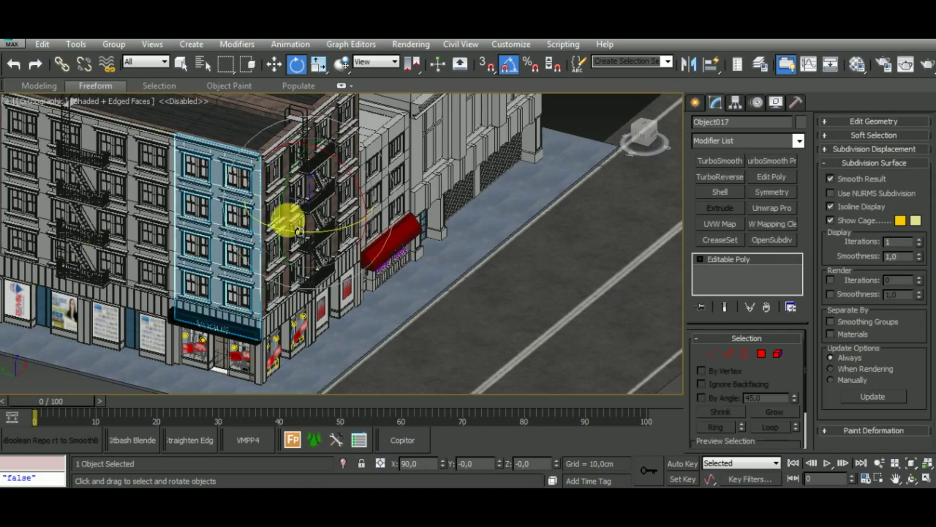
left_click(857, 64)
left_click(720, 78)
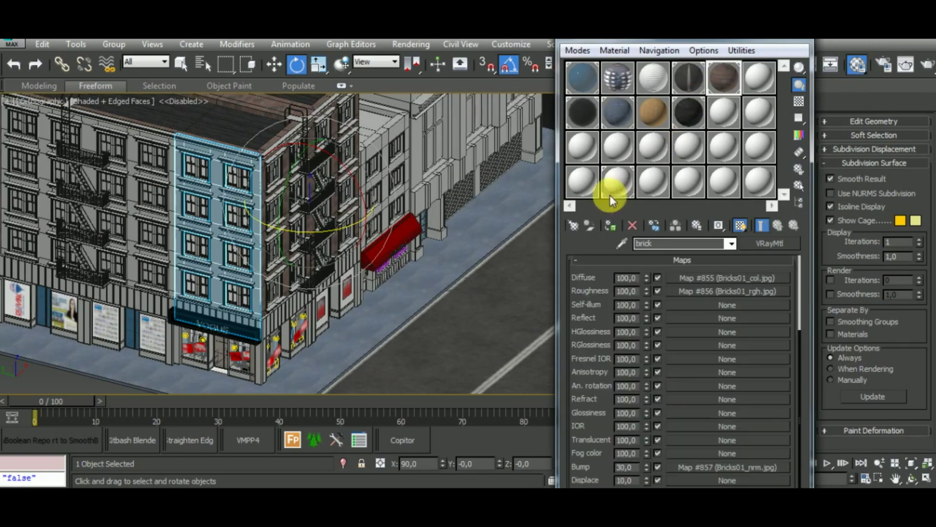
left_click(612, 233)
middle_click_drag(387, 324, 486, 349)
scroll(266, 209, "up", 4)
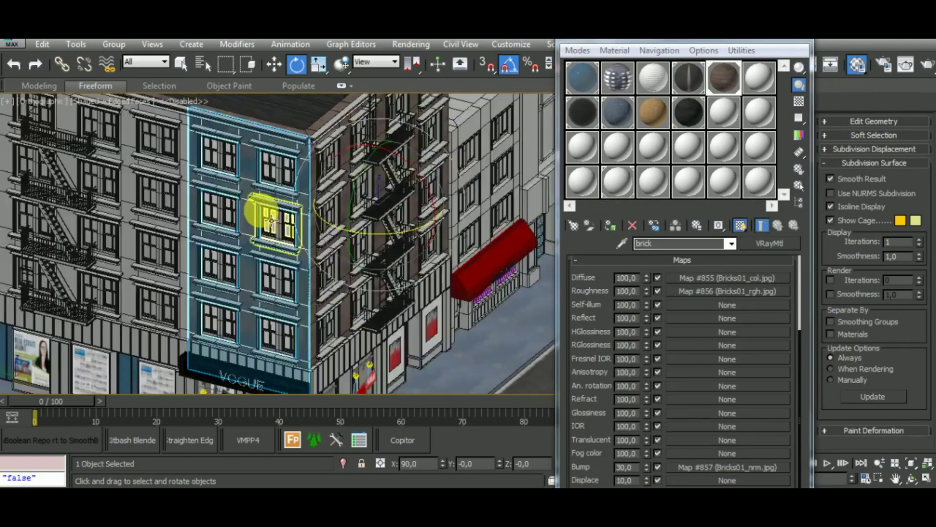
scroll(257, 184, "up", 4)
scroll(257, 184, "up", 2)
left_click(748, 43)
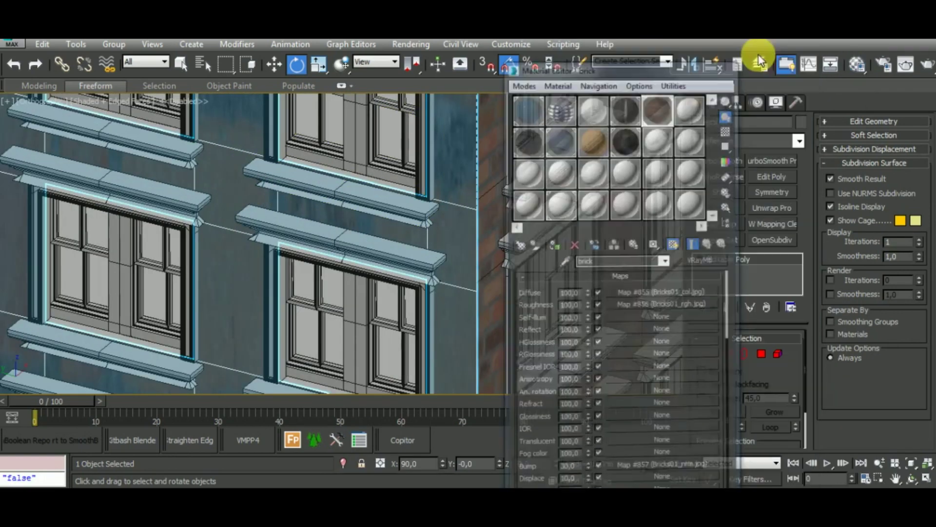
left_click(726, 224)
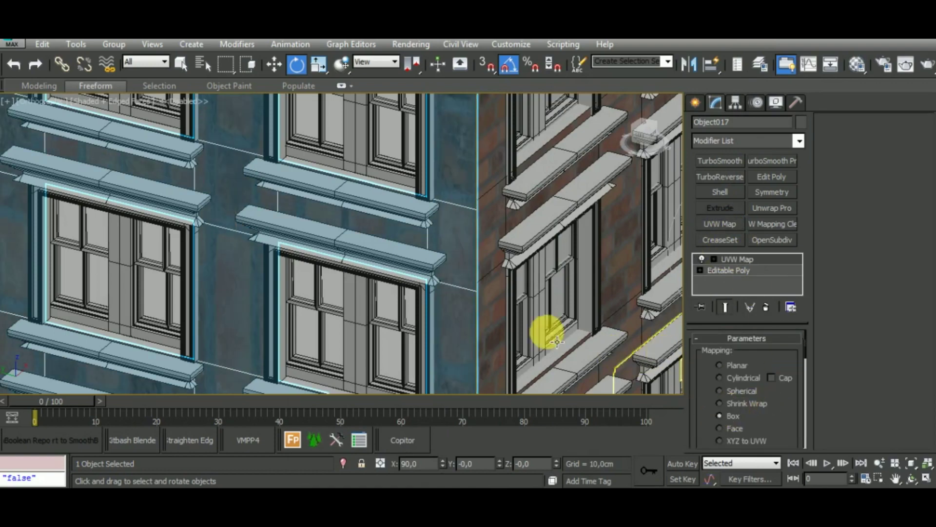
Step: In Left view, rotate the facade's UVW gizmo so the bricks stand upright
middle_click_drag(466, 281, 473, 242)
scroll(461, 227, "down", 5)
key("l")
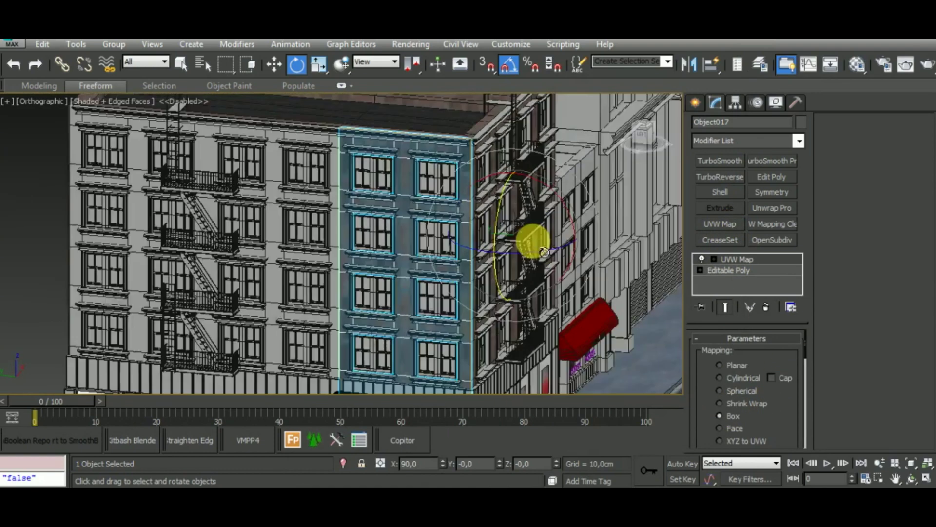
scroll(407, 274, "up", 5)
scroll(407, 263, "up", 5)
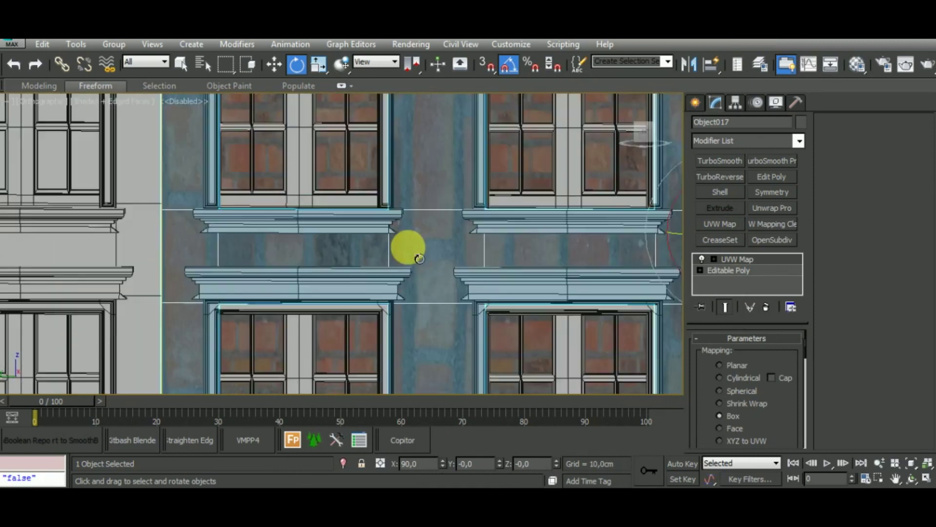
scroll(408, 246, "down", 3)
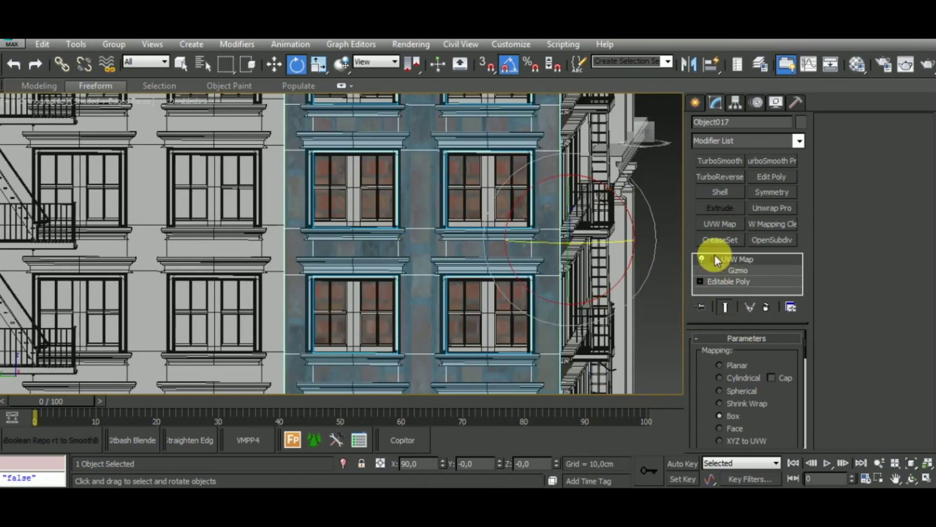
left_click(742, 271)
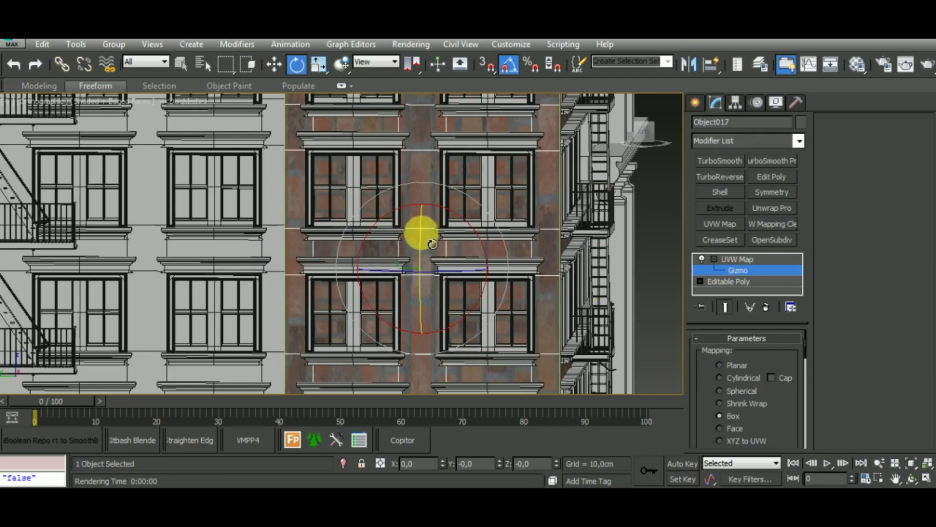
left_click_drag(429, 204, 495, 282)
Step: Resize the facade brick mapping to about 168 cm length and 188 cm height
left_click_drag(761, 414, 794, 310)
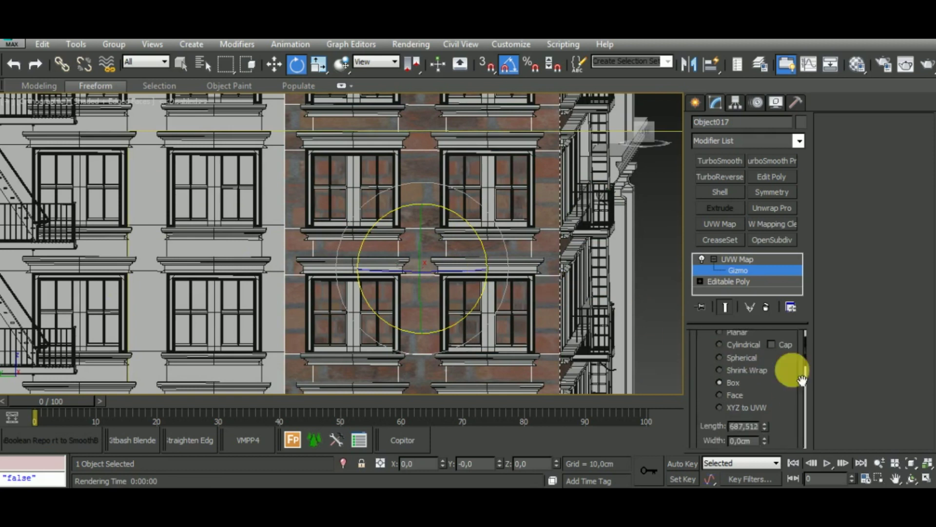
left_click_drag(776, 365, 776, 412)
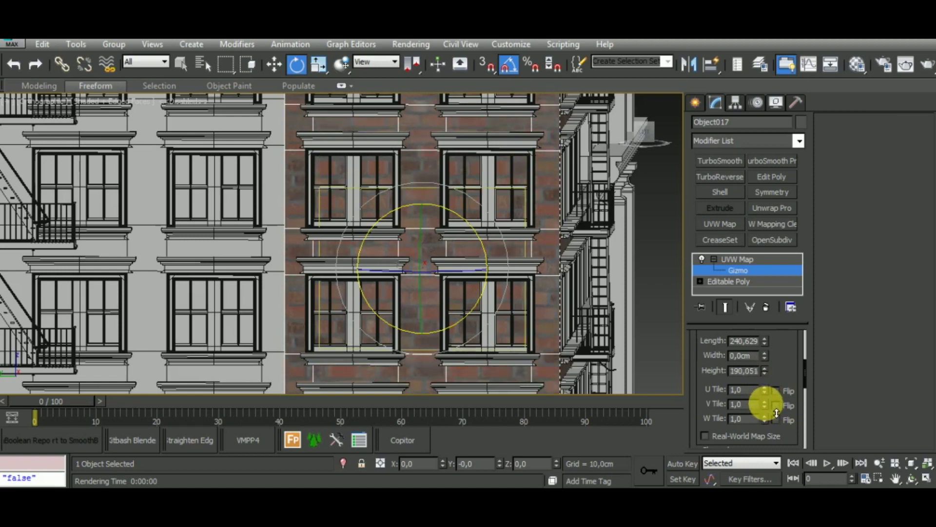
middle_click_drag(559, 310, 517, 322, "alt")
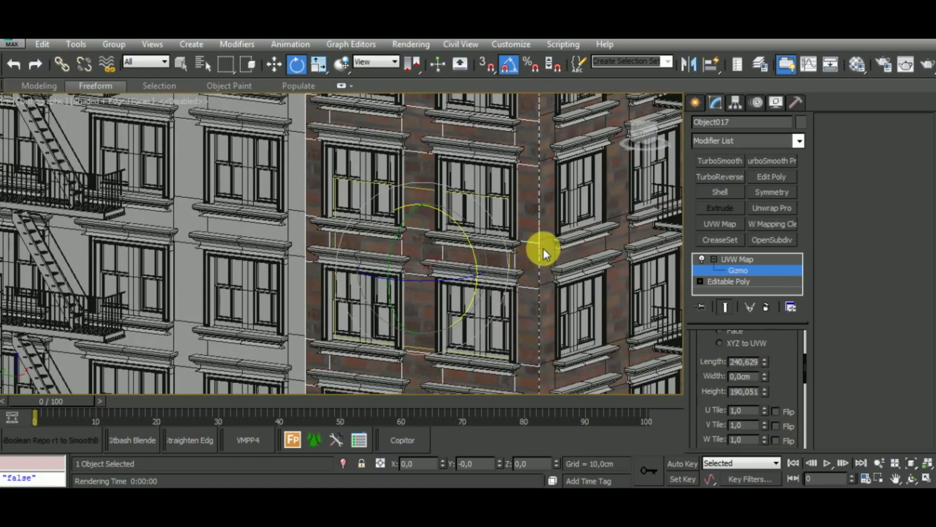
scroll(543, 248, "up", 3)
scroll(525, 264, "up", 3)
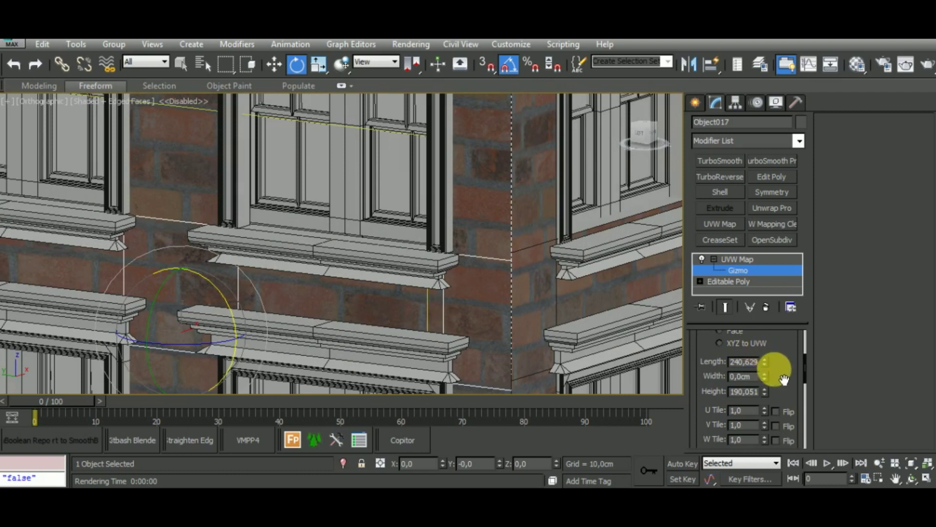
left_click_drag(764, 363, 776, 395)
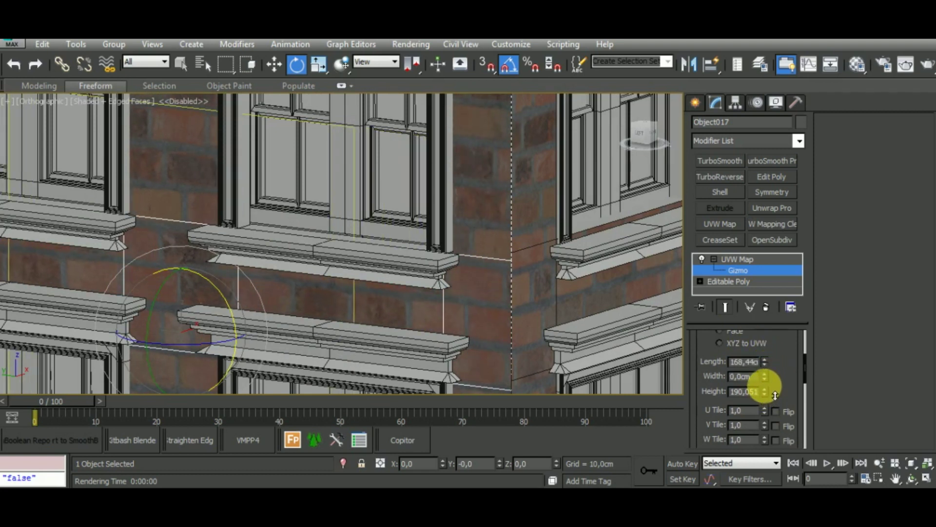
left_click_drag(765, 392, 776, 405)
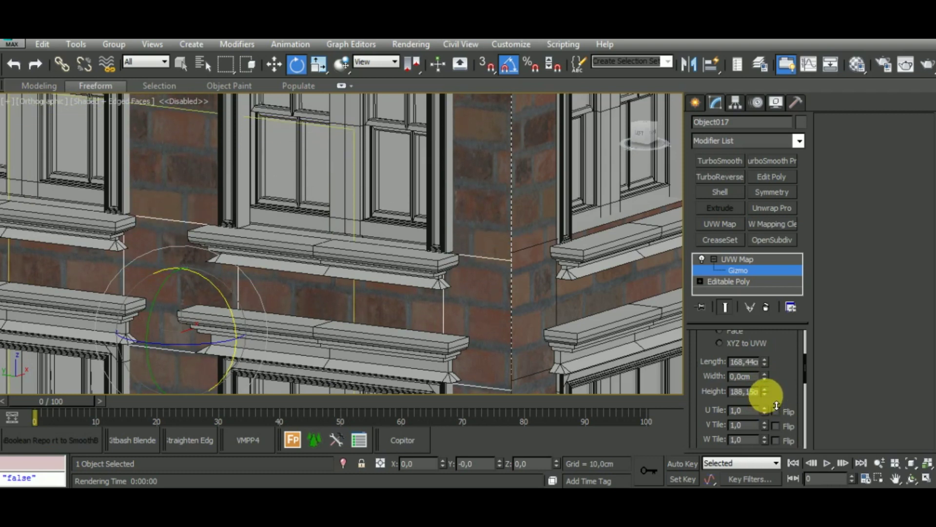
scroll(766, 400, "down", 1)
scroll(468, 199, "down", 3)
scroll(482, 181, "down", 3)
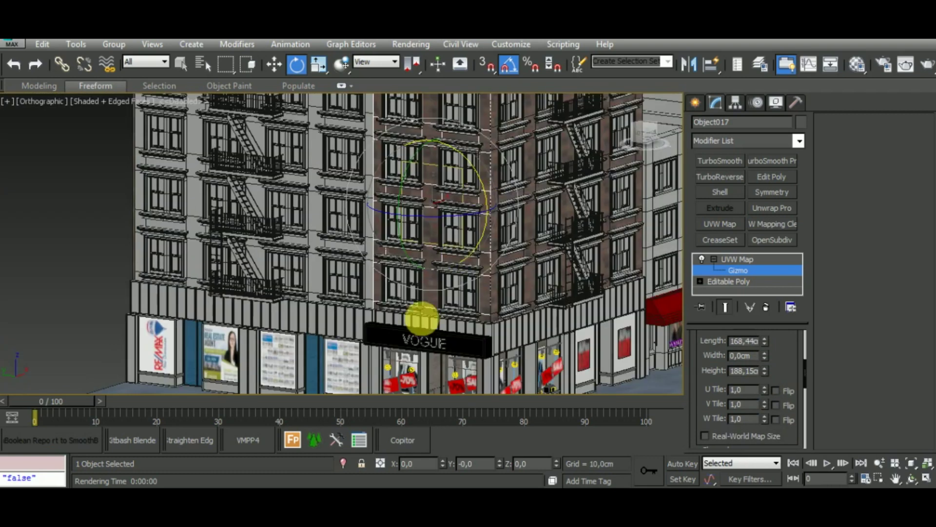
middle_click_drag(534, 324, 493, 320)
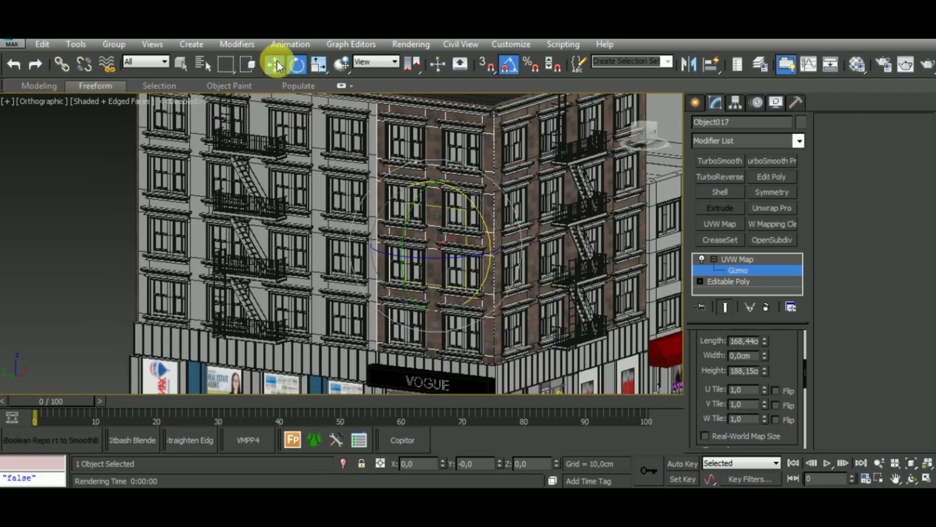
left_click(277, 65)
Step: Assign the brick material and a new Planar UVW Map modifier to the left building Object016
left_click(746, 259)
left_click(423, 214)
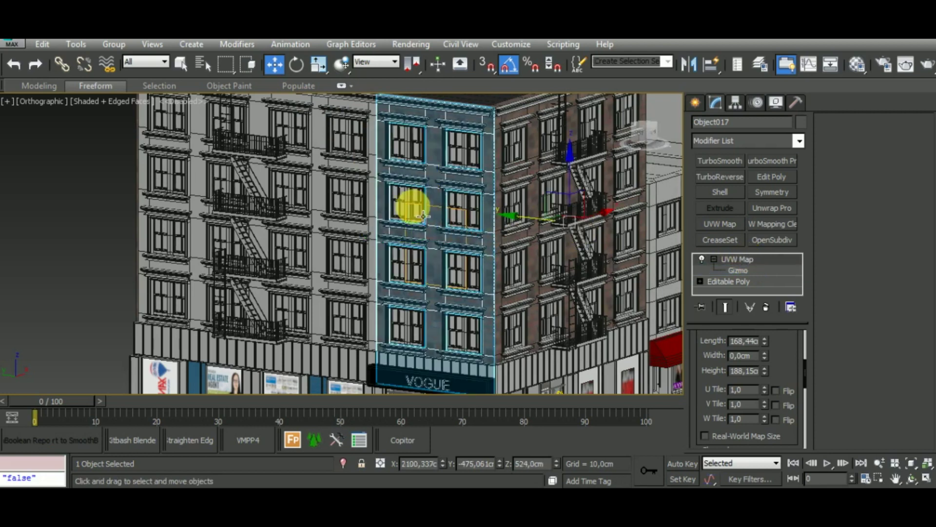
left_click(370, 189)
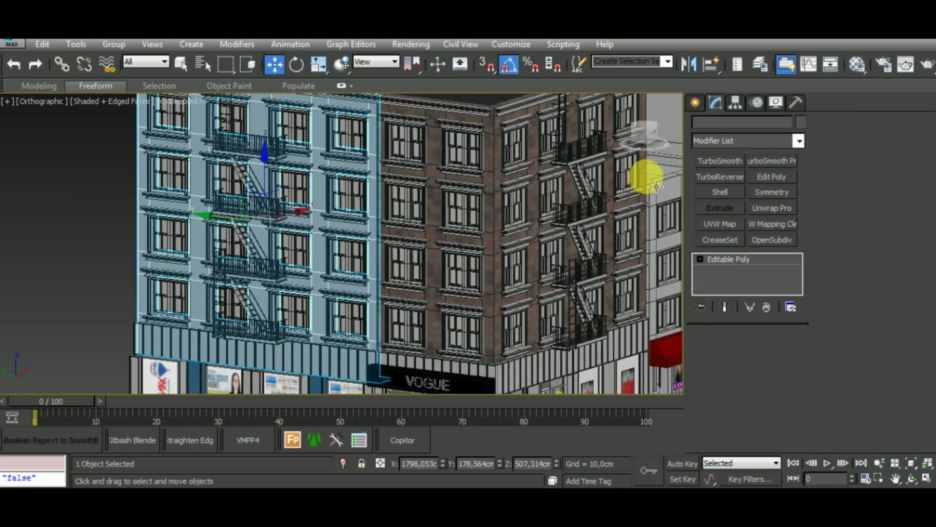
key("m")
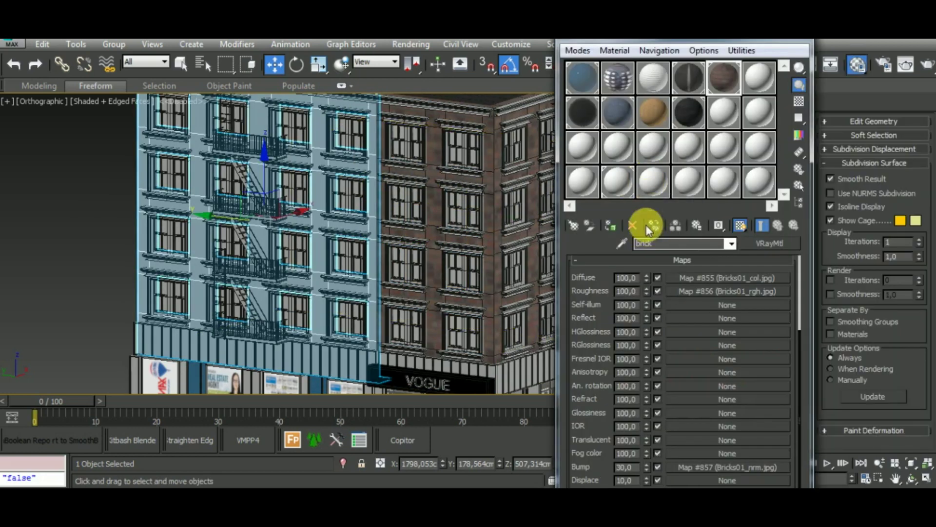
left_click(612, 225)
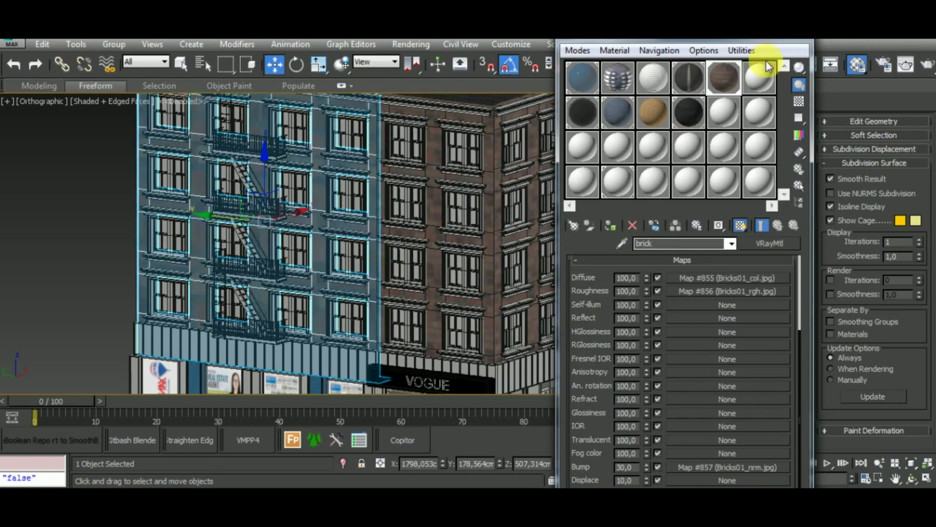
left_click(799, 39)
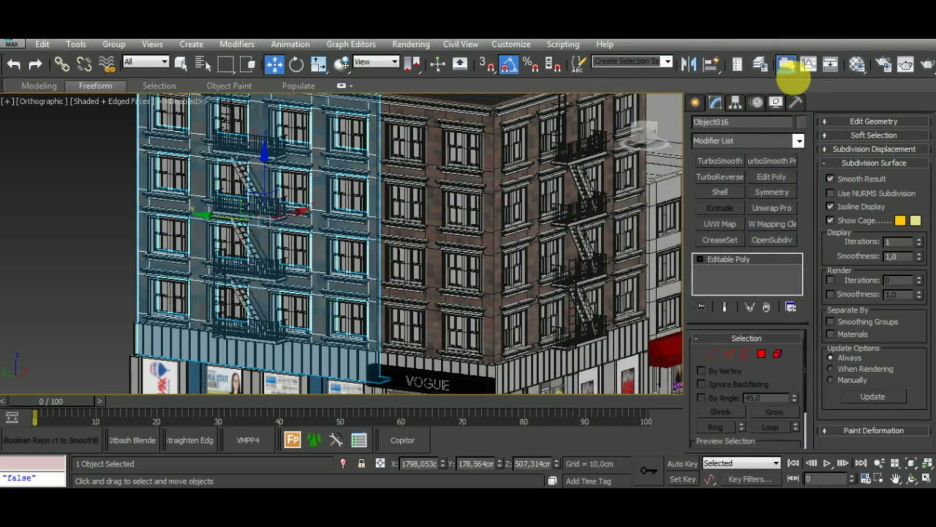
left_click(734, 230)
mouse_move(435, 255)
middle_mouse_down("alt")
mouse_move(469, 268)
mouse_move(403, 223)
middle_mouse_up("alt")
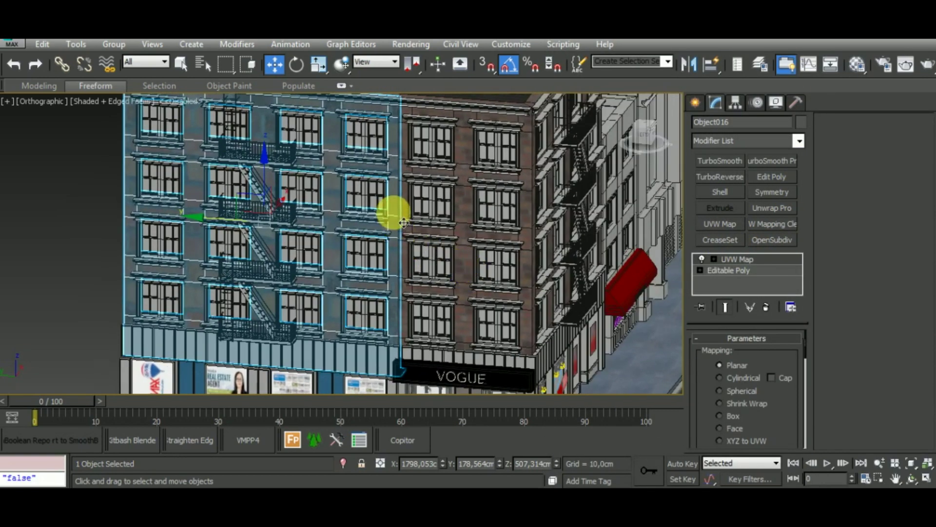
Step: Switch the left building's UVW projection from Planar to Face and adjust its size
scroll(415, 218, "up", 2)
scroll(398, 211, "up", 5)
scroll(419, 204, "down", 3)
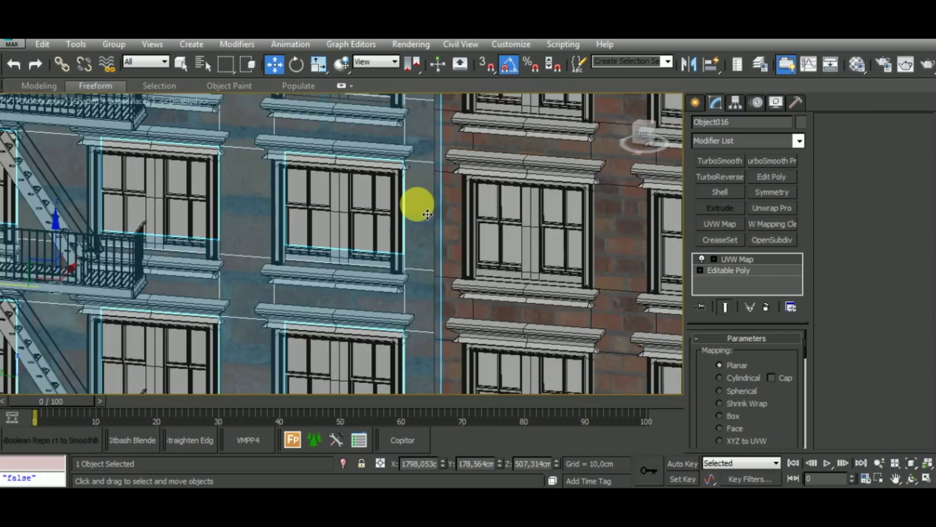
scroll(442, 213, "down", 3)
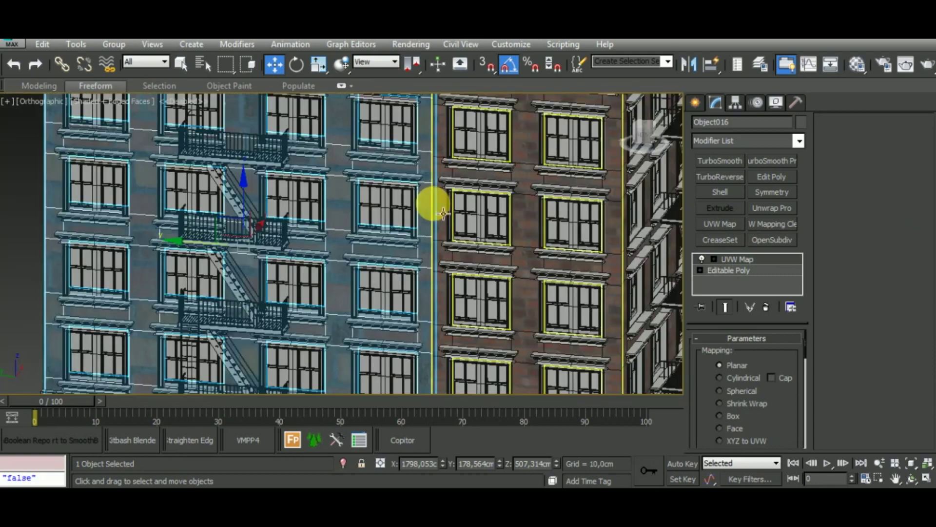
middle_click_drag(457, 229, 501, 209, "alt")
middle_click_drag(394, 247, 446, 259)
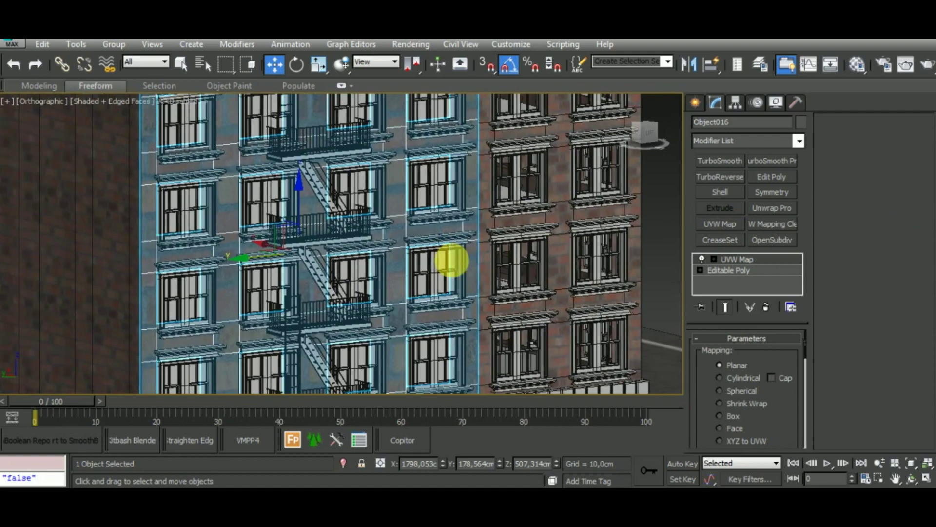
left_click(733, 428)
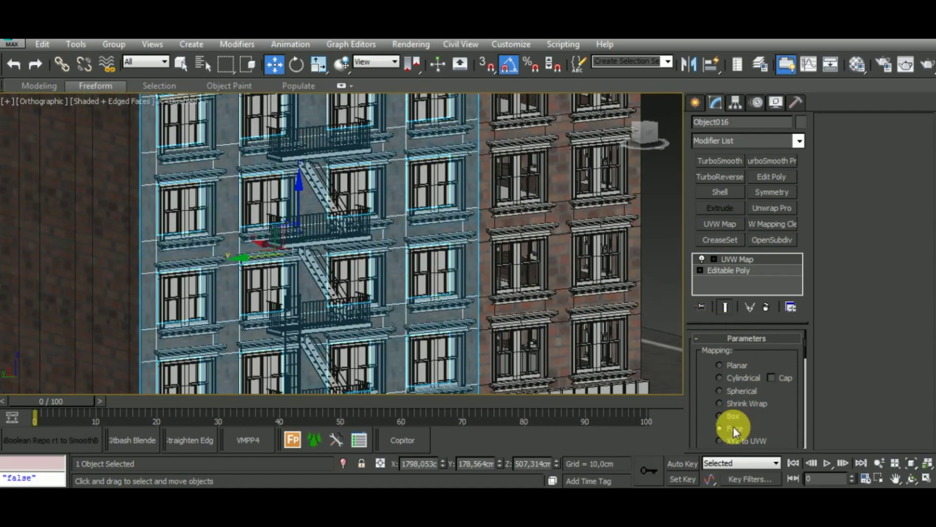
scroll(592, 351, "up", 2)
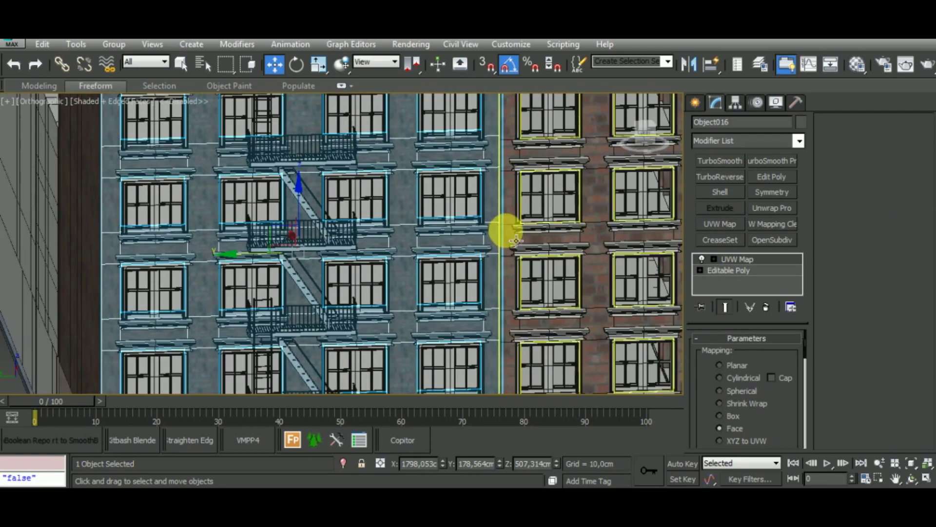
scroll(487, 239, "up", 1)
scroll(477, 246, "up", 3)
scroll(478, 253, "up", 2)
scroll(481, 262, "down", 2)
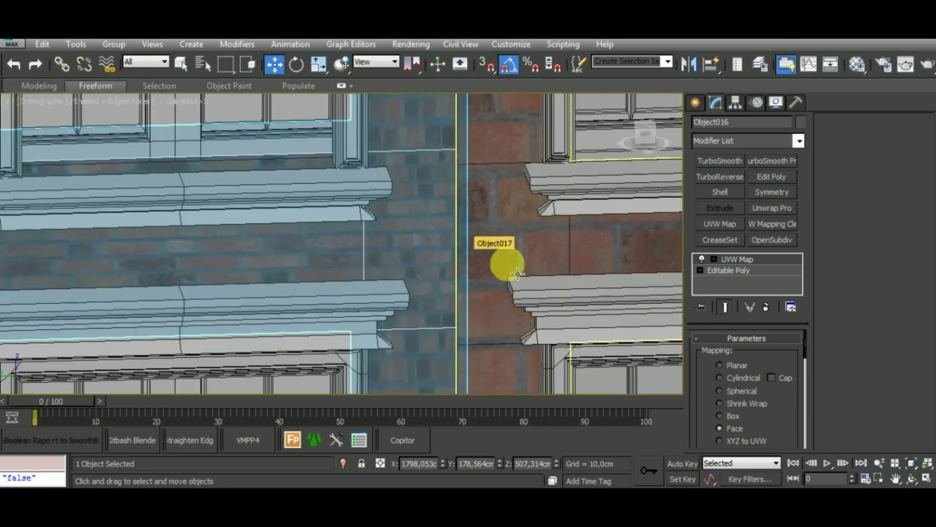
left_click_drag(788, 433, 790, 335)
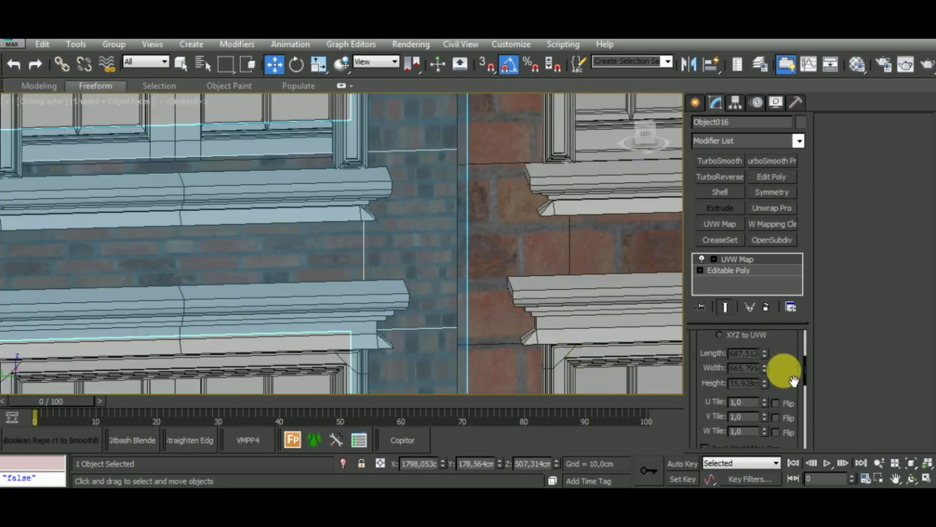
mouse_move(794, 380)
left_mouse_down()
mouse_move(794, 418)
mouse_move(783, 369)
mouse_move(785, 428)
mouse_move(776, 428)
left_mouse_up()
Step: Change to Box mapping sized about 173 cm length and 186.423 cm width
left_click(739, 371)
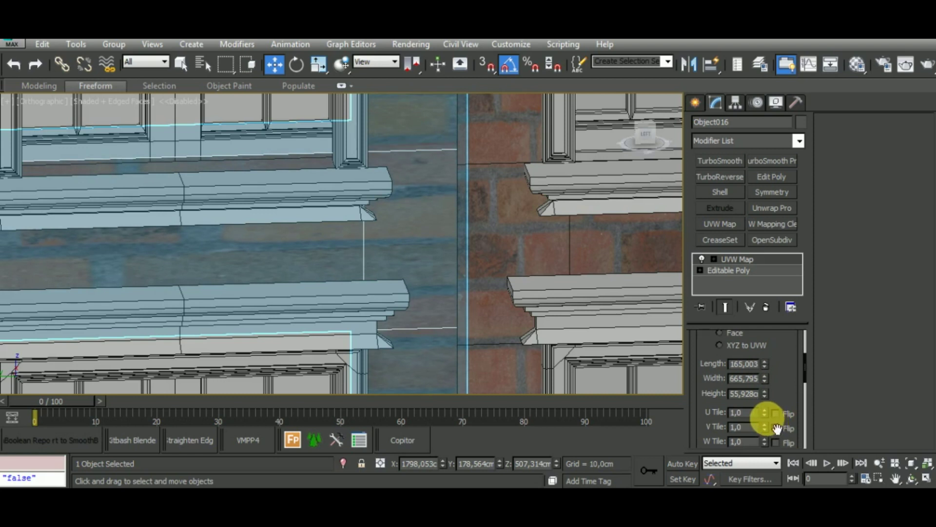
left_click_drag(764, 381, 784, 442)
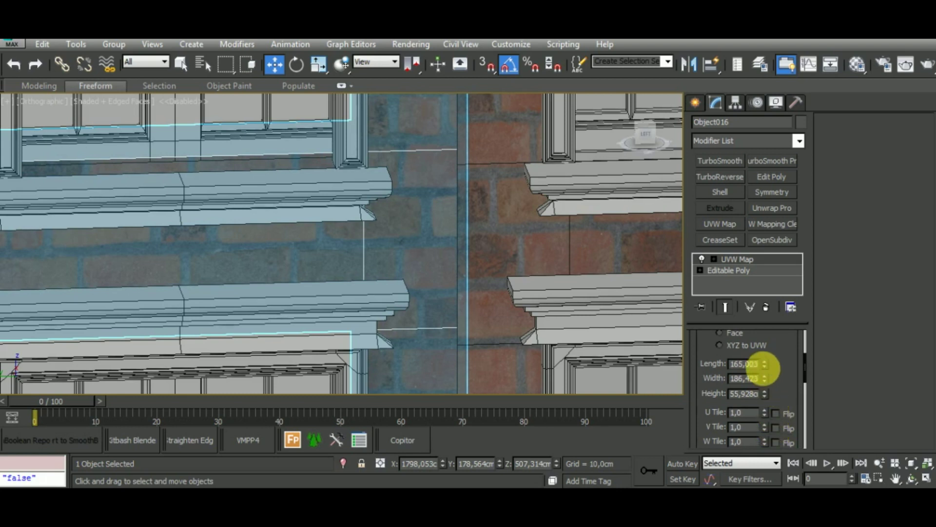
left_click_drag(764, 364, 764, 361)
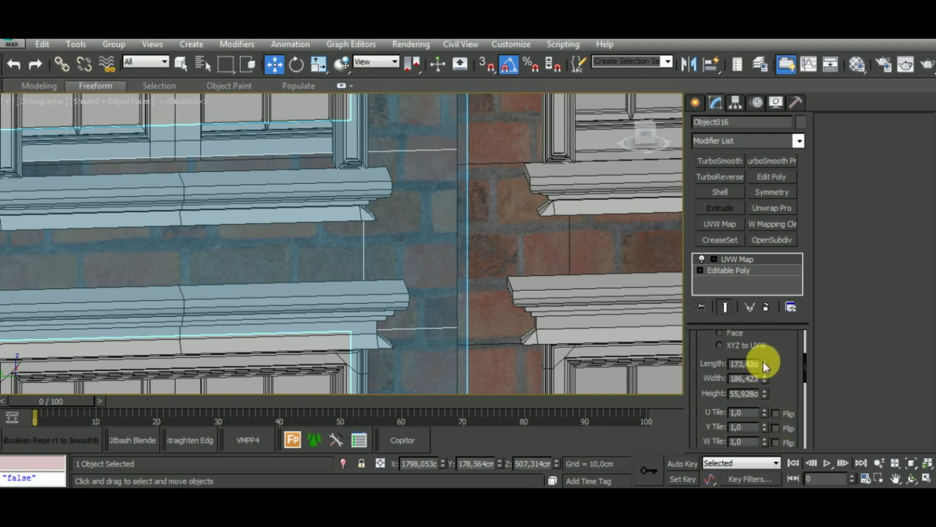
scroll(763, 361, "down", 1)
scroll(411, 261, "down", 3)
scroll(431, 235, "down", 2)
scroll(431, 236, "down", 2)
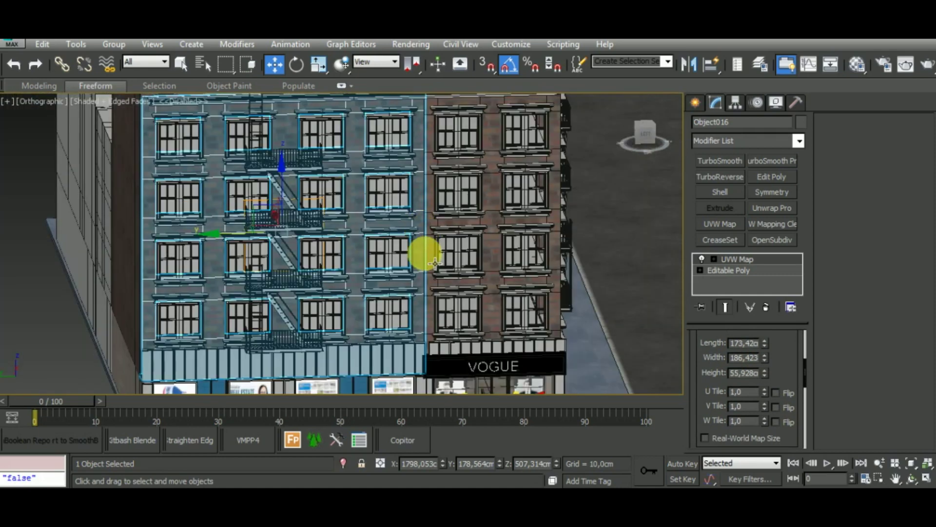
middle_click_drag(592, 299, 554, 336, "alt")
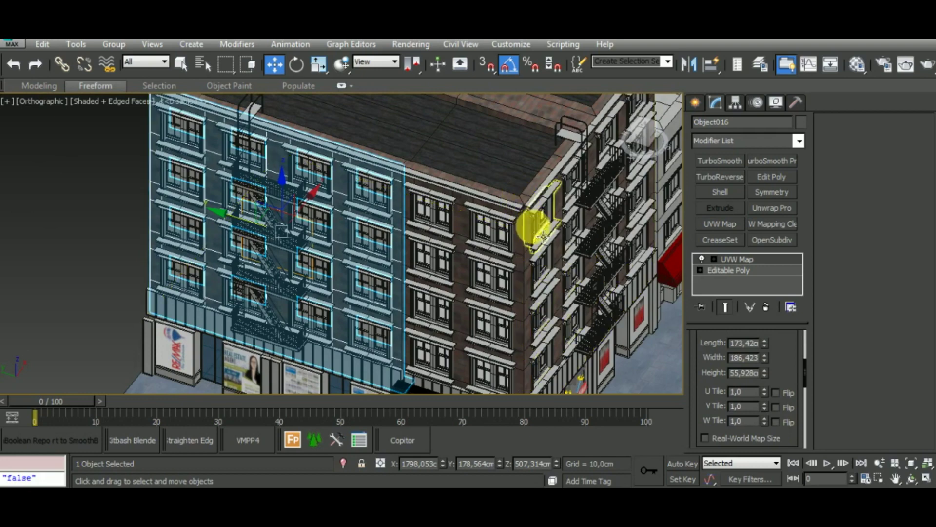
Step: Select the roof cornice piece Box609
left_click(549, 199)
middle_click_drag(548, 199, 550, 205, "alt")
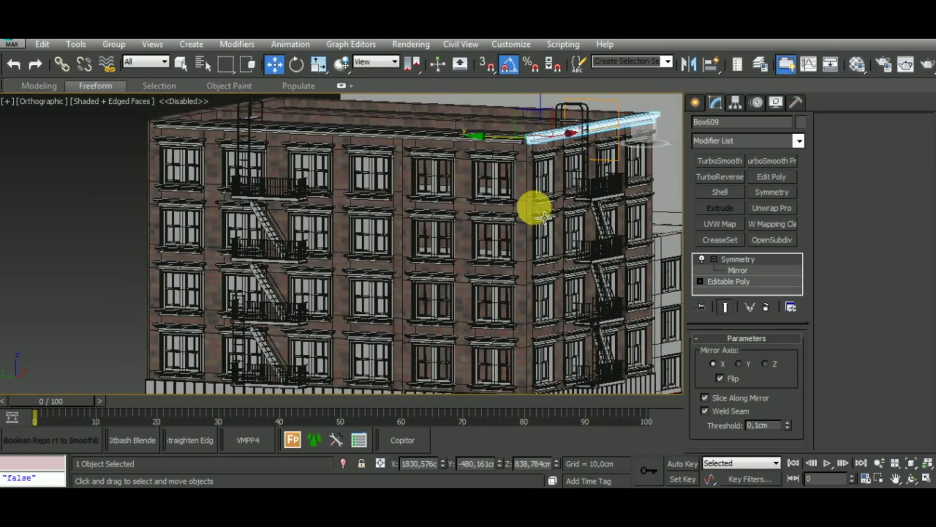
mouse_move(537, 206)
middle_mouse_down("alt")
mouse_move(507, 212)
mouse_move(518, 223)
middle_mouse_up("alt")
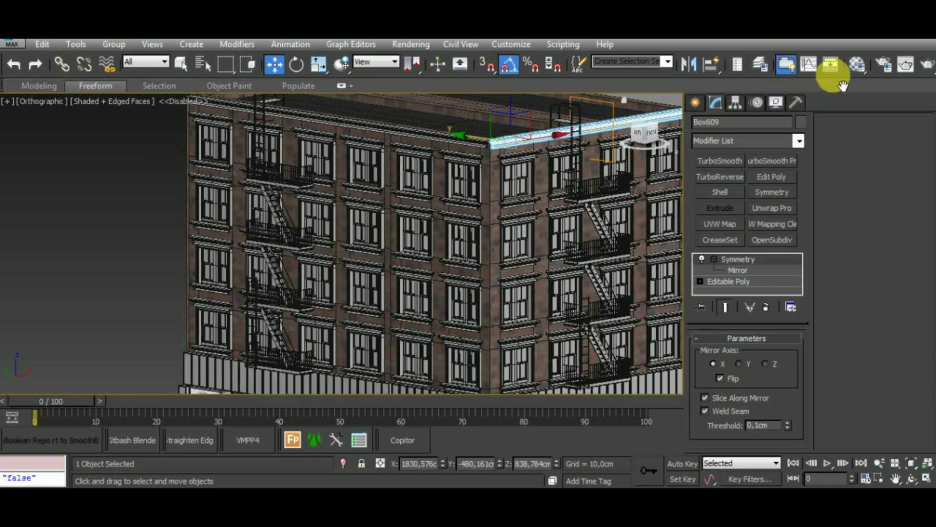
left_click(714, 259)
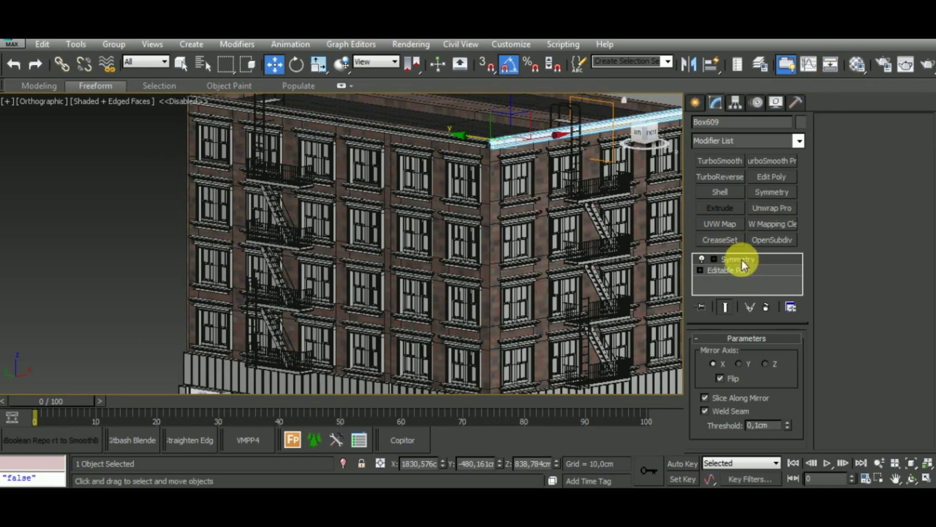
Step: Make blank Material #20 active and open the map browser for its Diffuse slot
left_click(856, 63)
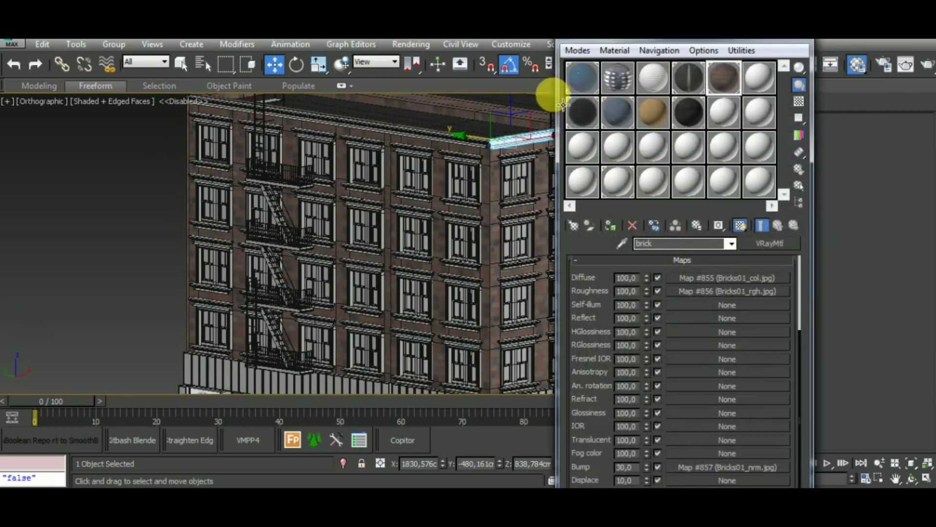
left_click(755, 80)
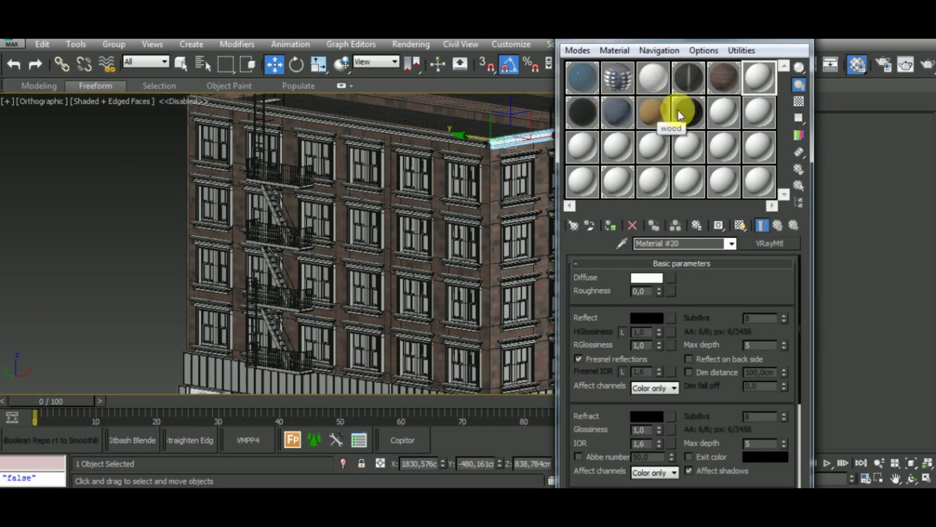
left_click(590, 110)
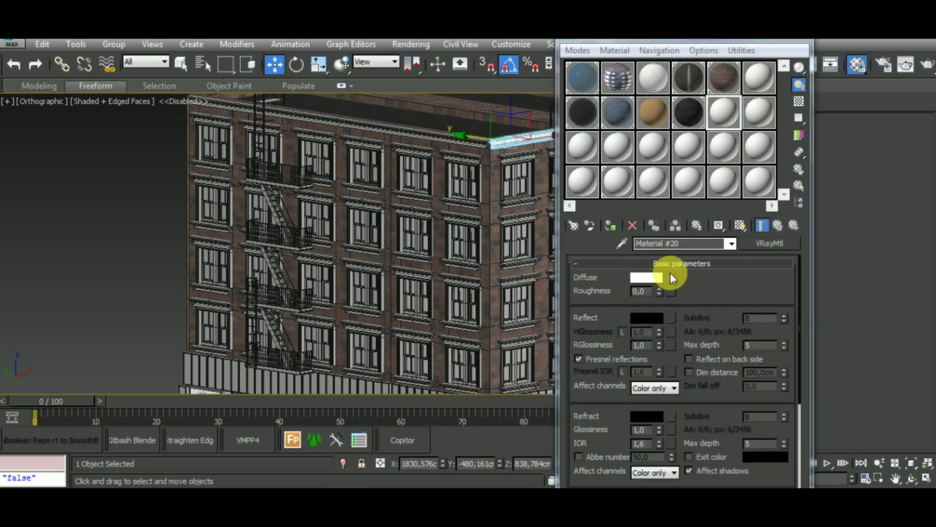
left_click(685, 263)
left_click(683, 356)
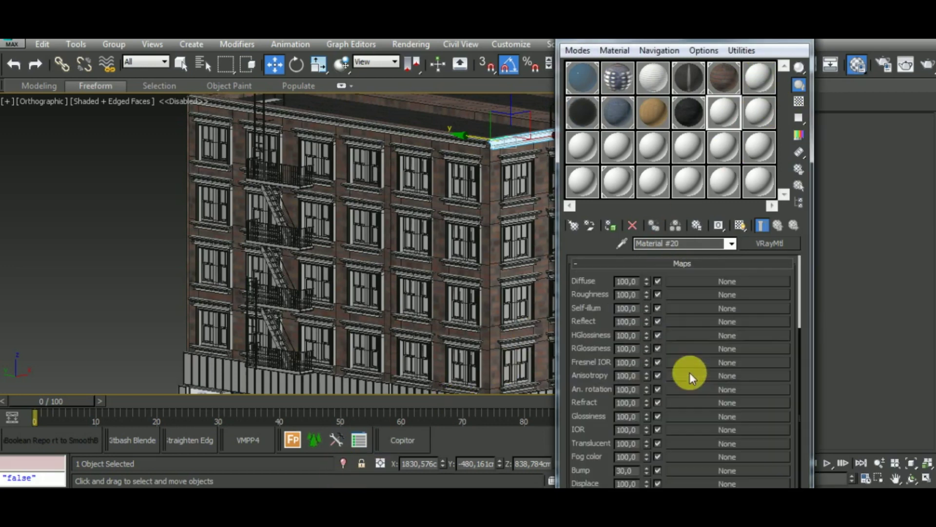
left_click(706, 283)
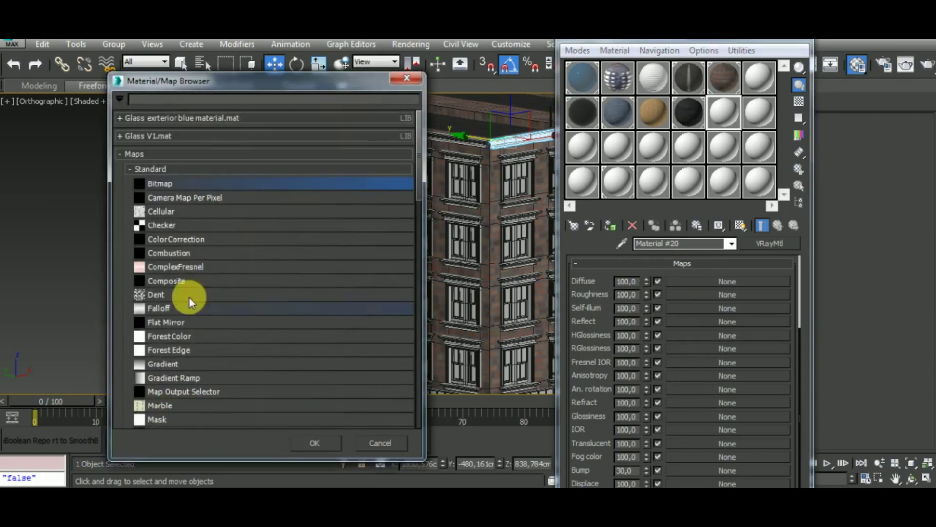
Step: Load Plaster_grey.jpg as Material #20's diffuse bitmap and copy it into the bump slot
double_click(250, 184)
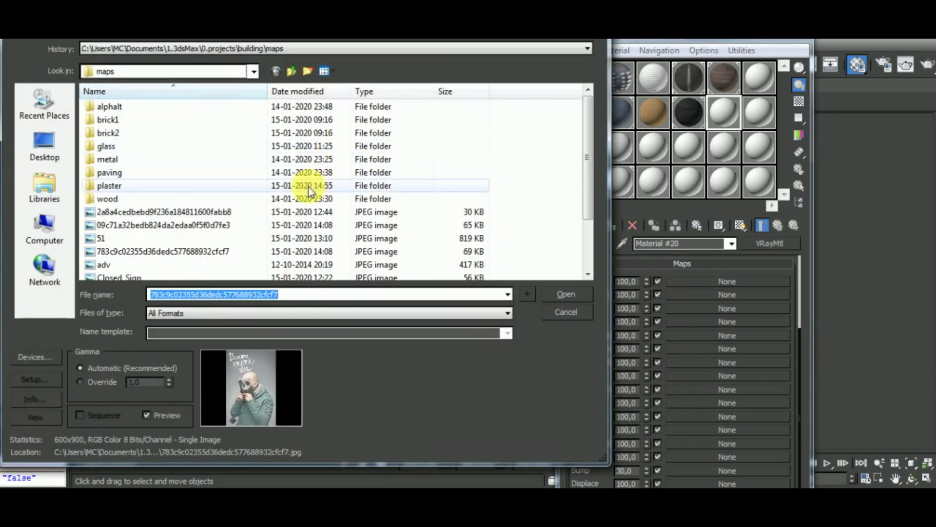
double_click(132, 184)
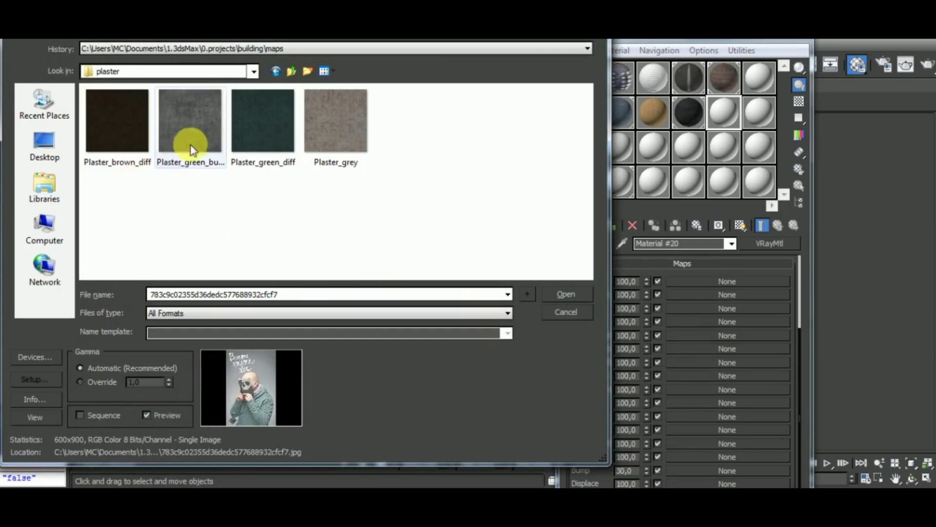
double_click(350, 115)
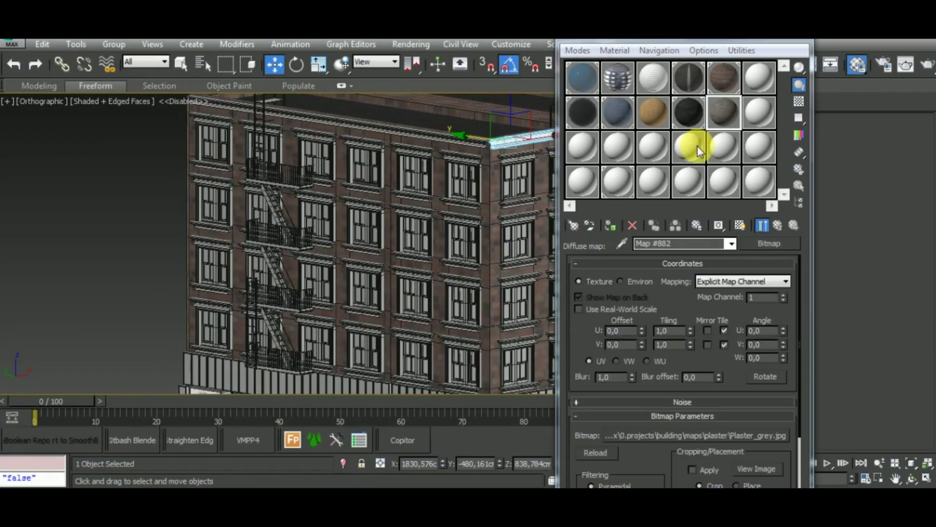
left_click(769, 226)
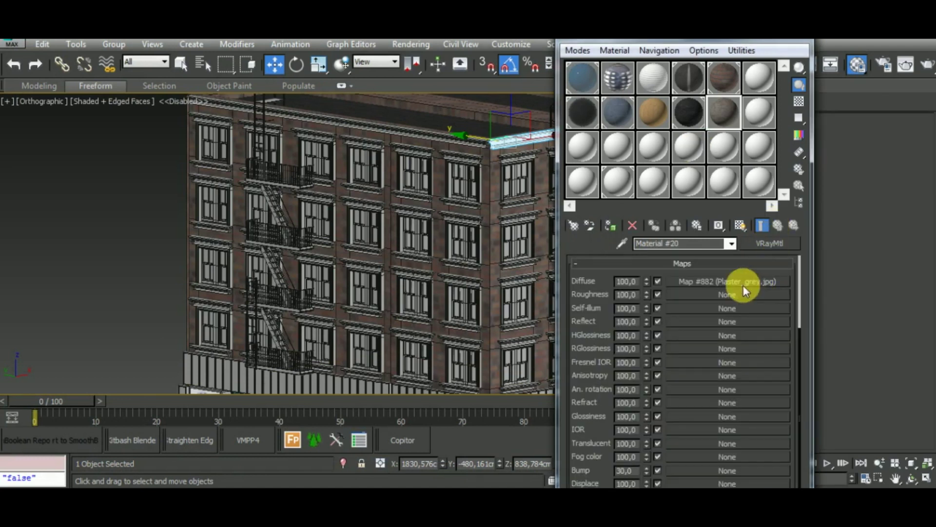
right_click(743, 283)
left_click(775, 307)
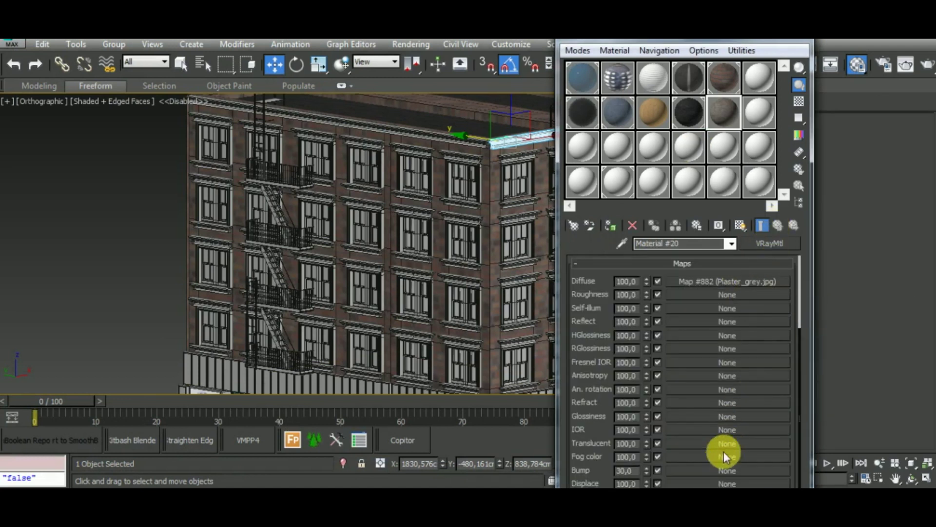
right_click(724, 470)
left_click(745, 480)
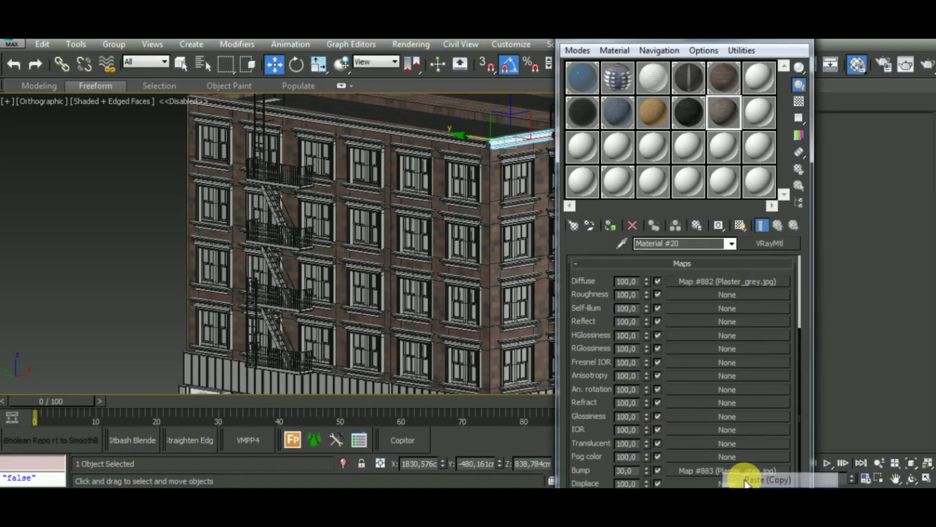
Step: Assign the plaster Material #20 to the cornice Box609
left_click(616, 226)
left_click(478, 316)
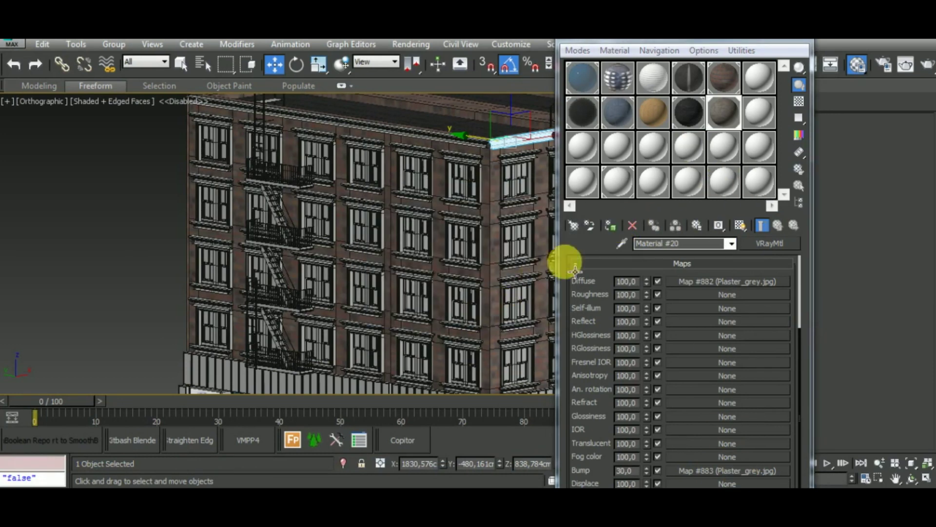
left_click(616, 227)
left_click(481, 314)
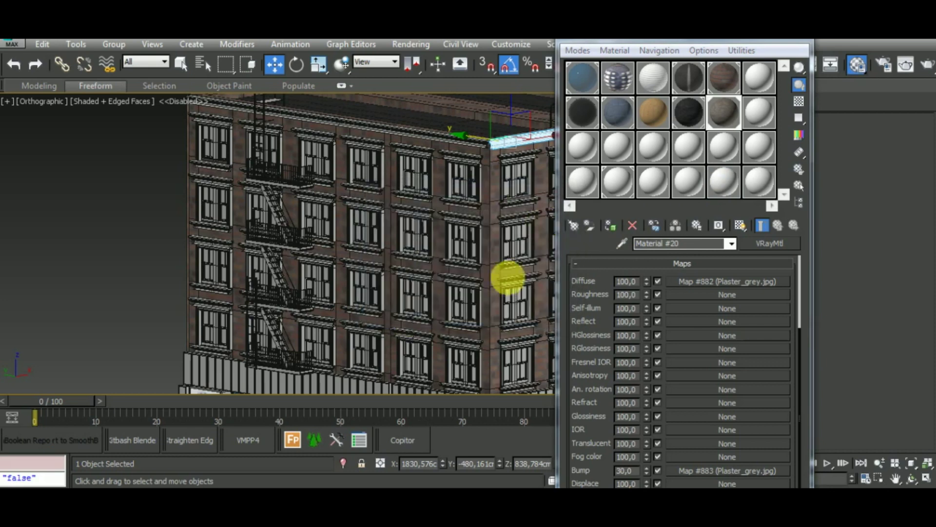
scroll(507, 278, "down", 1)
scroll(449, 265, "up", 2)
scroll(449, 230, "up", 2)
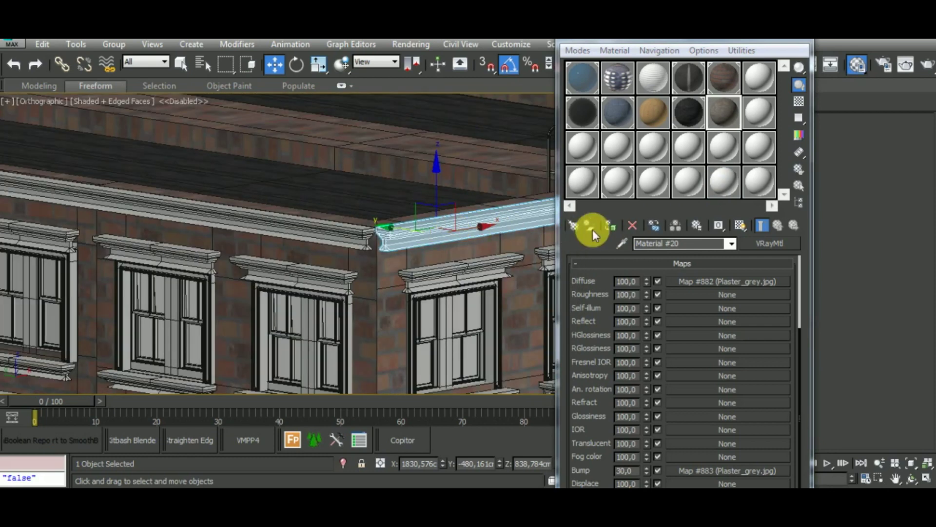
left_click(609, 228)
left_click(481, 314)
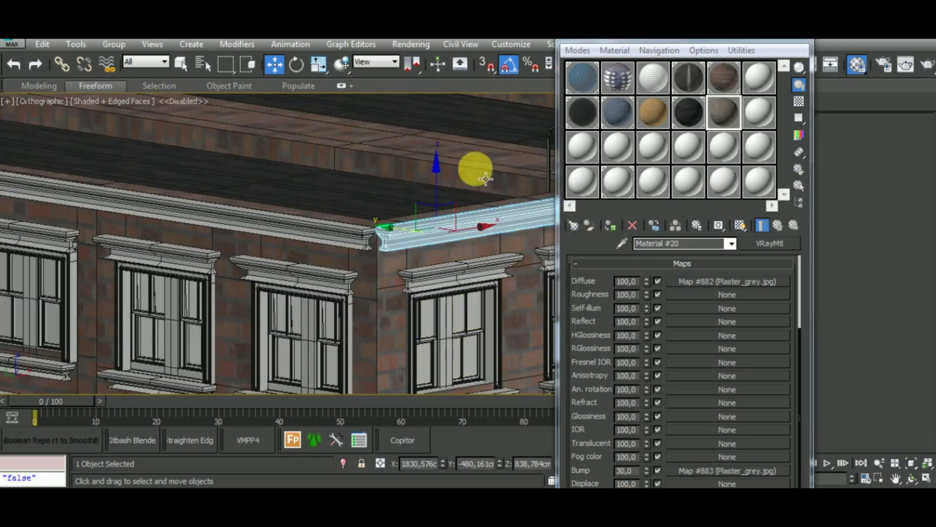
left_click(609, 227)
left_click(477, 315)
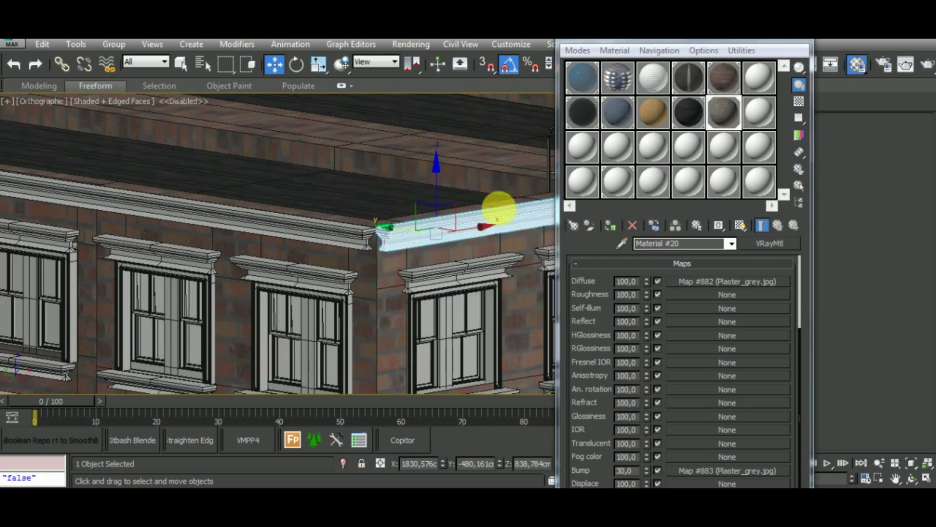
Step: Display the grey plaster texture on the cornice in the viewport
left_click(740, 226)
middle_click_drag(522, 282, 486, 317)
scroll(376, 267, "up", 1)
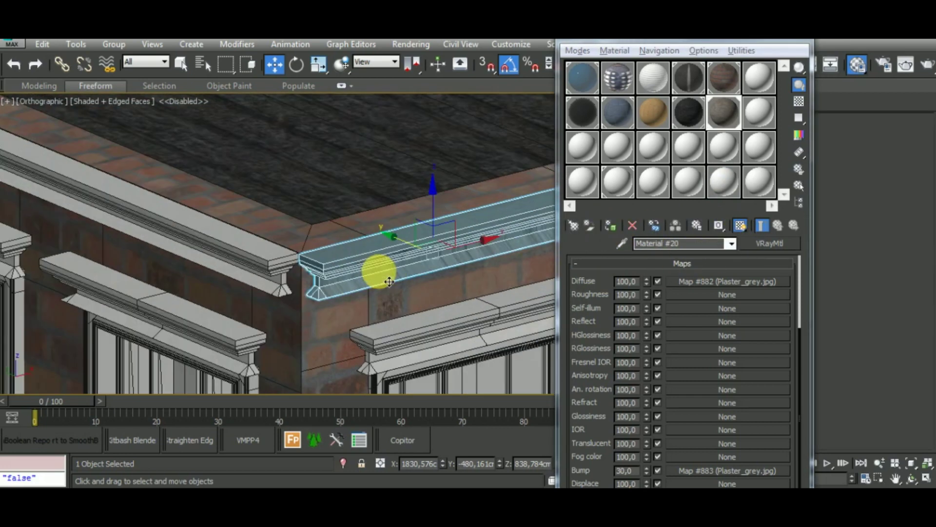
scroll(376, 267, "up", 1)
scroll(376, 268, "up", 1)
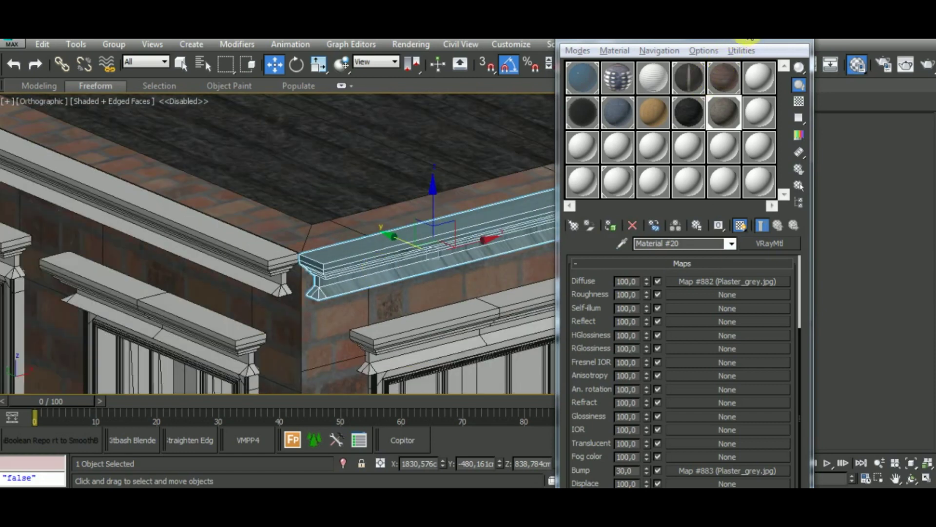
Step: Add a UVW Map modifier to the right cornice Box609 and set its mapping to Box
key("m")
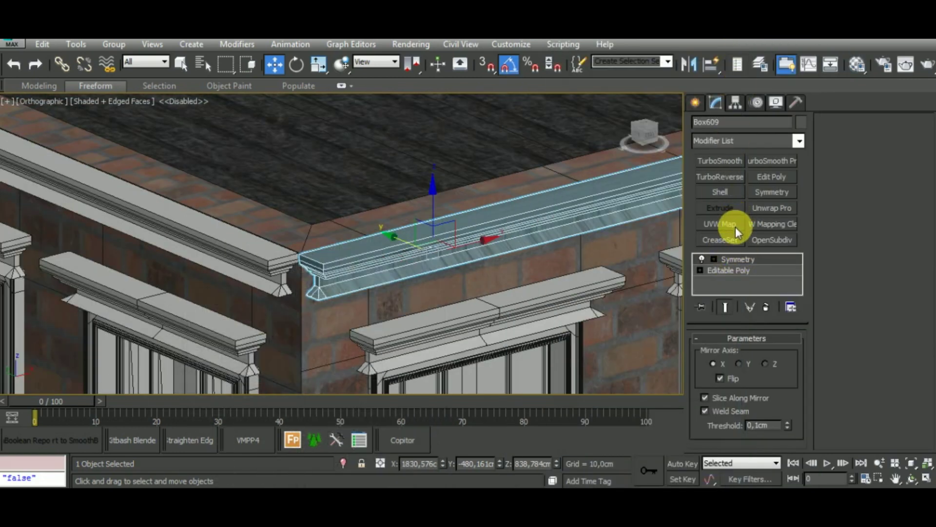
left_click(735, 226)
mouse_move(595, 274)
middle_mouse_down("alt")
mouse_move(584, 249)
mouse_move(560, 236)
mouse_move(577, 299)
middle_mouse_up("alt")
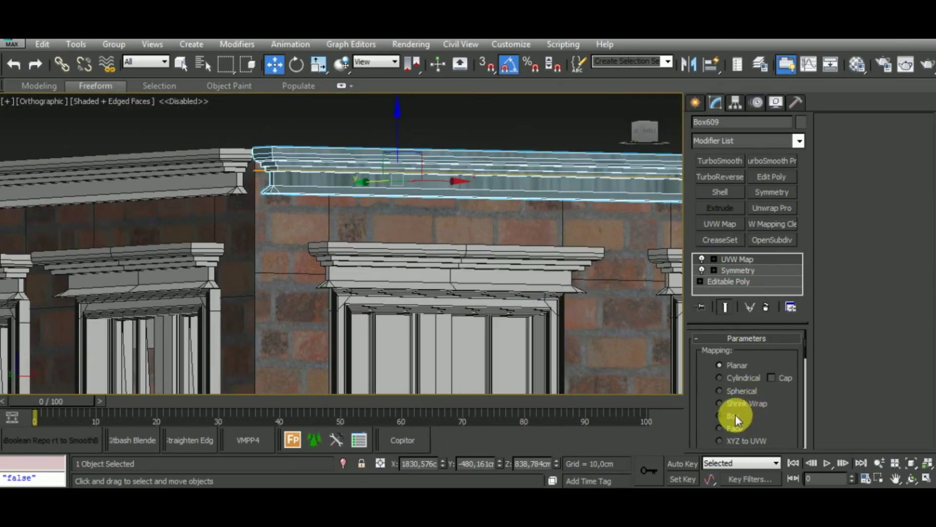
left_click(733, 415)
left_click_drag(780, 422, 780, 349)
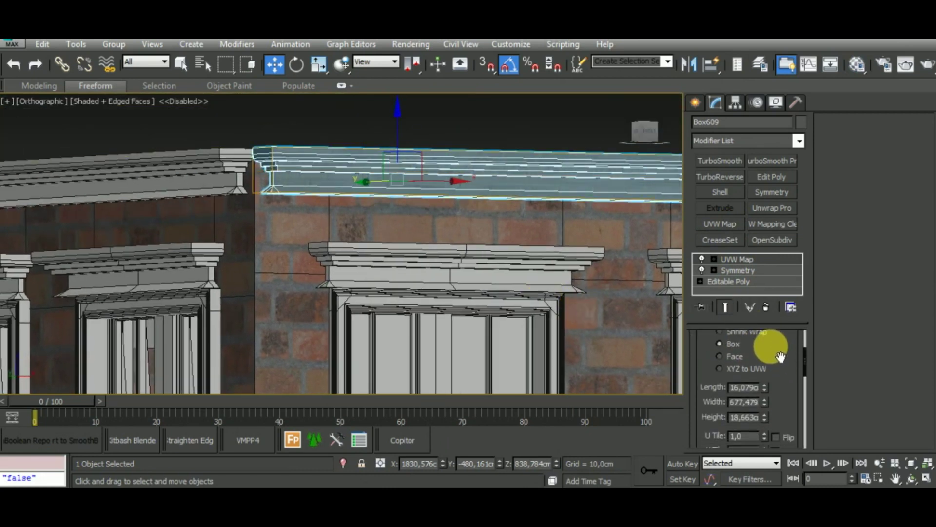
mouse_move(764, 387)
left_mouse_down()
mouse_move(771, 376)
mouse_move(790, 431)
mouse_move(773, 460)
mouse_move(782, 345)
mouse_move(771, 390)
left_mouse_up()
Step: Size the cornice's box mapping to Length 16,877, Width 70,797 and Height 27,435
middle_click_drag(670, 326, 585, 299, "alt")
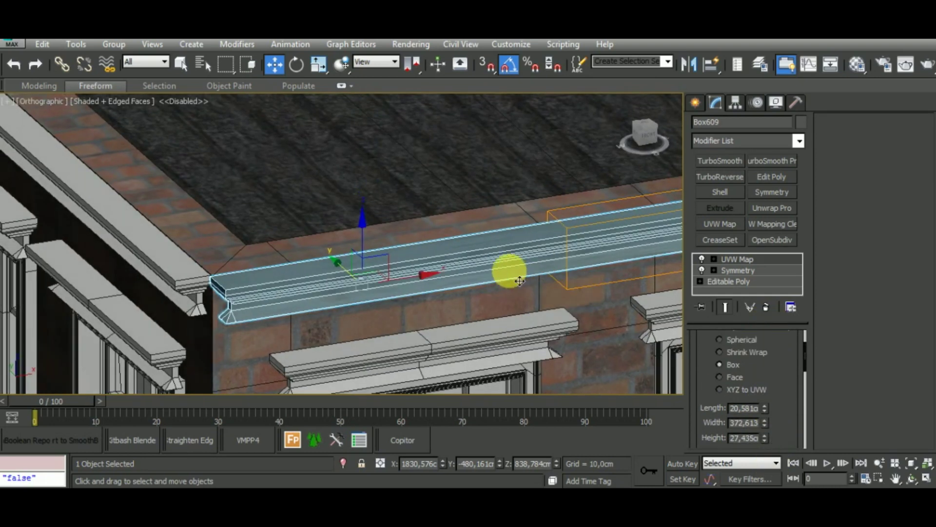
scroll(507, 273, "up", 1)
scroll(508, 275, "up", 3)
scroll(508, 277, "up", 2)
mouse_move(507, 277)
middle_mouse_down("alt")
mouse_move(494, 234)
mouse_move(506, 350)
mouse_move(674, 336)
middle_mouse_up("alt")
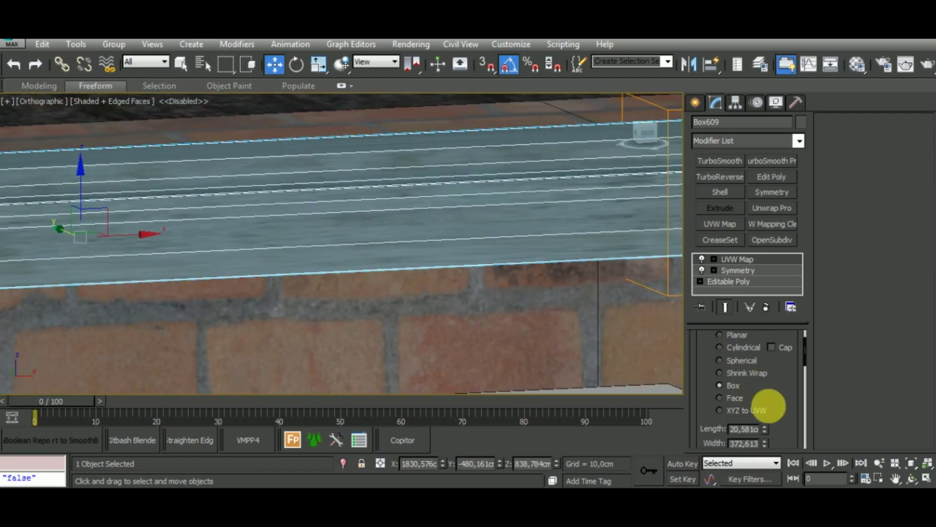
mouse_move(768, 405)
left_mouse_down()
mouse_move(768, 373)
mouse_move(773, 437)
mouse_move(778, 411)
mouse_move(765, 408)
mouse_move(763, 418)
mouse_move(778, 467)
left_mouse_up()
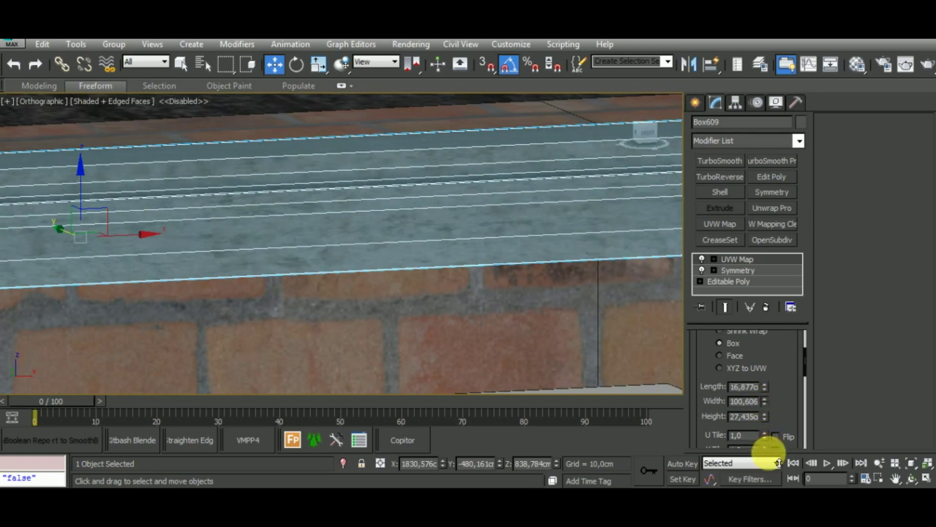
scroll(565, 307, "down", 1)
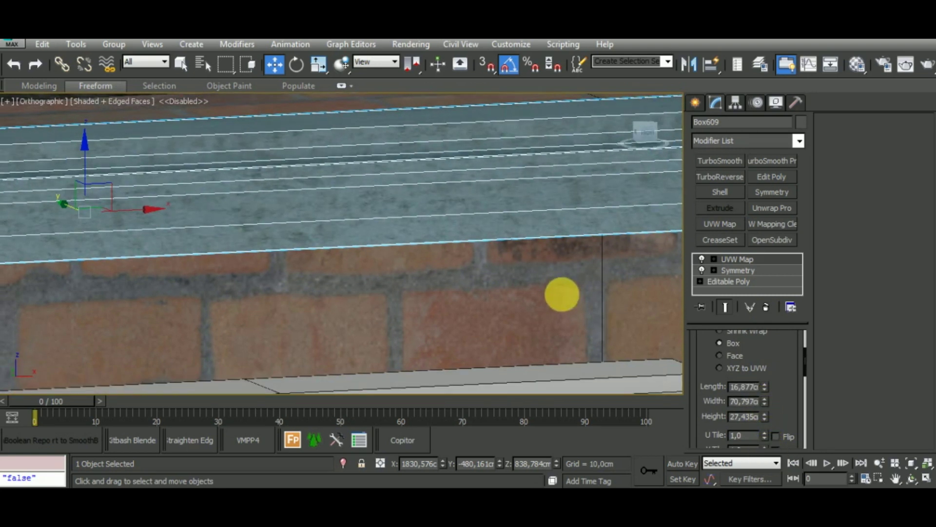
scroll(575, 273, "down", 3)
scroll(595, 234, "down", 2)
Step: Cut the UVW Map from the right cornice and paste it into the left cornice's Symmetry stack
middle_click_drag(449, 268, 495, 267, "alt")
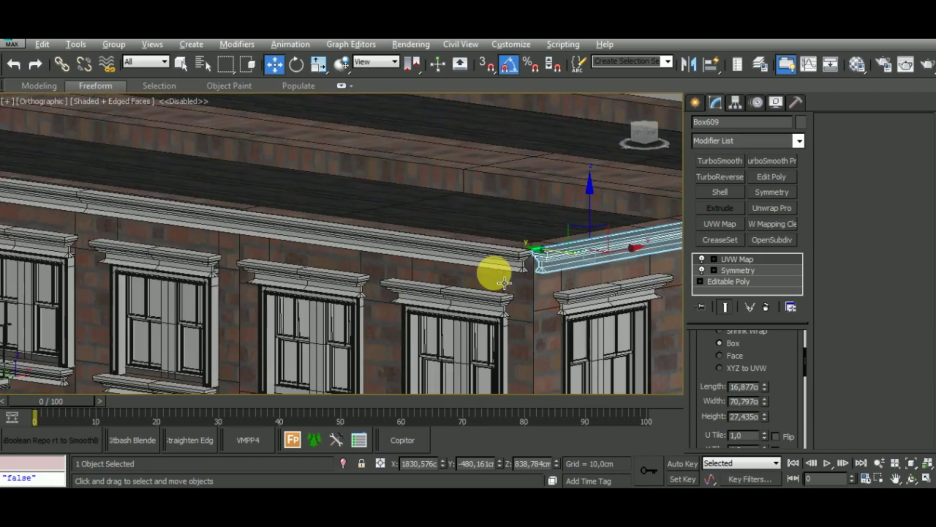
right_click(741, 258)
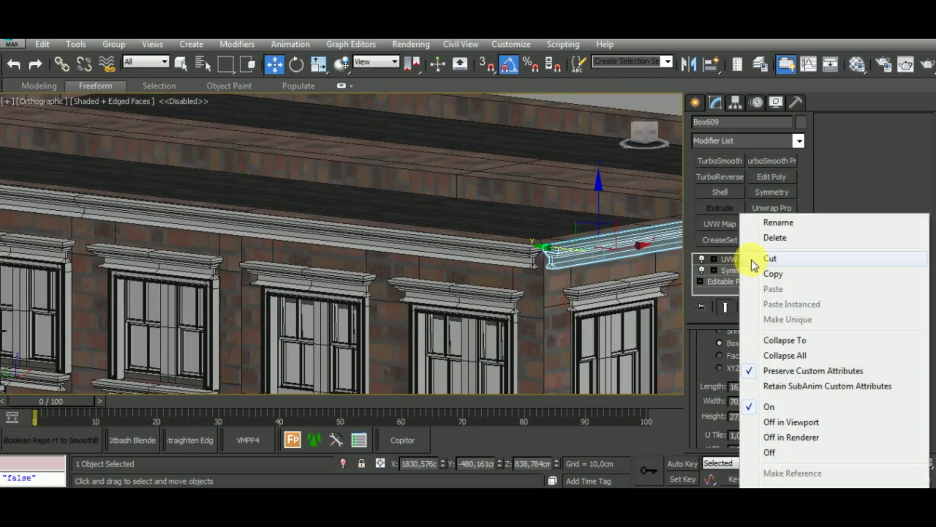
left_click(768, 273)
left_click(500, 257)
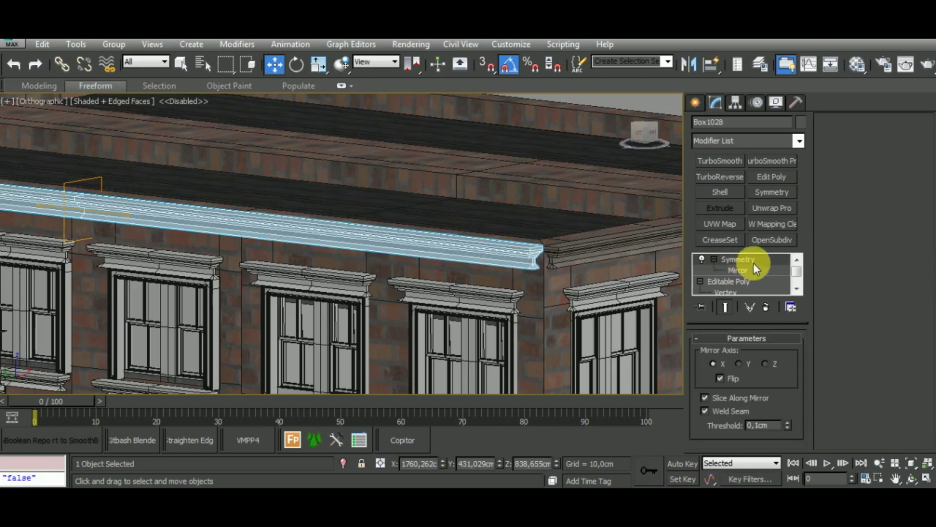
left_click(767, 264)
left_click(772, 265)
right_click(768, 255)
left_click(718, 258)
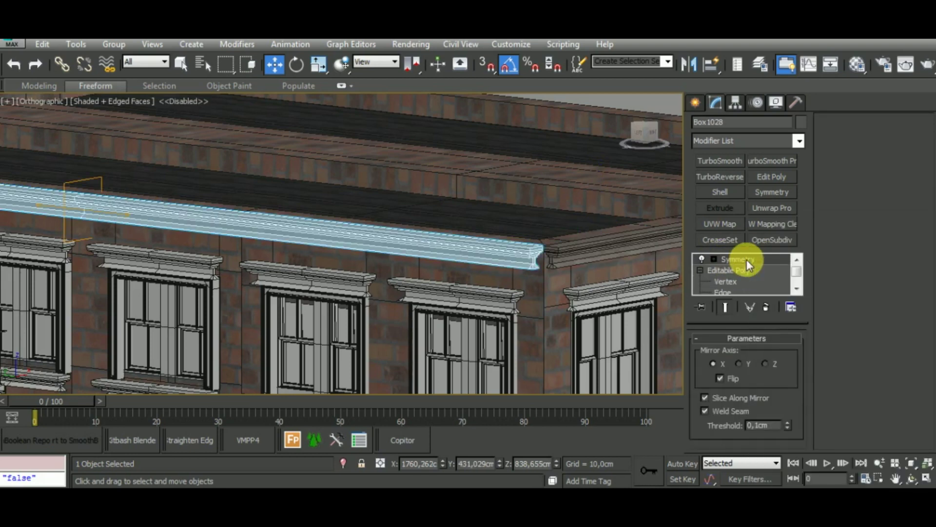
right_click(749, 260)
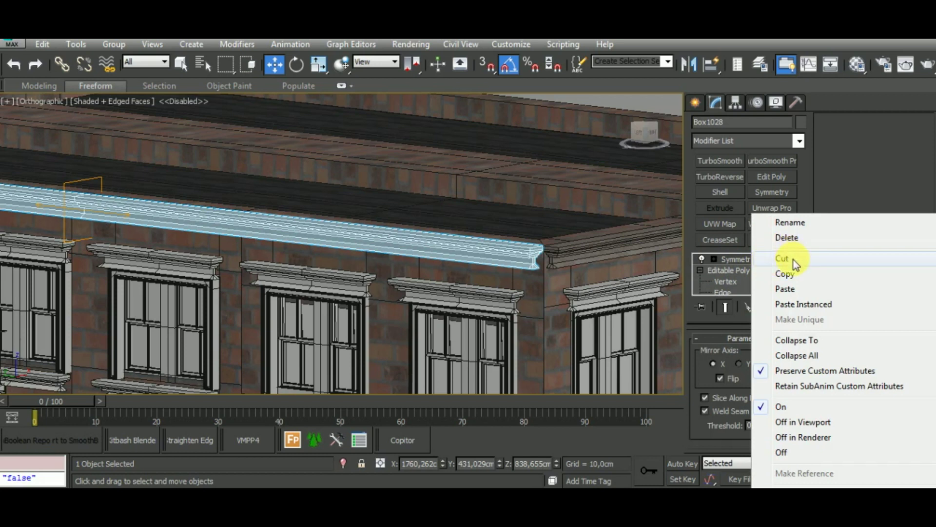
left_click(797, 289)
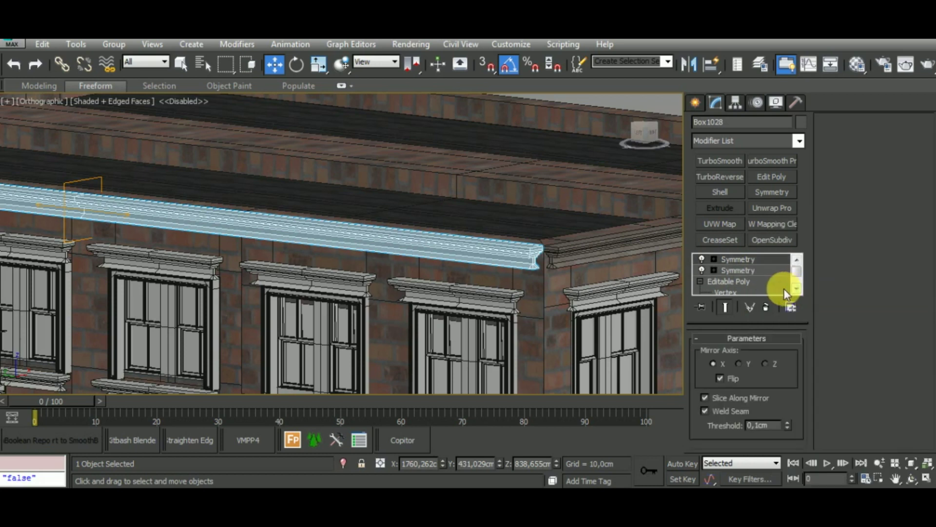
Step: Copy Box609's UVW Map and paste it onto the left cornice Box1028
left_click(606, 242)
left_click(734, 268)
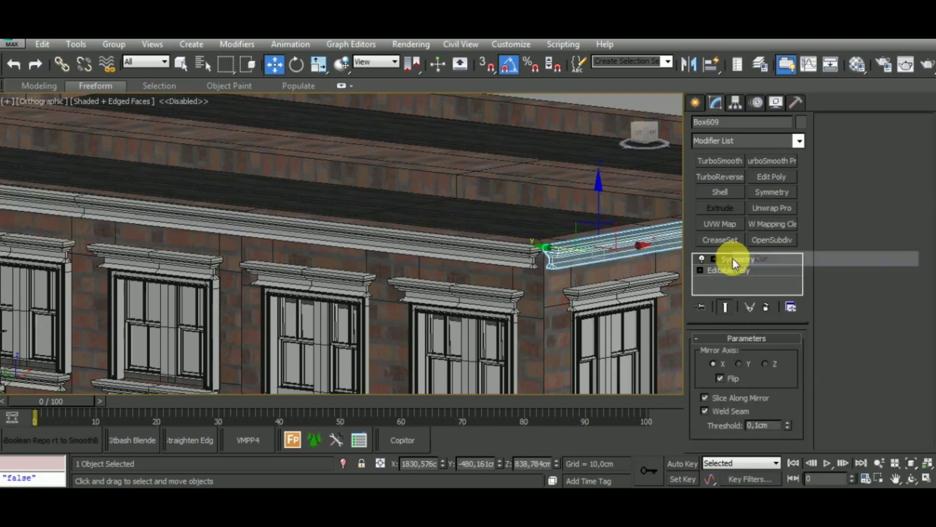
left_click(742, 263)
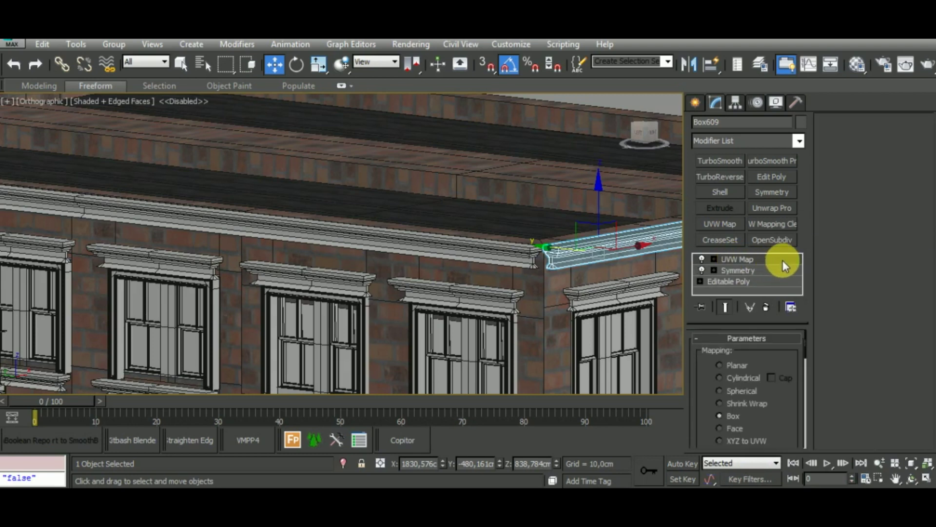
right_click(783, 260)
left_click(792, 273)
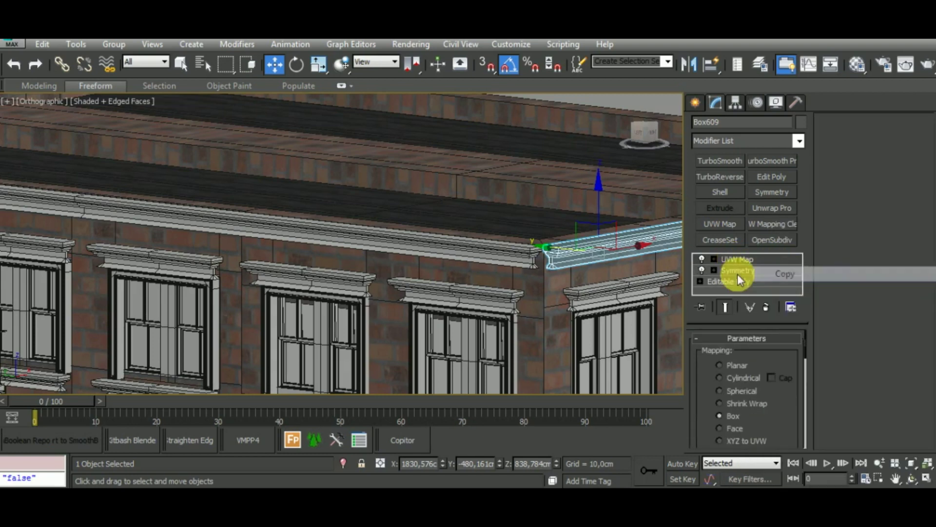
left_click(517, 249)
right_click(766, 263)
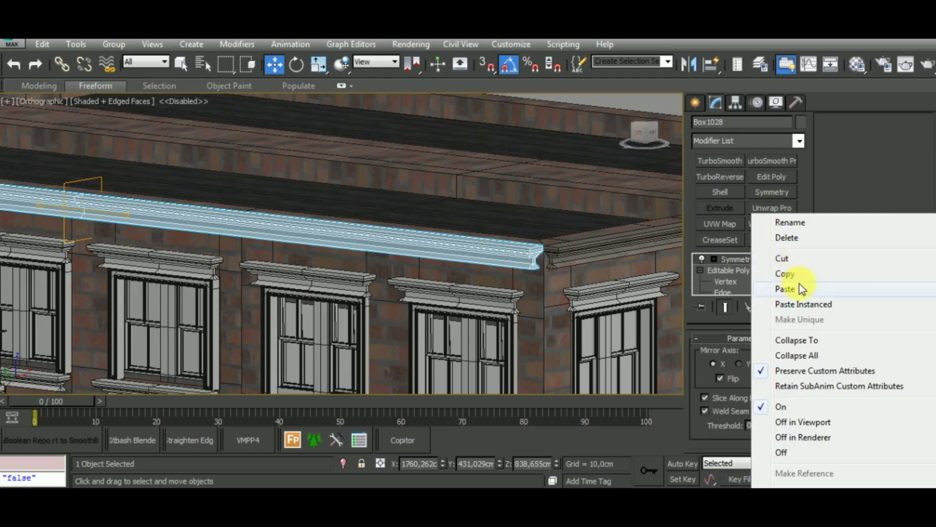
left_click(785, 288)
middle_click_drag(503, 268, 514, 278, "alt")
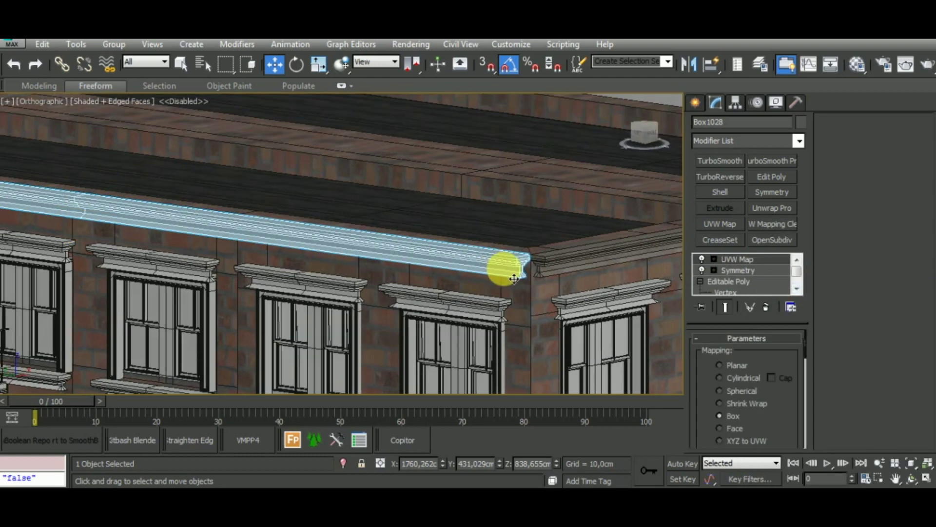
scroll(502, 267, "up", 3)
scroll(508, 276, "up", 4)
scroll(508, 276, "up", 2)
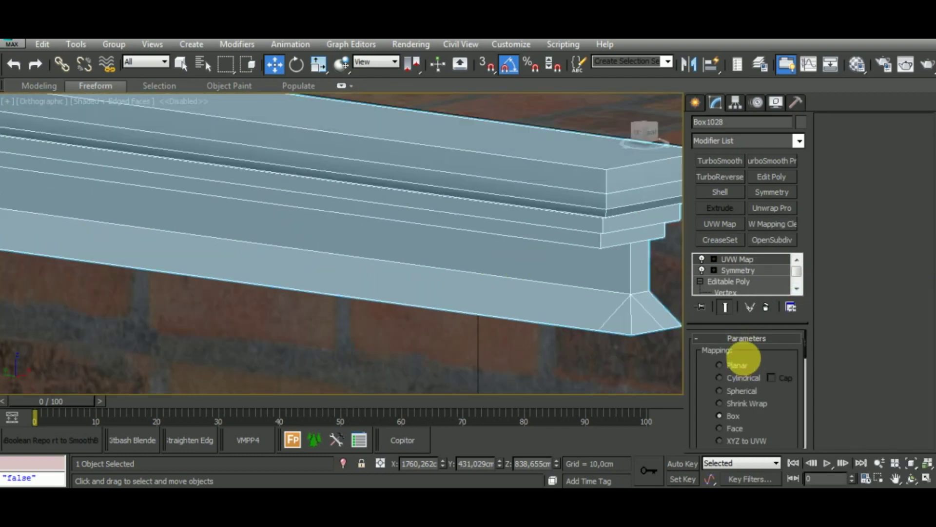
Step: Assign the plaster Material #20 to the left cornice Box1028
left_click(854, 68)
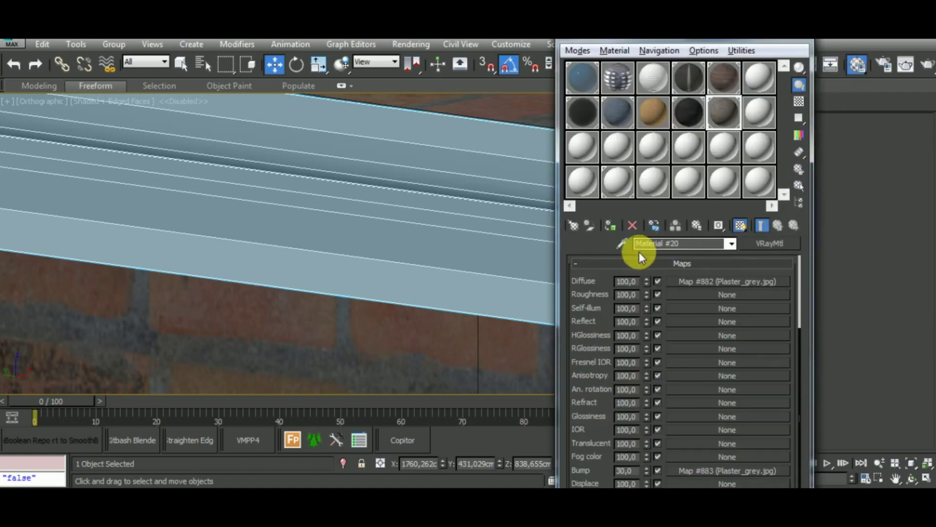
left_click(612, 225)
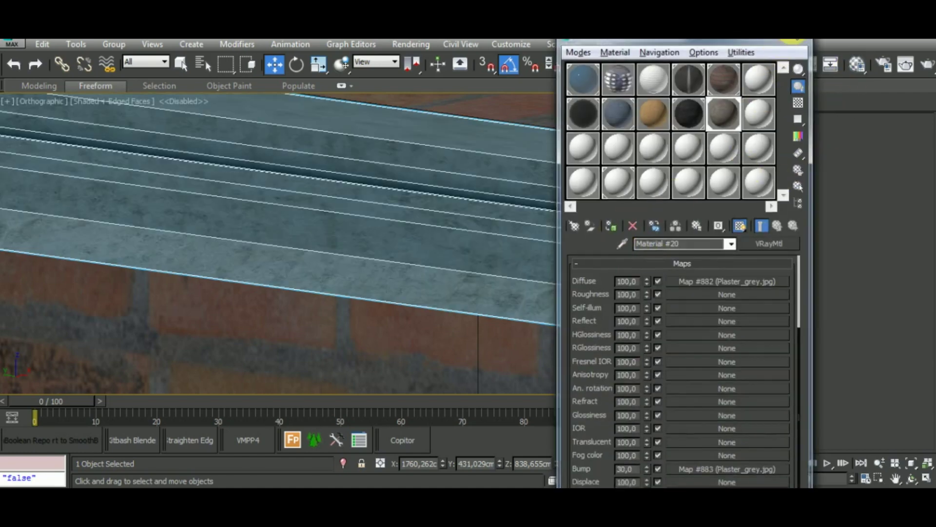
left_click(799, 41)
scroll(508, 278, "down", 3)
scroll(460, 245, "down", 3)
scroll(470, 246, "down", 4)
scroll(463, 242, "down", 4)
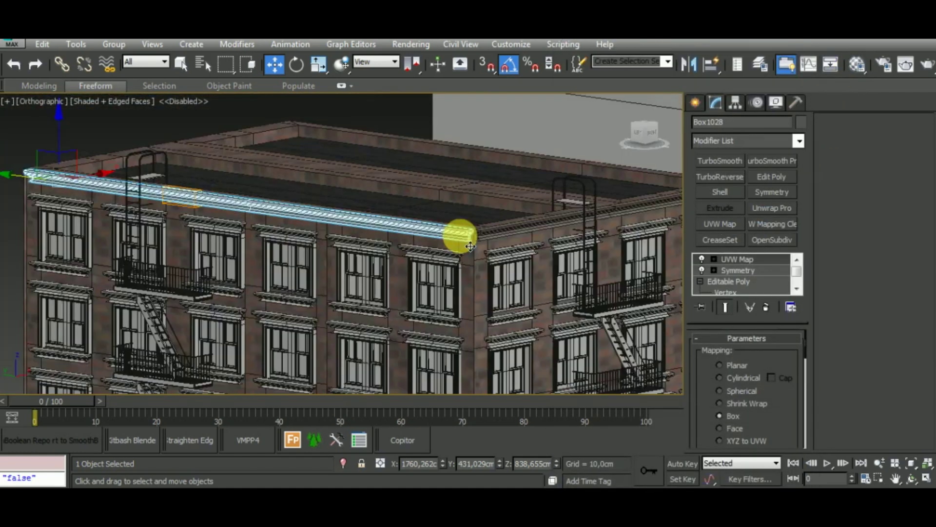
scroll(489, 241, "down", 3)
scroll(516, 268, "up", 3)
scroll(538, 277, "up", 4)
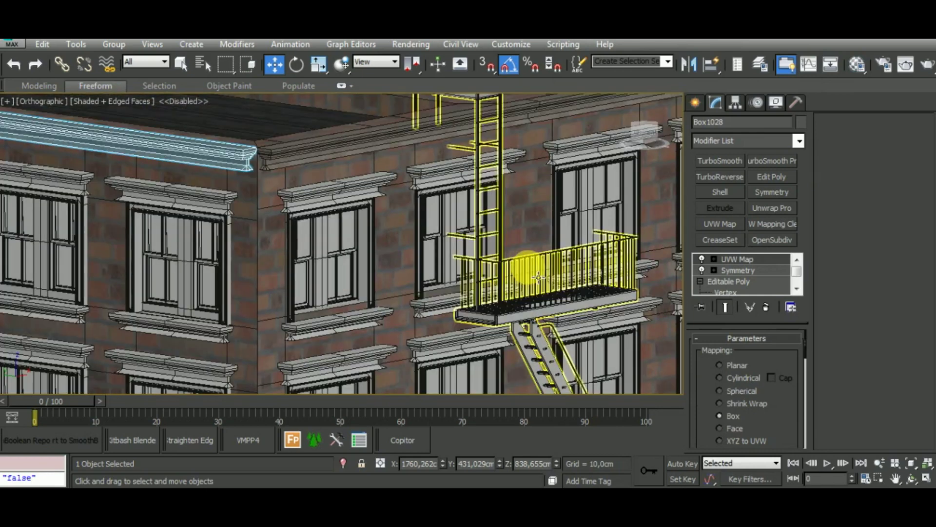
Step: Assign the 'metal' material to the fire escape group on the building's right face
left_click(538, 277)
left_click(856, 68)
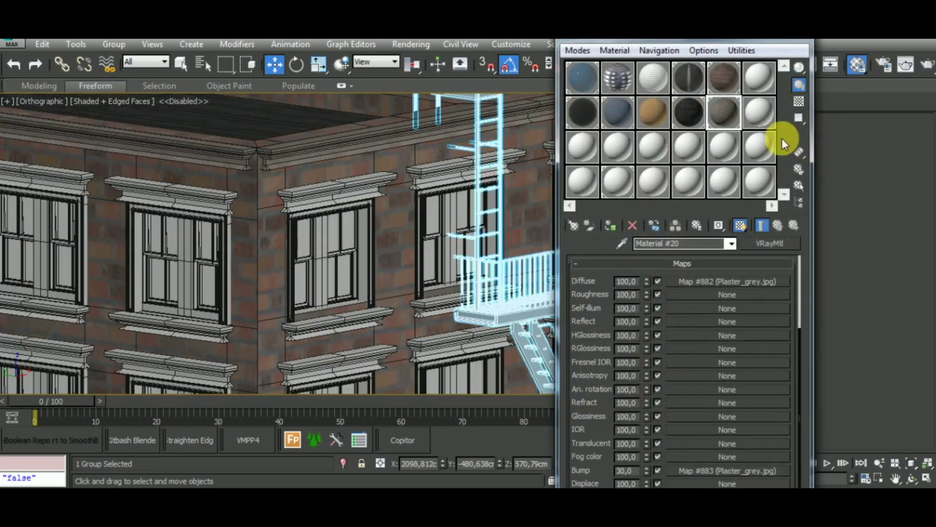
left_click(590, 114)
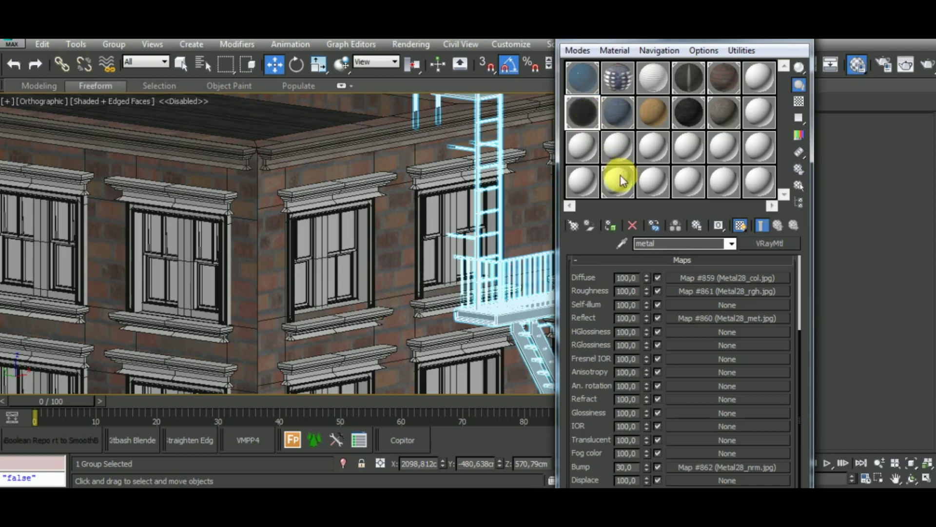
left_click(612, 224)
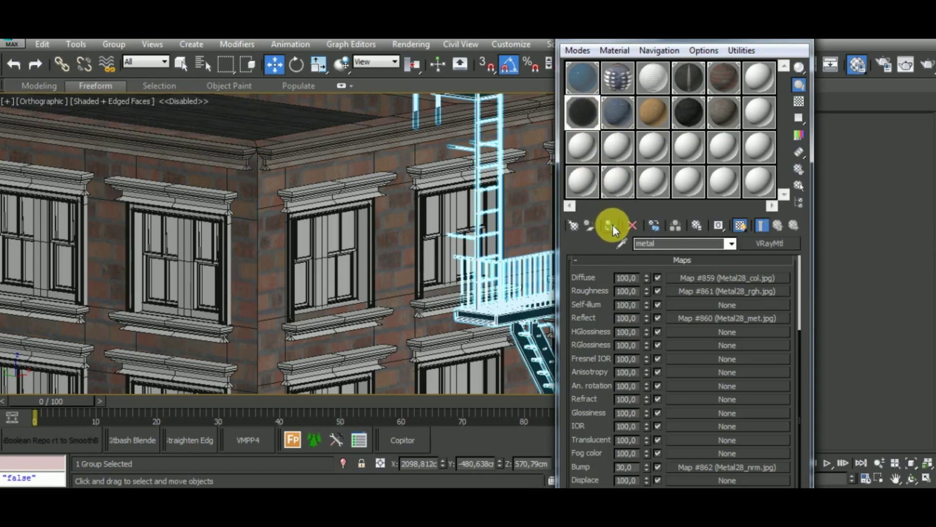
scroll(416, 202, "up", 2)
scroll(416, 202, "down", 3)
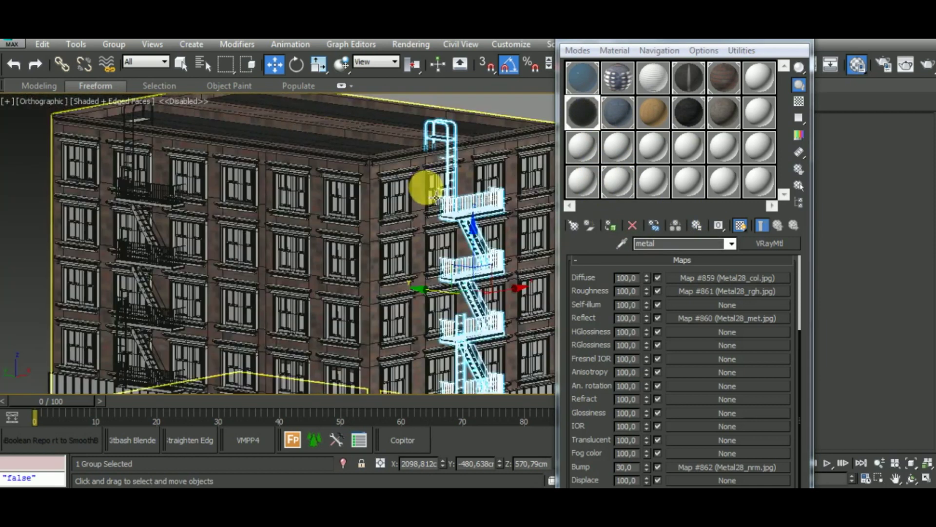
scroll(429, 185, "down", 2)
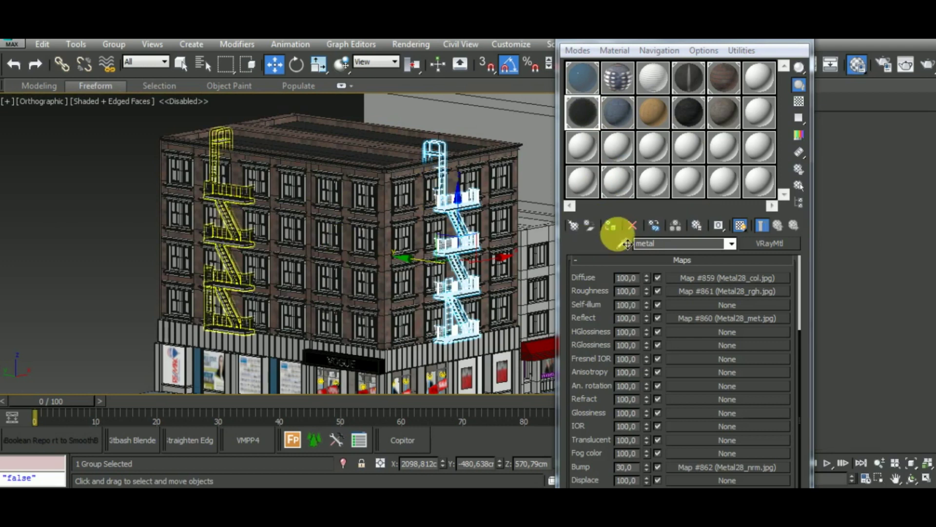
left_click(614, 226)
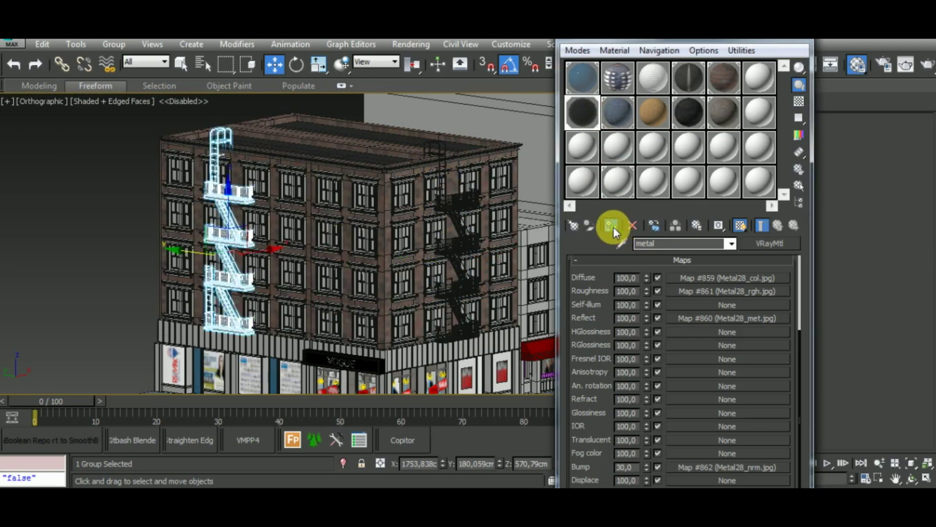
Step: Select the trim panel above the left shop and pick the Material #20 slot
left_click(116, 305)
scroll(221, 317, "up", 2)
scroll(221, 317, "up", 2)
scroll(221, 317, "up", 1)
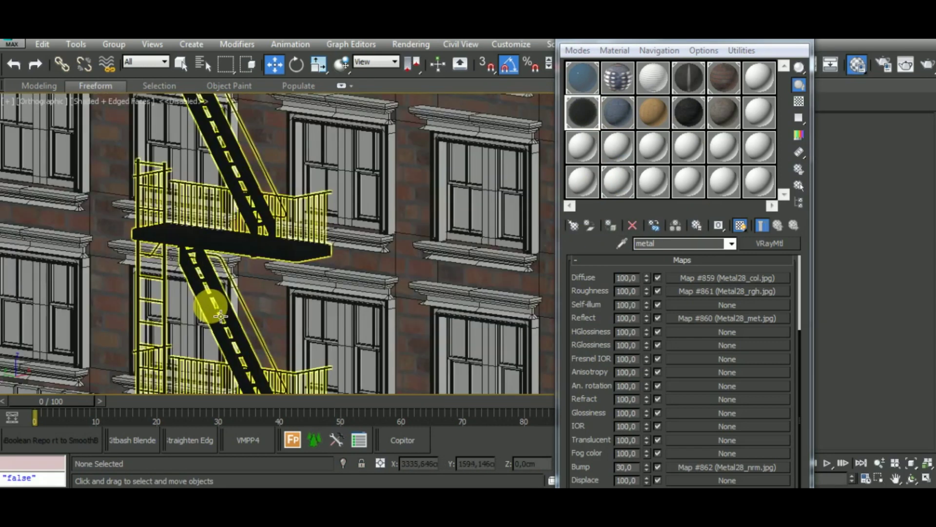
scroll(209, 303, "up", 1)
scroll(217, 299, "up", 1)
scroll(236, 236, "up", 1)
scroll(247, 240, "down", 6)
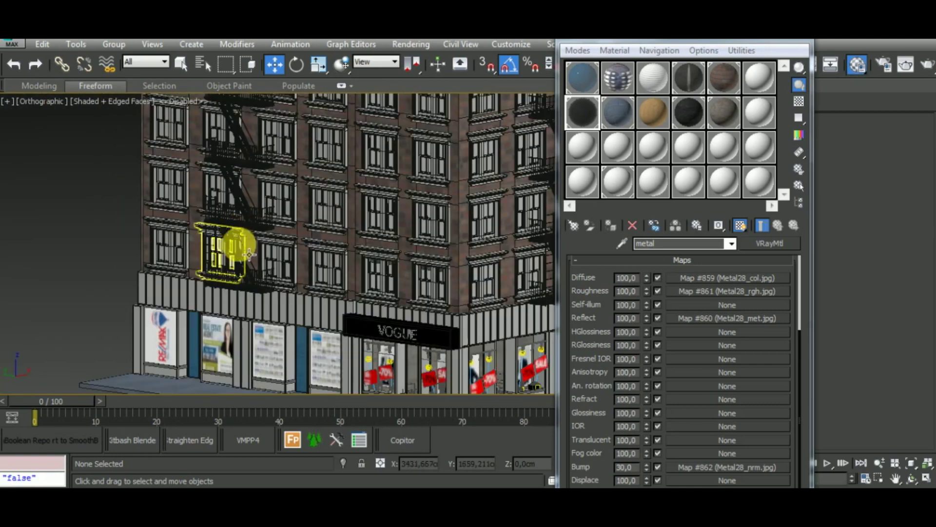
left_click(283, 312)
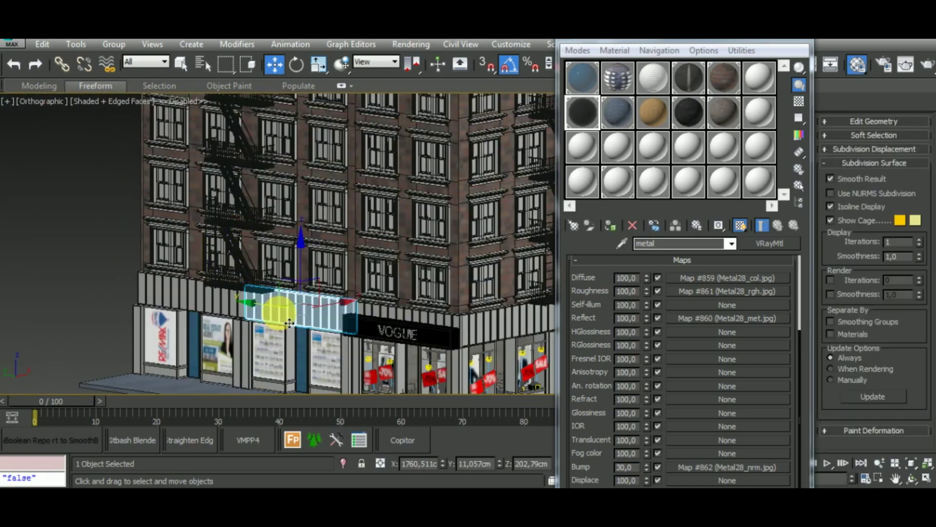
left_click(712, 102)
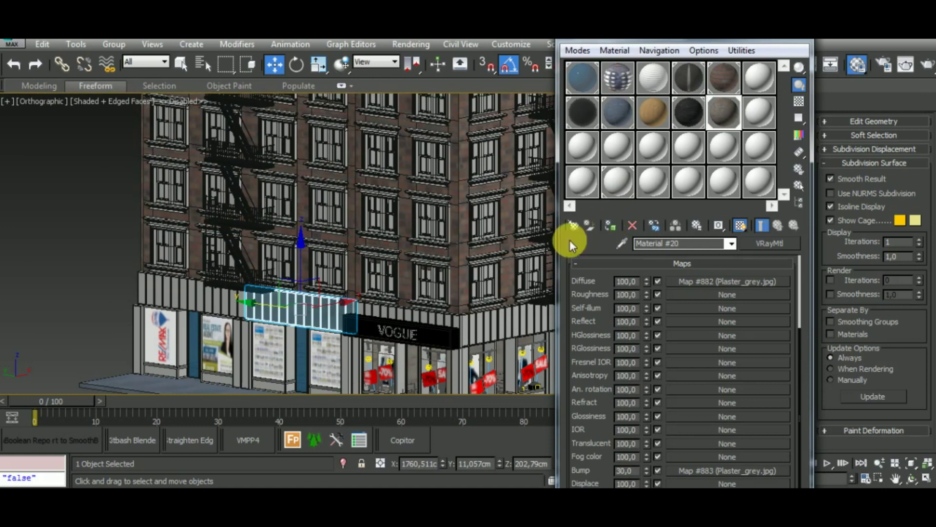
Step: Add the VOGUE and corner panels to the selection and assign Material #20 to all three
left_click_drag(293, 307, 187, 291)
left_click(443, 327, "ctrl")
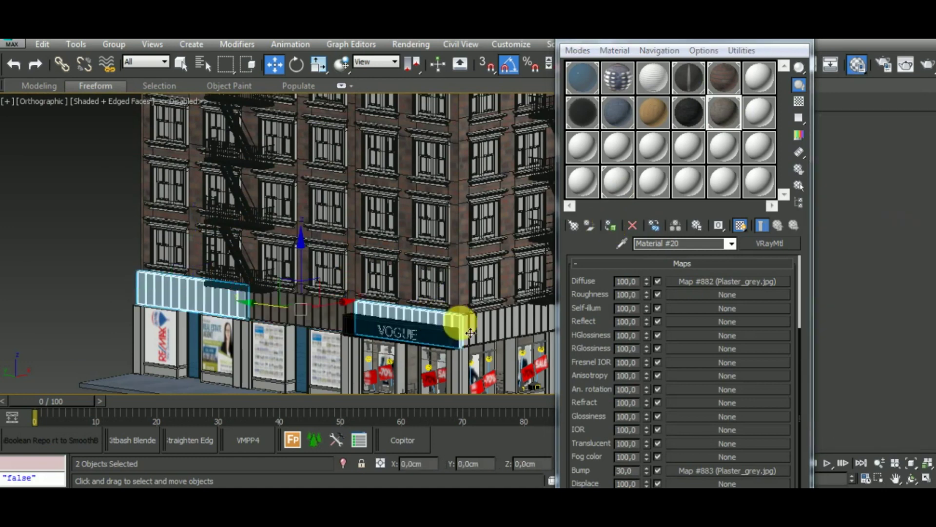
left_click(472, 318, "ctrl")
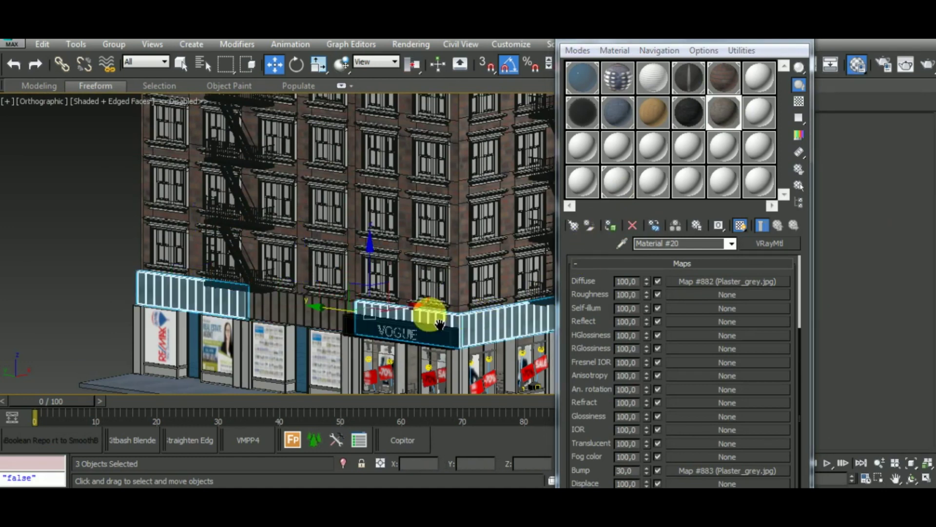
middle_click_drag(428, 313, 341, 309, "alt")
left_click(502, 288)
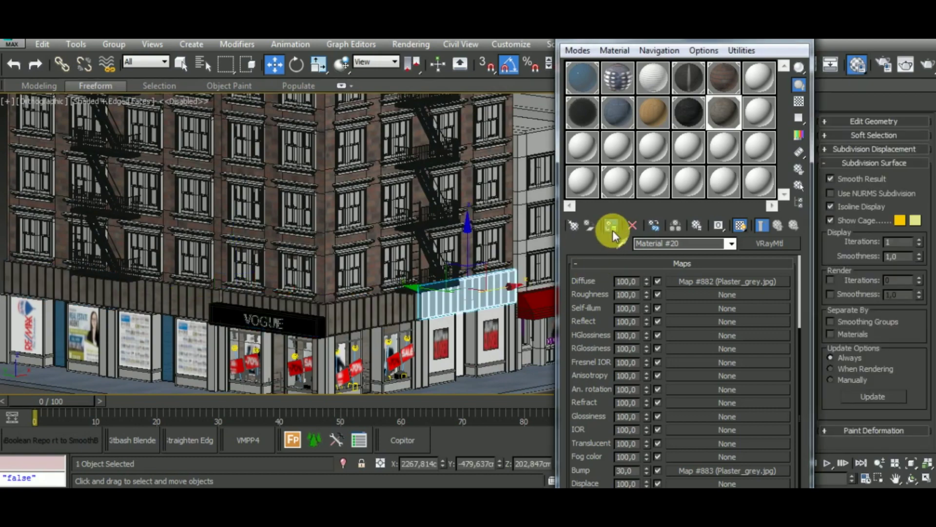
left_click(744, 42)
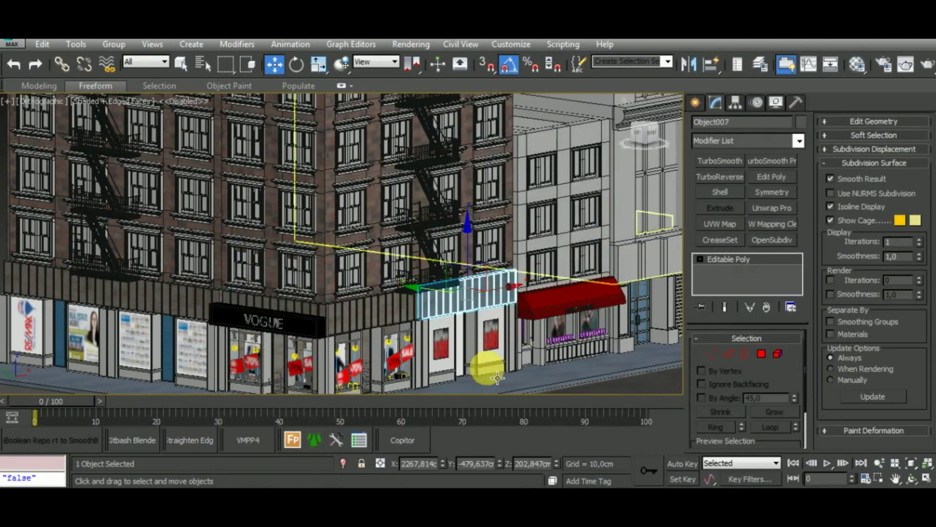
Step: Add a UVW Map modifier to the corner storefront panel Object007
middle_click_drag(485, 366, 512, 335)
scroll(402, 302, "up", 2)
scroll(390, 290, "up", 2)
scroll(380, 278, "up", 3)
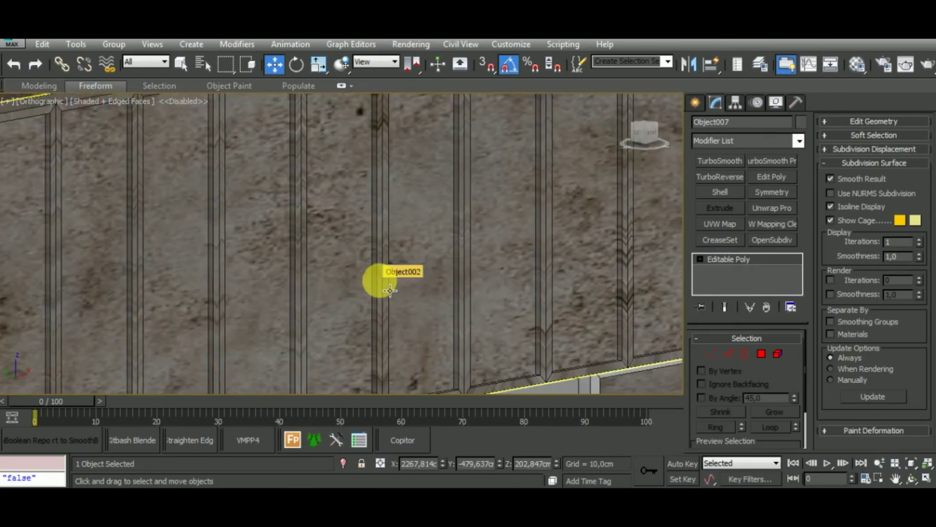
scroll(380, 278, "down", 2)
scroll(470, 282, "down", 3)
scroll(470, 282, "down", 3)
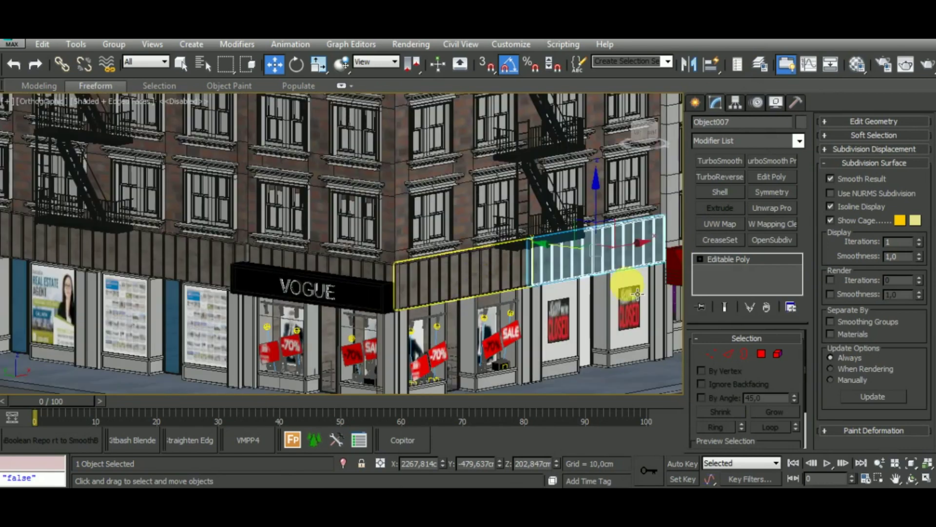
left_click(726, 227)
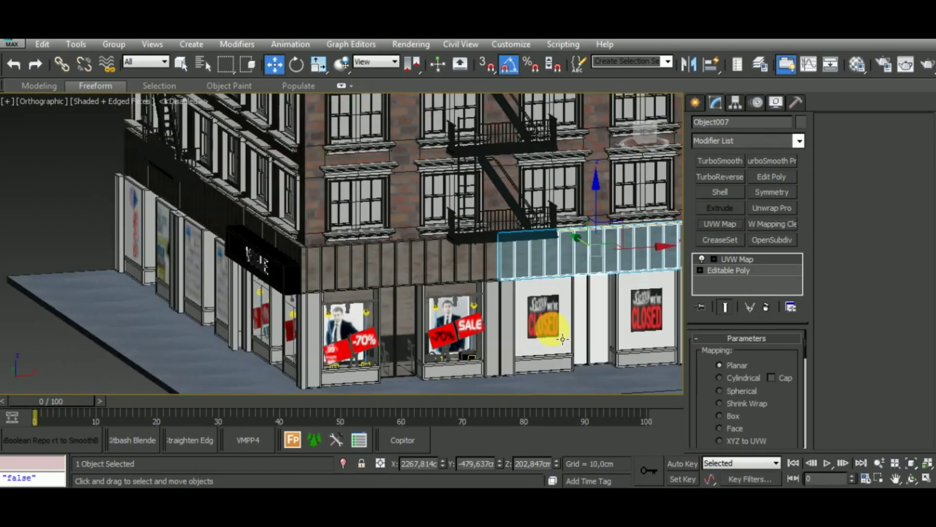
middle_click_drag(606, 314, 461, 302, "alt")
scroll(461, 303, "up", 2)
scroll(461, 302, "up", 2)
scroll(452, 257, "up", 2)
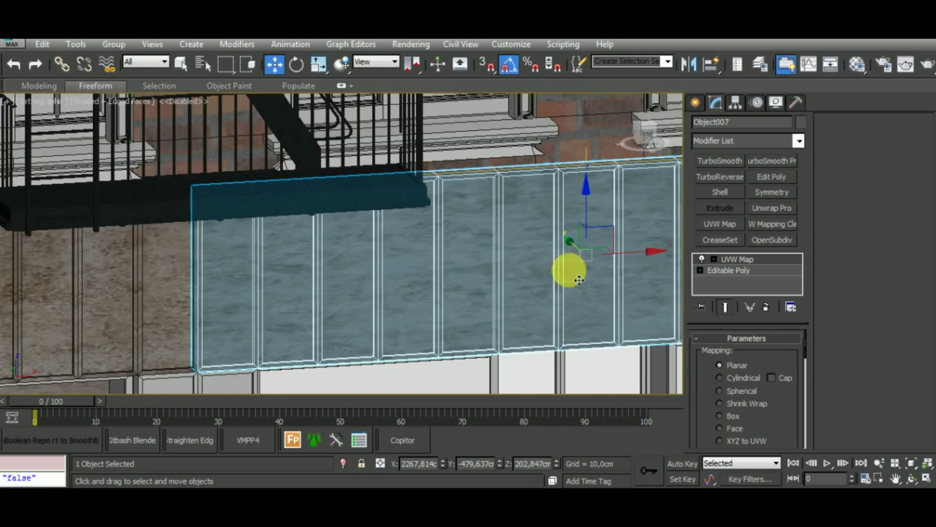
Step: Set the panel's mapping to Box with Length 159,239 and Width 247,9, then copy the modifier
left_click(732, 414)
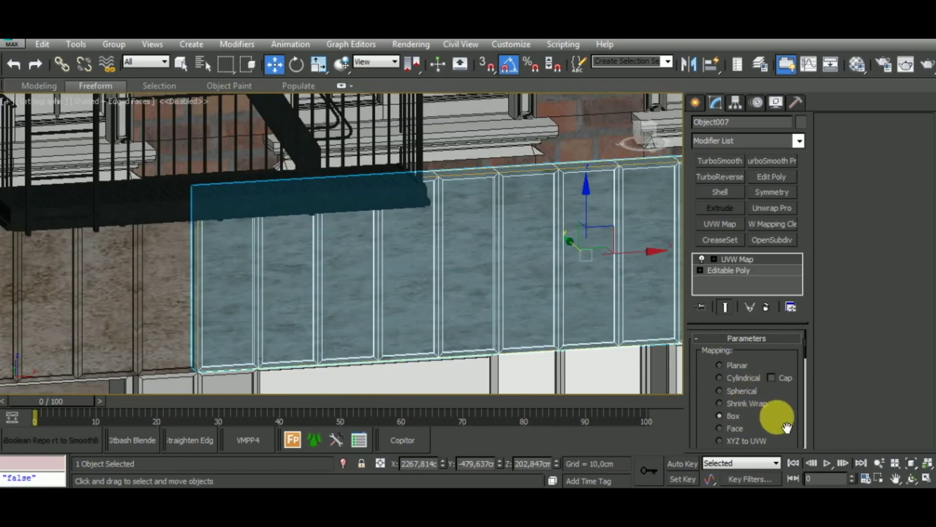
mouse_move(786, 425)
left_mouse_down()
mouse_move(789, 350)
mouse_move(773, 315)
left_mouse_up()
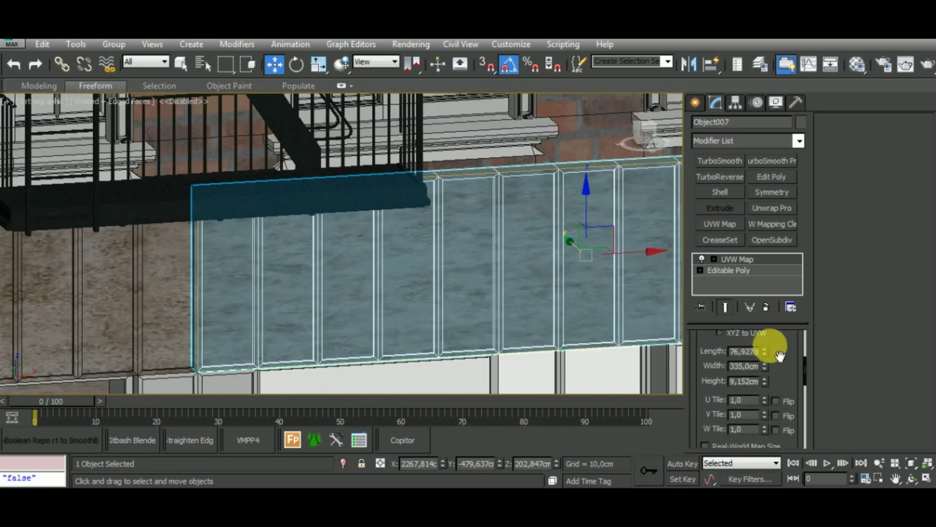
mouse_move(764, 353)
left_mouse_down()
mouse_move(777, 377)
mouse_move(758, 277)
left_mouse_up()
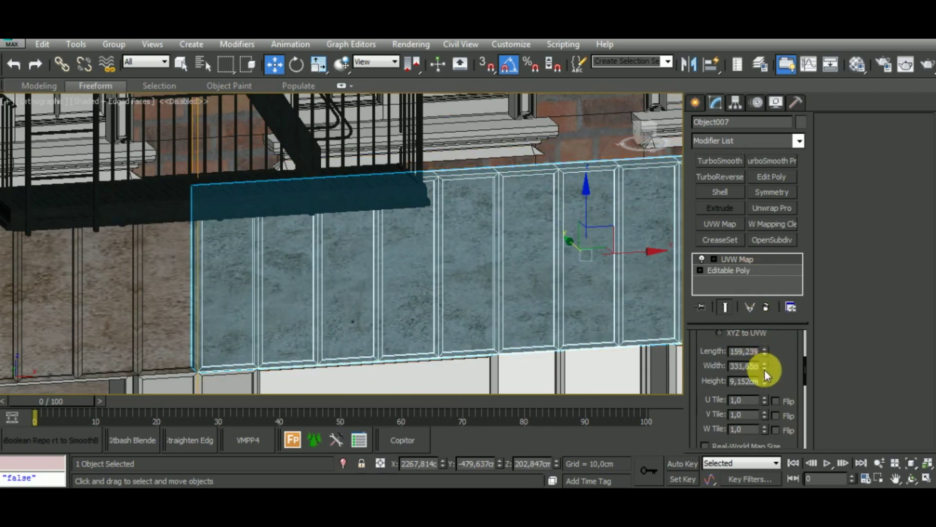
left_click_drag(764, 366, 791, 398)
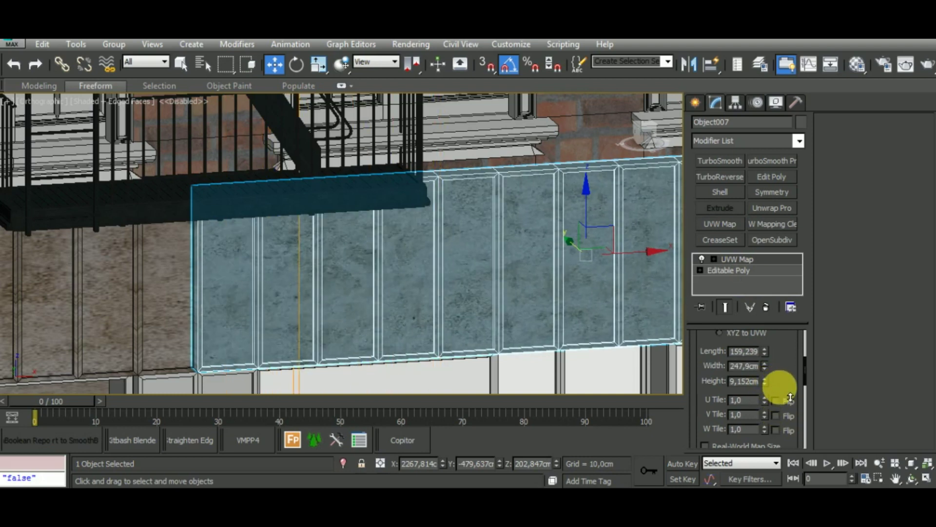
right_click(779, 260)
Step: Paste the copied UVW Map onto the left glass trim panel and the VOGUE sign panel
left_click(198, 313)
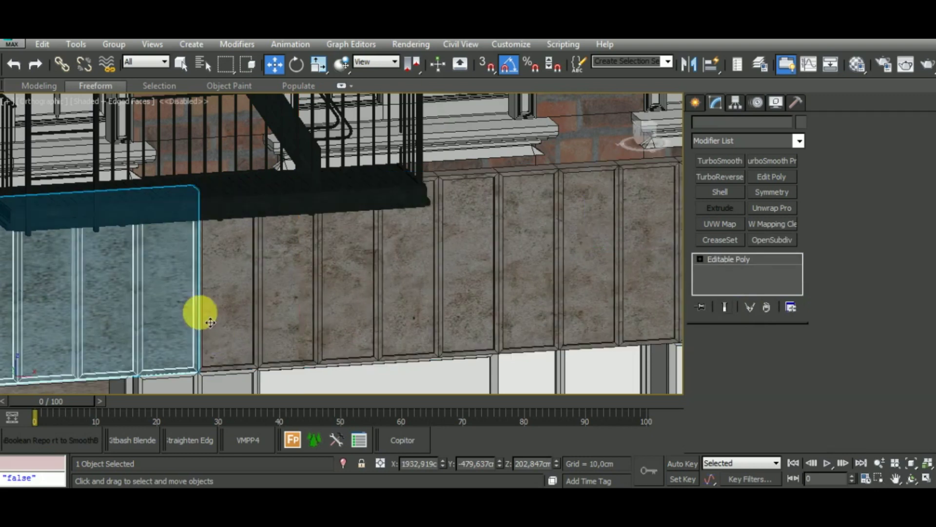
left_click(755, 279)
right_click(762, 257)
left_click(794, 266)
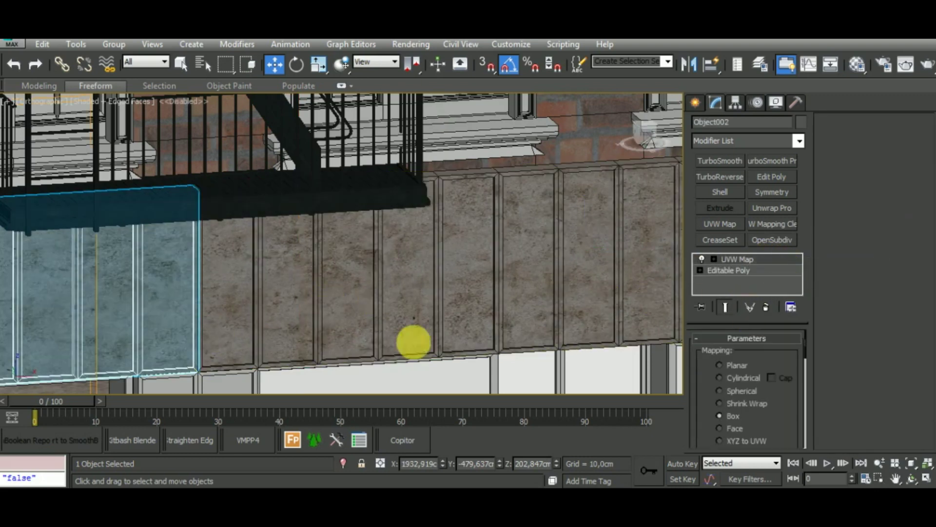
scroll(320, 309, "down", 6)
mouse_move(446, 262)
middle_mouse_down("alt")
mouse_move(259, 294)
mouse_move(376, 289)
middle_mouse_up("alt")
left_click(236, 276)
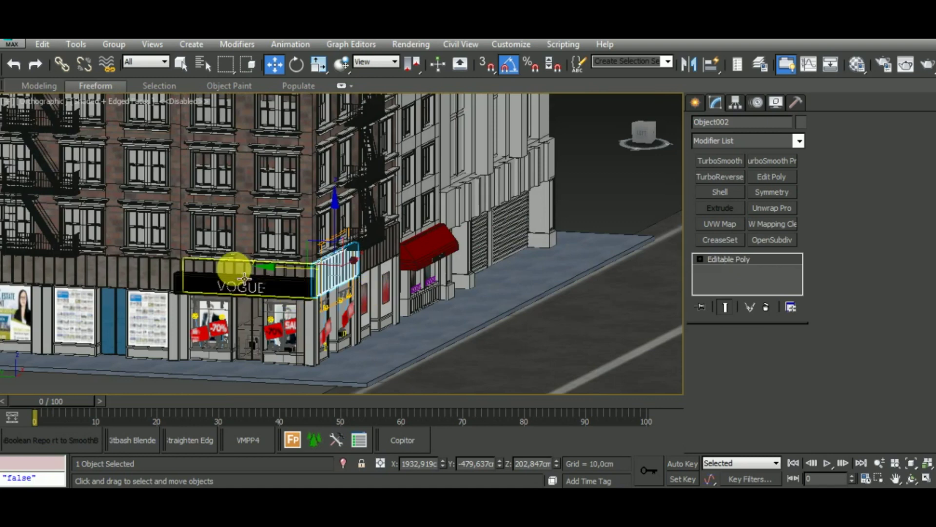
right_click(727, 259)
left_click(759, 268)
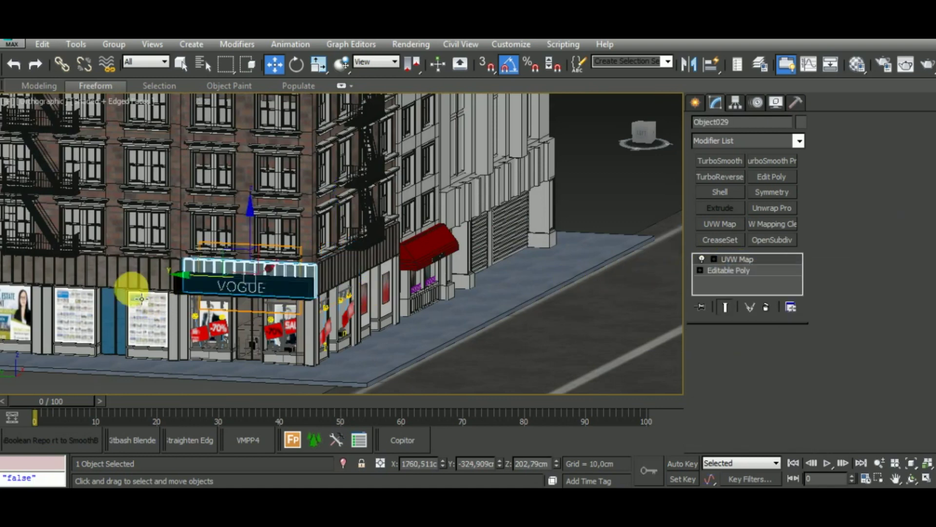
Step: Paste the UVW Map onto trim panels Object013 and Object015
left_click(130, 279)
right_click(774, 263)
left_click(799, 267)
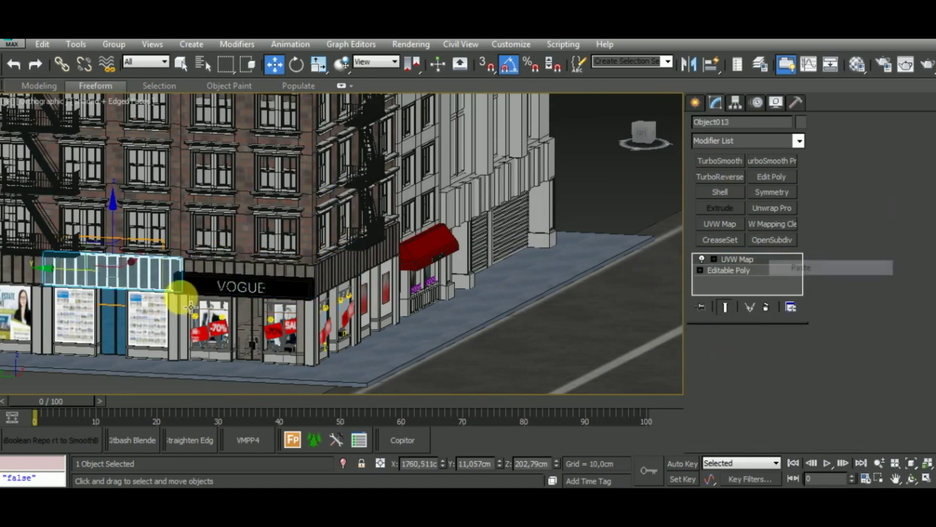
left_click(22, 270)
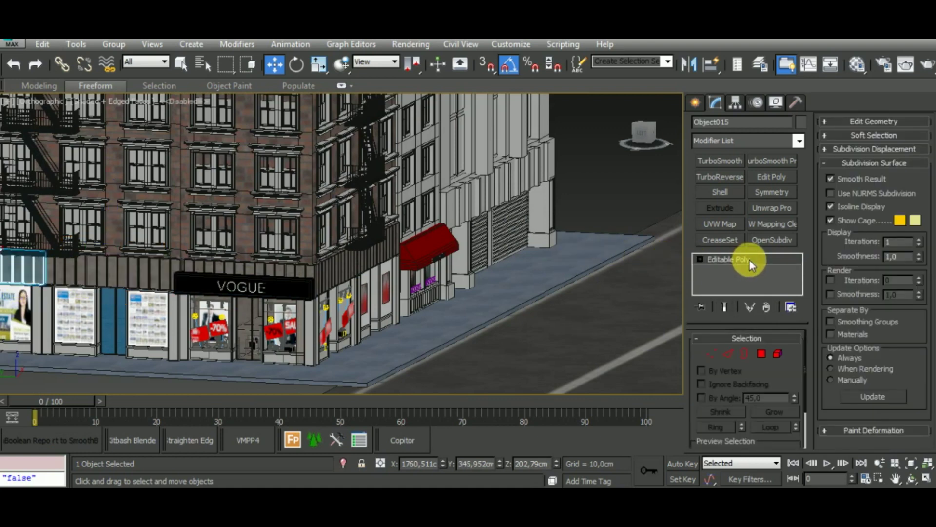
right_click(751, 260)
left_click(768, 267)
mouse_move(317, 352)
middle_mouse_down()
mouse_move(407, 333)
mouse_move(236, 324)
mouse_move(346, 347)
mouse_move(397, 278)
middle_mouse_up()
scroll(283, 272, "up", 6)
Step: Paste the copied Box UVW Map onto pillar Object006 beside the CLOSED window
left_click(285, 282)
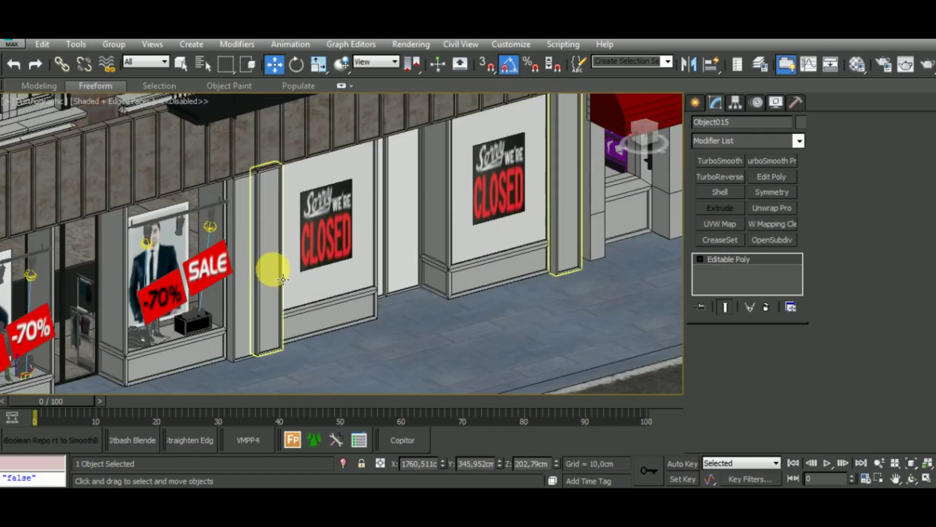
right_click(761, 255)
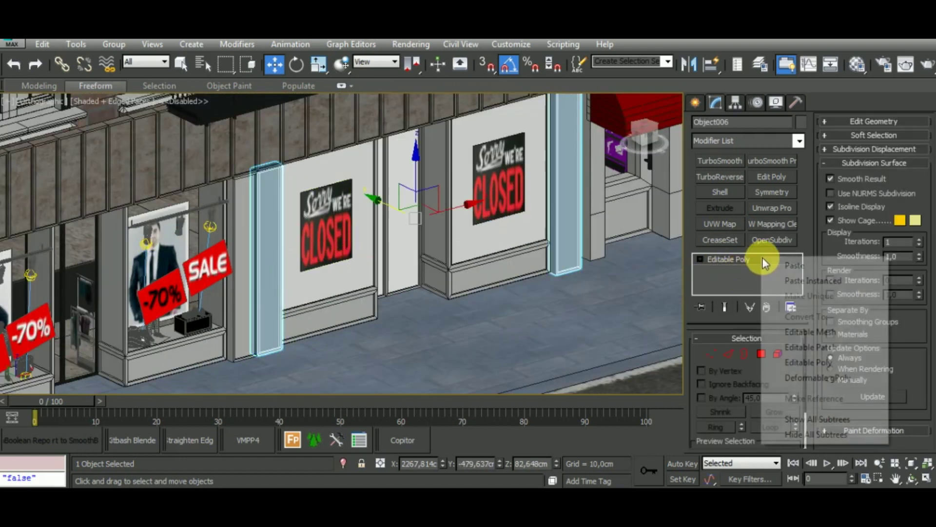
left_click(781, 265)
mouse_move(625, 328)
middle_mouse_down("alt")
mouse_move(564, 292)
mouse_move(539, 307)
middle_mouse_up("alt")
Step: Assign grey plaster Material #20 to the pillar, then select the two CLOSED window panels
key("m")
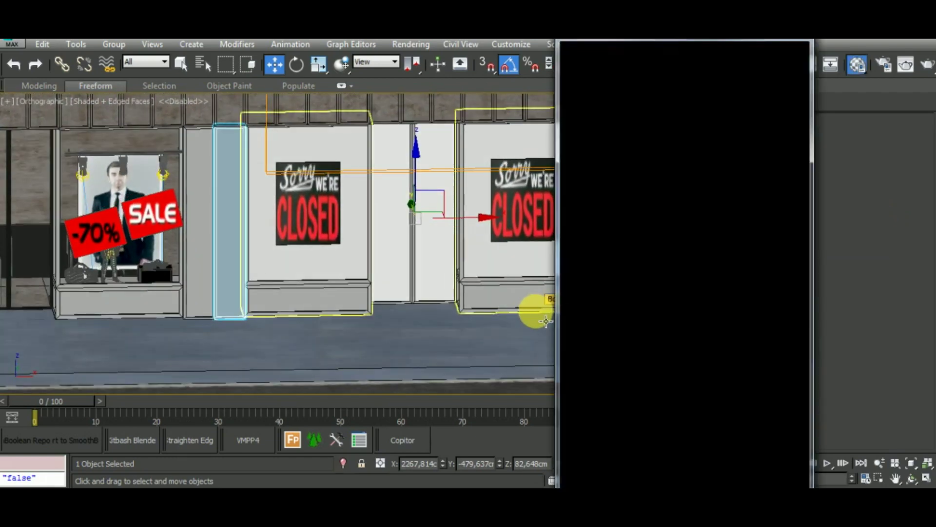
left_click(610, 226)
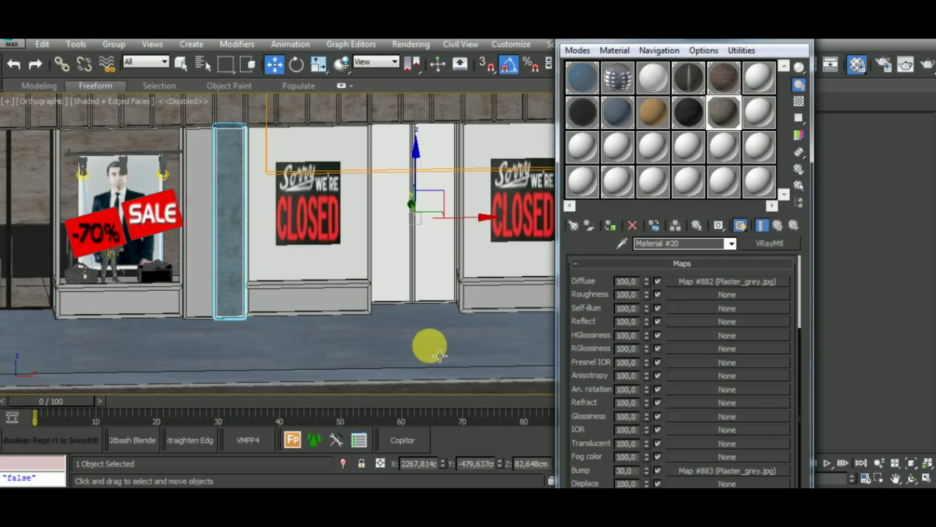
mouse_move(428, 345)
middle_mouse_down()
mouse_move(323, 329)
mouse_move(303, 298)
middle_mouse_up()
left_click(314, 308)
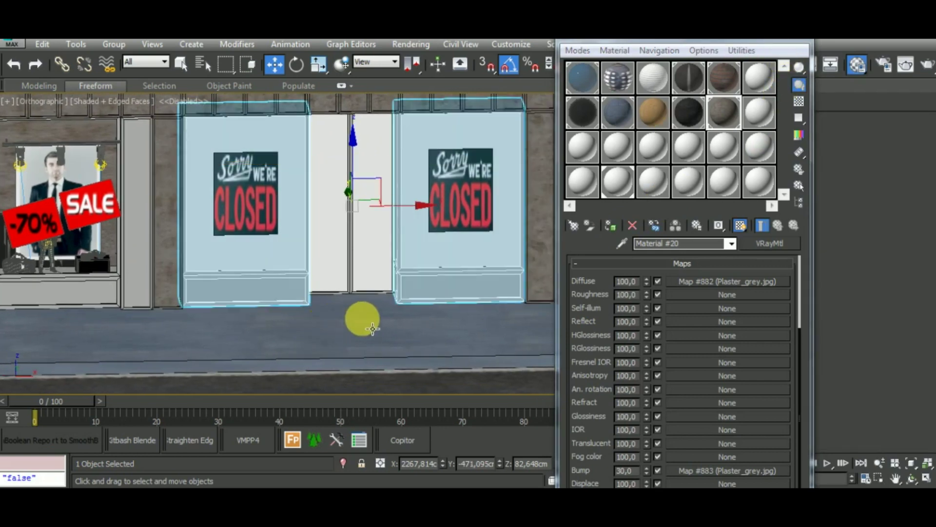
middle_click_drag(362, 318, 406, 349, "alt")
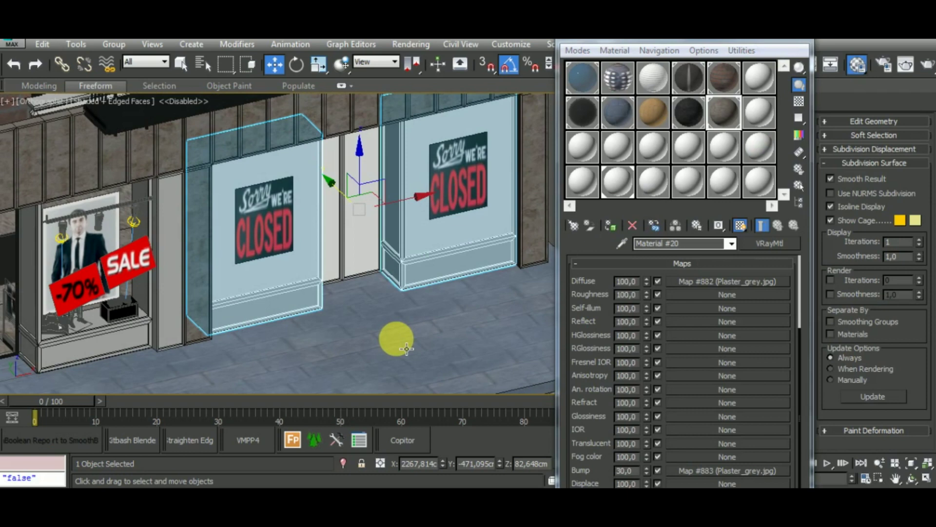
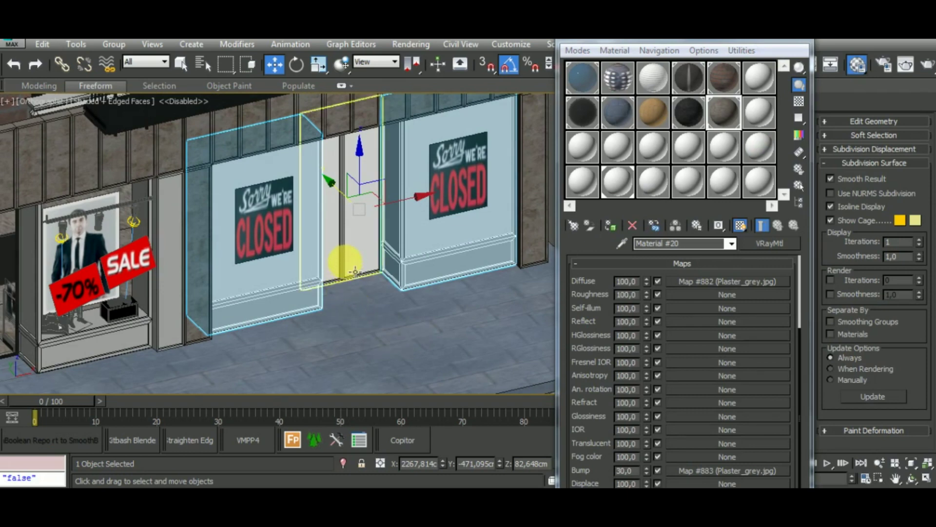
Step: Isolate the two window boxes and select both front pane polygons
scroll(355, 272, "up", 4)
scroll(355, 271, "down", 2)
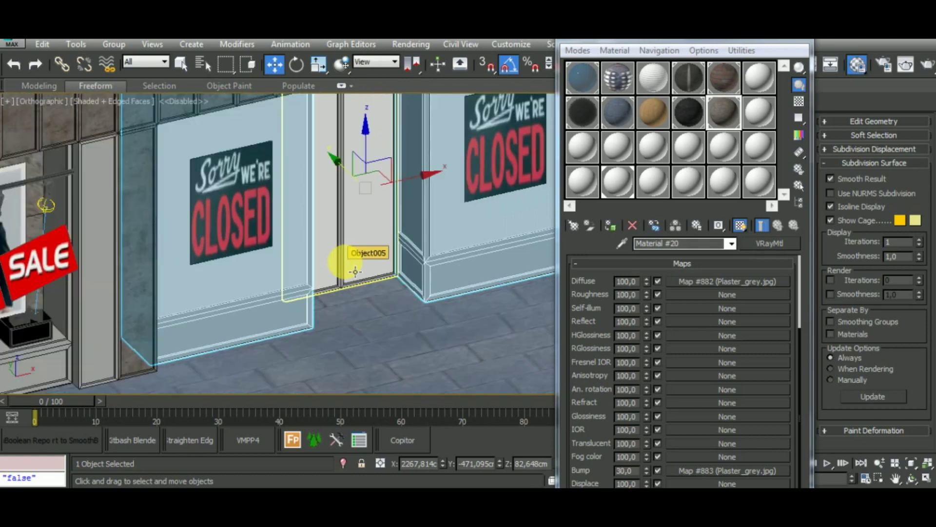
scroll(355, 271, "down", 2)
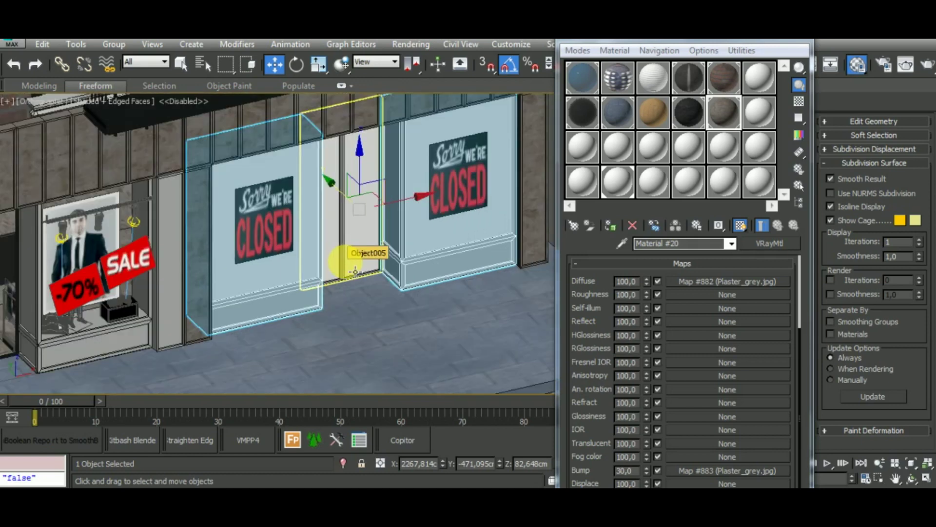
left_click(343, 464)
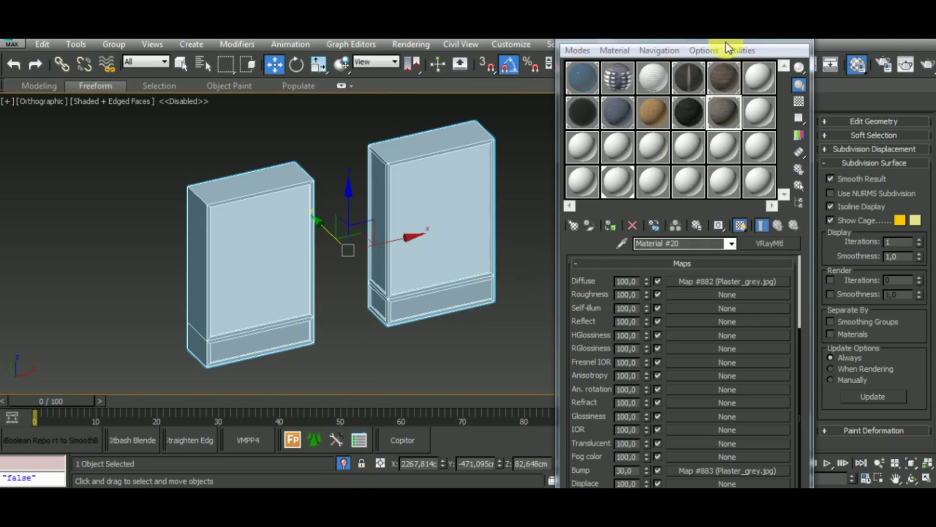
left_click_drag(709, 39, 205, 144)
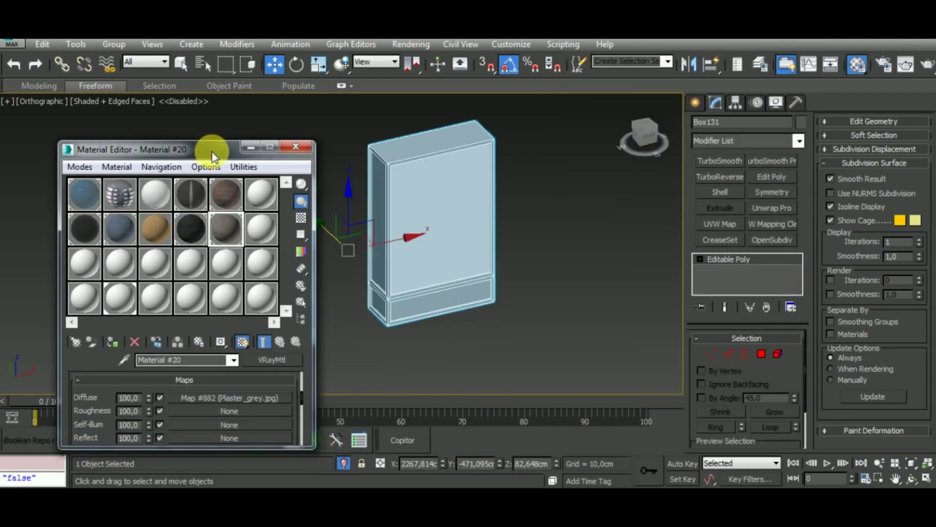
middle_click_drag(477, 350, 584, 367)
left_click(758, 355)
left_click(522, 241)
middle_click_drag(535, 322, 658, 293, "alt")
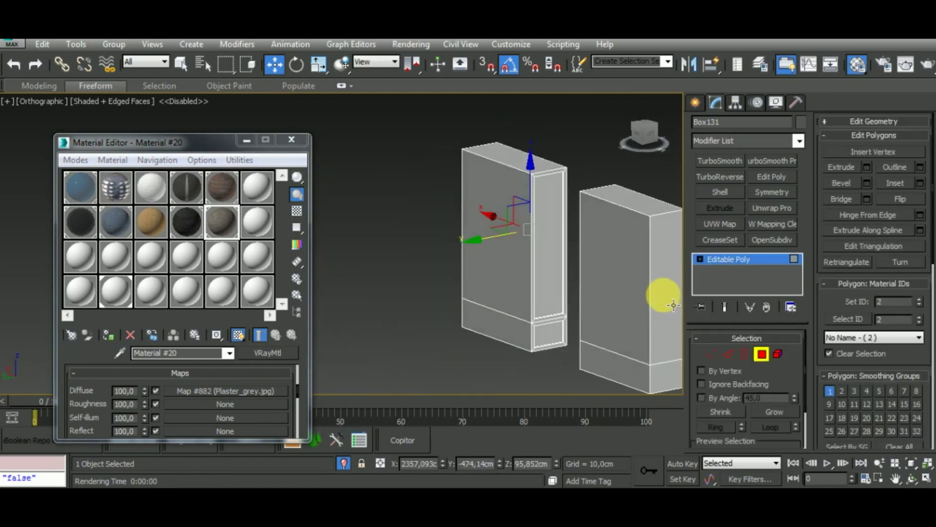
left_click(507, 265)
left_click(642, 280, "ctrl")
mouse_move(532, 322)
middle_mouse_down("alt")
mouse_move(372, 291)
mouse_move(534, 310)
mouse_move(589, 305)
mouse_move(456, 312)
mouse_move(497, 352)
middle_mouse_up("alt")
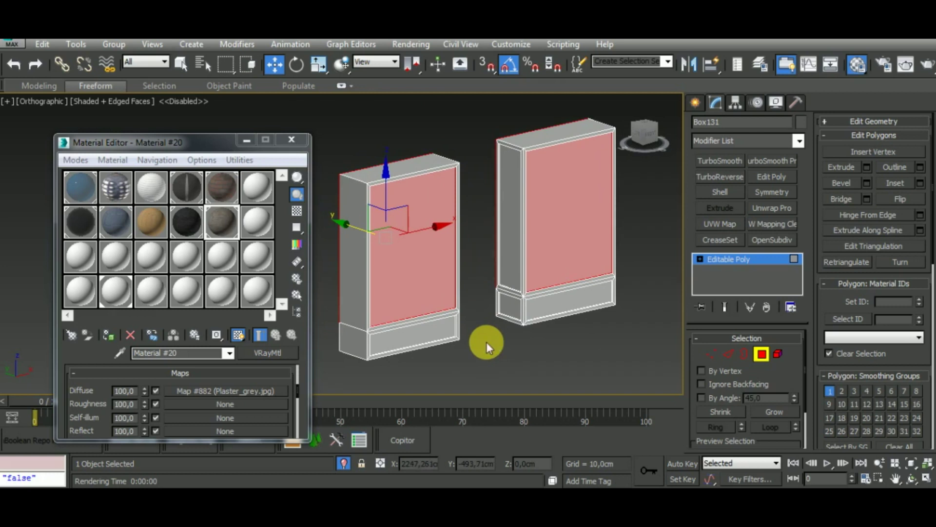
Step: Invert the selection and assign grey plaster Material #20 to all non-pane faces
key("ctrl+i")
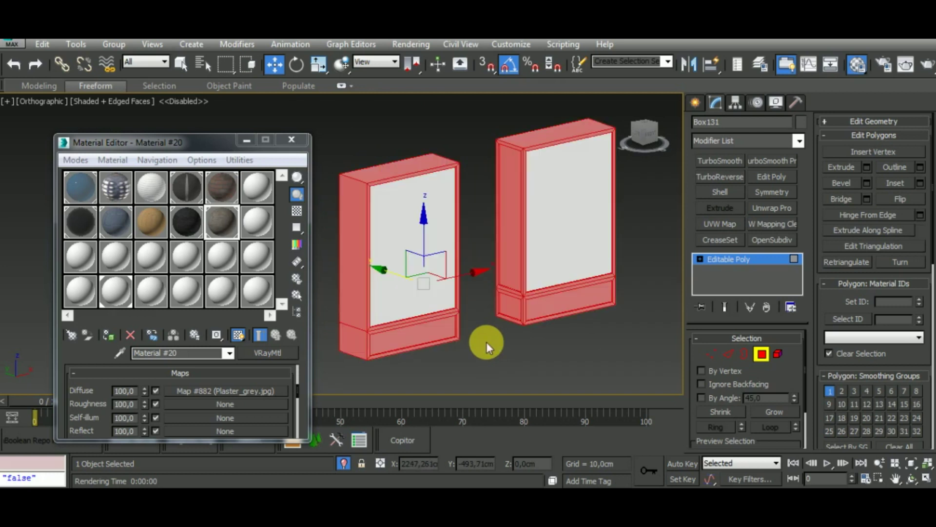
left_click(142, 297)
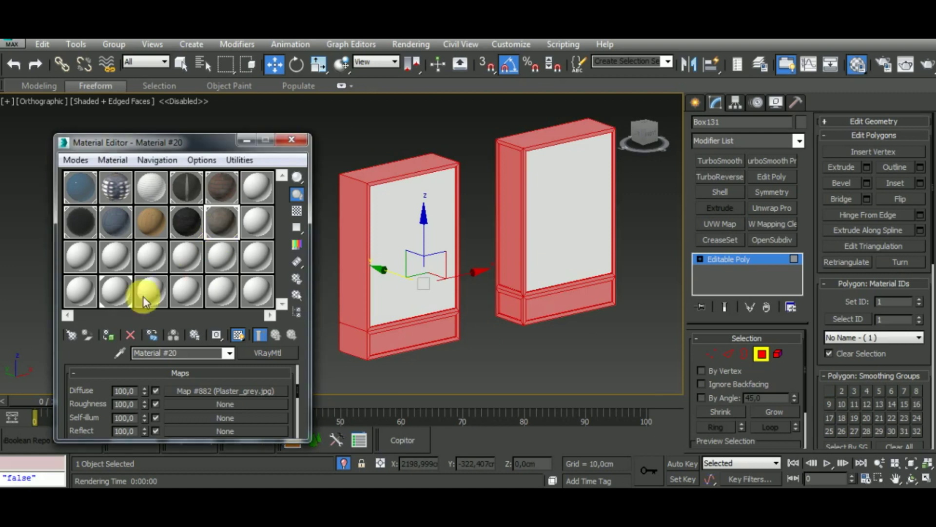
left_click(105, 337)
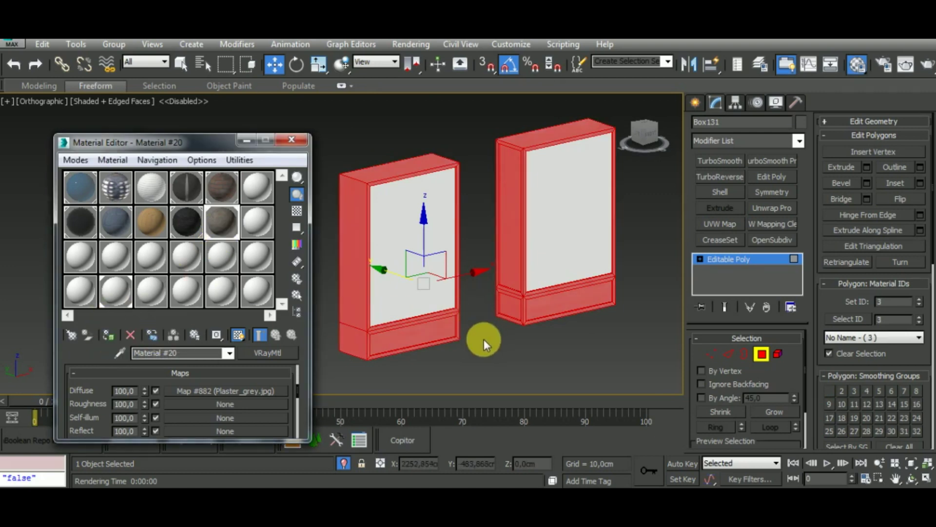
scroll(431, 331, "up", 5)
scroll(437, 334, "down", 5)
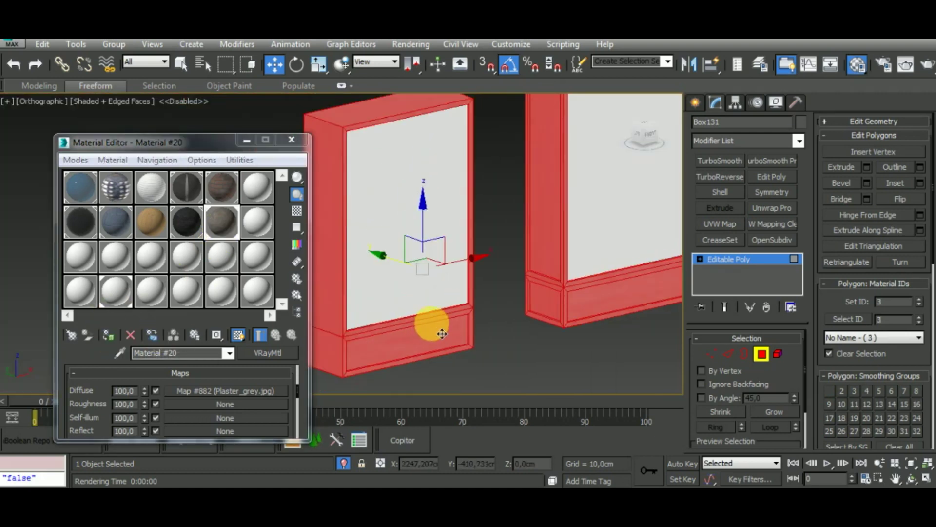
left_click(760, 354)
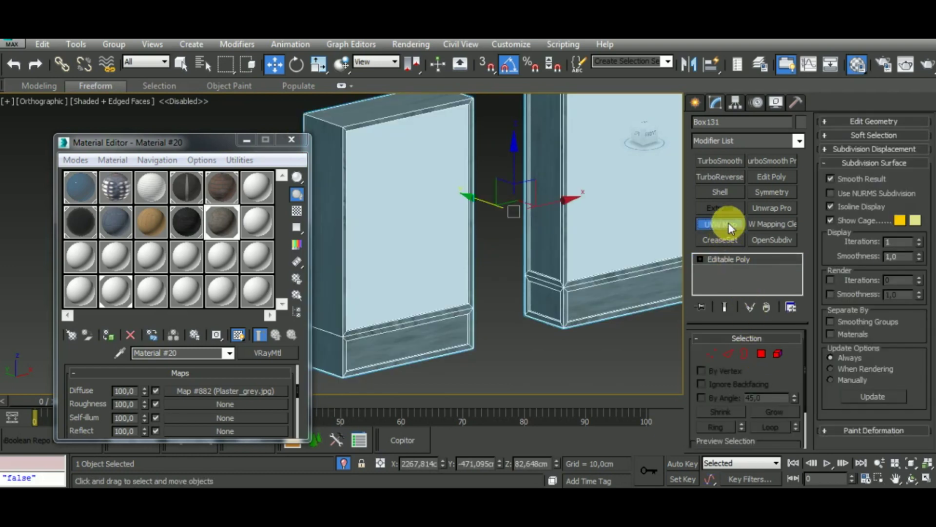
Step: Add a UVW Map modifier to the window boxes and restore the full street scene
left_click(728, 223)
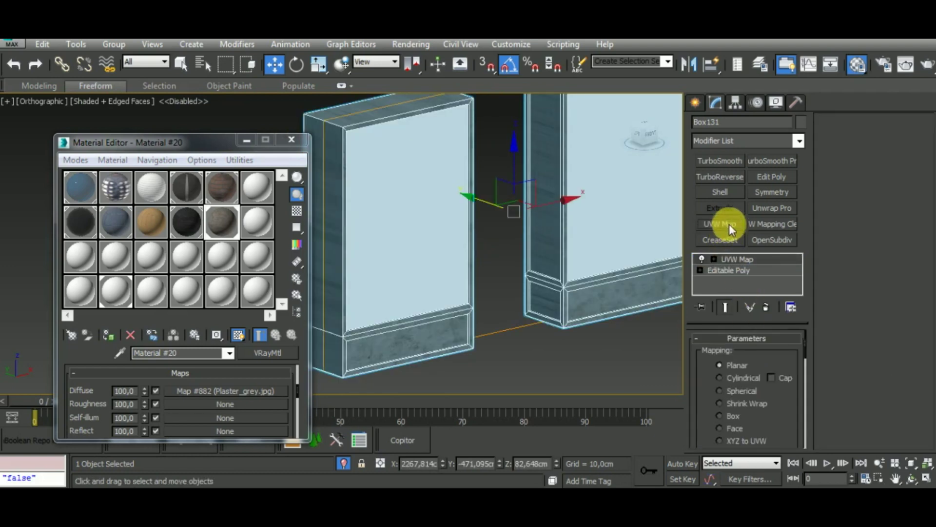
left_click(246, 141)
middle_click_drag(507, 373, 432, 361)
left_click(350, 458)
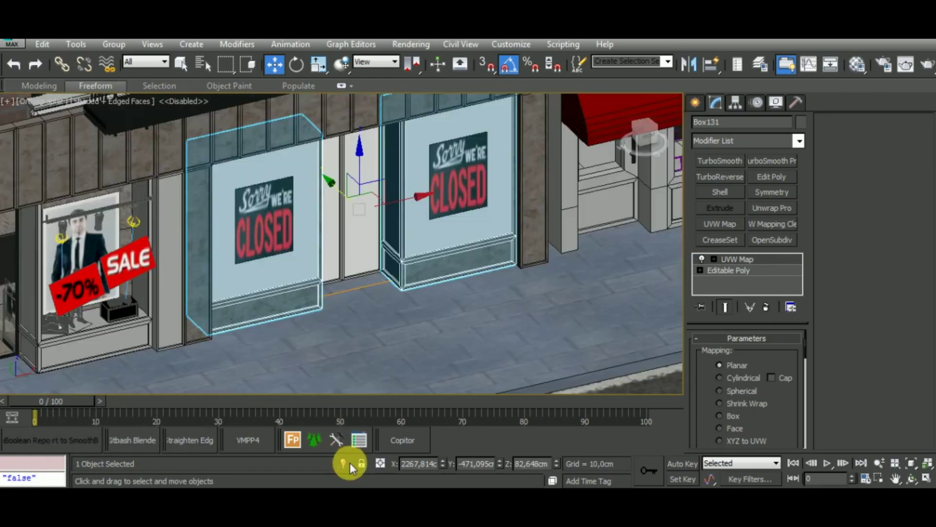
Step: Set the UVW mapping to Box with Width reduced to 164.705
left_click(733, 418)
mouse_move(552, 368)
middle_mouse_down("alt")
mouse_move(570, 360)
mouse_move(492, 362)
middle_mouse_up("alt")
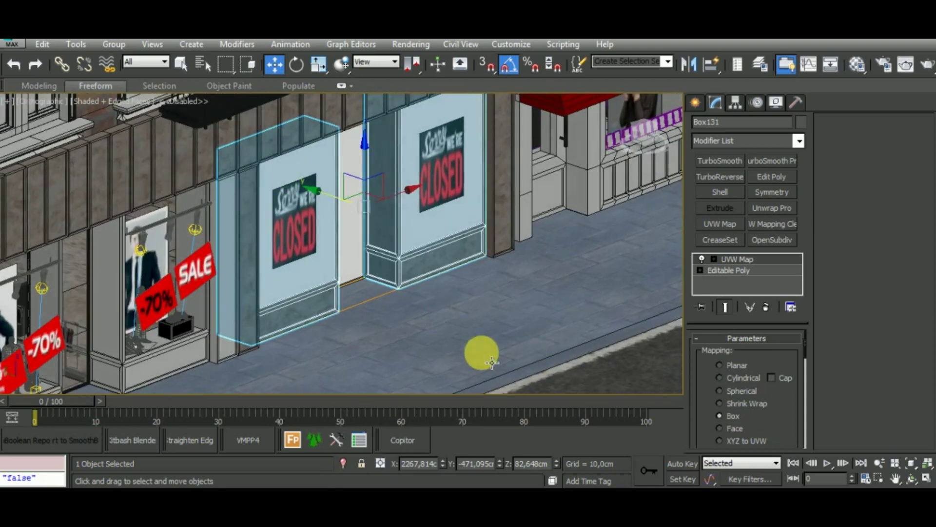
scroll(453, 351, "up", 1)
scroll(342, 332, "up", 3)
scroll(265, 325, "up", 3)
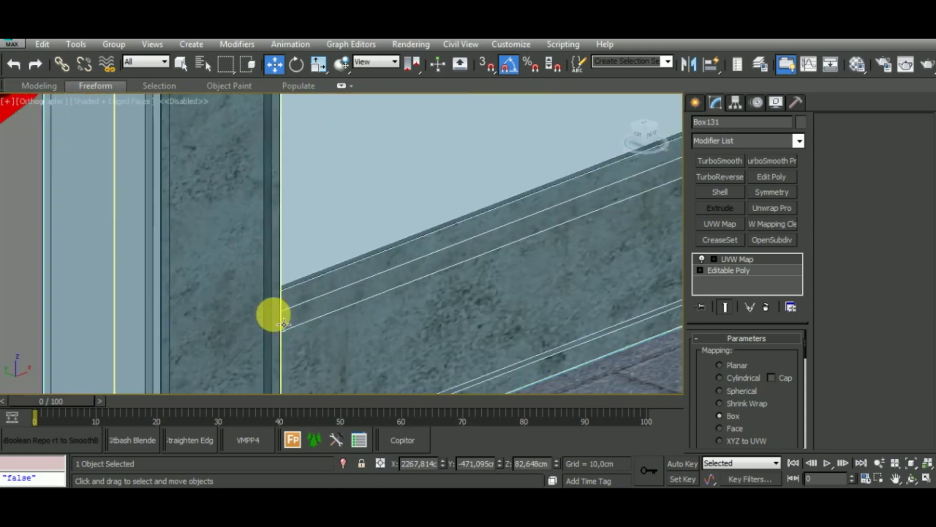
scroll(280, 312, "down", 6)
mouse_move(773, 414)
left_mouse_down()
mouse_move(777, 358)
mouse_move(775, 384)
mouse_move(773, 365)
left_mouse_up()
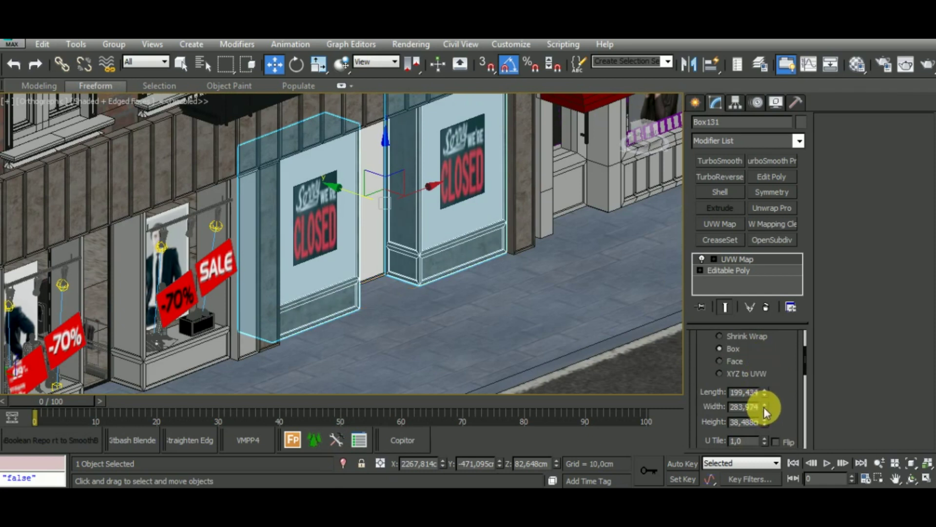
left_click_drag(764, 406, 779, 438)
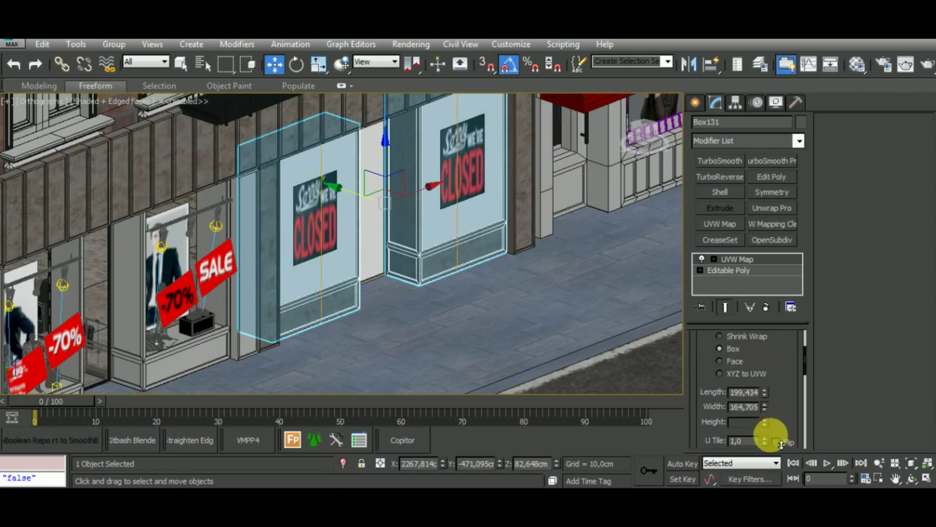
Step: Copy the UVW Map modifier and paste it onto the neighbouring shop-window box Box130
right_click(766, 258)
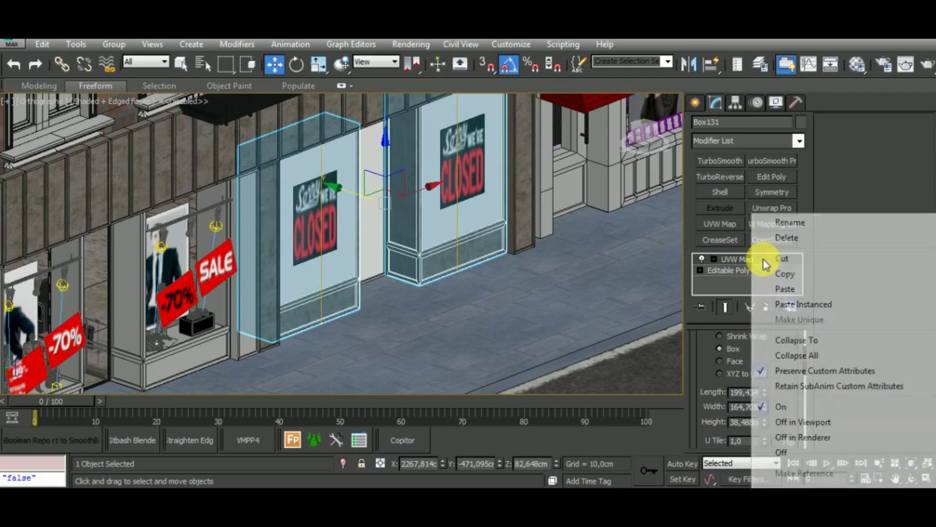
left_click(780, 274)
left_click(215, 351)
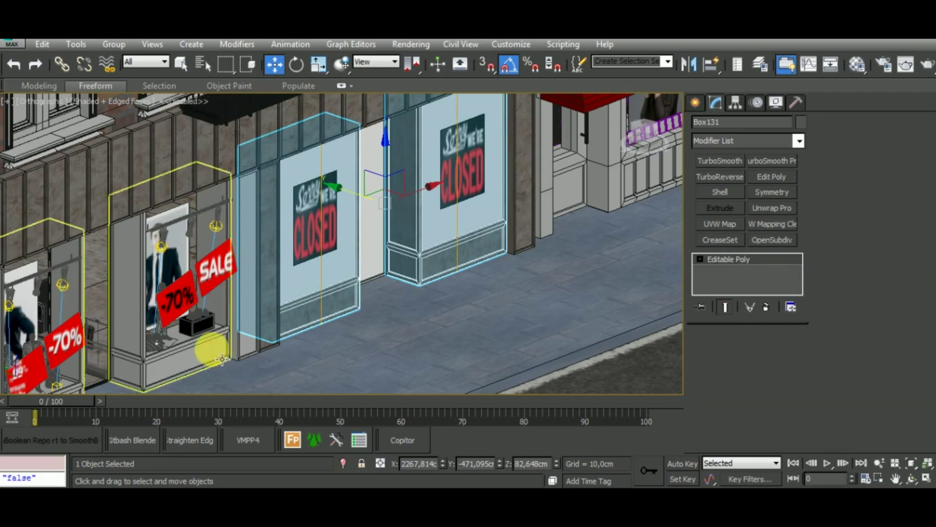
right_click(758, 265)
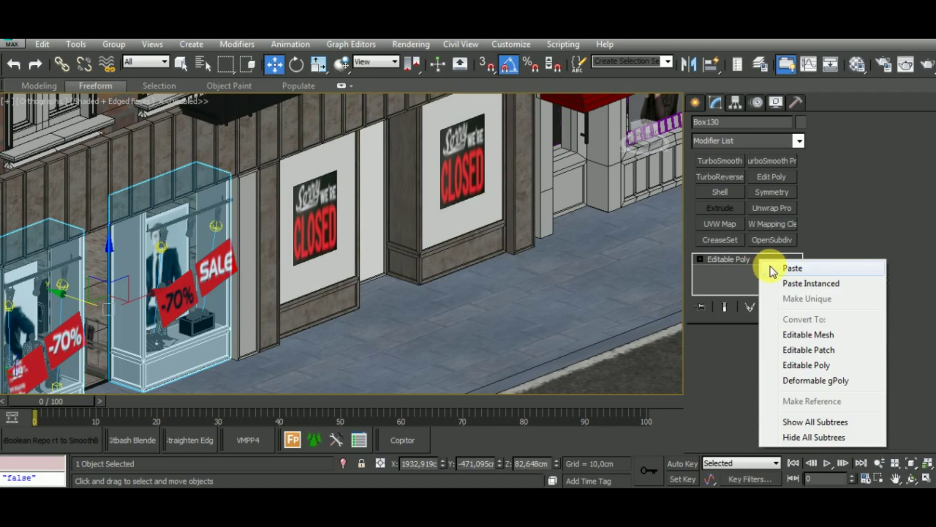
left_click(771, 267)
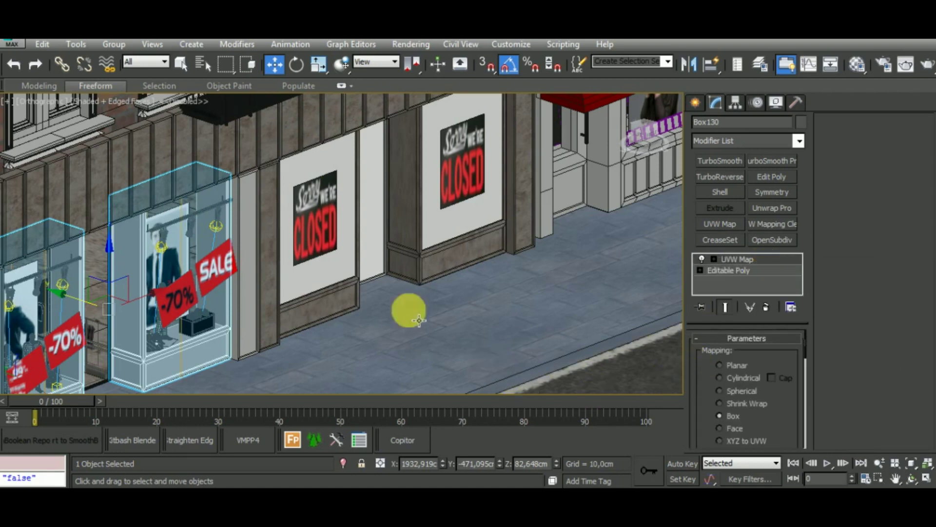
Step: Isolate the shop-window boxes and return to their Editable Poly level
key("m")
left_click_drag(214, 147, 637, 116)
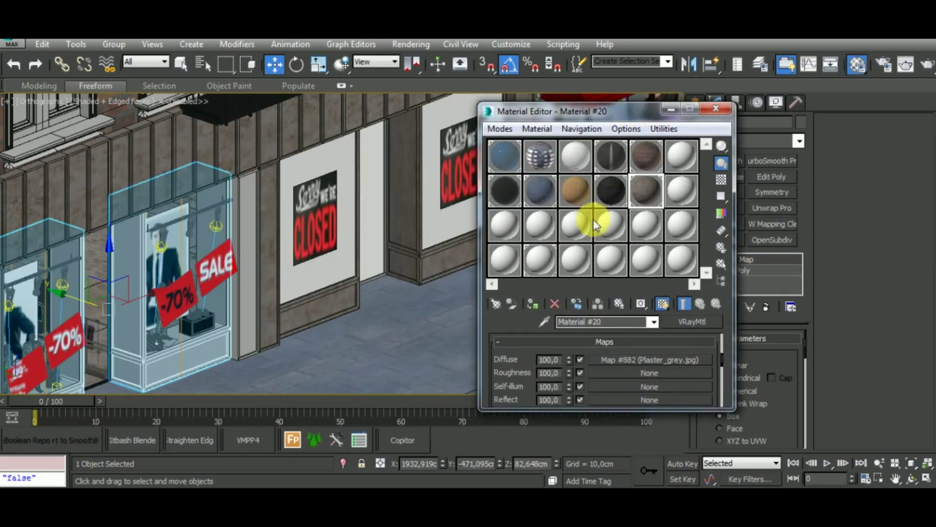
left_click(535, 307)
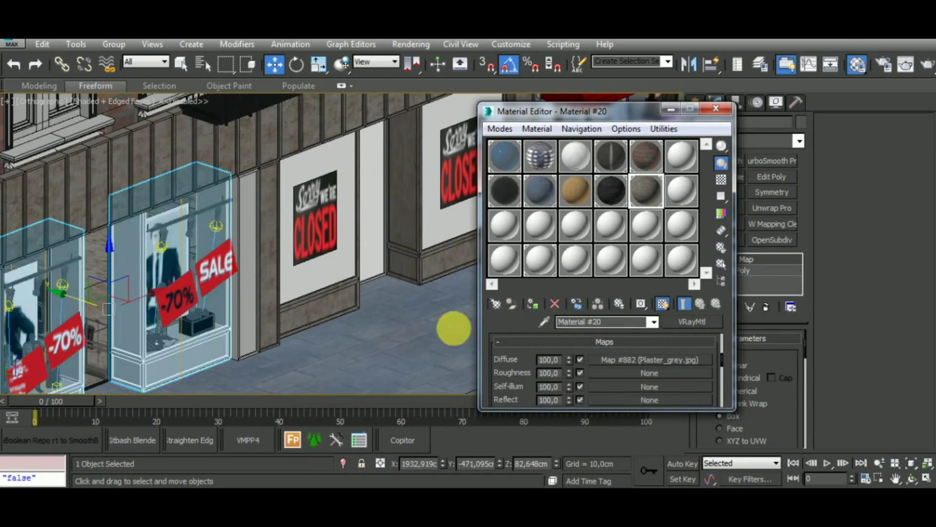
left_click(344, 462)
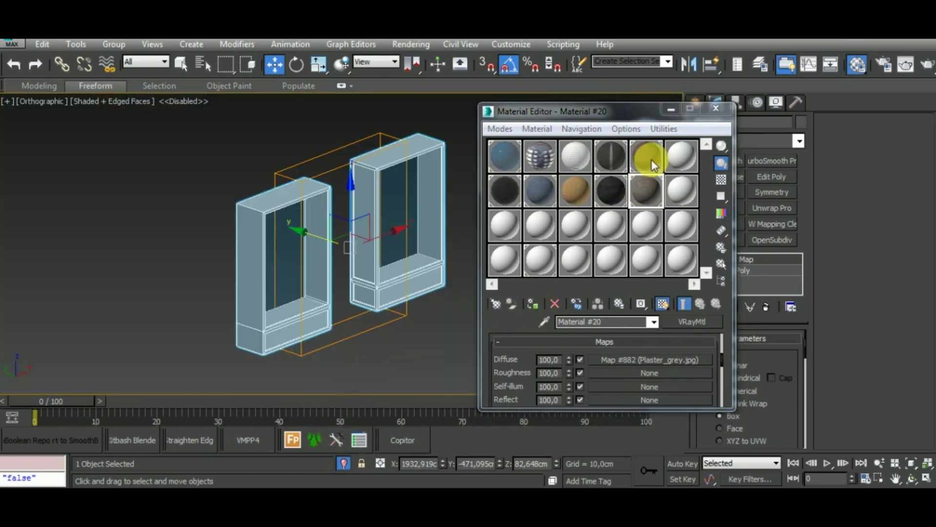
left_click(671, 109)
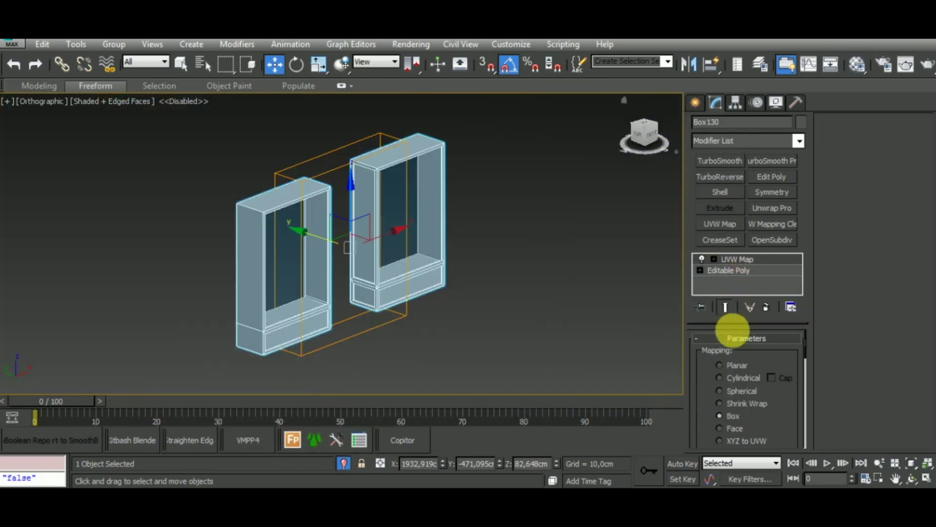
left_click(749, 270)
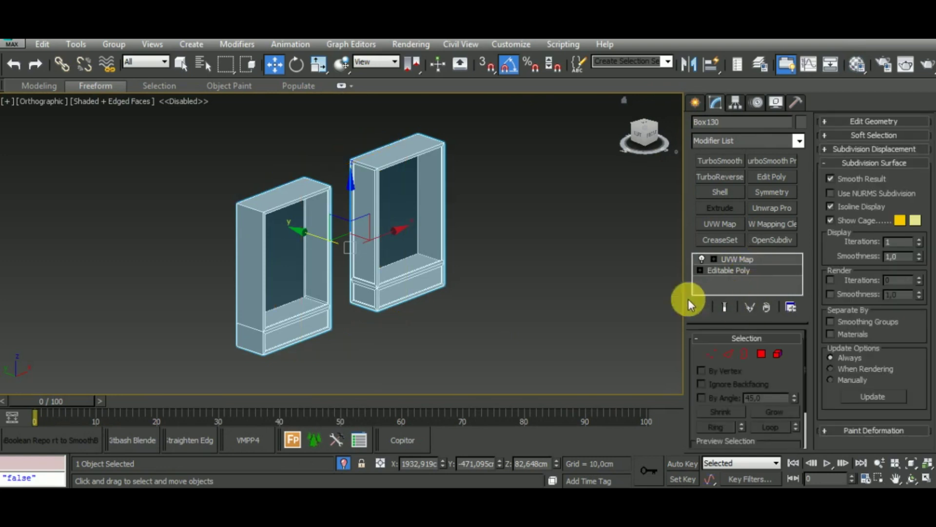
Step: Select the boxes' inner pane polygons and invert to get all other faces
key("4")
left_click(419, 232, "ctrl")
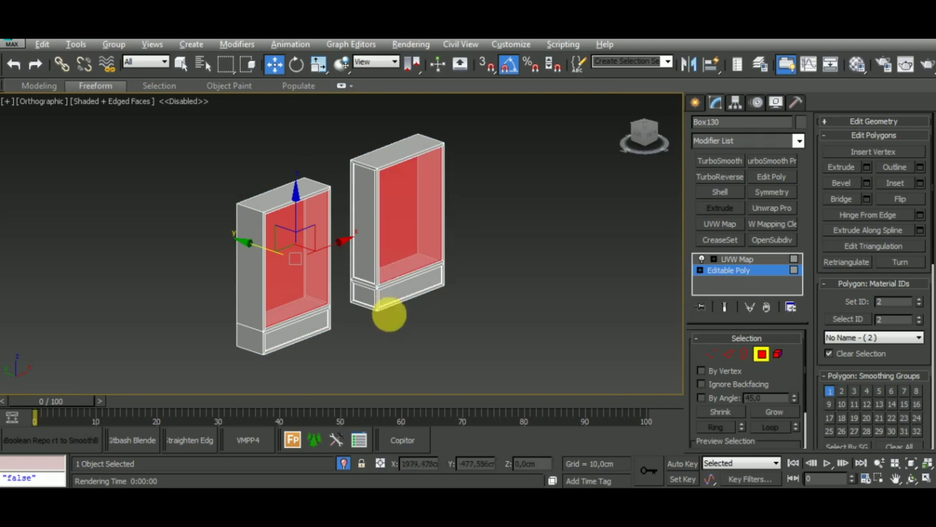
middle_click_drag(387, 314, 518, 324, "alt")
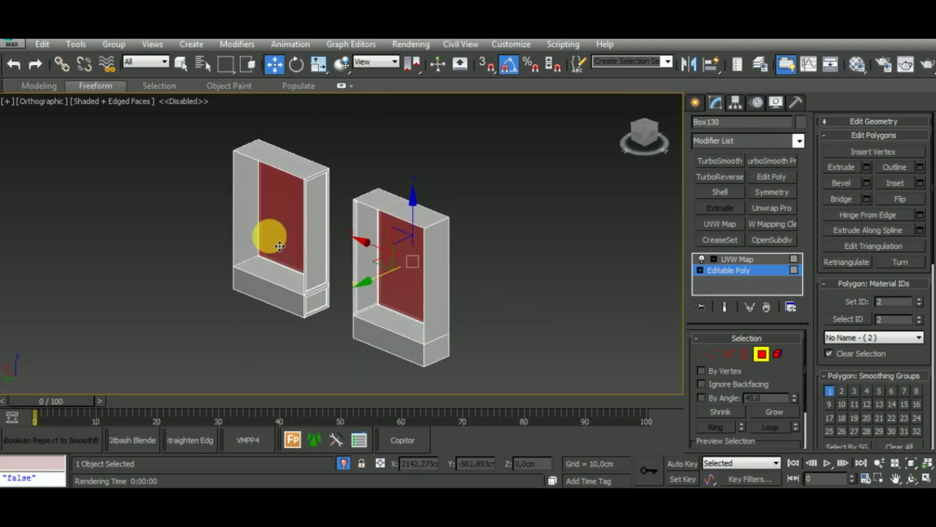
middle_click_drag(279, 246, 437, 307, "alt")
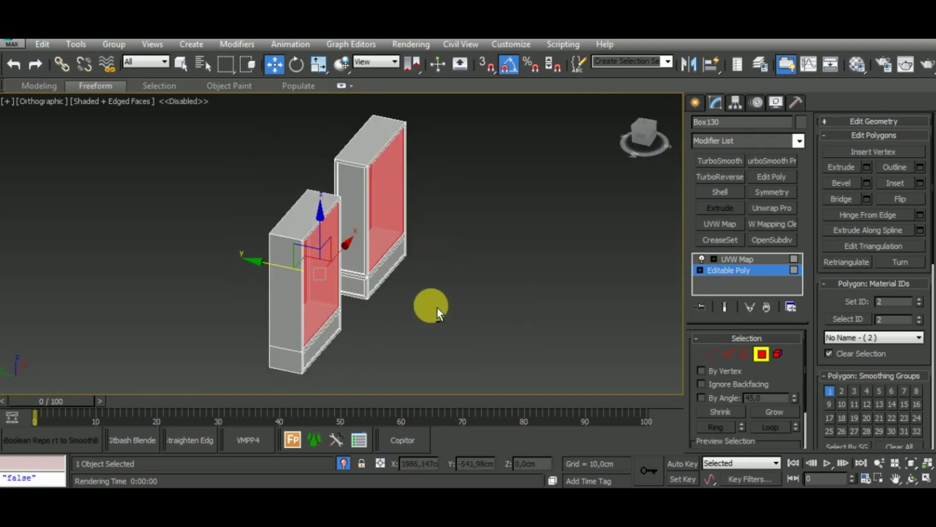
key("ctrl+i")
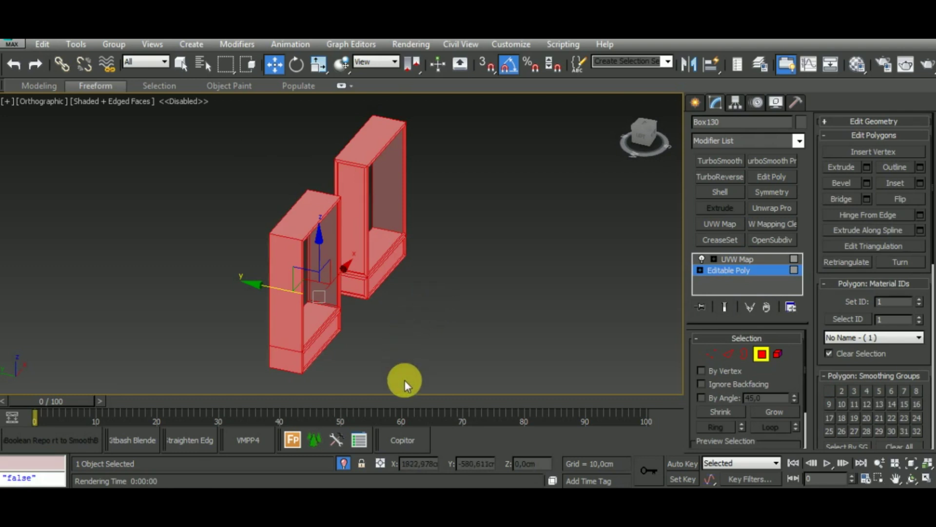
Step: Assign plaster Material #20 to those faces, exit polygon mode and restore the full scene
key("m")
left_click(532, 300)
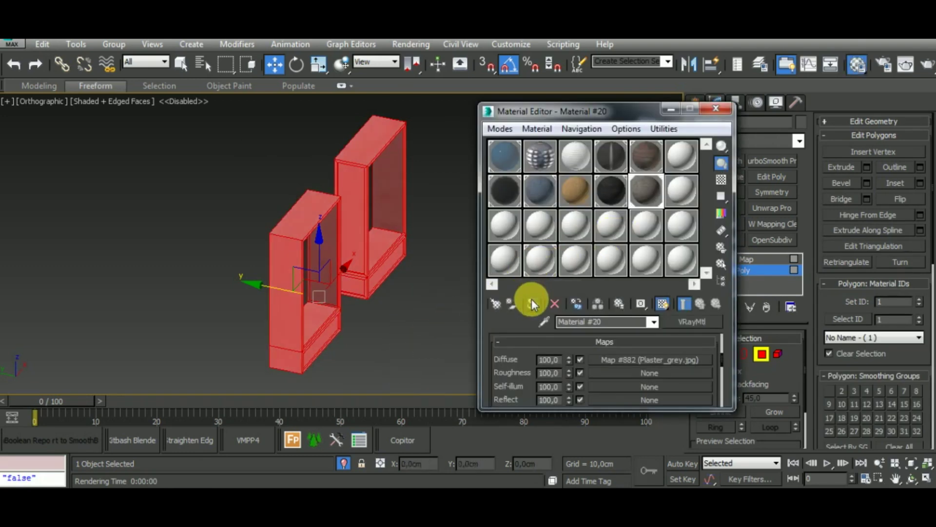
left_click(715, 113)
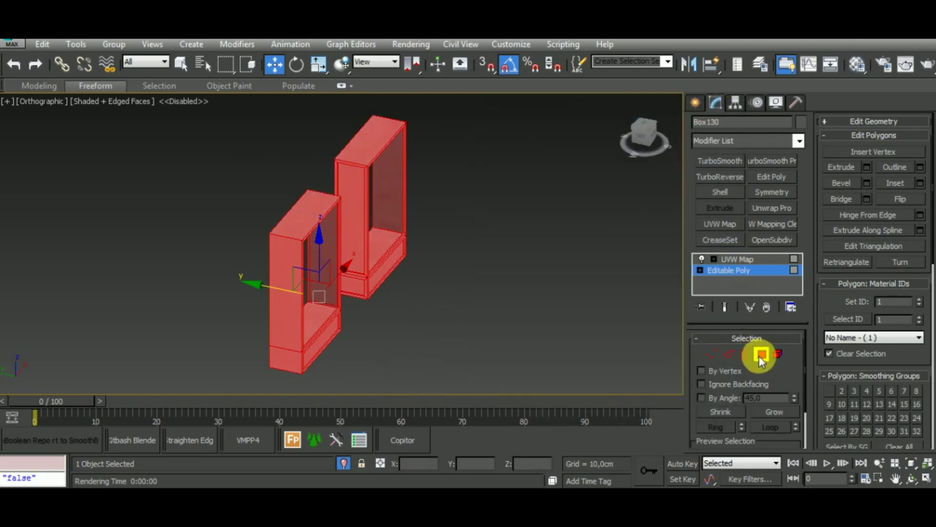
left_click(761, 355)
left_click(756, 259)
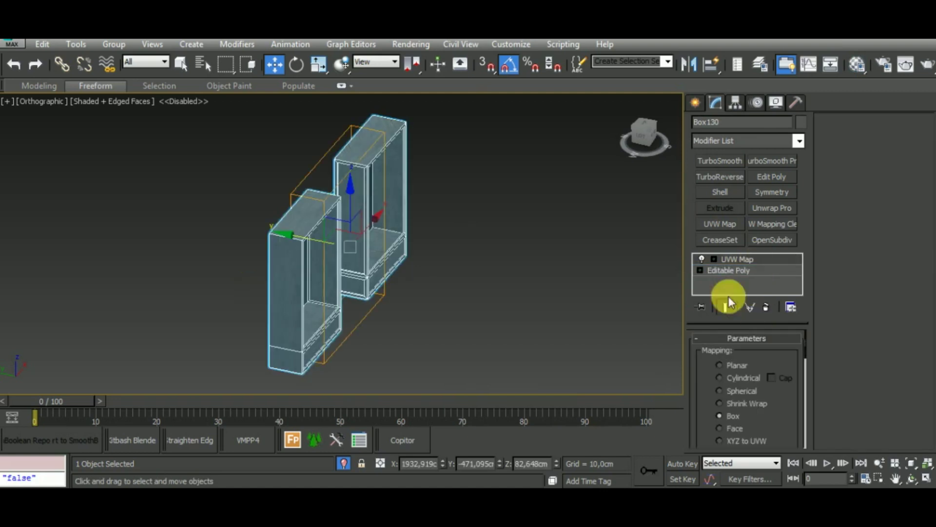
left_click(345, 464)
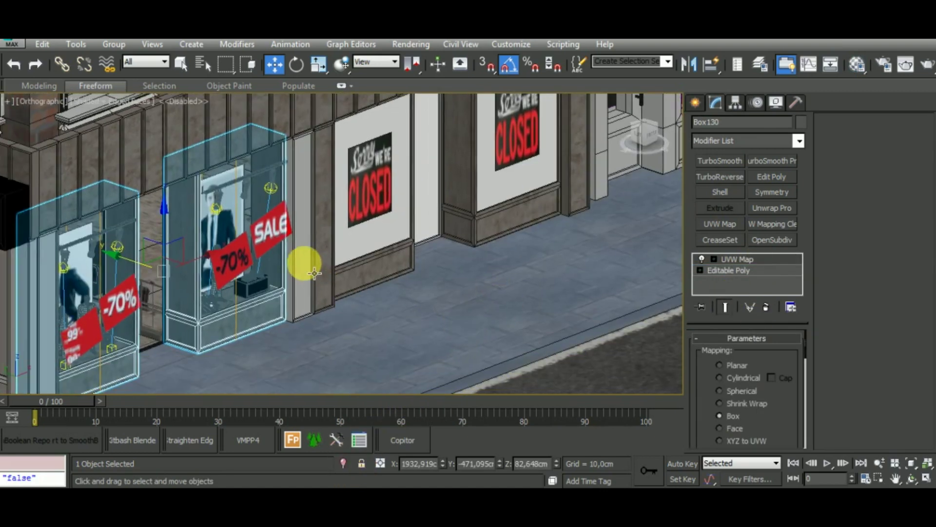
Step: Paste the box UVW map onto the storefront pillars and give them plaster Material #20
left_click(315, 273)
middle_click_drag(355, 323, 357, 301)
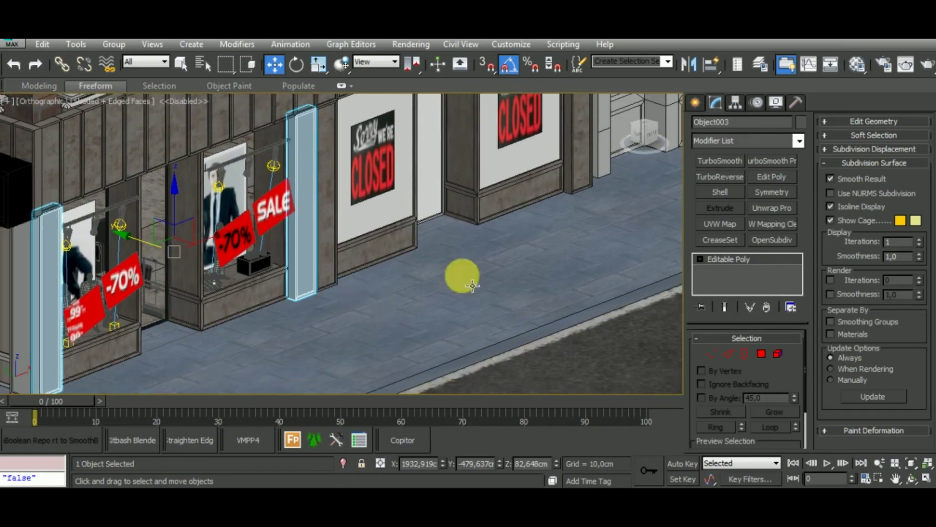
right_click(742, 258)
left_click(759, 265)
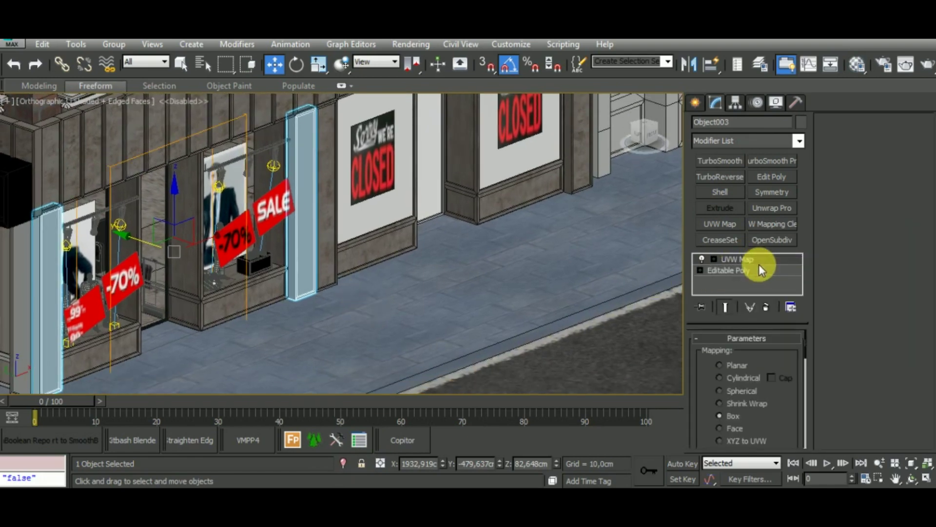
middle_click_drag(519, 293, 529, 266)
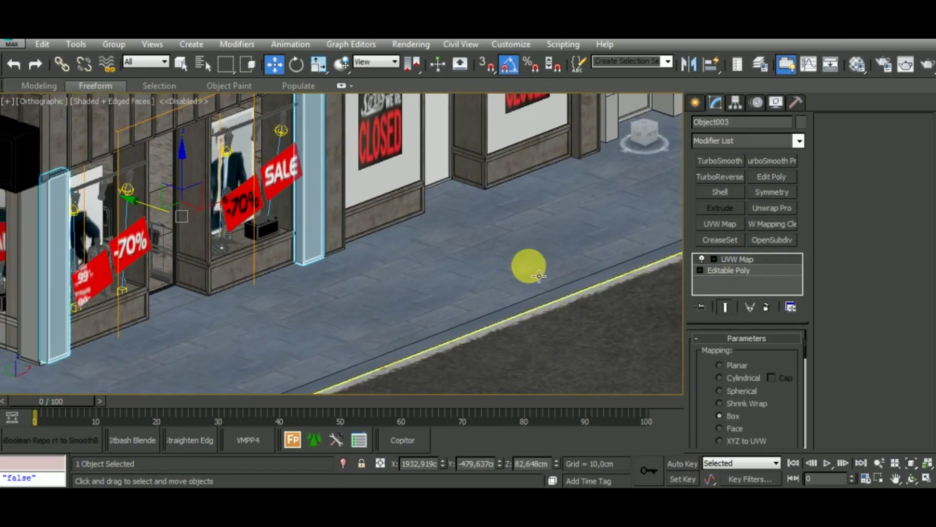
key("m")
left_click(537, 302)
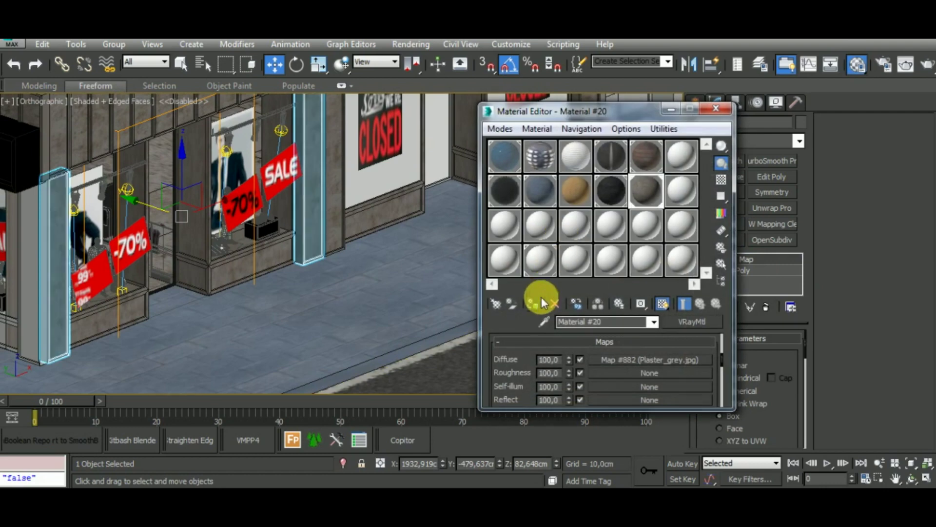
left_click(671, 108)
Step: Select Object009 and paste the box UVW map onto it
scroll(520, 271, "up", 2)
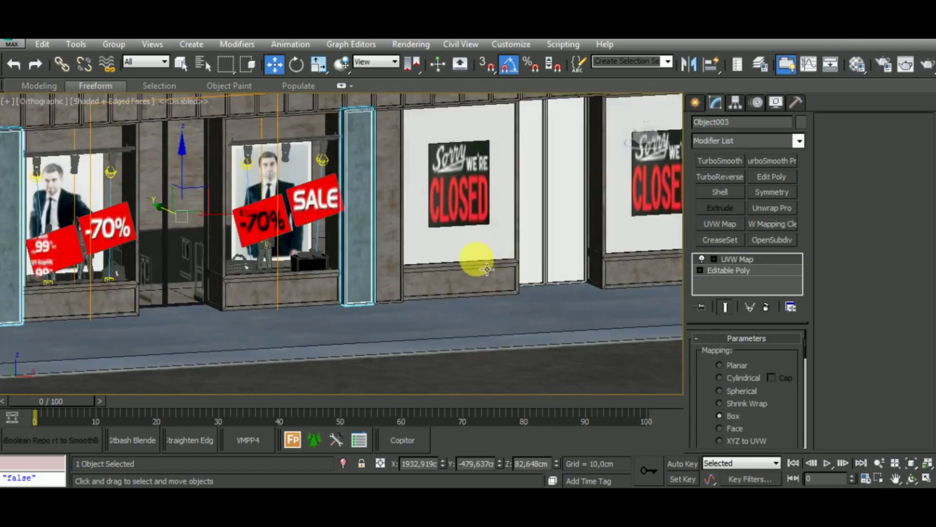
scroll(476, 257, "up", 1)
middle_click_drag(491, 274, 574, 265)
scroll(193, 257, "up", 2)
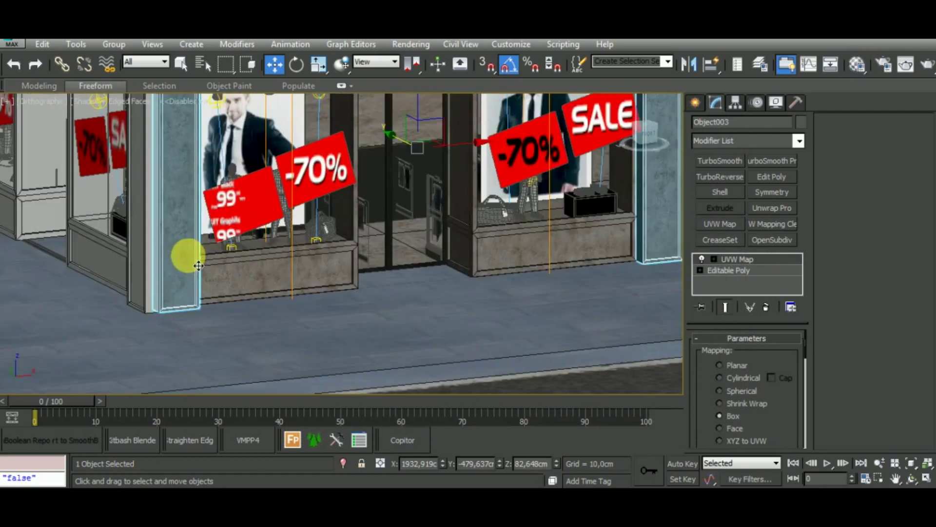
scroll(195, 261, "up", 3)
scroll(195, 264, "down", 5)
left_click(131, 265)
scroll(147, 265, "down", 2)
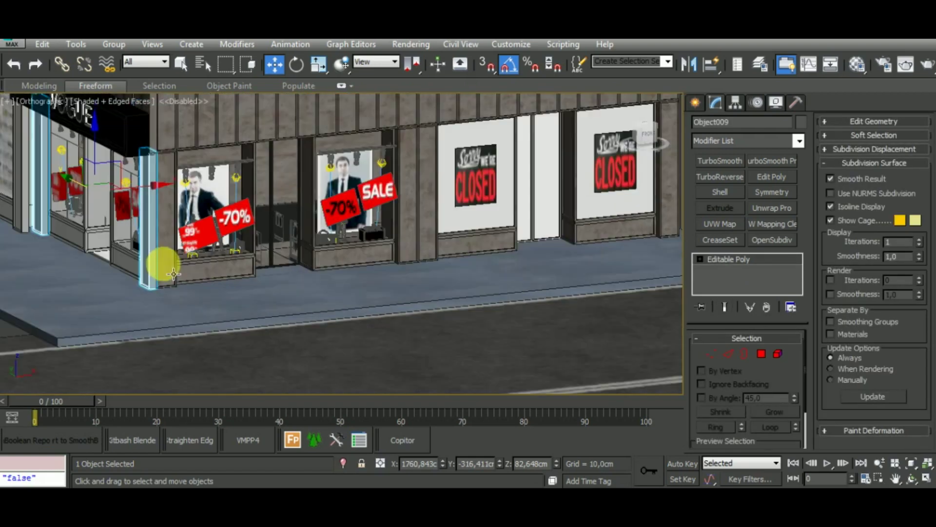
right_click(739, 259)
left_click(758, 266)
Step: Assign plaster Material #20 to Object009 and select the VOGUE shop-window frames
scroll(393, 292, "up", 2)
mouse_move(303, 278)
middle_mouse_down("alt")
mouse_move(393, 293)
mouse_move(475, 330)
middle_mouse_up("alt")
key("m")
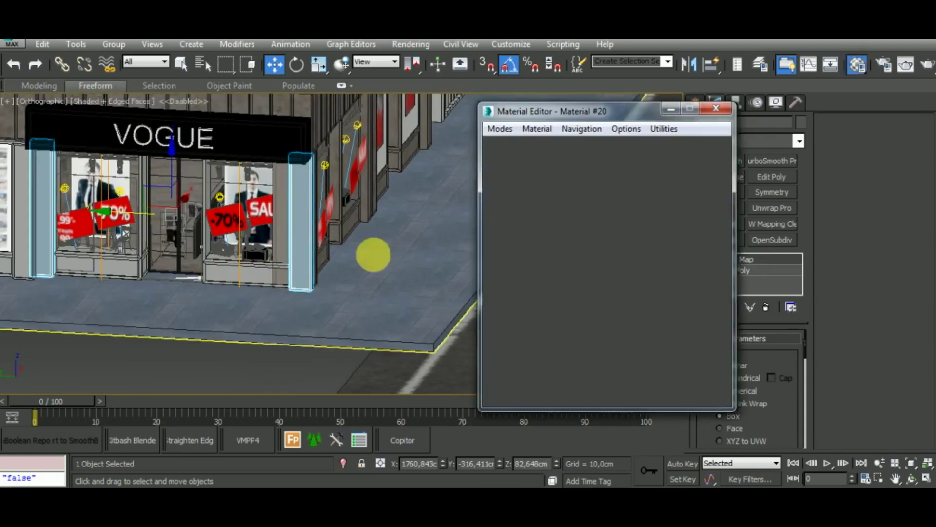
left_click(540, 298)
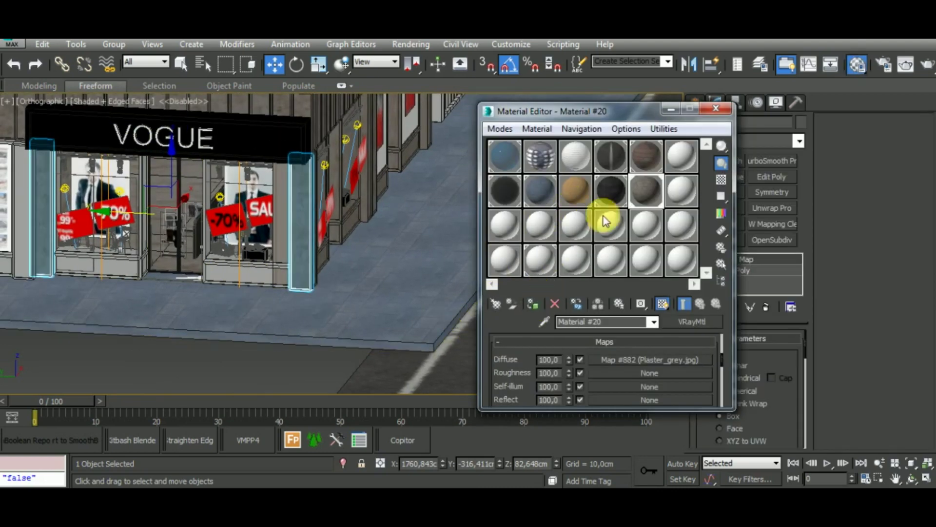
left_click(668, 113)
middle_click_drag(267, 297, 320, 298)
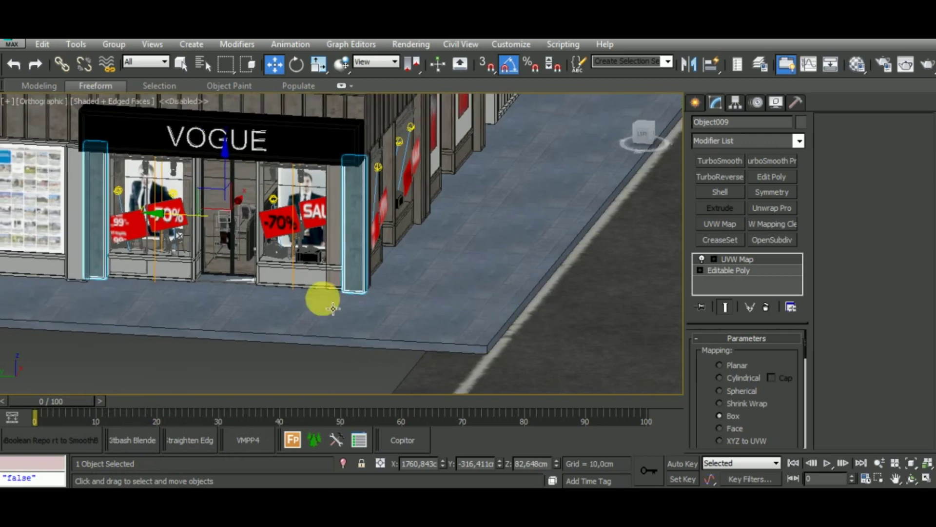
left_click(279, 285)
Step: Isolate the VOGUE window frames Box610 and select every face except the glass panes
left_click(344, 463)
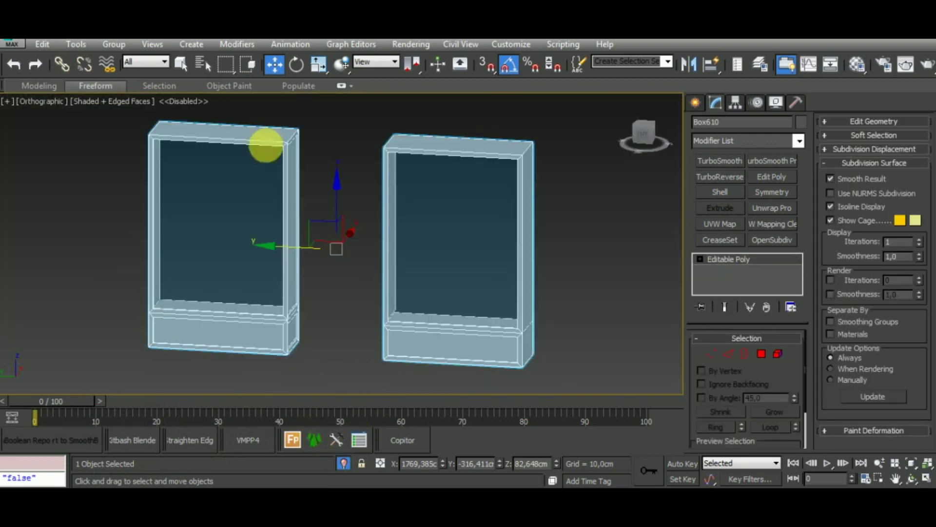
left_click(761, 352)
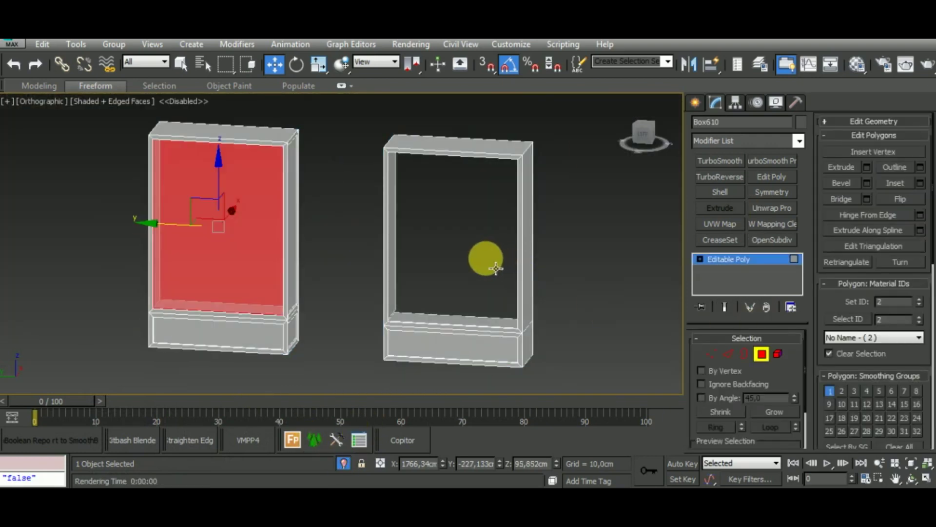
left_click(496, 268, "ctrl")
mouse_move(580, 273)
middle_mouse_down("alt")
mouse_move(420, 263)
mouse_move(445, 284)
middle_mouse_up("alt")
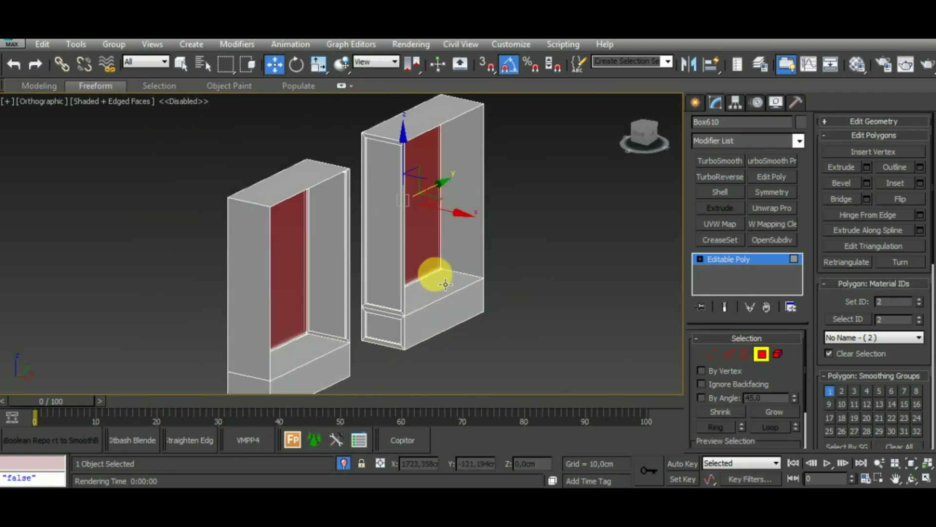
key("ctrl+i")
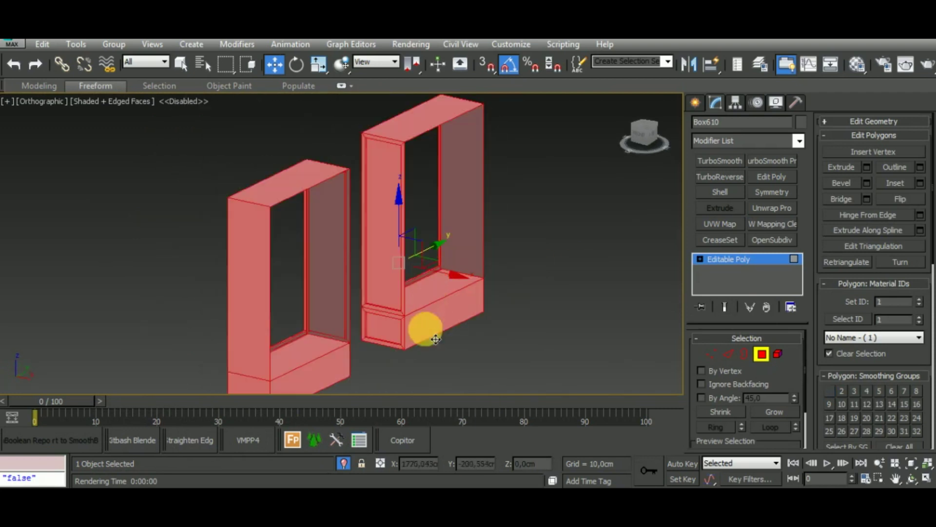
middle_click_drag(443, 377, 617, 382, "alt")
Step: Assign plaster Material #20 to the frame faces and restore the full street scene
key("m")
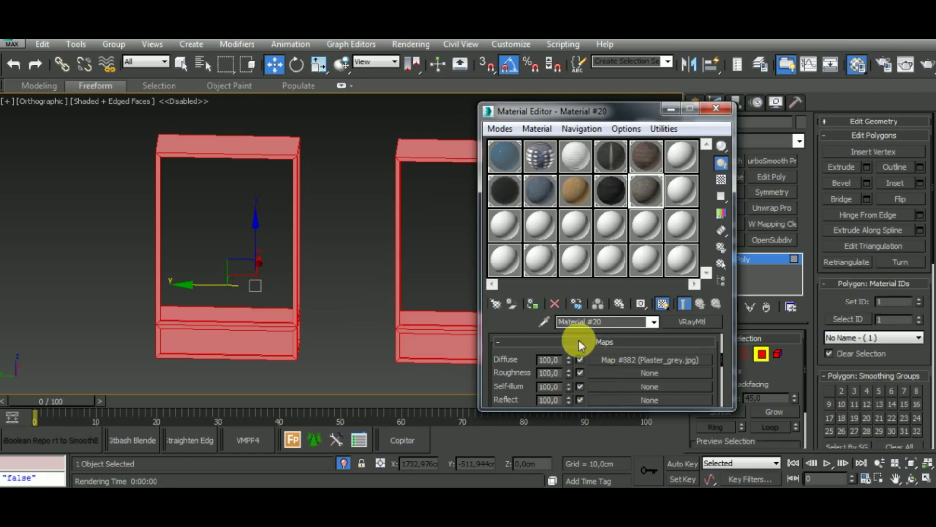
left_click(536, 308)
left_click(670, 110)
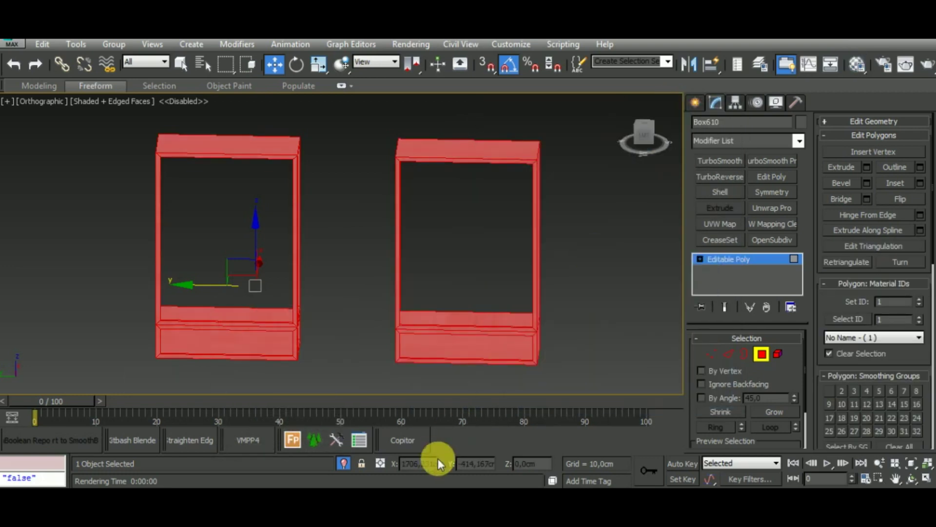
left_click(341, 463)
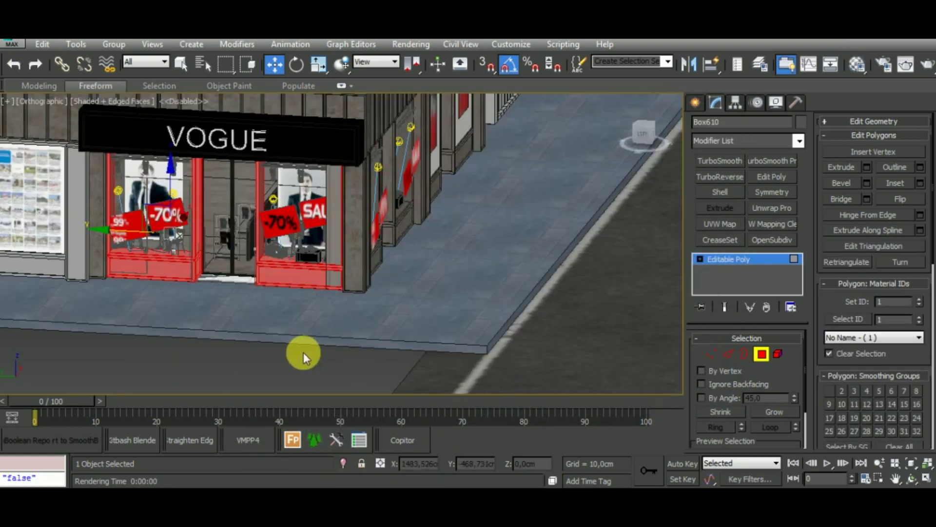
middle_click_drag(303, 352, 505, 366)
left_click(761, 354)
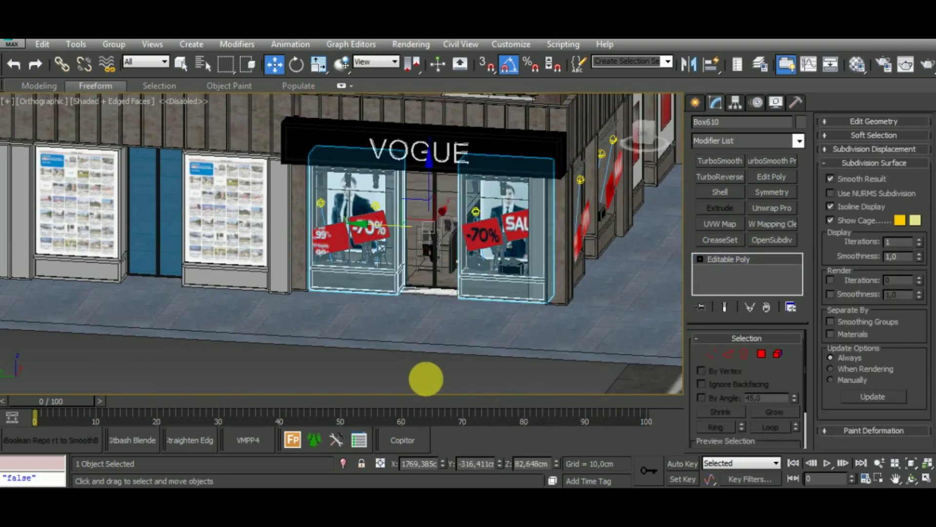
middle_click_drag(425, 378, 432, 390)
scroll(549, 314, "up", 5)
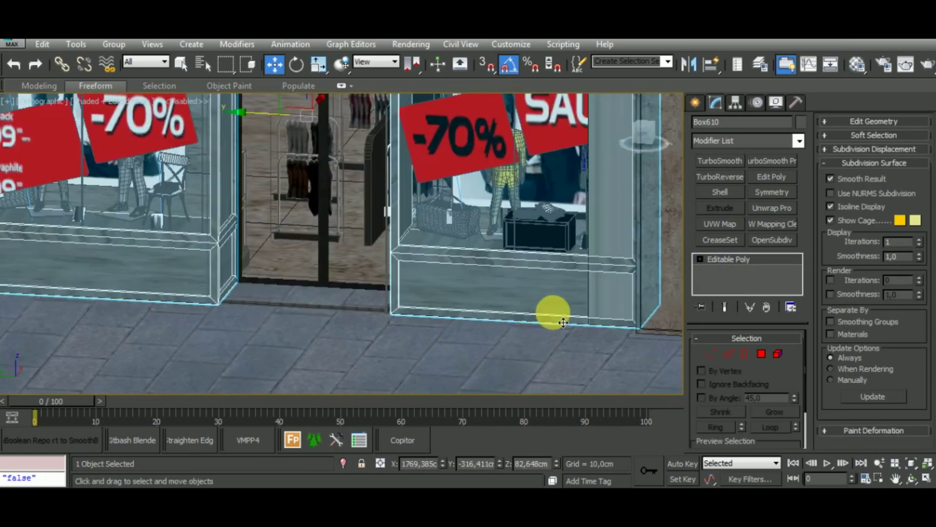
scroll(563, 322, "up", 3)
scroll(563, 322, "down", 3)
scroll(563, 322, "down", 2)
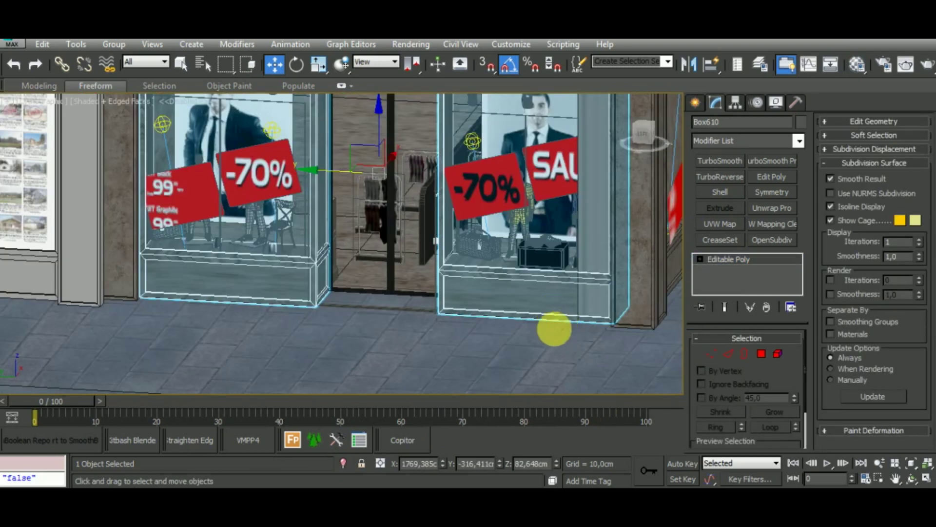
scroll(554, 329, "down", 5)
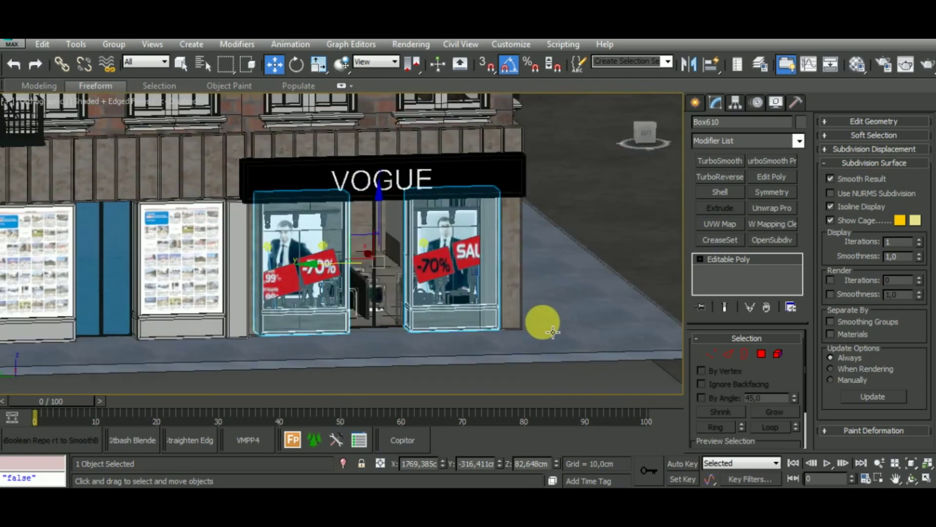
scroll(495, 312, "up", 2)
scroll(495, 311, "up", 2)
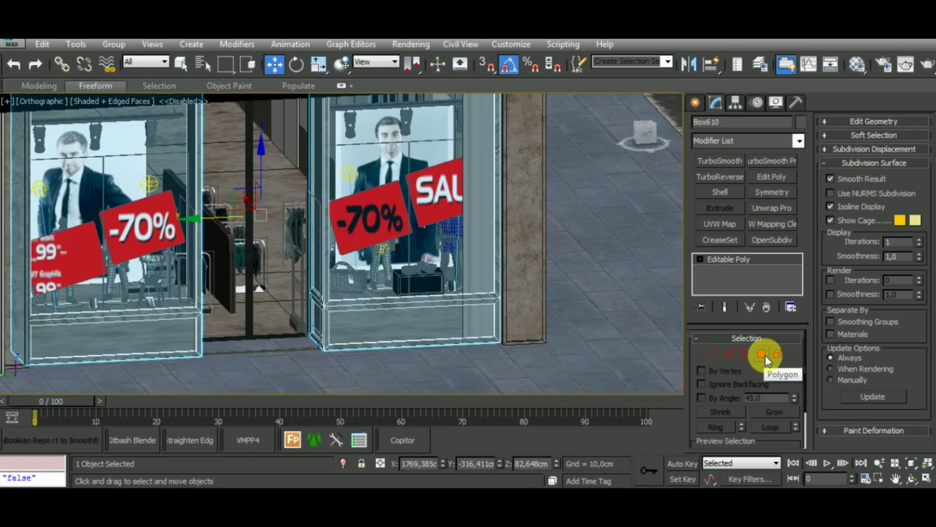
left_click(765, 361)
left_click(489, 331)
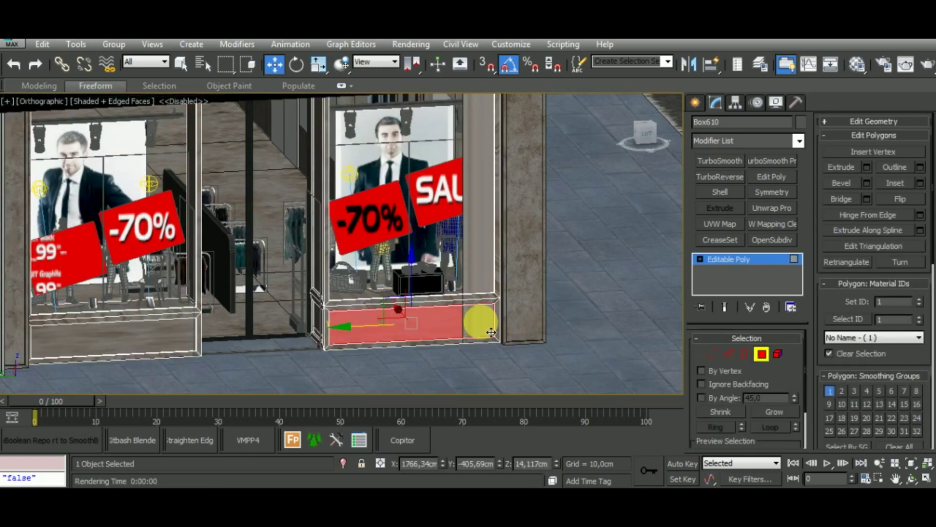
mouse_move(494, 326)
middle_mouse_down("alt")
mouse_move(451, 335)
mouse_move(527, 309)
mouse_move(546, 328)
middle_mouse_up("alt")
left_click(754, 360)
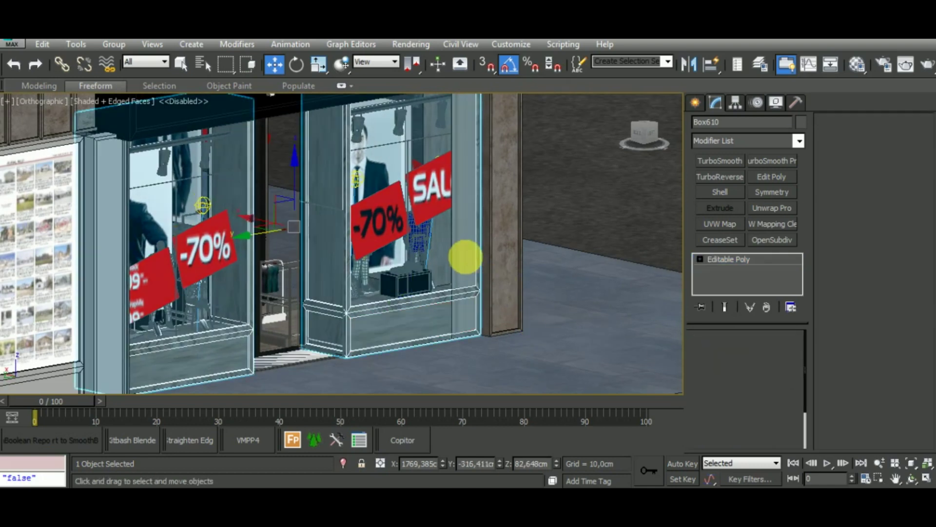
left_click(459, 250)
Step: Move the SALE sign's vertices right so it shows fully beside the -70% sign
left_click_drag(522, 313, 636, 340)
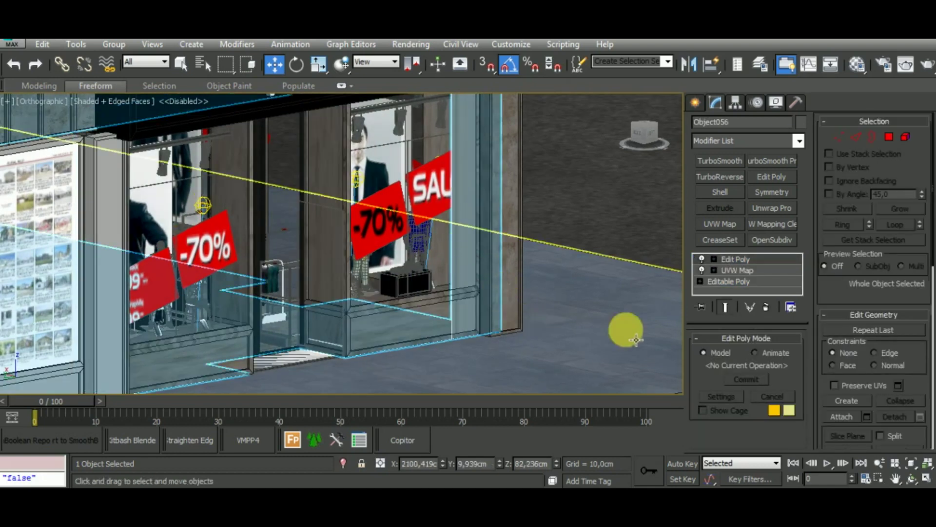
left_click(839, 137)
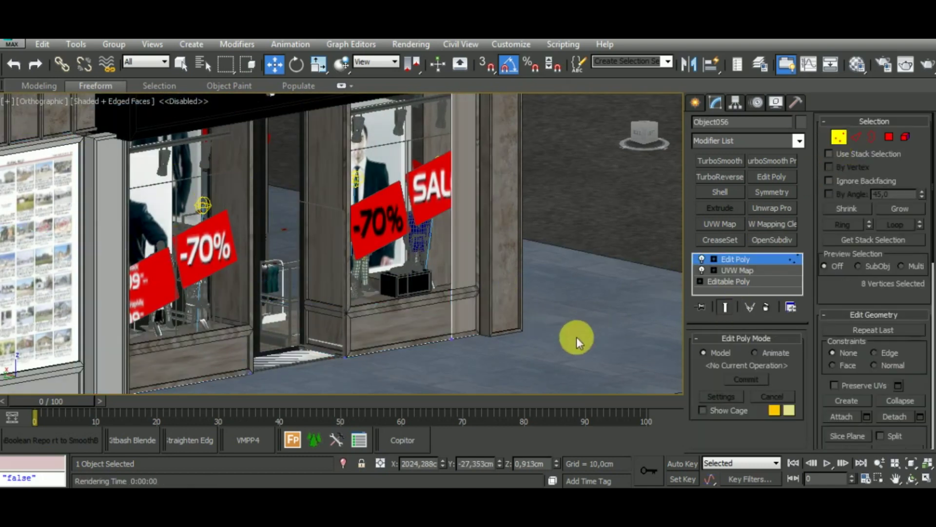
scroll(576, 337, "down", 4)
middle_click_drag(513, 332, 483, 378, "alt")
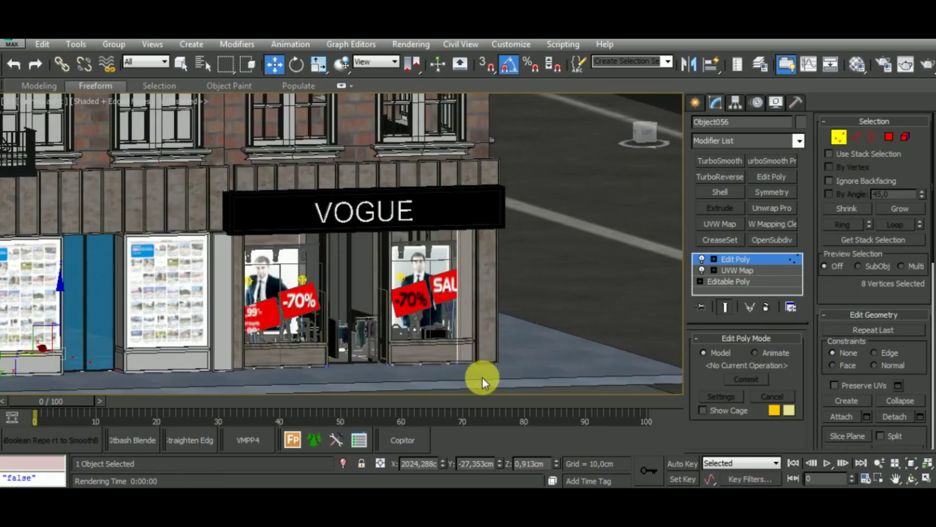
mouse_move(461, 351)
left_mouse_down()
mouse_move(437, 194)
mouse_move(449, 194)
left_mouse_up()
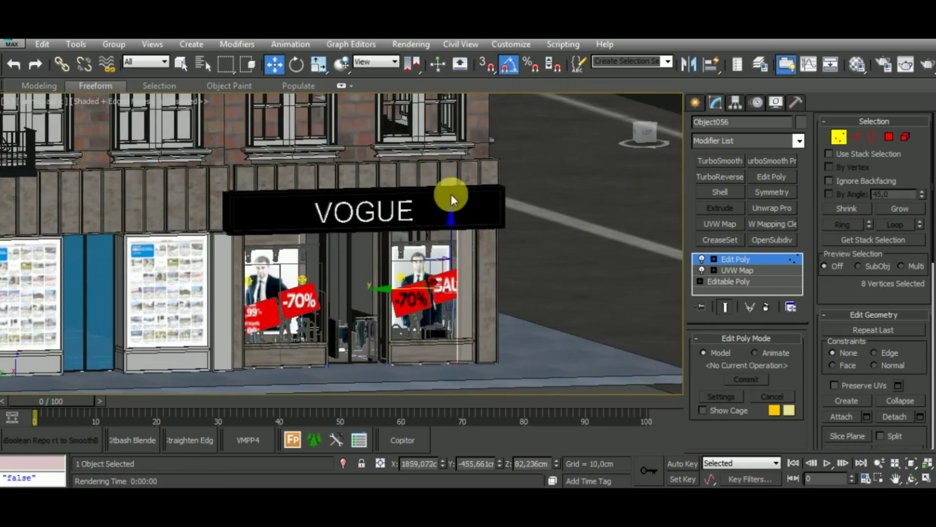
left_click_drag(413, 296, 430, 296)
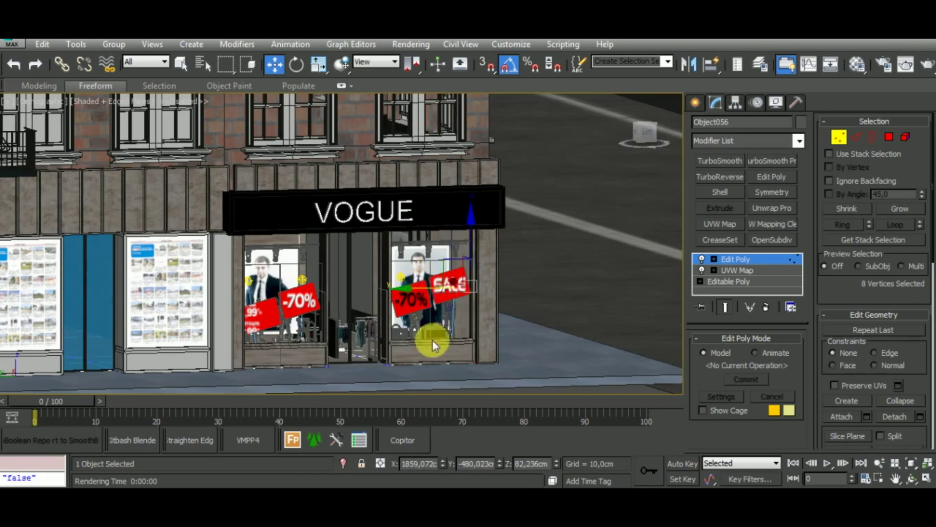
middle_click_drag(433, 341, 516, 297)
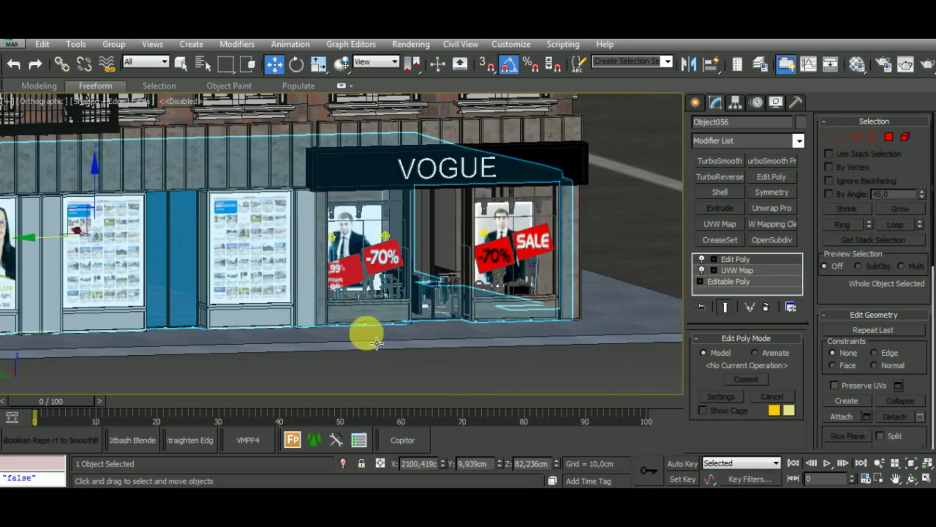
middle_click_drag(365, 330, 433, 328)
left_click(365, 326)
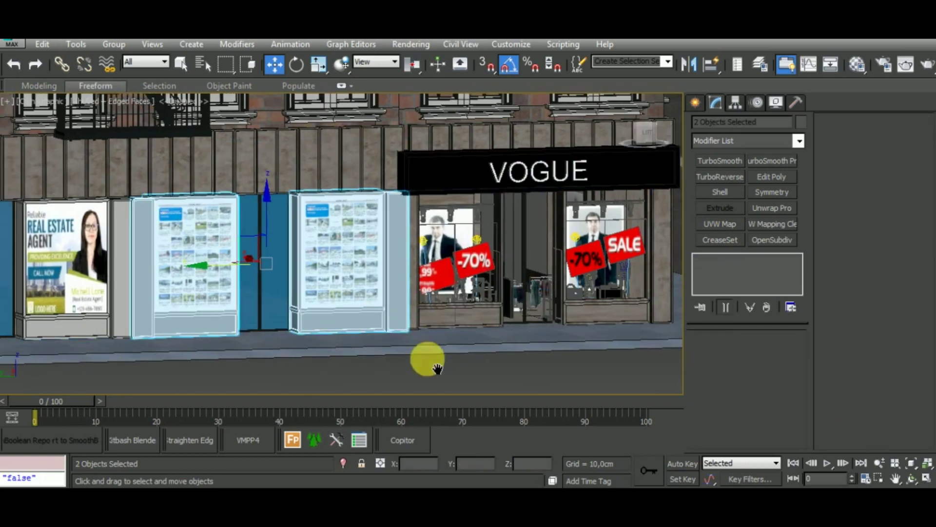
Step: Give the poster panels left of the VOGUE shop the grey plaster Material #20 (Plaster_grey)
middle_click_drag(388, 317, 310, 324)
left_click(257, 314, "ctrl")
left_click(308, 312, "ctrl")
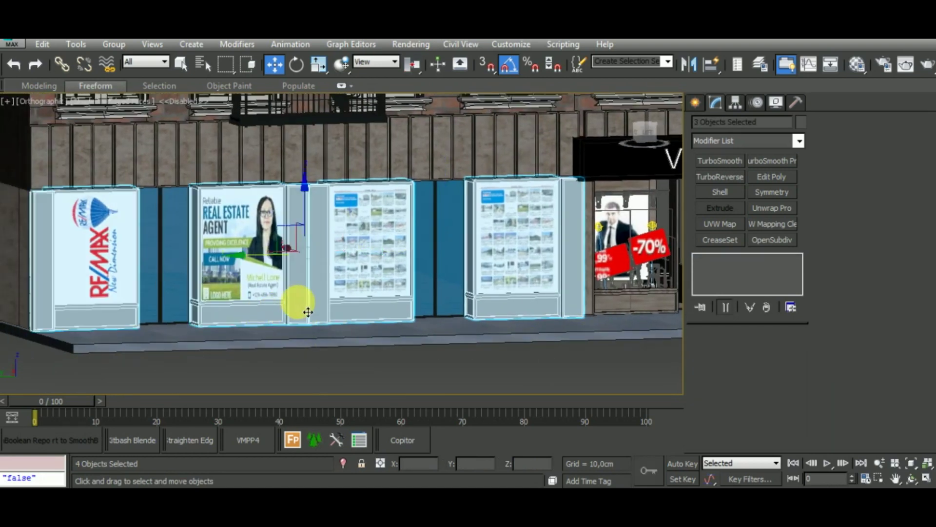
key("m")
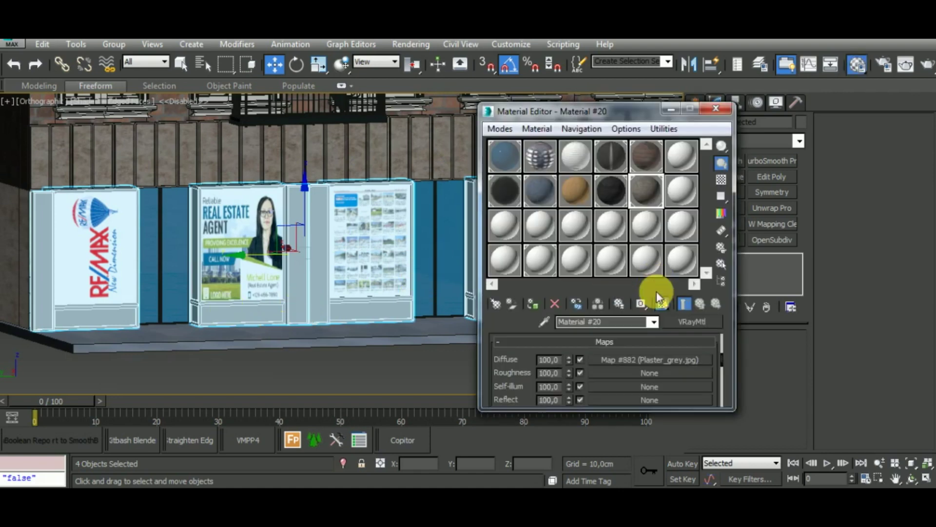
left_click(533, 306)
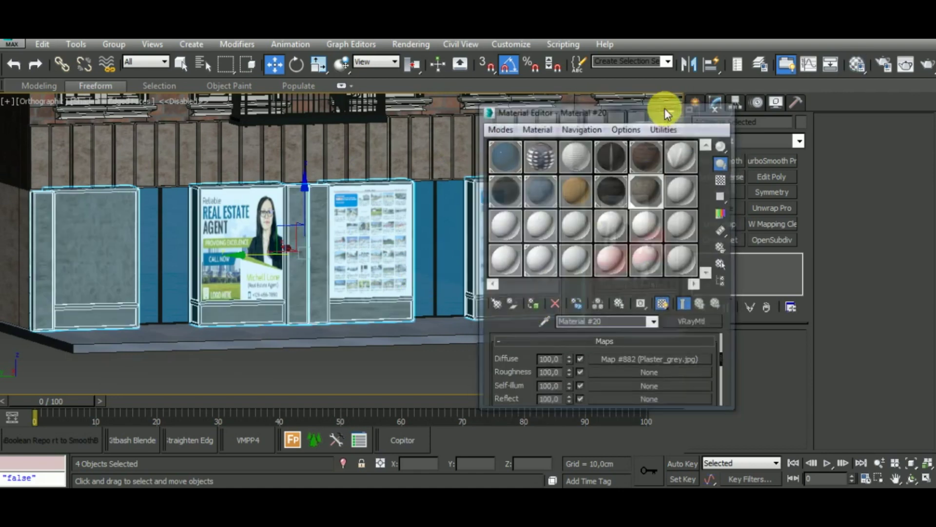
left_click(716, 109)
mouse_move(585, 352)
middle_mouse_down()
mouse_move(478, 386)
mouse_move(363, 362)
middle_mouse_up()
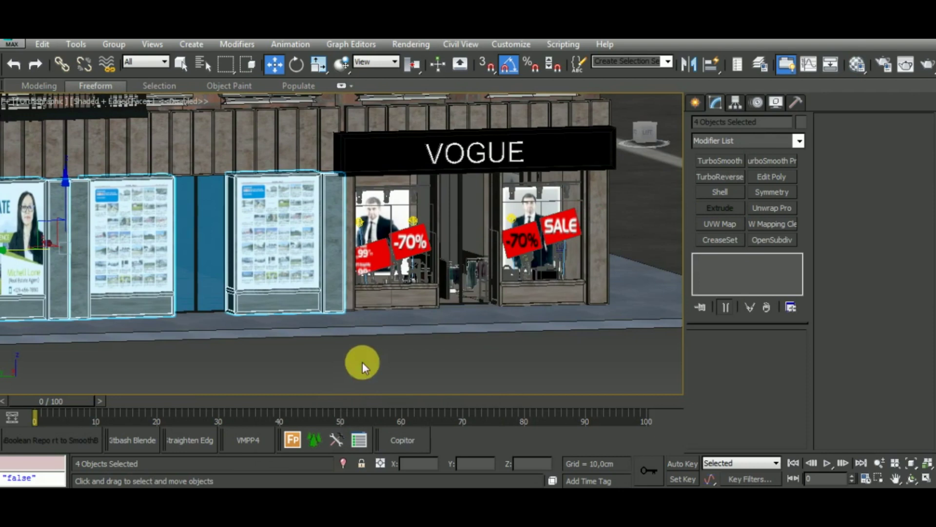
left_click(540, 298)
mouse_move(571, 299)
middle_mouse_down("alt")
mouse_move(561, 369)
mouse_move(577, 304)
middle_mouse_up("alt")
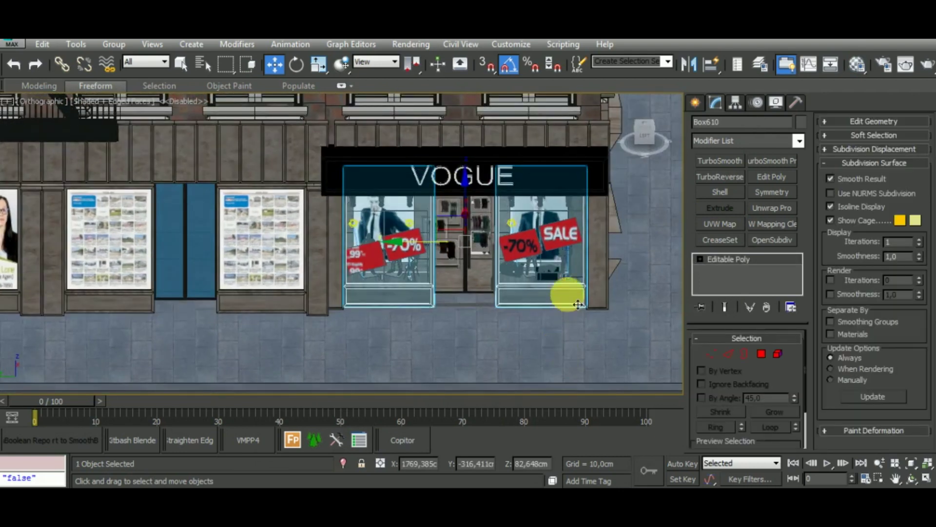
Step: Add a UVW Map modifier to the shop windows Box610 and paste it onto the two poster boxes
scroll(568, 294, "up", 3)
scroll(568, 295, "up", 3)
scroll(568, 295, "down", 3)
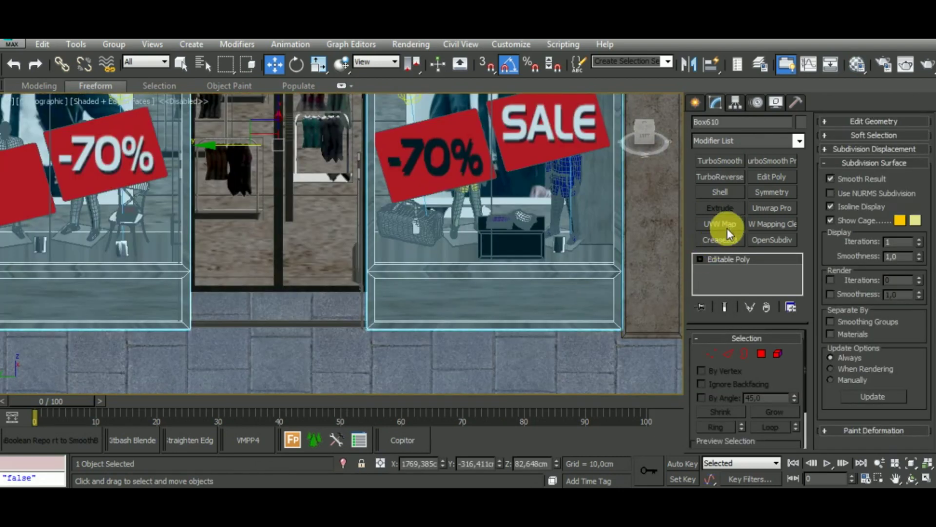
right_click(754, 261)
left_click(720, 223)
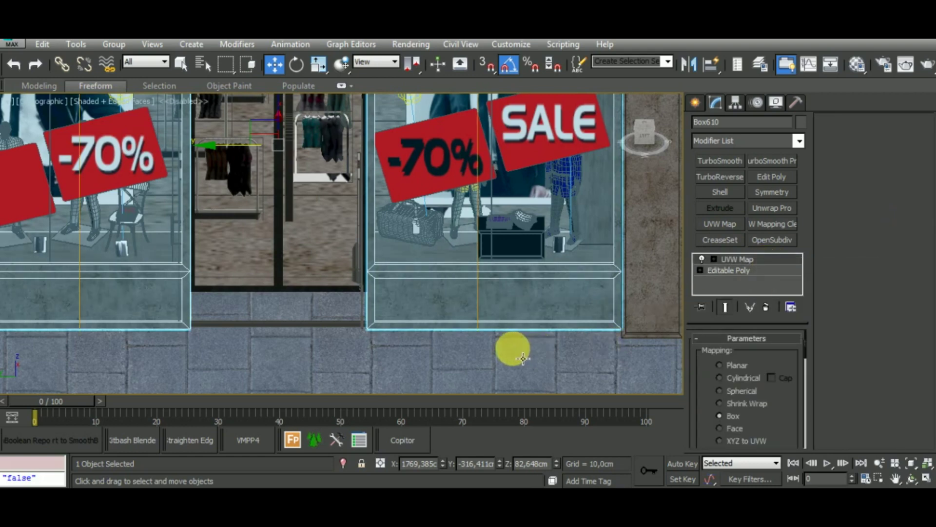
middle_click_drag(512, 347, 544, 334)
scroll(544, 333, "down", 5)
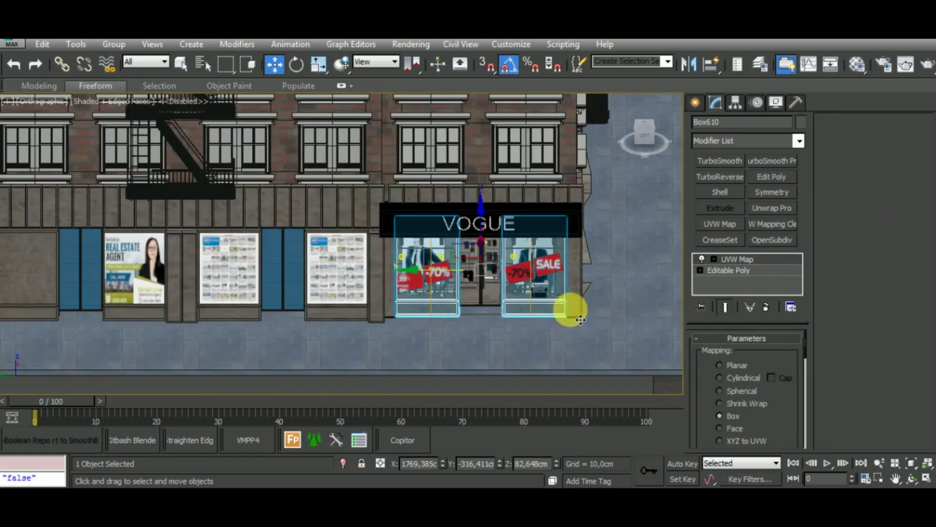
left_click(341, 318)
right_click(734, 260)
left_click(754, 268)
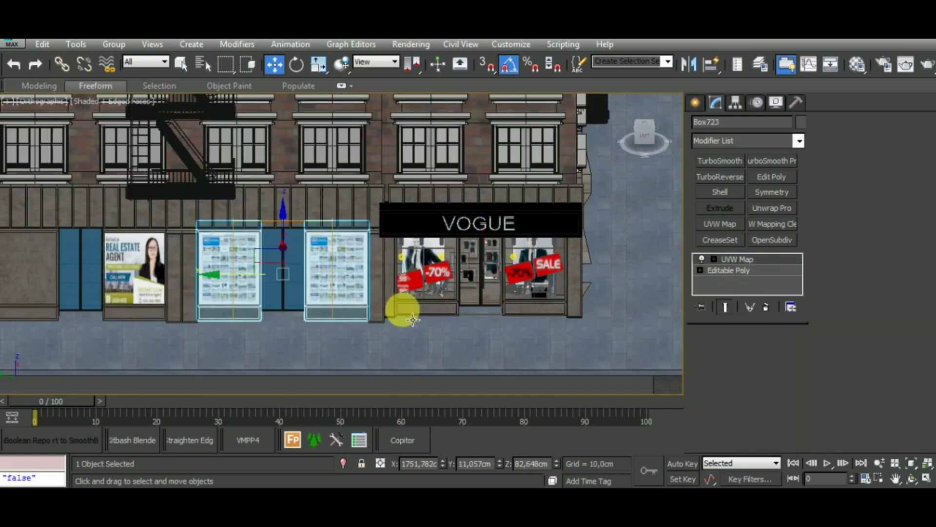
Step: Paste the UVW Map modifier onto both thin window frames
left_click(380, 314)
right_click(763, 258)
left_click(774, 267)
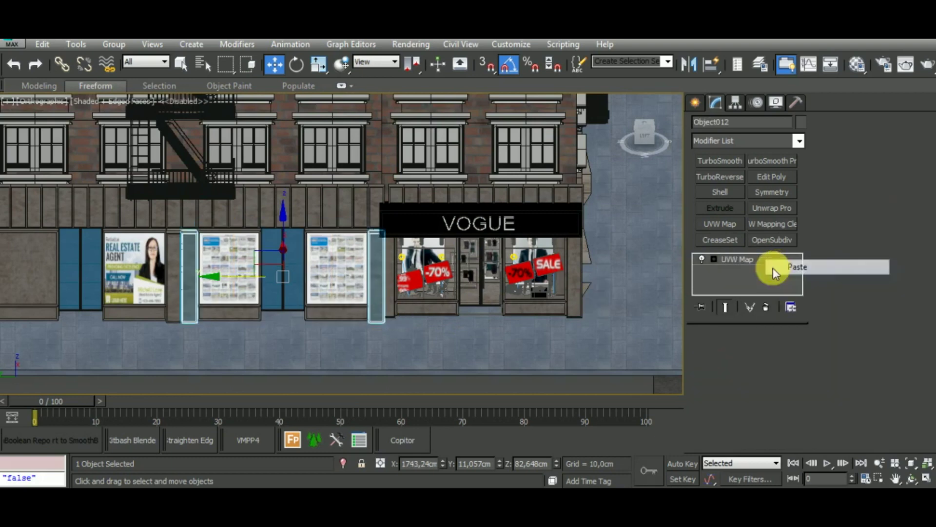
left_click(107, 331)
left_click(171, 307, "ctrl")
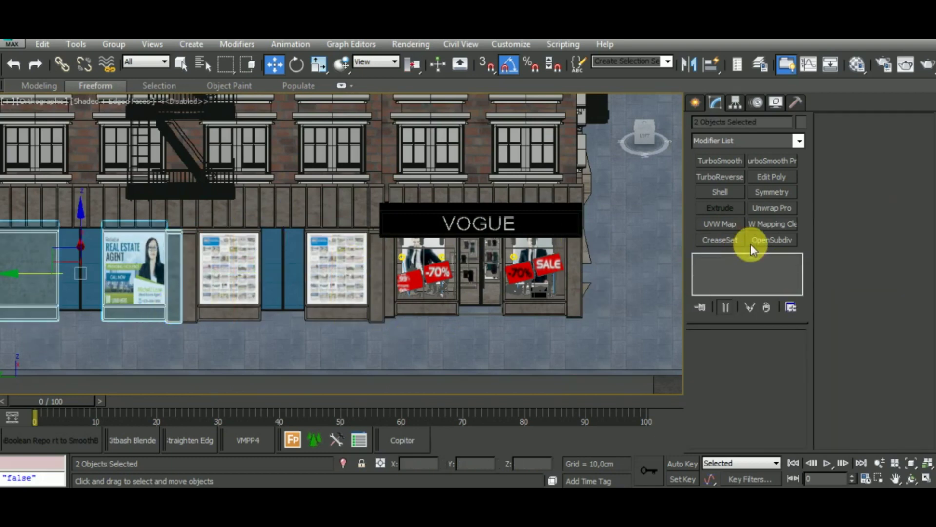
left_click(163, 316)
left_click(387, 311)
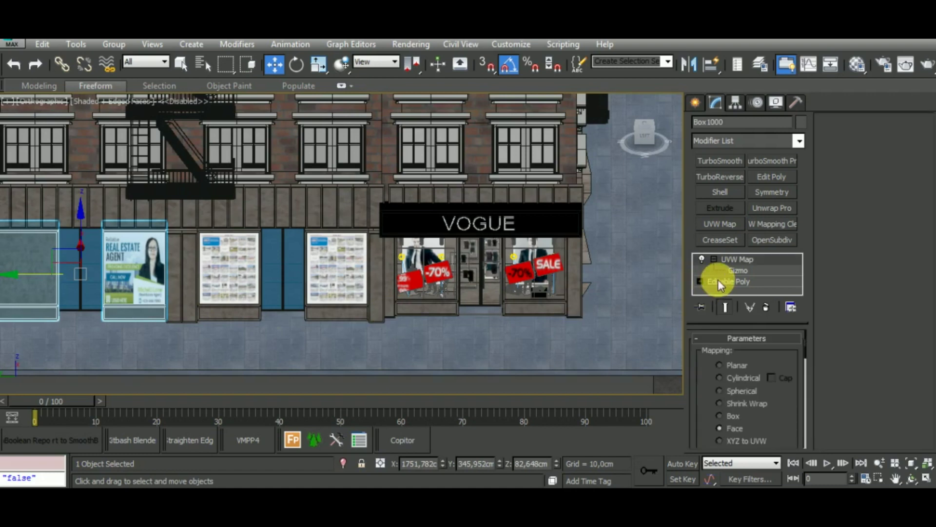
left_click(176, 307)
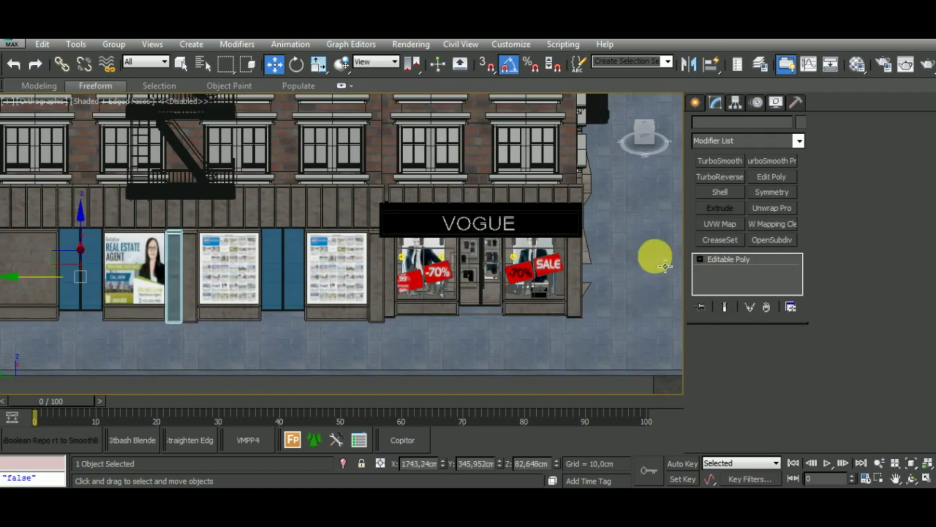
right_click(740, 264)
left_click(751, 266)
Step: Select the two glass cabinets (Box1000) and isolate them
middle_click_drag(213, 349, 464, 355)
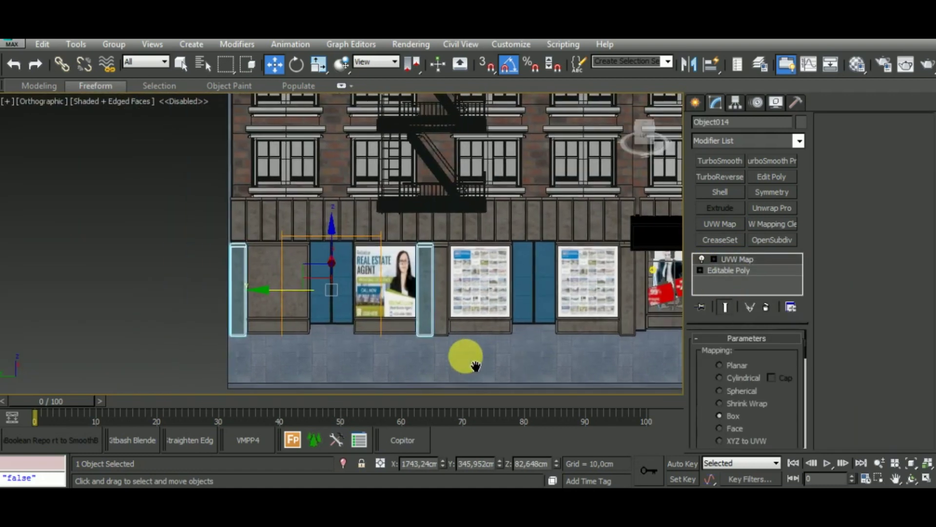
scroll(313, 320, "up", 5)
left_click(298, 337)
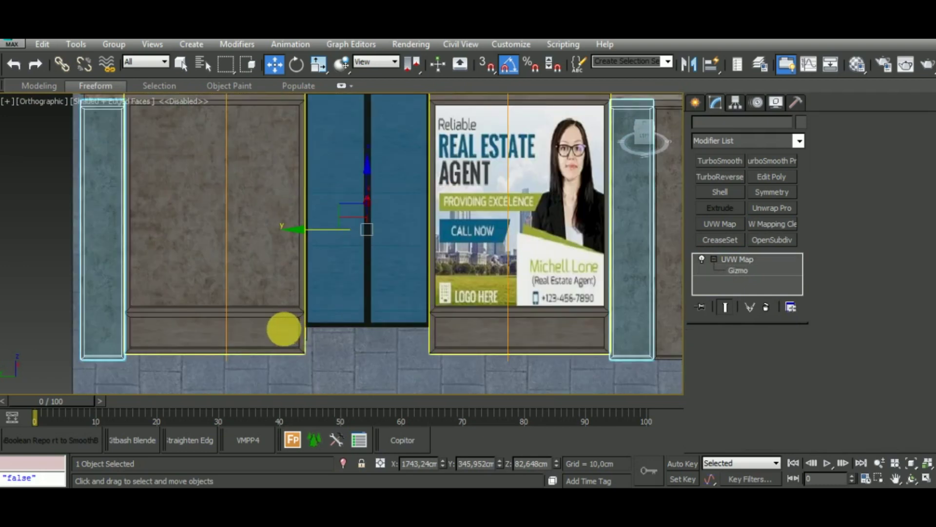
scroll(290, 336, "down", 5)
left_click(290, 337)
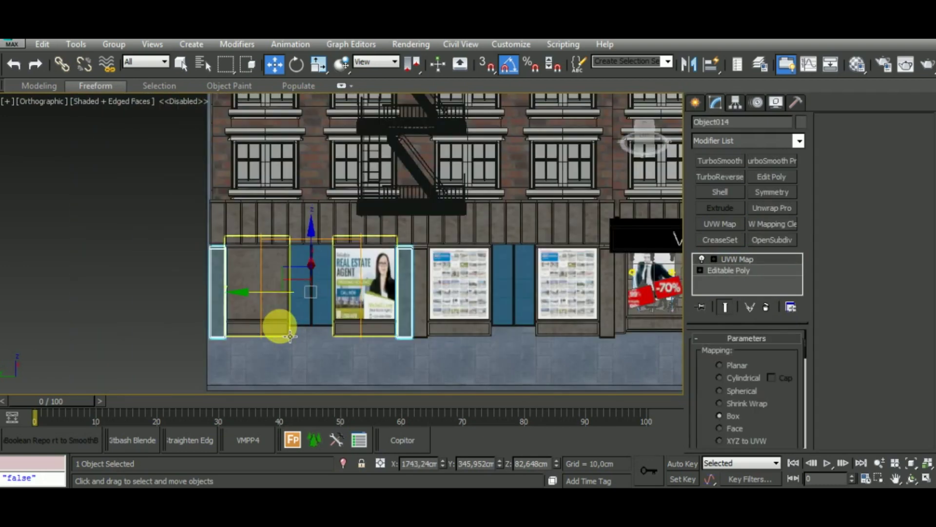
left_click(281, 335)
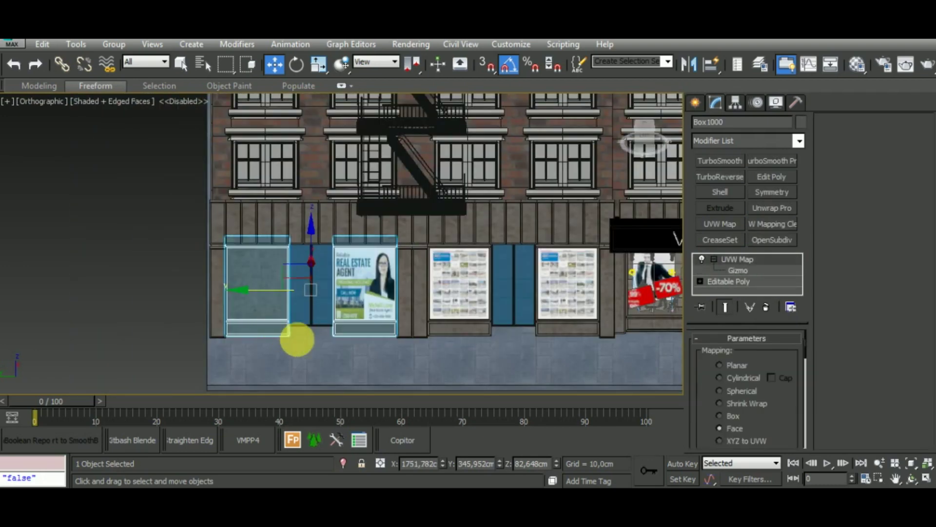
left_click(343, 462)
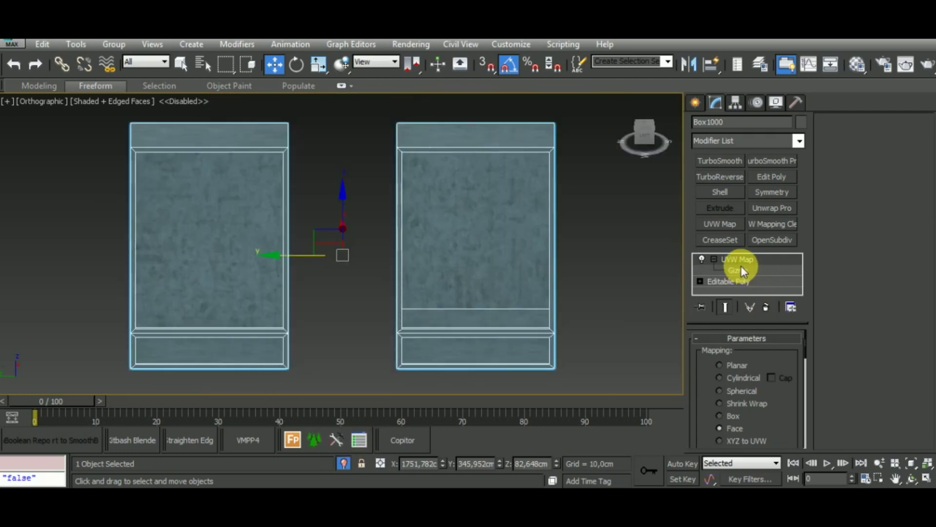
left_click(739, 282)
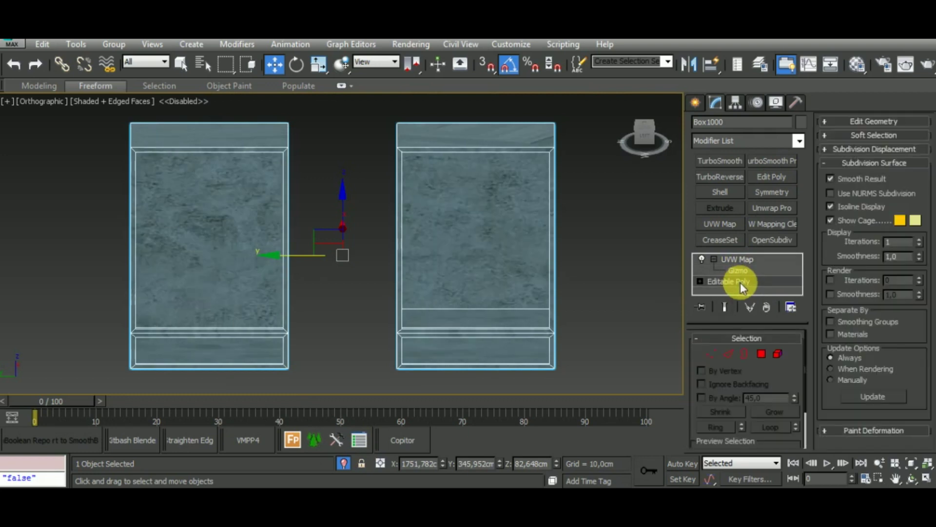
left_click(761, 353)
middle_click_drag(558, 335, 615, 316, "alt")
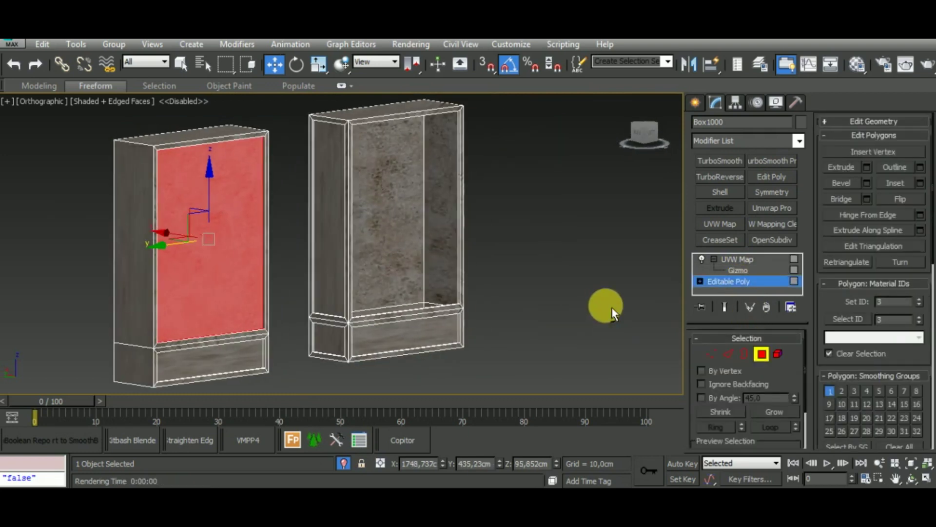
left_click(414, 240, "ctrl")
mouse_move(414, 241)
middle_mouse_down("alt")
mouse_move(571, 331)
mouse_move(622, 313)
middle_mouse_up("alt")
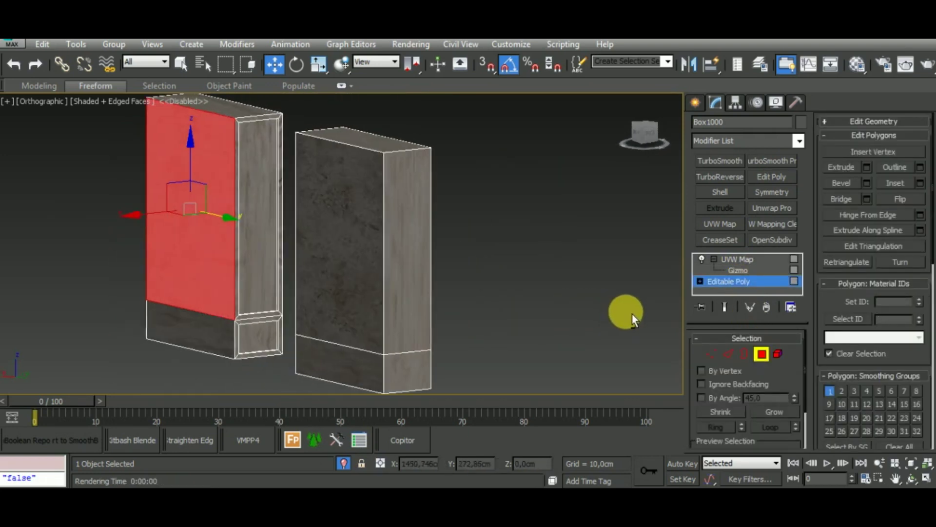
left_click(372, 276, "ctrl")
mouse_move(372, 276)
middle_mouse_down("alt")
mouse_move(421, 330)
mouse_move(386, 324)
mouse_move(512, 355)
mouse_move(522, 309)
middle_mouse_up("alt")
scroll(536, 289, "up", 3)
scroll(536, 289, "down", 2)
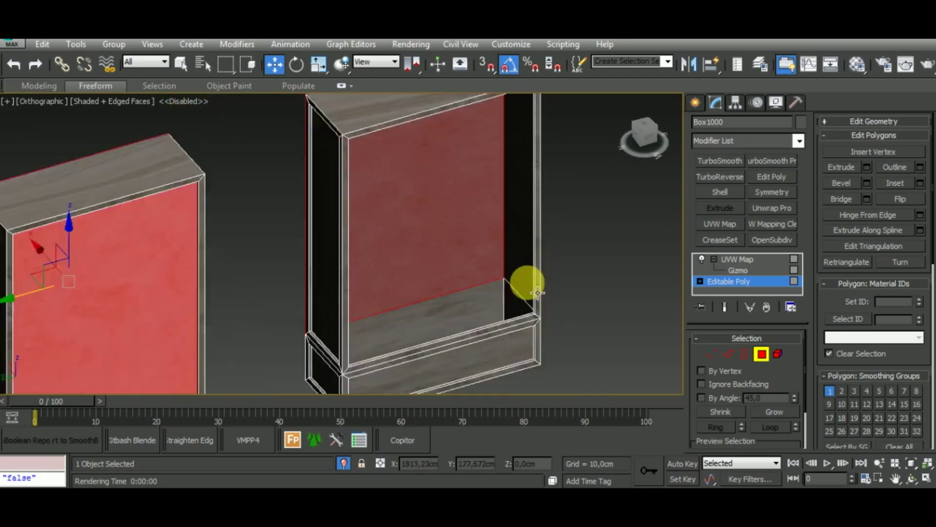
scroll(537, 290, "down", 3)
left_click(501, 261)
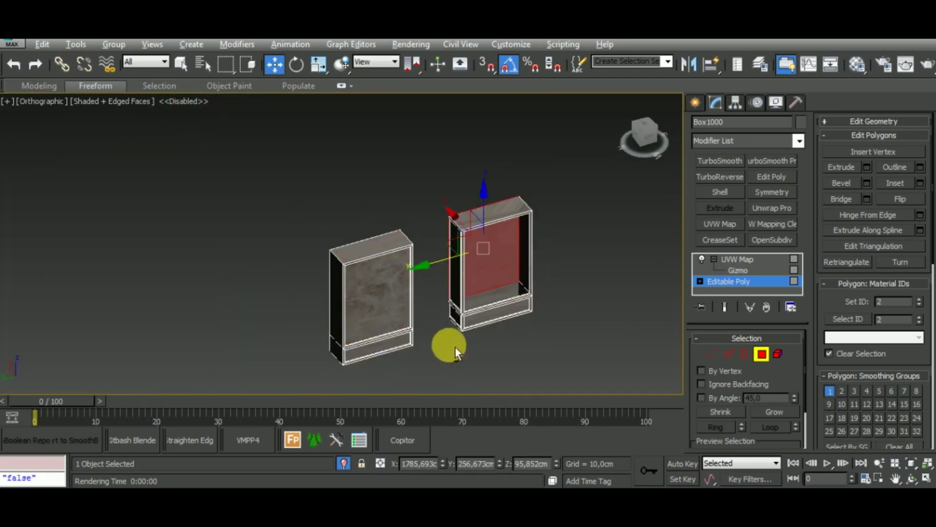
mouse_move(449, 341)
middle_mouse_down("alt")
mouse_move(557, 335)
mouse_move(464, 324)
mouse_move(519, 338)
middle_mouse_up("alt")
left_click(512, 326)
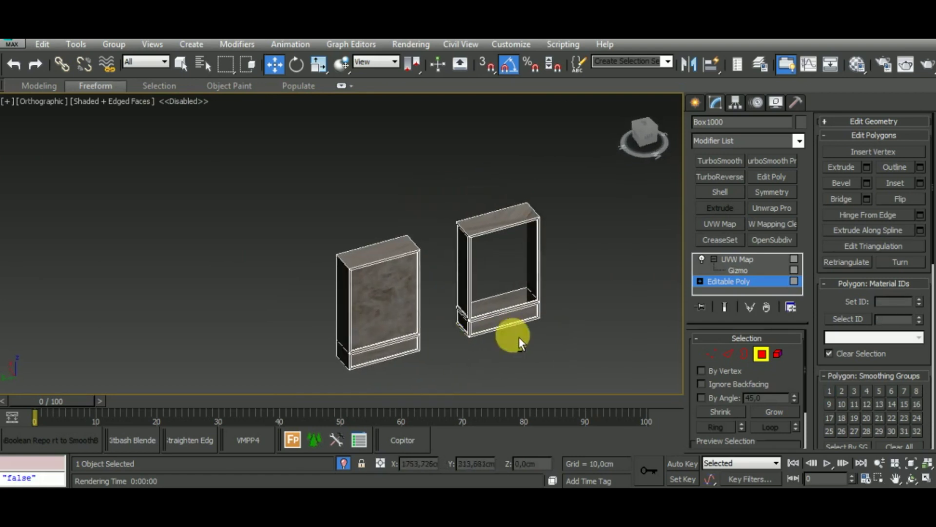
left_click(732, 355)
scroll(505, 282, "up", 5)
scroll(537, 273, "up", 5)
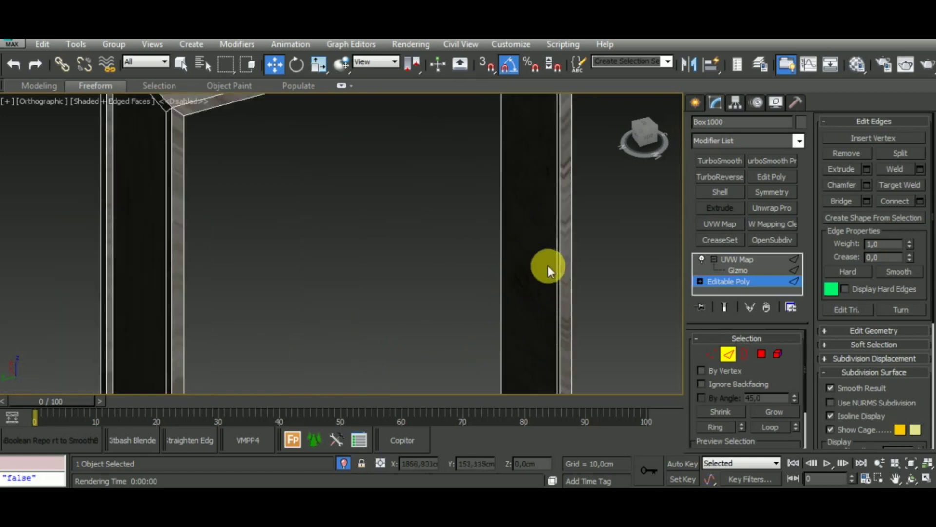
scroll(563, 276, "down", 6)
mouse_move(560, 265)
middle_mouse_down("alt")
mouse_move(477, 298)
mouse_move(438, 278)
middle_mouse_up("alt")
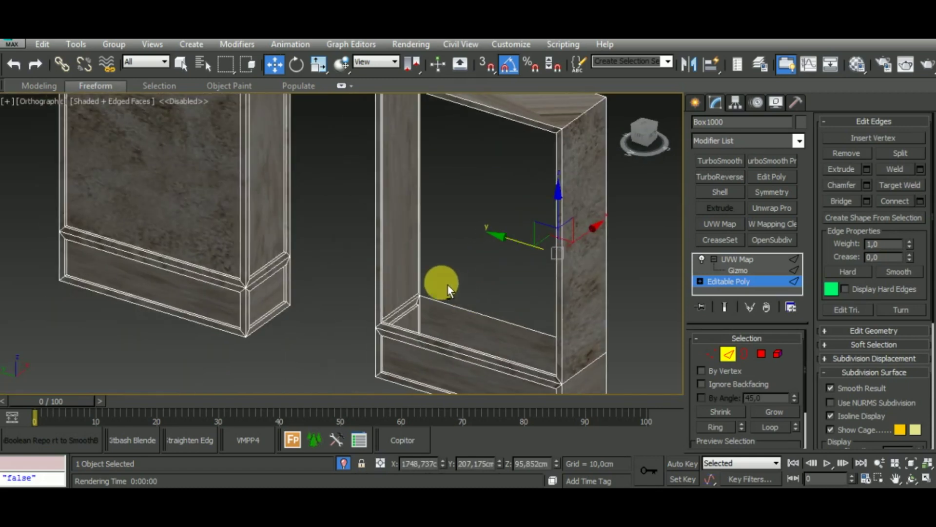
scroll(382, 292, "up", 5)
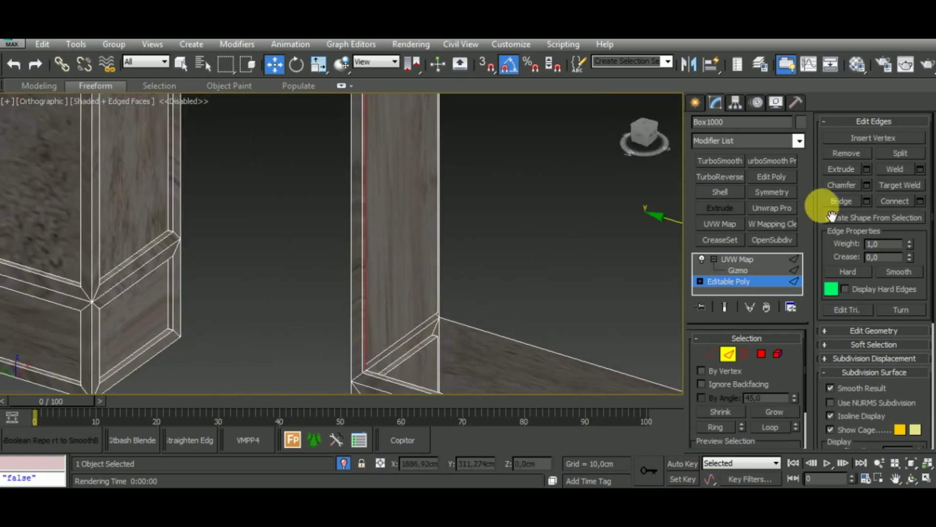
scroll(464, 294, "down", 3)
scroll(449, 268, "down", 3)
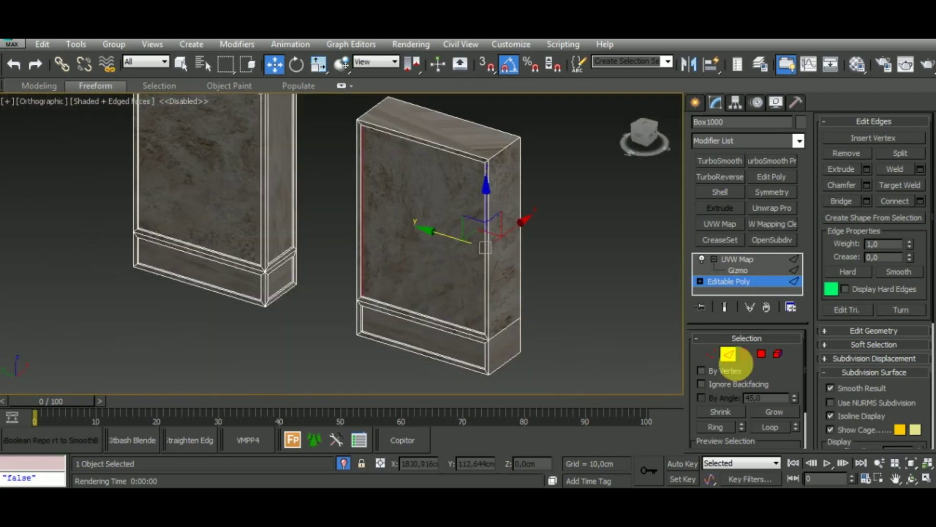
left_click(762, 355)
left_click(235, 201, "ctrl")
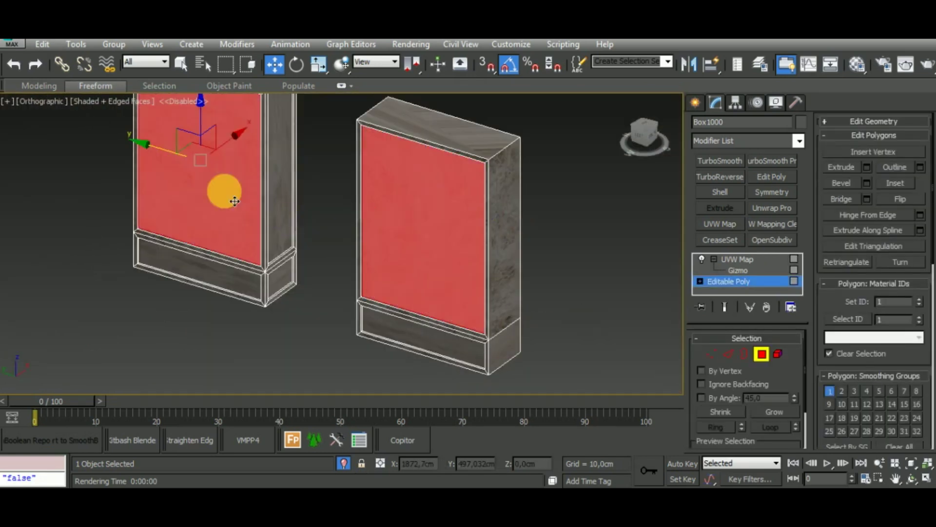
left_click(855, 67)
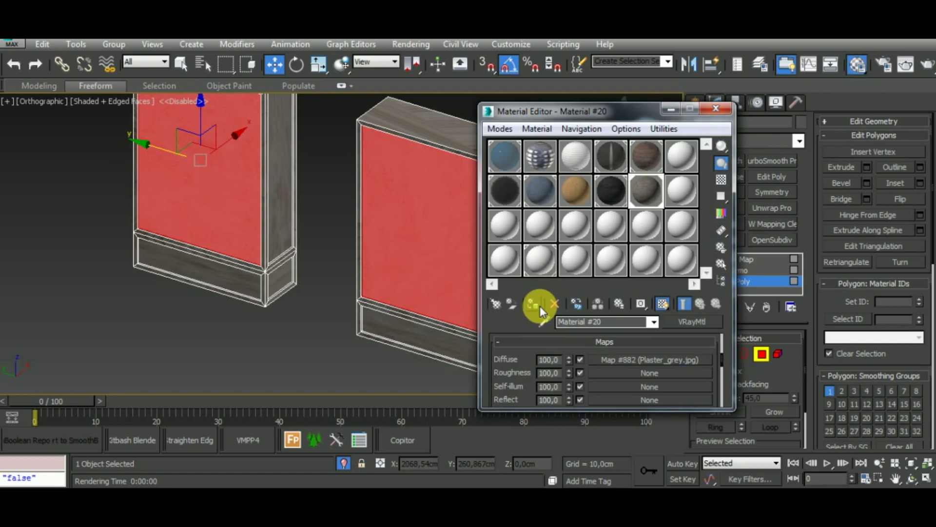
left_click(671, 117)
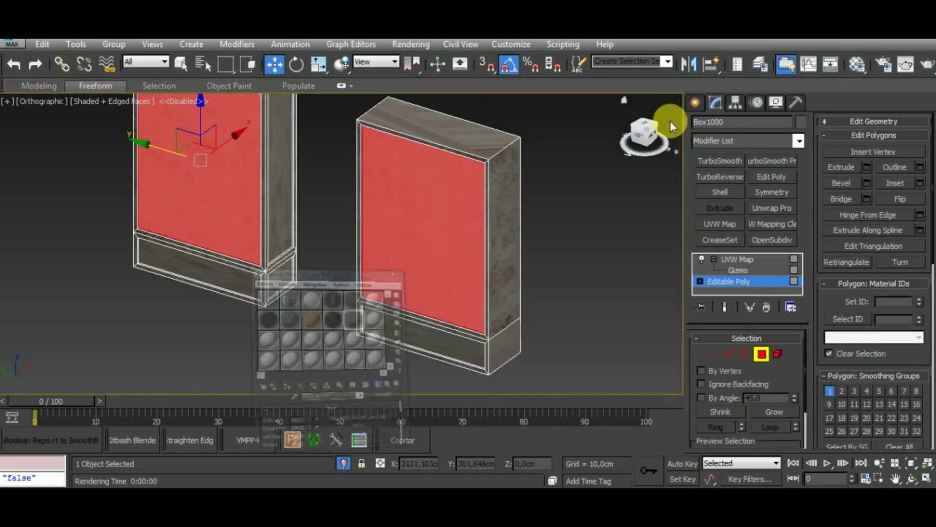
left_click(762, 353)
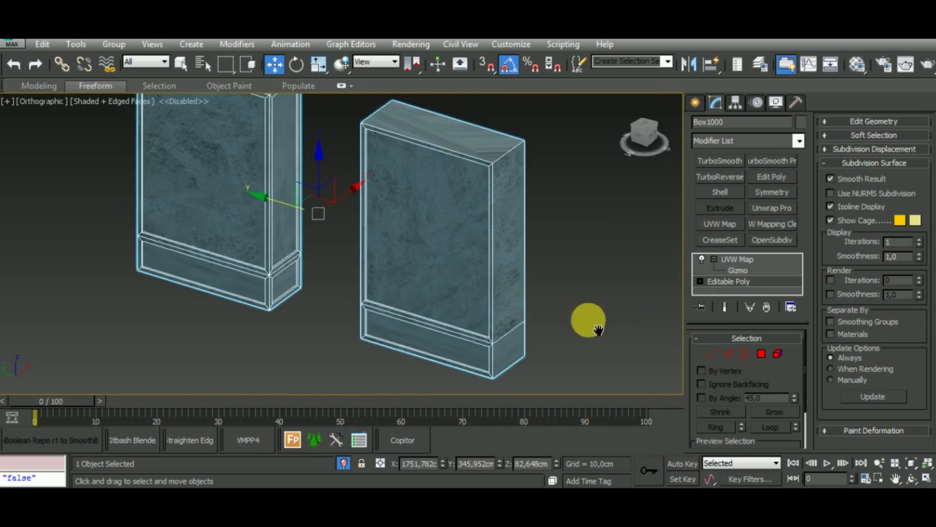
Step: Assign the blueglass material to the front faces of both window boxes
left_click(857, 64)
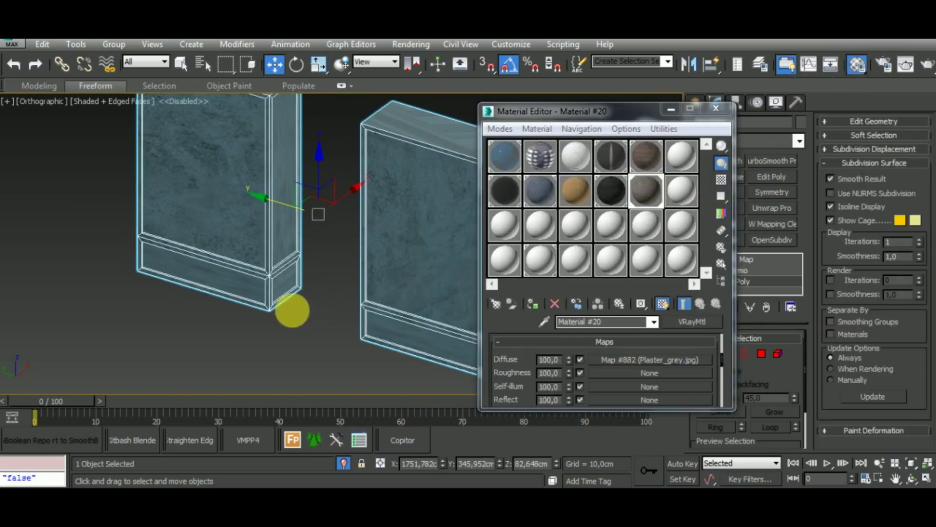
middle_click_drag(299, 310, 285, 309)
left_click(762, 353)
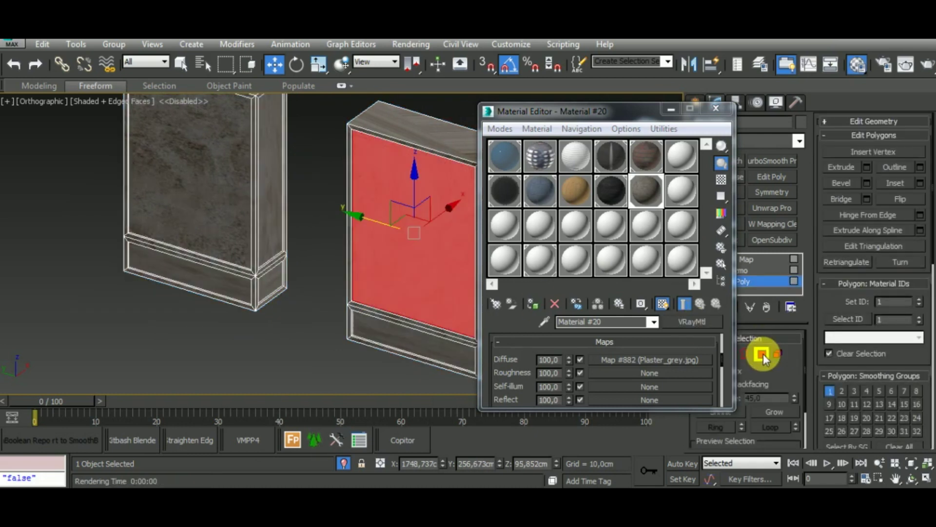
left_click(220, 167)
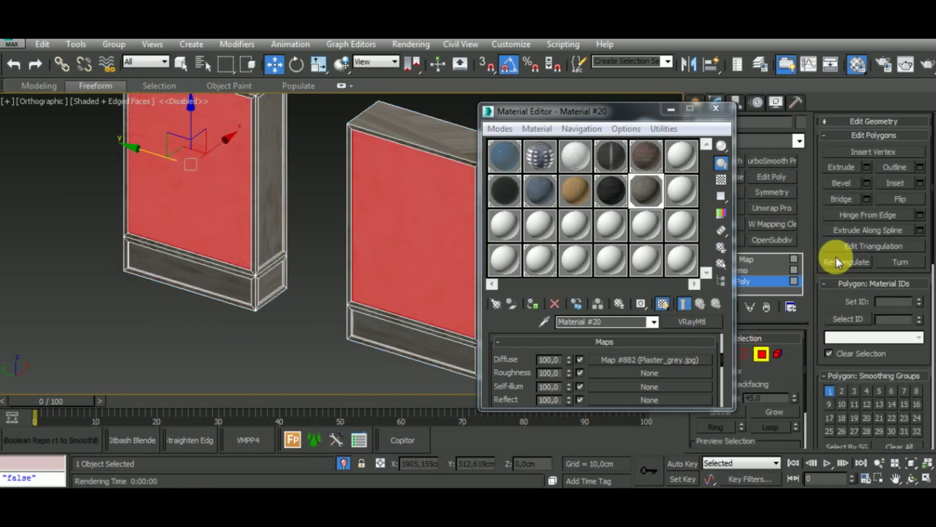
left_click(502, 155)
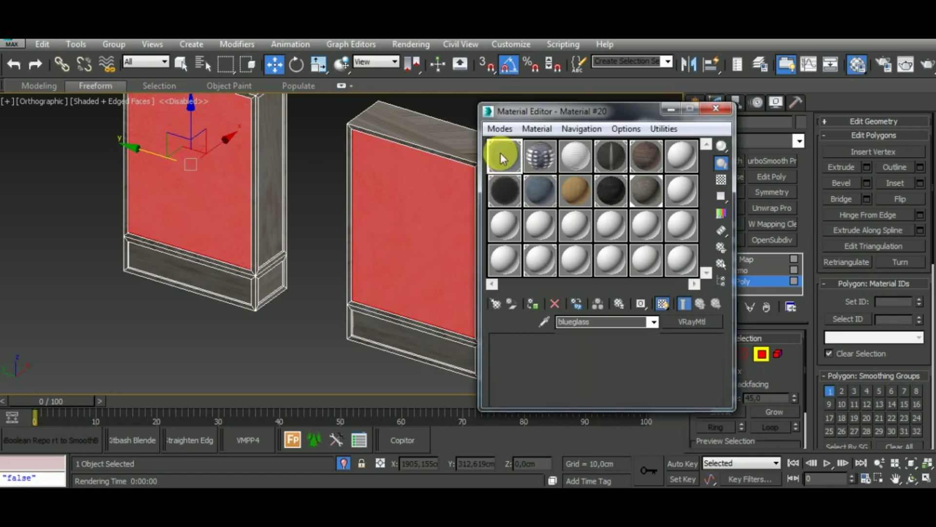
left_click(534, 303)
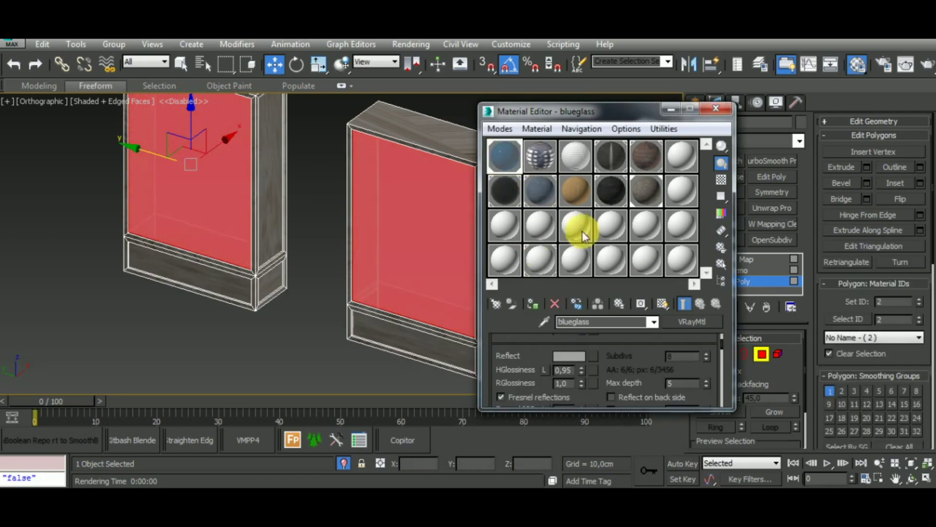
Step: Minimize the Material Editor, leave Polygon mode and end Isolate Selection to show the whole scene
left_click(673, 113)
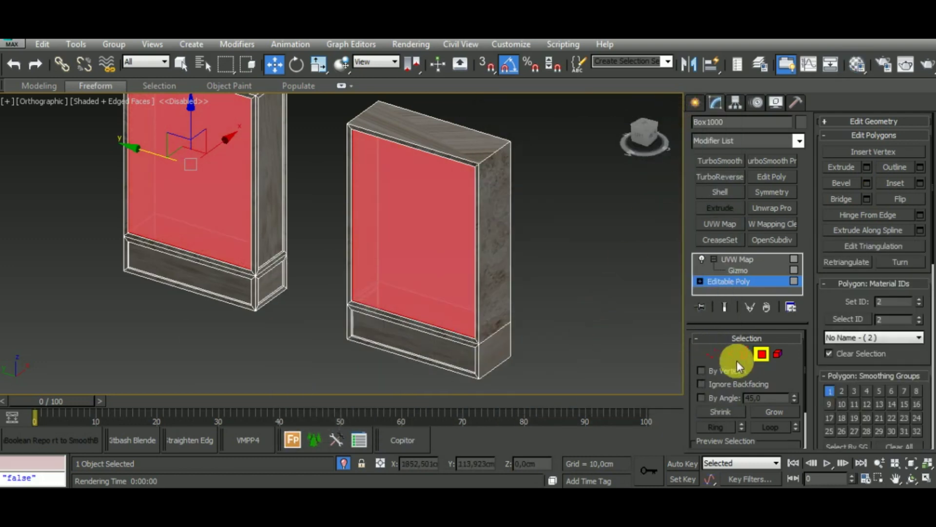
left_click(760, 355)
left_click(749, 277)
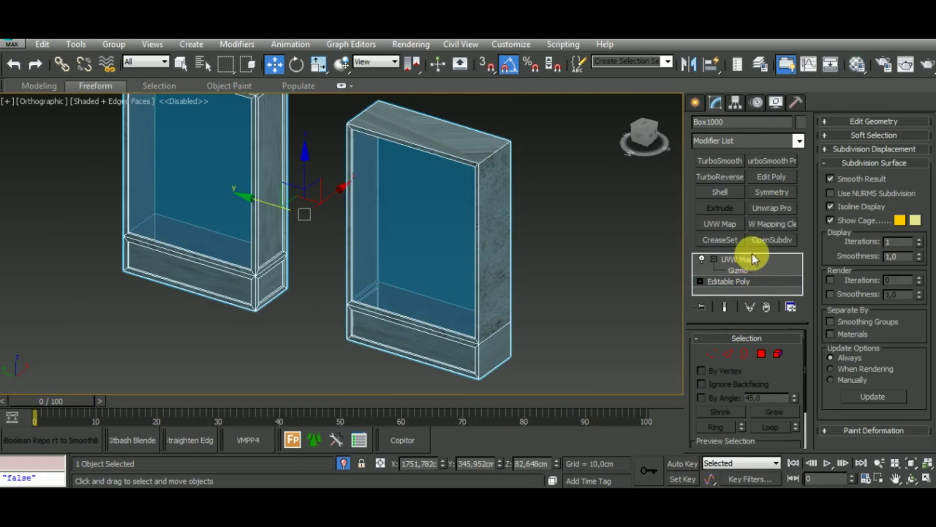
left_click(752, 257)
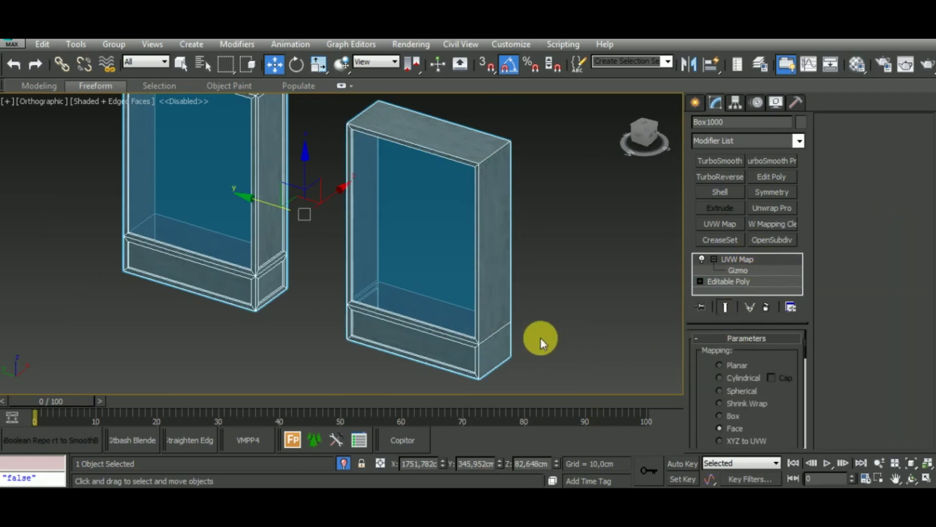
left_click(344, 460)
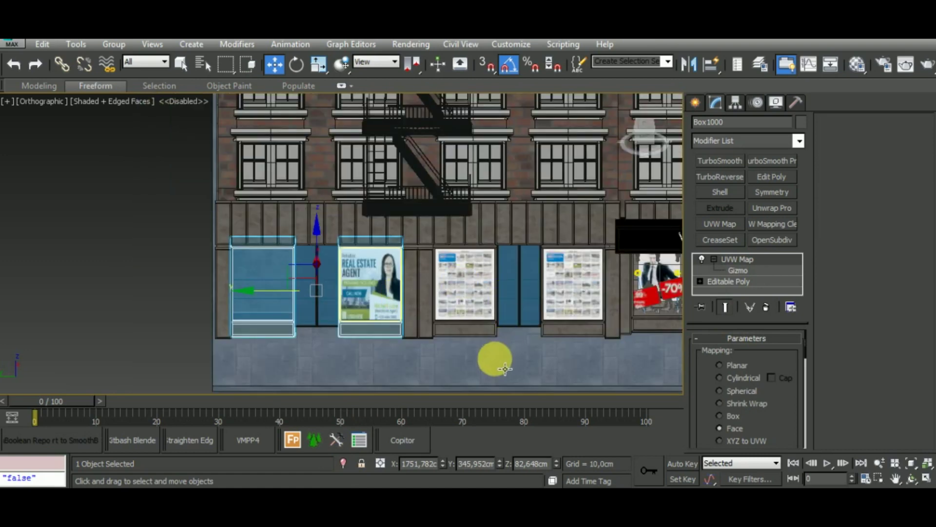
Step: Zoom out and orbit to an angled view of the whole street
middle_click_drag(493, 359, 417, 336)
scroll(425, 328, "down", 3)
left_click(493, 367)
scroll(495, 360, "down", 2)
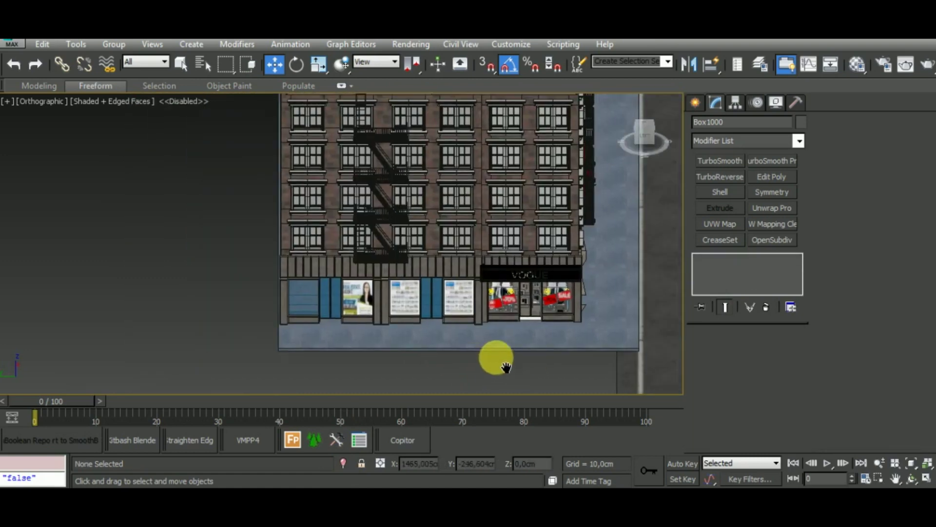
middle_click_drag(496, 358, 463, 356)
left_click(539, 324)
middle_click_drag(587, 326, 512, 324, "alt")
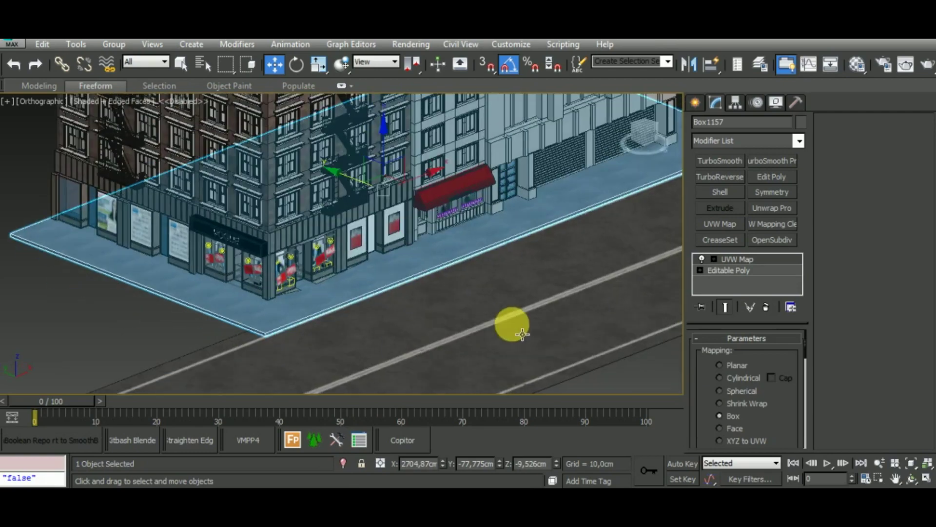
Step: Zoom in on window group Group008, orbit front-on and select glass pane Plane017
scroll(404, 267, "up", 3)
scroll(372, 234, "up", 3)
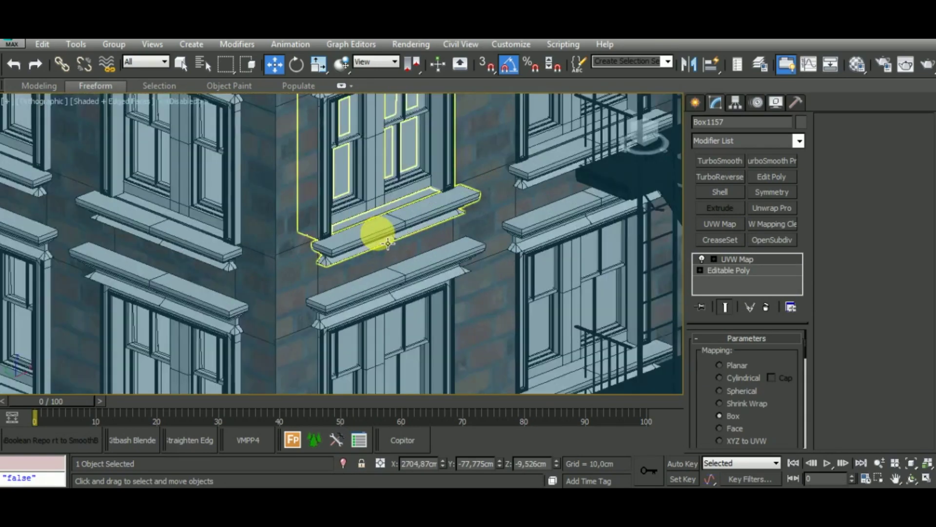
scroll(376, 235, "up", 2)
scroll(377, 231, "down", 5)
left_click(382, 227)
scroll(394, 238, "down", 1)
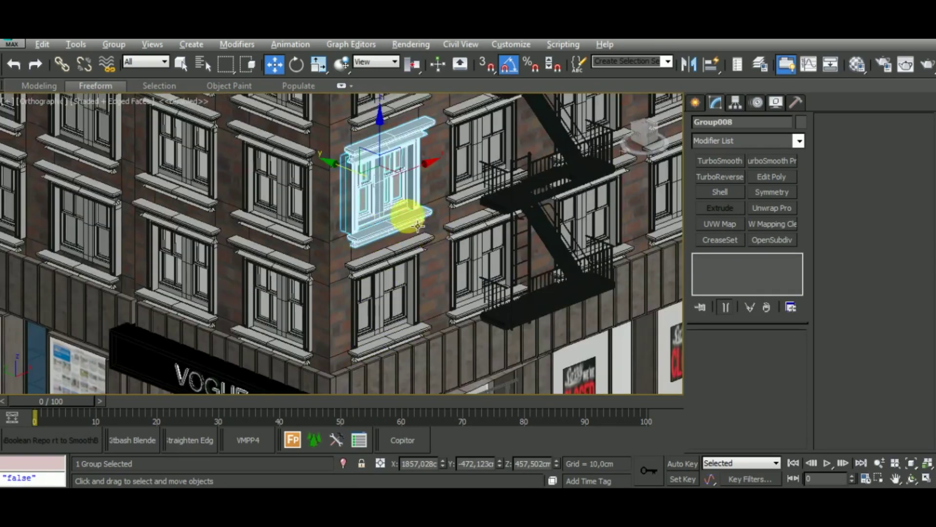
mouse_move(418, 226)
middle_mouse_down("alt")
mouse_move(397, 205)
mouse_move(387, 211)
middle_mouse_up("alt")
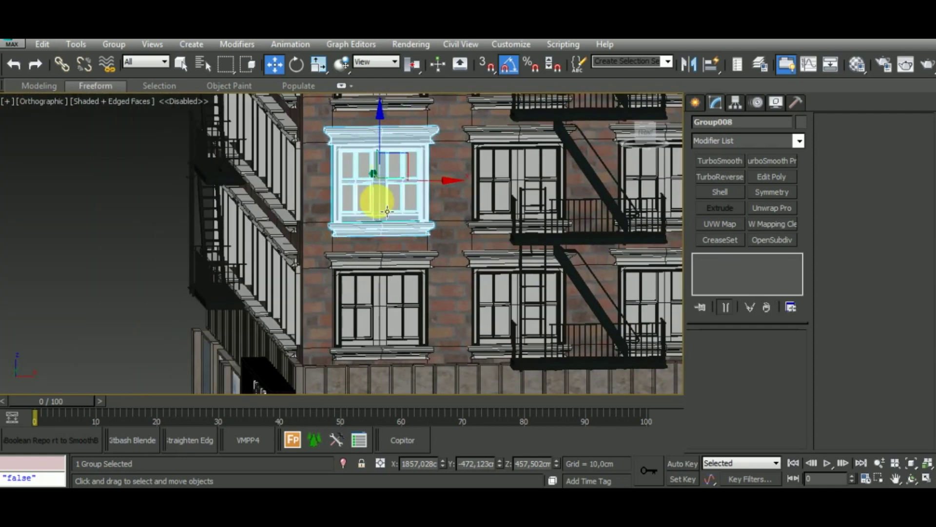
left_click(402, 207)
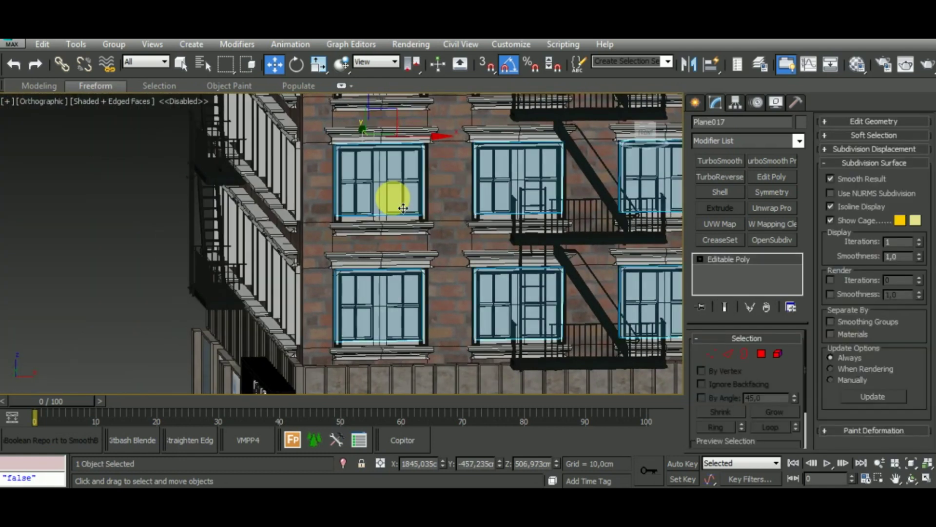
Step: Apply the blueglass material to the selected window glass pane
key("m")
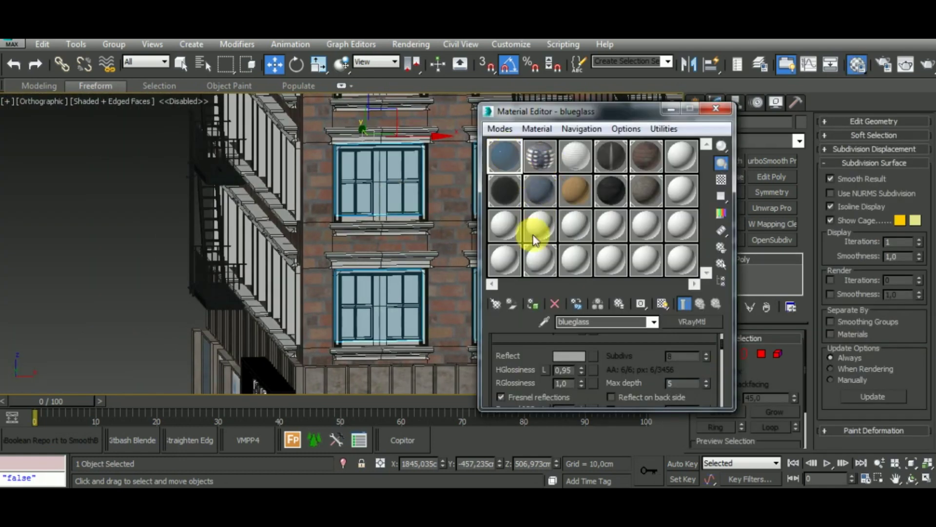
left_click(540, 303)
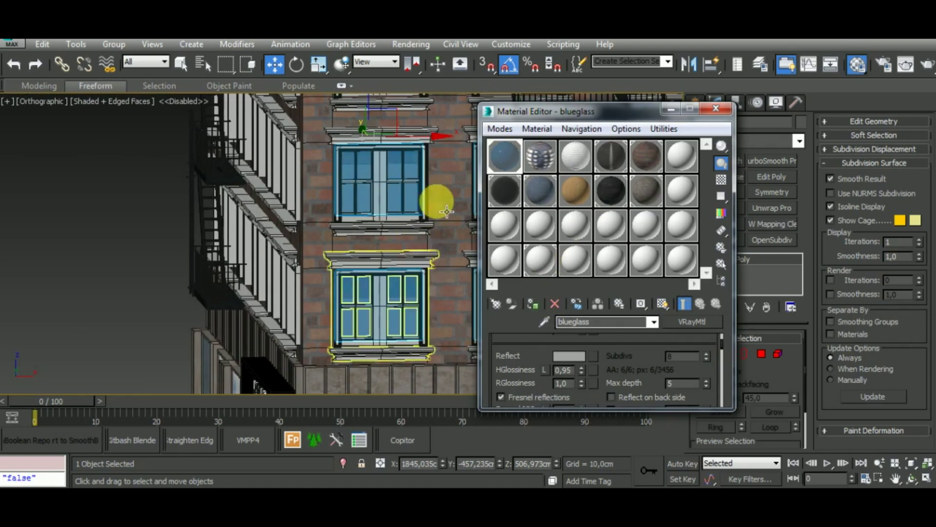
middle_click_drag(434, 202, 408, 270)
scroll(412, 244, "down", 3)
scroll(372, 247, "down", 3)
scroll(471, 251, "up", 2)
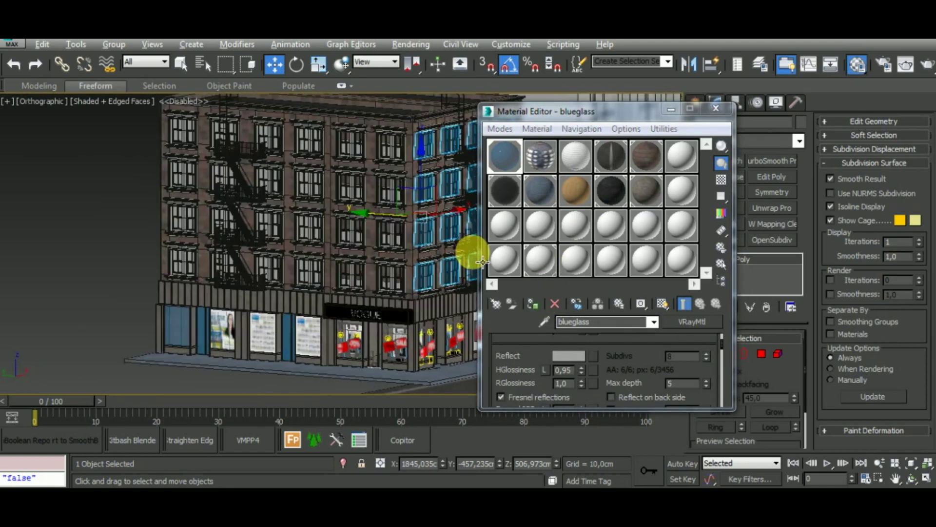
scroll(377, 151, "up", 3)
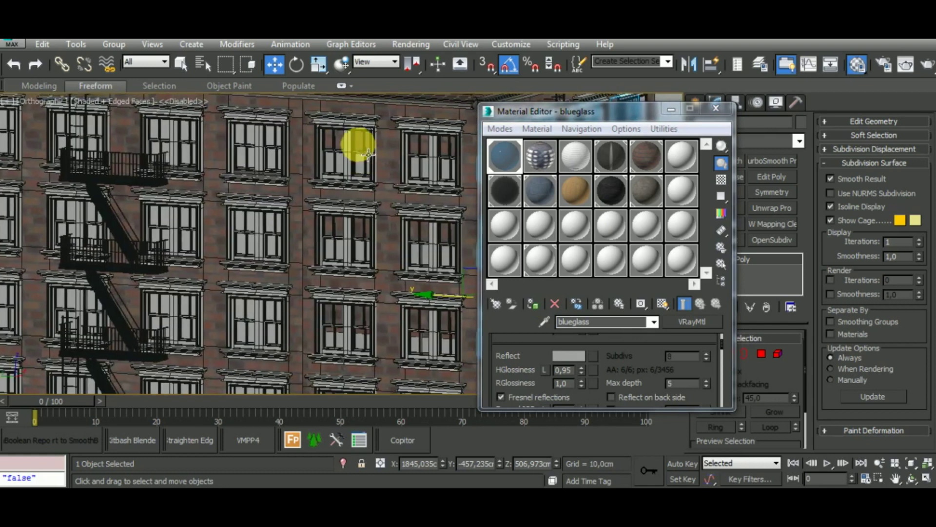
scroll(359, 142, "up", 3)
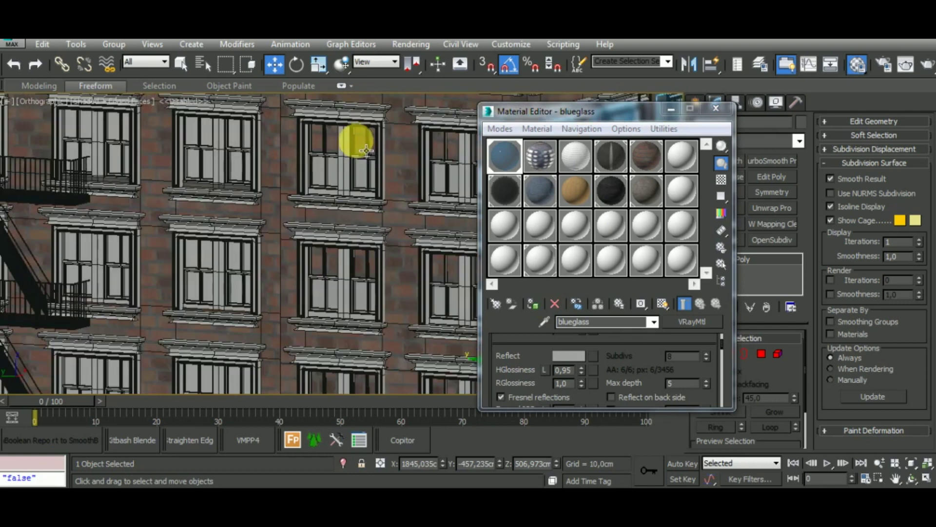
Step: Assign blueglass to more of the facade's windows
left_click(236, 141)
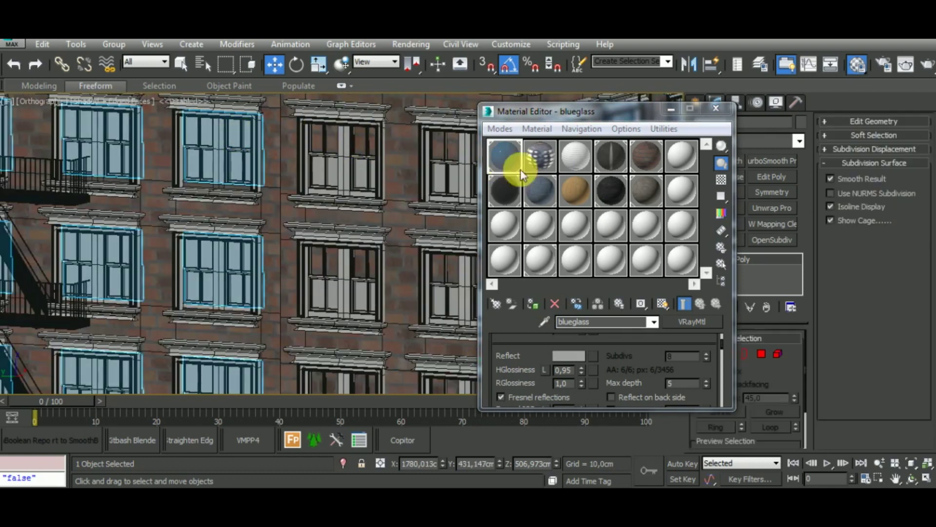
left_click(535, 301)
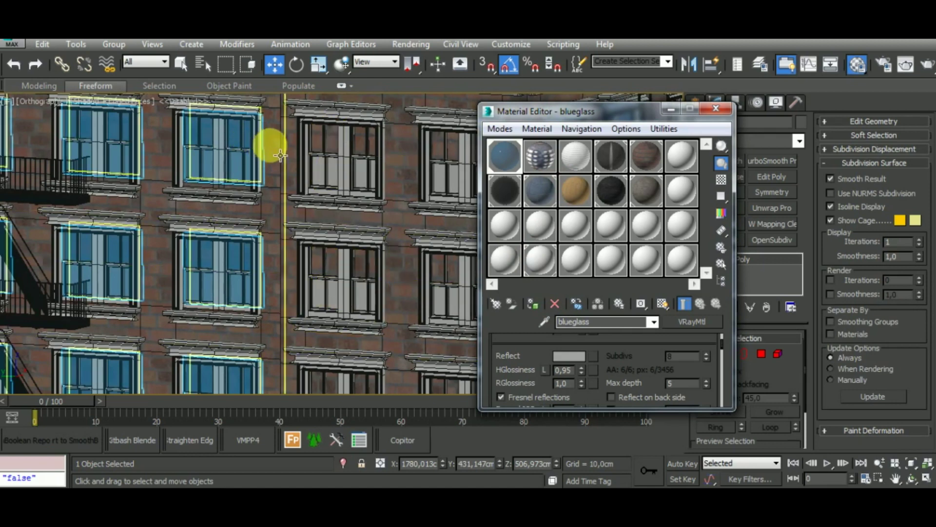
scroll(283, 156, "down", 1)
scroll(293, 156, "down", 2)
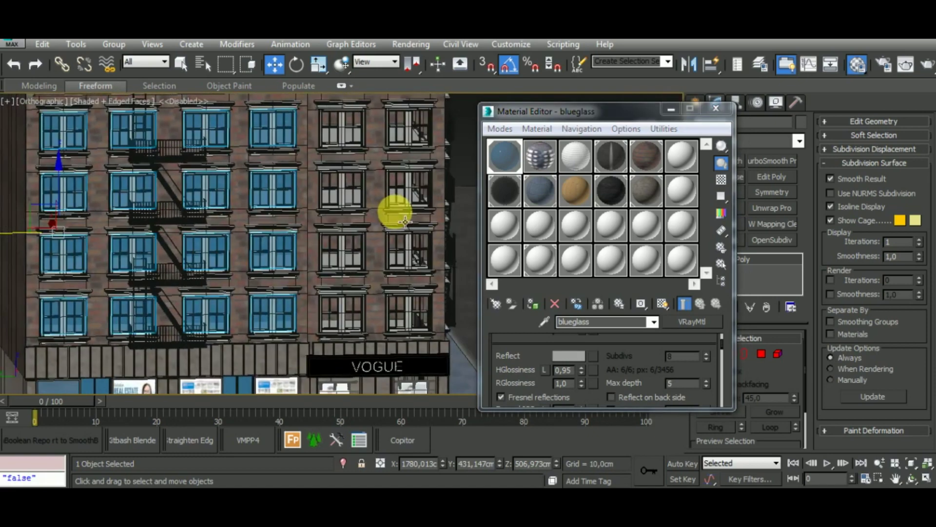
scroll(296, 216, "up", 2)
Step: Switch to the Left view, nudge the windows slightly and minimize the Material Editor
key("l")
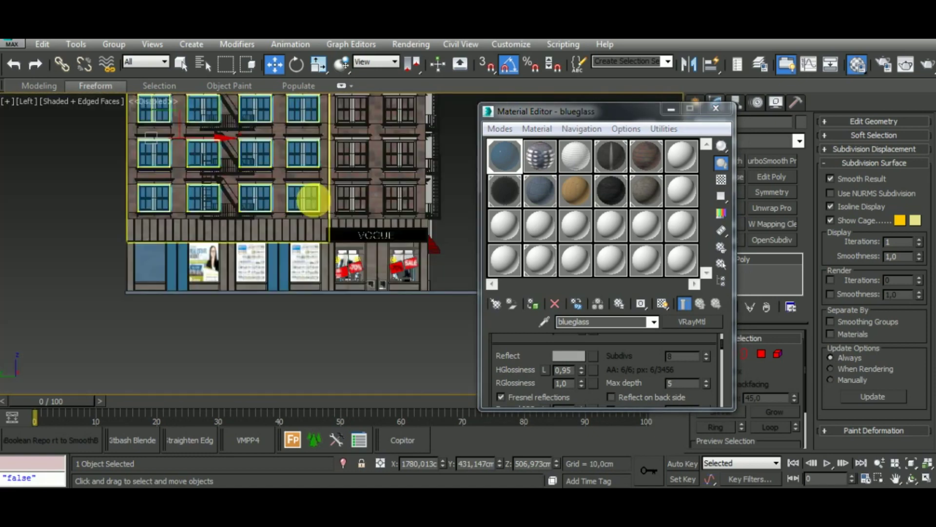
scroll(280, 191, "up", 2)
scroll(276, 205, "down", 2)
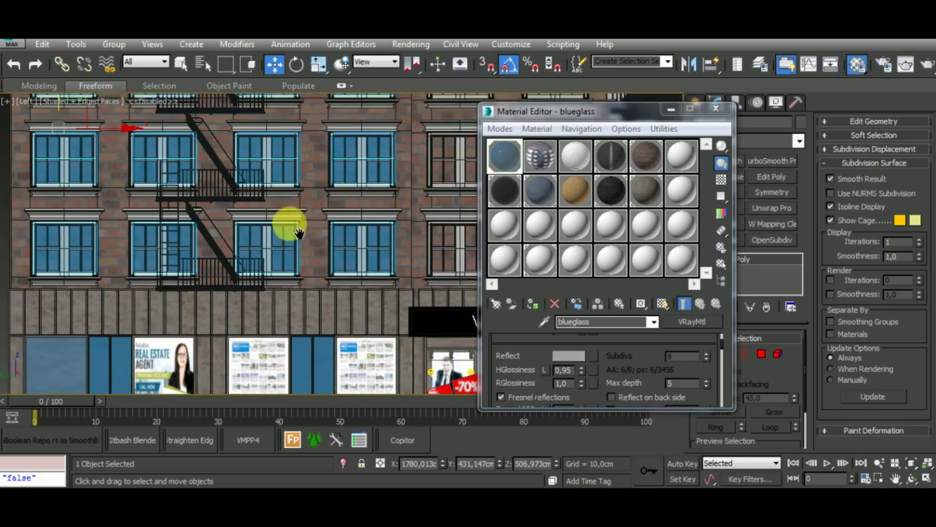
scroll(251, 209, "up", 2)
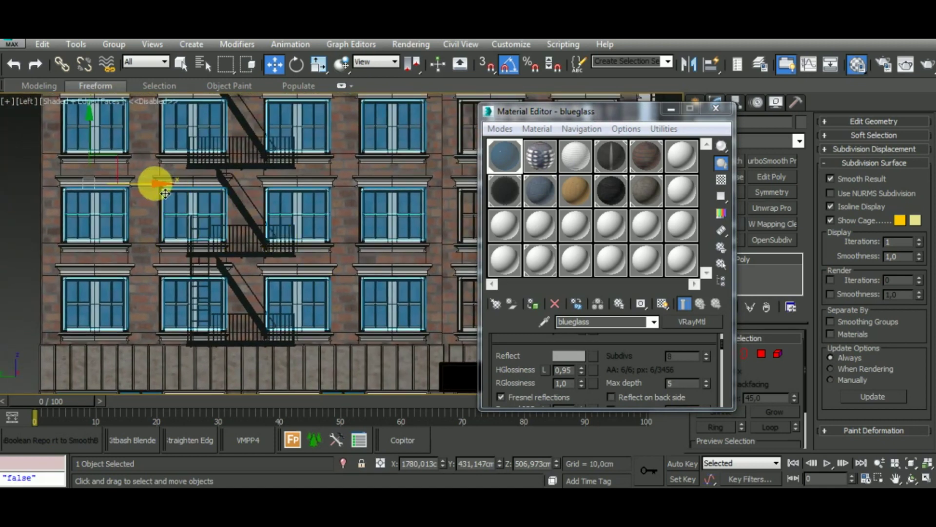
left_click_drag(164, 193, 163, 194)
scroll(164, 197, "down", 3)
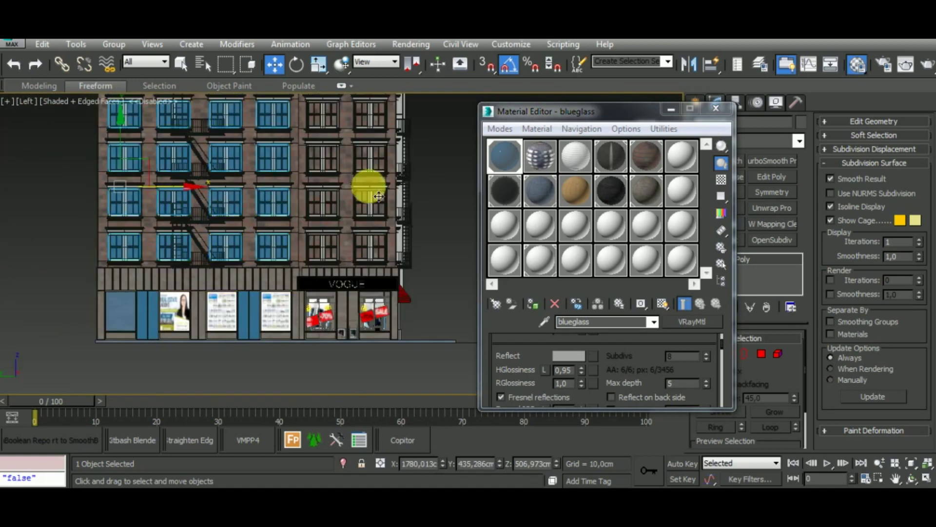
left_click(671, 110)
mouse_move(538, 234)
middle_mouse_down("alt")
mouse_move(523, 285)
mouse_move(540, 261)
mouse_move(539, 299)
mouse_move(521, 354)
middle_mouse_up("alt")
Step: Clone the window plane, then delete the stray copies beside the building in Element mode
key("l")
left_click(203, 241)
left_click_drag(342, 262, 407, 265)
left_click(481, 319)
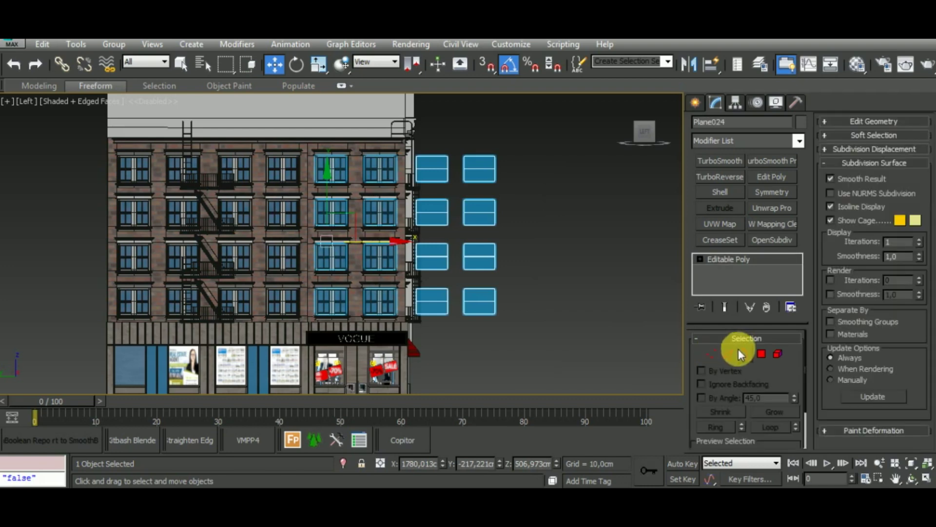
left_click(778, 354)
left_click_drag(600, 352, 445, 150)
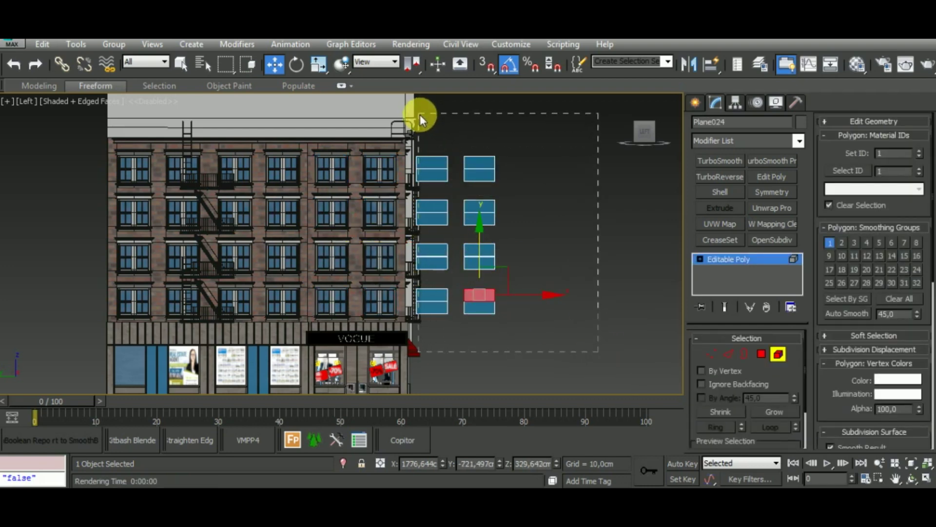
left_click_drag(420, 115, 423, 114)
key("Delete")
left_click(778, 354)
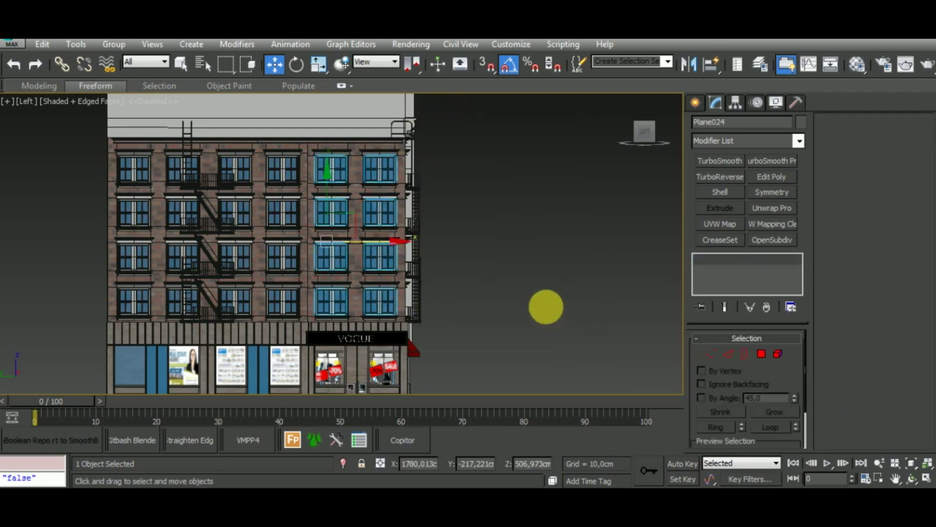
Step: Orbit the view and select the window group Group004 on the facade
mouse_move(545, 307)
middle_mouse_down("alt")
mouse_move(498, 346)
mouse_move(501, 336)
middle_mouse_up("alt")
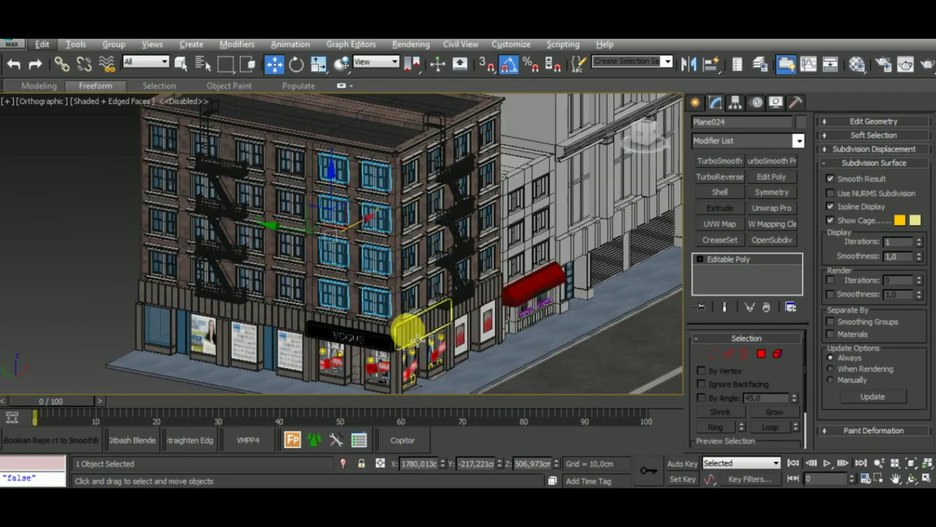
left_click(429, 294)
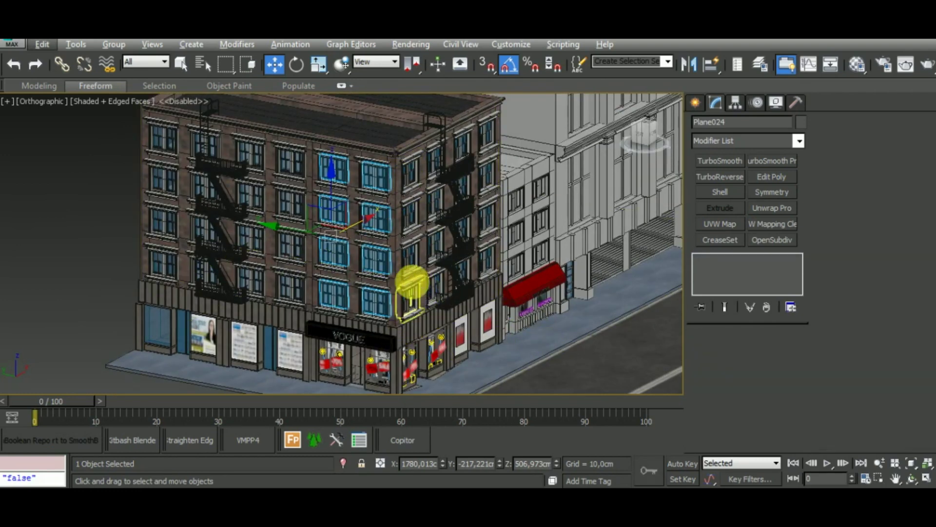
middle_click_drag(419, 287, 433, 289, "alt")
Step: Isolate the window group, ungroup it and select the top cornice
left_click(344, 463)
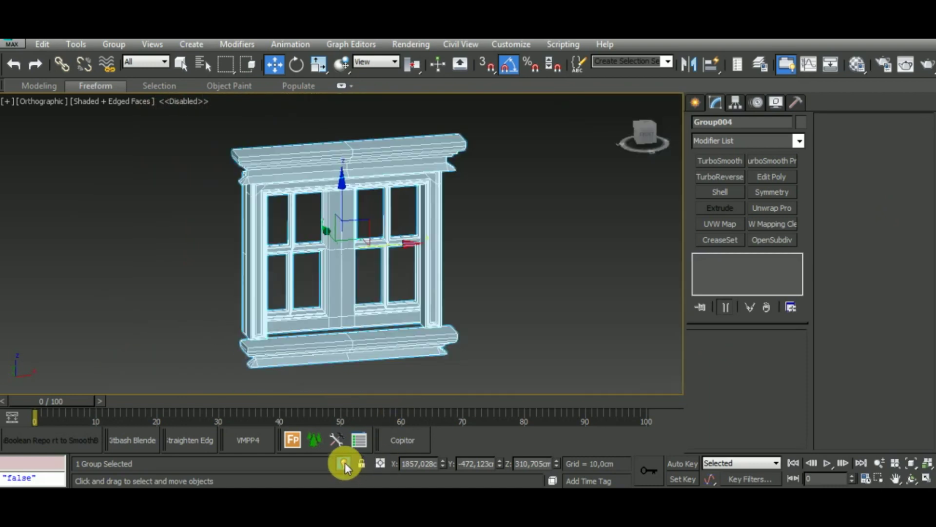
mouse_move(539, 347)
middle_mouse_down("alt")
mouse_move(536, 314)
mouse_move(556, 290)
mouse_move(543, 324)
middle_mouse_up("alt")
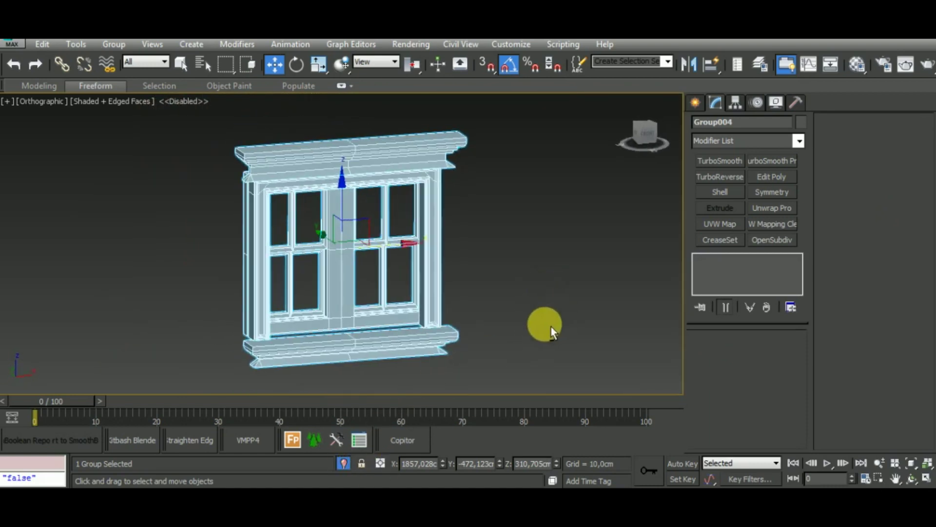
left_click(112, 47)
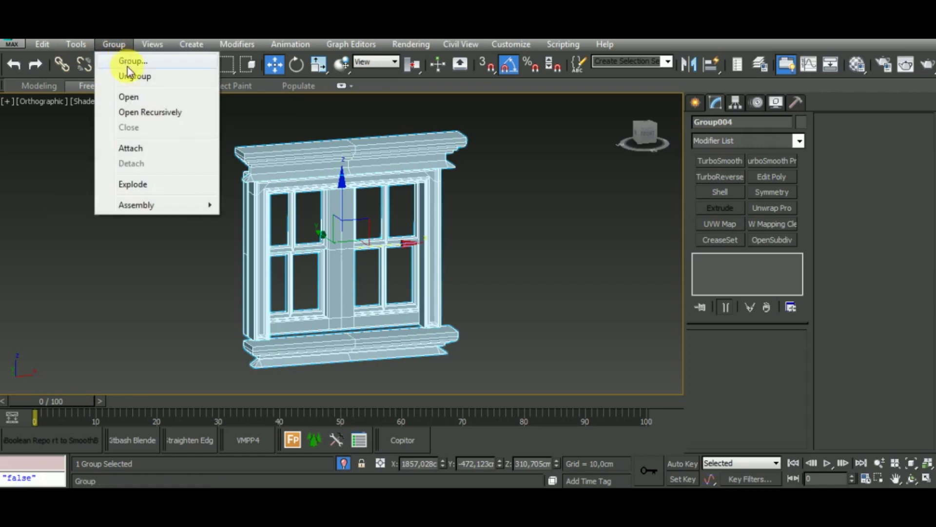
left_click(128, 77)
left_click(547, 244)
left_click(384, 163)
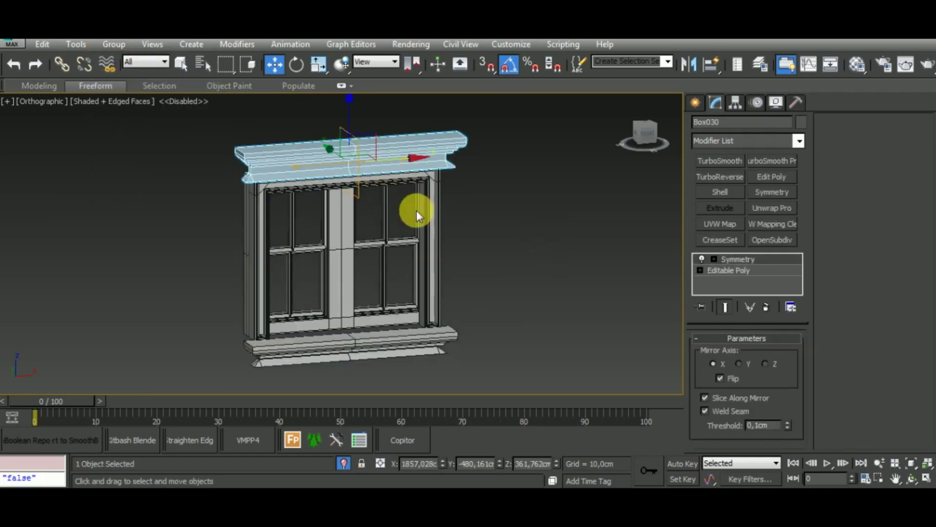
Step: Apply grey plaster Material #20 to the cornice, sill and outer frame
key("m")
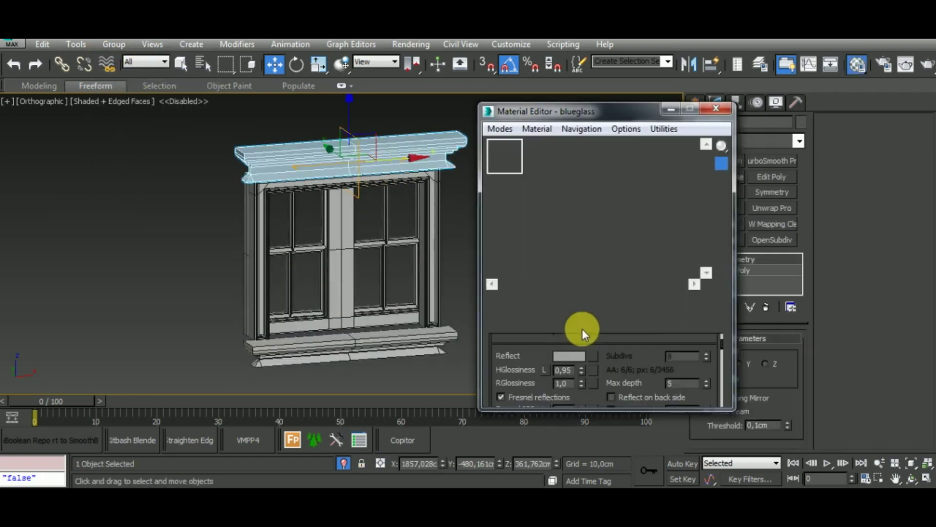
left_click(639, 201)
left_click(533, 302)
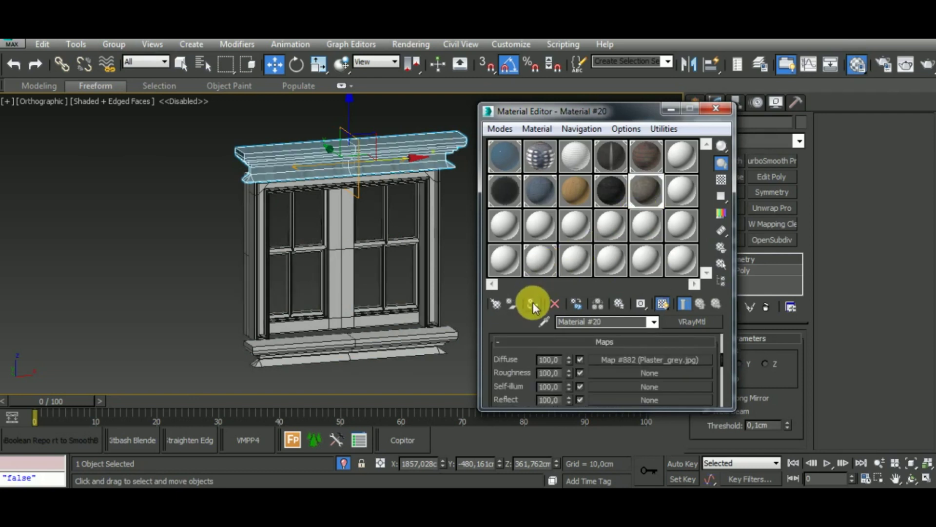
left_click(438, 351)
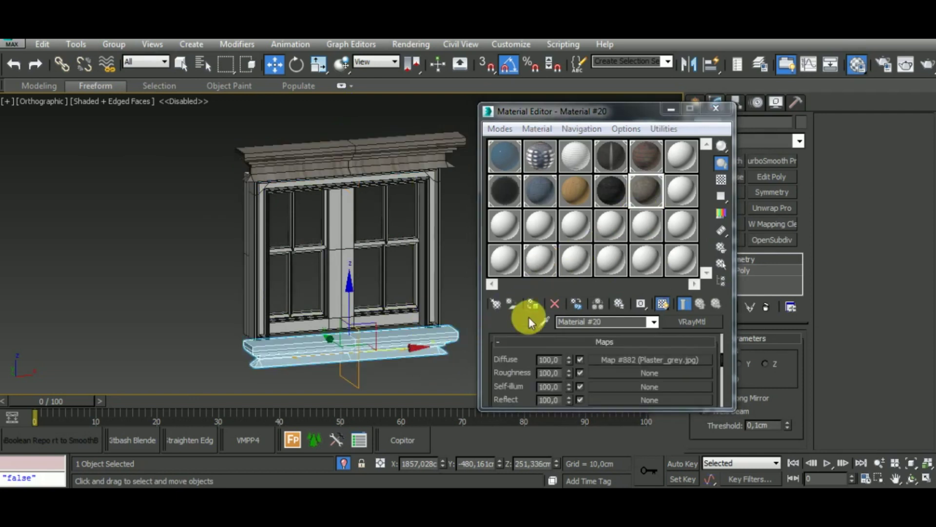
left_click(534, 303)
left_click(433, 268)
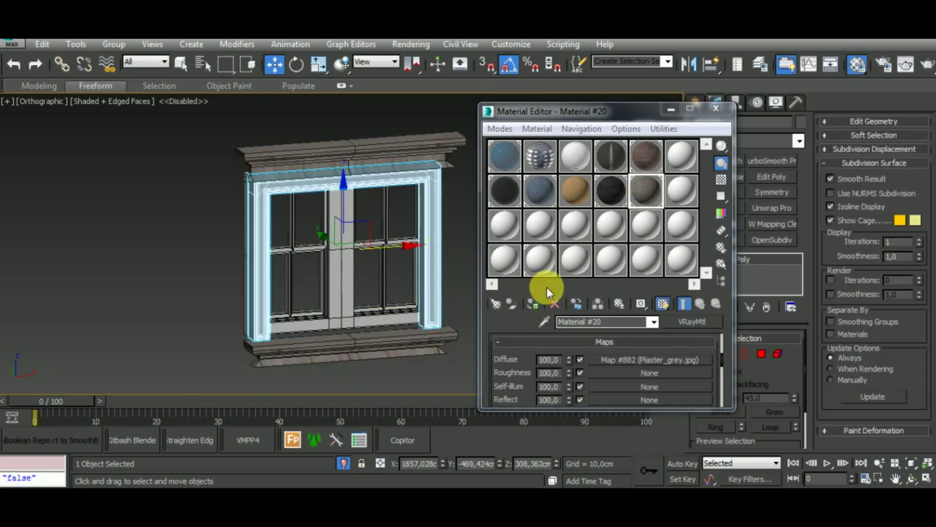
left_click(537, 306)
Step: Give the central inner frame piece Material #20 as well
left_click(345, 317)
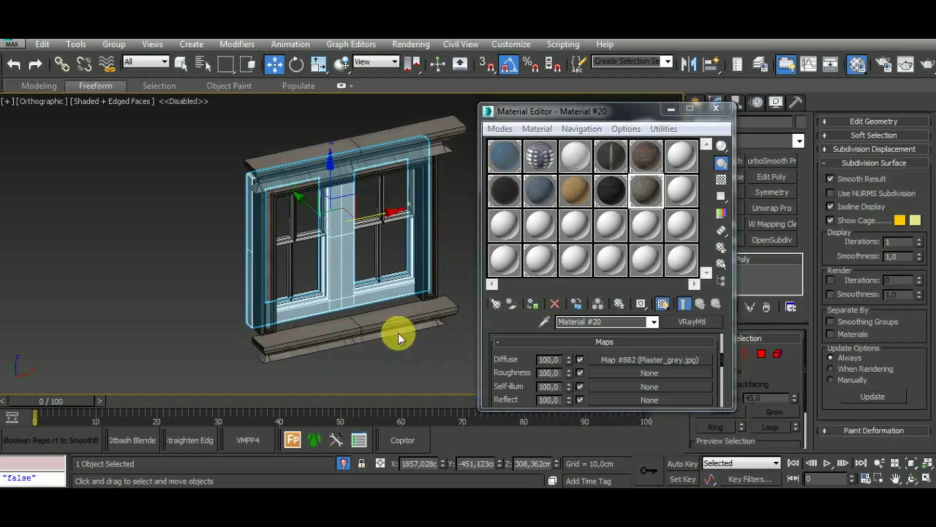
scroll(356, 296, "up", 5)
scroll(356, 296, "up", 2)
scroll(345, 288, "down", 2)
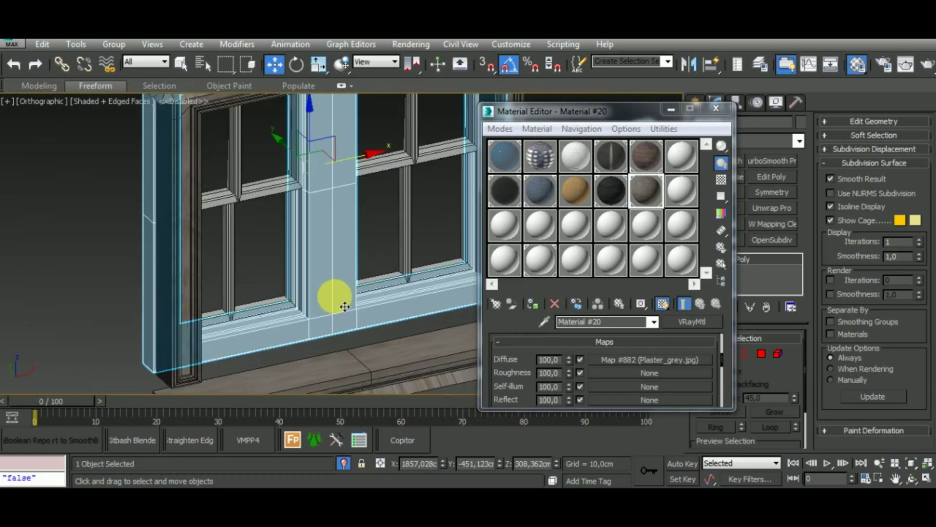
left_click(533, 305)
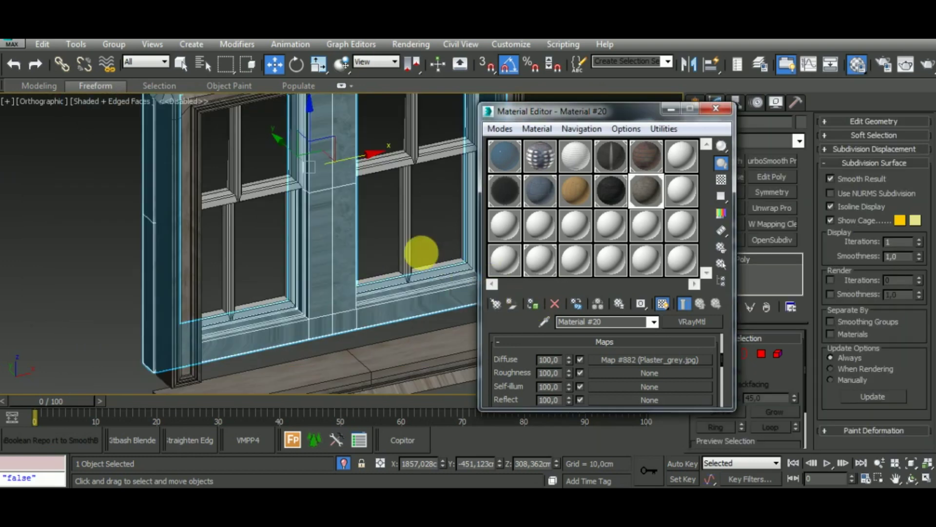
left_click(405, 245)
Step: Apply the wood material to both right-side window sashes
left_click(430, 160, "ctrl")
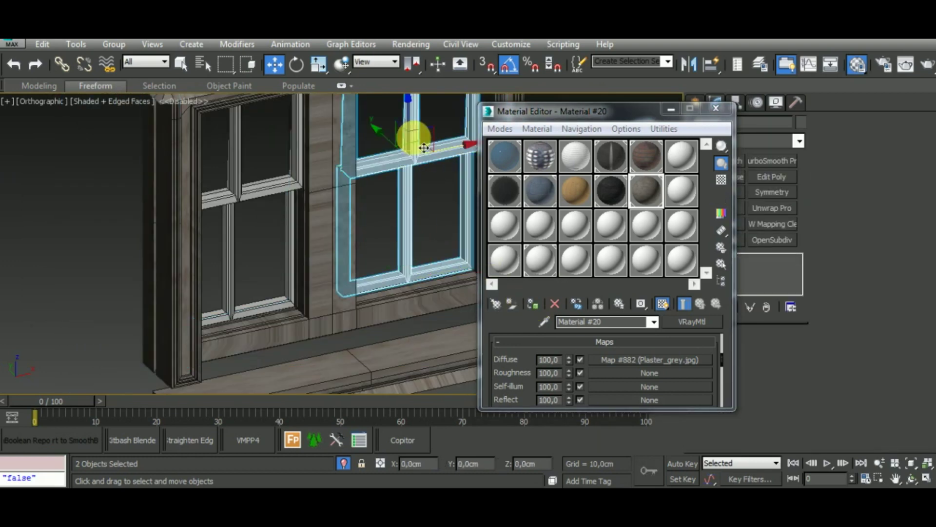
left_click(575, 190)
left_click(534, 304)
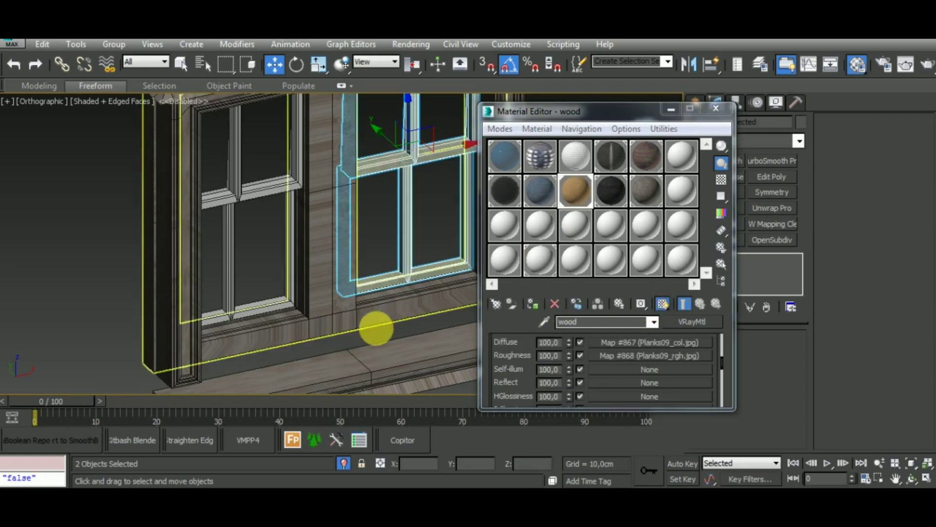
scroll(376, 328, "up", 3)
scroll(359, 299, "up", 3)
scroll(361, 293, "up", 3)
scroll(371, 304, "down", 8)
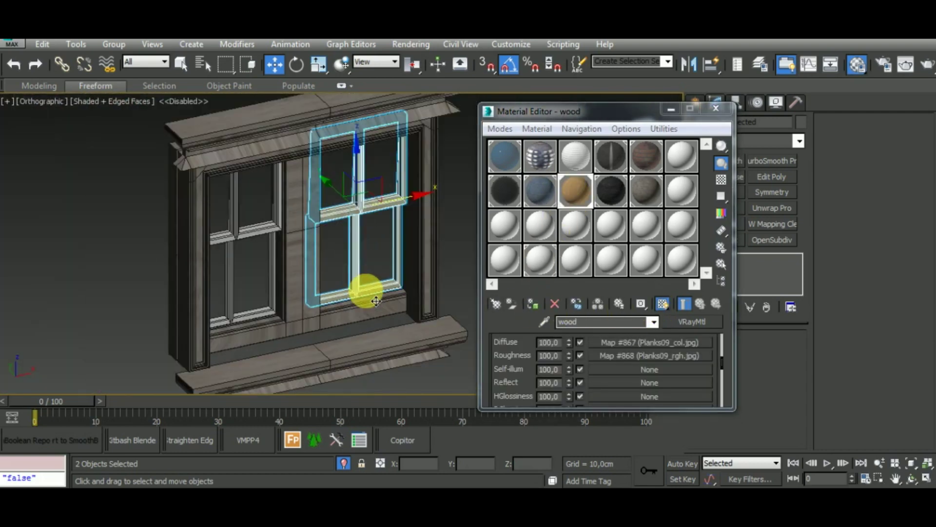
Step: Apply wood to the left sash too, then minimize the Material Editor
left_click(270, 237)
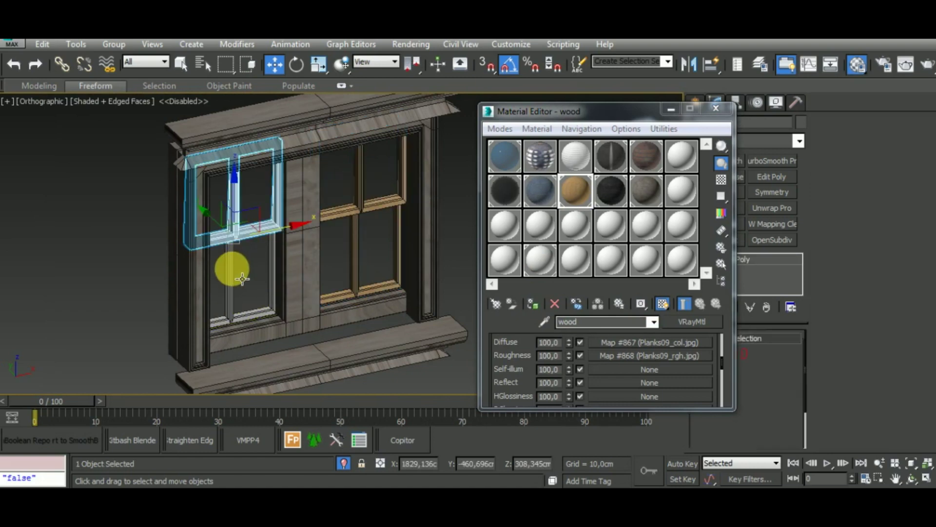
left_click(533, 305)
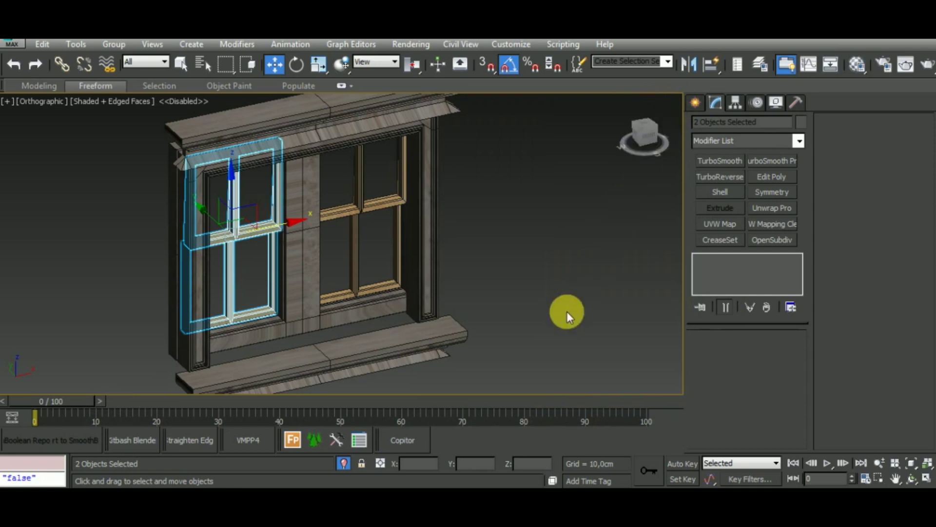
middle_click_drag(567, 311, 555, 307, "alt")
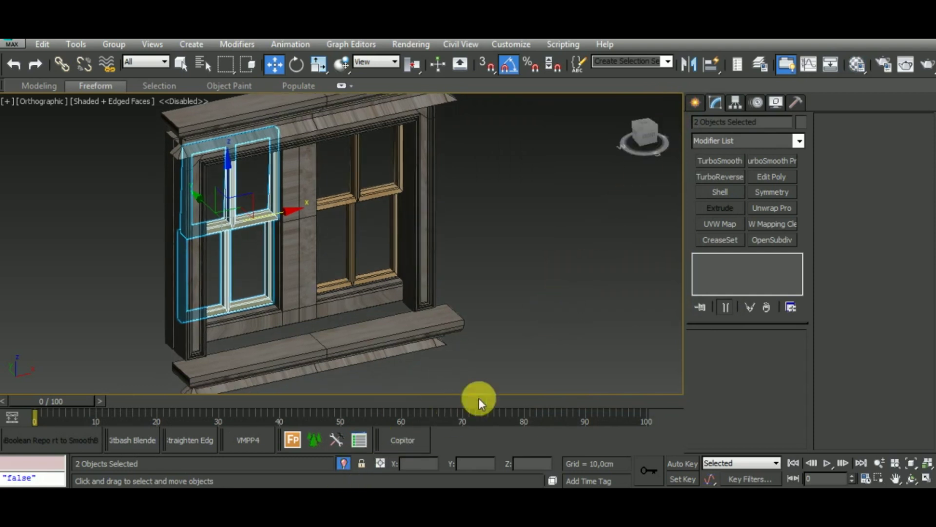
middle_click_drag(519, 341, 507, 337)
key("m")
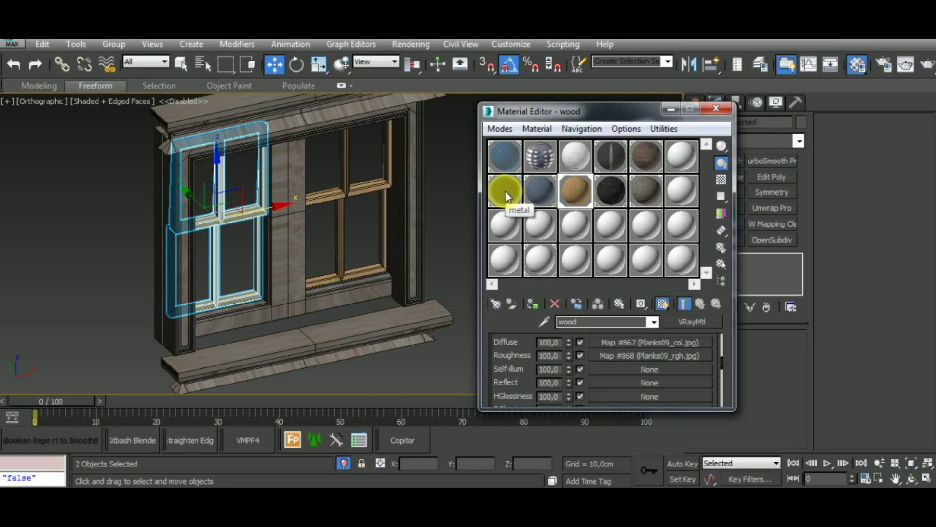
left_click_drag(505, 196, 455, 337)
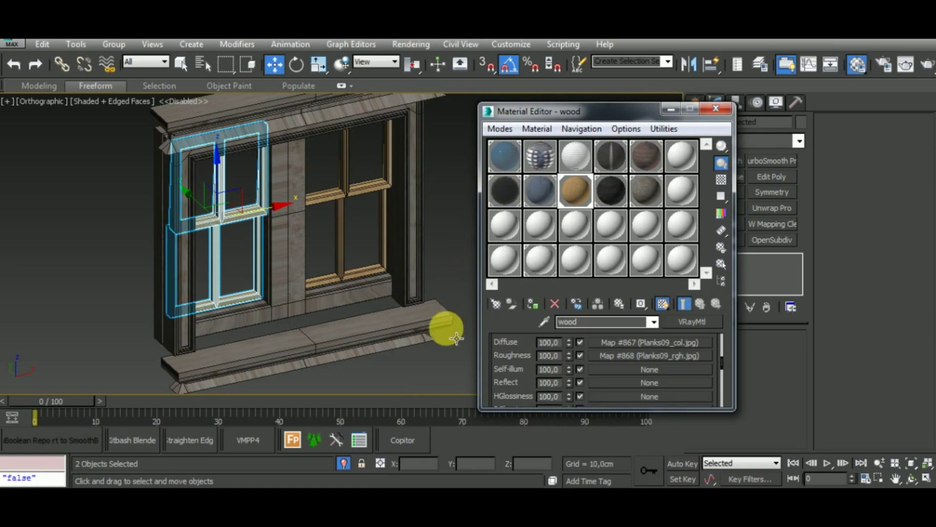
left_click(672, 111)
middle_click_drag(543, 293, 560, 355)
scroll(267, 242, "up", 5)
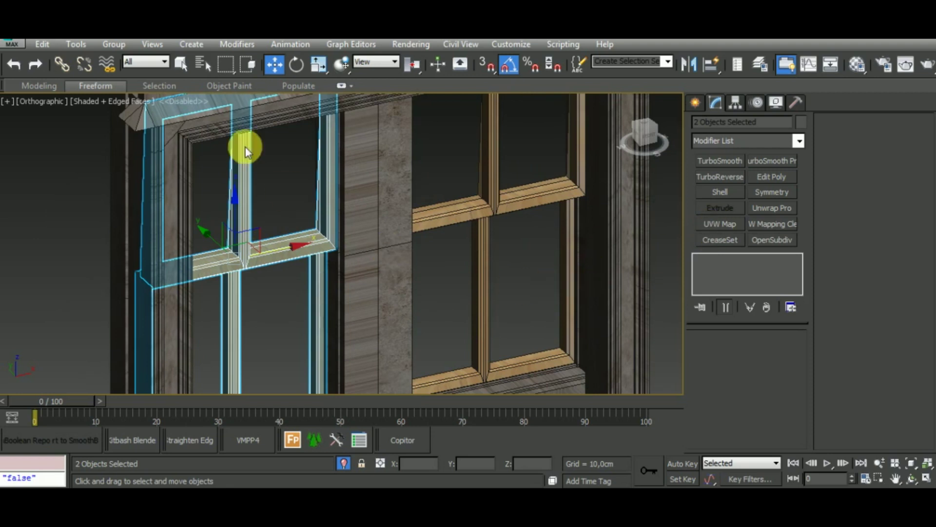
Step: Select the upper-left sash Box032 and add a UVW Map modifier
left_click(114, 45)
left_click(85, 139)
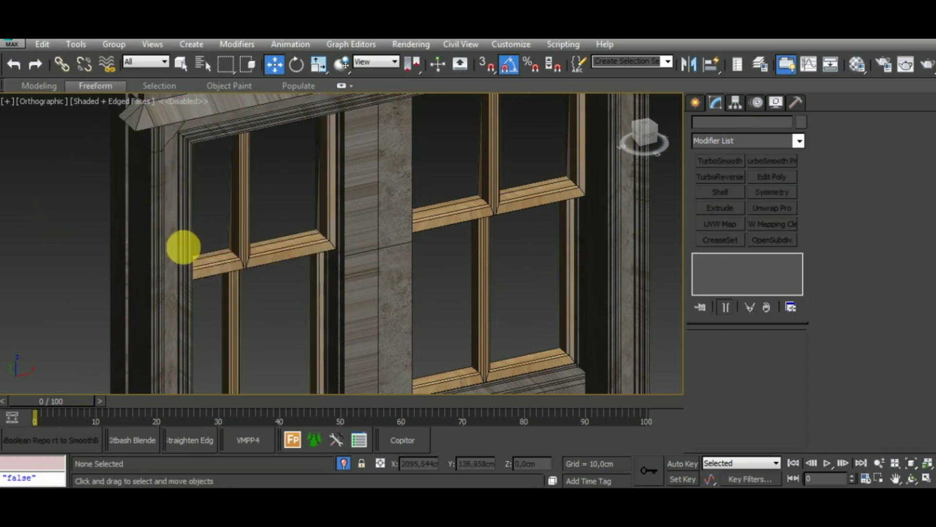
left_click(233, 276)
scroll(260, 262, "down", 2)
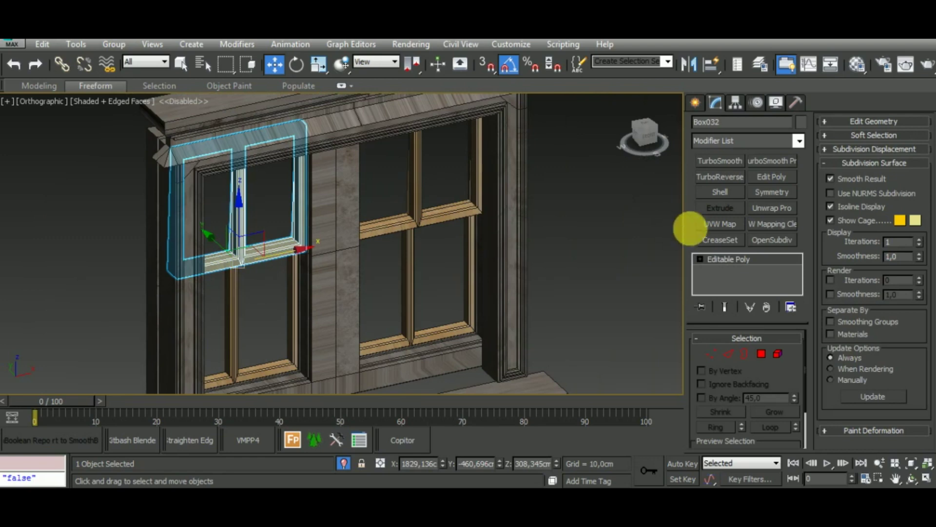
left_click(718, 224)
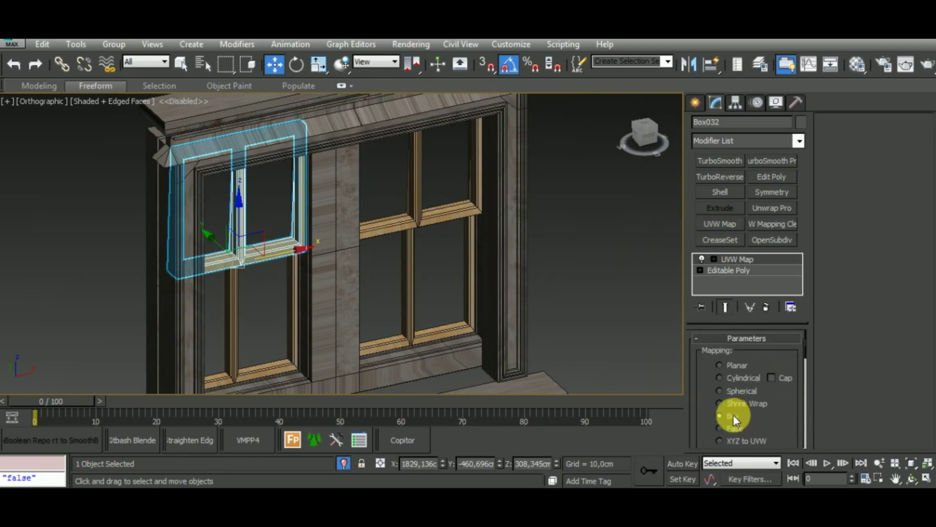
Step: Set the UVW Map width to about 47.487 cm
mouse_move(309, 303)
middle_mouse_down("alt")
mouse_move(299, 261)
mouse_move(279, 273)
middle_mouse_up("alt")
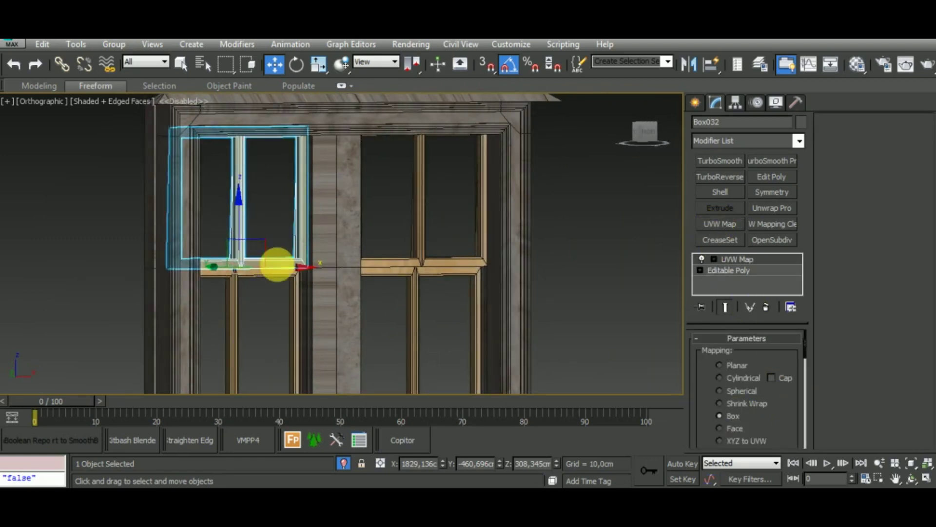
scroll(290, 277, "up", 5)
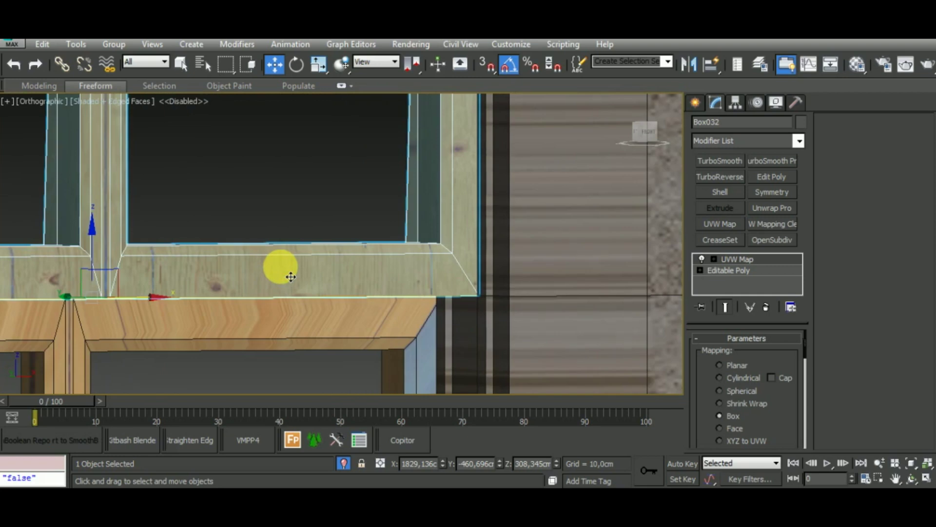
scroll(290, 276, "down", 3)
scroll(781, 380, "down", 5)
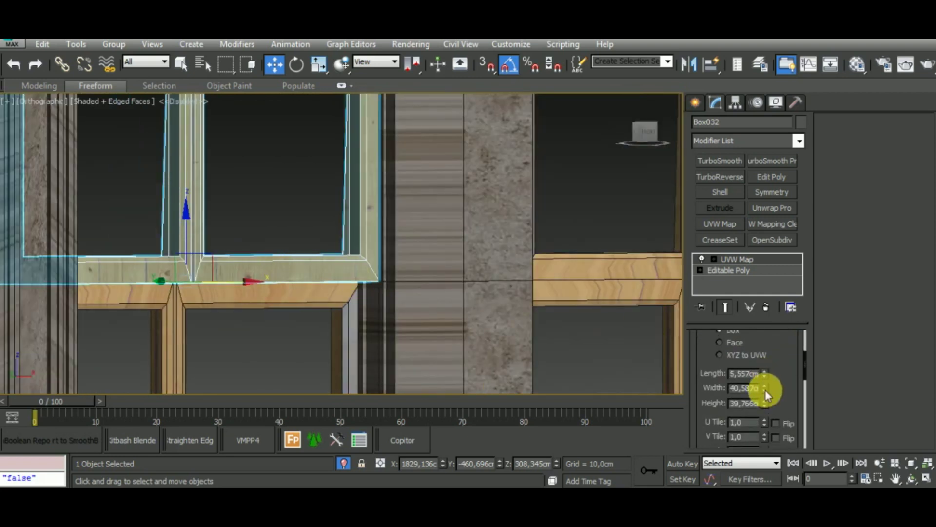
mouse_move(765, 389)
left_mouse_down()
mouse_move(774, 353)
mouse_move(788, 421)
left_mouse_up()
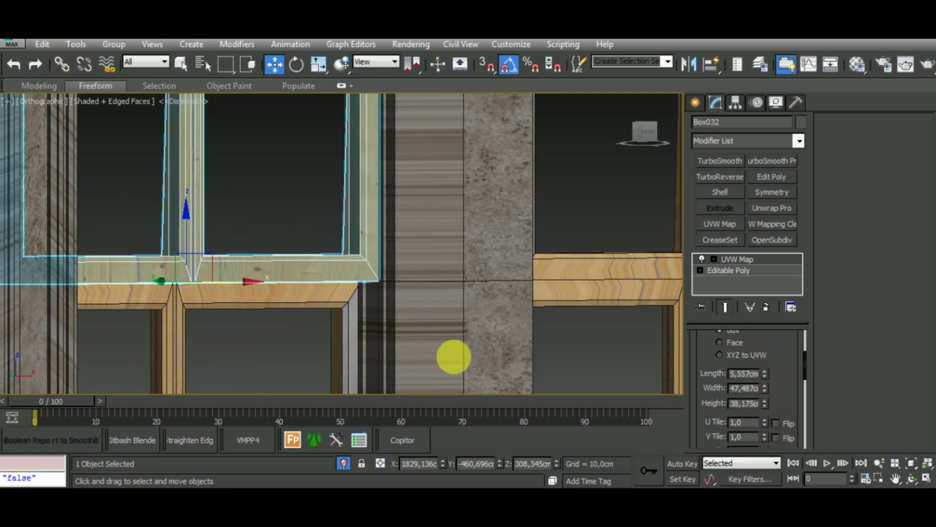
Step: Orbit and zoom around the frame with edges hidden to check the wood grain
middle_click_drag(400, 342, 381, 385, "alt")
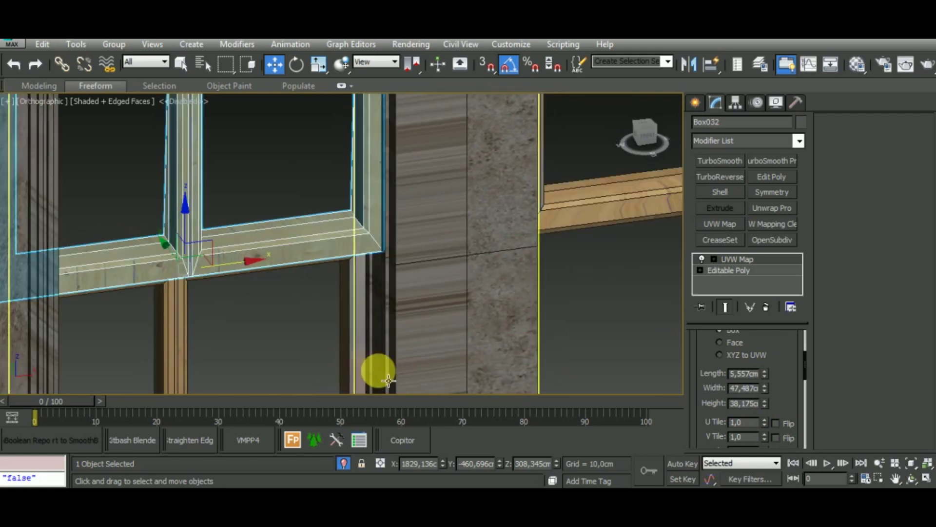
key("F4")
scroll(290, 260, "up", 5)
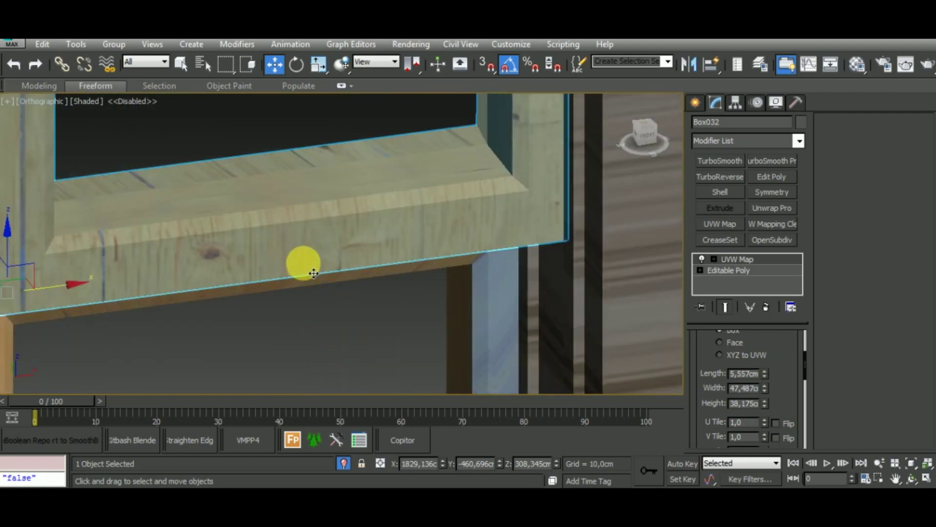
scroll(307, 268, "down", 5)
scroll(309, 271, "down", 3)
mouse_move(309, 271)
middle_mouse_down("alt")
mouse_move(327, 302)
mouse_move(327, 273)
mouse_move(298, 255)
mouse_move(183, 271)
mouse_move(203, 299)
mouse_move(278, 305)
middle_mouse_up("alt")
scroll(112, 281, "up", 5)
scroll(112, 281, "up", 3)
scroll(130, 296, "down", 5)
scroll(298, 304, "up", 2)
scroll(286, 192, "up", 3)
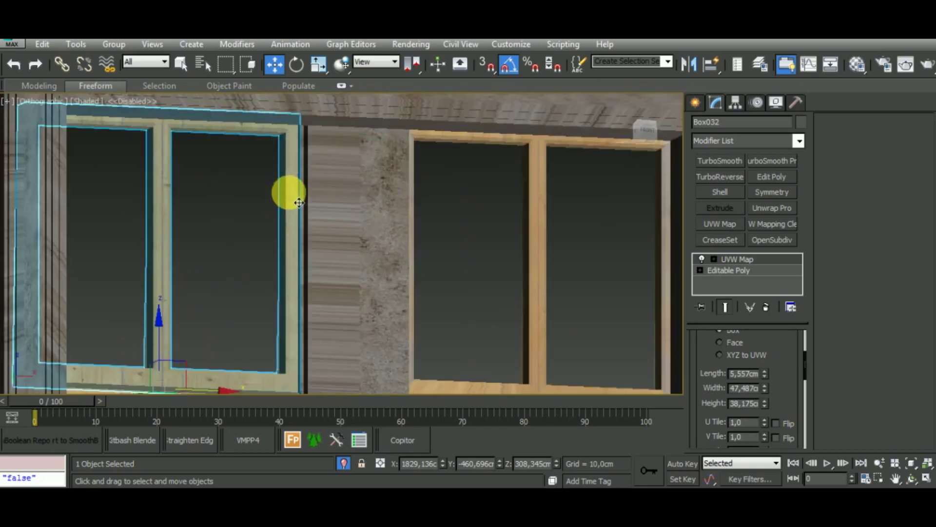
scroll(292, 198, "up", 4)
scroll(305, 208, "down", 4)
scroll(305, 208, "down", 3)
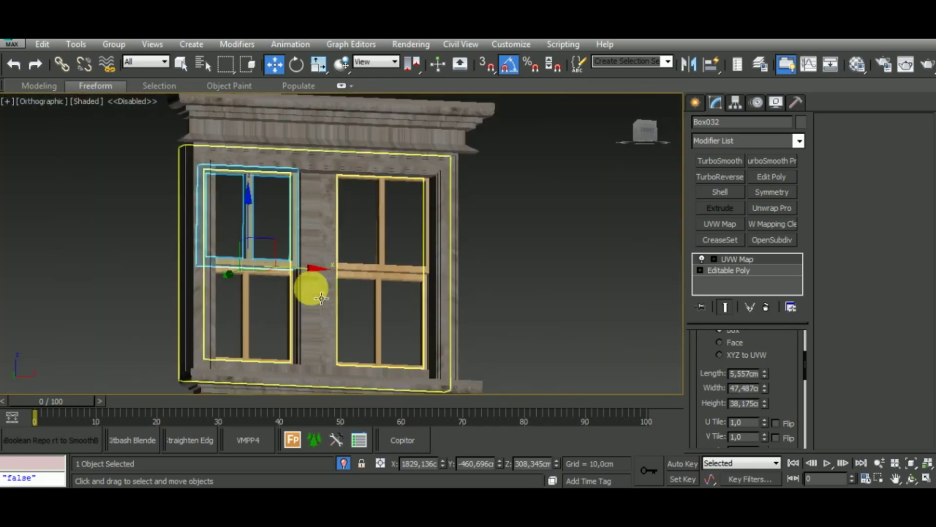
Step: Copy Box032's UVW Map and paste it onto the other three sashes
right_click(773, 261)
left_click(791, 277)
left_click(382, 262)
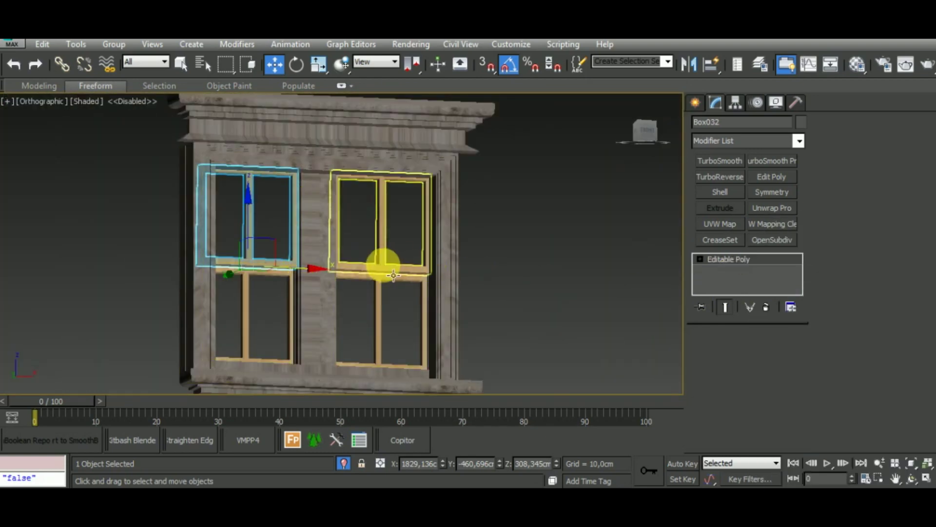
right_click(768, 261)
left_click(785, 270)
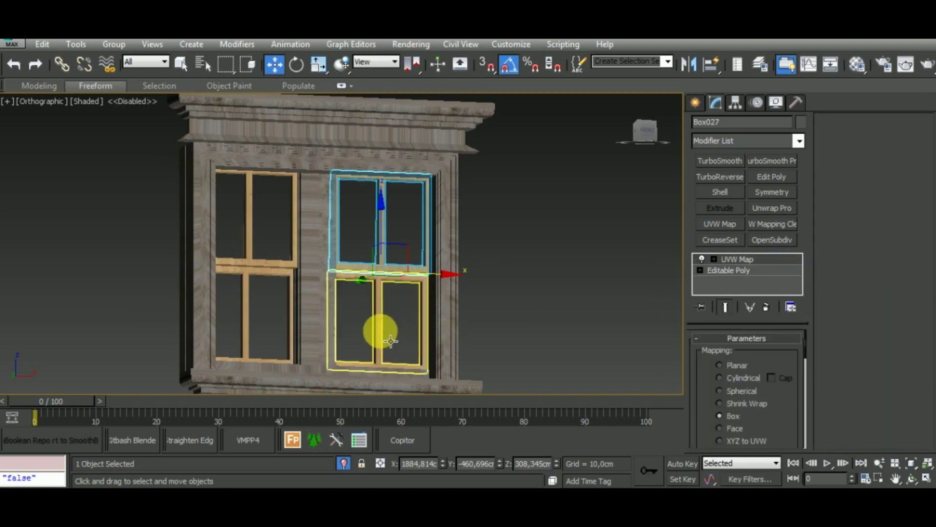
left_click(376, 342)
right_click(764, 260)
left_click(773, 268)
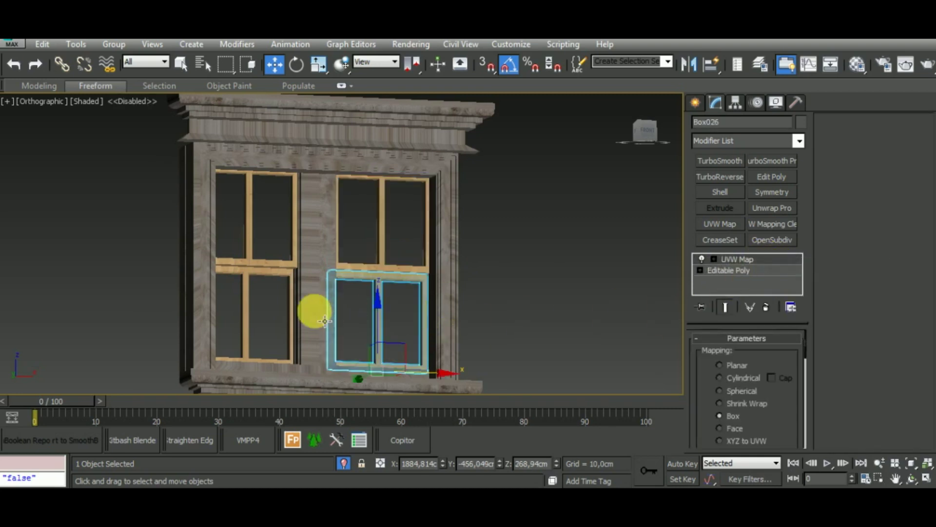
left_click(257, 325)
right_click(759, 259)
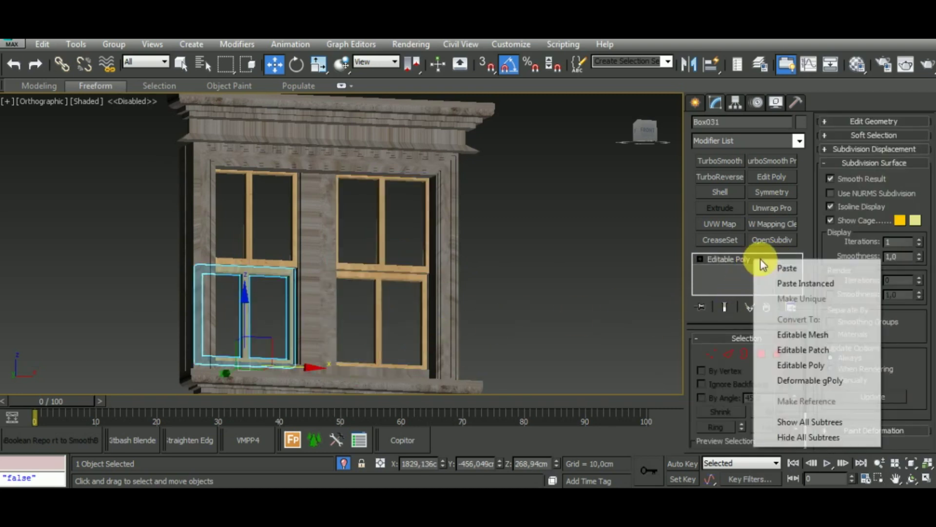
left_click(766, 268)
Step: Paste the UVW Map onto the surrounding frame Box029 as well
mouse_move(555, 300)
middle_mouse_down("alt")
mouse_move(549, 329)
mouse_move(363, 320)
middle_mouse_up("alt")
scroll(390, 334, "up", 5)
scroll(391, 335, "down", 2)
scroll(388, 318, "down", 3)
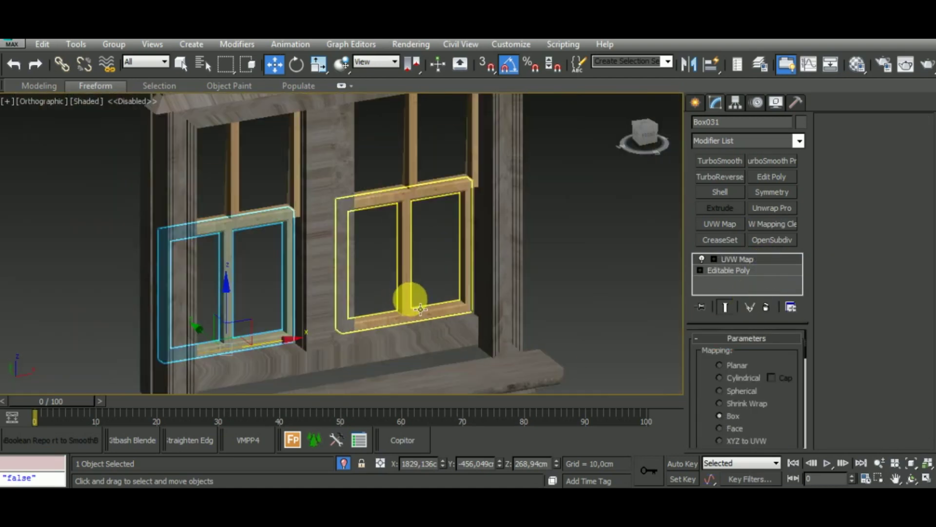
scroll(412, 301, "down", 2)
left_click(421, 329)
left_click(728, 264)
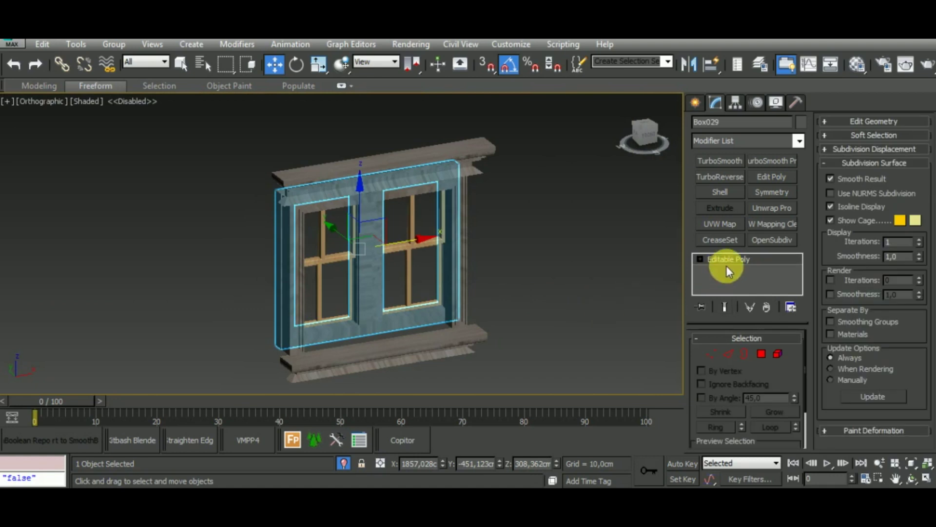
right_click(755, 261)
left_click(771, 268)
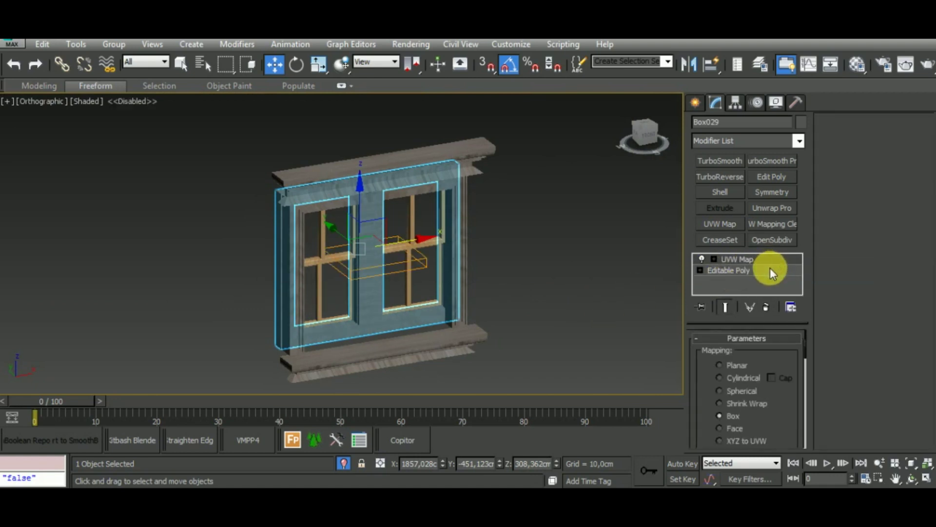
left_click_drag(799, 424, 790, 341)
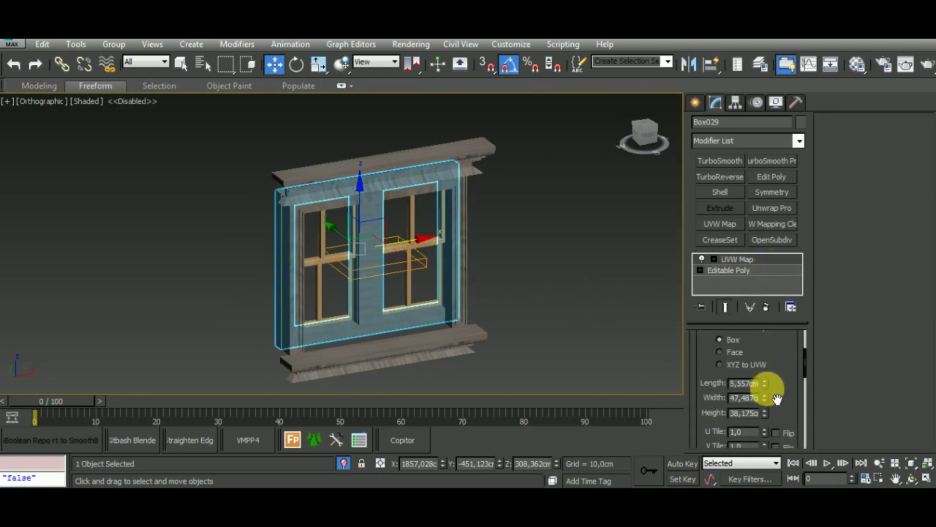
Step: Adjust Box029's UVW Map length and width to find a finer stone scale, settling near 16 cm length
left_click_drag(766, 383, 763, 330)
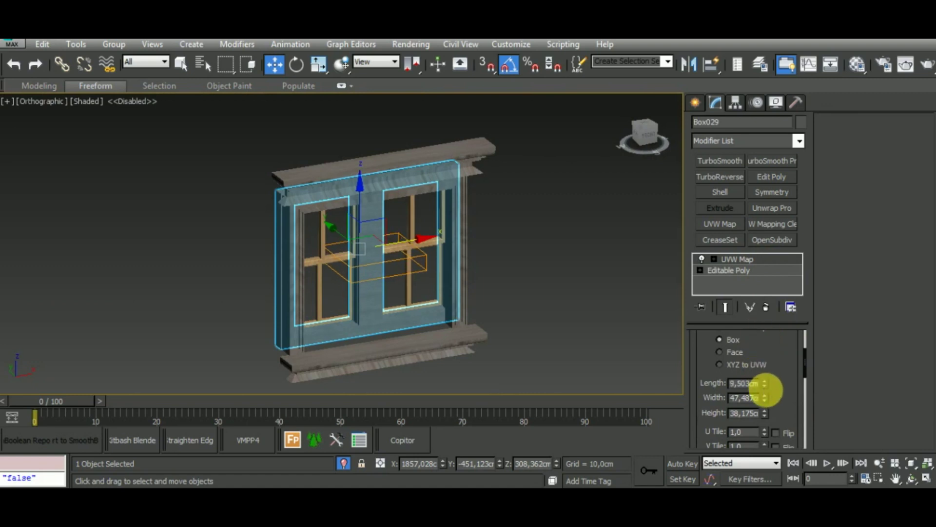
mouse_move(764, 397)
left_mouse_down()
mouse_move(777, 345)
mouse_move(769, 375)
left_mouse_up()
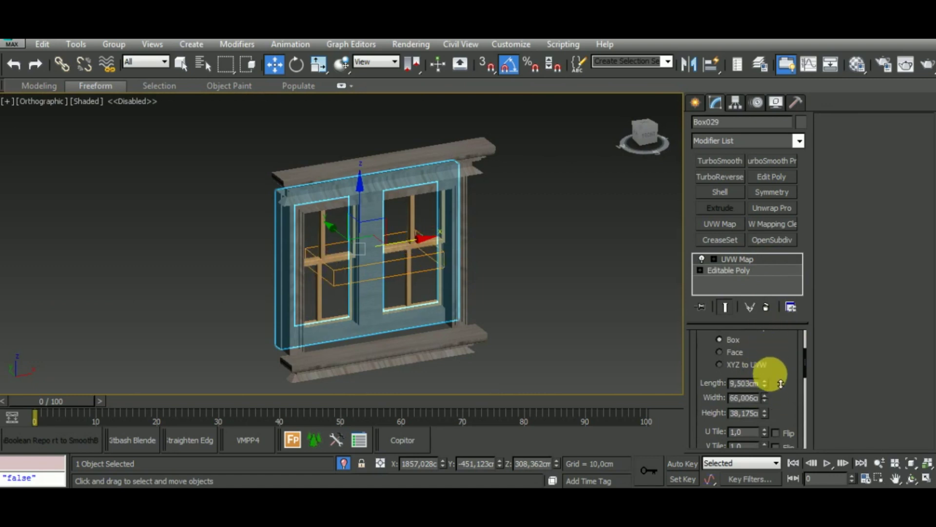
mouse_move(594, 318)
middle_mouse_down("alt")
mouse_move(463, 305)
mouse_move(529, 307)
mouse_move(529, 271)
middle_mouse_up("alt")
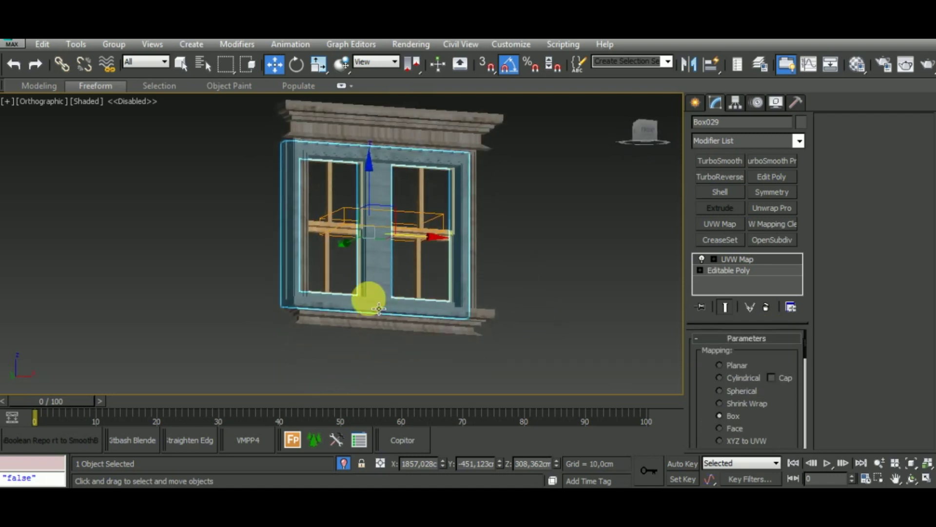
scroll(379, 300, "up", 5)
scroll(388, 307, "up", 3)
scroll(784, 360, "down", 3)
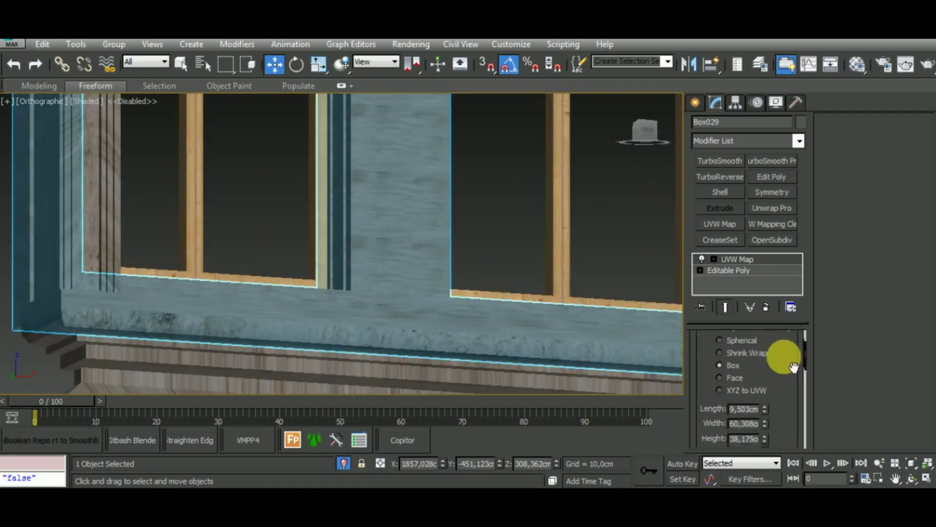
scroll(778, 391, "down", 3)
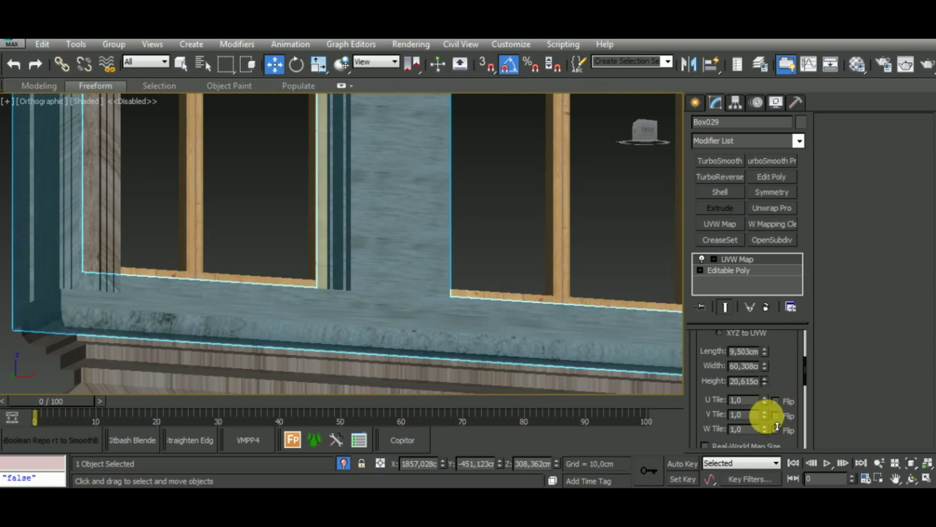
mouse_move(765, 366)
left_mouse_down()
mouse_move(782, 453)
mouse_move(789, 408)
left_mouse_up()
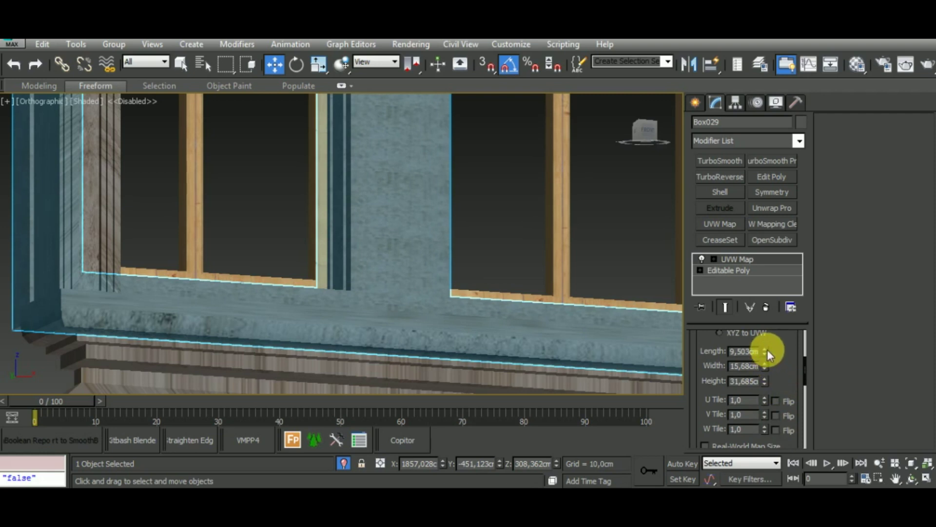
mouse_move(768, 351)
left_mouse_down()
mouse_move(780, 353)
mouse_move(769, 238)
left_mouse_up()
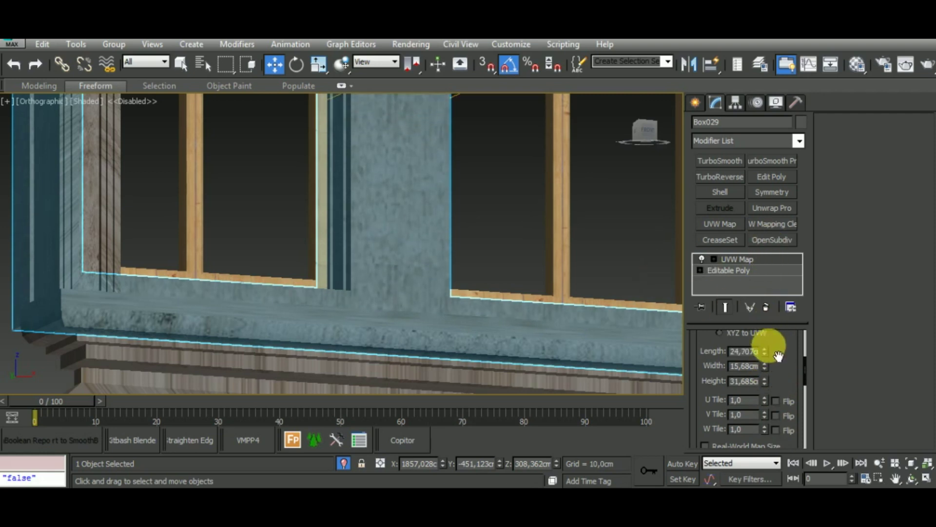
left_click_drag(768, 356, 776, 286)
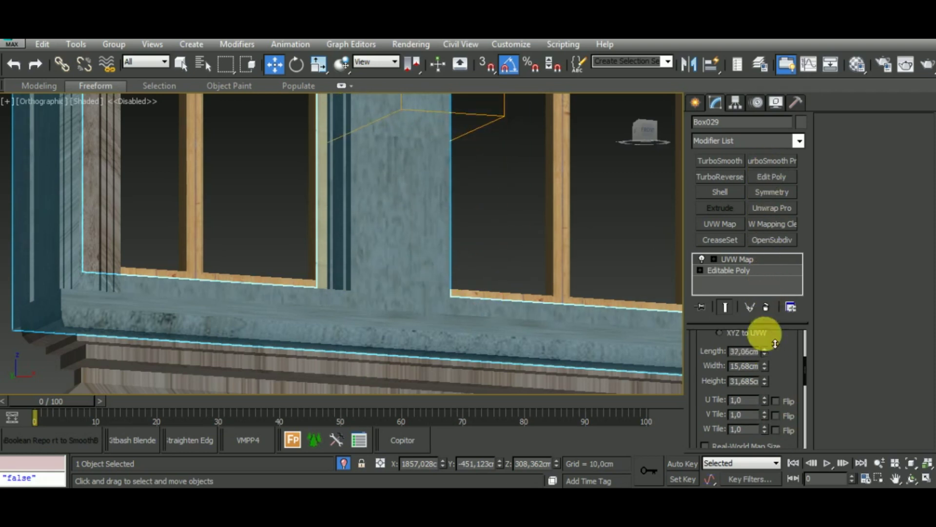
left_click_drag(776, 287, 775, 376)
Step: Check the frame texture from the front, fine-tune its mapping, and select the two side pillars
mouse_move(660, 351)
middle_mouse_down("alt")
mouse_move(519, 299)
mouse_move(506, 342)
middle_mouse_up("alt")
key("z")
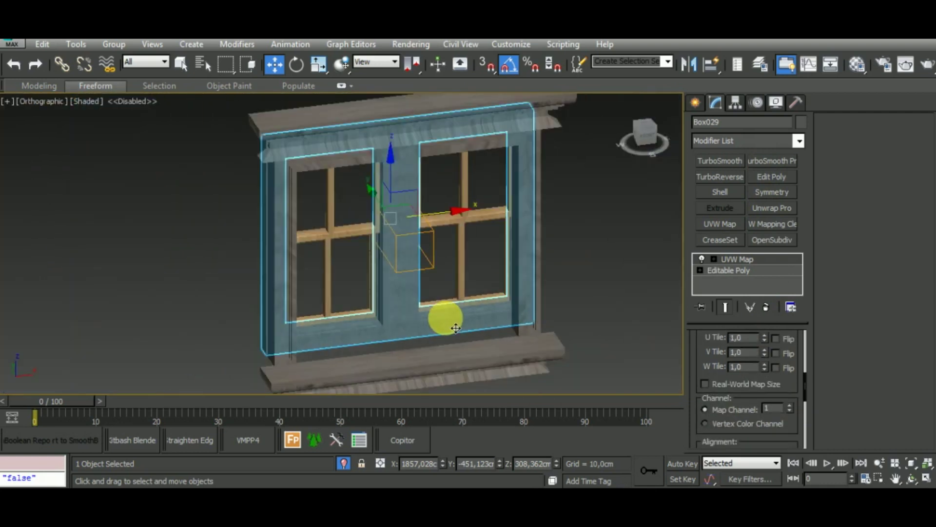
mouse_move(539, 288)
middle_mouse_down("alt")
mouse_move(580, 227)
mouse_move(589, 229)
mouse_move(560, 224)
middle_mouse_up("alt")
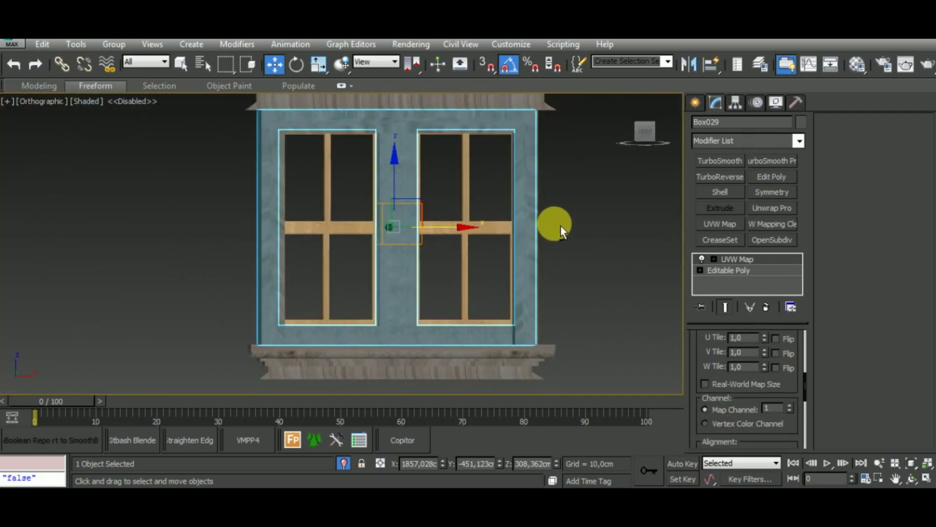
left_click(594, 265)
scroll(447, 332, "up", 4)
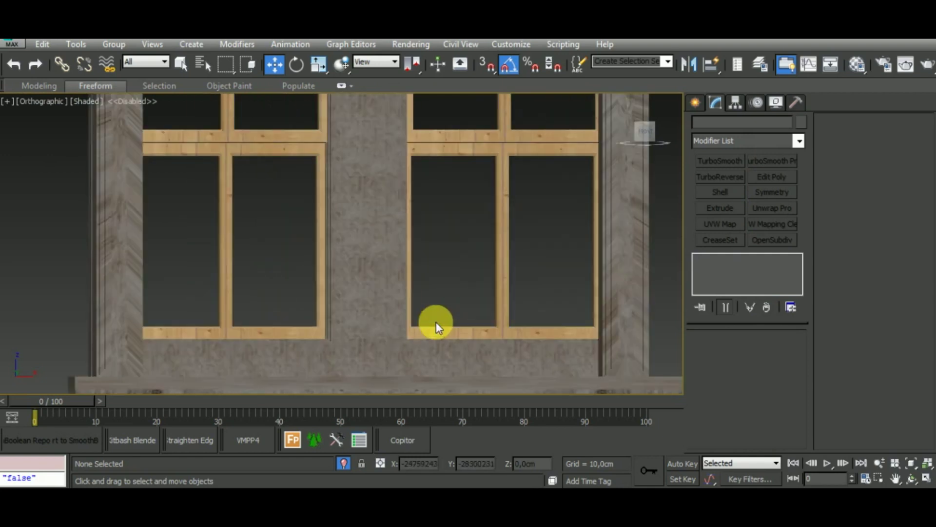
left_click(387, 318)
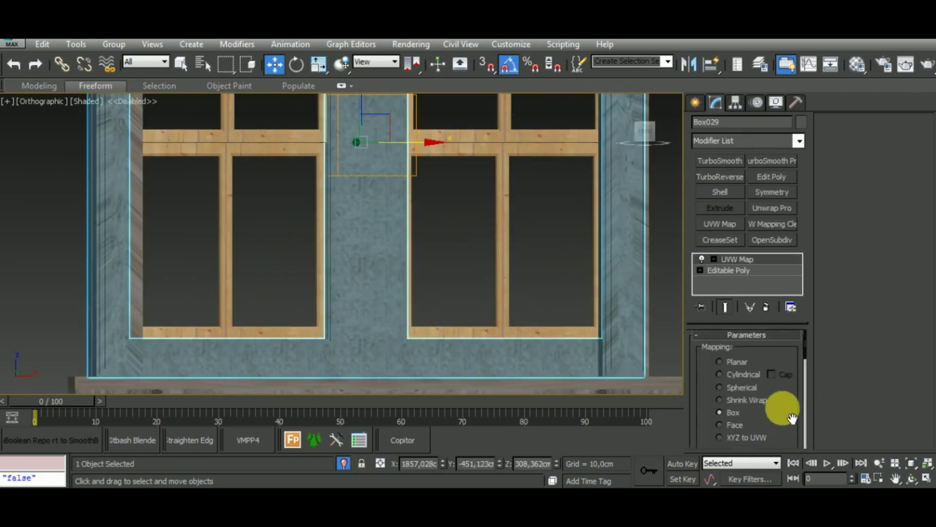
mouse_move(784, 408)
left_mouse_down()
mouse_move(780, 322)
mouse_move(780, 398)
mouse_move(785, 349)
left_mouse_up()
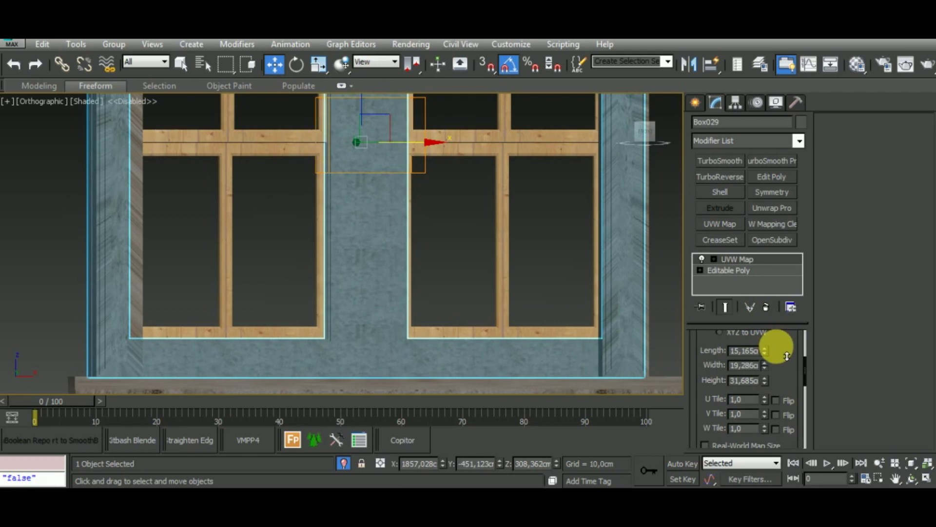
left_click(649, 353)
Step: Paste the UVW Map onto pillar Box028, resize it to about 15.282 × 32.766 × 38.175 cm, and select slab Box033
right_click(768, 261)
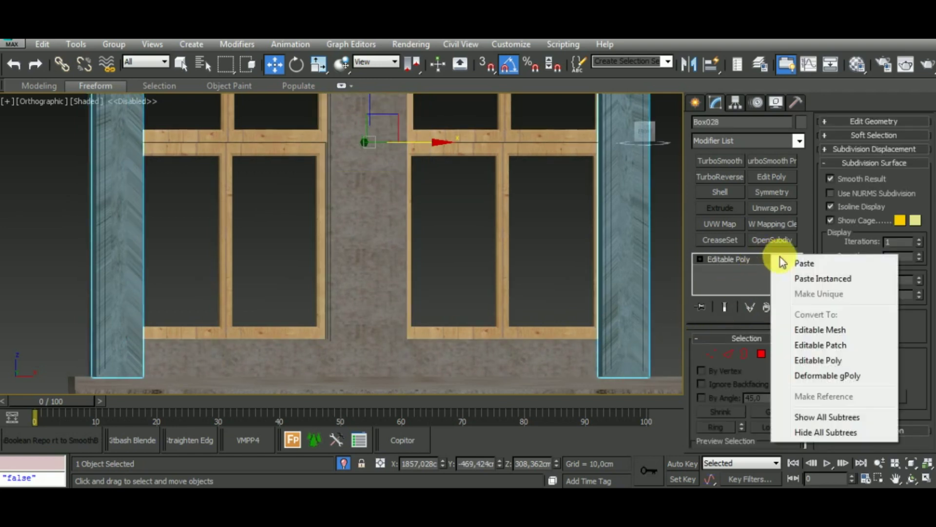
left_click(779, 259)
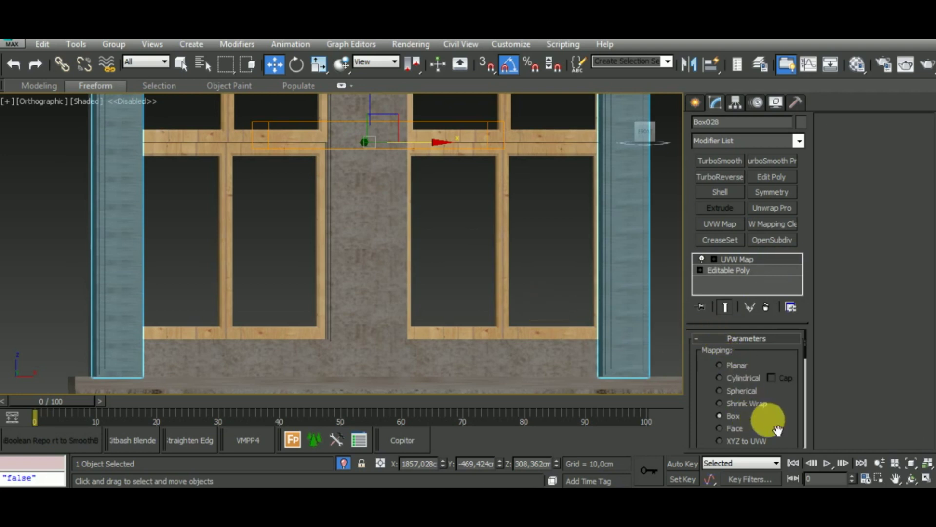
mouse_move(778, 429)
left_mouse_down()
mouse_move(766, 346)
mouse_move(779, 351)
left_mouse_up()
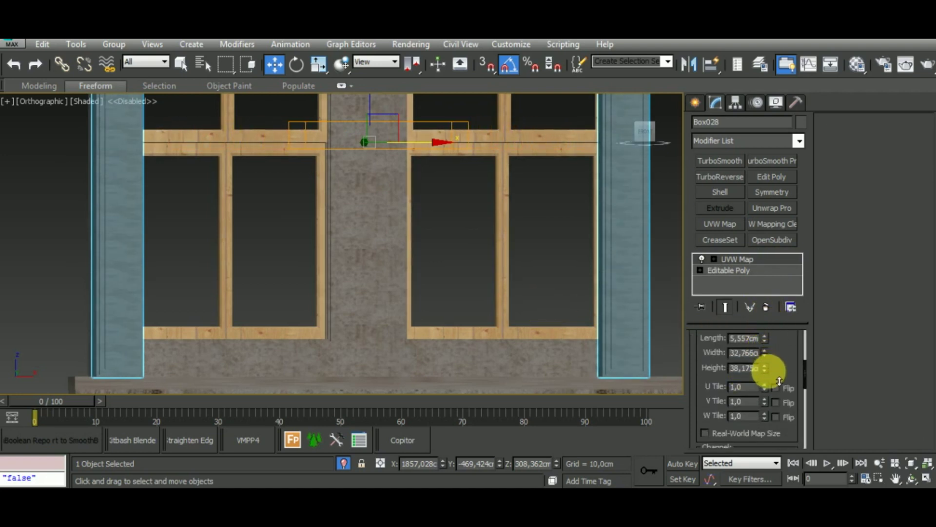
left_click_drag(765, 337, 778, 226)
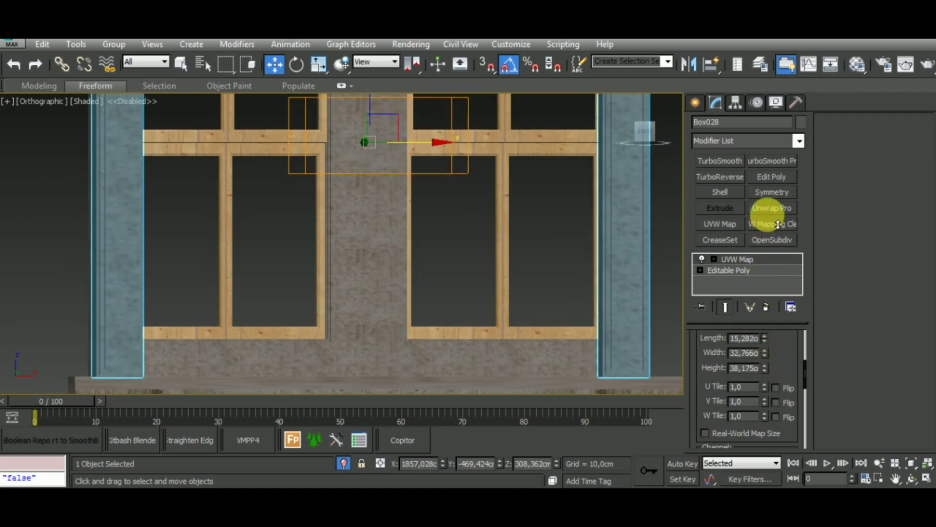
middle_click_drag(522, 319, 514, 257)
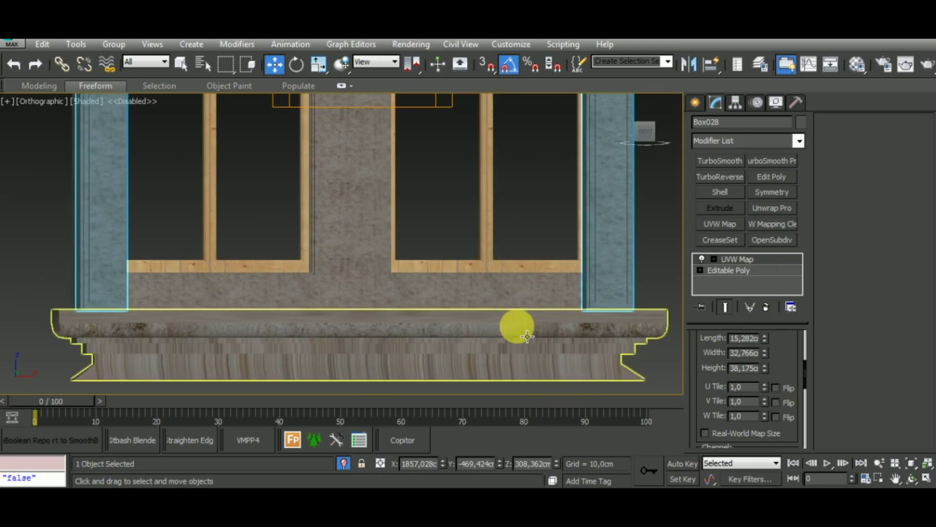
left_click(516, 326)
Step: Paste the UVW Map onto base slab Box033 and shift its gizmo along the slab
right_click(755, 263)
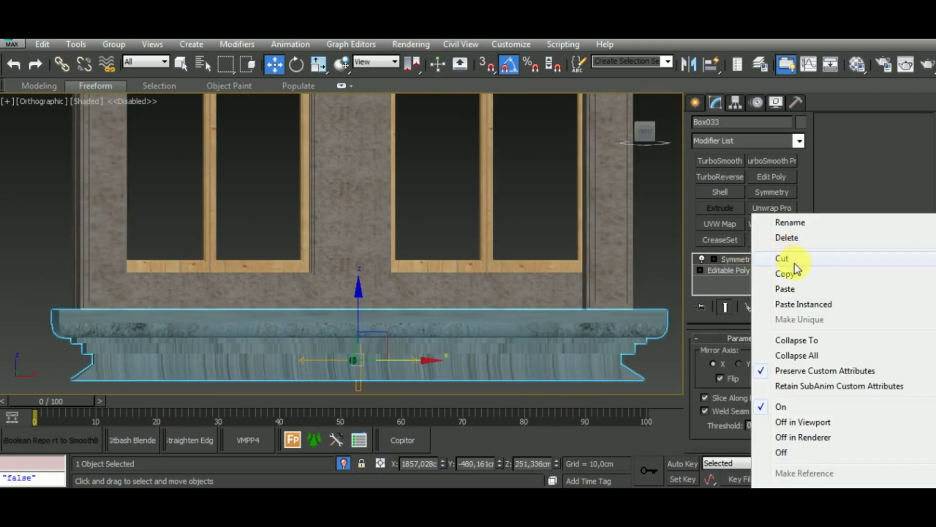
left_click(798, 289)
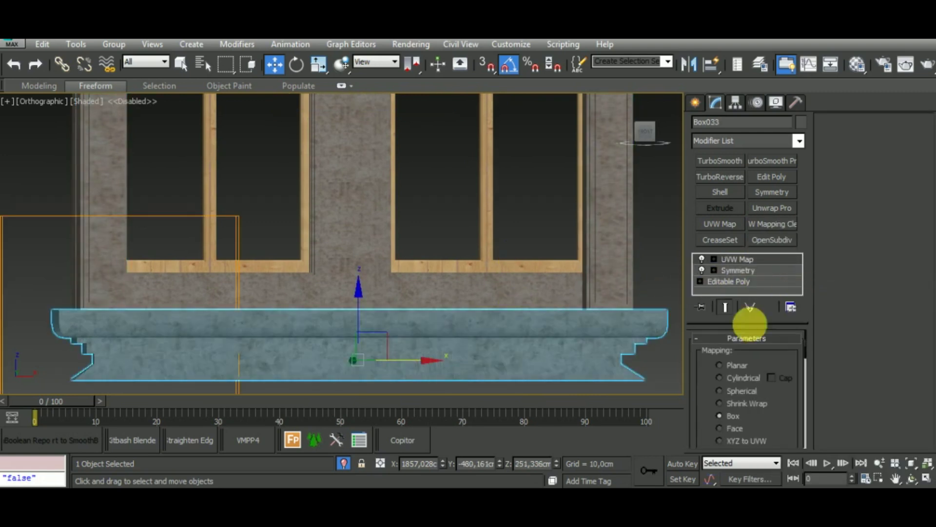
mouse_move(576, 294)
middle_mouse_down("alt")
mouse_move(587, 316)
mouse_move(568, 297)
mouse_move(602, 291)
mouse_move(609, 369)
middle_mouse_up("alt")
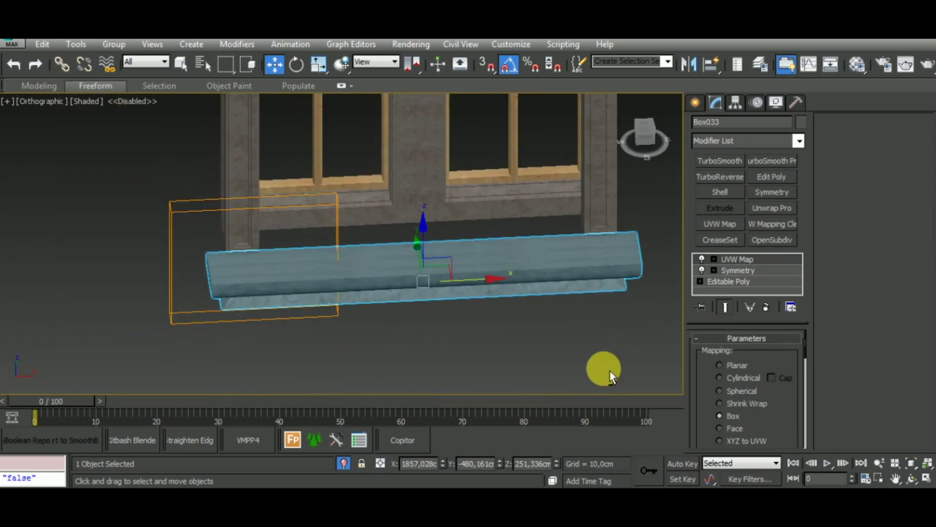
left_click(713, 259)
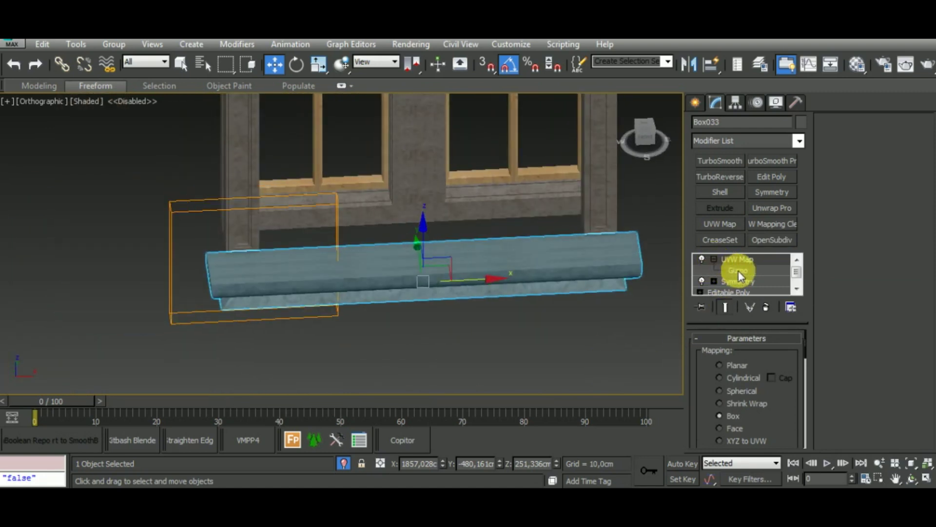
left_click(738, 271)
mouse_move(303, 254)
left_mouse_down()
mouse_move(471, 255)
mouse_move(490, 269)
mouse_move(488, 286)
left_mouse_up()
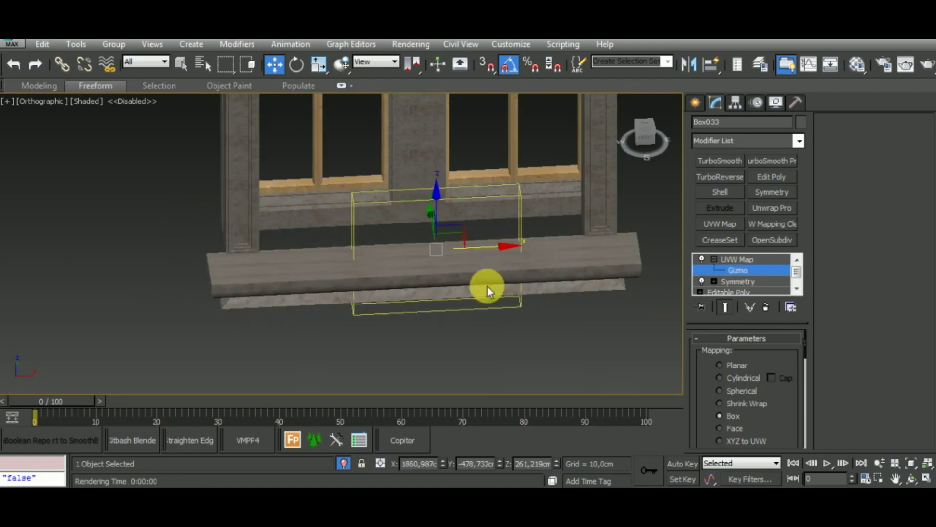
mouse_move(487, 286)
middle_mouse_down("alt")
mouse_move(554, 313)
mouse_move(554, 332)
middle_mouse_up("alt")
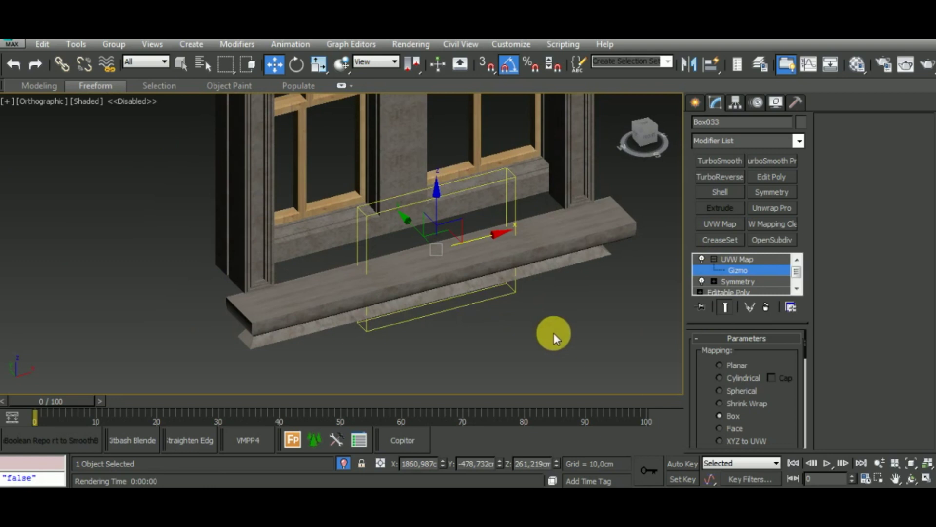
left_click(765, 259)
Step: Add Edit Poly to the slab and detach its top polygons as a separate object
left_click(780, 177)
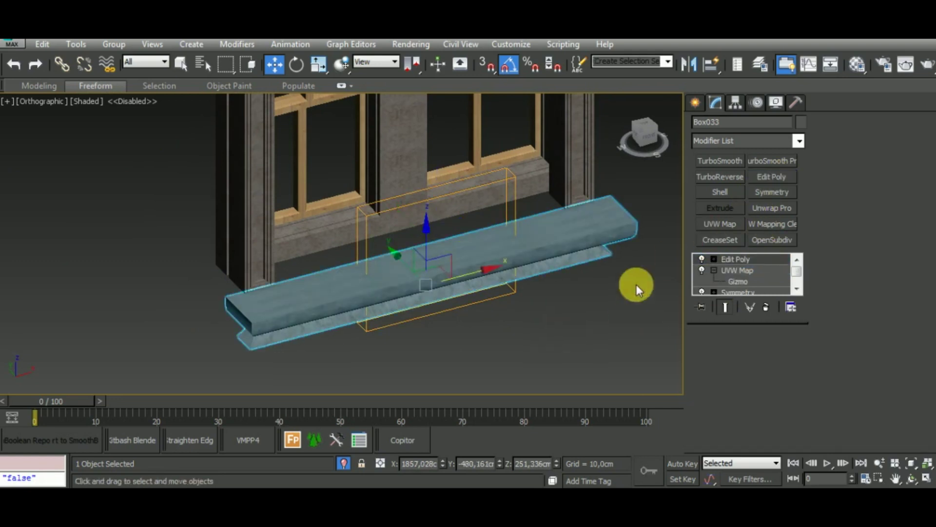
middle_click_drag(636, 285, 604, 352)
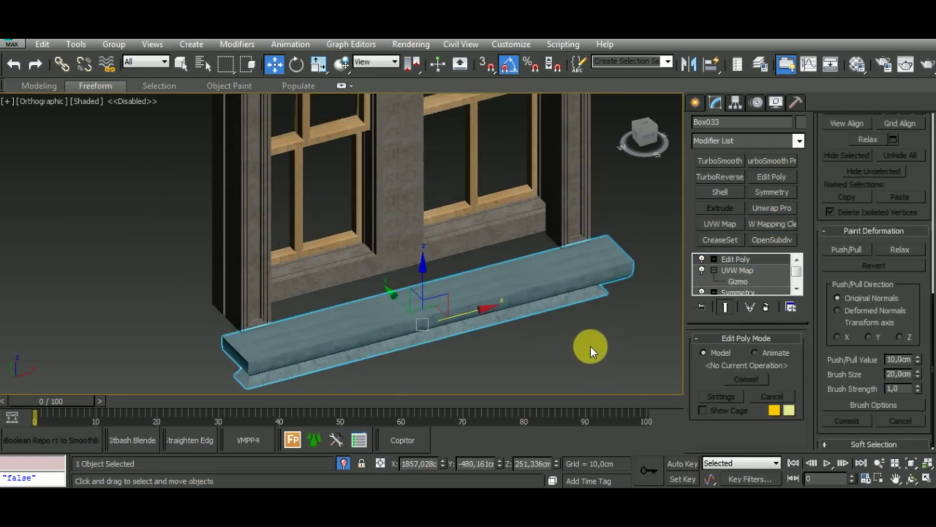
key("4")
left_click(521, 276)
left_click(417, 320, "ctrl")
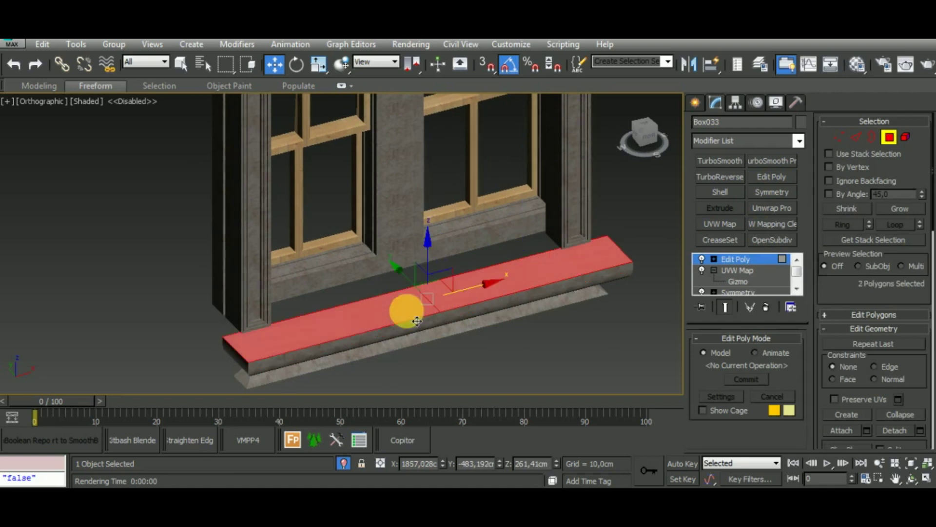
left_click(900, 432)
left_click(889, 137)
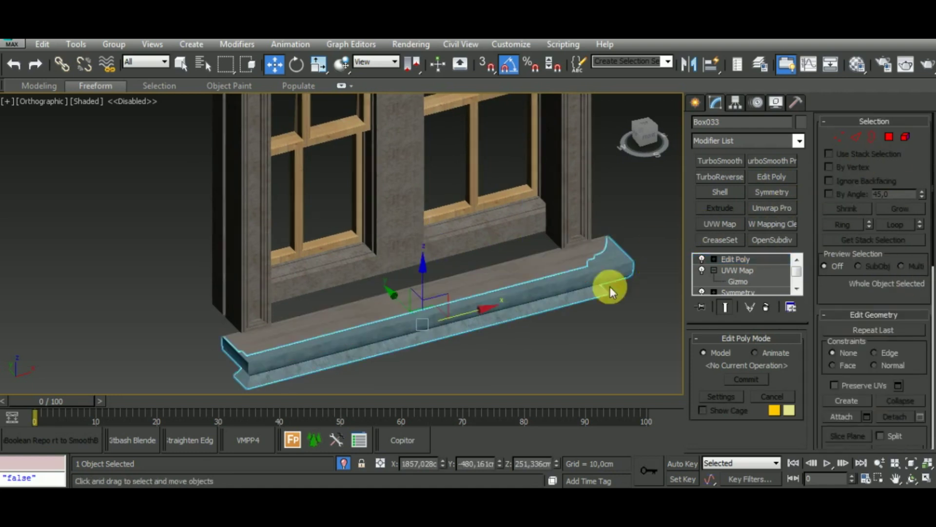
Step: Paste the UVW Map onto the detached sill top Object063
left_click(556, 279)
right_click(773, 259)
left_click(790, 261)
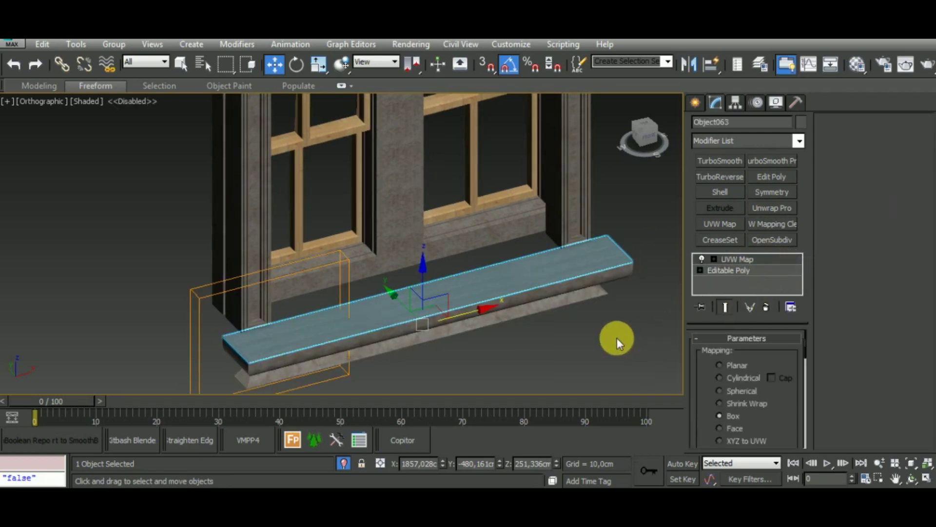
Step: Resize Object063's UVW Map to Length 16.393 cm and Width 23.743 cm
left_click_drag(785, 412, 780, 321)
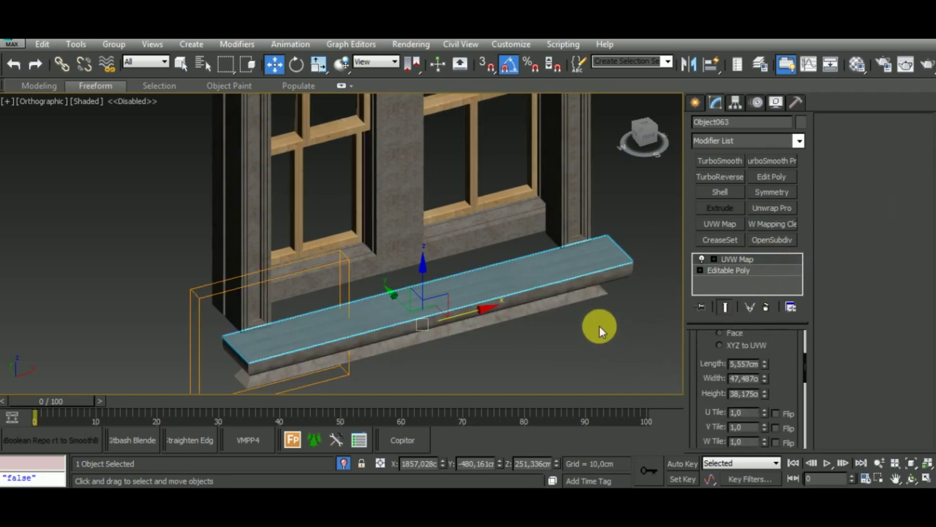
middle_click_drag(600, 325, 602, 366, "alt")
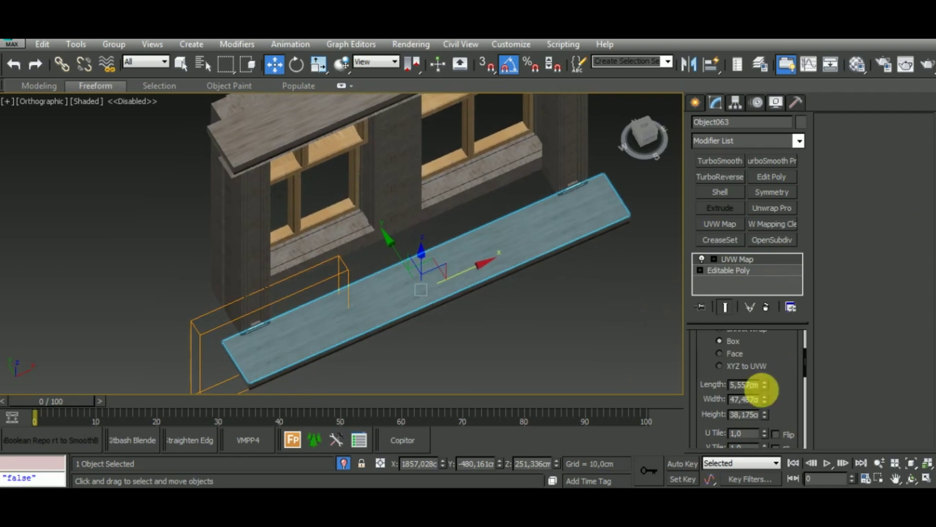
mouse_move(764, 401)
left_mouse_down()
mouse_move(763, 359)
mouse_move(769, 417)
mouse_move(786, 449)
mouse_move(756, 303)
mouse_move(771, 224)
mouse_move(774, 256)
left_mouse_up()
mouse_move(673, 308)
middle_mouse_down("alt")
mouse_move(645, 307)
mouse_move(622, 271)
mouse_move(619, 285)
mouse_move(740, 203)
middle_mouse_up("alt")
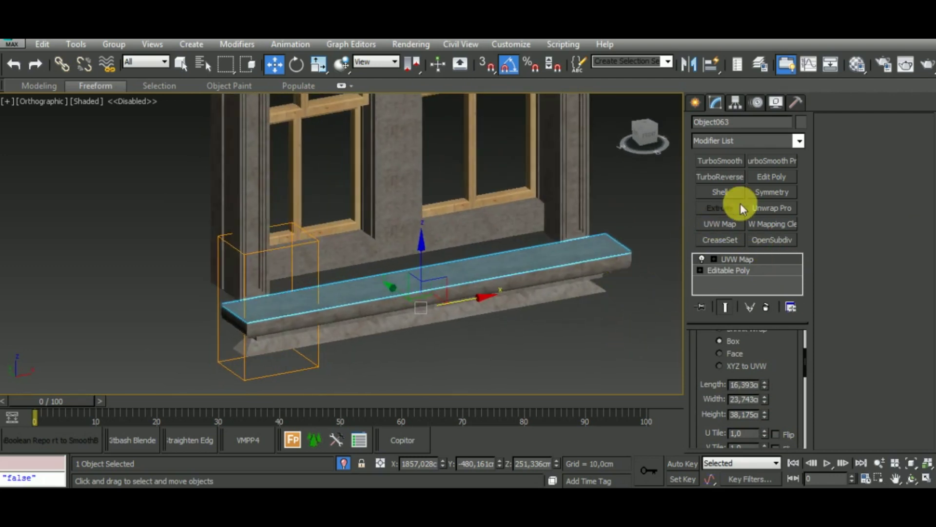
Step: Add Edit Poly to Object063 and attach the base slab beneath it
left_click(774, 179)
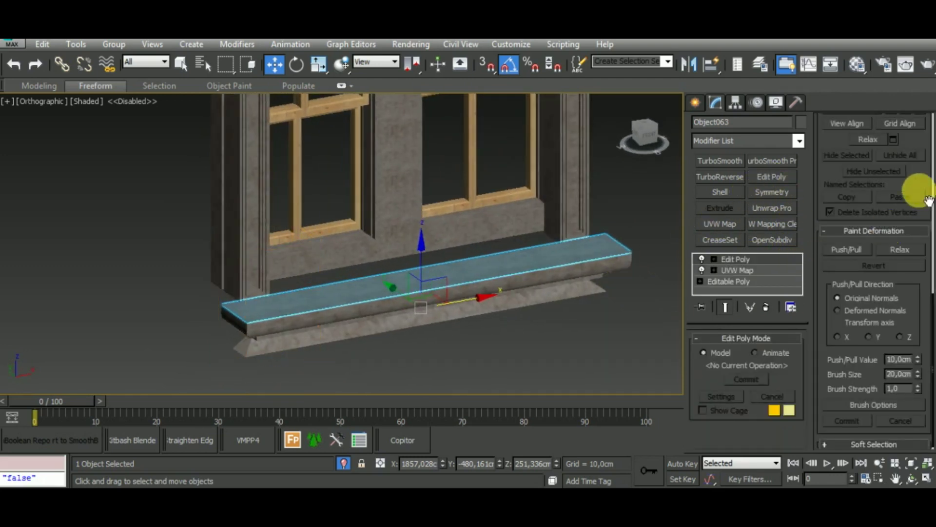
left_click_drag(928, 200, 919, 438)
left_click(852, 265)
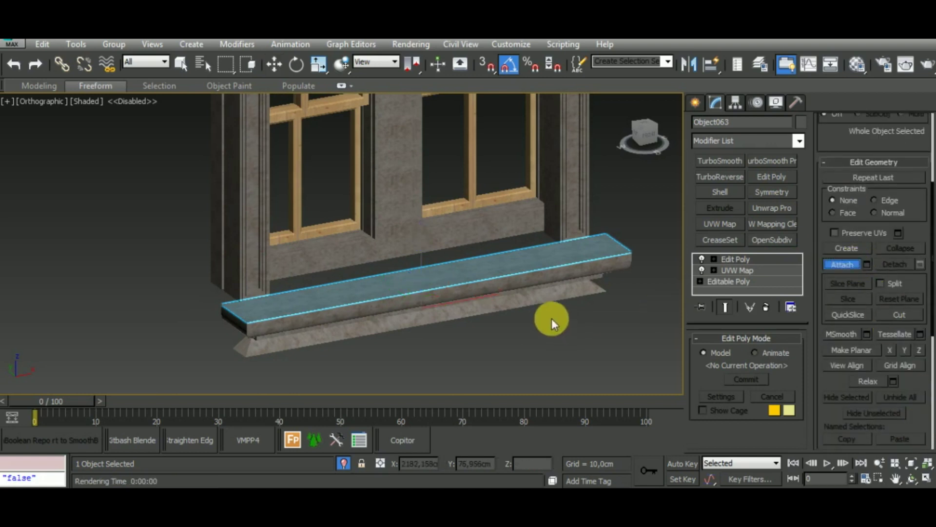
right_click(558, 339)
scroll(508, 351, "down", 2)
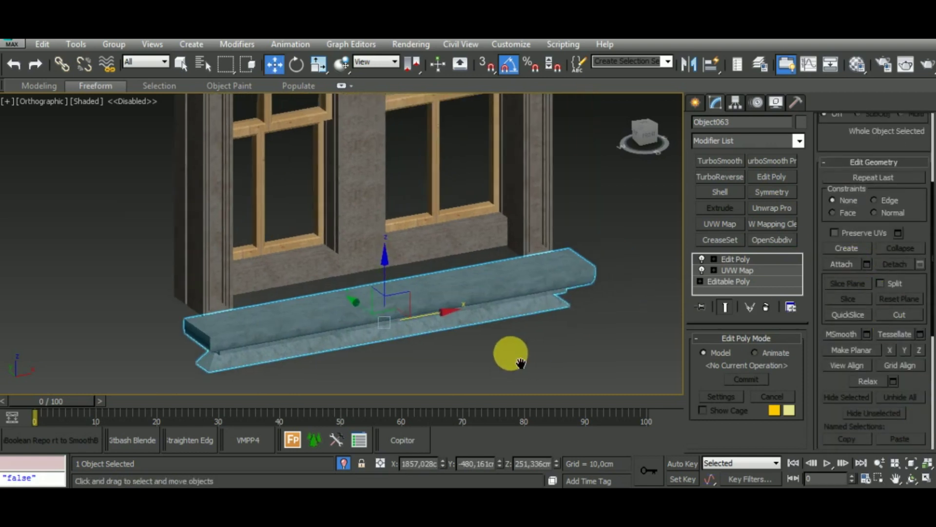
scroll(493, 335, "down", 3)
Step: Paste the UVW Map onto the window's top header and inspect it from several angles
left_click(428, 219)
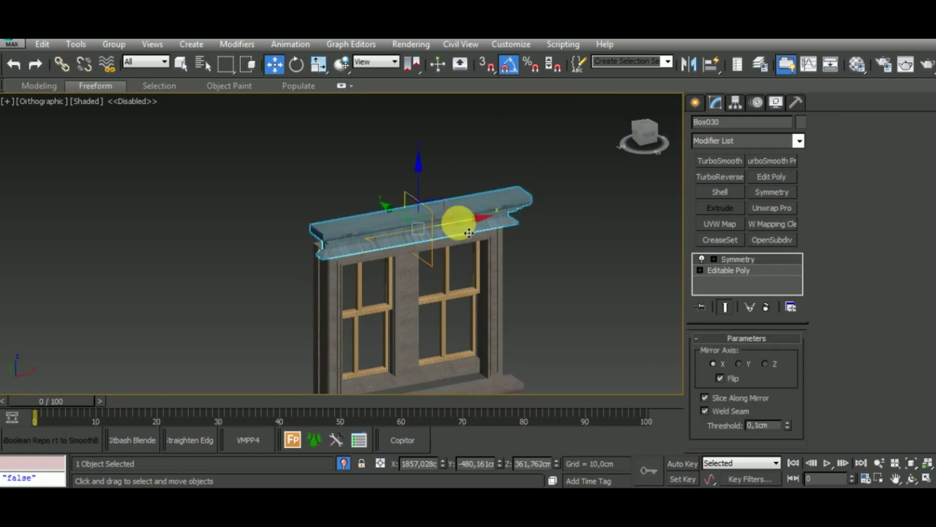
right_click(757, 259)
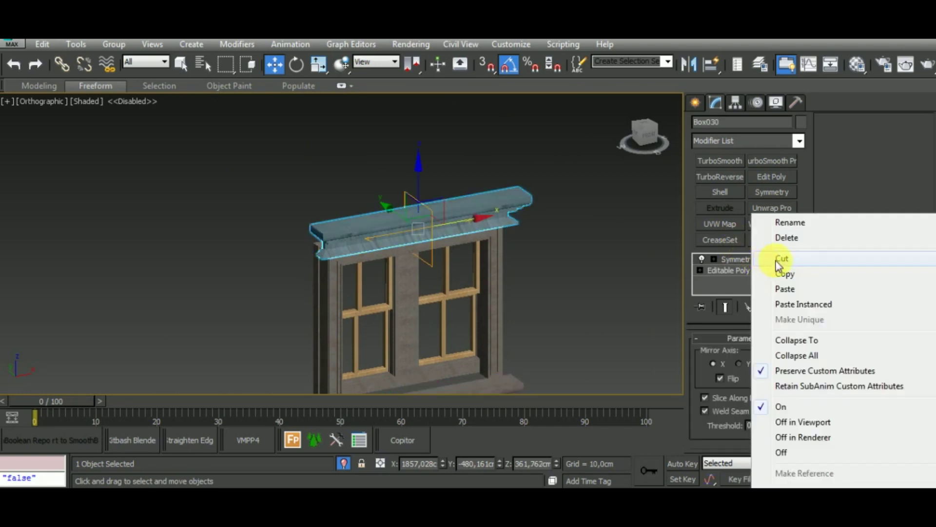
left_click(796, 289)
mouse_move(563, 308)
middle_mouse_down("alt")
mouse_move(547, 299)
mouse_move(549, 261)
middle_mouse_up("alt")
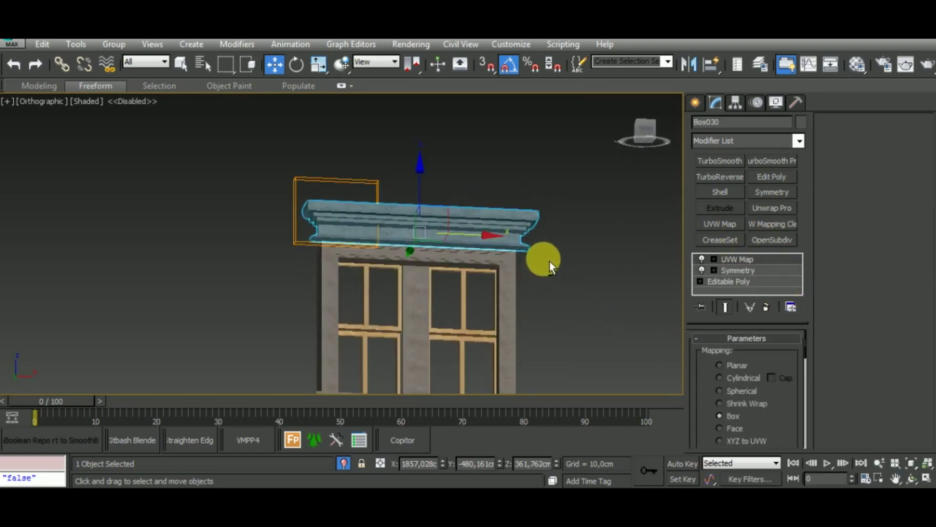
scroll(450, 219, "up", 2)
scroll(469, 238, "up", 2)
scroll(460, 226, "up", 2)
scroll(460, 226, "down", 3)
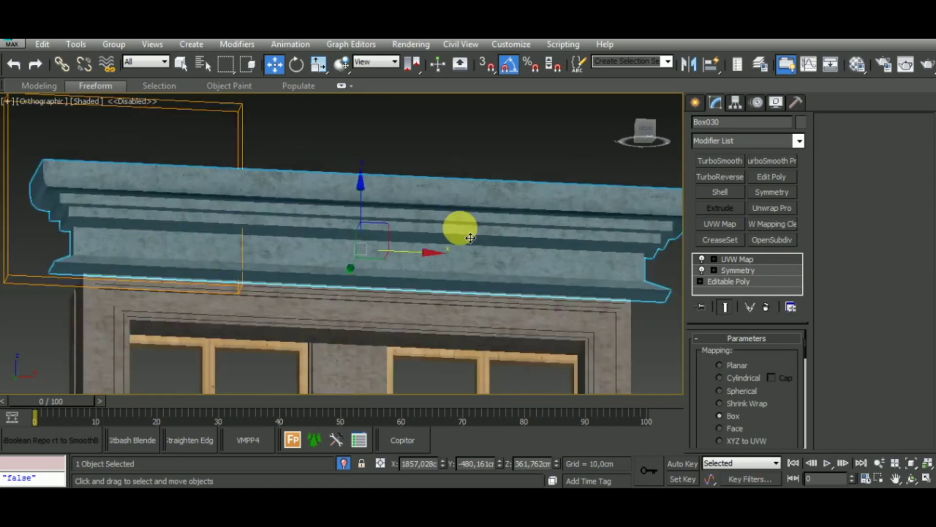
scroll(468, 232, "down", 4)
mouse_move(554, 360)
middle_mouse_down("alt")
mouse_move(565, 397)
mouse_move(612, 393)
middle_mouse_up("alt")
scroll(386, 225, "up", 4)
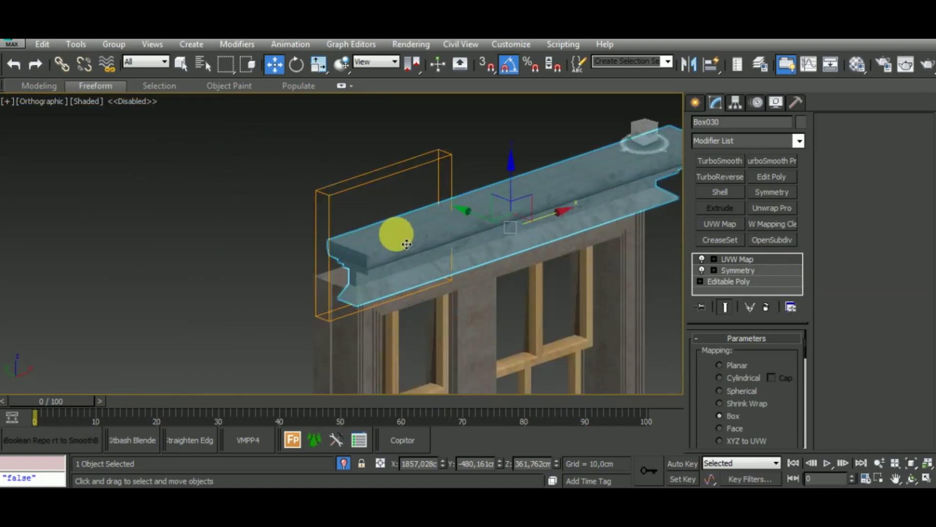
scroll(395, 234, "down", 3)
mouse_move(543, 256)
middle_mouse_down("alt")
mouse_move(512, 209)
mouse_move(485, 219)
mouse_move(494, 255)
mouse_move(586, 286)
mouse_move(554, 211)
mouse_move(585, 321)
mouse_move(542, 320)
middle_mouse_up("alt")
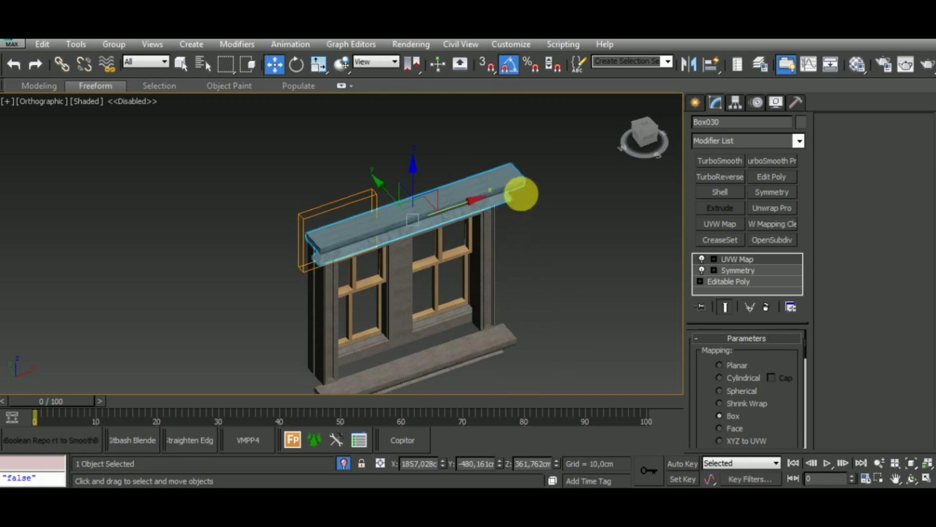
Step: Add Edit Poly to the header and detach its top faces as Object065
left_click(772, 177)
middle_click_drag(612, 288, 616, 346)
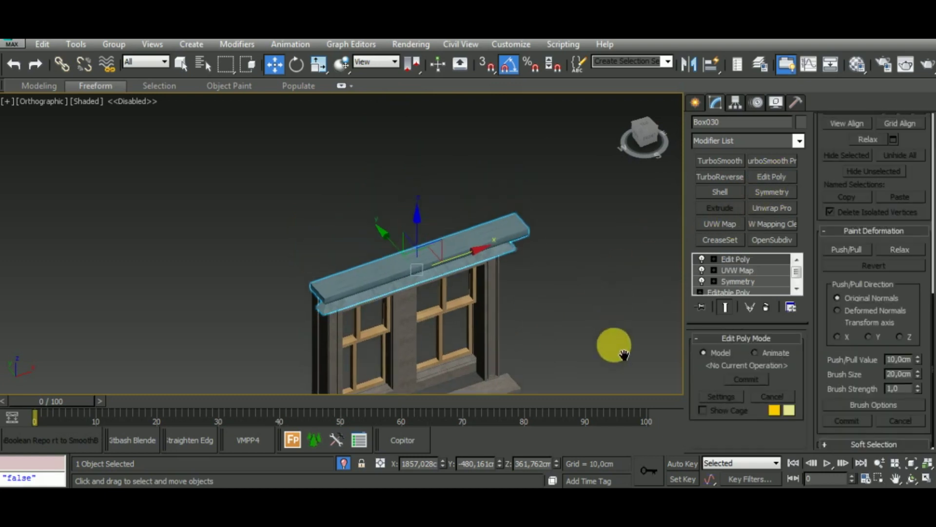
key("4")
left_click(486, 269)
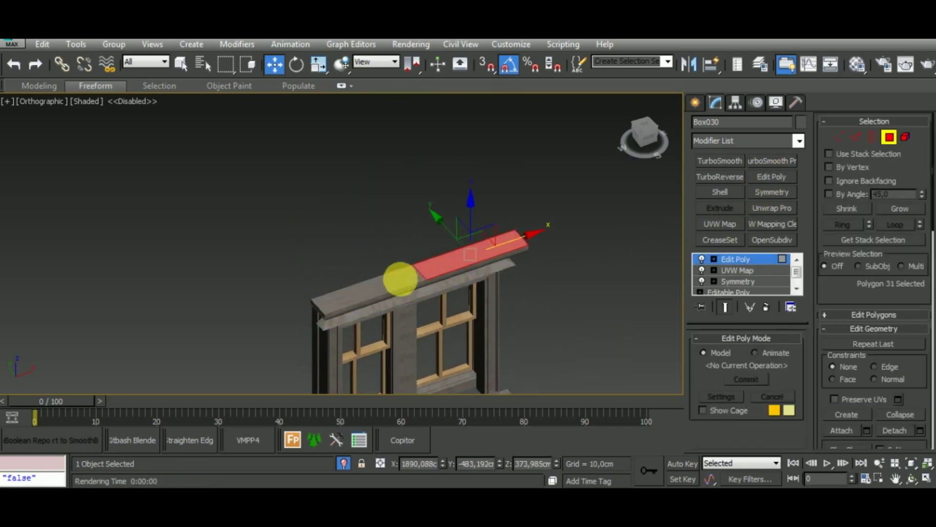
left_click(400, 279, "ctrl")
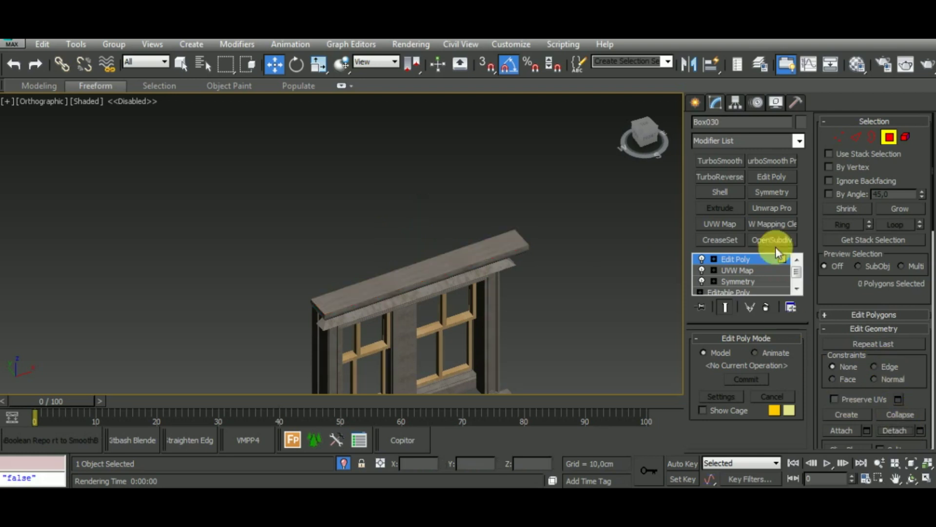
left_click(889, 137)
Step: Paste the UVW Map onto Object065 and resize it to Length 33.342 cm, Width 47.487 cm
left_click(470, 272)
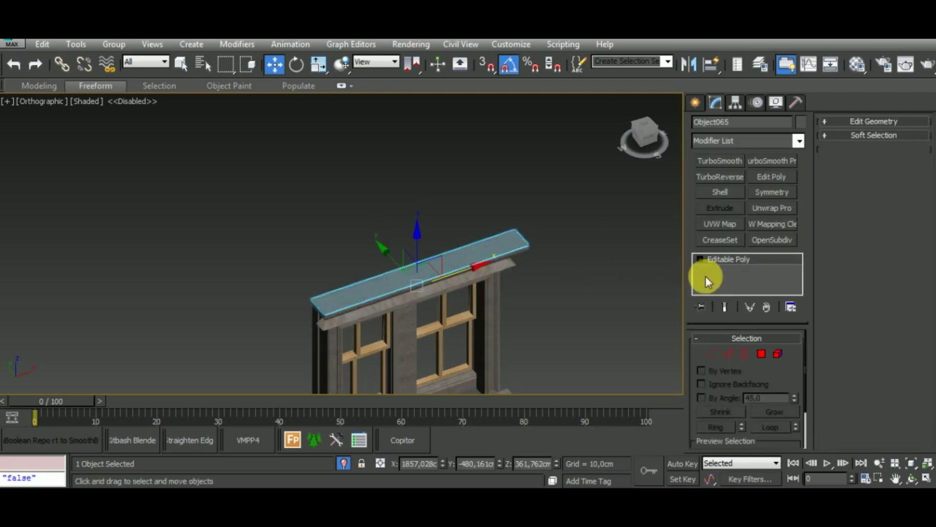
right_click(760, 255)
left_click(776, 262)
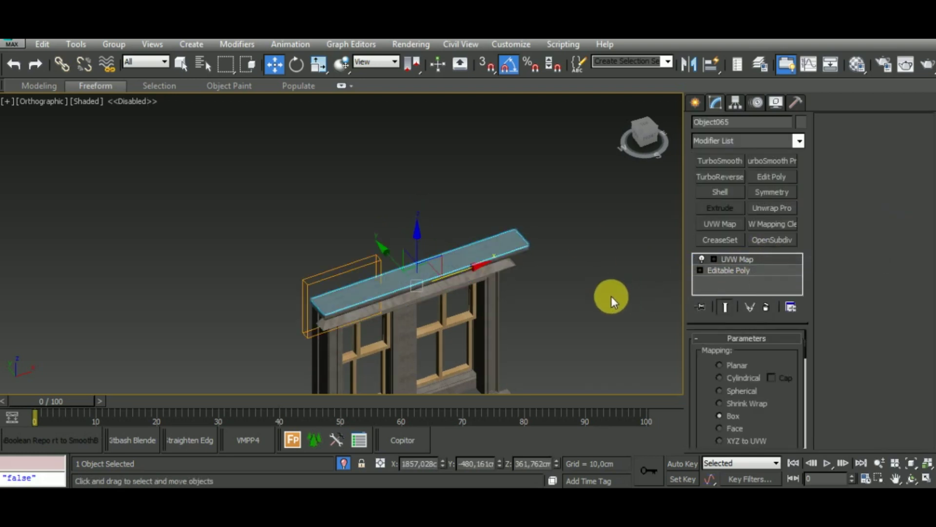
middle_click_drag(607, 346, 606, 251)
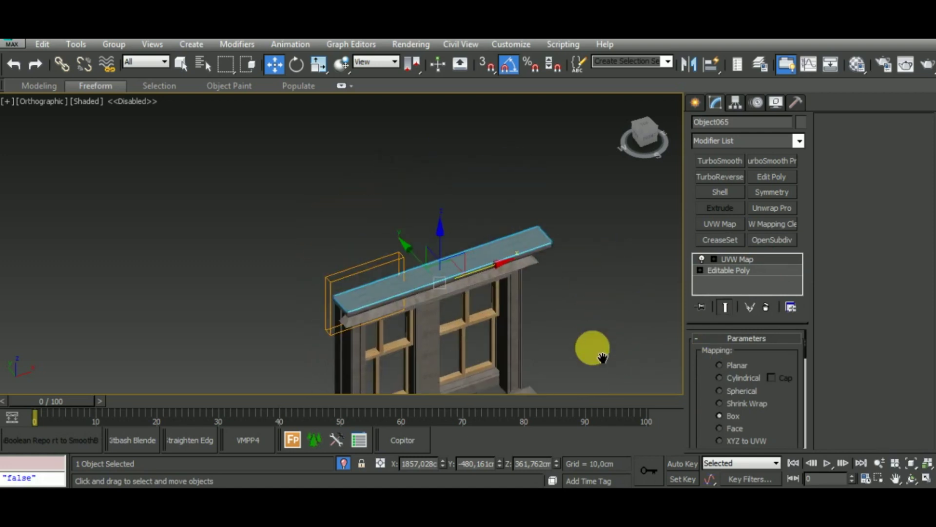
scroll(534, 270, "up", 5)
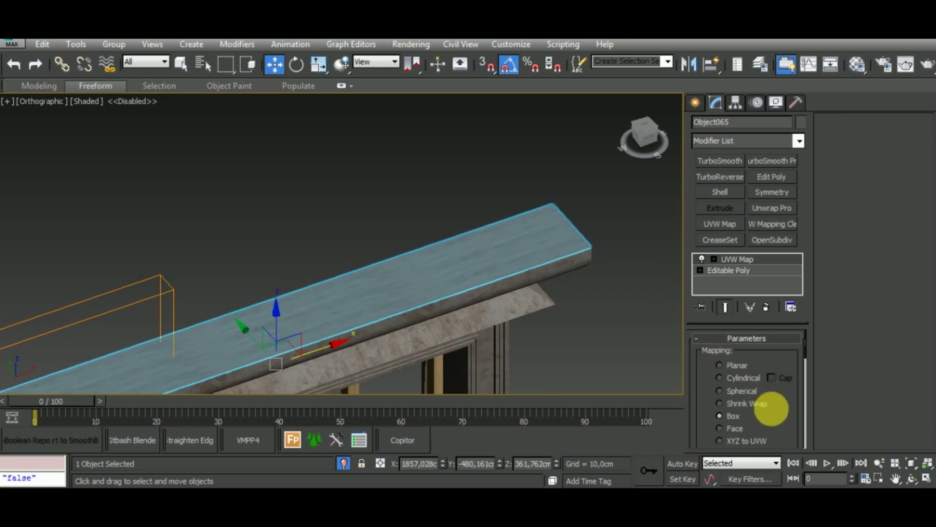
mouse_move(772, 403)
left_mouse_down()
mouse_move(779, 335)
mouse_move(741, 45)
left_mouse_up()
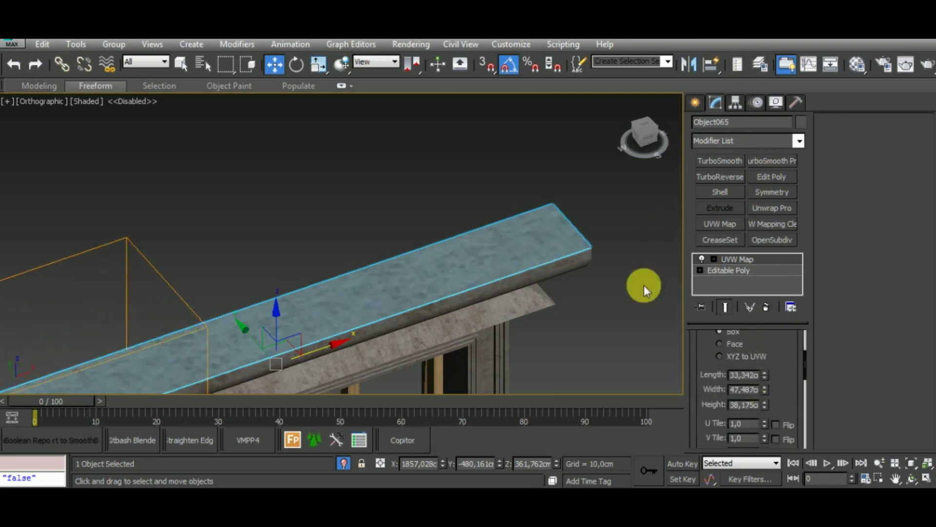
scroll(633, 268, "down", 2)
scroll(580, 192, "down", 2)
Step: Add Edit Poly to Object065 and attach the lower ledge piece to it
left_click(766, 178)
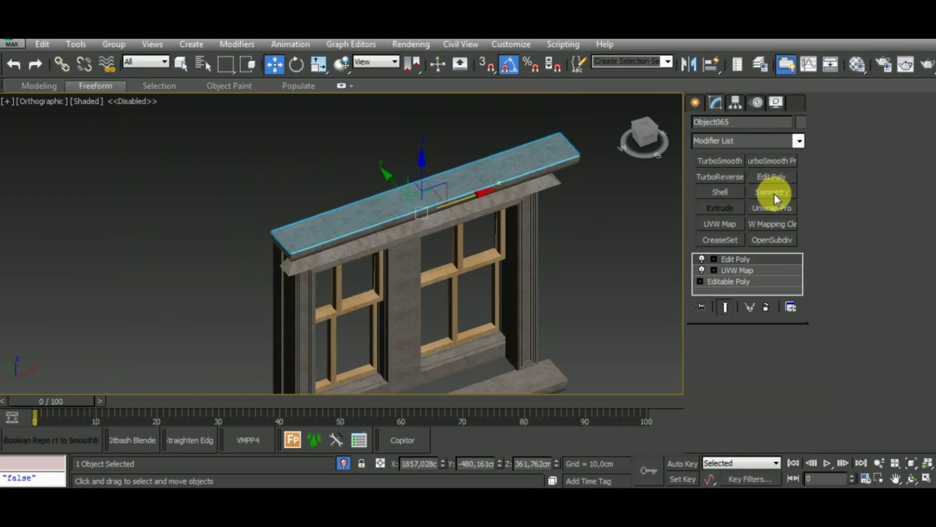
left_click_drag(931, 176, 914, 412)
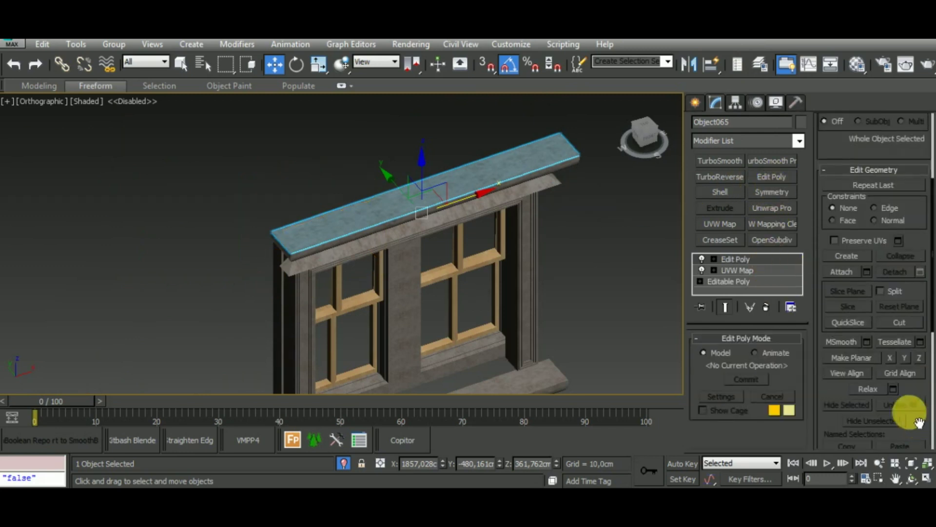
left_click(842, 271)
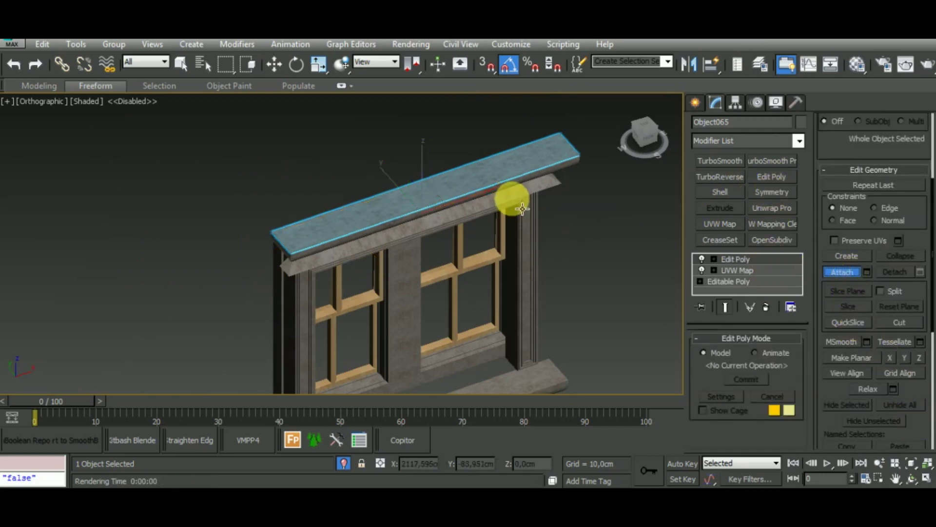
left_click(522, 208)
key("w")
Step: Orbit around the window to check it, then drag-select all eight window parts
middle_click_drag(608, 296, 510, 216)
scroll(429, 244, "down", 3)
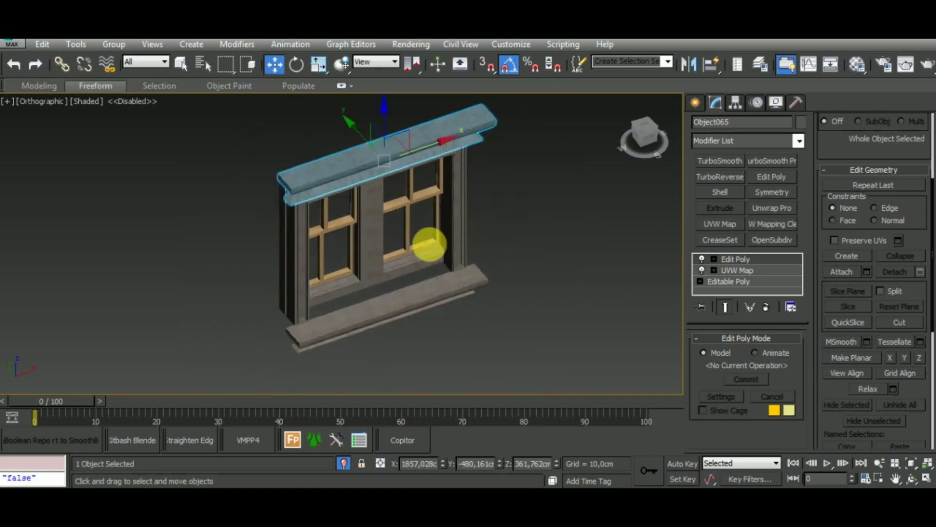
scroll(429, 244, "up", 3)
middle_click_drag(382, 198, 607, 299, "alt")
scroll(586, 239, "up", 2)
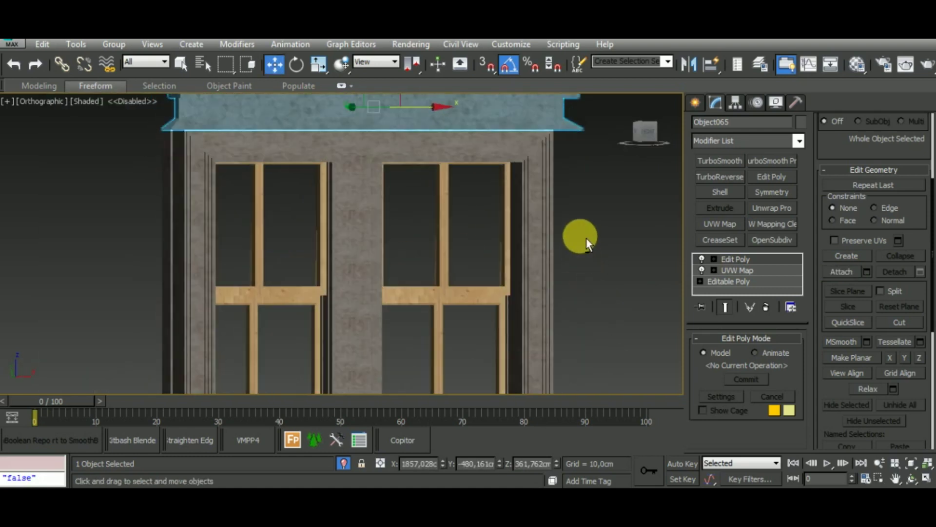
mouse_move(587, 238)
middle_mouse_down("alt")
mouse_move(577, 271)
mouse_move(530, 283)
middle_mouse_up("alt")
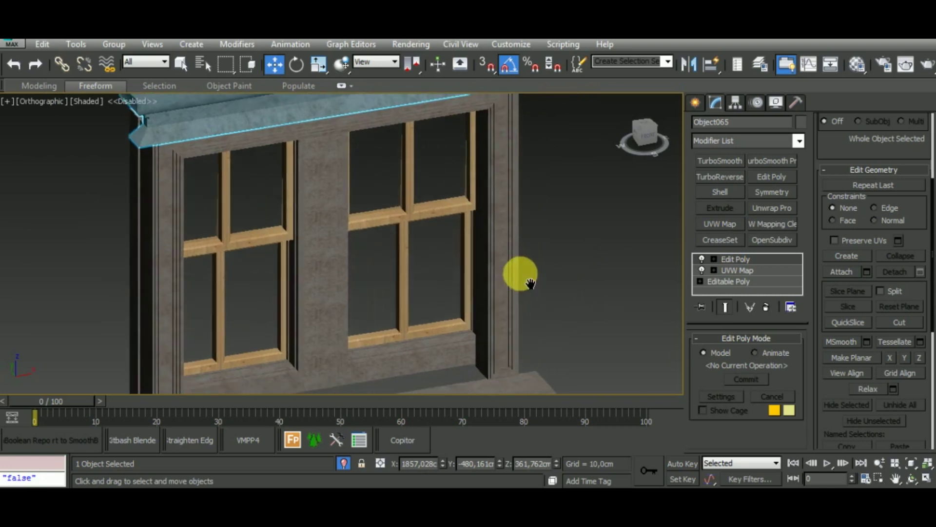
scroll(513, 268, "down", 5)
scroll(513, 268, "down", 3)
left_click_drag(575, 173, 364, 380)
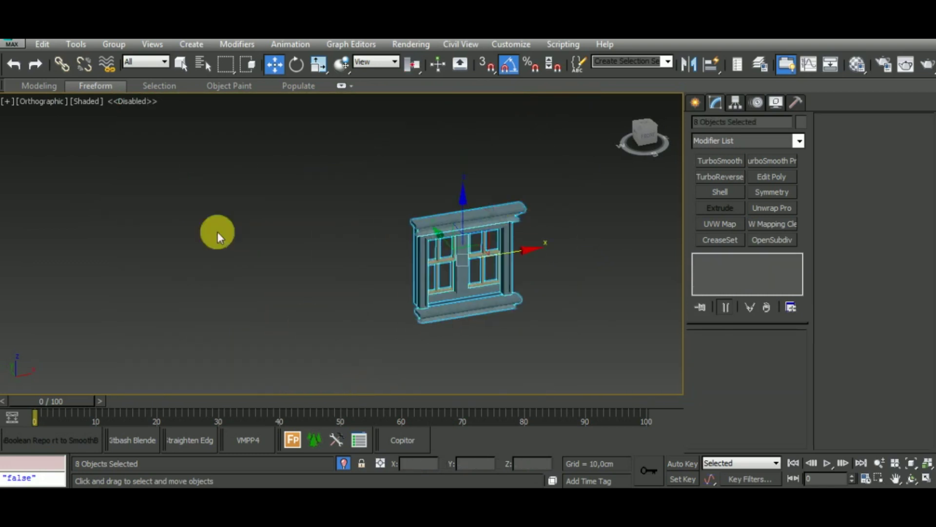
Step: Group the window parts as Group069 and exit isolation to show the full scene
left_click(110, 45)
left_click(117, 63)
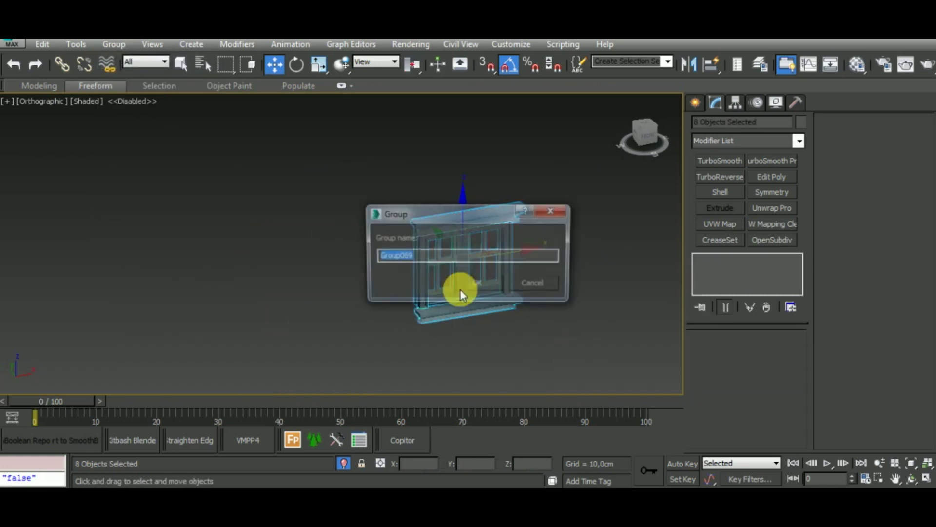
key("Return")
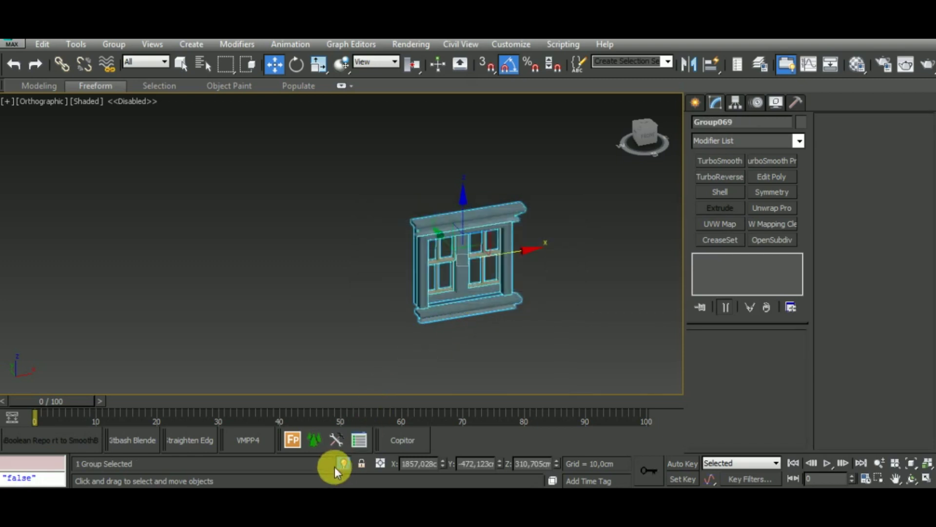
left_click(380, 463)
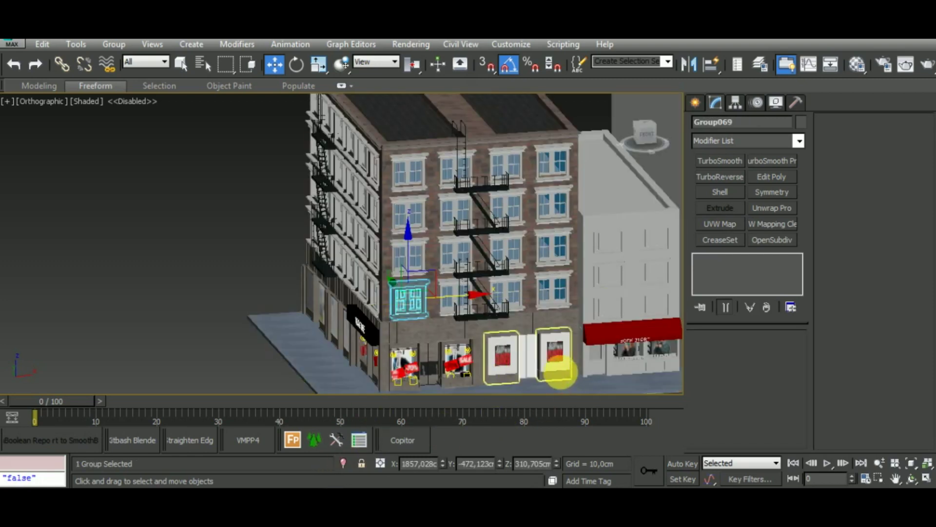
Step: Pan, zoom and orbit across the street scene toward the neighbouring building
middle_click_drag(557, 372, 522, 340)
scroll(503, 343, "up", 2)
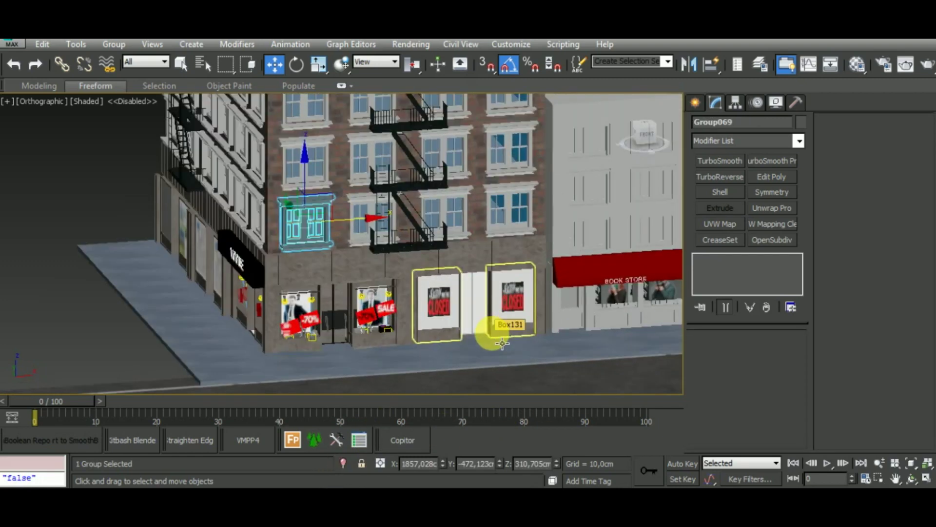
scroll(502, 343, "up", 2)
scroll(503, 343, "up", 2)
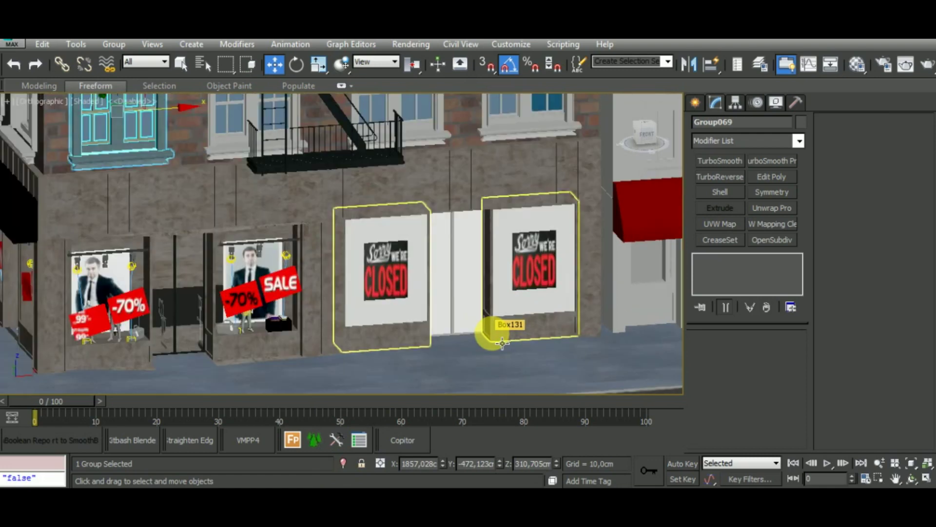
scroll(503, 343, "down", 2)
scroll(502, 343, "down", 2)
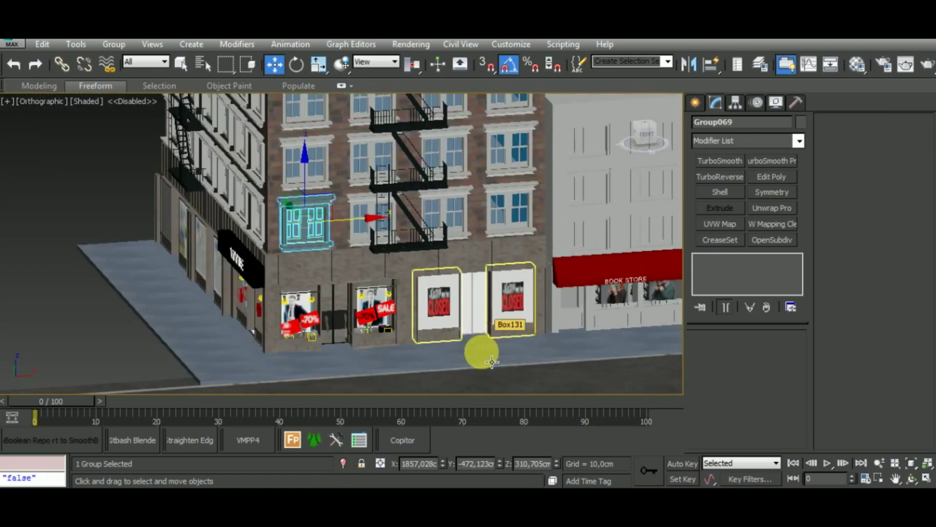
mouse_move(492, 361)
middle_mouse_down("alt")
mouse_move(536, 387)
mouse_move(571, 388)
mouse_move(585, 360)
mouse_move(535, 359)
mouse_move(548, 365)
mouse_move(472, 388)
middle_mouse_up("alt")
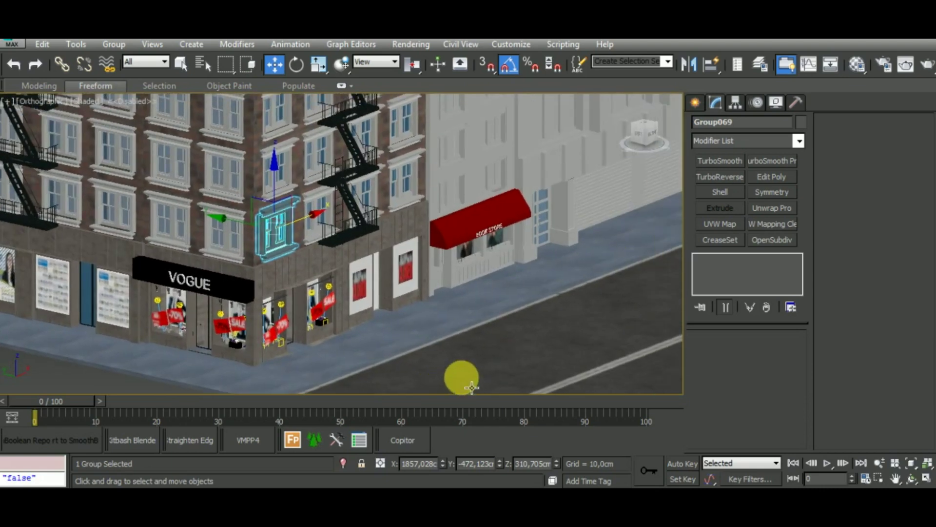
scroll(471, 376, "down", 3)
scroll(493, 364, "down", 2)
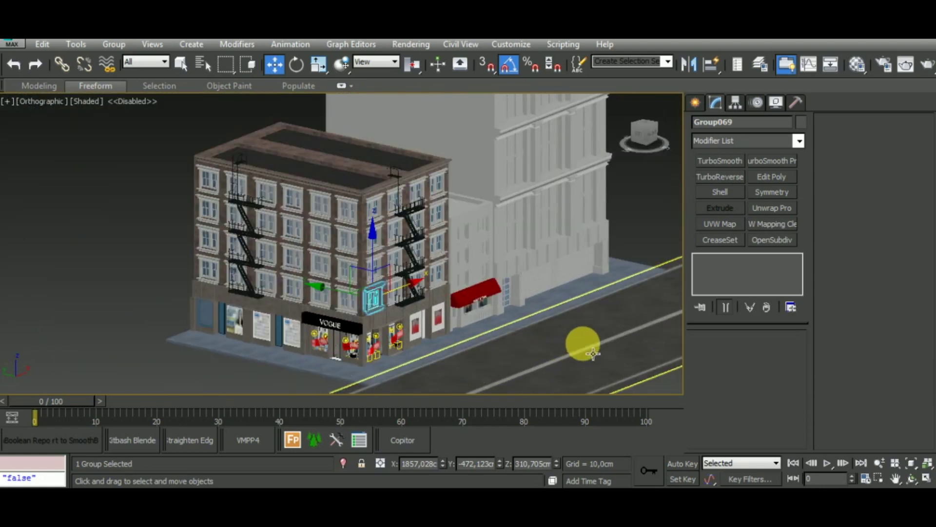
middle_click_drag(588, 349, 491, 345)
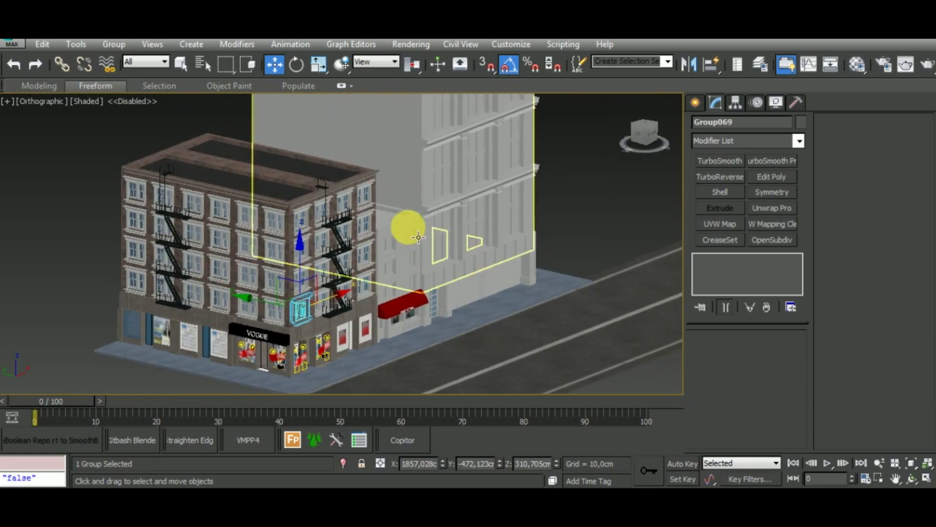
Step: Assign the blueglass material to the neighbouring building's window panels Plane012
left_click(408, 226)
scroll(453, 345, "up", 2)
scroll(372, 330, "up", 1)
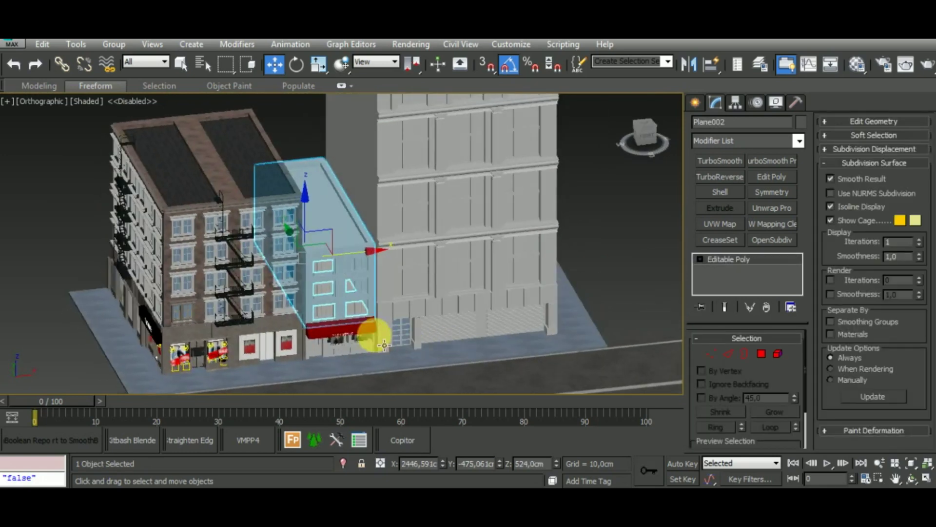
scroll(345, 298, "up", 2)
scroll(357, 313, "up", 3)
scroll(357, 312, "up", 2)
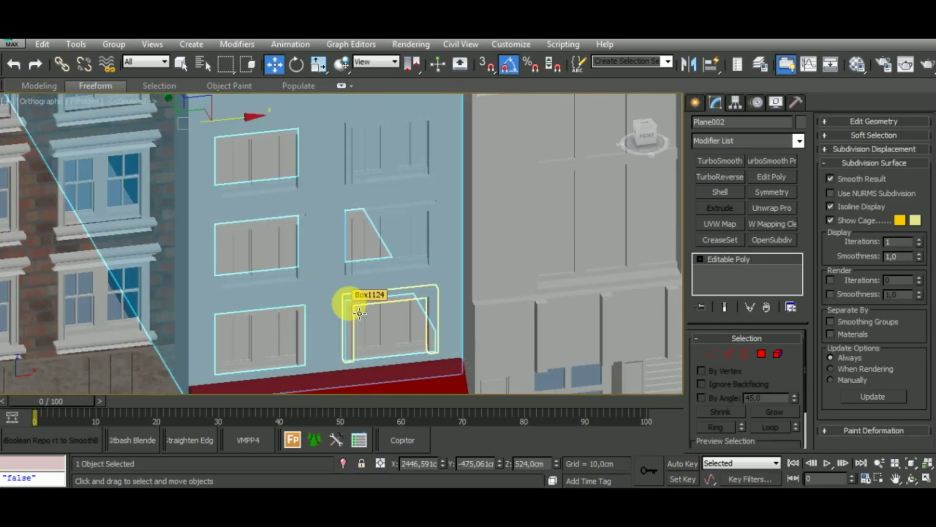
left_click(284, 347)
left_click(857, 64)
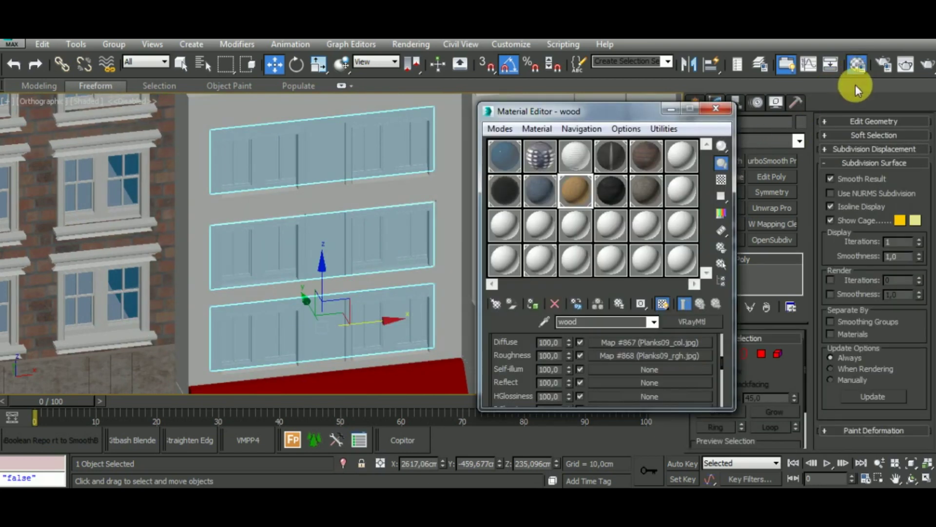
left_click(537, 303)
Step: Move the Material Editor aside and select the building shell Plane002
left_click(671, 109)
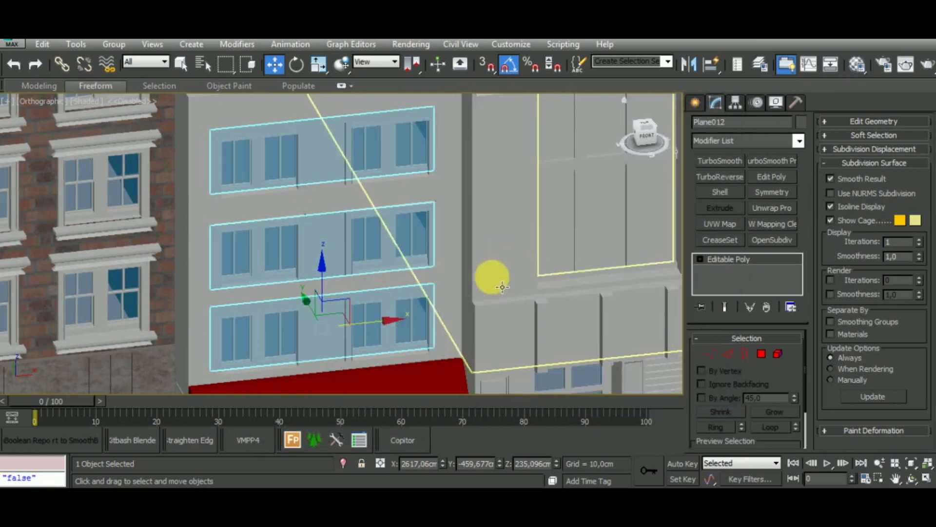
mouse_move(484, 278)
middle_mouse_down()
mouse_move(497, 291)
mouse_move(491, 241)
mouse_move(476, 259)
mouse_move(460, 241)
mouse_move(493, 246)
middle_mouse_up()
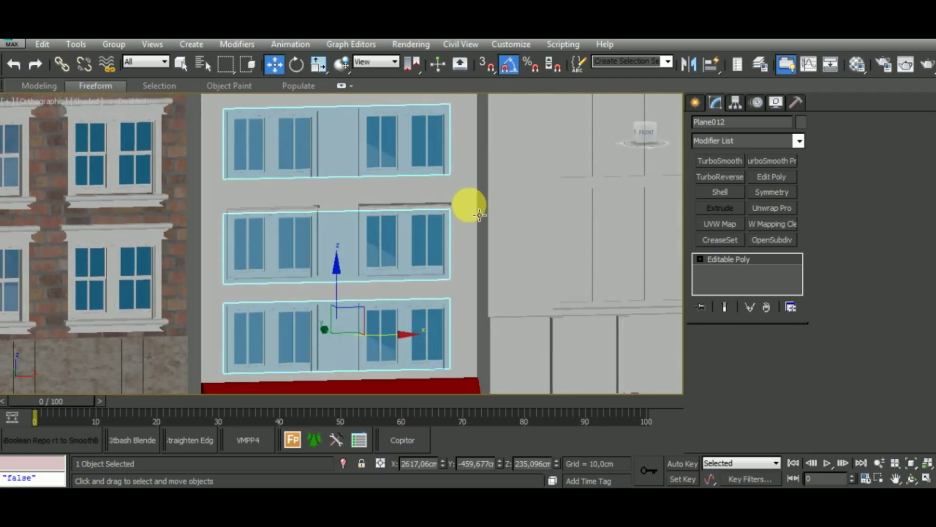
left_click(469, 205)
Step: Isolate Plane002, label the grey plaster material, and pick an empty Material Editor slot
left_click(343, 462)
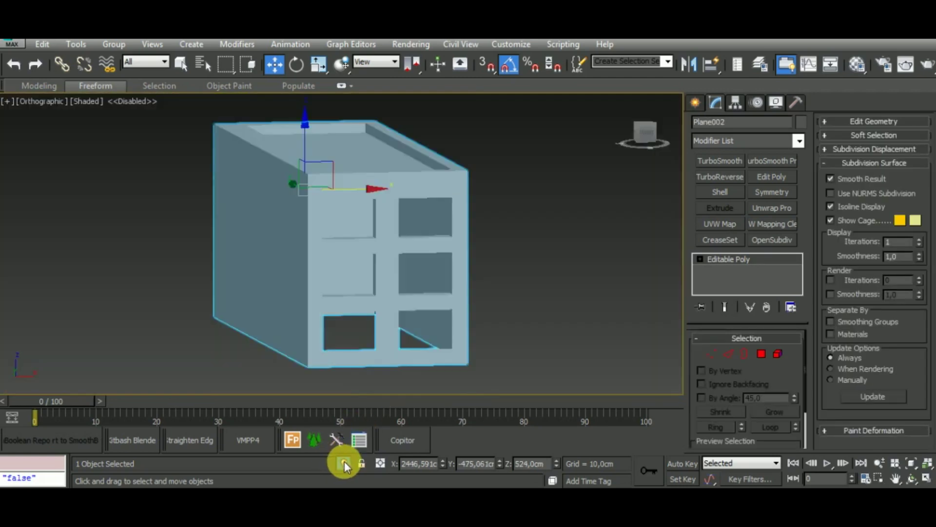
mouse_move(503, 361)
middle_mouse_down("alt")
mouse_move(552, 341)
mouse_move(516, 330)
mouse_move(598, 314)
mouse_move(568, 332)
middle_mouse_up("alt")
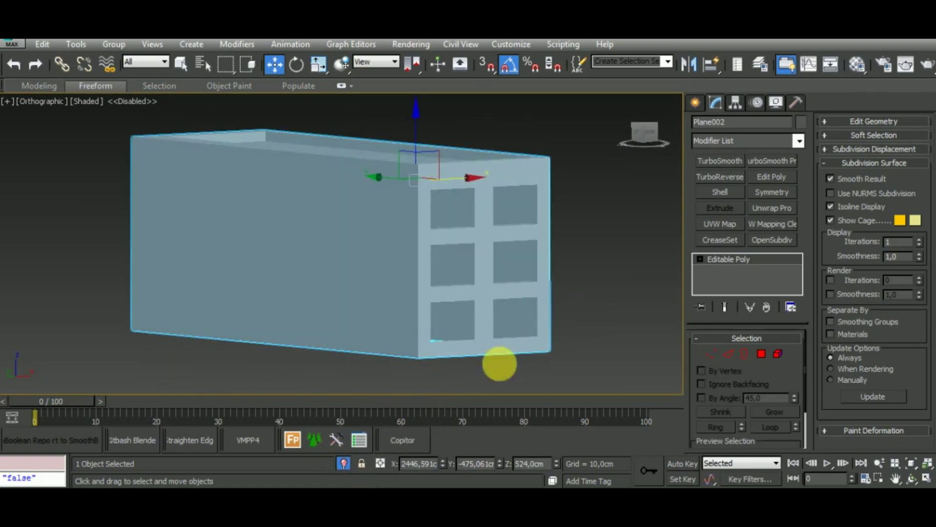
left_click(857, 64)
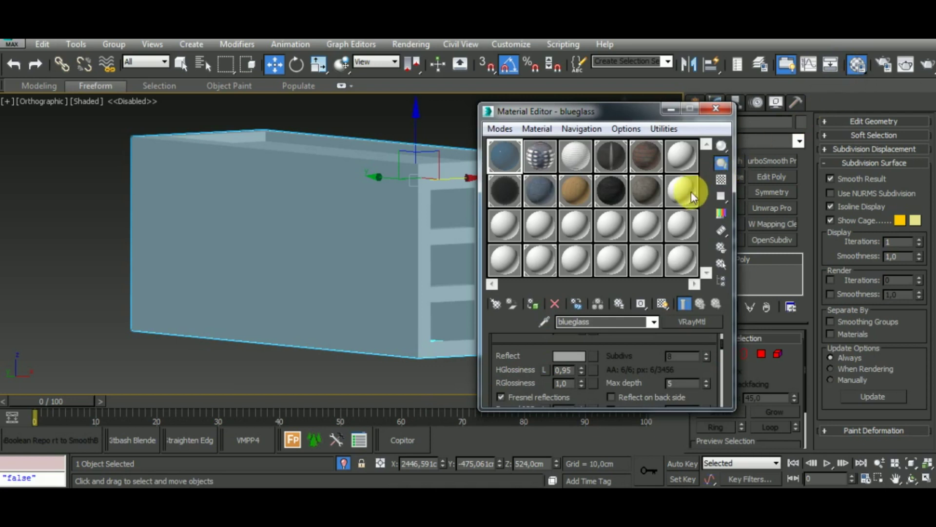
left_click(649, 194)
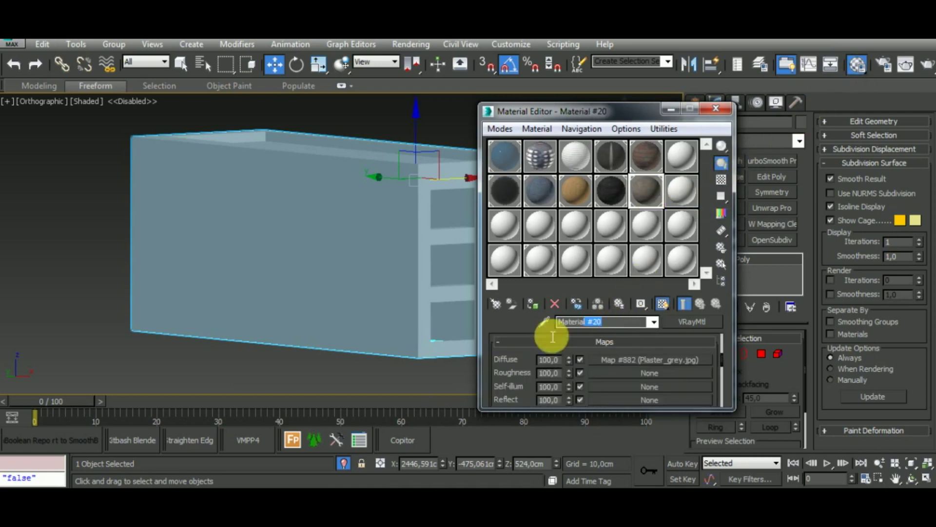
type("plaster grey")
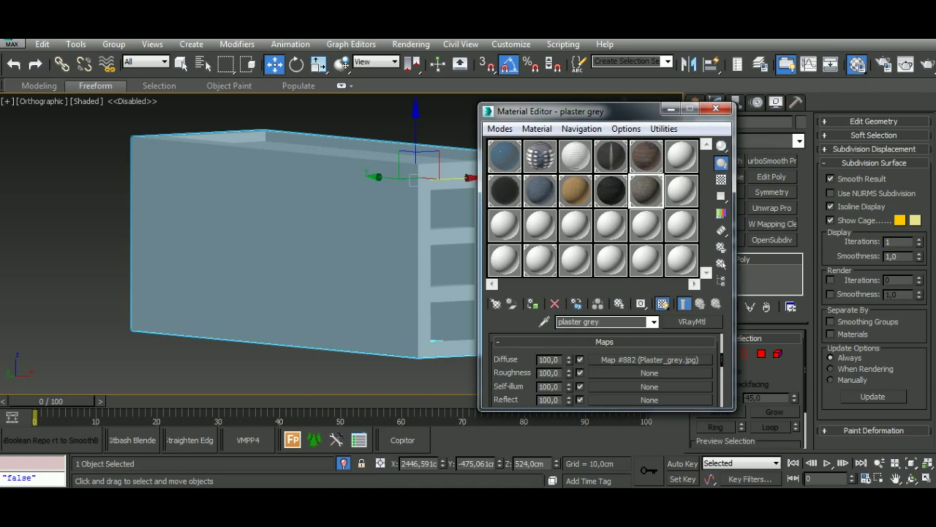
left_click(678, 183)
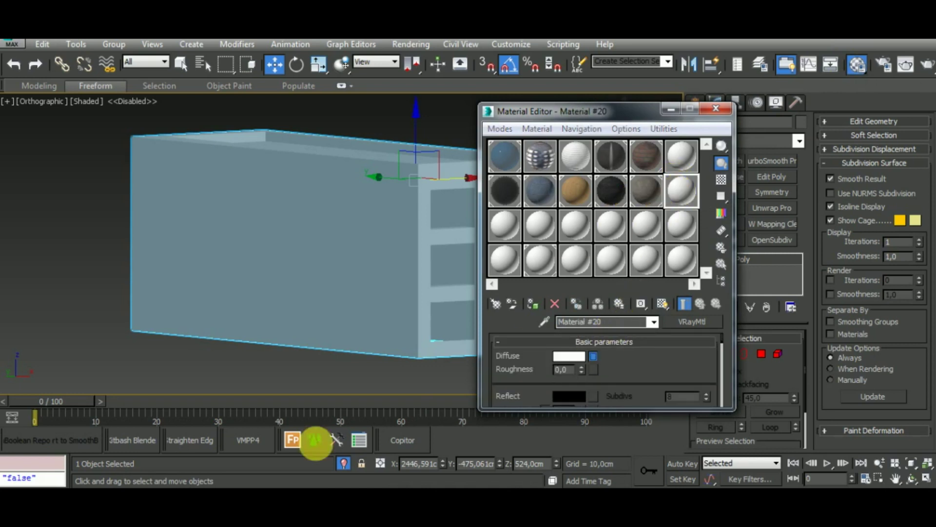
Step: Load Plaster_brown_diff as the new material's diffuse bitmap and rename the map
left_click(594, 356)
double_click(234, 184)
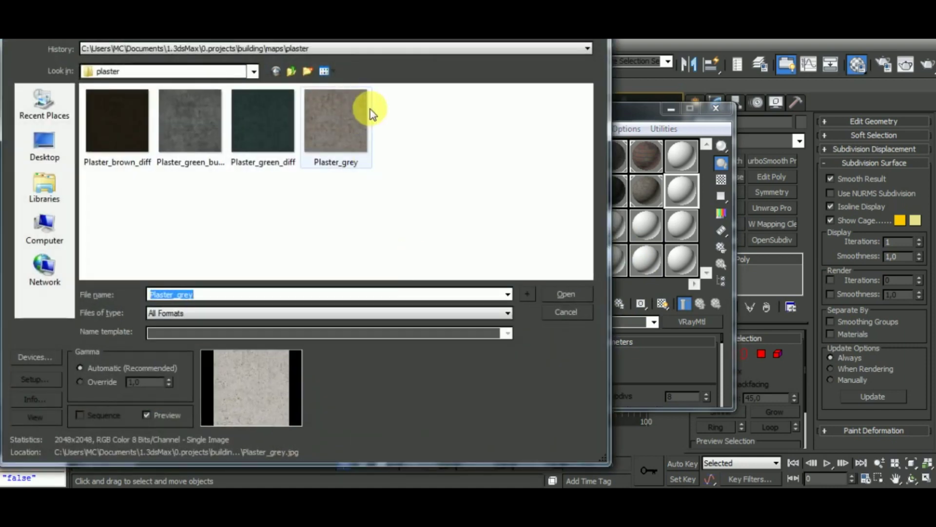
double_click(124, 128)
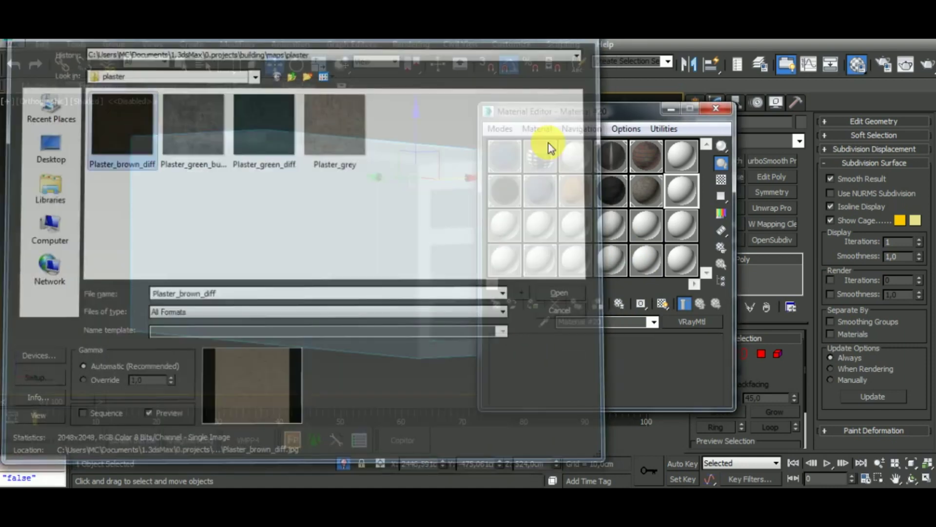
left_click(615, 325)
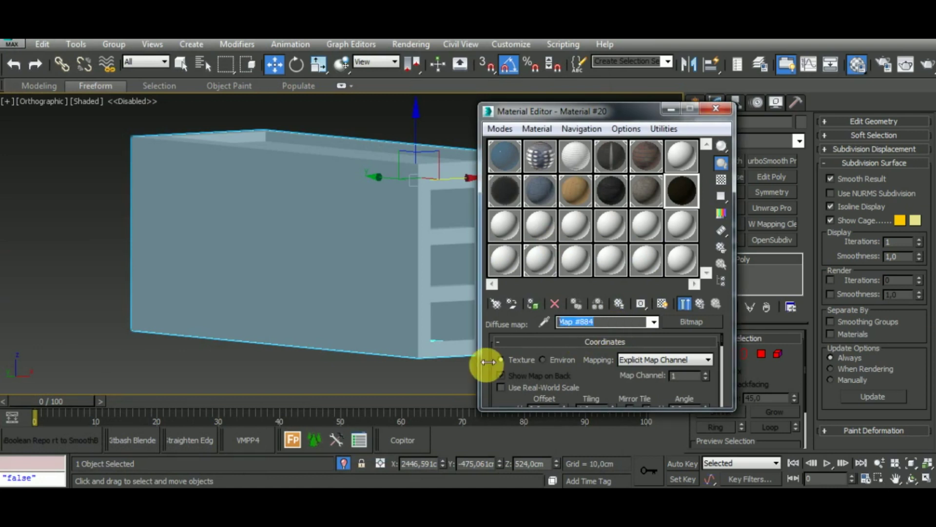
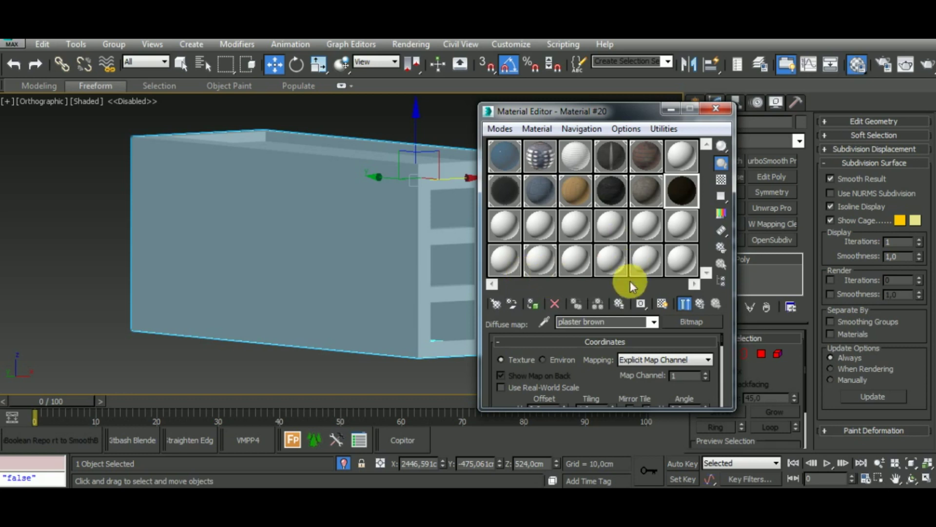
Step: Copy Material #20's Plaster_brown_diff.jpg diffuse map
left_click_drag(624, 109, 624, 41)
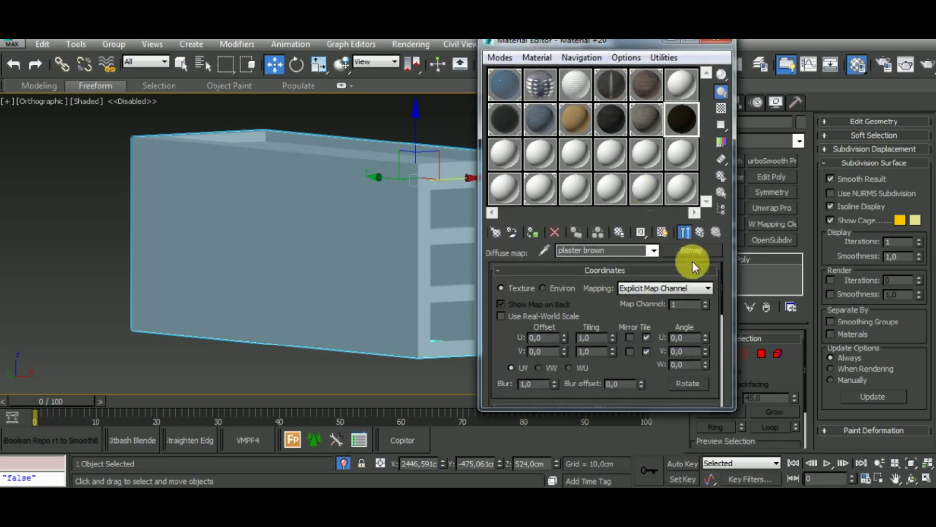
left_click(702, 232)
left_click(627, 270)
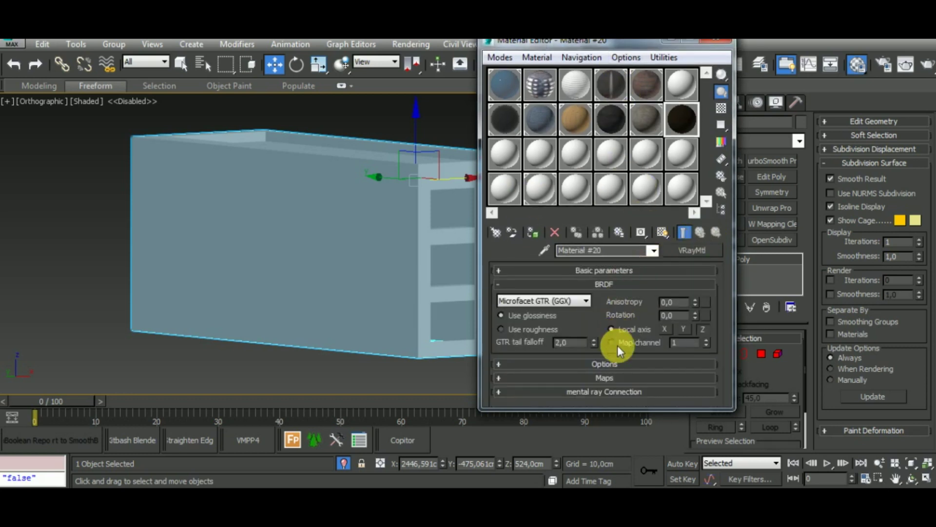
left_click(624, 376)
right_click(634, 286)
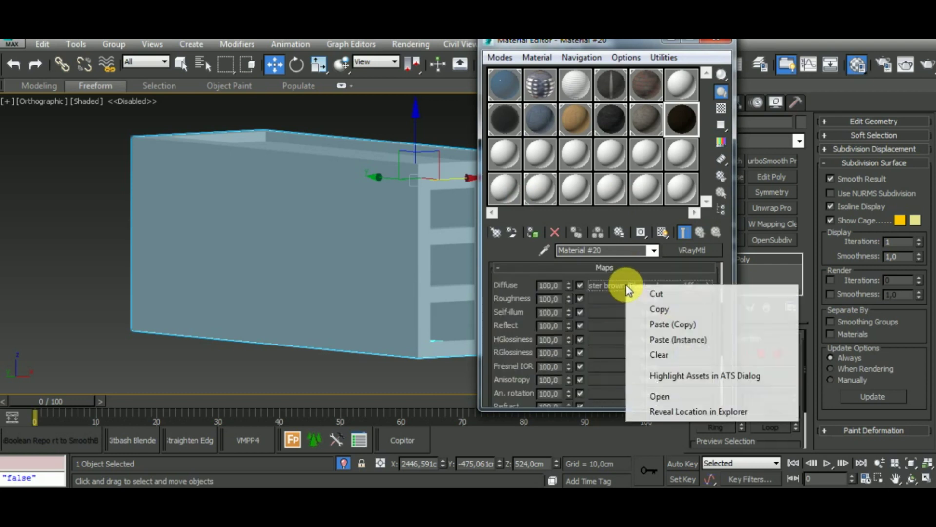
left_click(642, 305)
Step: Paste a copy of the diffuse map into the Bump slot at 30
scroll(632, 378, "down", 1)
scroll(620, 385, "down", 2)
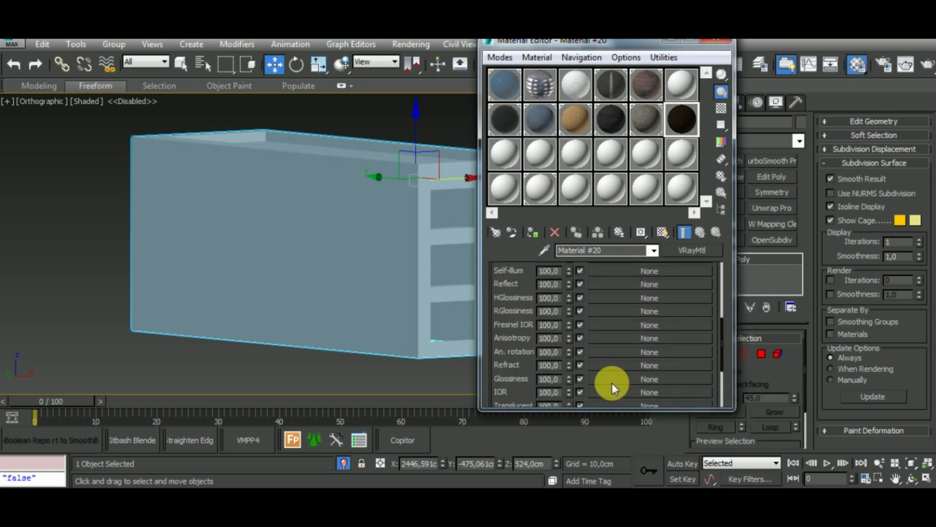
scroll(610, 382, "down", 1)
scroll(609, 382, "down", 2)
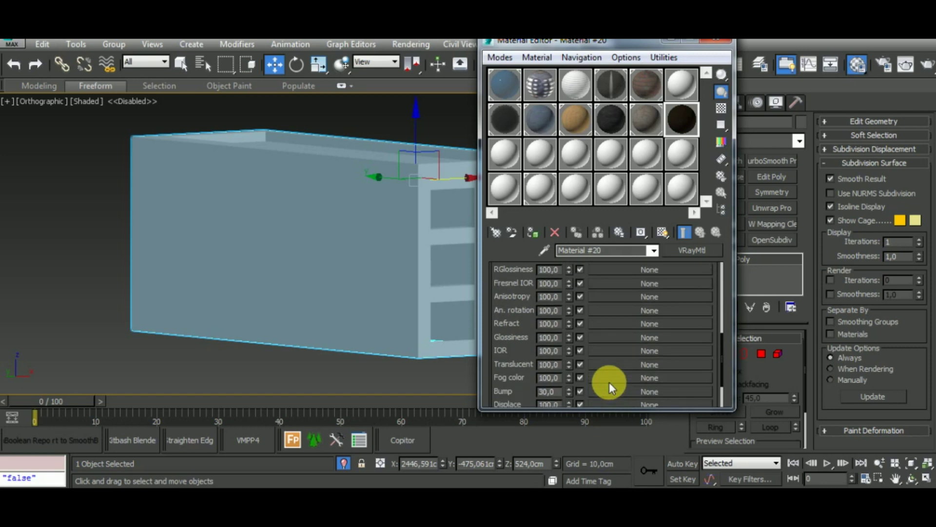
scroll(609, 382, "down", 1)
right_click(622, 370)
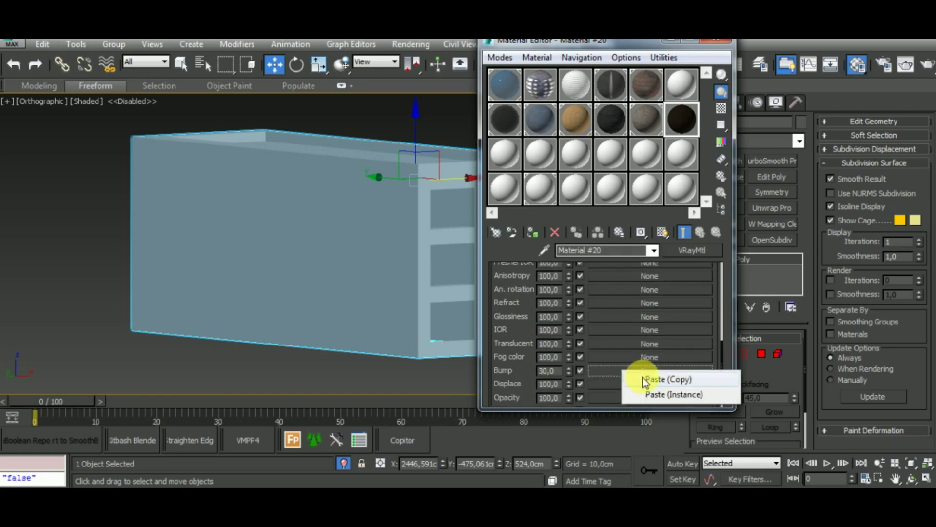
left_click(646, 393)
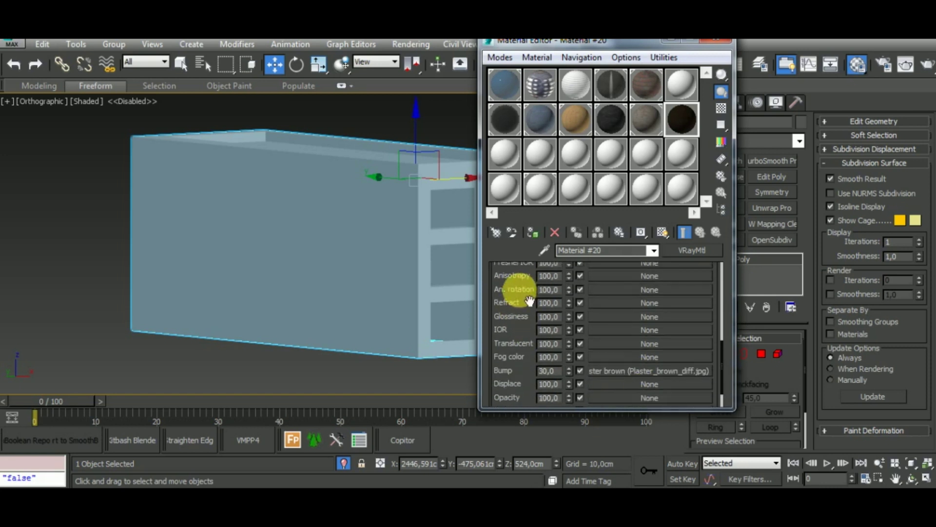
Step: Assign Material #20 to the selected box, replacing the existing same-named material
scroll(513, 292, "up", 5)
left_click(532, 232)
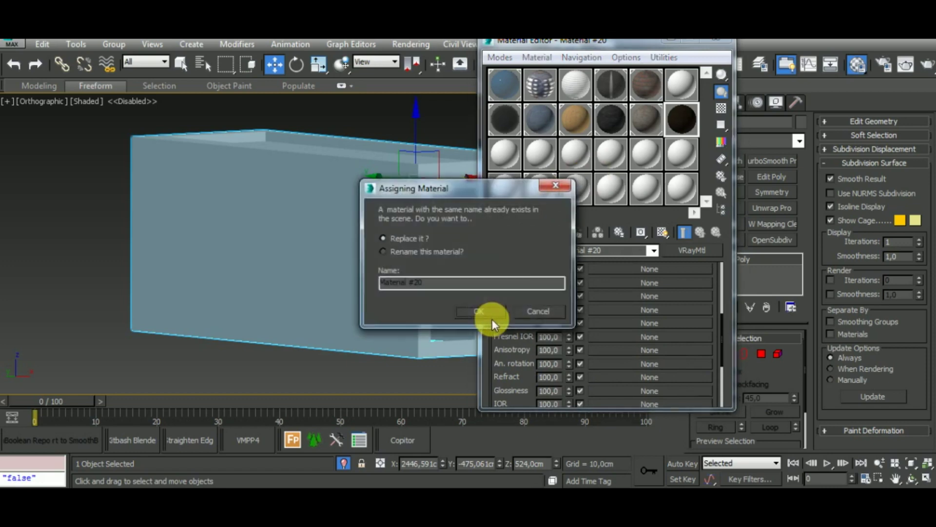
left_click(485, 312)
left_click(538, 232)
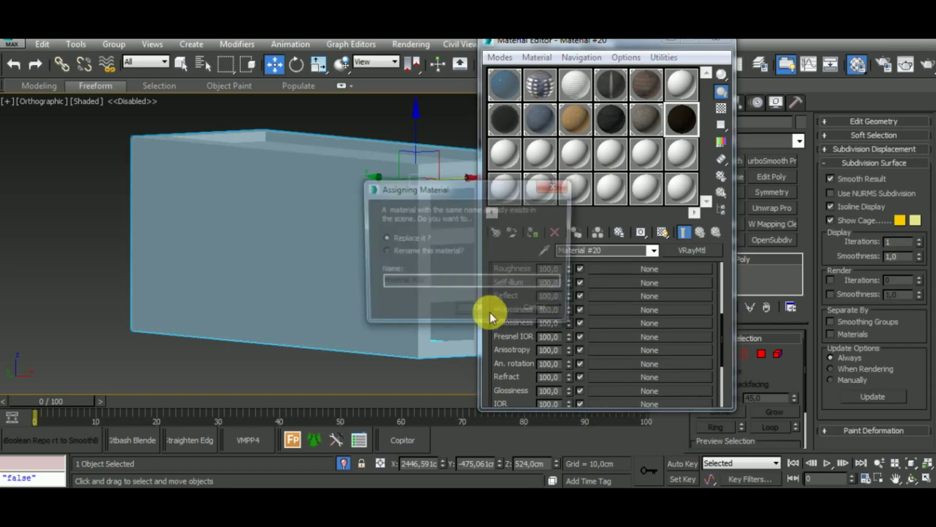
left_click(509, 317)
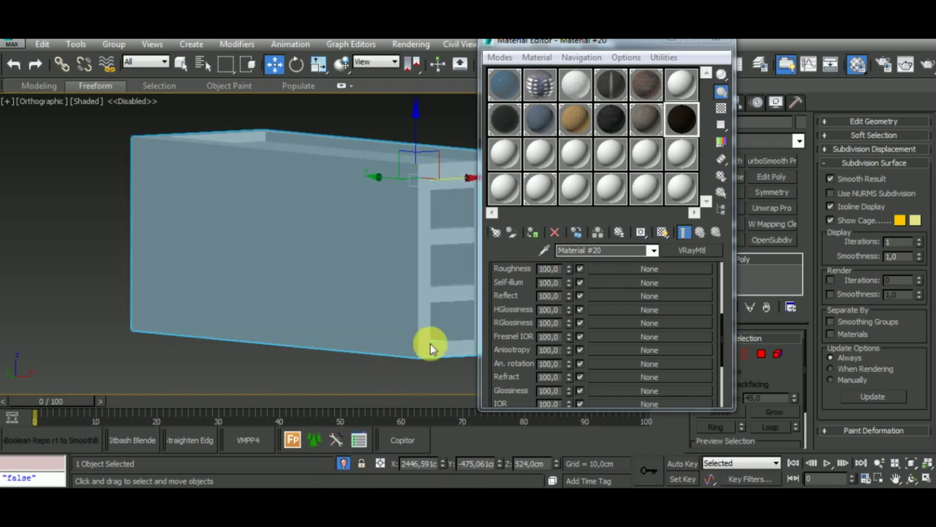
left_click(533, 233)
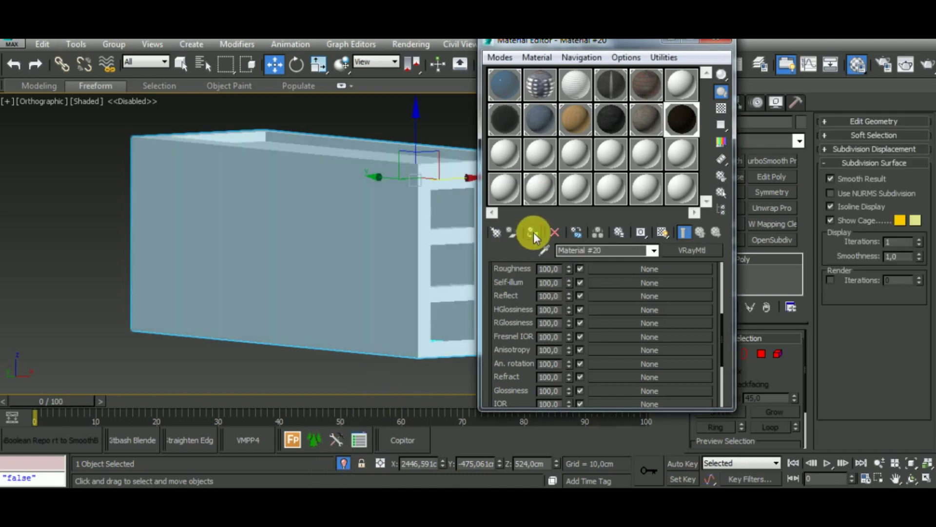
Step: Show the material's texture in the viewport and close the Material Editor
left_click(663, 232)
mouse_move(391, 380)
middle_mouse_down("alt")
mouse_move(382, 395)
mouse_move(395, 381)
middle_mouse_up("alt")
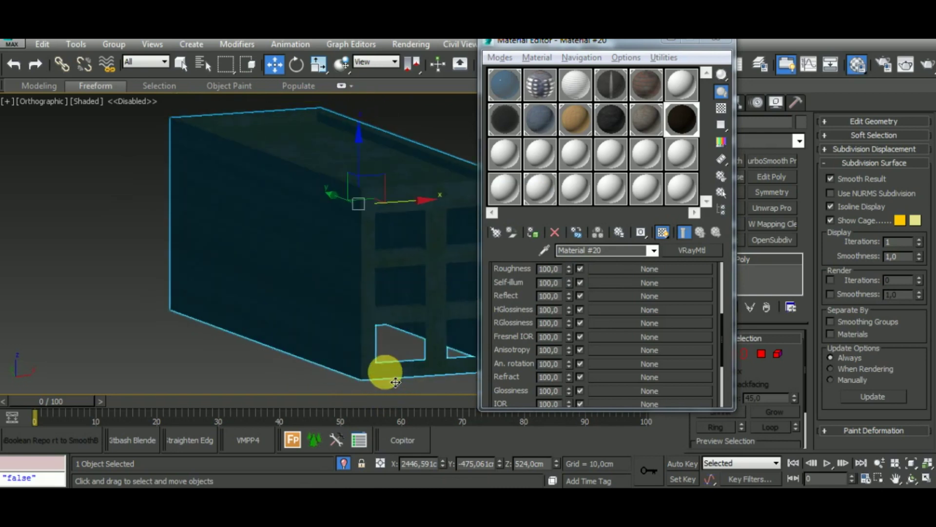
left_click(679, 45)
mouse_move(560, 203)
middle_mouse_down("alt")
mouse_move(581, 272)
mouse_move(382, 265)
middle_mouse_up("alt")
scroll(383, 265, "up", 5)
scroll(392, 266, "down", 2)
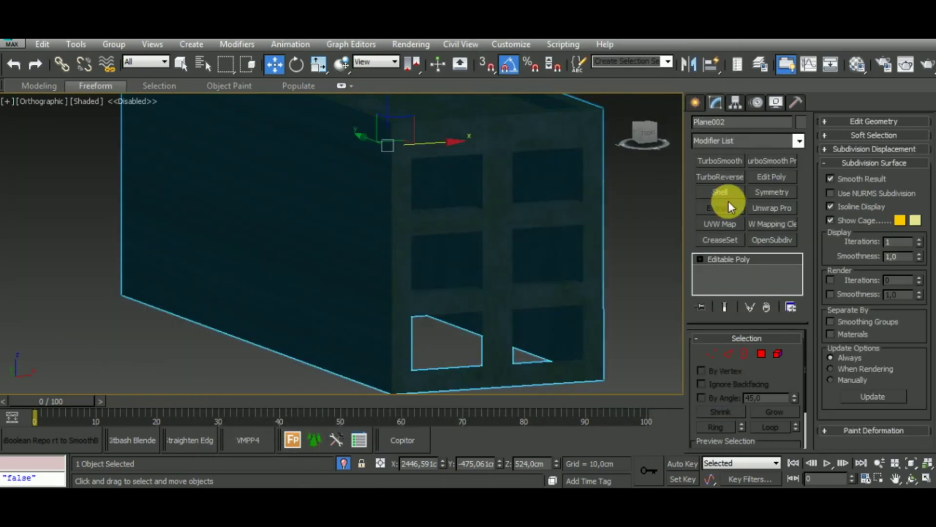
Step: Give Plane002 a Box UVW Map about 492,424 × 478,918 × 352, topped by Edit Poly
left_click(729, 223)
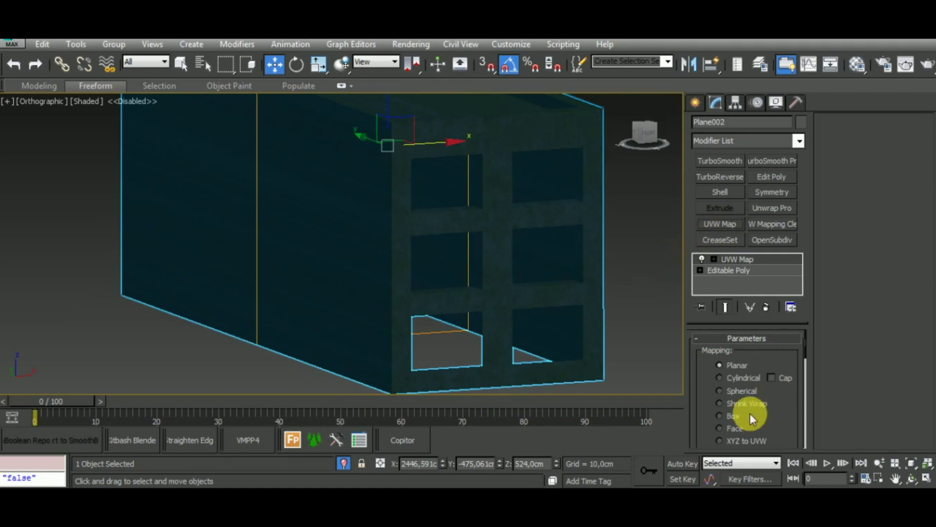
left_click(733, 415)
scroll(584, 302, "down", 2)
scroll(584, 307, "down", 1)
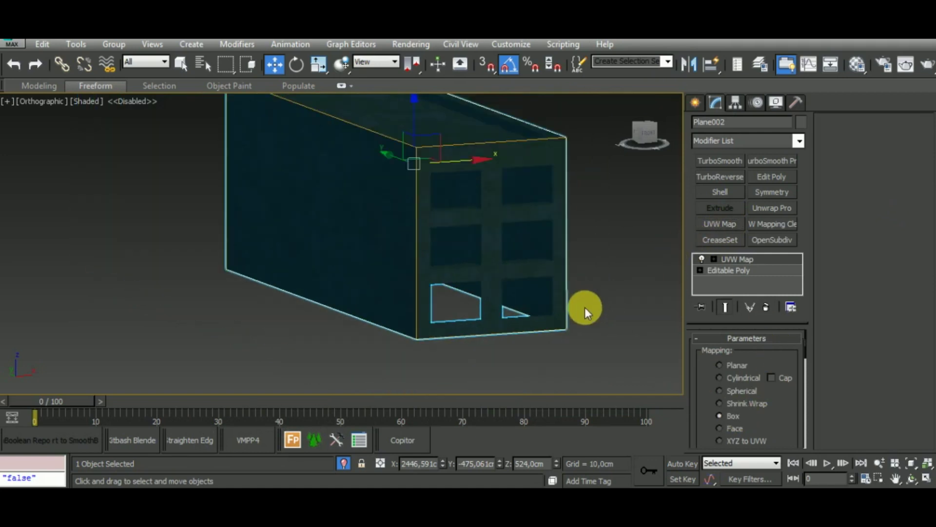
mouse_move(584, 307)
middle_mouse_down("alt")
mouse_move(665, 320)
mouse_move(640, 367)
middle_mouse_up("alt")
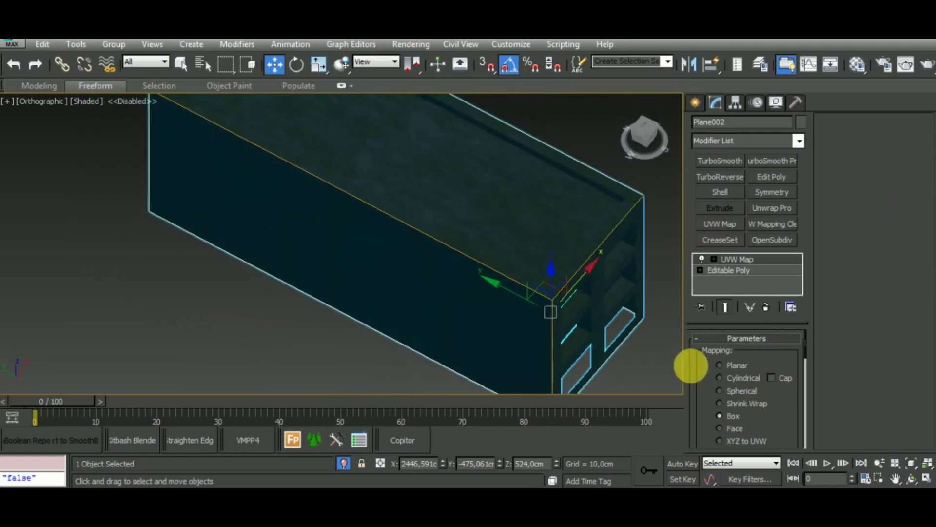
left_click_drag(777, 408, 782, 272)
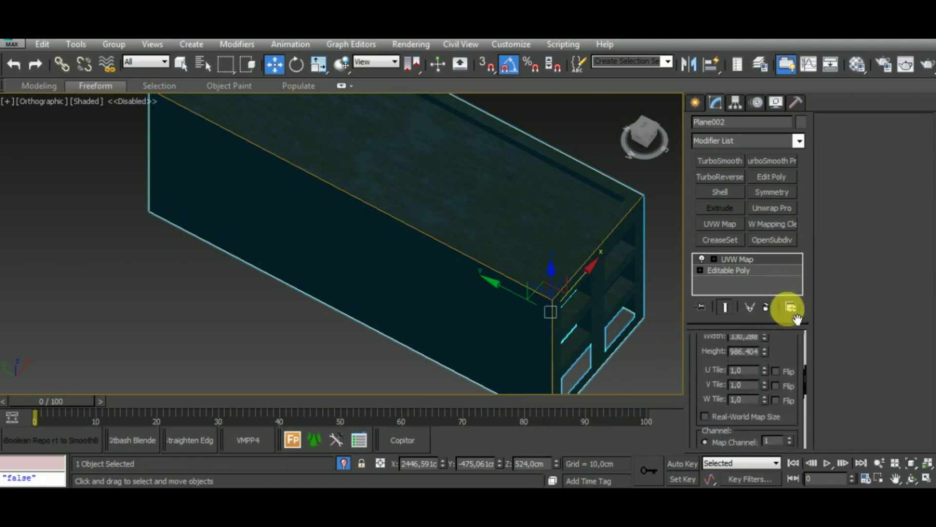
mouse_move(795, 318)
left_mouse_down()
mouse_move(764, 381)
mouse_move(774, 368)
mouse_move(779, 393)
mouse_move(774, 317)
mouse_move(781, 368)
mouse_move(768, 396)
mouse_move(769, 382)
mouse_move(790, 452)
left_mouse_up()
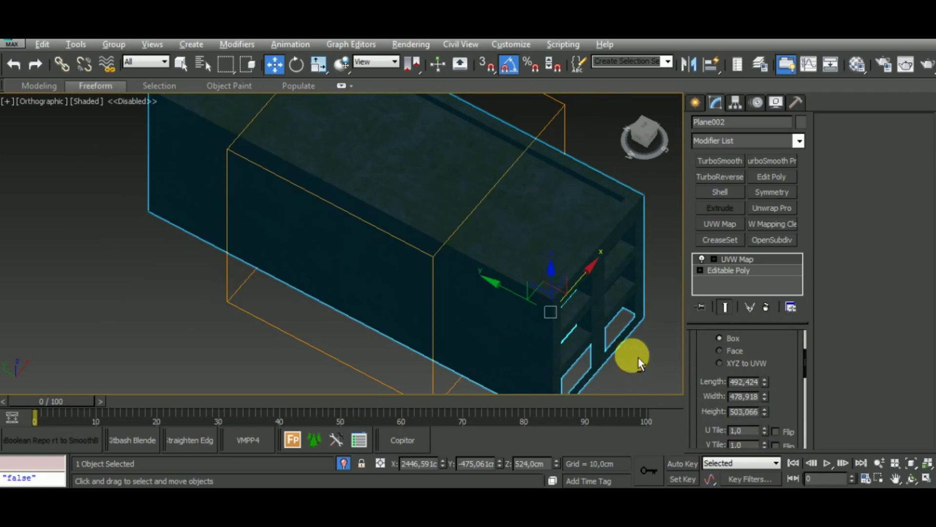
mouse_move(638, 356)
middle_mouse_down("alt")
mouse_move(588, 294)
mouse_move(591, 322)
mouse_move(605, 286)
mouse_move(616, 326)
middle_mouse_up("alt")
left_click_drag(765, 412, 776, 445)
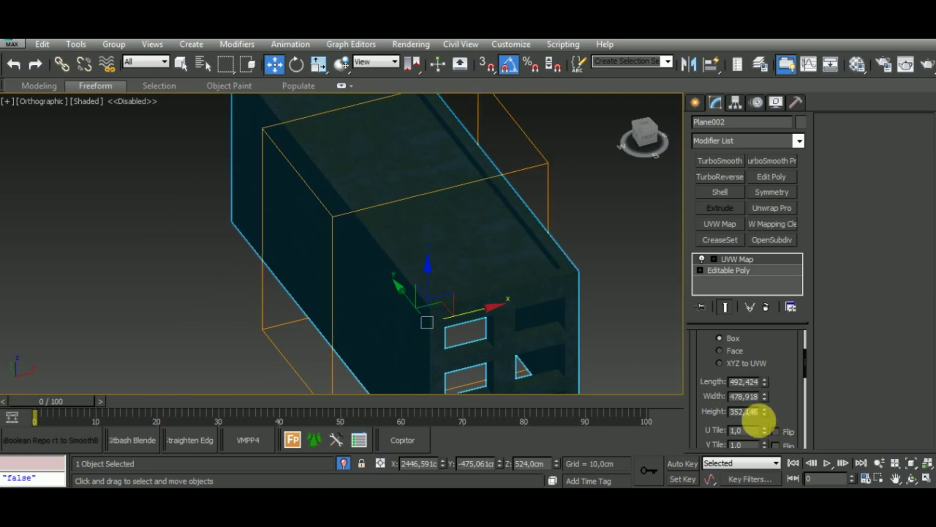
left_click(768, 177)
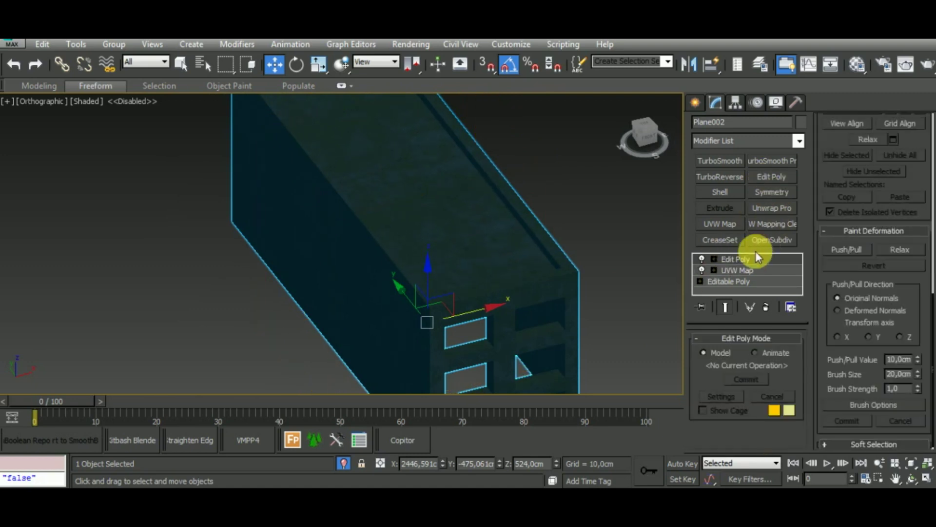
Step: Select the four roof polygons in Polygon mode with edged faces shown
key("4")
left_click(514, 246)
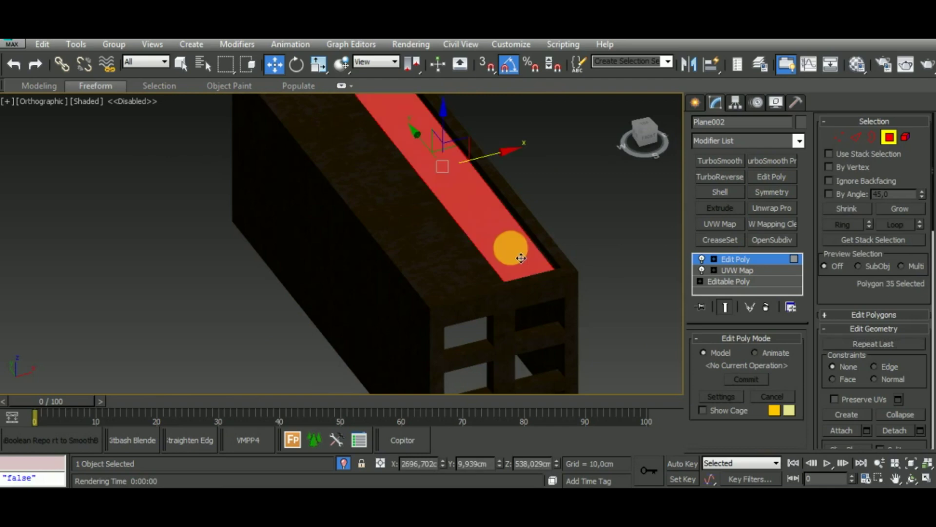
left_click(478, 261, "ctrl")
key("F4")
left_click(456, 264, "ctrl")
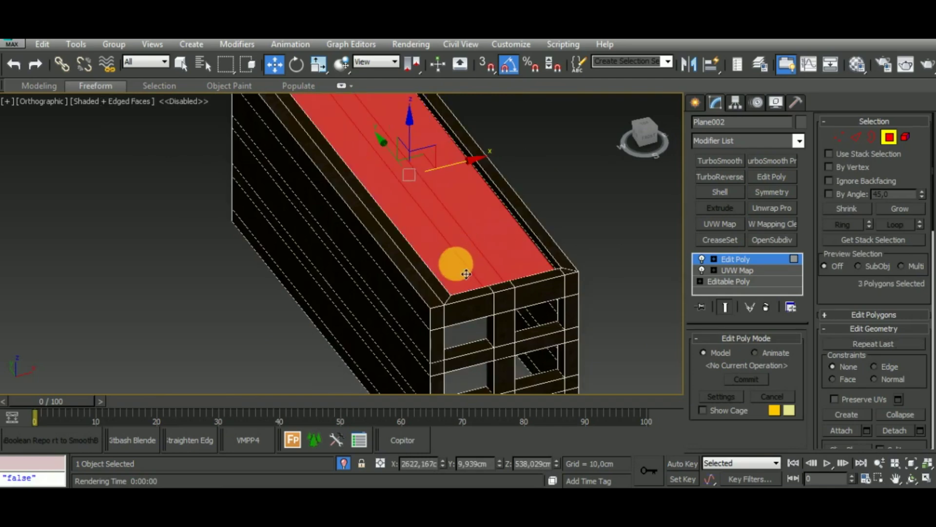
Step: Orbit and zoom around the selected roof, then bring up the Material Editor
mouse_move(455, 264)
middle_mouse_down("alt")
mouse_move(585, 268)
mouse_move(557, 344)
middle_mouse_up("alt")
scroll(198, 120, "up", 3)
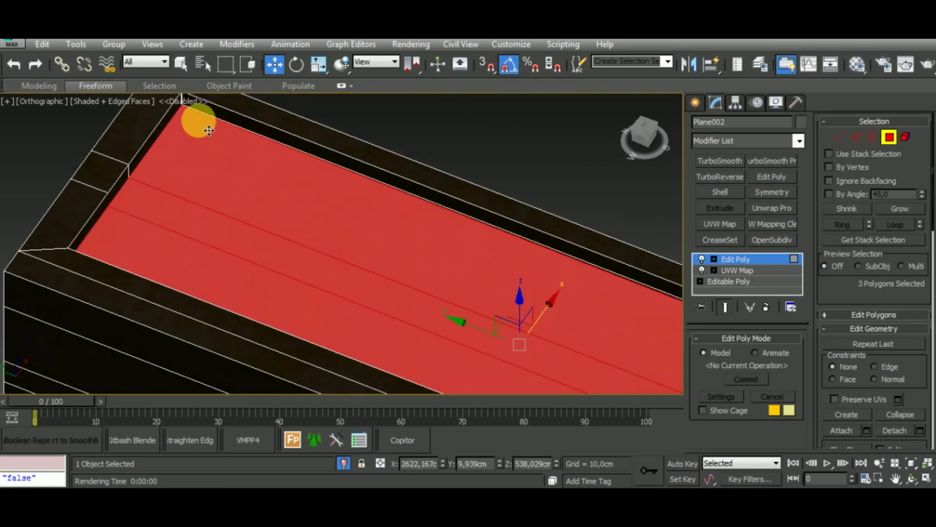
scroll(198, 109, "up", 2)
scroll(300, 143, "up", 2)
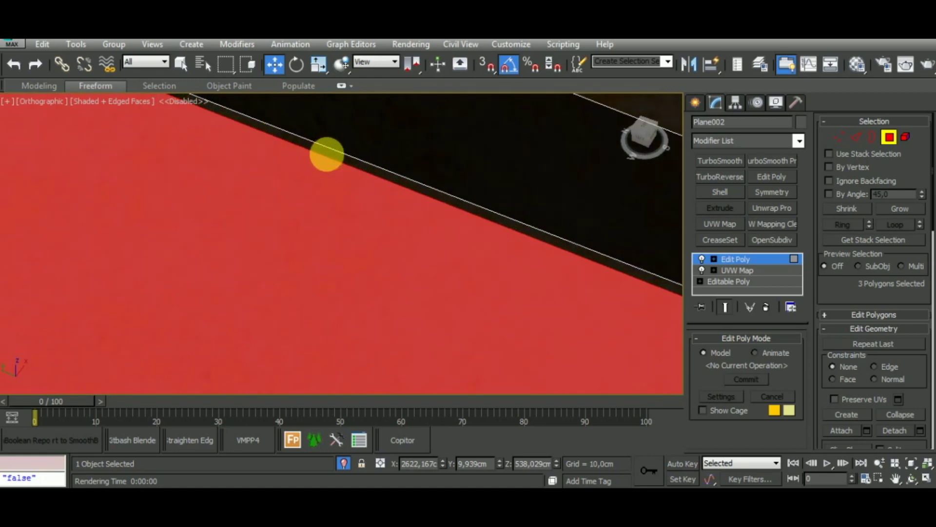
scroll(327, 154, "down", 2)
scroll(326, 154, "down", 2)
scroll(615, 306, "up", 1)
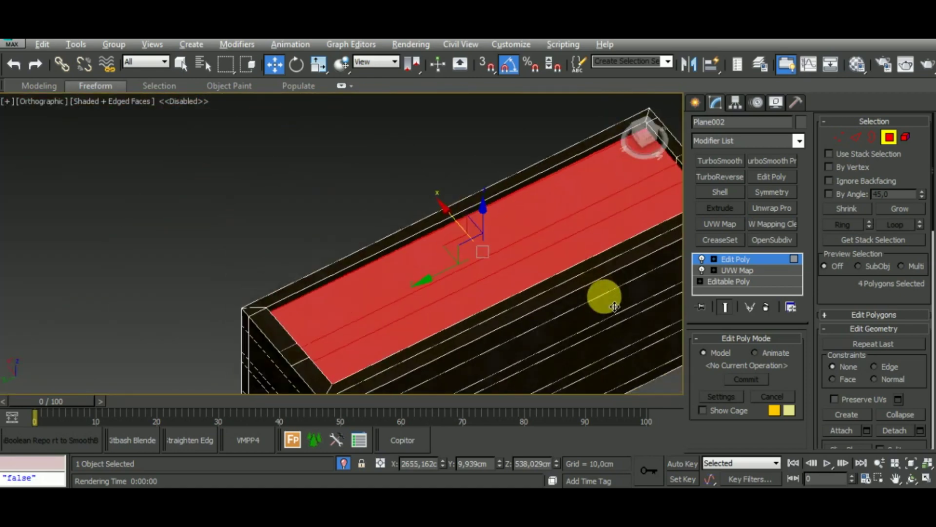
scroll(550, 299, "up", 1)
scroll(574, 212, "up", 2)
scroll(551, 180, "up", 2)
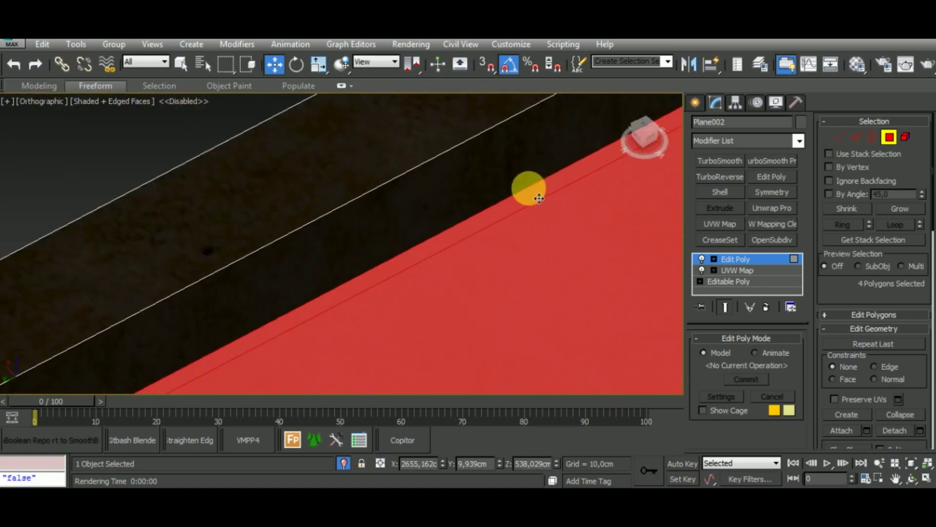
scroll(502, 202, "down", 3)
scroll(627, 257, "up", 1)
scroll(303, 253, "up", 2)
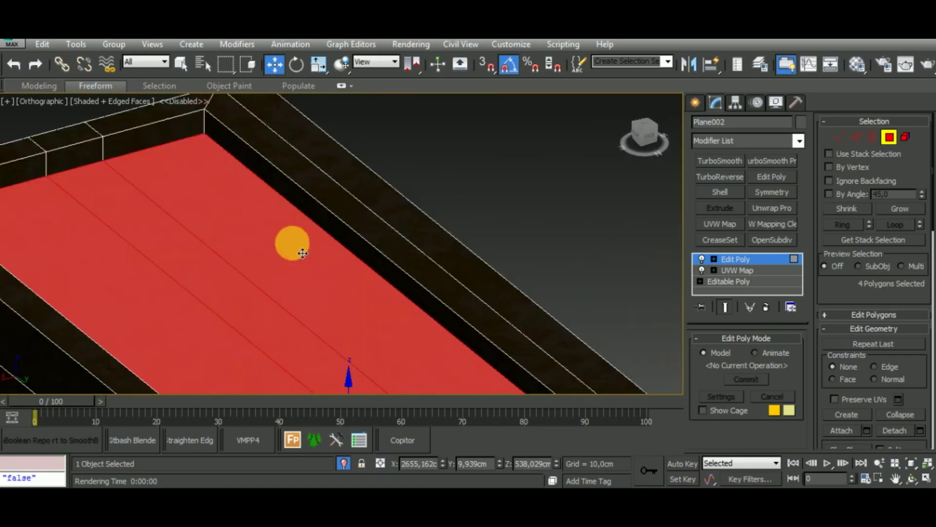
scroll(203, 121, "up", 1)
scroll(203, 192, "down", 1)
scroll(249, 167, "down", 1)
scroll(306, 190, "down", 3)
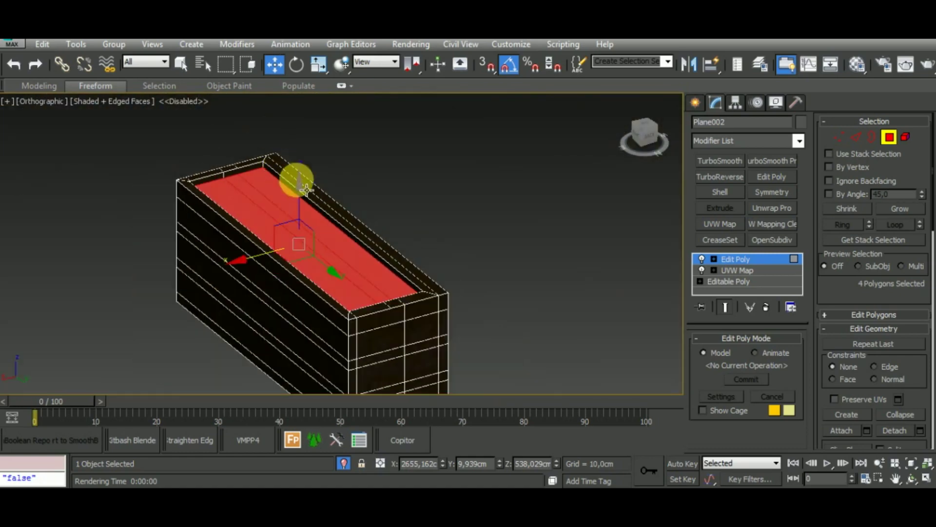
mouse_move(306, 190)
middle_mouse_down("alt")
mouse_move(585, 325)
mouse_move(575, 294)
middle_mouse_up("alt")
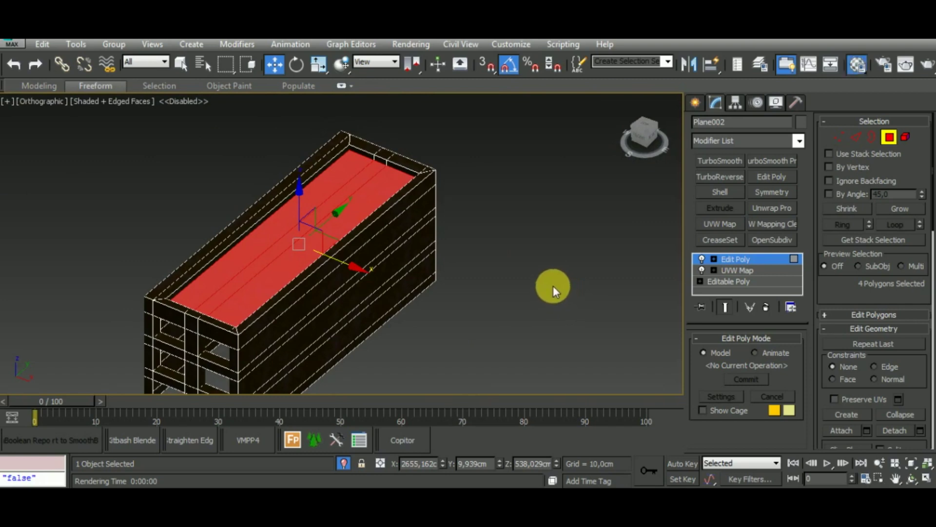
key("m")
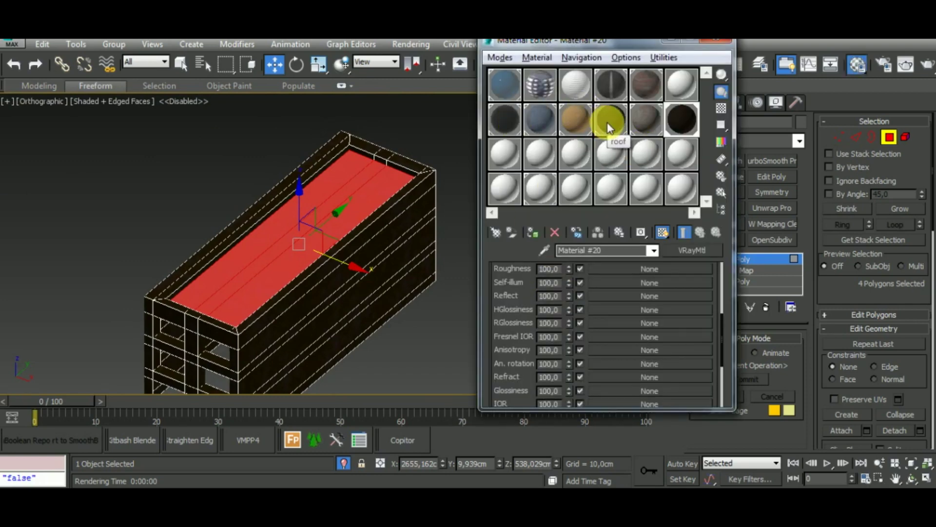
Step: Apply the blue roof tar material to the roof's top face, then close the Material Editor
left_click(608, 128)
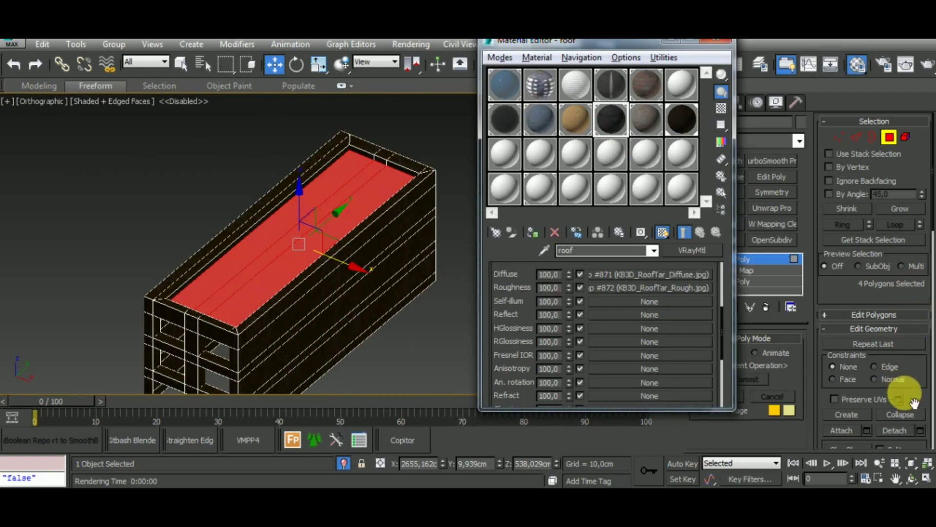
left_click(901, 430)
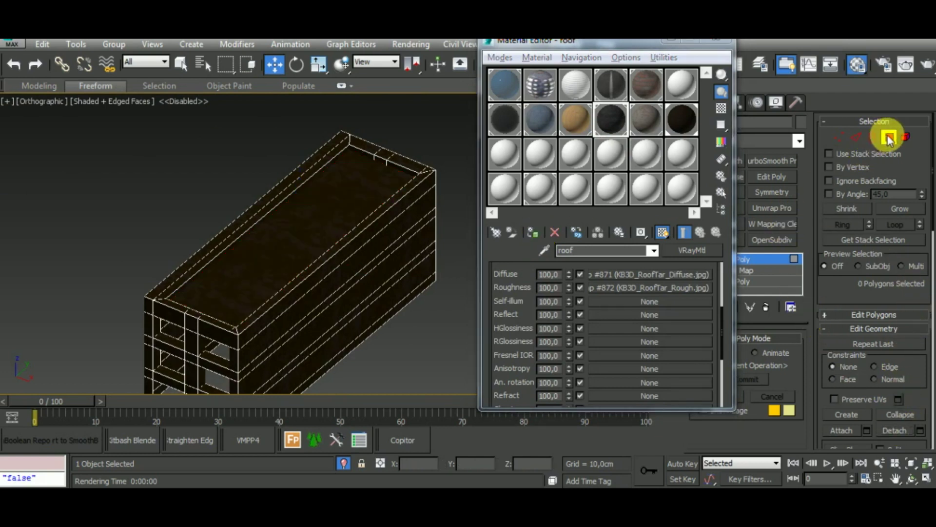
left_click(344, 203)
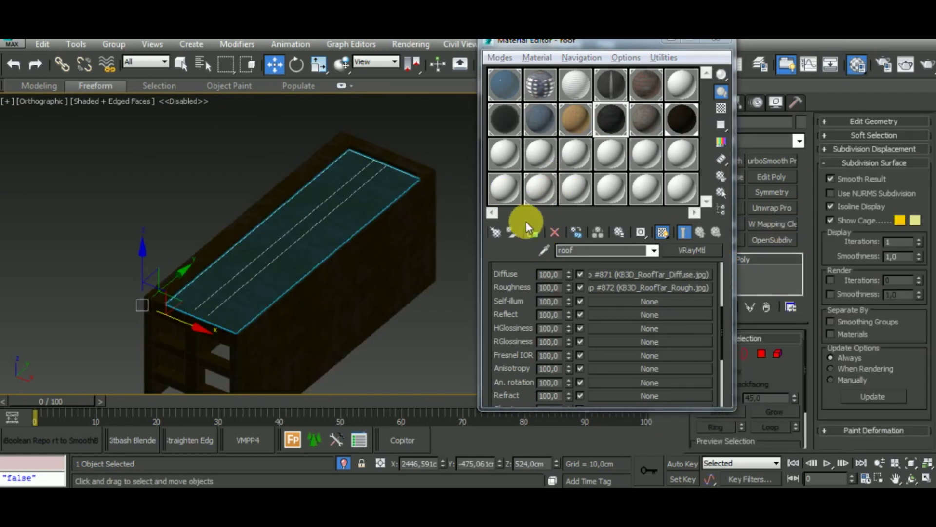
left_click(535, 235)
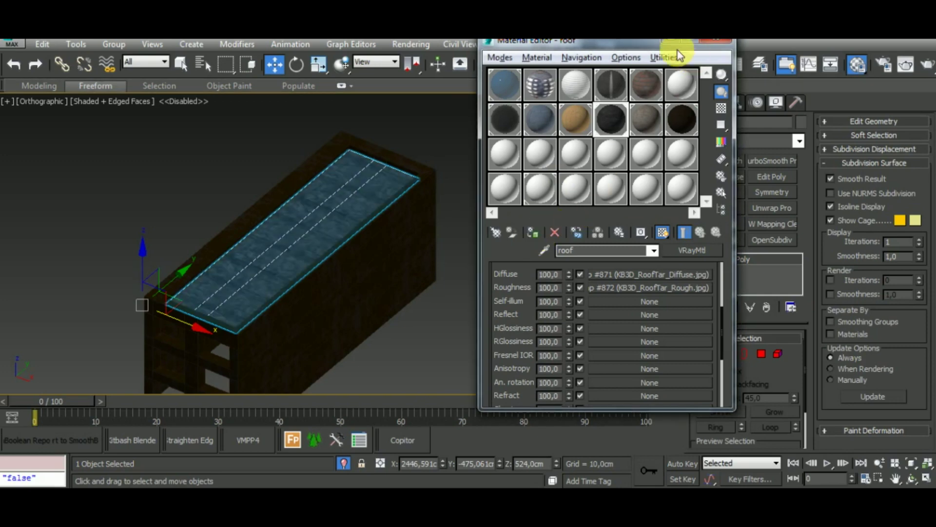
left_click(714, 41)
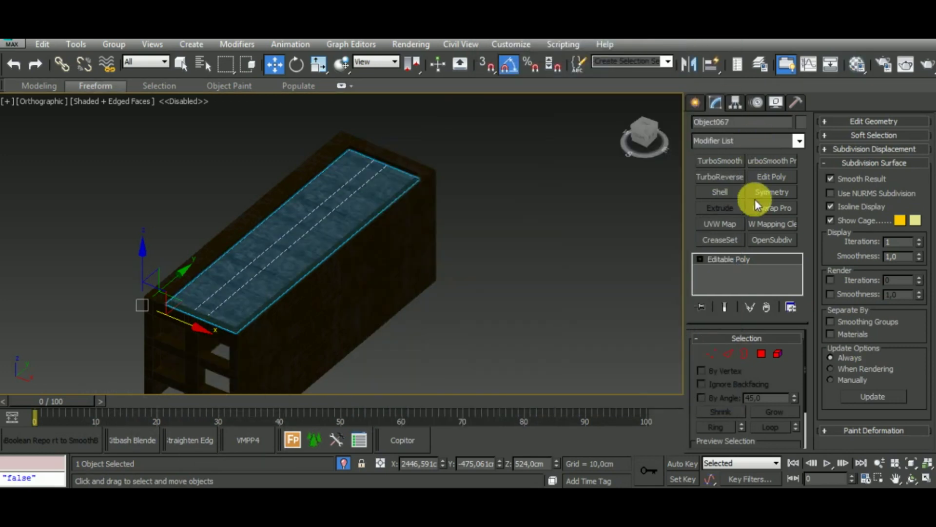
Step: Add a Box UVW Map to the roof panel Object067 and reduce its width
left_click(737, 226)
left_click(733, 415)
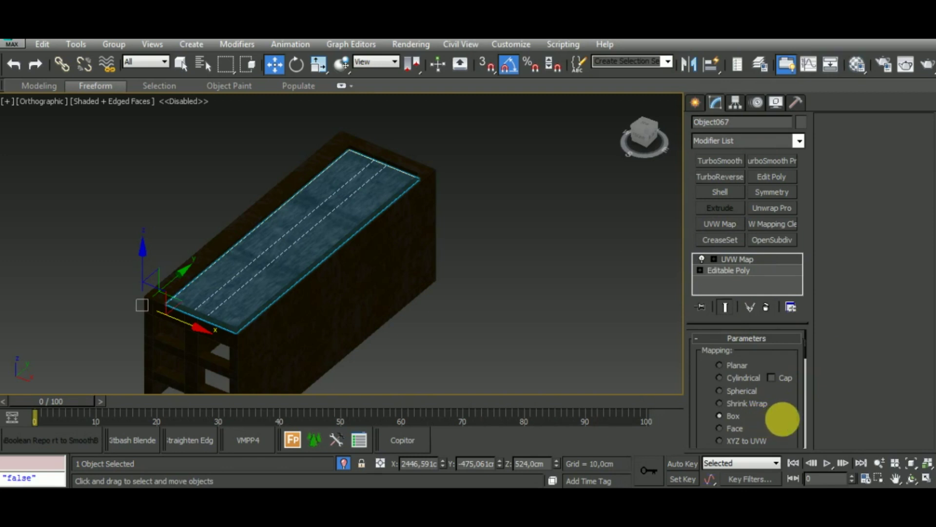
left_click_drag(777, 412, 792, 307)
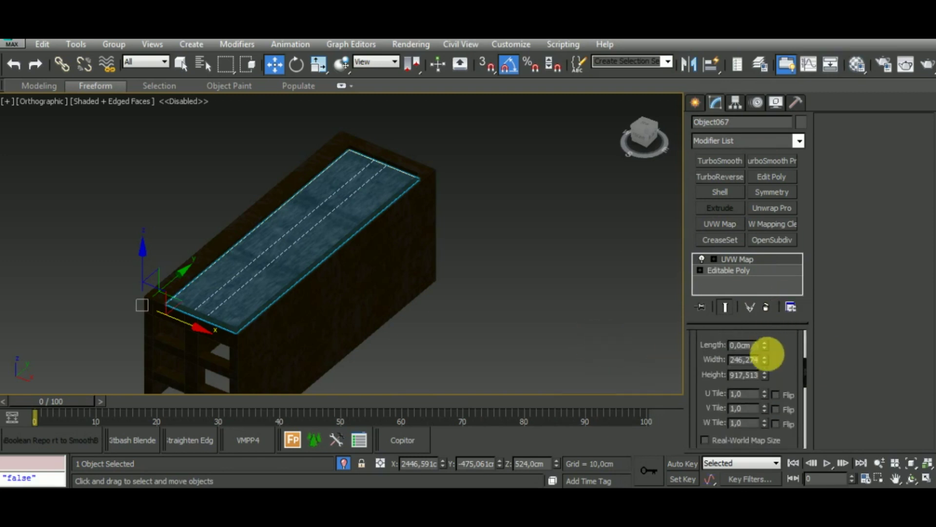
mouse_move(765, 364)
left_mouse_down()
mouse_move(775, 396)
mouse_move(766, 448)
left_mouse_up()
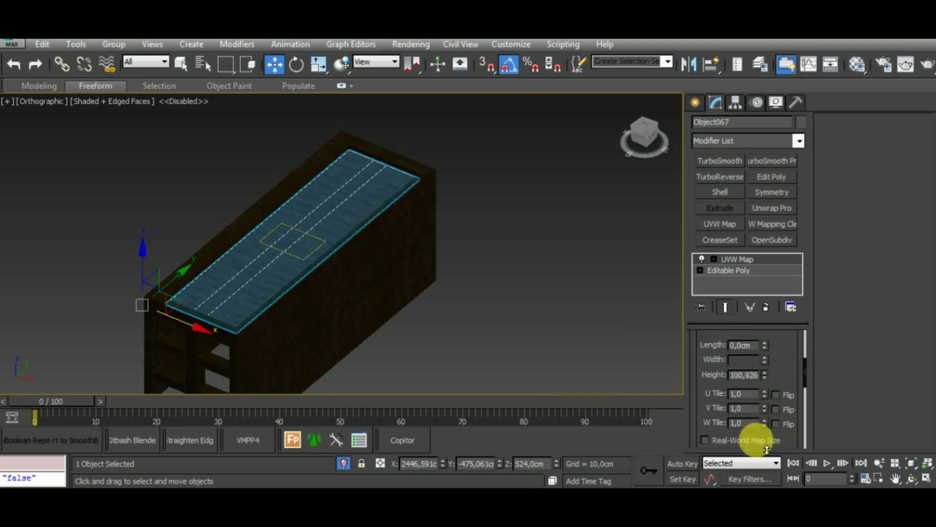
Step: Enter the mapping gizmo and try rotating it, then cancel the rotation
left_click(714, 259)
left_click(735, 271)
left_click(300, 67)
left_click_drag(313, 236, 269, 282)
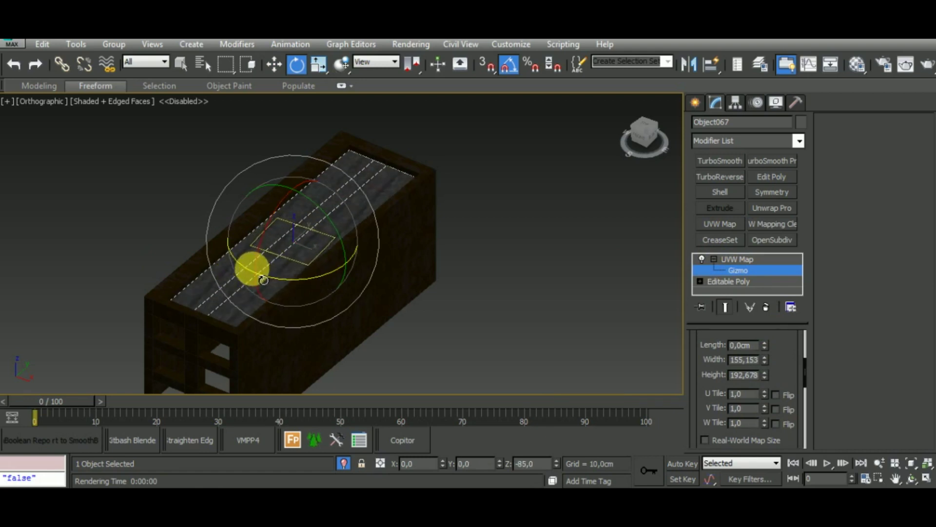
right_click(268, 282)
middle_click_drag(486, 322, 440, 314)
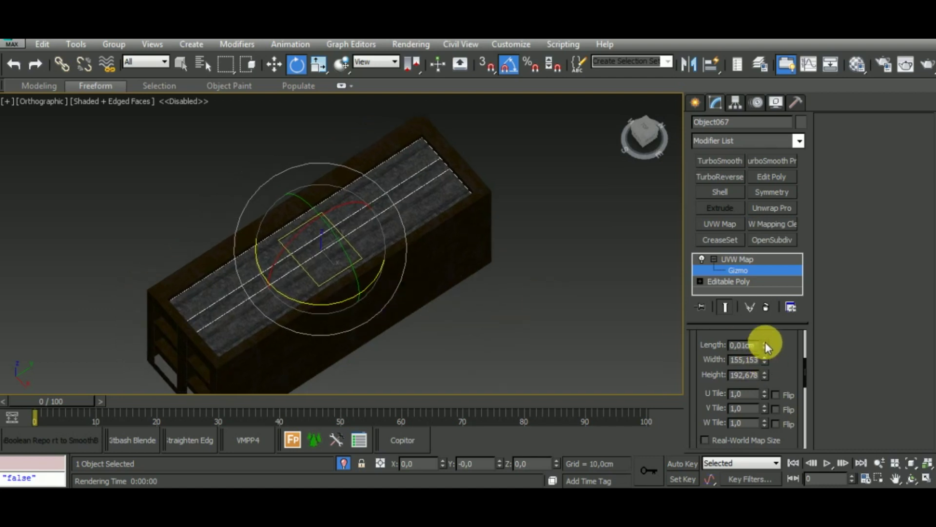
Step: Set the roof mapping length to 50 cm
left_click_drag(764, 345, 772, 359)
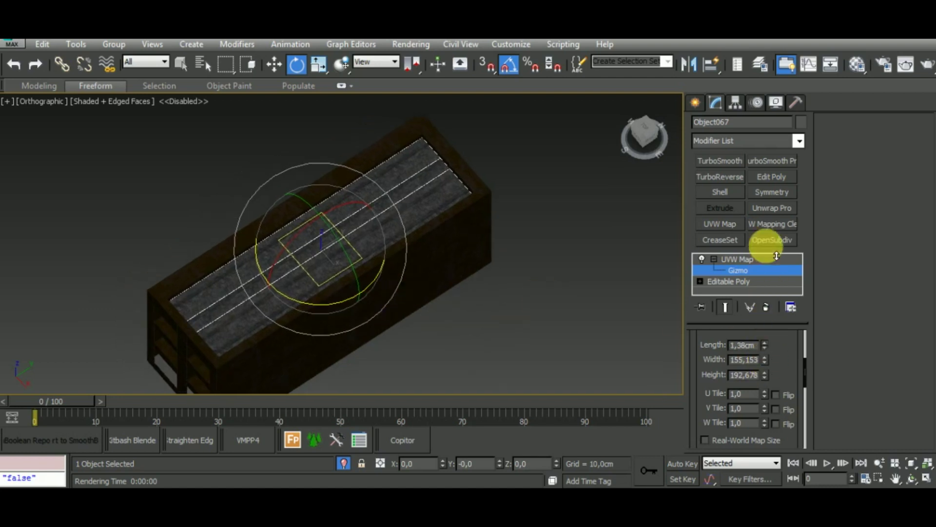
double_click(762, 348)
type("50")
key("Return")
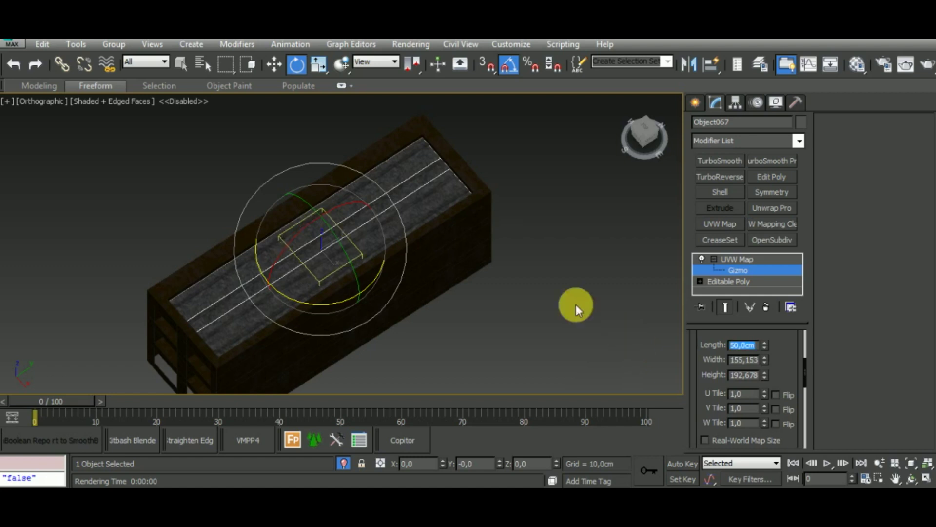
scroll(351, 274, "up", 5)
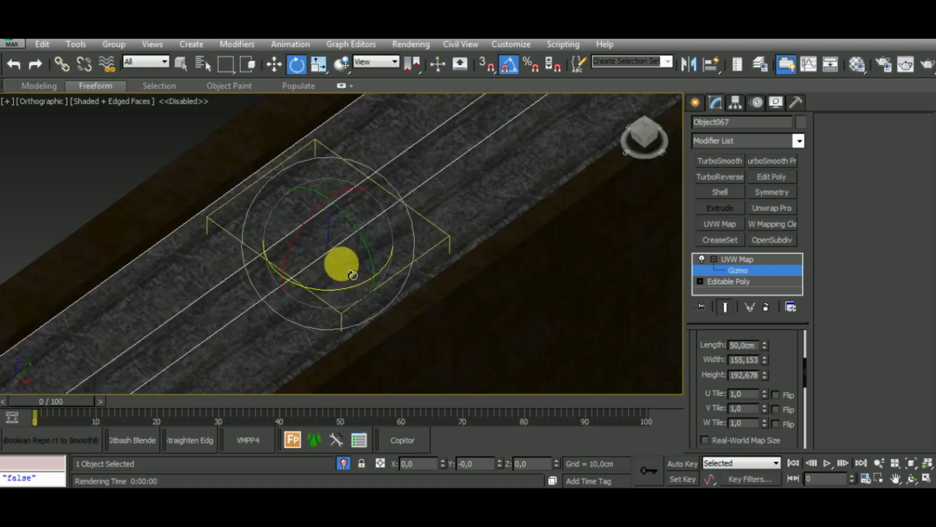
left_click(274, 64)
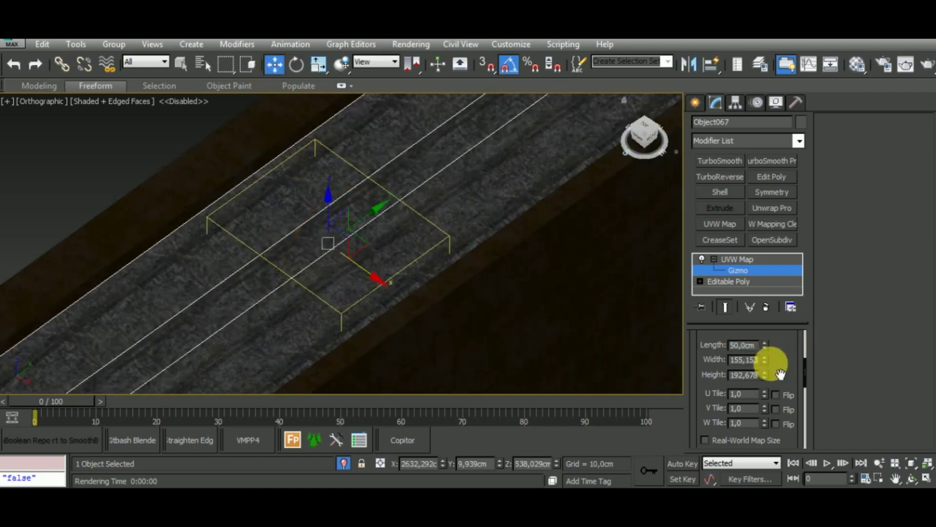
Step: Set roof mapping width to 63,613 and height to 85,838, then leave gizmo editing
left_click_drag(764, 362, 780, 414)
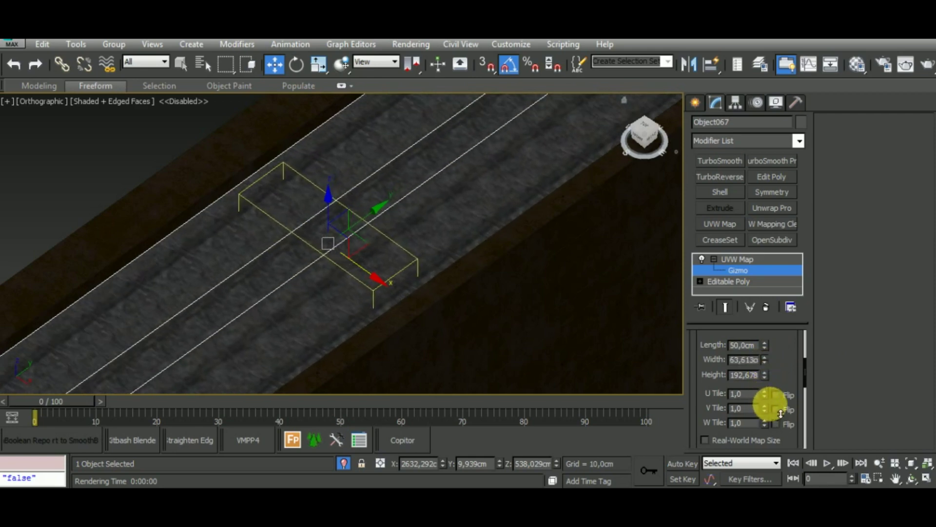
left_click_drag(764, 378, 783, 429)
middle_click_drag(507, 317, 508, 200)
scroll(509, 198, "down", 5)
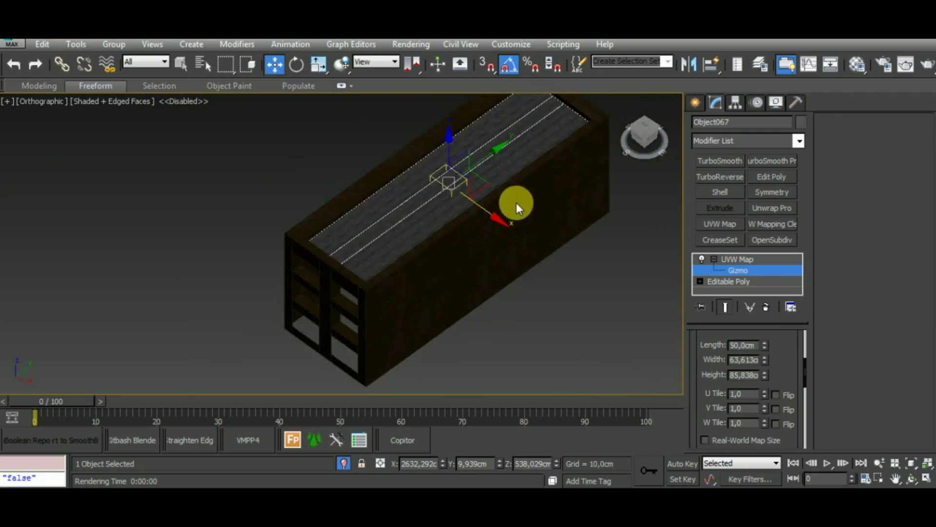
middle_click_drag(575, 308, 583, 294, "alt")
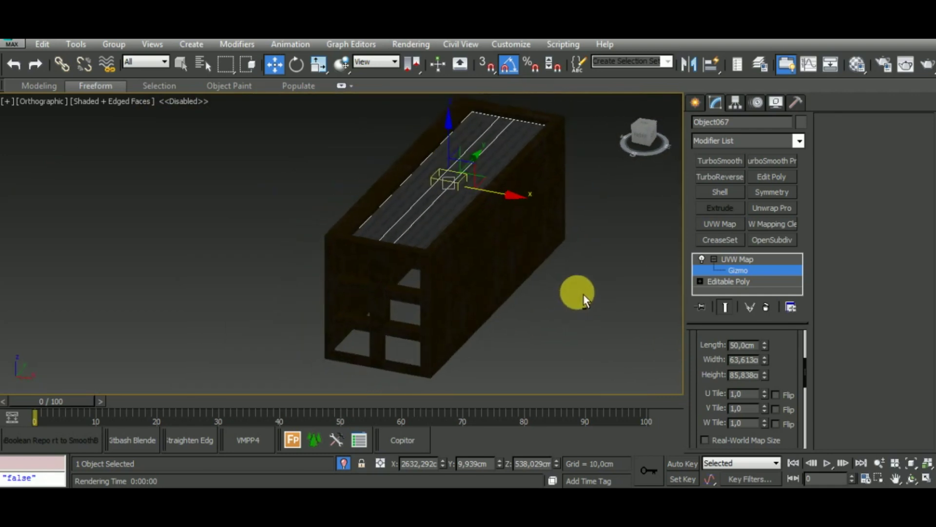
left_click(757, 264)
left_click(532, 335)
middle_click_drag(531, 335, 457, 361, "alt")
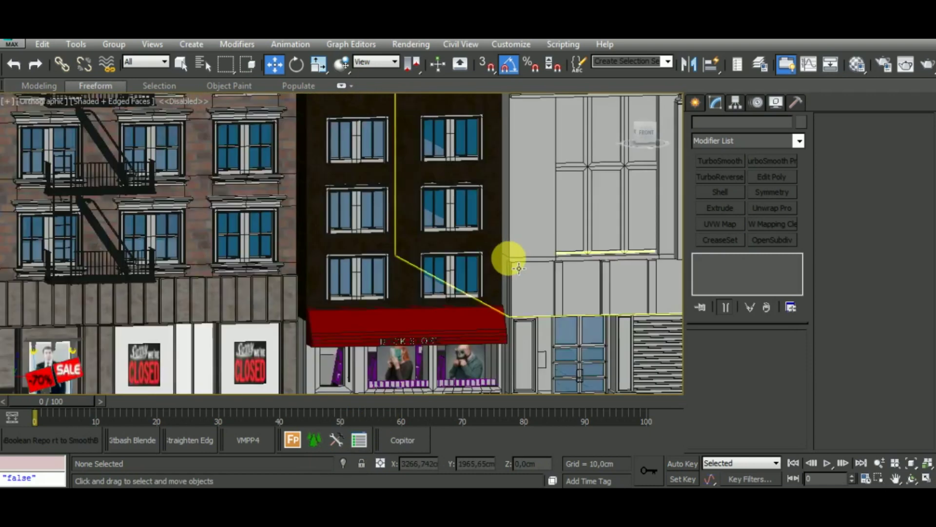
scroll(518, 267, "down", 3)
middle_click_drag(518, 268, 512, 307, "alt")
mouse_move(560, 382)
middle_mouse_down("alt")
mouse_move(550, 359)
mouse_move(531, 399)
middle_mouse_up("alt")
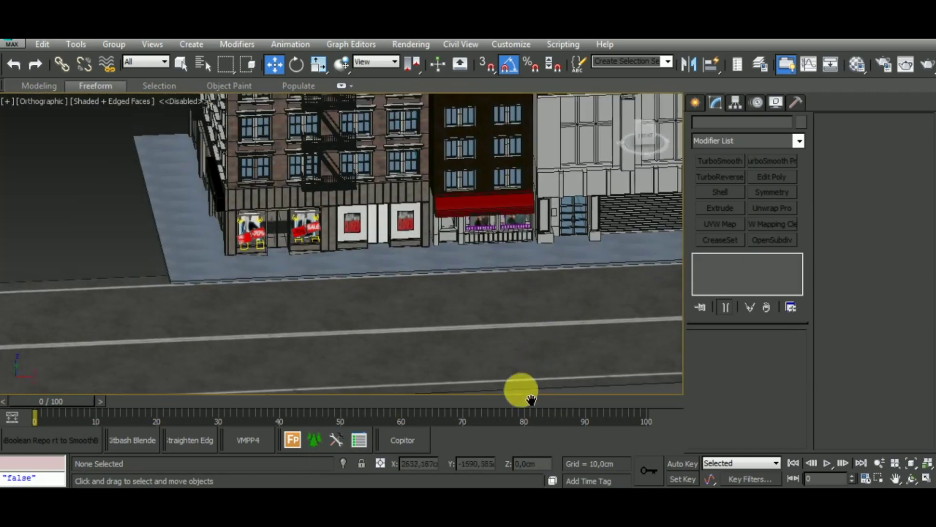
scroll(460, 159, "up", 2)
scroll(460, 181, "up", 4)
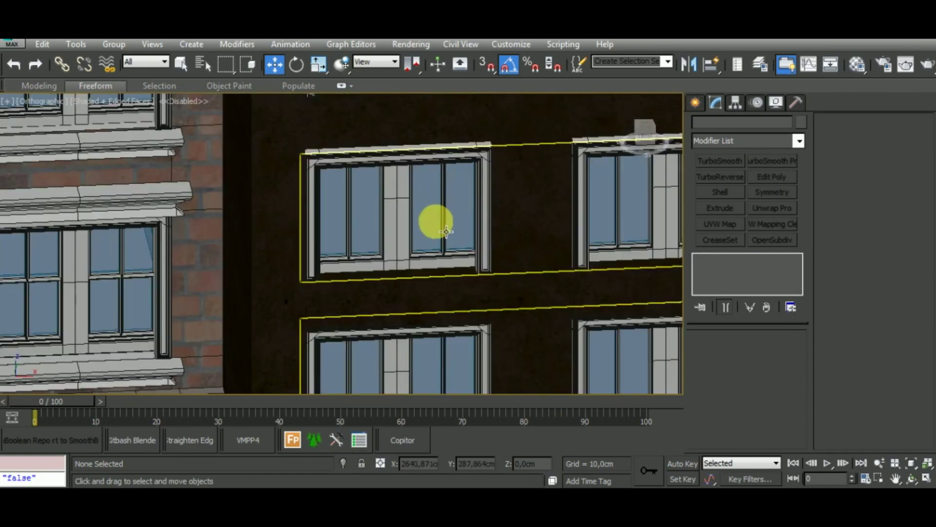
key("F3")
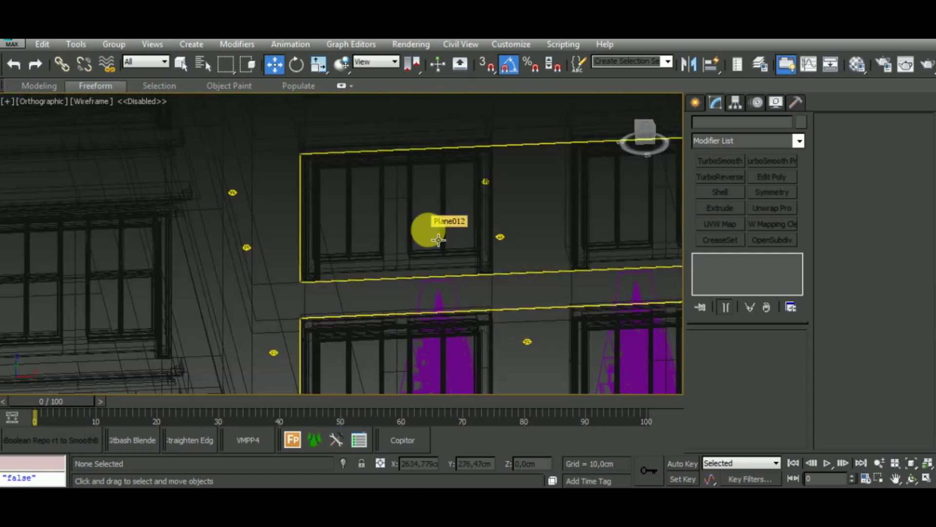
scroll(439, 238, "up", 1)
scroll(322, 231, "down", 1)
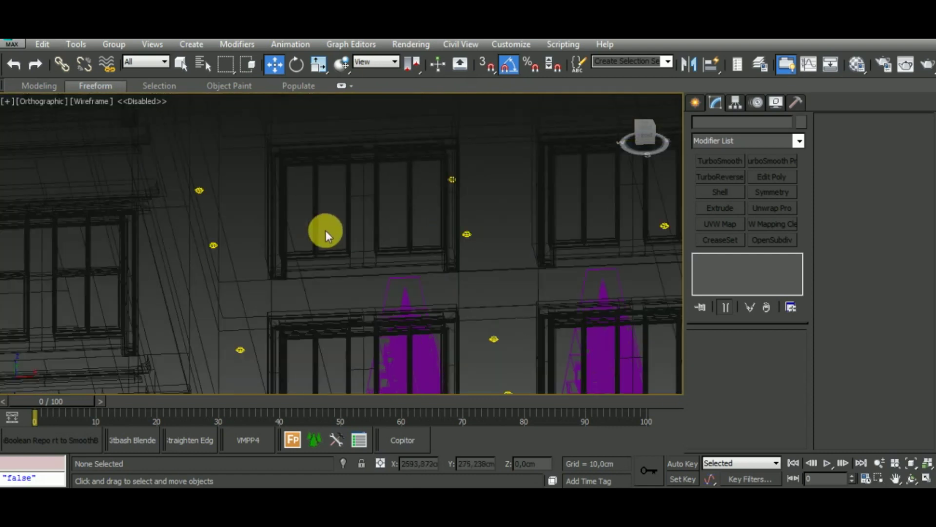
left_click(256, 278)
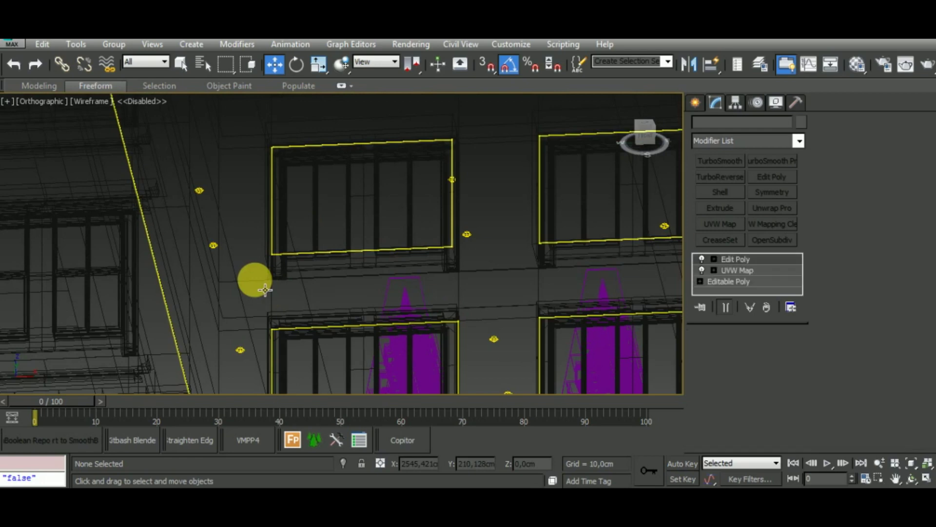
mouse_move(393, 273)
middle_mouse_down("alt")
mouse_move(402, 292)
mouse_move(418, 177)
middle_mouse_up("alt")
scroll(335, 207, "up", 2)
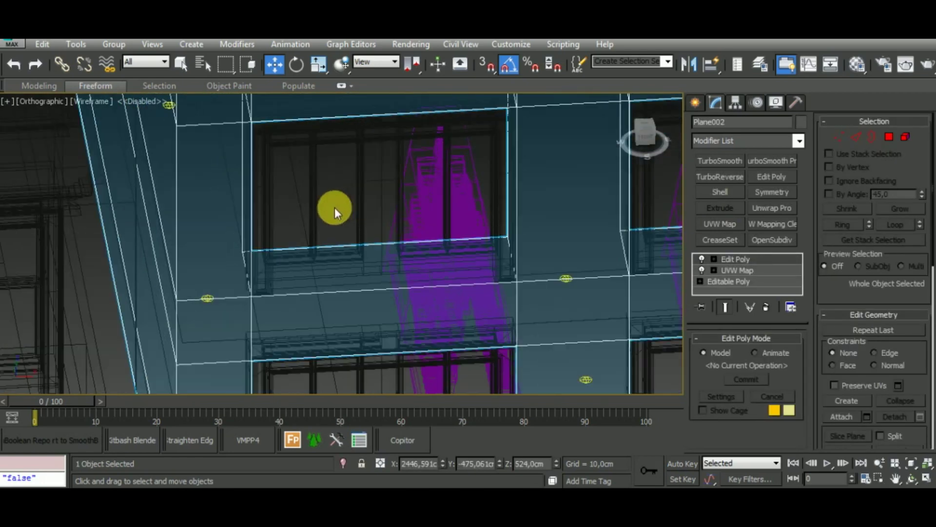
left_click(310, 223)
scroll(309, 205, "down", 3)
scroll(339, 207, "down", 2)
mouse_move(338, 207)
middle_mouse_down("alt")
mouse_move(465, 187)
mouse_move(453, 167)
mouse_move(437, 215)
middle_mouse_up("alt")
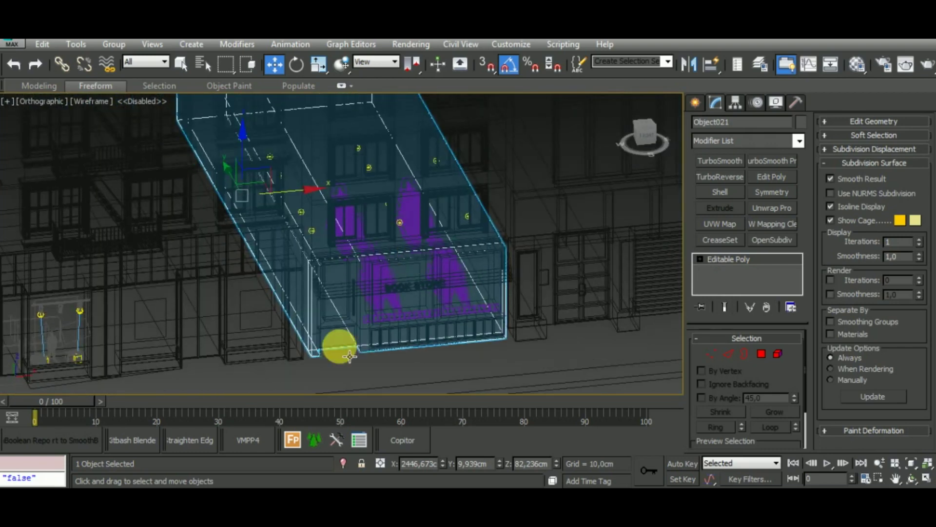
key("F3")
mouse_move(335, 349)
middle_mouse_down("alt")
mouse_move(396, 345)
mouse_move(438, 366)
mouse_move(372, 401)
middle_mouse_up("alt")
left_click(342, 370)
scroll(322, 219, "up", 2)
Step: Apply the dark material to the bookstore storefront Object022
scroll(341, 205, "up", 2)
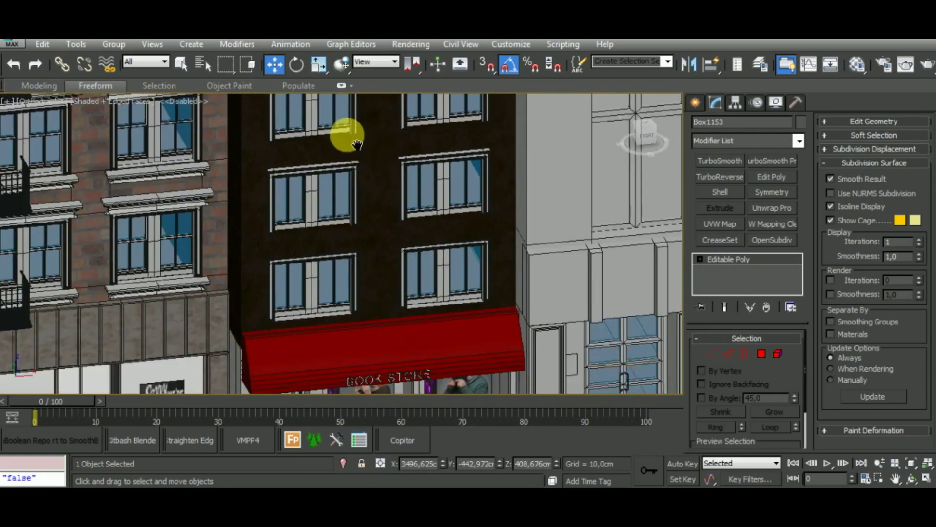
middle_click_drag(357, 144, 345, 87)
left_click(256, 379)
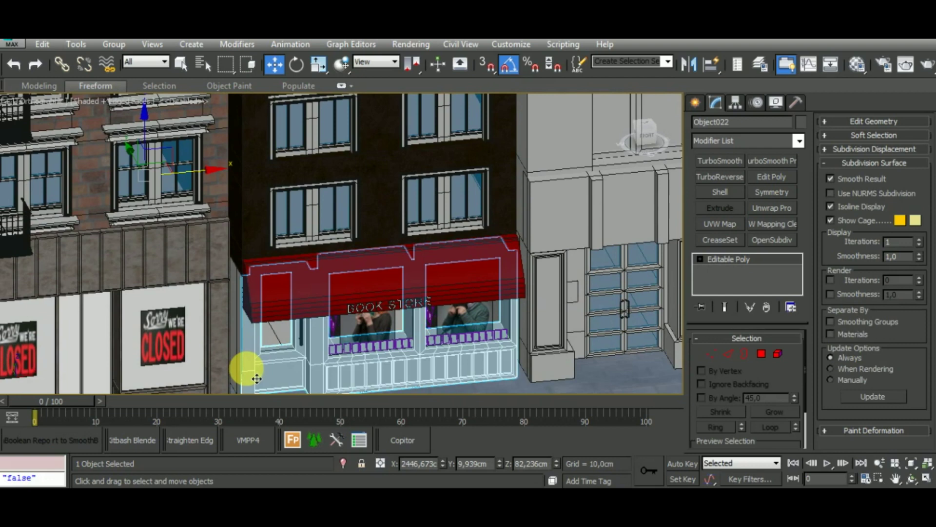
key("m")
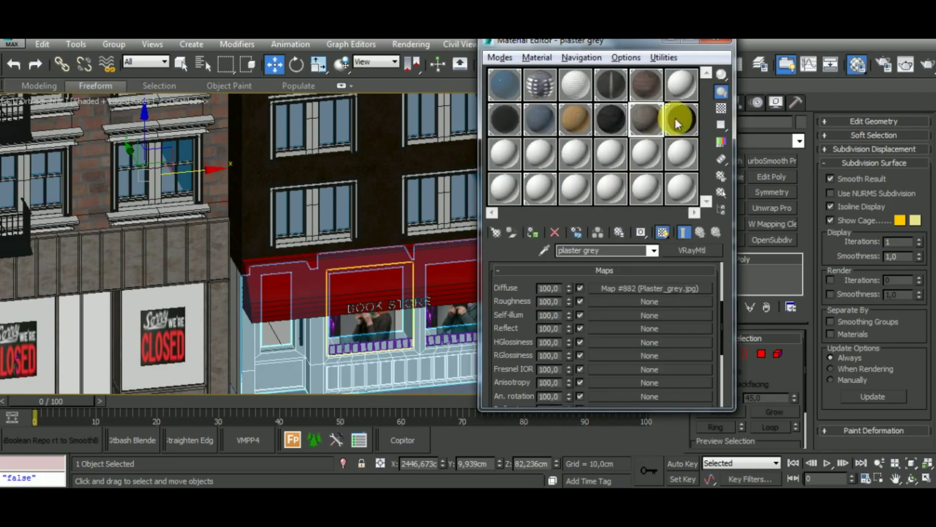
left_click(682, 119)
left_click(533, 235)
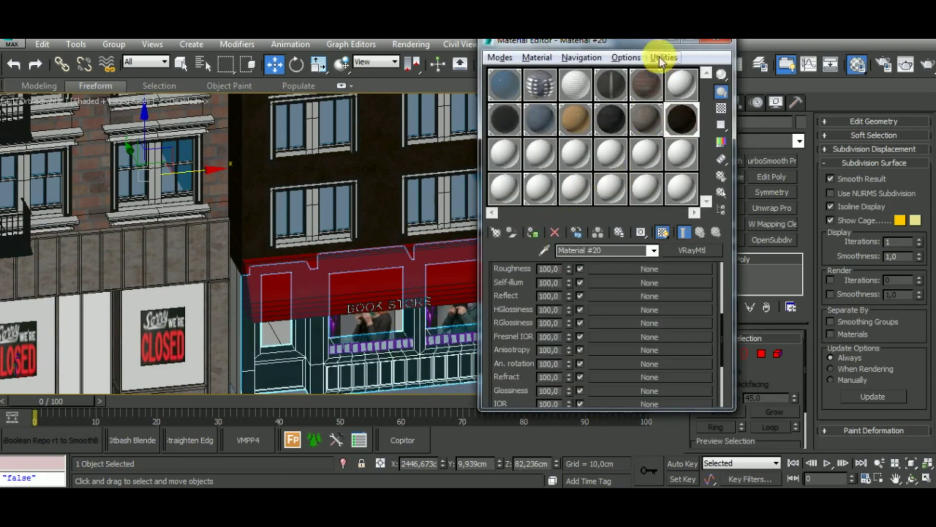
left_click(673, 43)
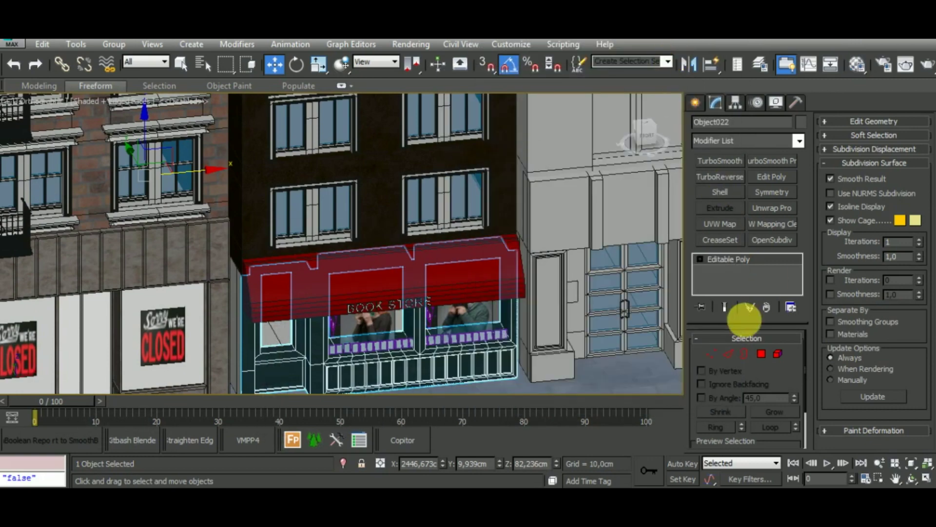
Step: Give the storefront a Box UVW Map sized 162,645 × 194,656 × 55,662
left_click(720, 224)
mouse_move(503, 360)
middle_mouse_down("alt")
mouse_move(531, 339)
mouse_move(512, 324)
mouse_move(502, 356)
mouse_move(436, 320)
middle_mouse_up("alt")
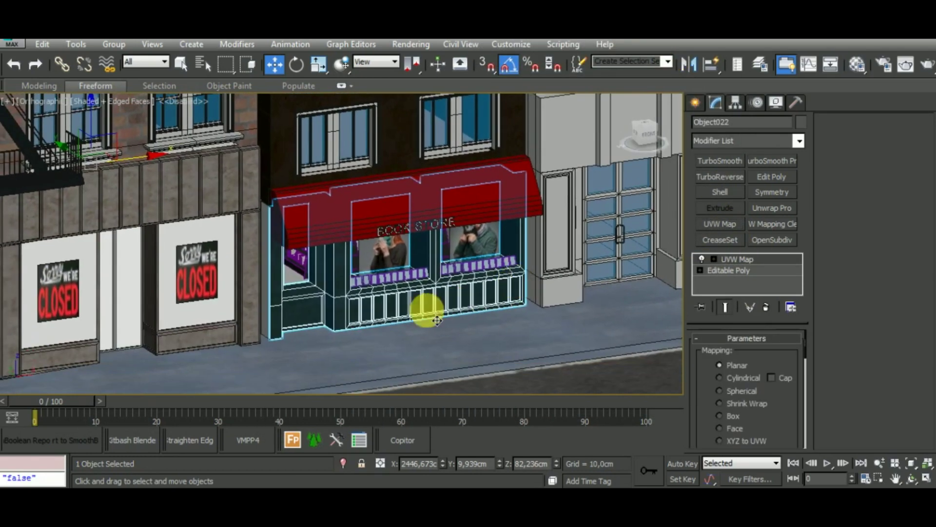
scroll(366, 318, "up", 3)
scroll(366, 318, "up", 3)
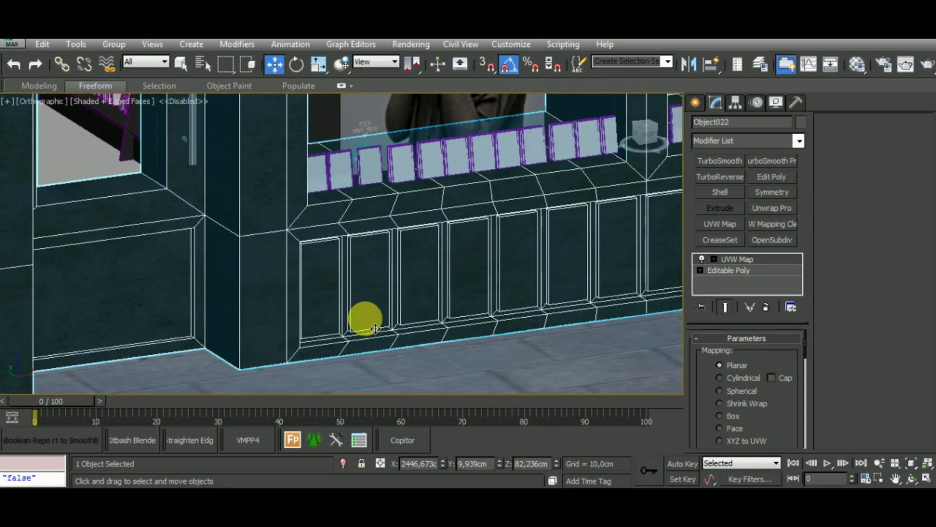
left_click(735, 420)
scroll(758, 395, "down", 3)
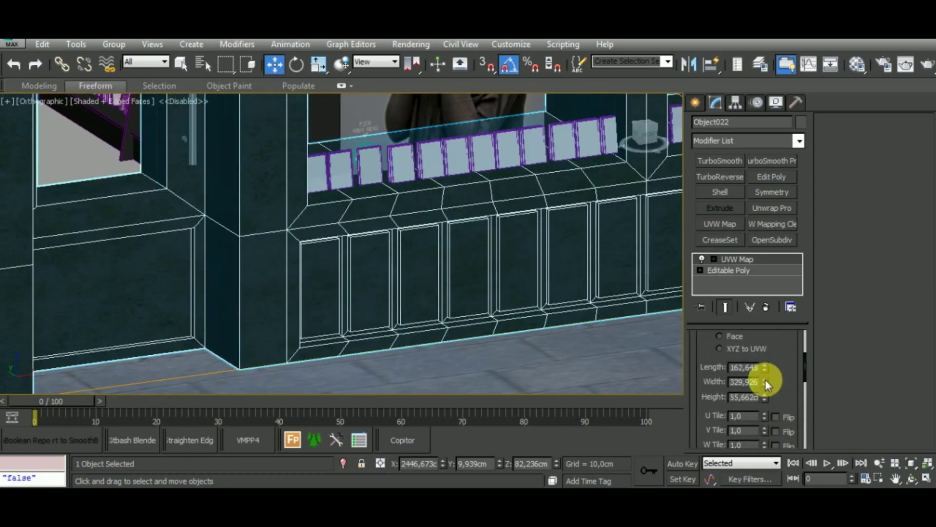
left_click_drag(765, 382, 775, 416)
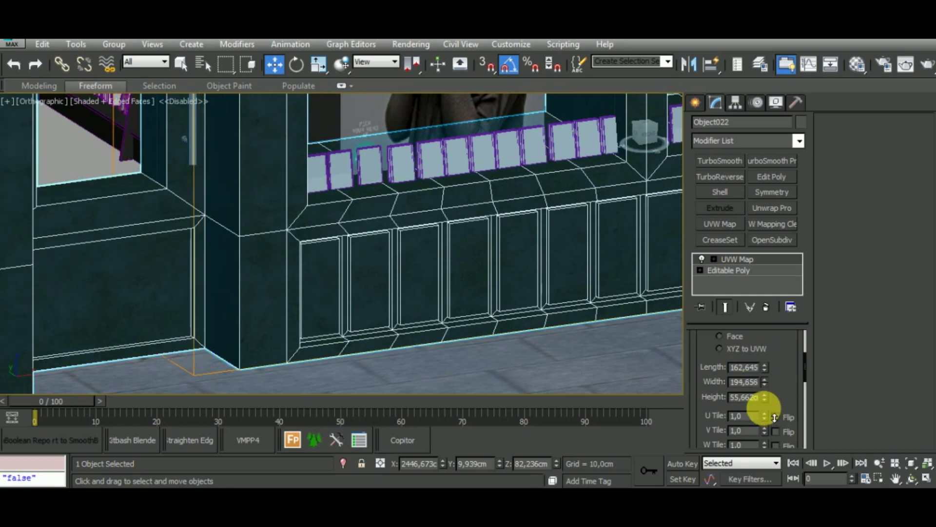
scroll(427, 342, "down", 2)
scroll(432, 359, "down", 3)
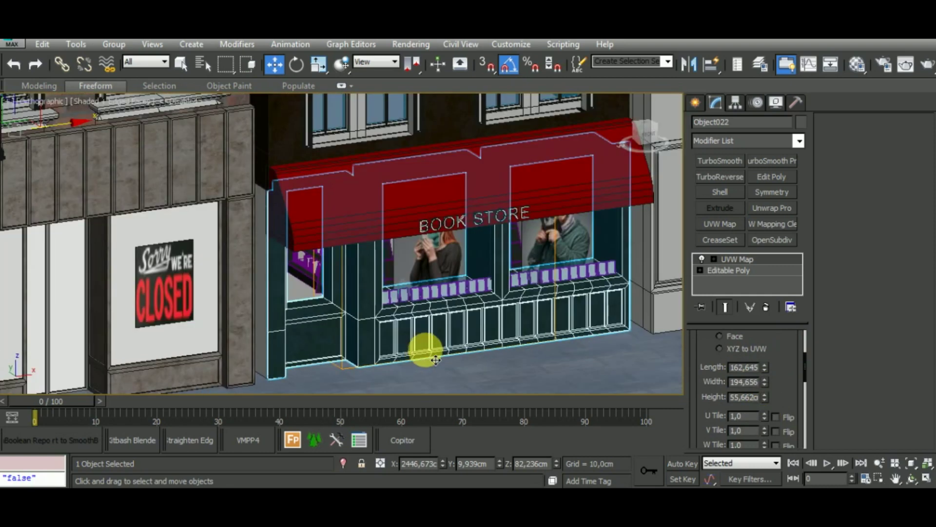
left_click(257, 267)
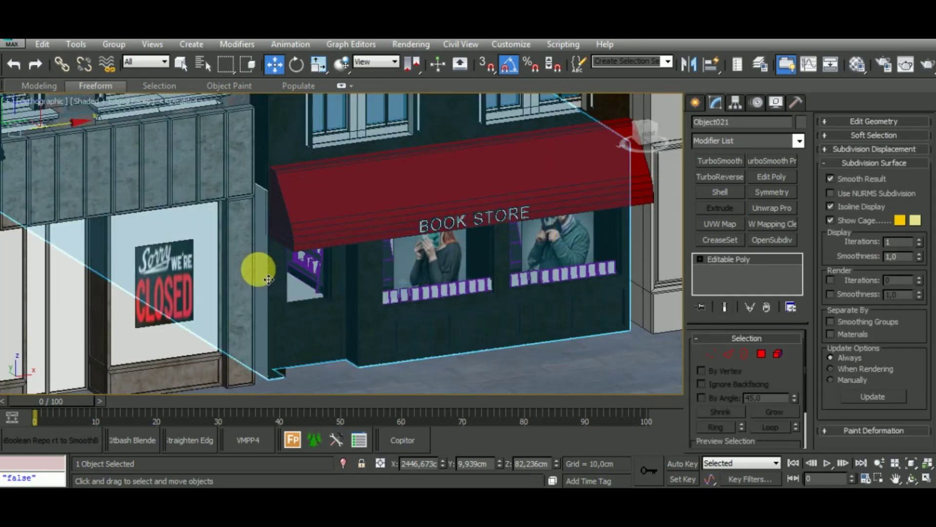
Step: Isolate the wall shell Object021 and assign it the dark textured Material #20
left_click(345, 461)
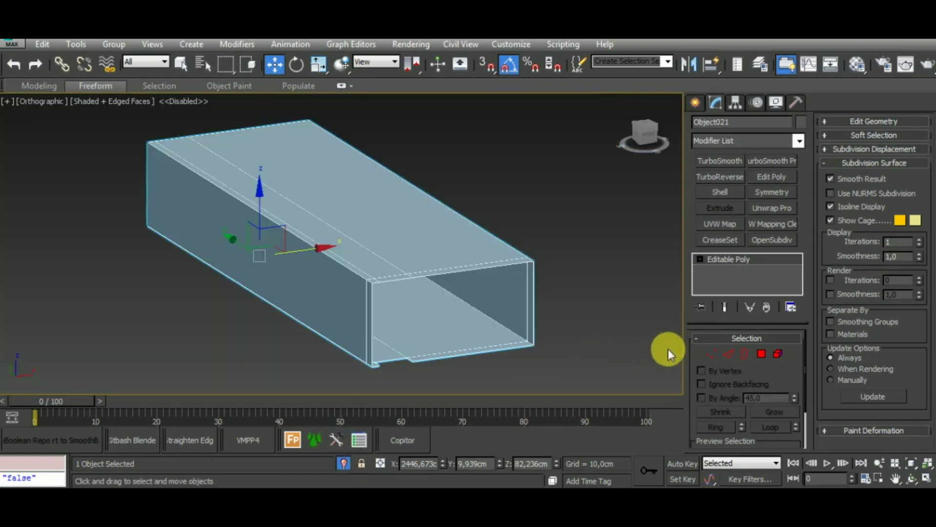
key("m")
left_click(533, 235)
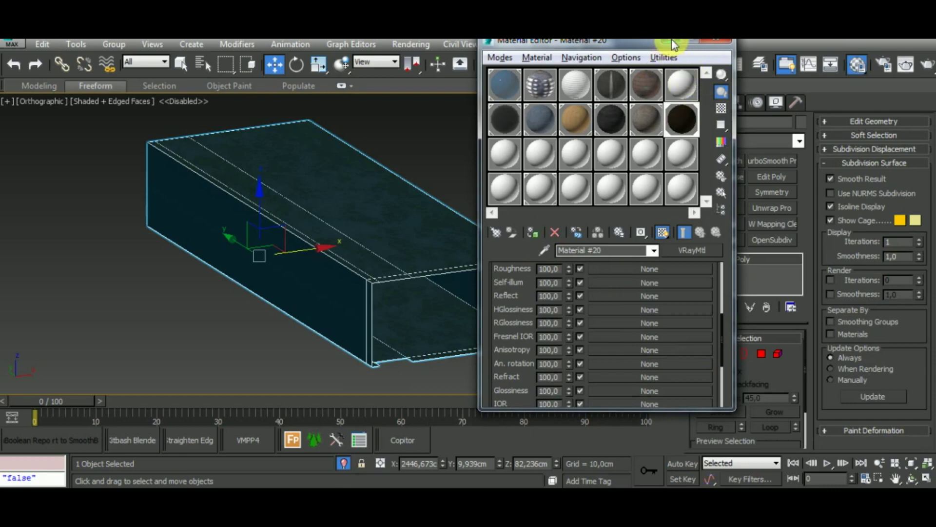
left_click(716, 40)
Step: Add a Box UVW Map sized 162,646 × 217,751 × 152,612, then exit isolation
left_click(724, 222)
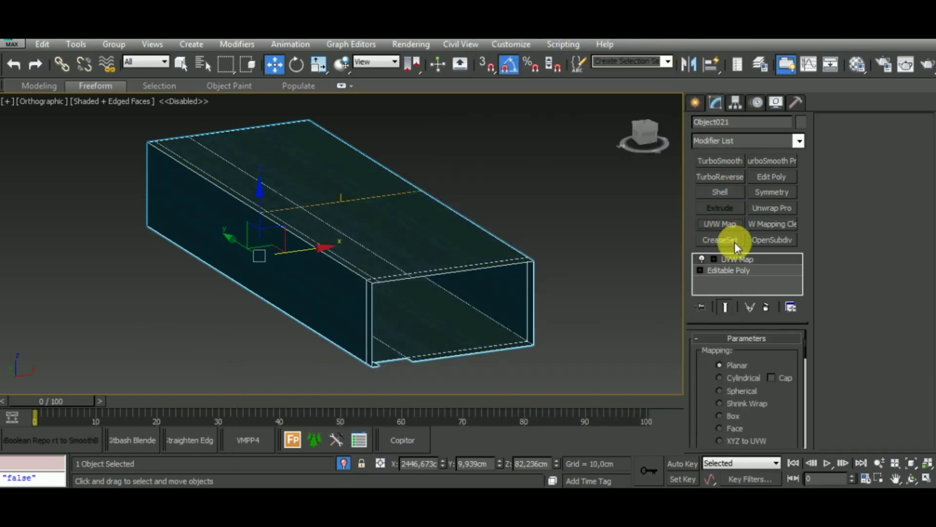
left_click(741, 415)
scroll(771, 400, "down", 3)
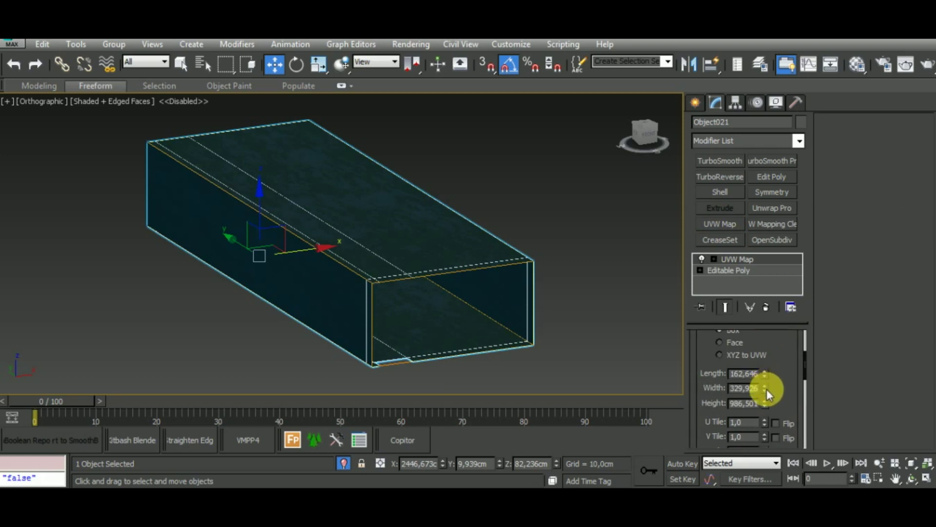
mouse_move(765, 388)
left_mouse_down()
mouse_move(763, 418)
mouse_move(777, 431)
mouse_move(762, 401)
mouse_move(767, 449)
mouse_move(778, 471)
left_mouse_up()
mouse_move(611, 364)
middle_mouse_down("alt")
mouse_move(642, 356)
mouse_move(512, 351)
mouse_move(590, 390)
mouse_move(445, 420)
middle_mouse_up("alt")
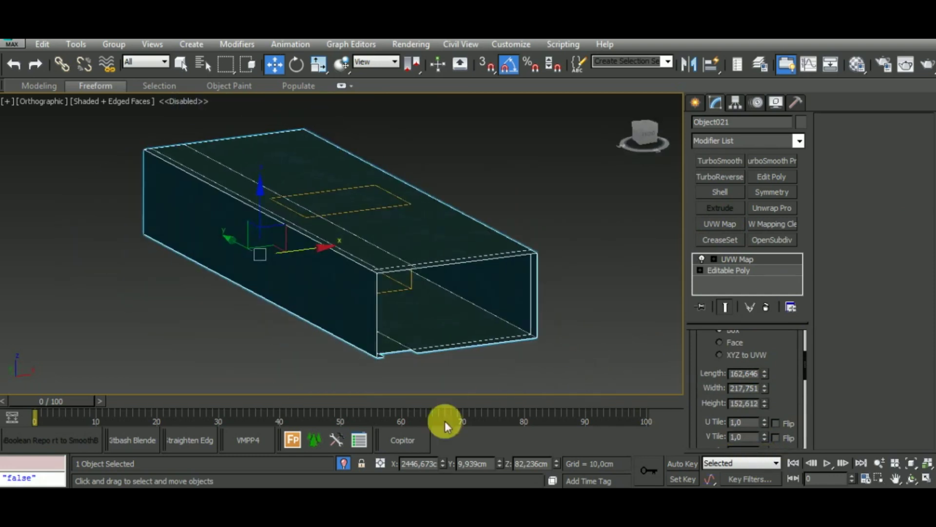
left_click(347, 461)
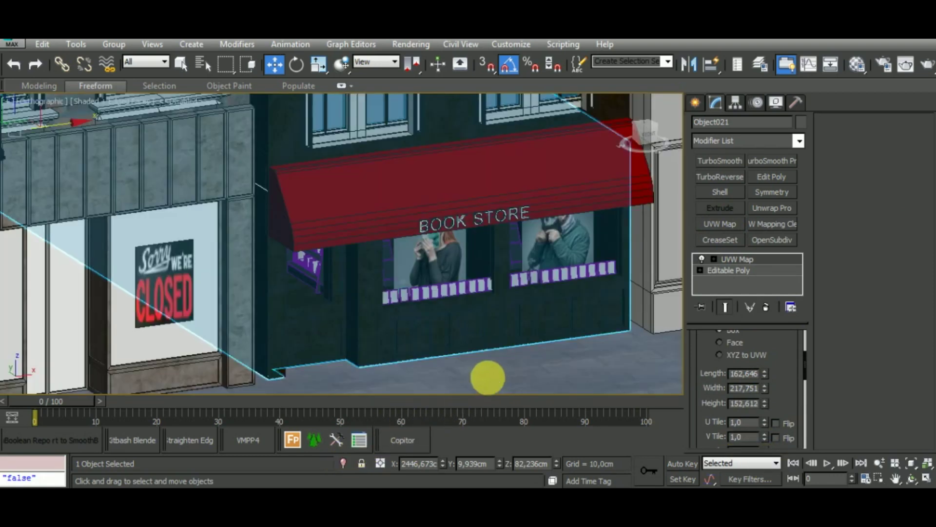
Step: Apply the metal material to the upper window Box1126's frame and its left sash
mouse_move(487, 378)
middle_mouse_down()
mouse_move(473, 372)
mouse_move(416, 388)
middle_mouse_up()
scroll(425, 342, "down", 2)
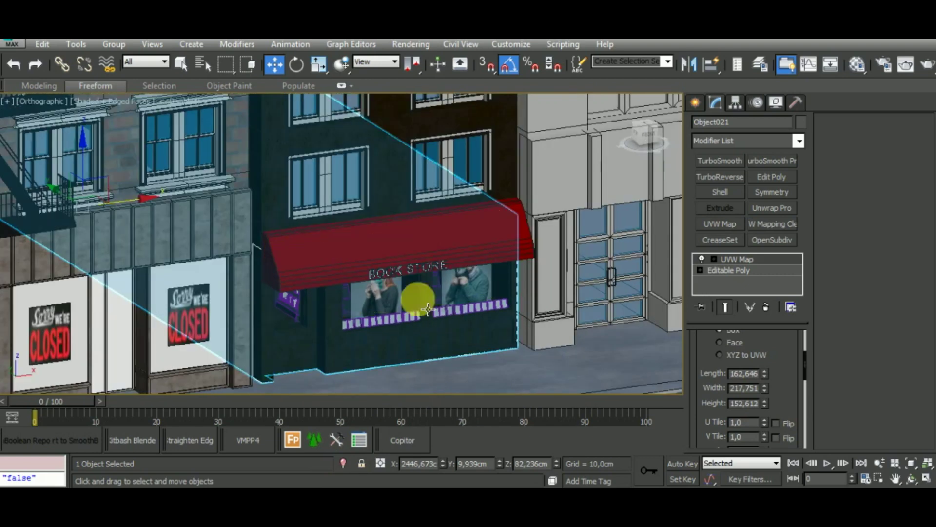
left_click(327, 207)
scroll(332, 208, "up", 4)
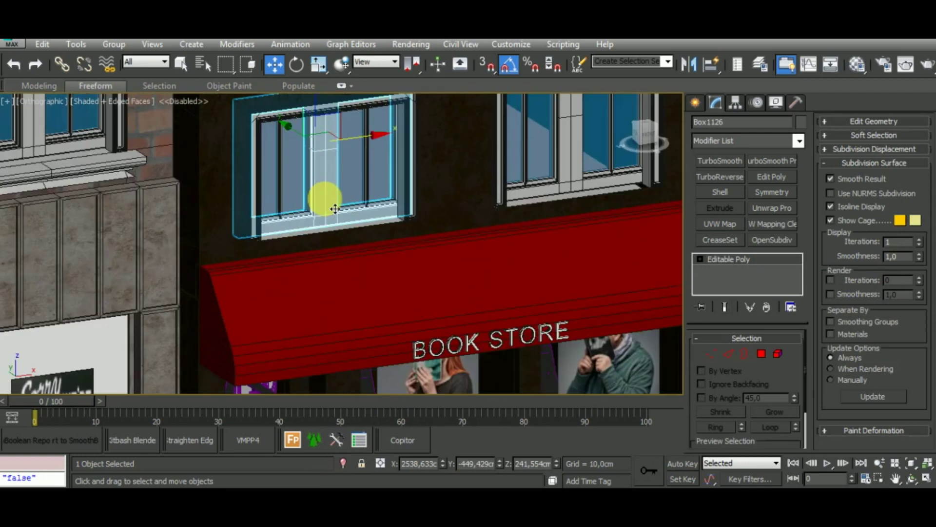
scroll(335, 209, "up", 2)
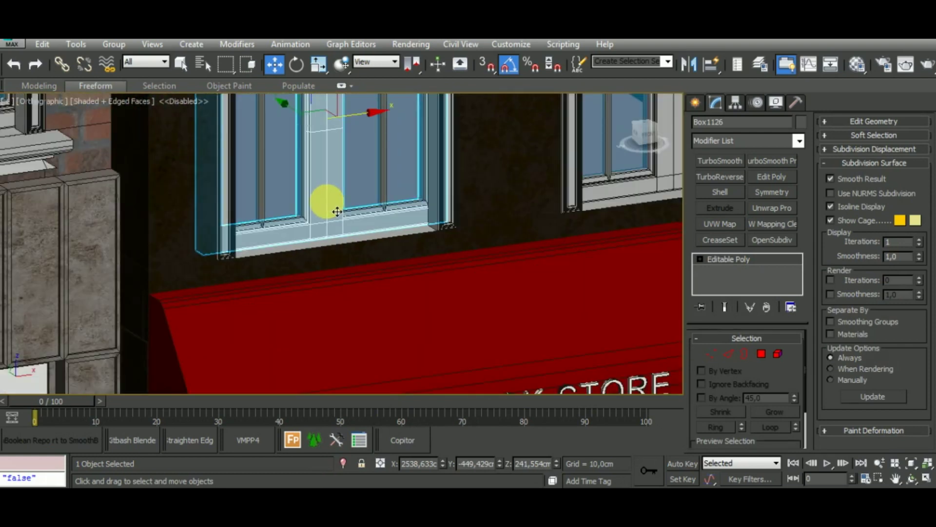
key("m")
left_click(505, 120)
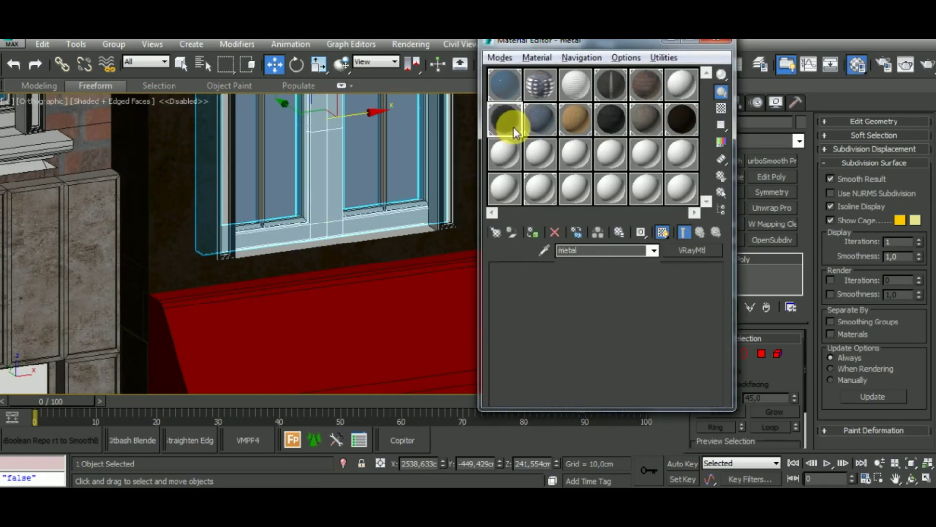
left_click(535, 232)
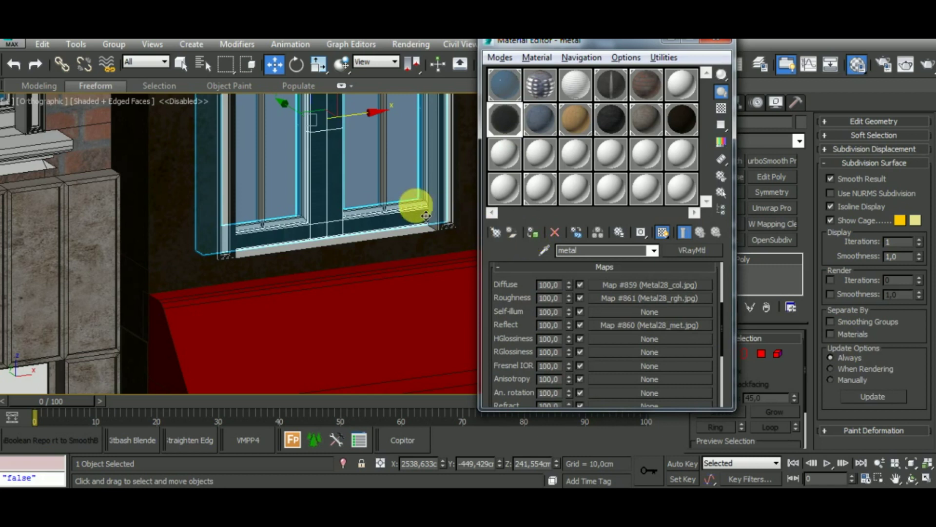
left_click(415, 204)
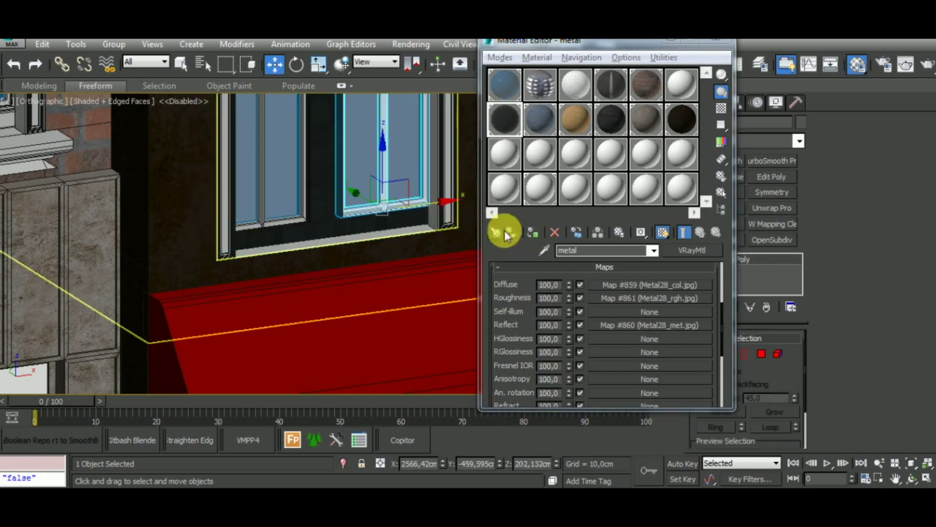
left_click(299, 215)
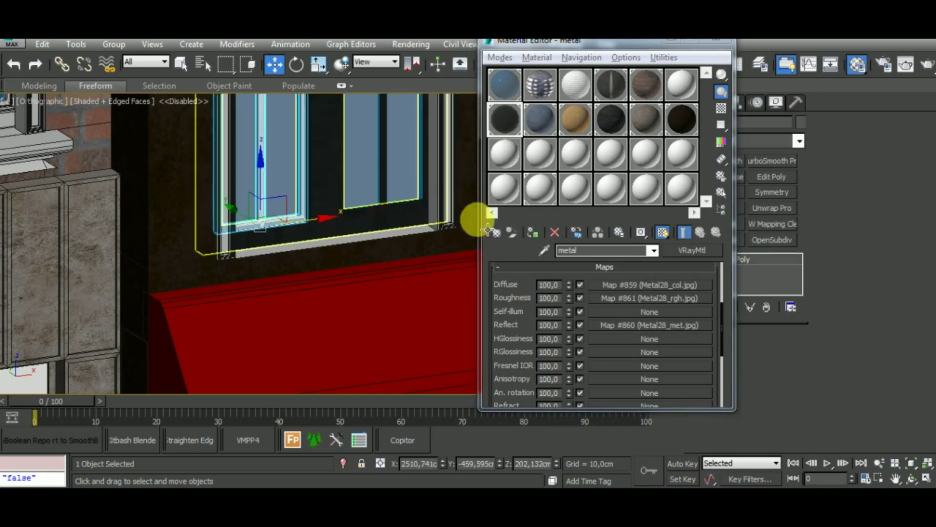
left_click(533, 232)
Step: Isolate the window frame and close the Material Editor
middle_click_drag(463, 225, 390, 307)
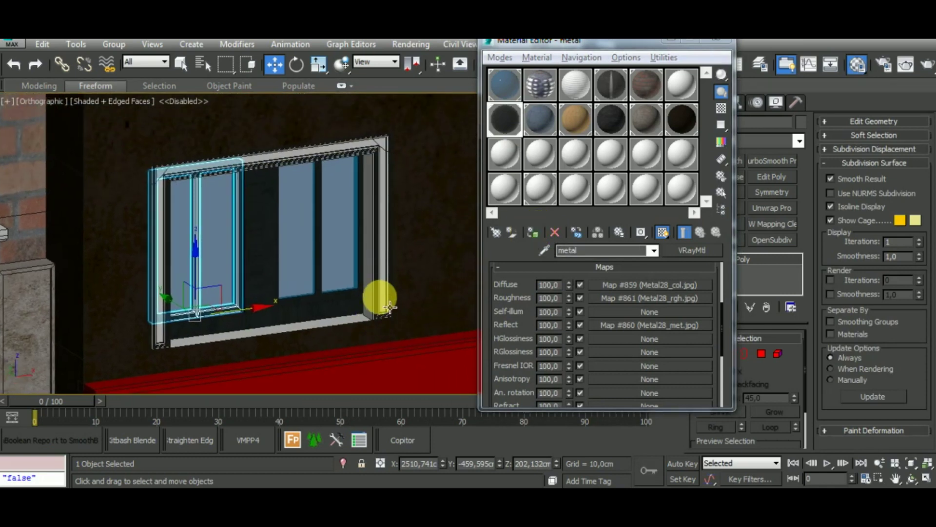
scroll(339, 313, "up", 2)
scroll(338, 317, "up", 2)
scroll(350, 341, "up", 2)
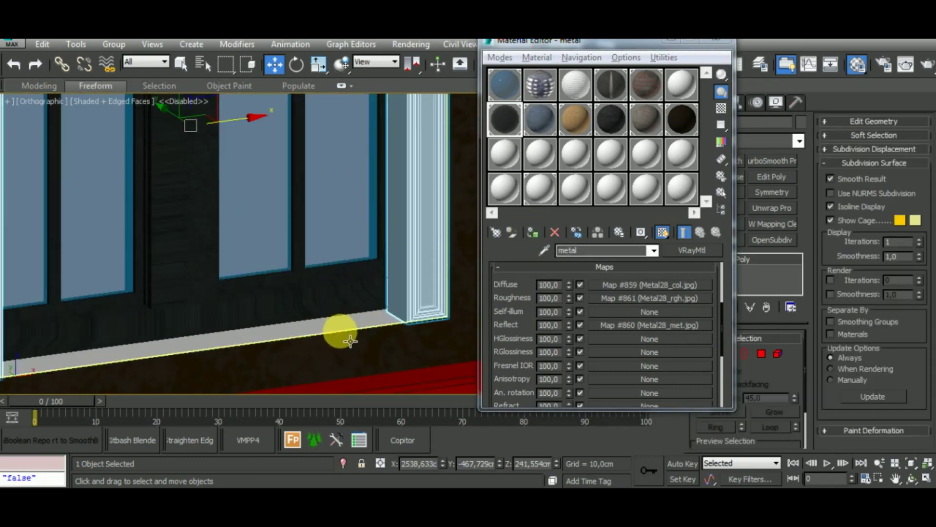
scroll(351, 341, "down", 4)
left_click(333, 310)
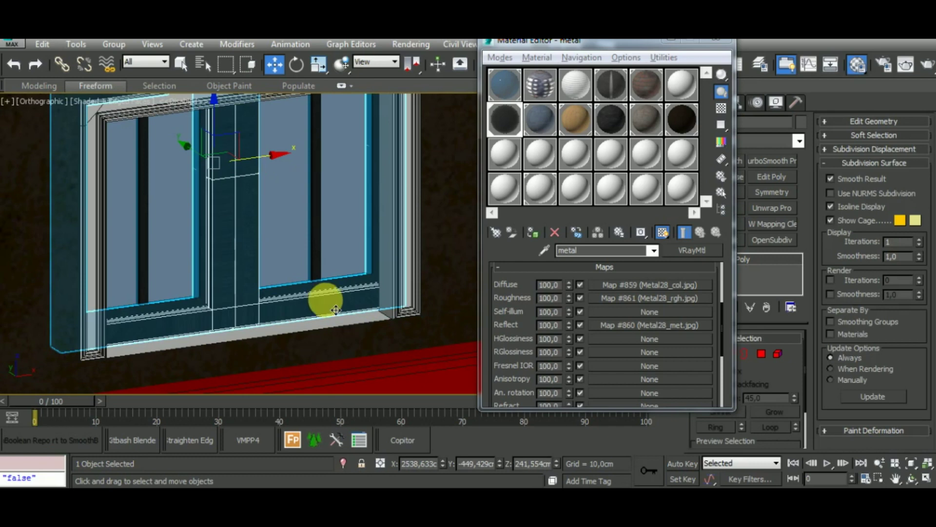
left_click(344, 462)
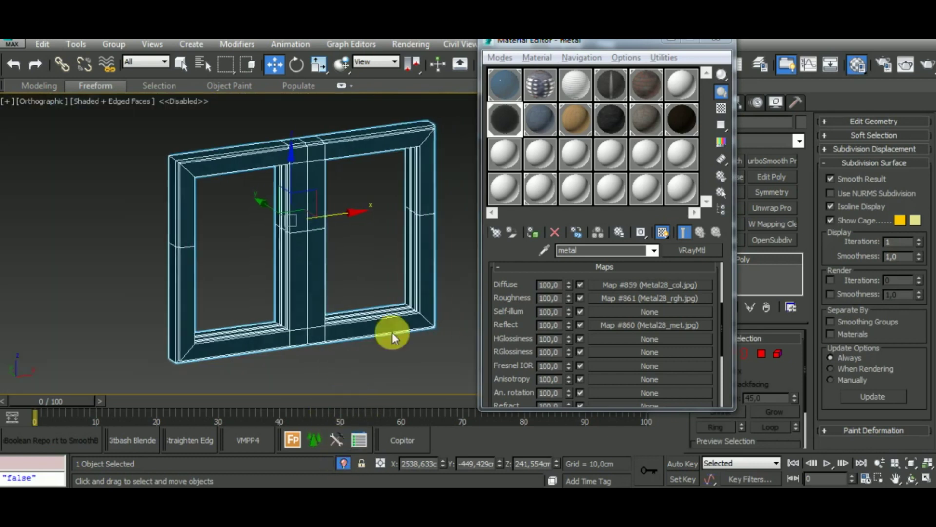
left_click(674, 43)
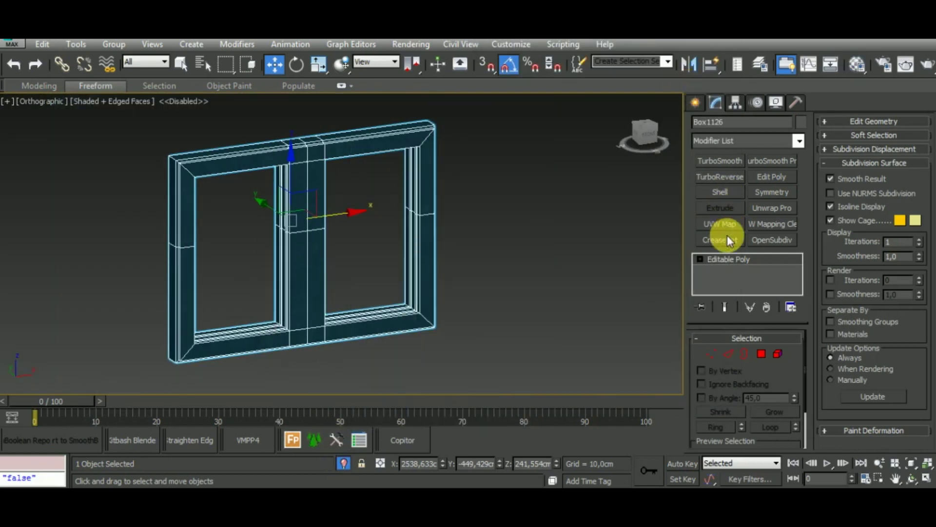
Step: Add a Planar UVW Map modifier to the isolated window frame
left_click(719, 223)
scroll(540, 293, "up", 1)
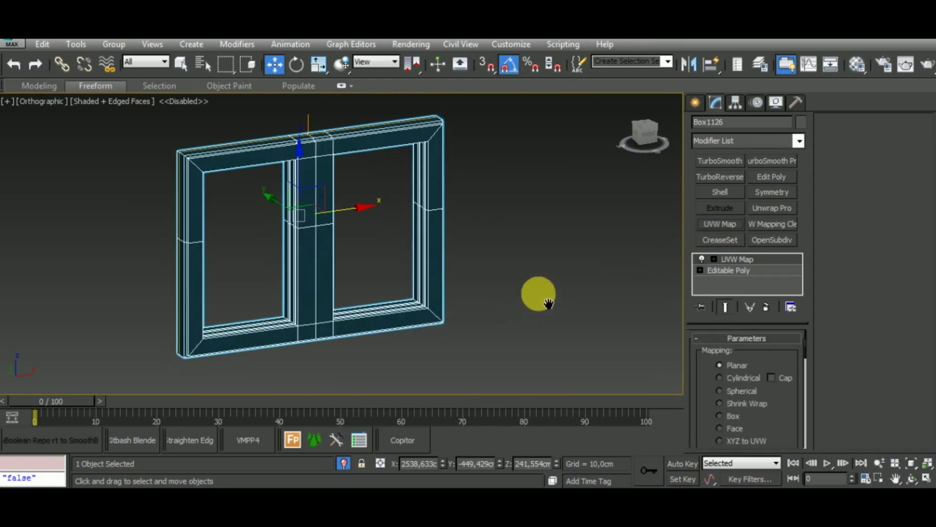
scroll(327, 325, "up", 3)
scroll(326, 326, "up", 4)
scroll(342, 311, "down", 5)
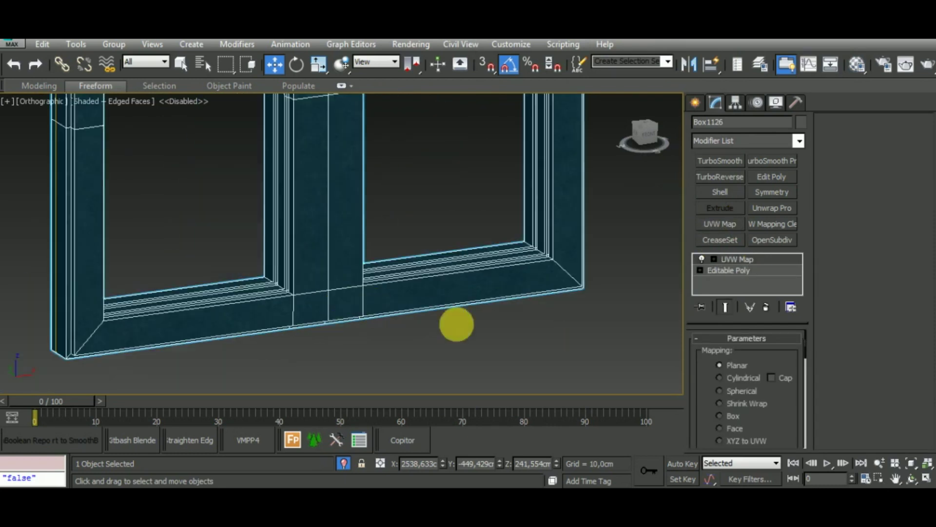
left_click(463, 324)
scroll(492, 330, "down", 1)
scroll(487, 341, "down", 1)
scroll(473, 365, "down", 1)
Step: Exit isolation and give the window surround Box1120 the plaster grey material
scroll(472, 361, "down", 1)
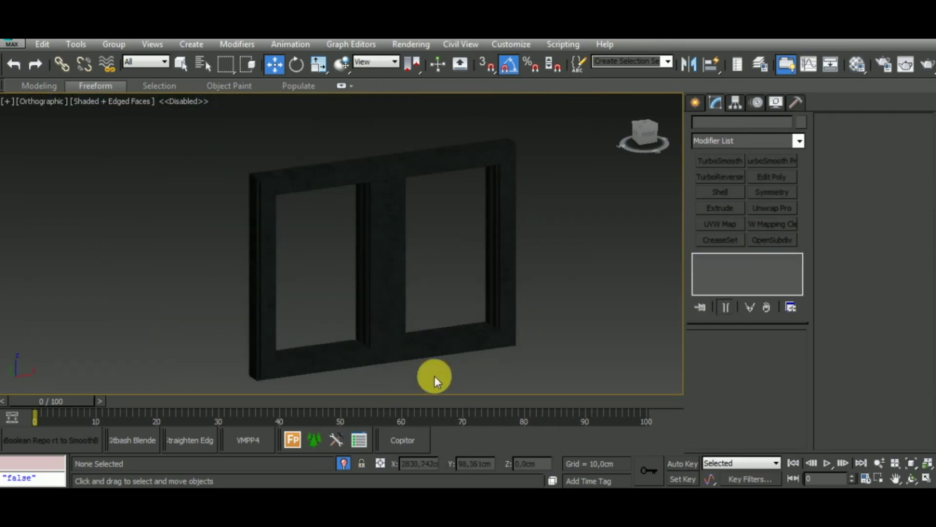
left_click(343, 464)
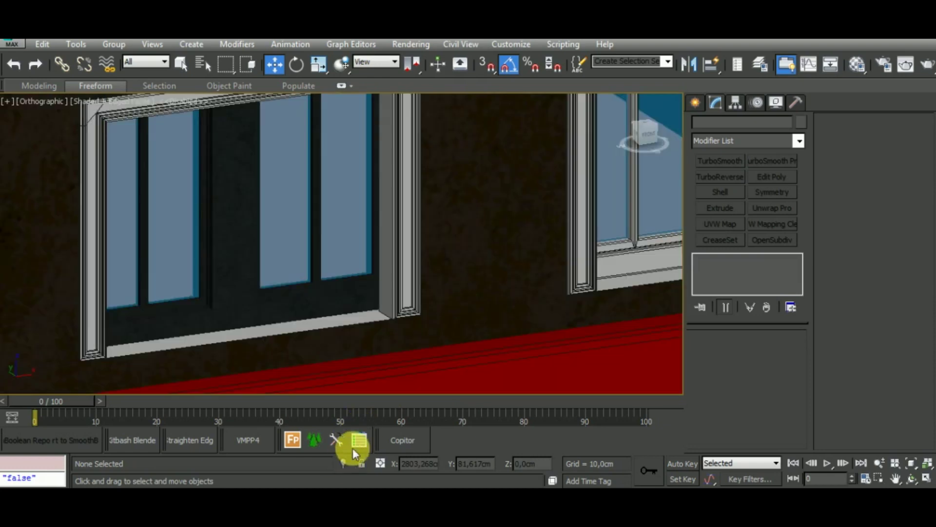
left_click(397, 293)
scroll(495, 291, "down", 1)
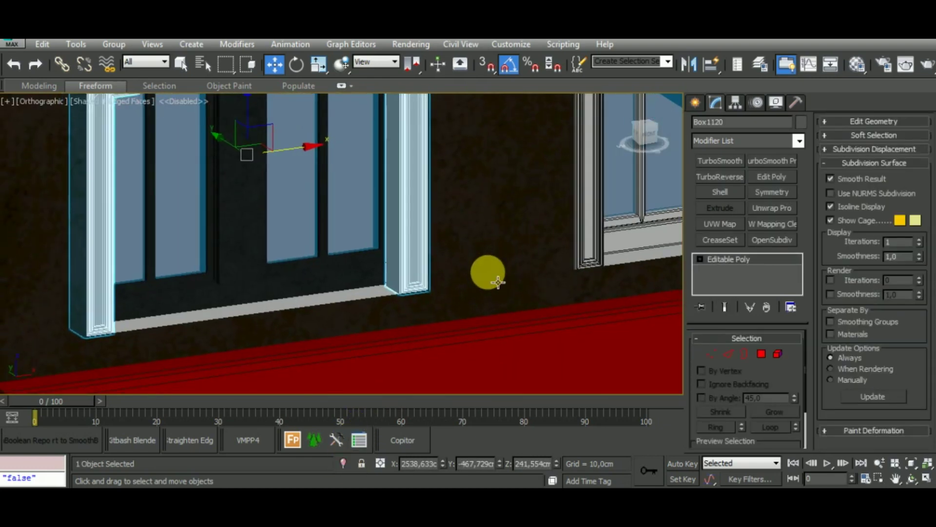
scroll(497, 283, "down", 1)
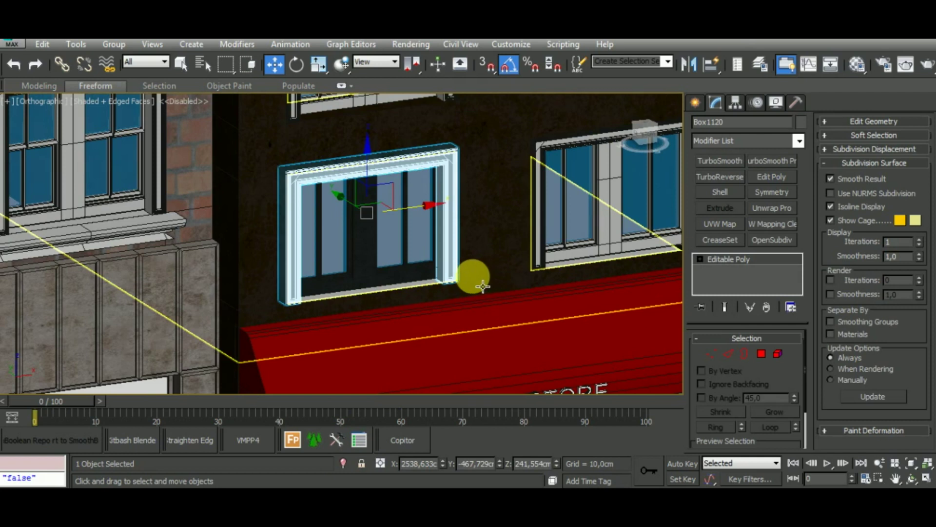
key("m")
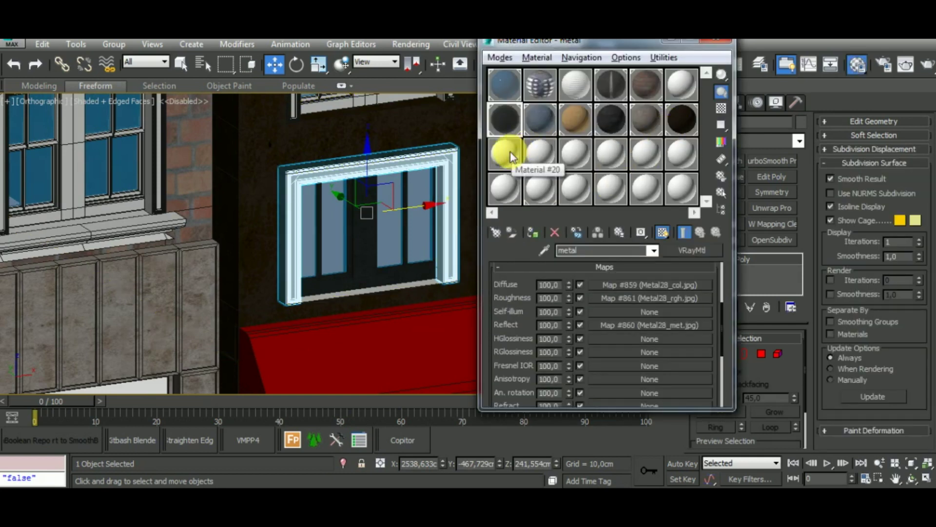
left_click(647, 123)
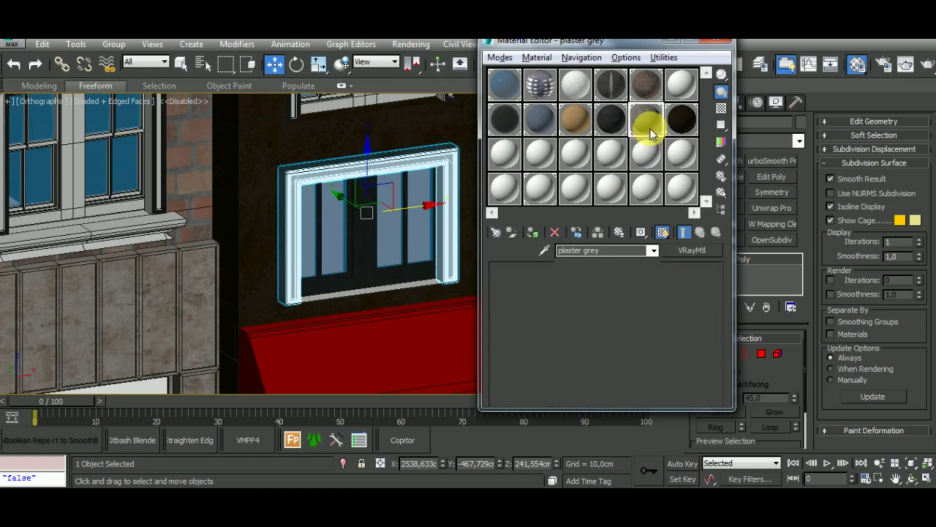
left_click(534, 234)
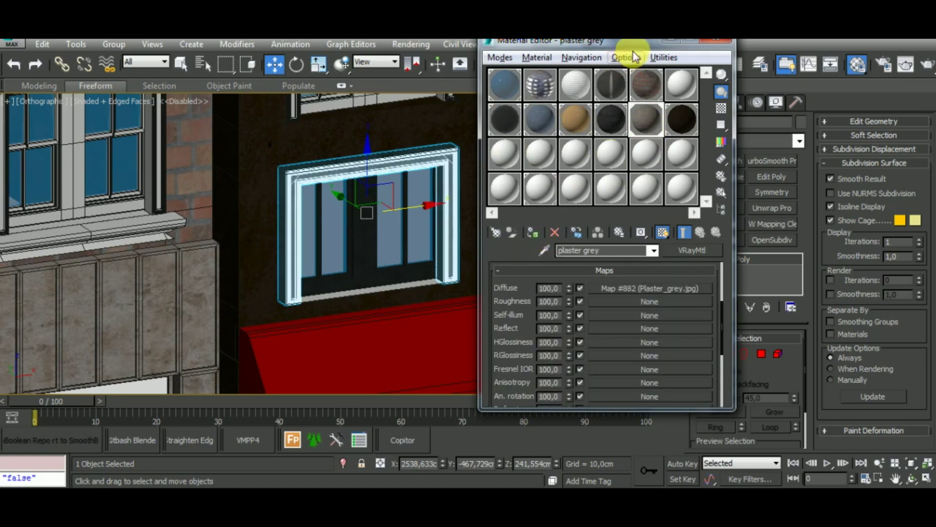
left_click(715, 41)
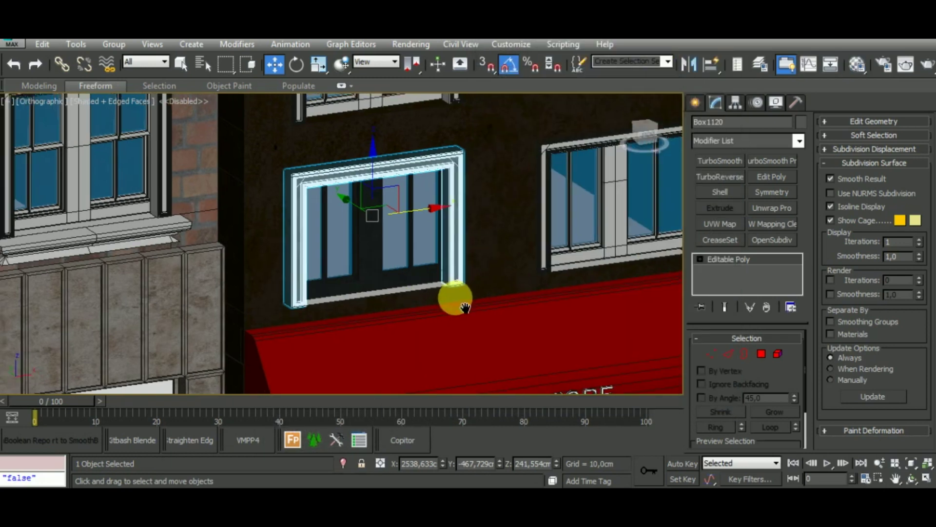
scroll(424, 303, "up", 3)
scroll(415, 295, "up", 2)
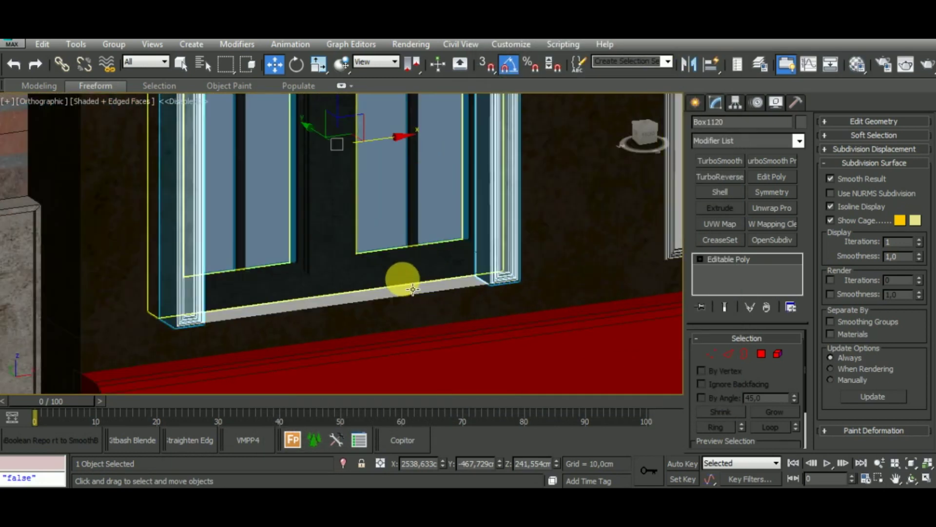
scroll(397, 278, "up", 2)
scroll(539, 257, "up", 2)
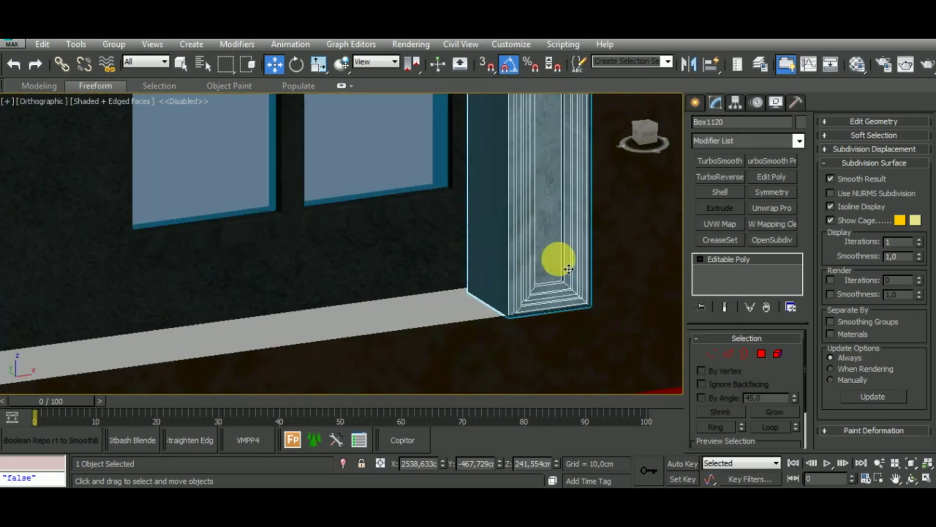
Step: Add a Box UVW Map to Box1120 with its length reduced to about 47,42 cm
left_click(728, 224)
left_click(730, 417)
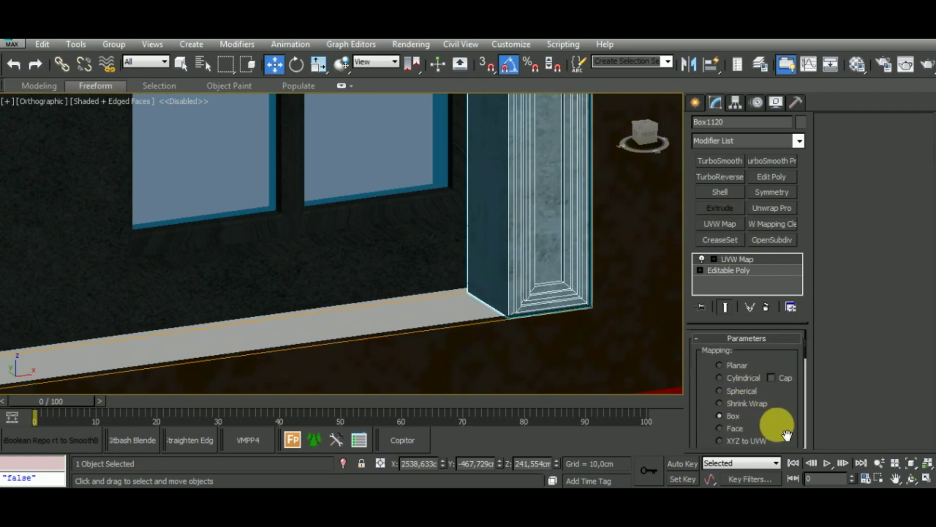
mouse_move(777, 429)
left_mouse_down()
mouse_move(773, 354)
mouse_move(771, 391)
mouse_move(760, 389)
mouse_move(779, 422)
left_mouse_up()
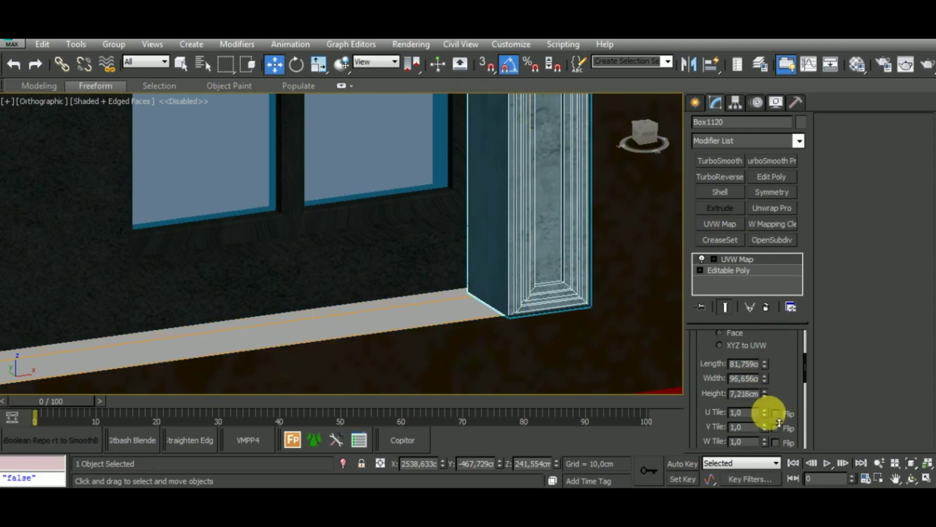
mouse_move(765, 363)
left_mouse_down()
mouse_move(784, 370)
mouse_move(786, 399)
left_mouse_up()
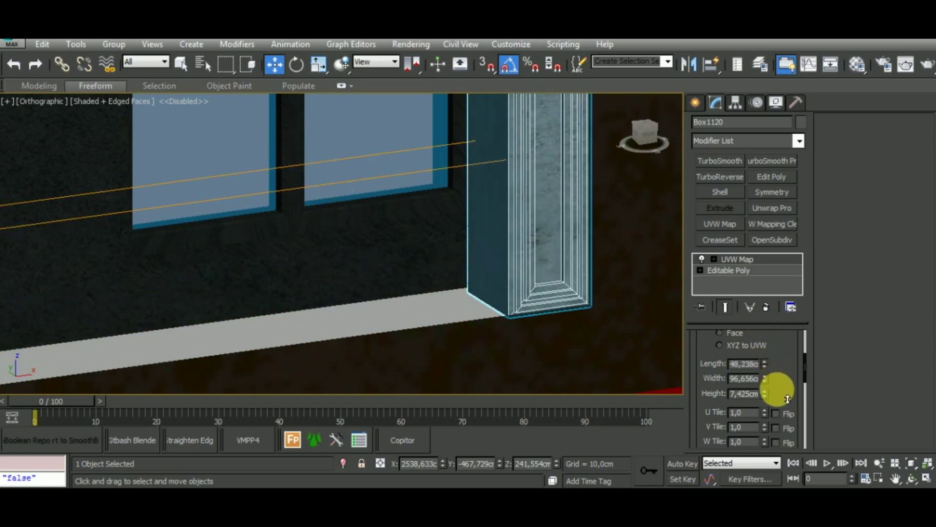
scroll(428, 292, "down", 2)
scroll(432, 283, "down", 3)
scroll(435, 271, "down", 2)
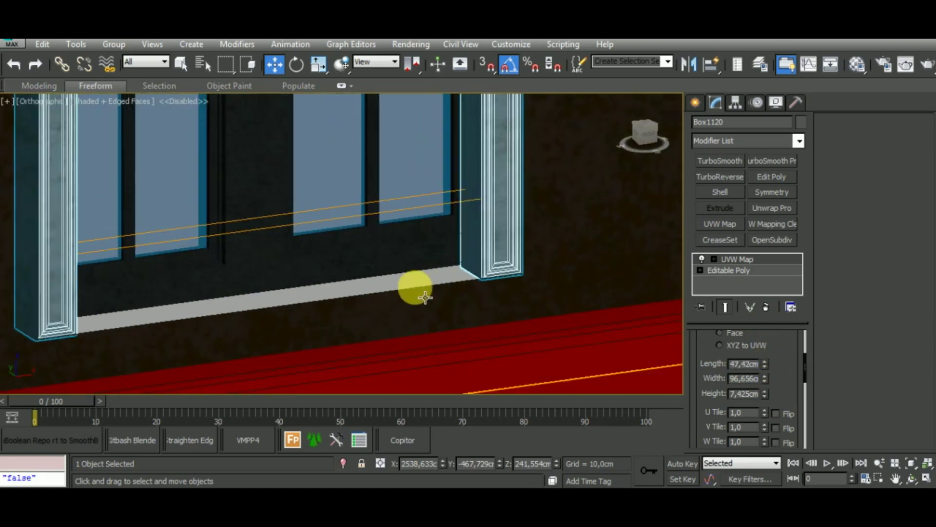
Step: Briefly isolate the wall plane Plane002 to inspect it, then restore the scene
left_click(422, 296)
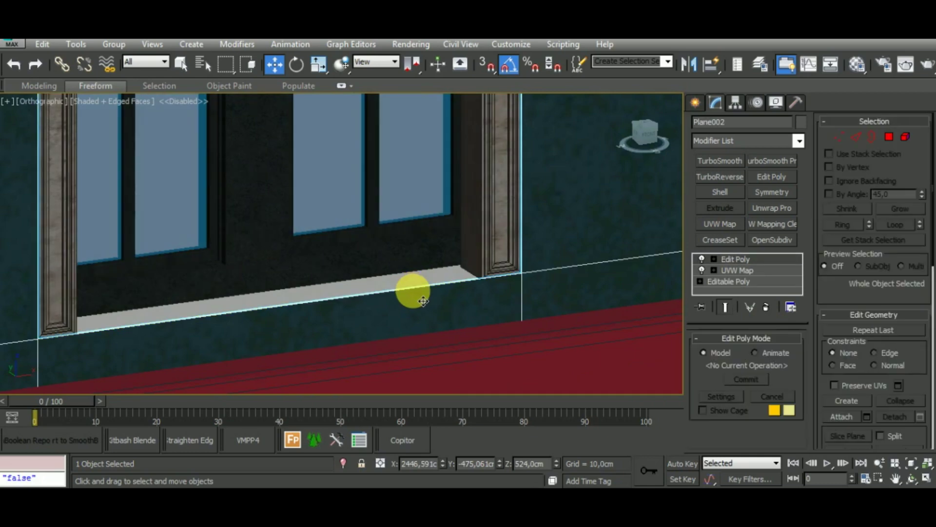
scroll(424, 312, "down", 2)
scroll(431, 317, "down", 2)
scroll(451, 311, "up", 3)
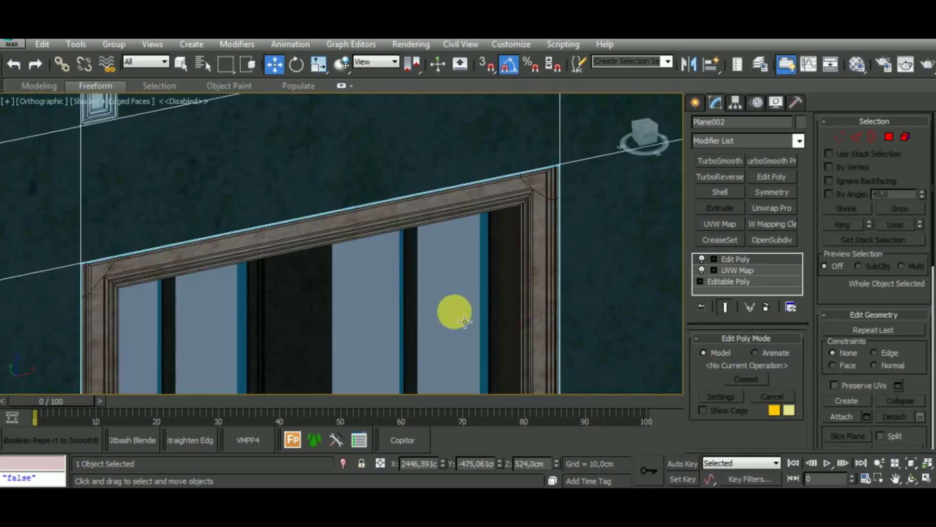
middle_click_drag(452, 312, 462, 94)
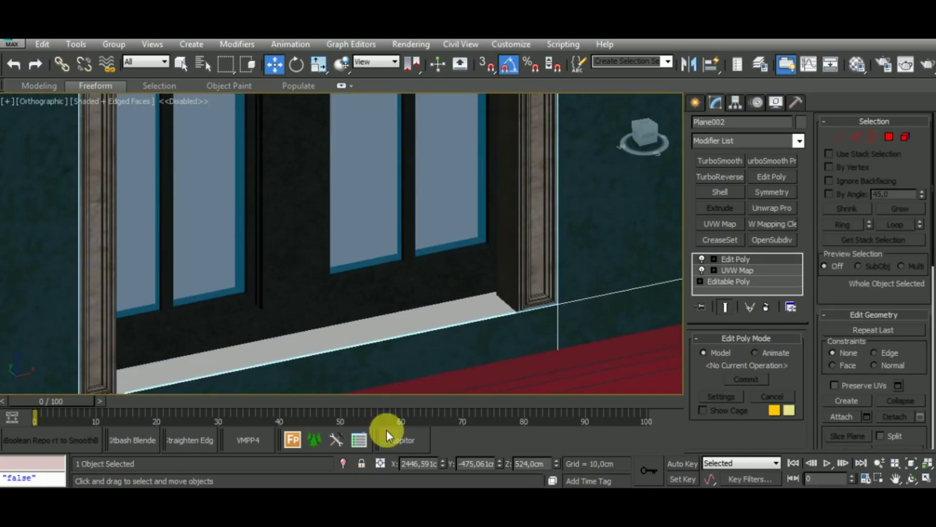
left_click(343, 463)
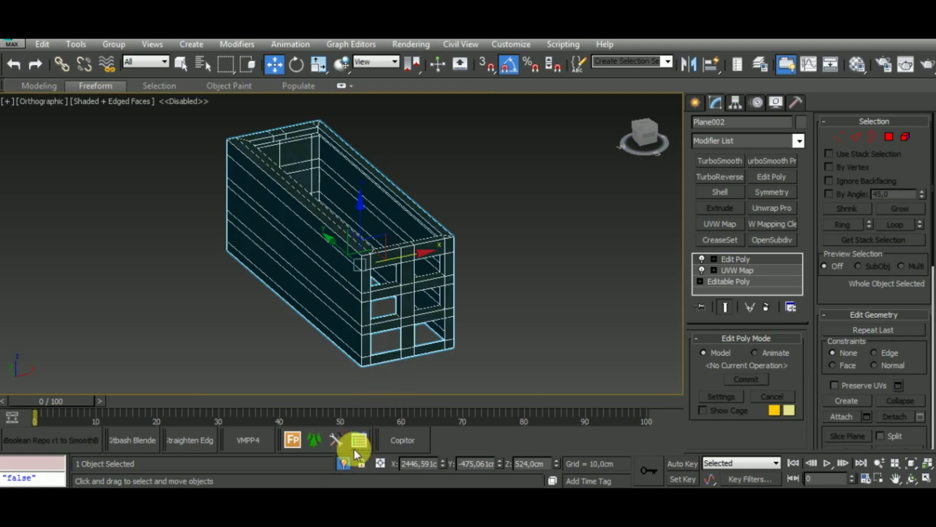
left_click(342, 463)
Step: Select the flat plane Object034 and inspect it in isolation
left_click(462, 328)
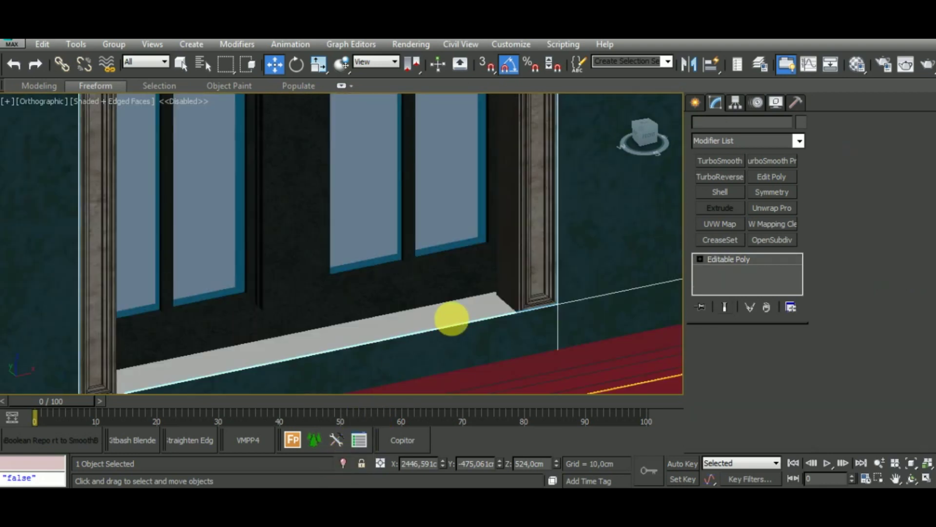
scroll(462, 327, "down", 1)
scroll(463, 323, "down", 1)
left_click(344, 464)
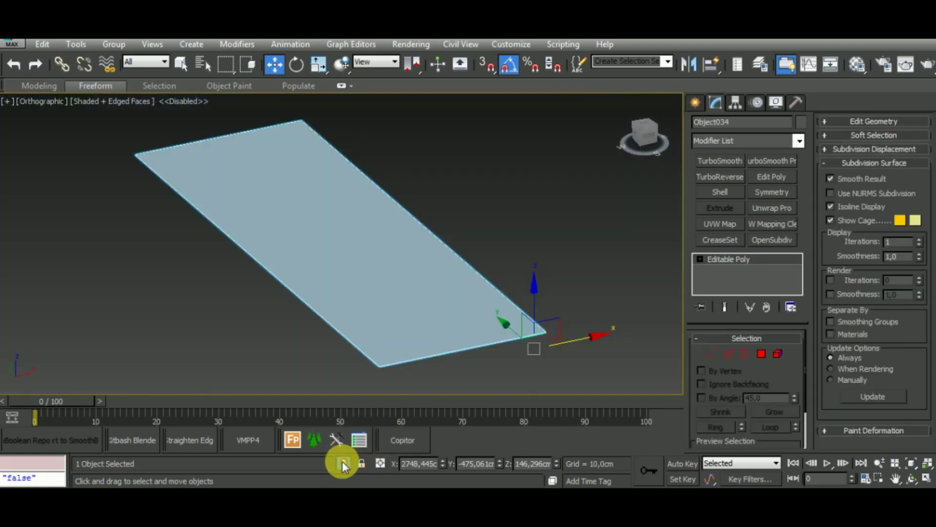
middle_click_drag(405, 373, 487, 320, "alt")
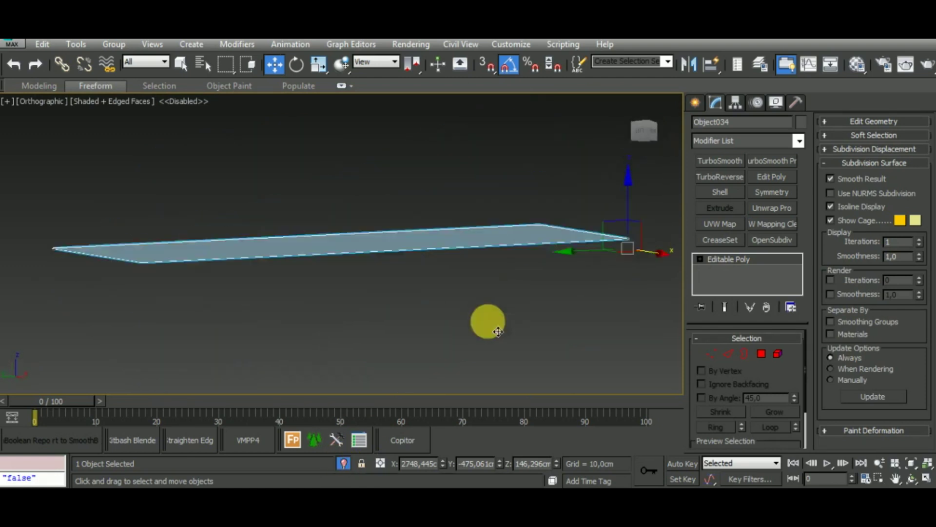
left_click(342, 463)
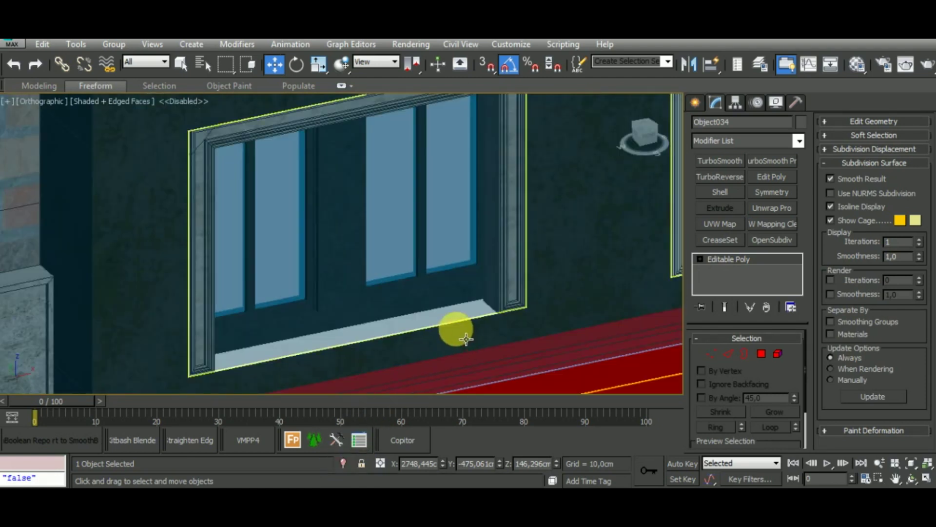
middle_click_drag(451, 328, 395, 334)
scroll(394, 334, "down", 3)
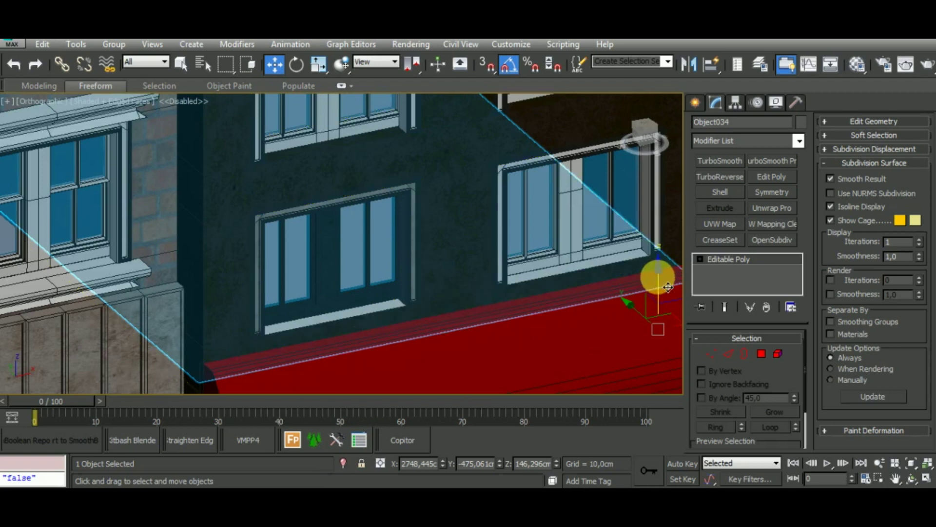
Step: Lower Object034 a few centimetres, give it the wood material, and isolate it
left_click_drag(668, 287, 669, 297)
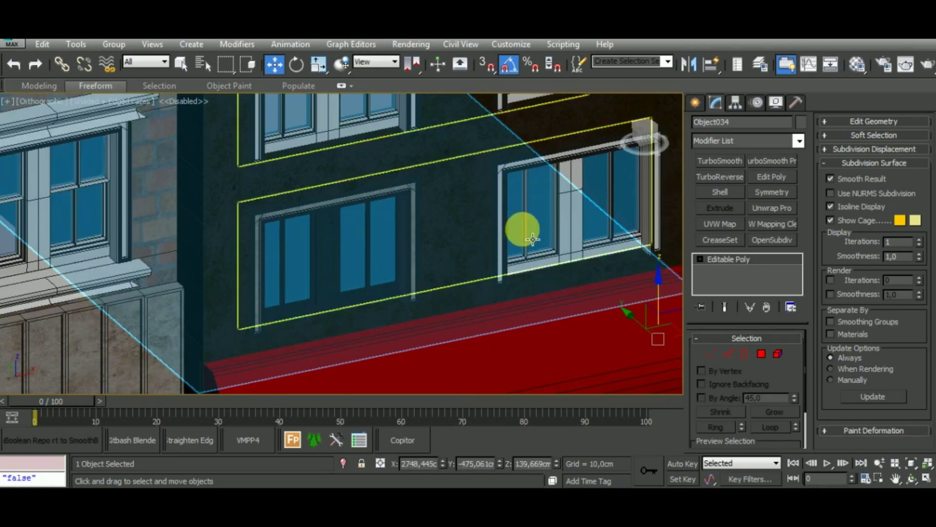
key("m")
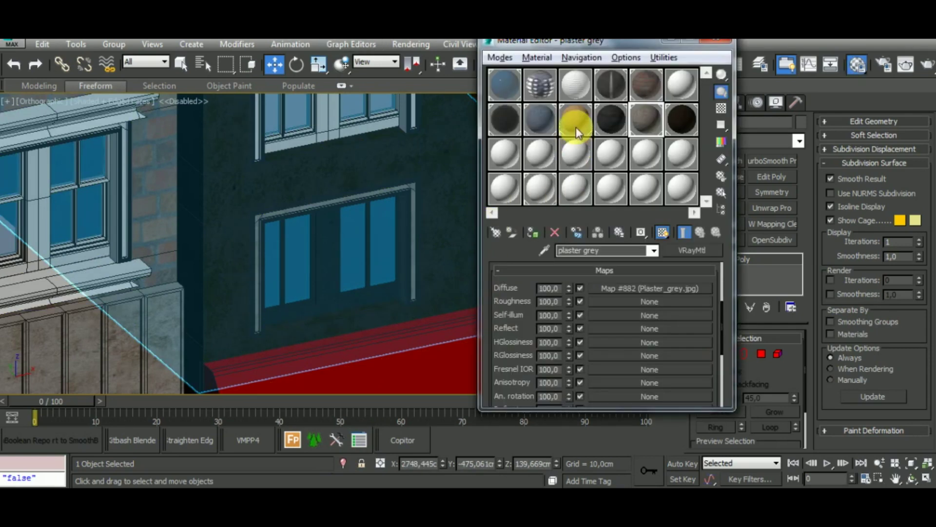
left_click(576, 123)
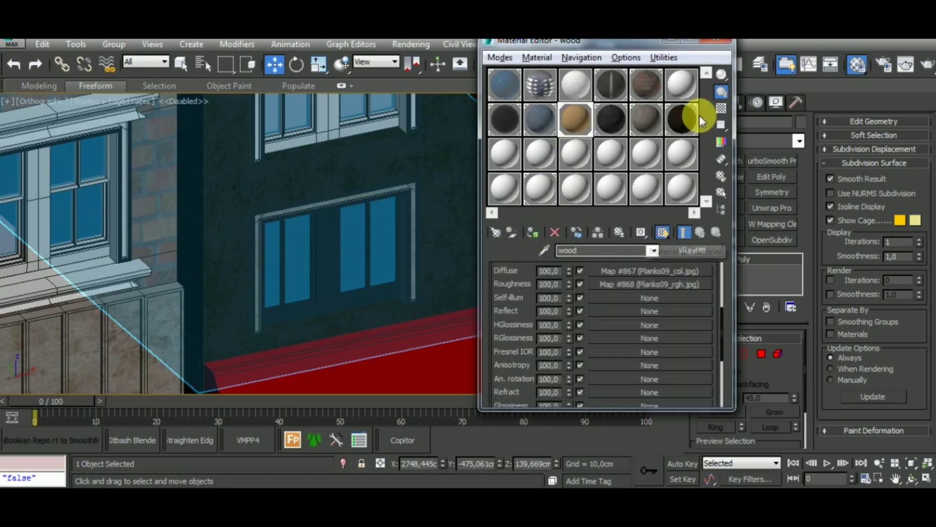
left_click(669, 43)
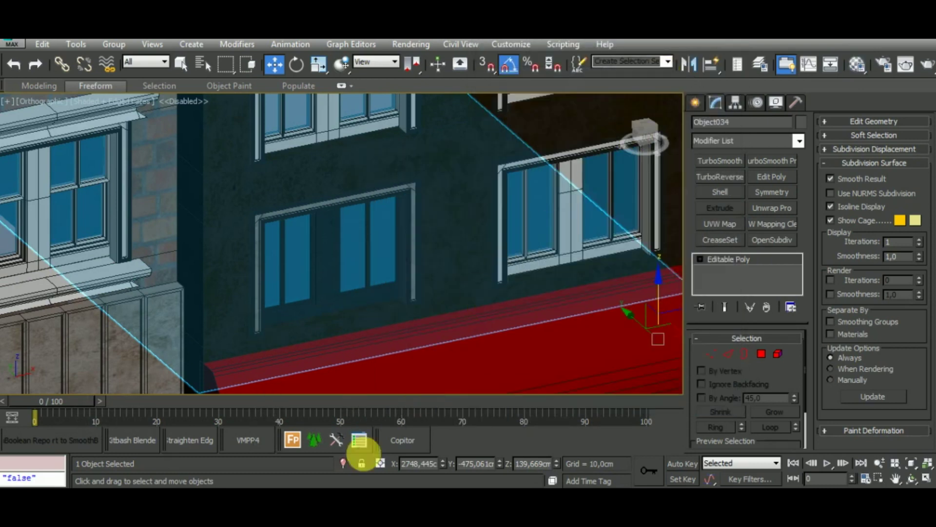
left_click(344, 463)
Step: Give Object034 a Box UVW Map with width cut to 0,001 cm, then restore the scene
mouse_move(456, 376)
middle_mouse_down("alt")
mouse_move(453, 391)
mouse_move(630, 253)
middle_mouse_up("alt")
left_click(729, 224)
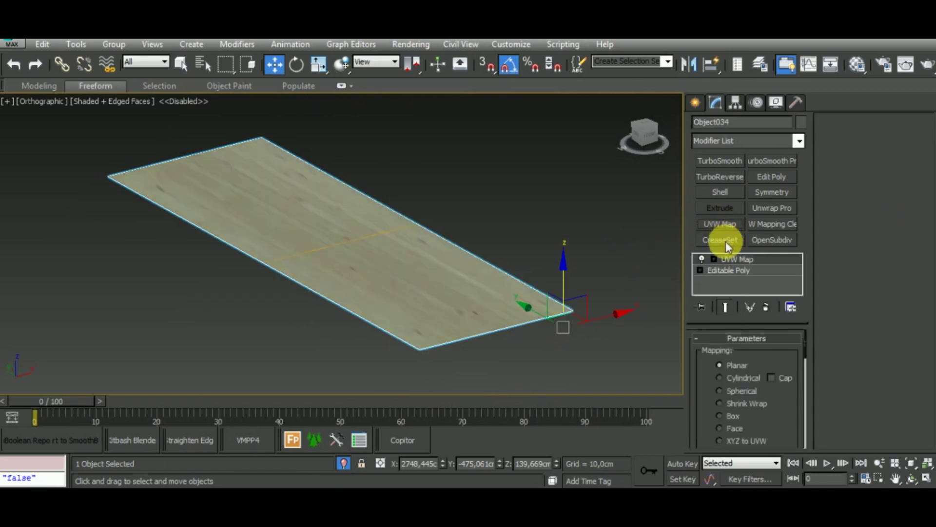
middle_click_drag(619, 356, 625, 378, "alt")
middle_click_drag(574, 284, 575, 274)
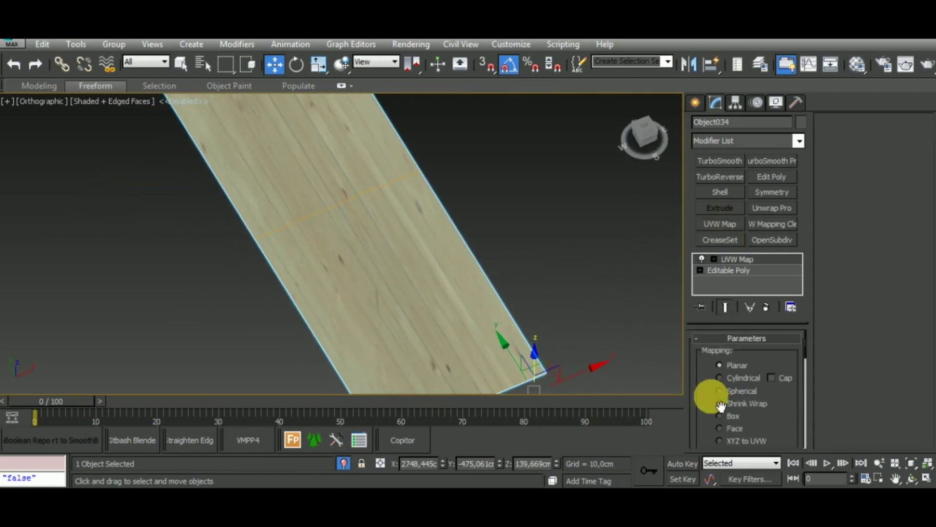
left_click(727, 414)
middle_click_drag(604, 345, 571, 279)
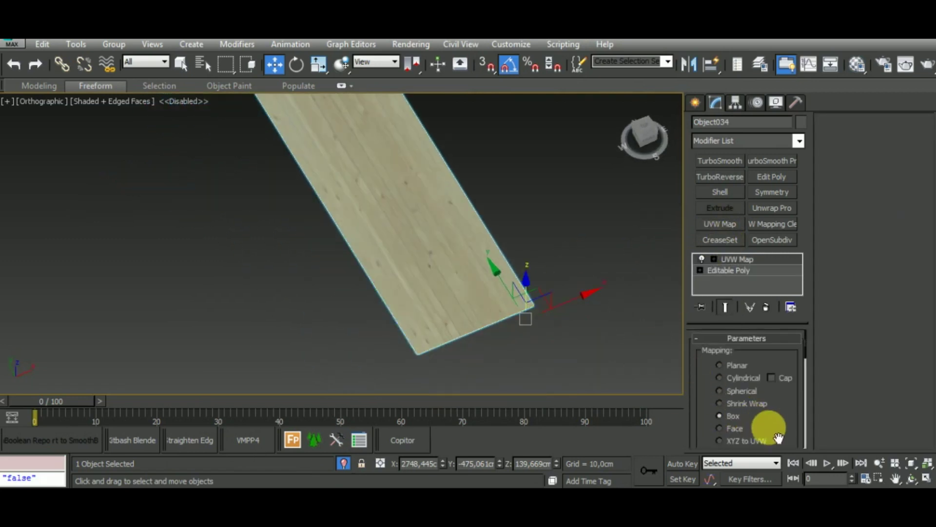
left_click_drag(768, 430, 776, 328)
mouse_move(764, 388)
left_mouse_down()
mouse_move(775, 409)
mouse_move(776, 461)
left_mouse_up()
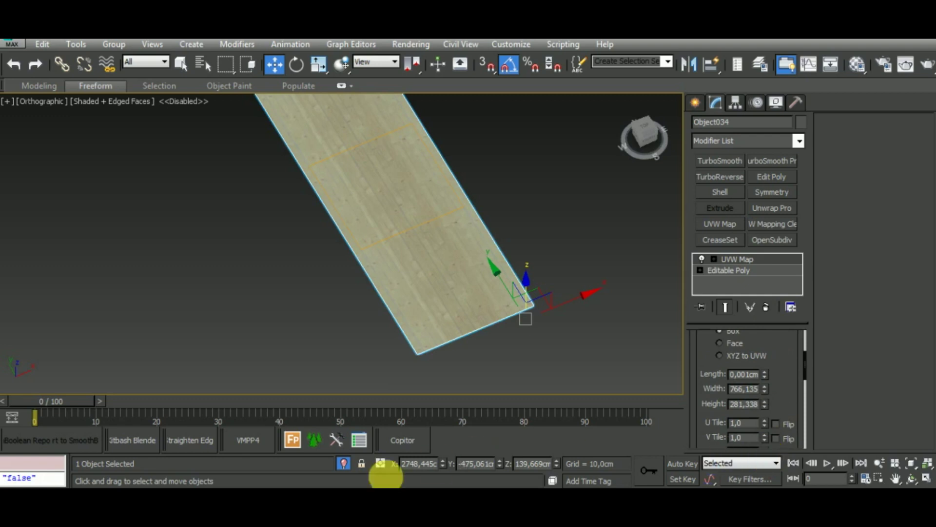
left_click(343, 465)
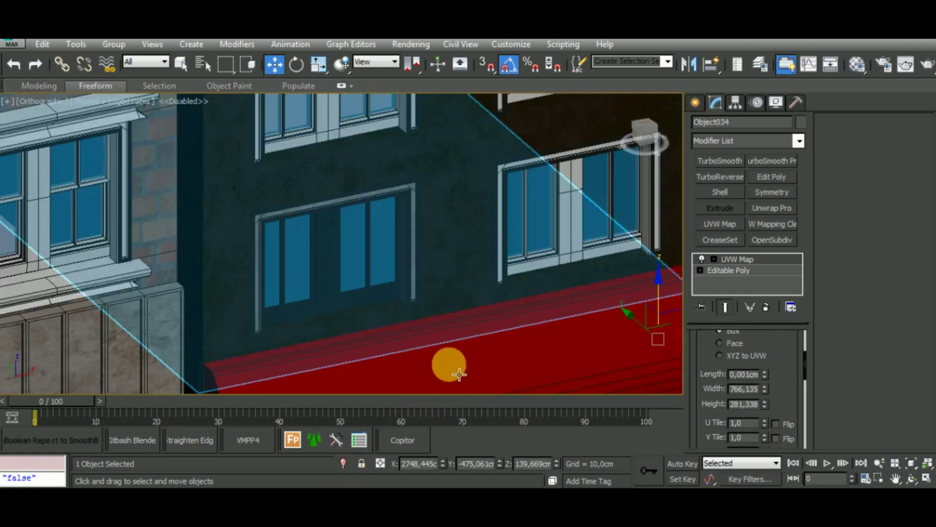
scroll(459, 374, "down", 3)
scroll(439, 376, "up", 3)
left_click(466, 371)
scroll(473, 377, "up", 2)
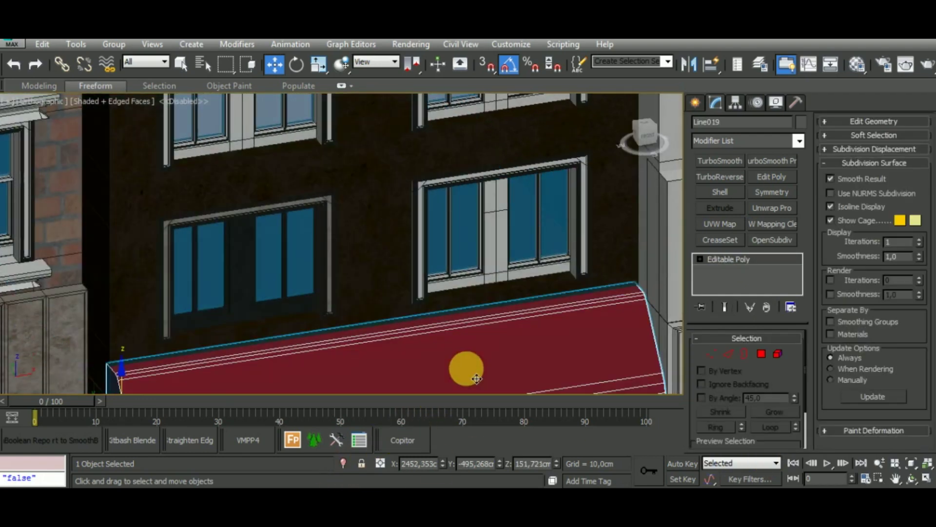
scroll(468, 293, "up", 2)
scroll(487, 246, "down", 4)
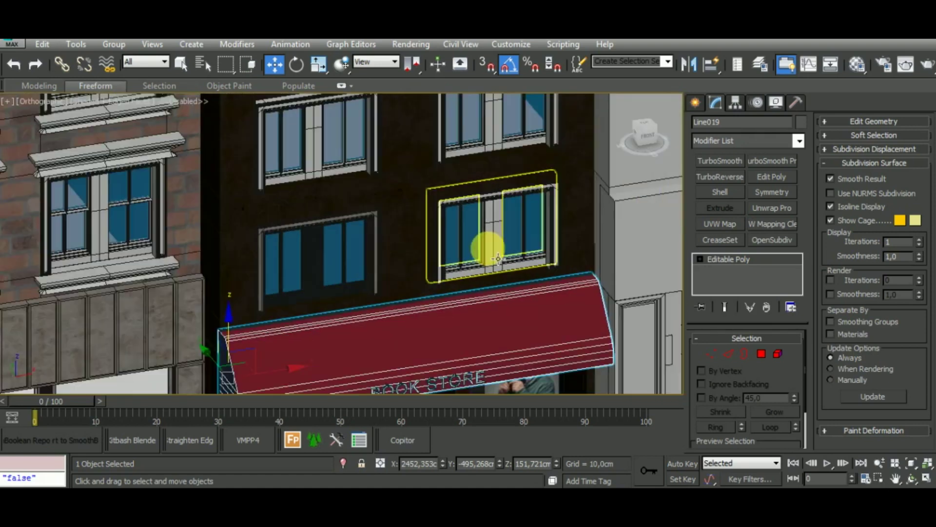
scroll(493, 254, "down", 2)
scroll(445, 265, "up", 1)
scroll(428, 272, "up", 1)
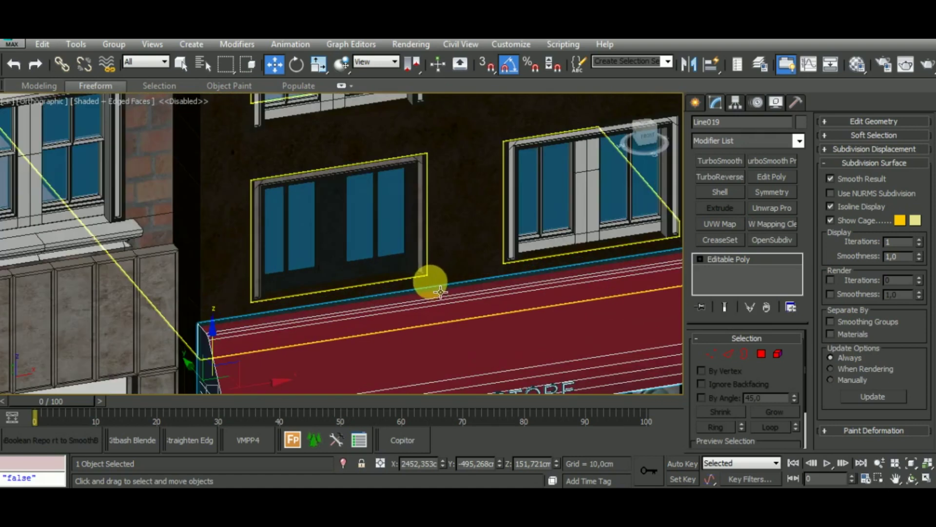
scroll(429, 277, "up", 1)
middle_click_drag(452, 265, 460, 320)
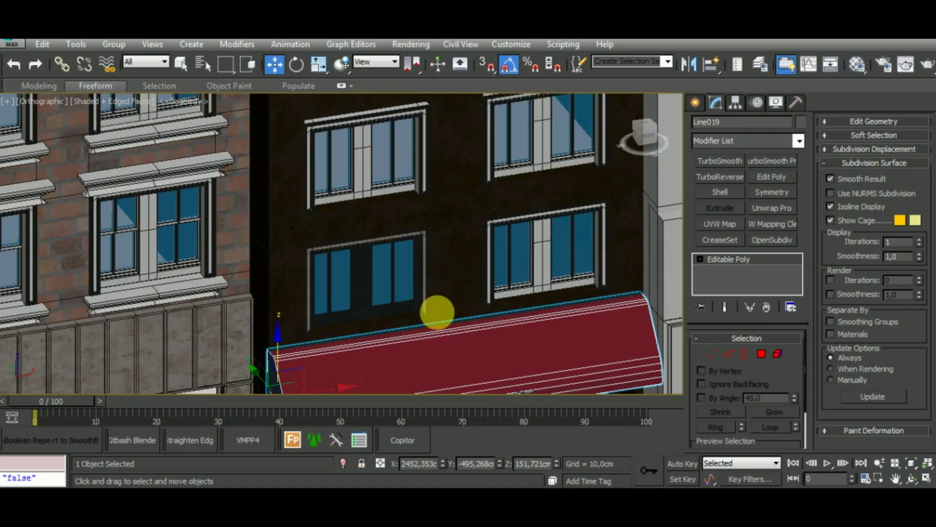
scroll(428, 316, "up", 3)
left_click(432, 268)
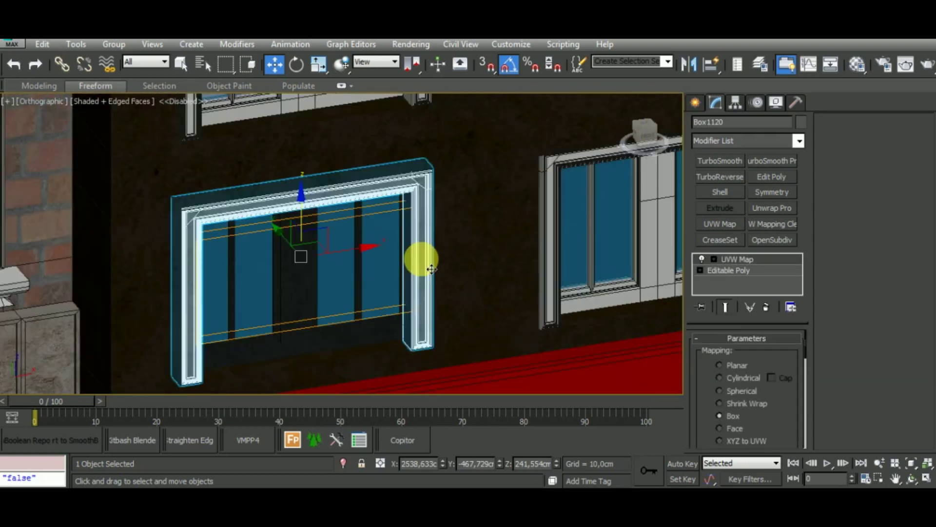
scroll(432, 268, "up", 1)
scroll(432, 268, "down", 3)
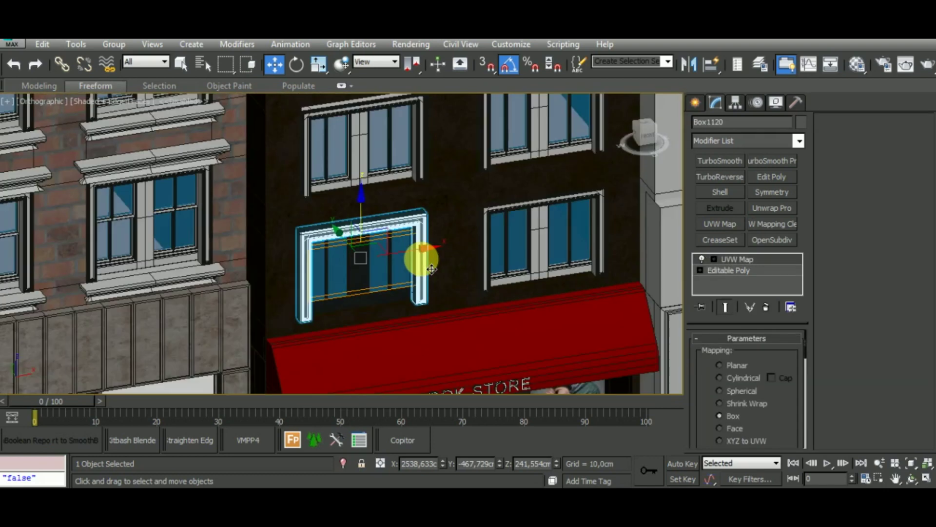
scroll(432, 268, "down", 5)
scroll(554, 381, "up", 1)
mouse_move(553, 380)
middle_mouse_down()
mouse_move(456, 387)
mouse_move(437, 324)
middle_mouse_up()
scroll(456, 386, "down", 2)
scroll(564, 372, "up", 2)
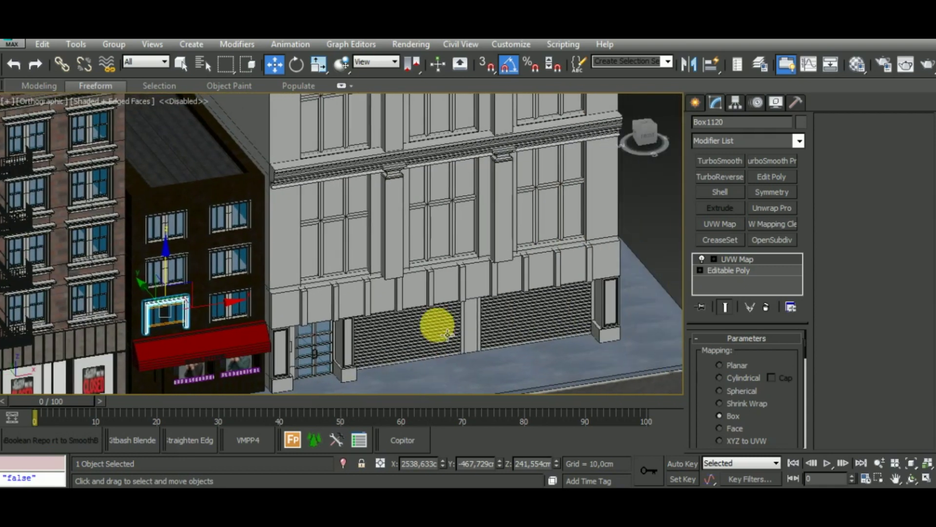
Step: Apply the garage shutter material to both ground-floor roller shutters
left_click(448, 335)
key("m")
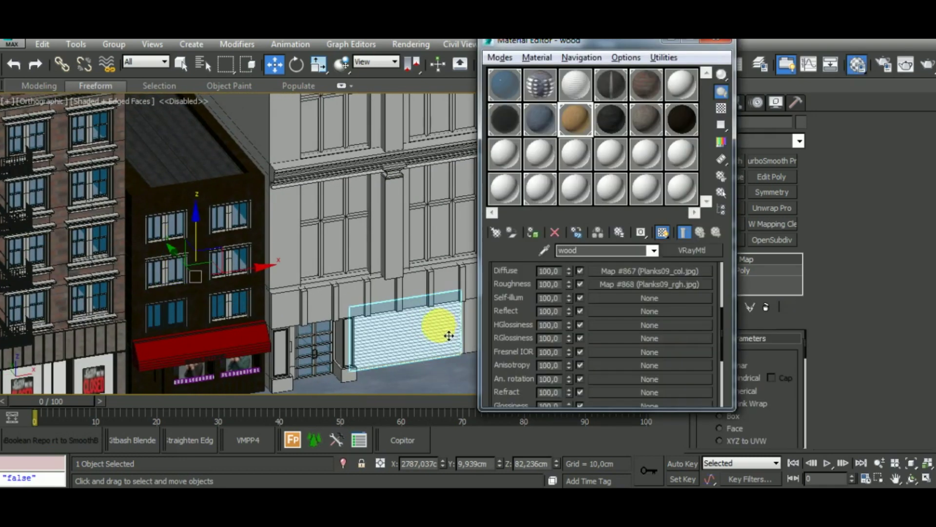
left_click(568, 89)
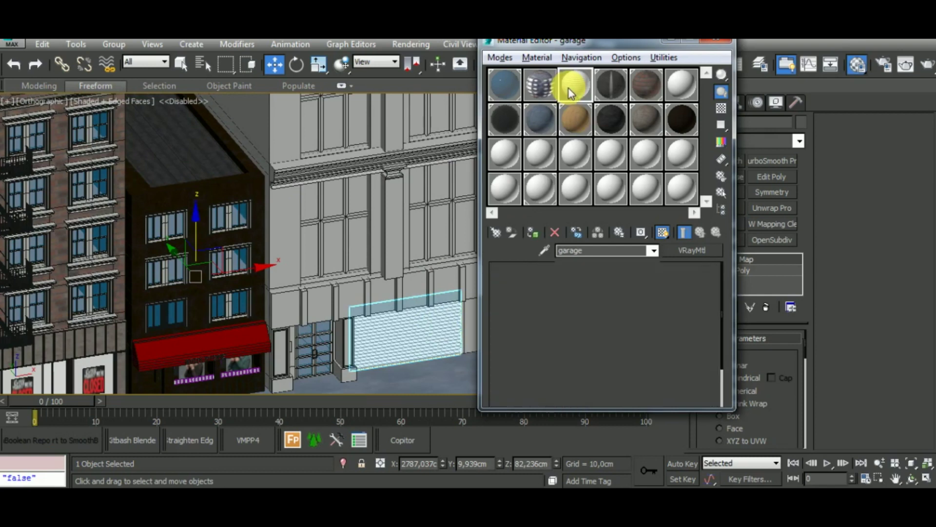
left_click(537, 234)
middle_click_drag(447, 338, 306, 334)
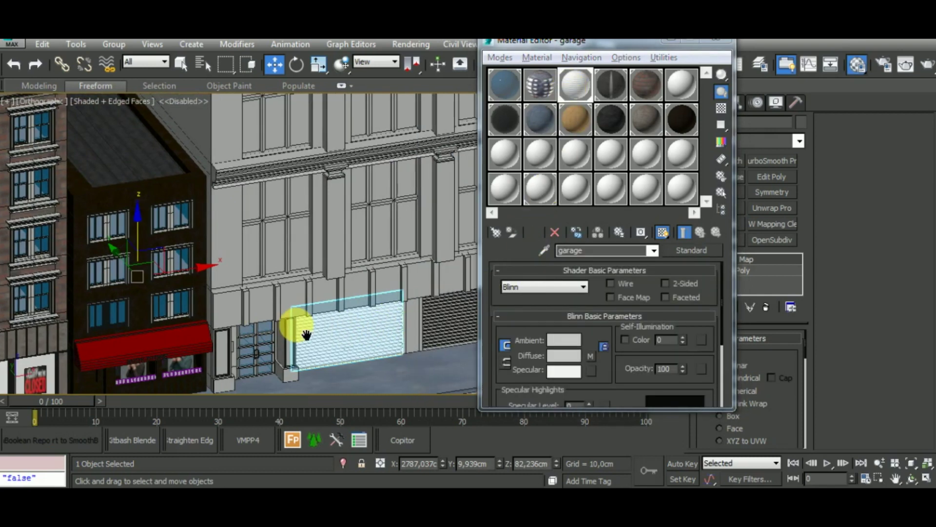
left_click(451, 338)
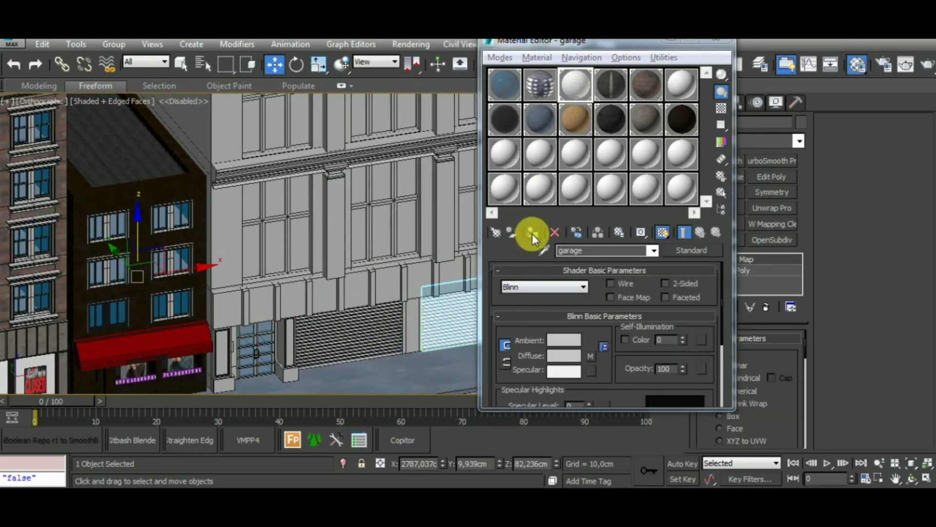
left_click(716, 39)
left_click(722, 46)
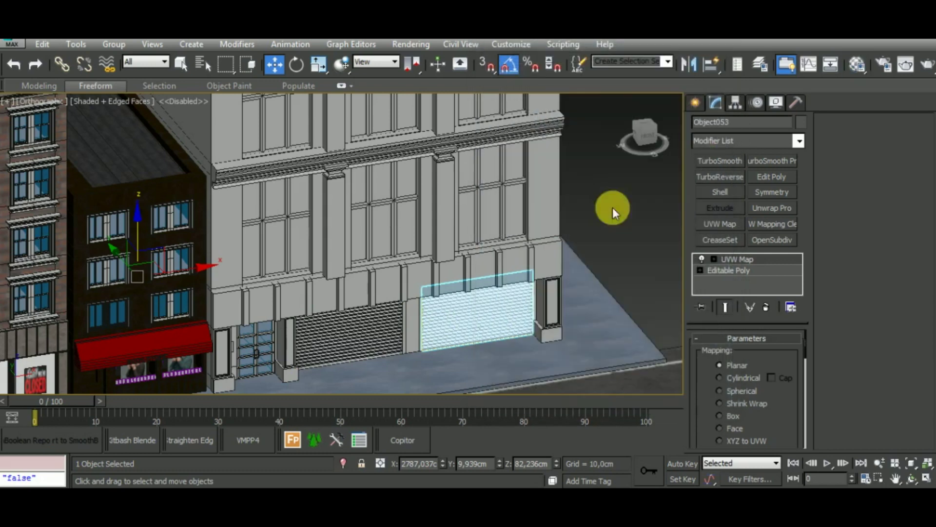
Step: Set the right shutter Object053's UVW mapping to Box, viewed isolated from the front
middle_click_drag(558, 314, 569, 291)
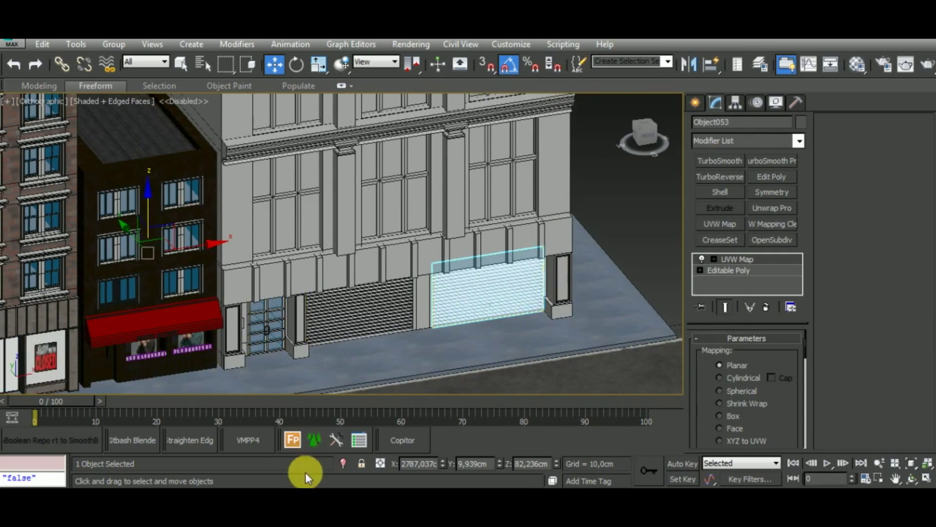
left_click(344, 463)
middle_click_drag(481, 377, 511, 322, "alt")
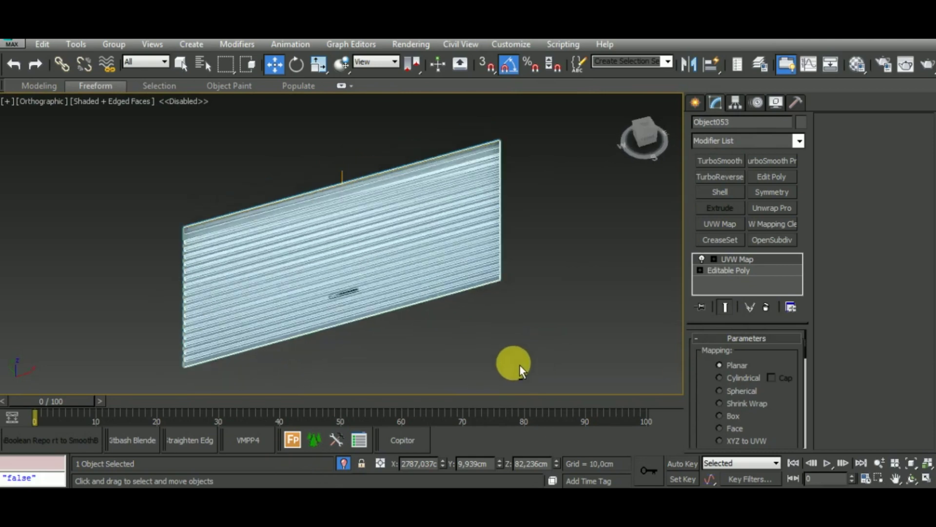
key("f")
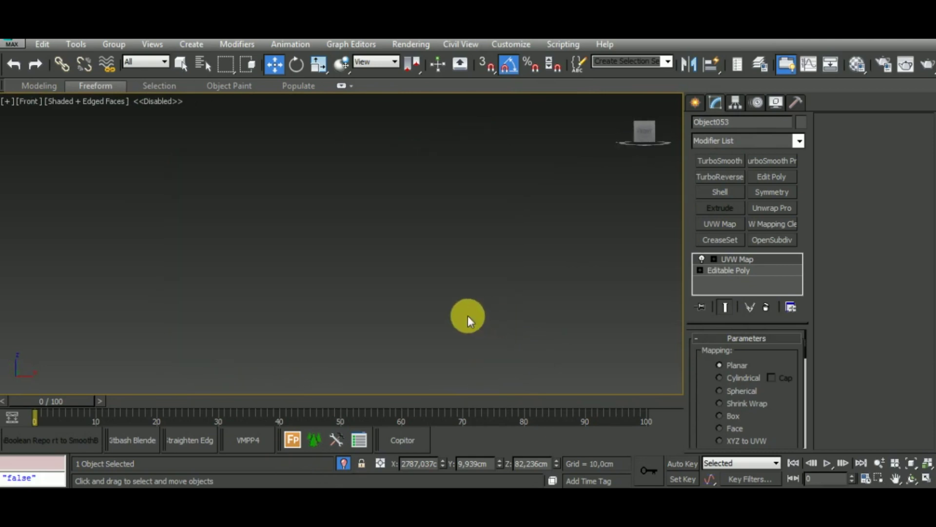
key("z")
left_click(559, 323)
scroll(429, 309, "up", 2)
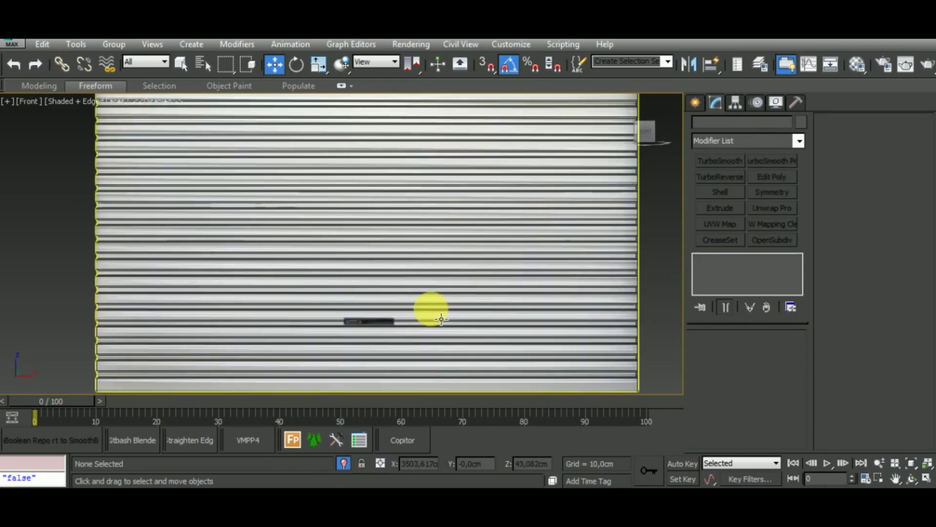
left_click(429, 309)
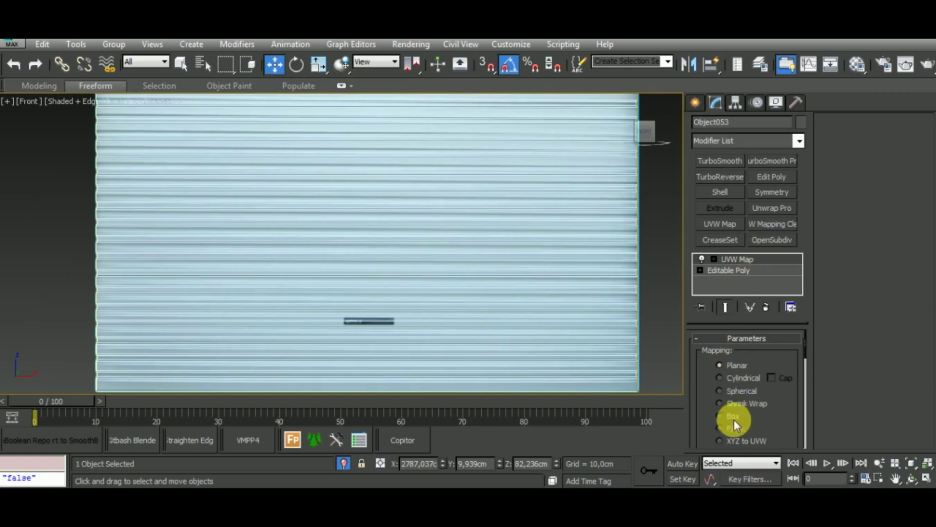
left_click(732, 415)
mouse_move(562, 328)
middle_mouse_down()
mouse_move(533, 288)
mouse_move(542, 352)
mouse_move(526, 334)
mouse_move(472, 368)
middle_mouse_up()
scroll(533, 290, "down", 2)
left_click(344, 463)
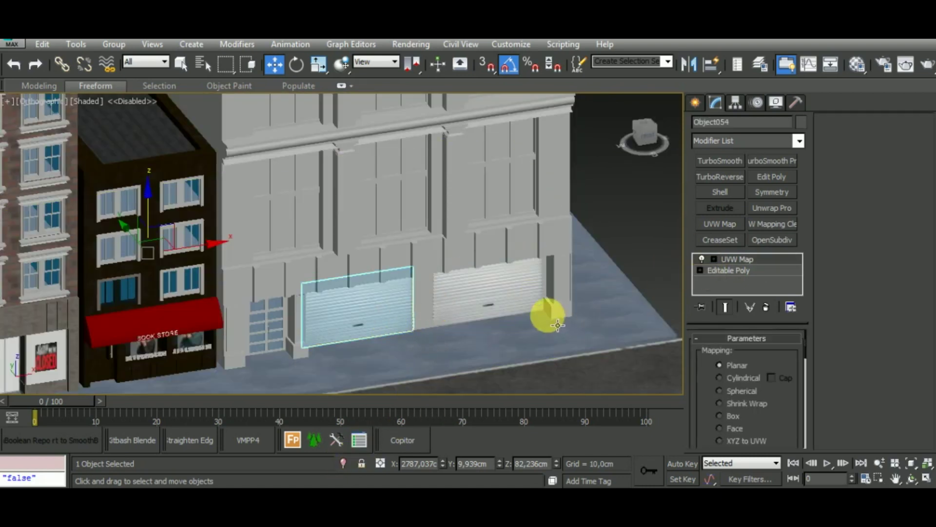
mouse_move(548, 313)
middle_mouse_down("alt")
mouse_move(539, 289)
mouse_move(516, 313)
mouse_move(428, 335)
mouse_move(424, 318)
middle_mouse_up("alt")
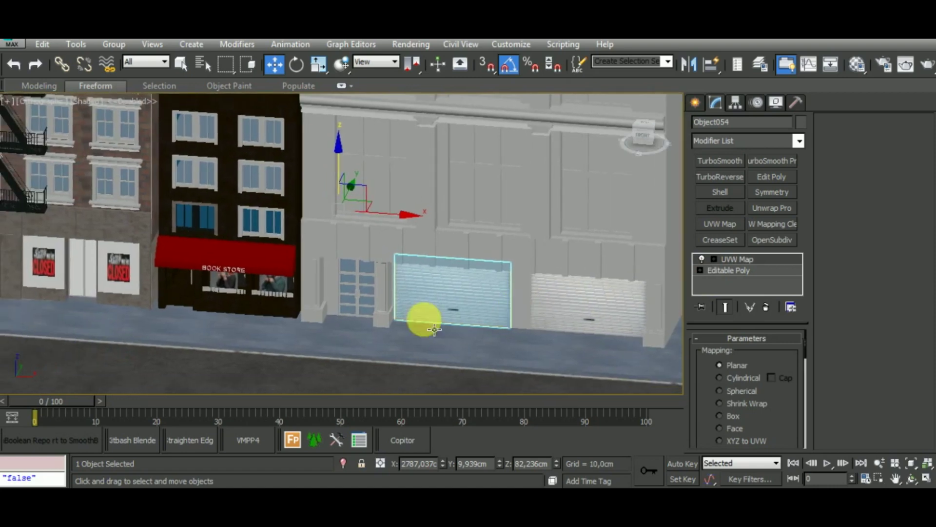
scroll(334, 282, "up", 2)
Step: Apply the intercom material to the small panel Box1154 beside the entrance door
scroll(387, 299, "up", 5)
left_click(397, 309)
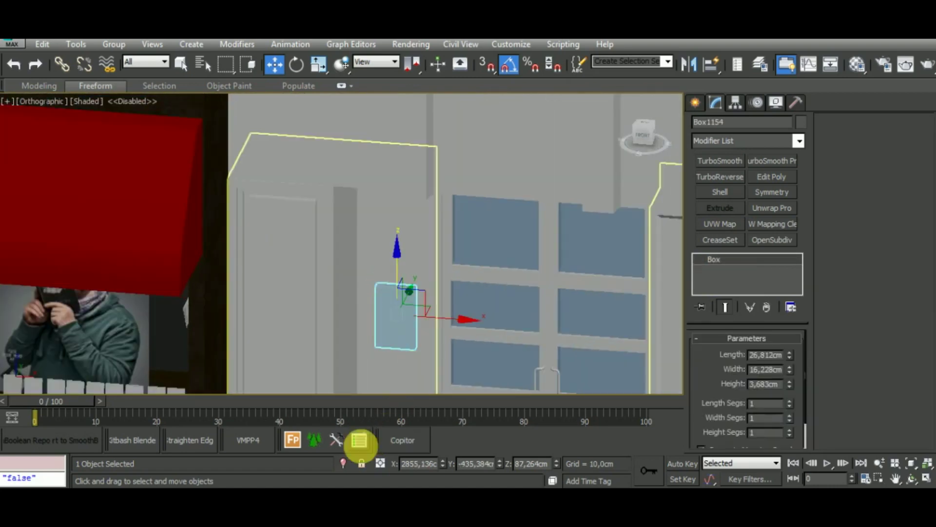
key("m")
left_click(536, 88)
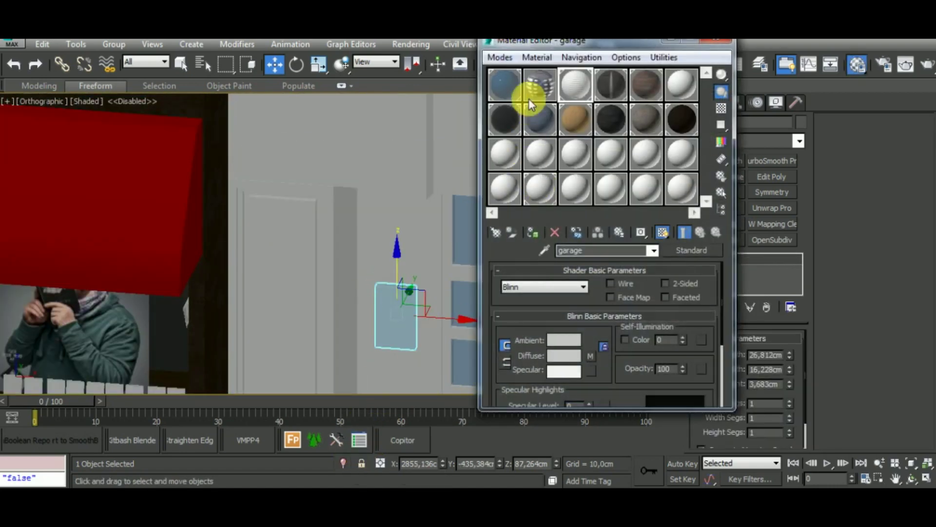
left_click(534, 232)
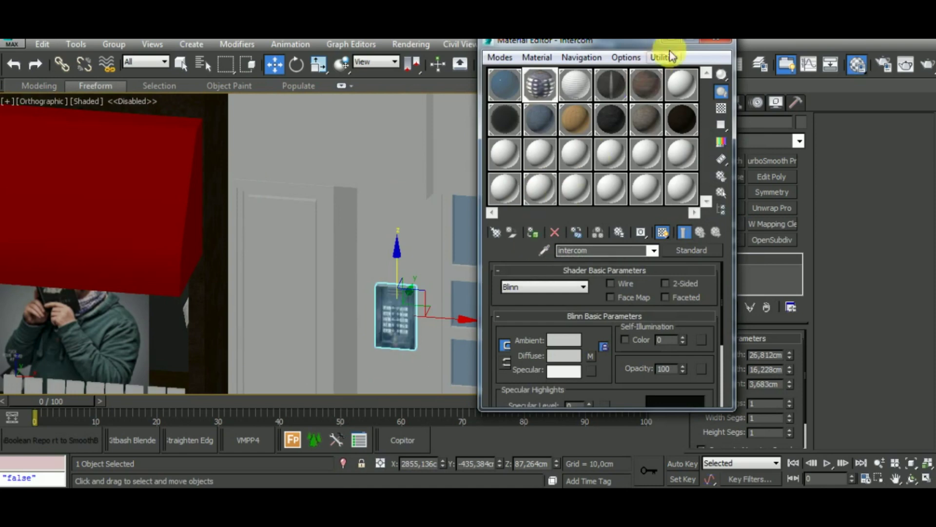
left_click(715, 41)
middle_click_drag(461, 336, 424, 337, "alt")
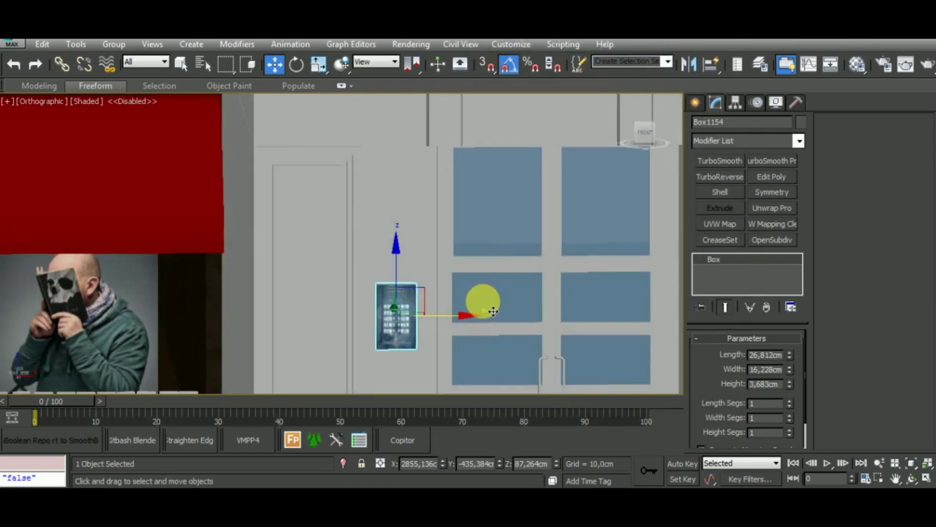
scroll(419, 341, "up", 2)
scroll(415, 332, "up", 5)
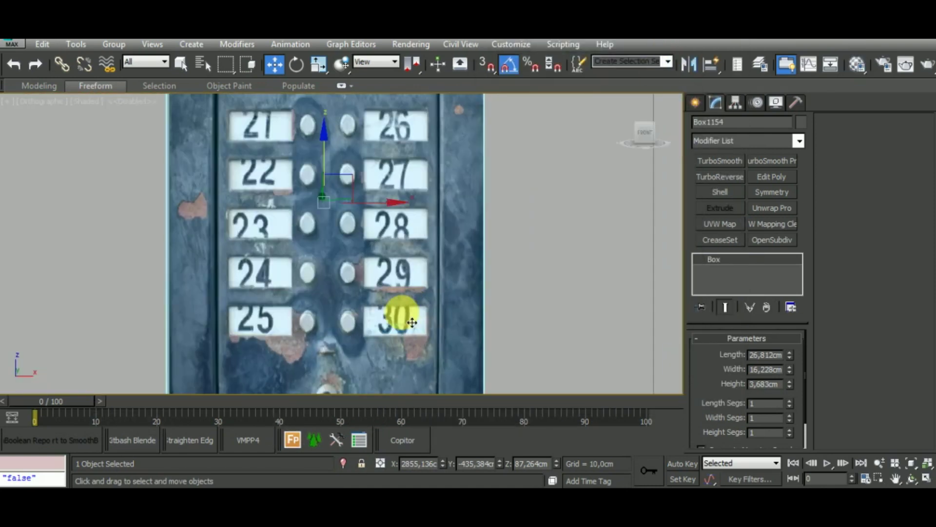
scroll(412, 322, "down", 3)
scroll(411, 318, "down", 2)
scroll(411, 318, "down", 4)
scroll(409, 305, "down", 1)
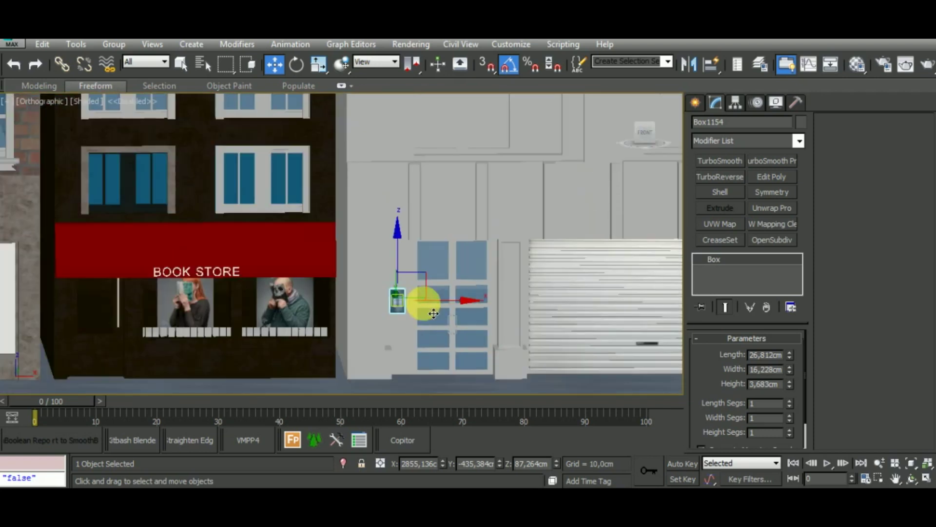
Step: Give the entrance door the dark metal material
left_click(491, 347)
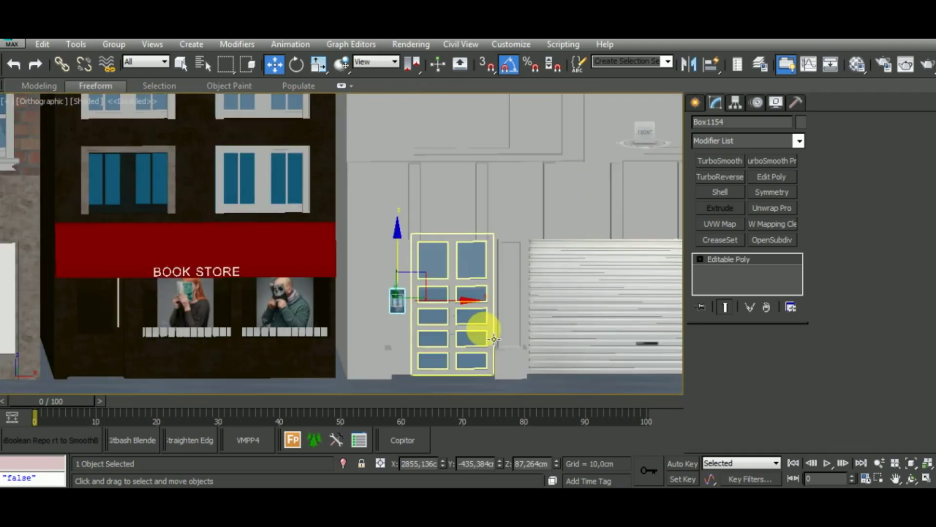
key("m")
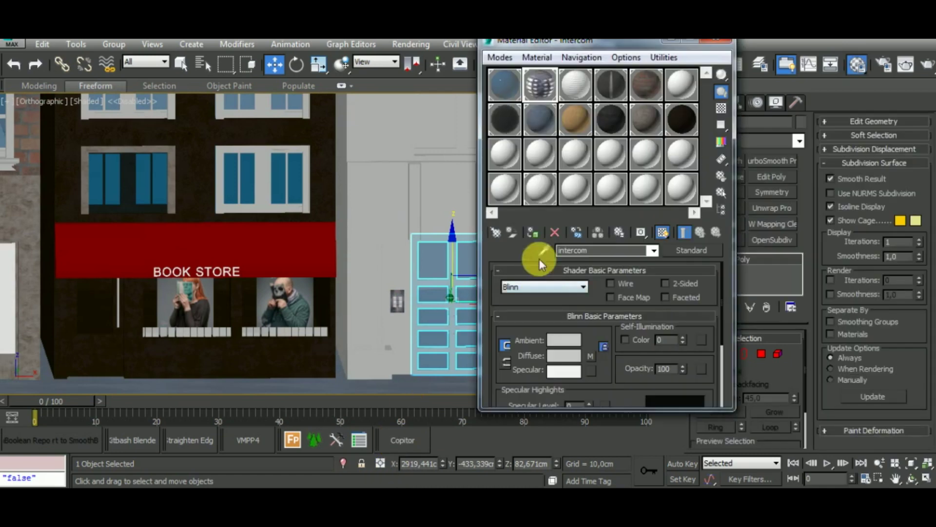
left_click(506, 126)
left_click(532, 232)
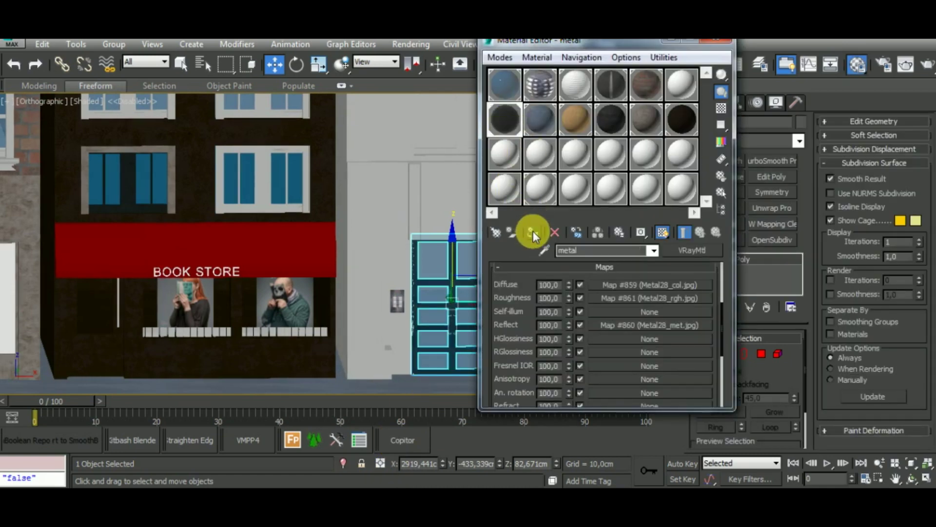
left_click(674, 40)
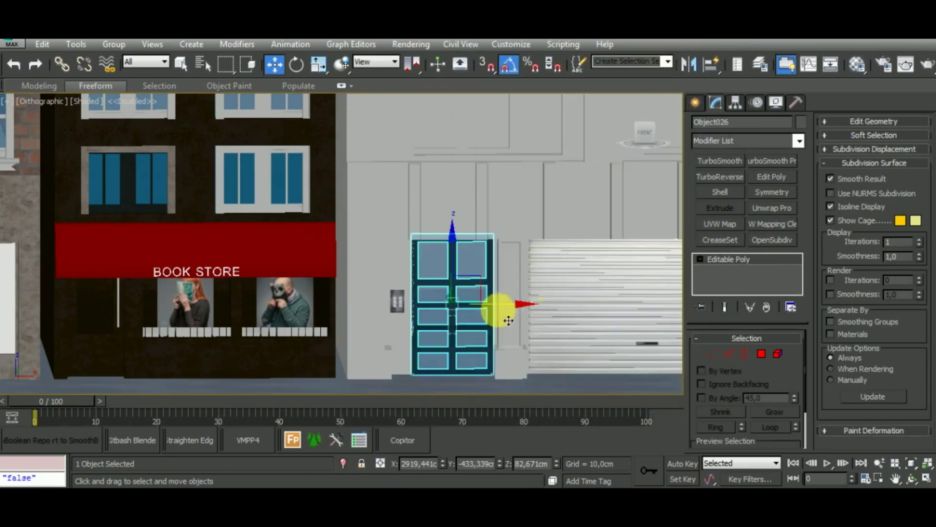
Step: Apply the blueglass material to the upper-floor window panes Plane013
mouse_move(498, 314)
middle_mouse_down("alt")
mouse_move(466, 302)
mouse_move(464, 318)
mouse_move(519, 323)
mouse_move(522, 335)
mouse_move(439, 335)
mouse_move(447, 327)
middle_mouse_up("alt")
scroll(522, 335, "down", 3)
scroll(439, 335, "down", 3)
scroll(447, 328, "down", 2)
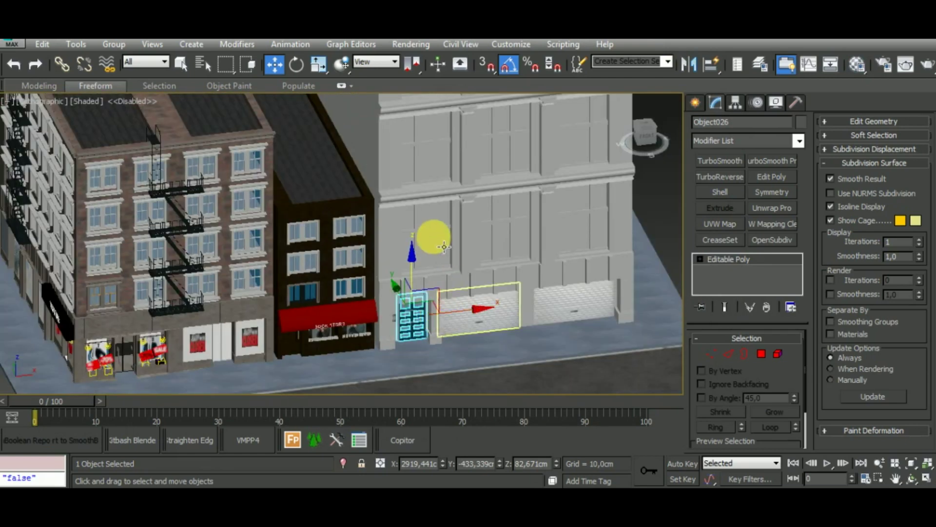
scroll(511, 256, "down", 2)
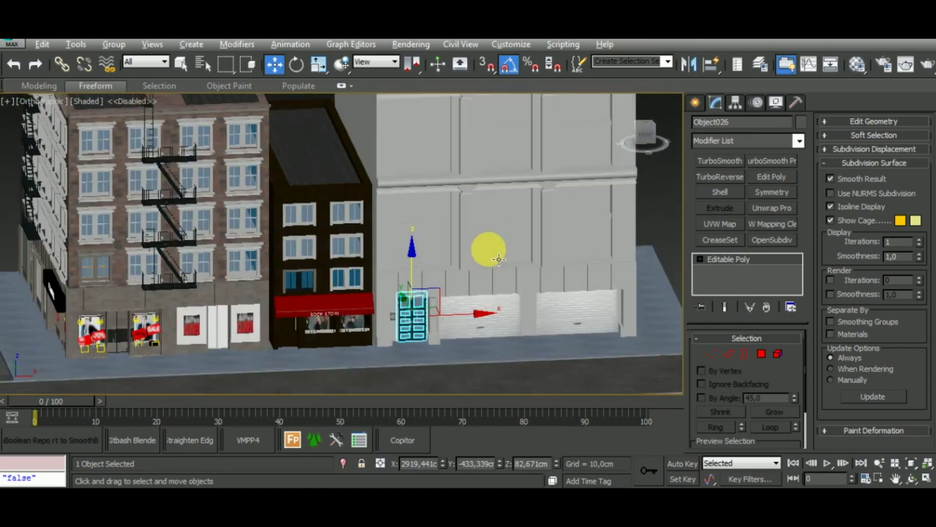
middle_click_drag(486, 251, 481, 360)
scroll(420, 150, "up", 4)
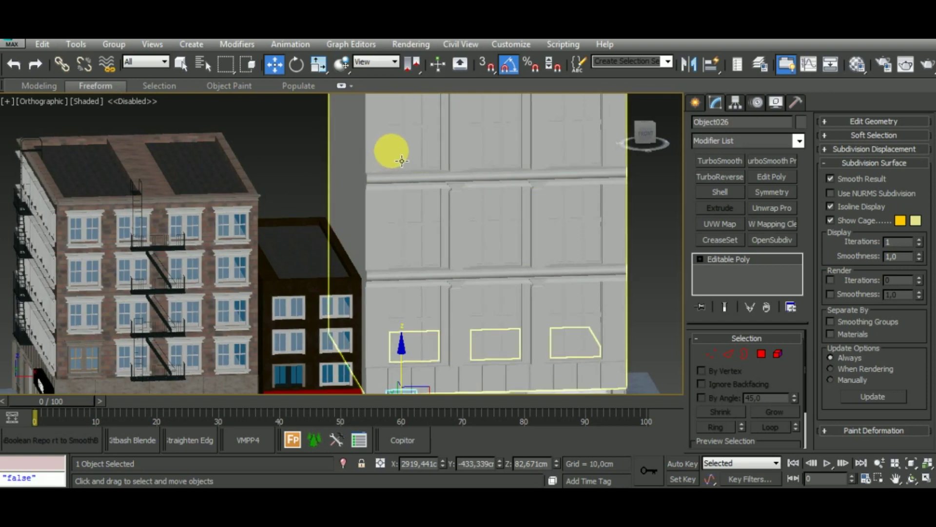
left_click(401, 161)
key("m")
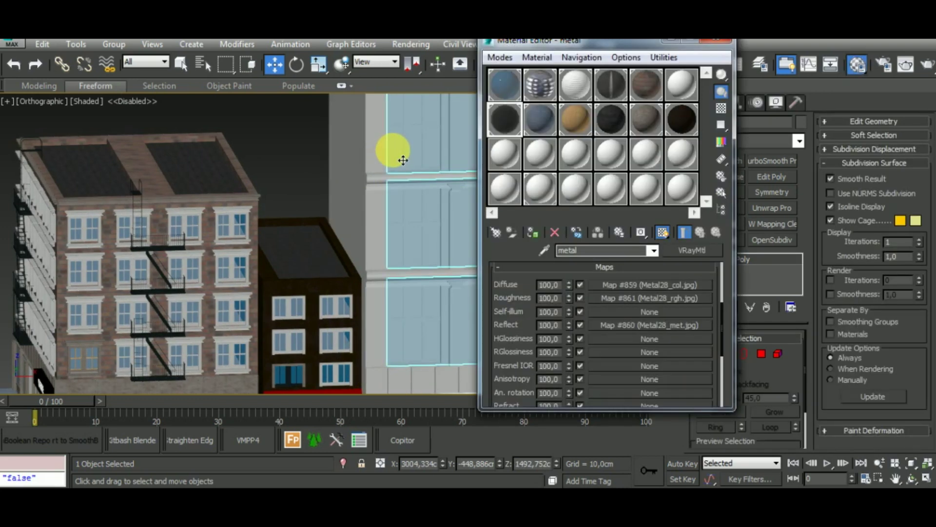
left_click(512, 95)
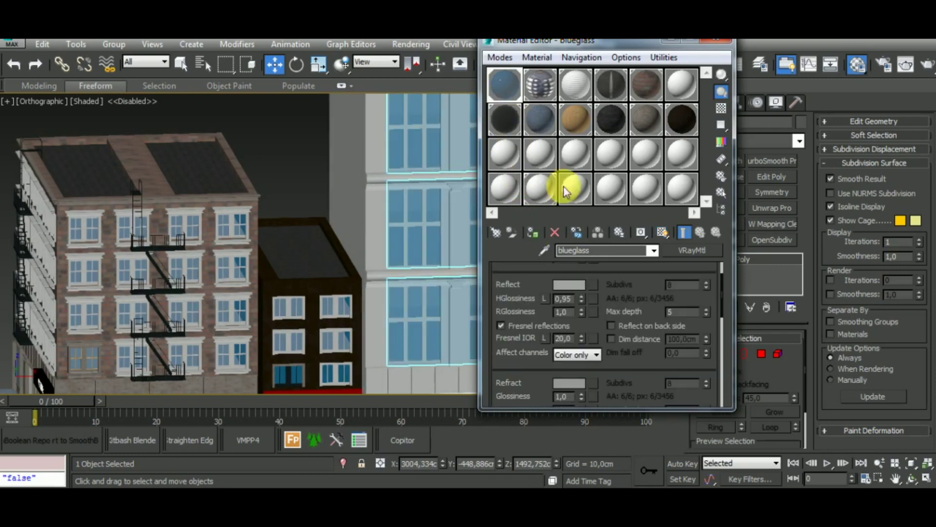
left_click(675, 45)
mouse_move(648, 288)
middle_mouse_down()
mouse_move(549, 276)
mouse_move(534, 262)
middle_mouse_up()
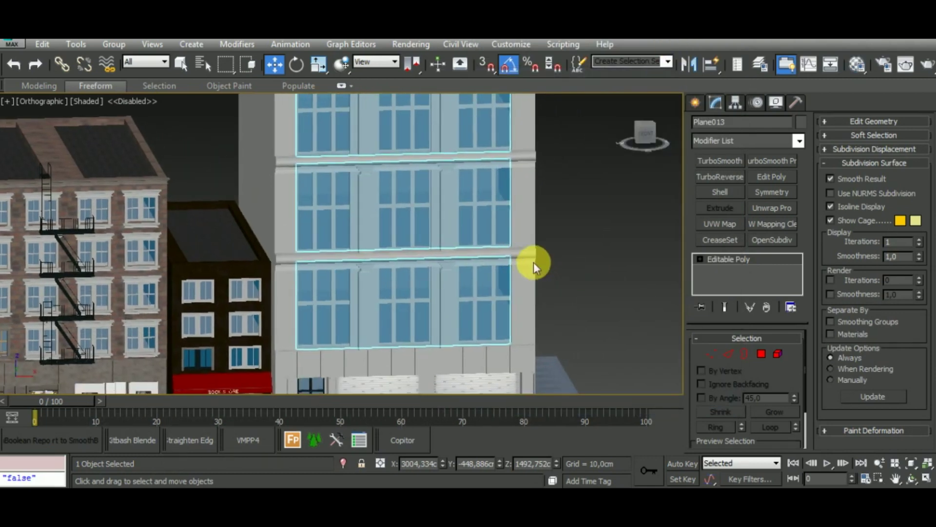
left_click(525, 255)
Step: Zoom in on the ledge Line022 and open the V-Ray Material Presets Pro library
middle_click_drag(595, 257, 603, 273, "alt")
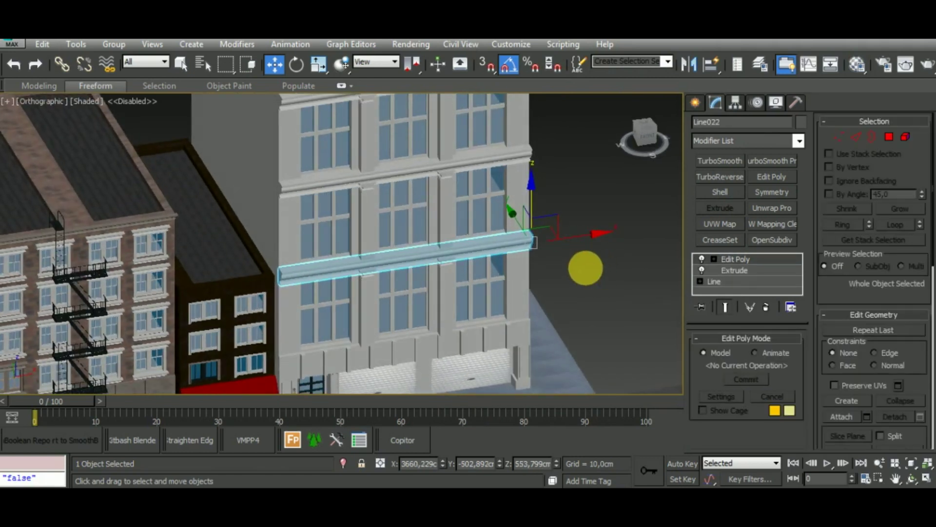
scroll(572, 227, "down", 2)
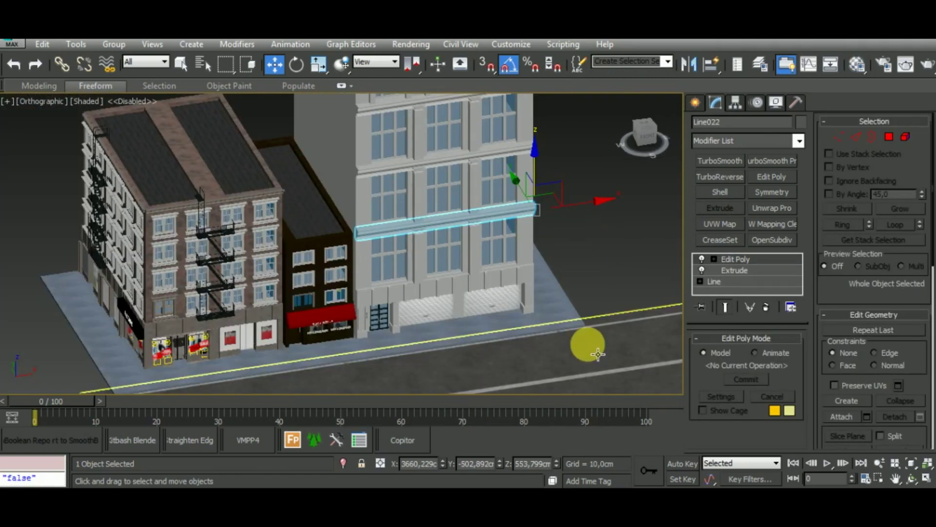
middle_click_drag(585, 347, 517, 341)
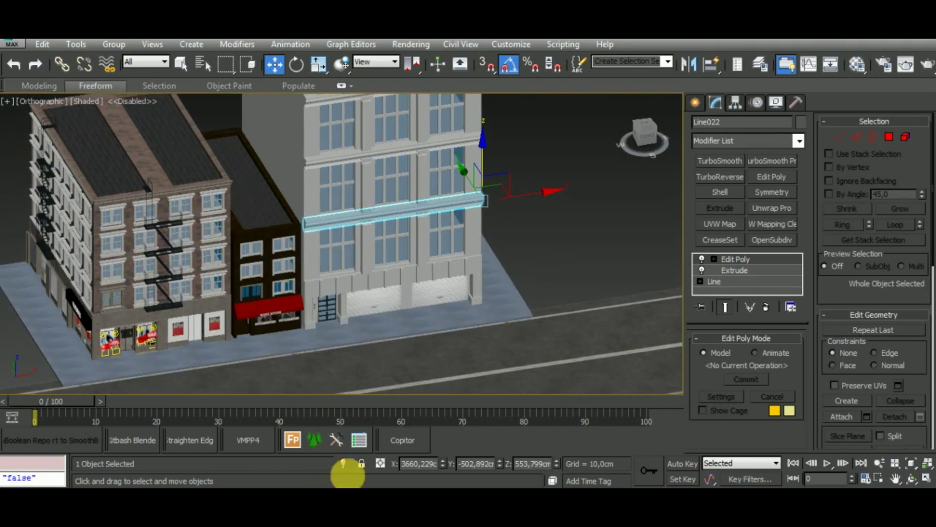
middle_click_drag(547, 272, 548, 299)
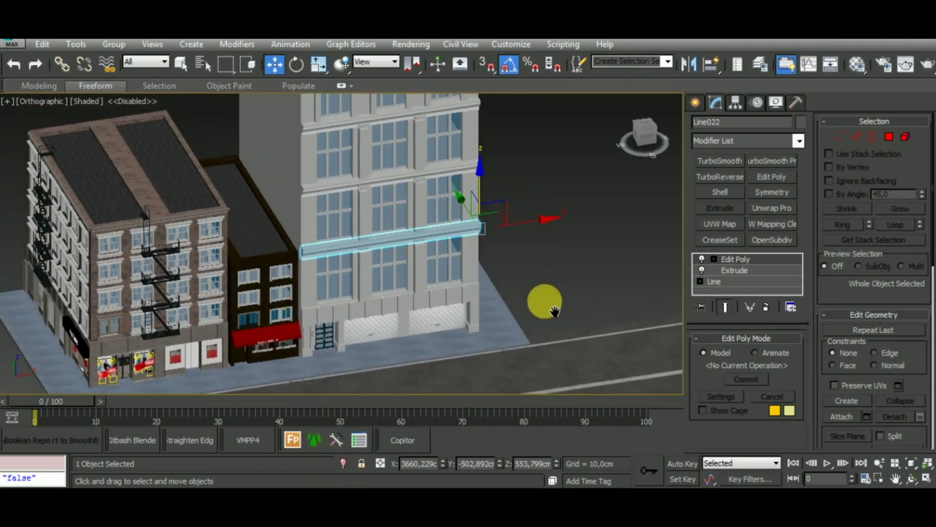
scroll(404, 230, "up", 3)
scroll(411, 239, "up", 3)
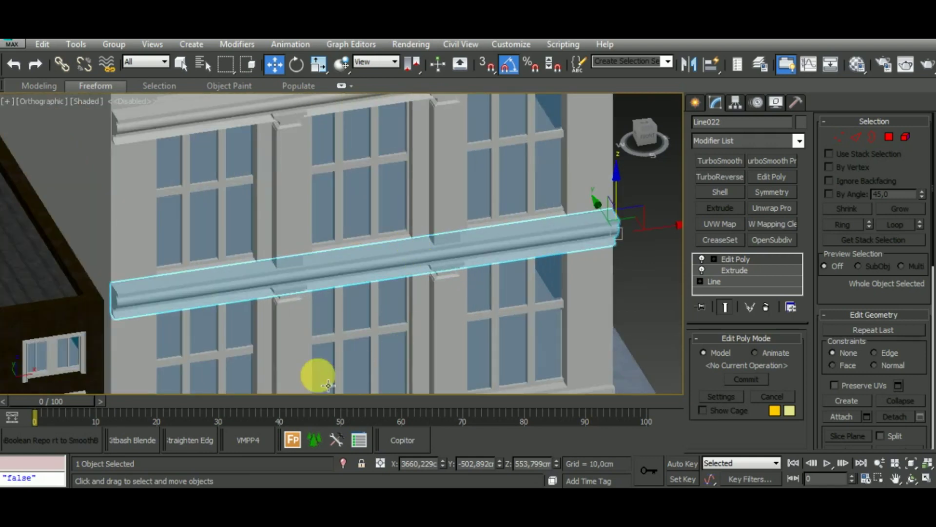
left_click(248, 441)
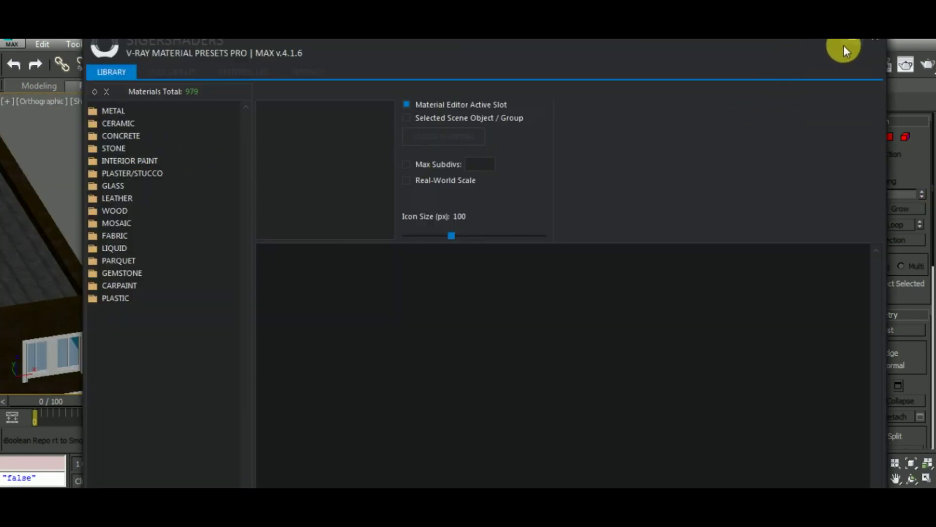
Step: Load the V-Ray preset PLASTER/STUCCO > American Clay Smooth > Ticonderoga into an empty Material Editor slot
left_click(875, 39)
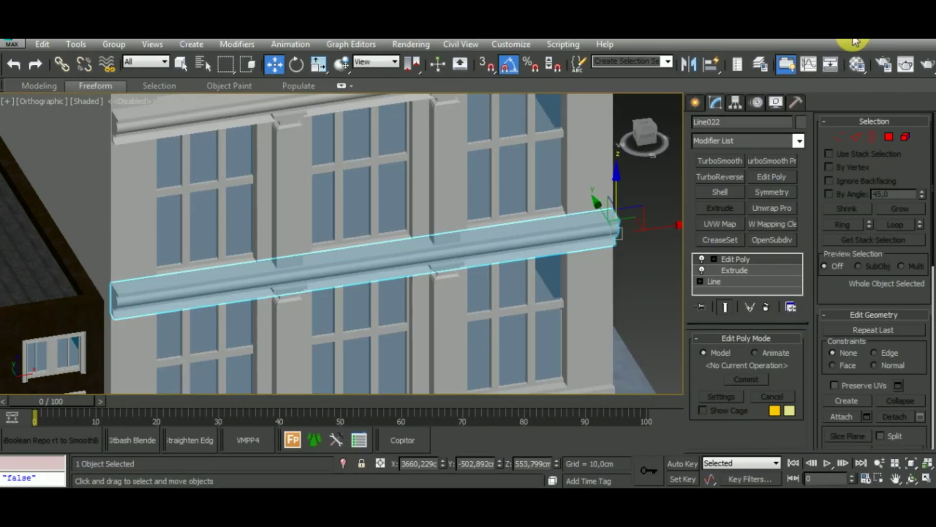
key("m")
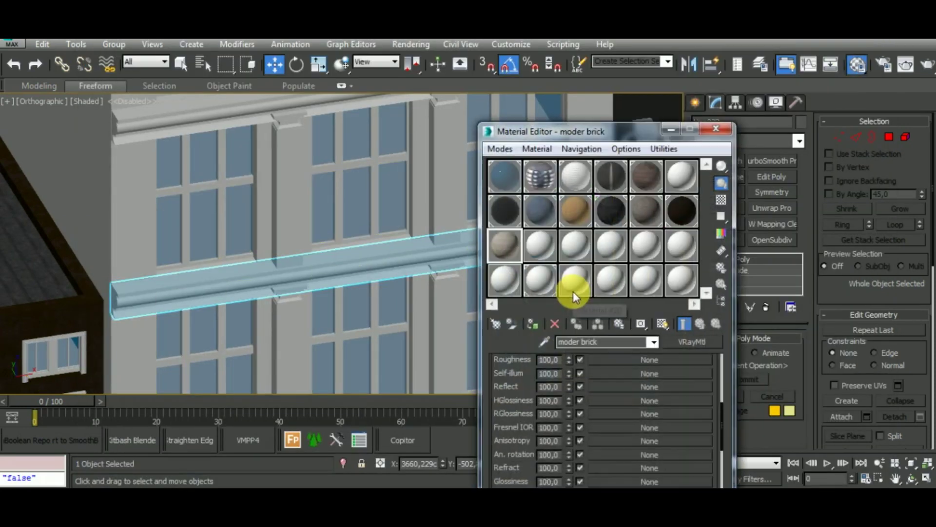
left_click(540, 246)
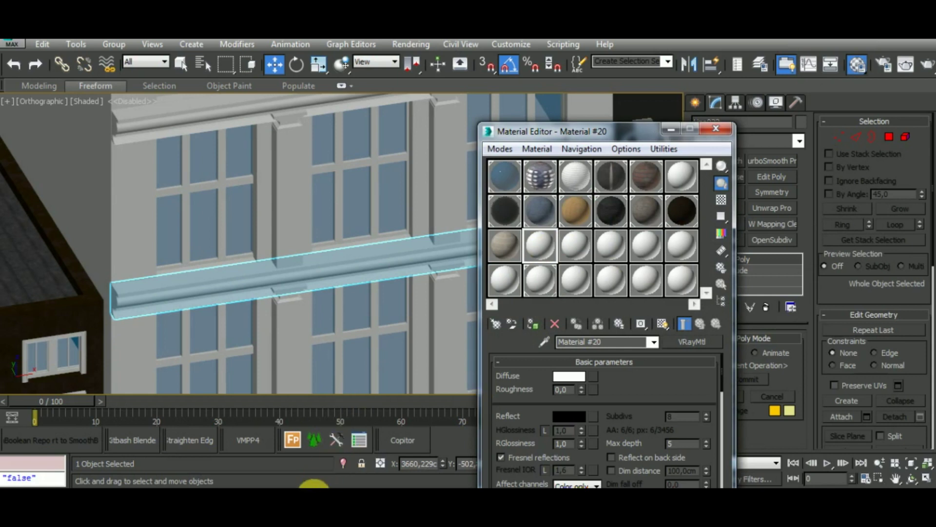
left_click(244, 439)
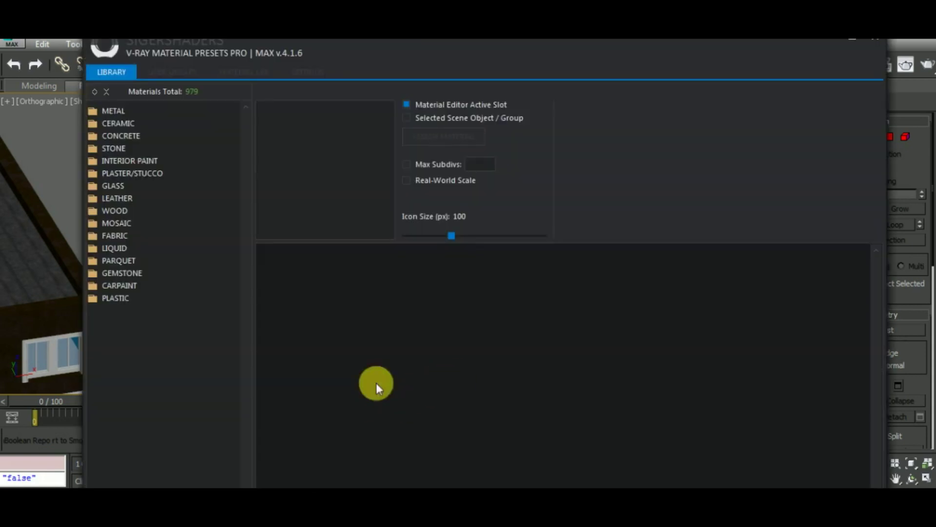
left_click(92, 174)
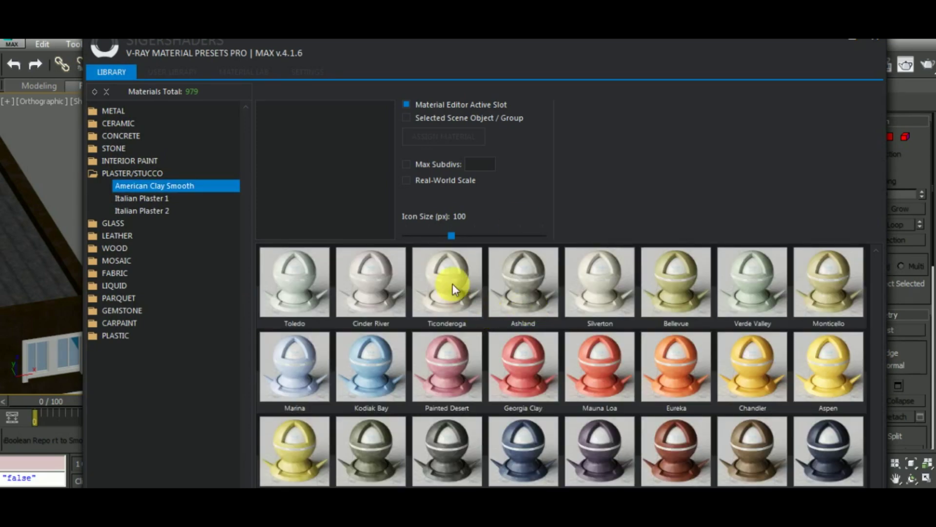
left_click(453, 288)
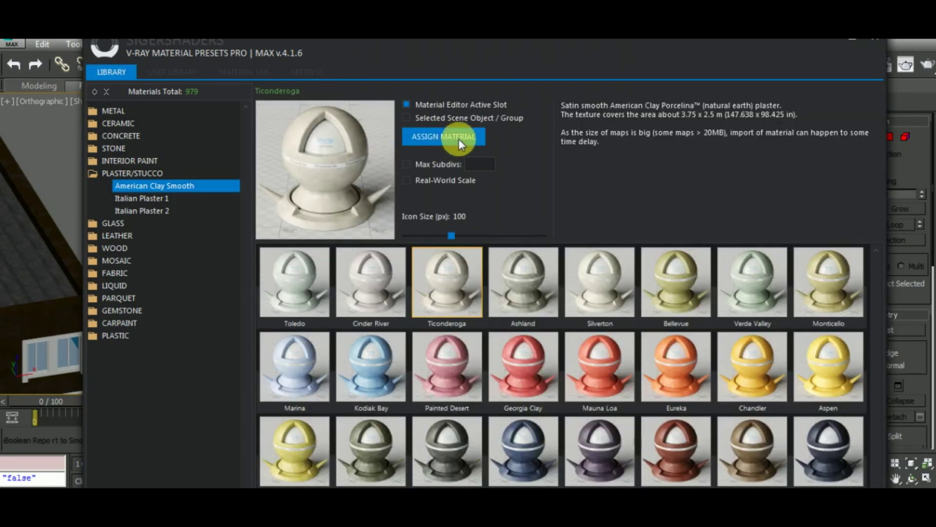
left_click(459, 138)
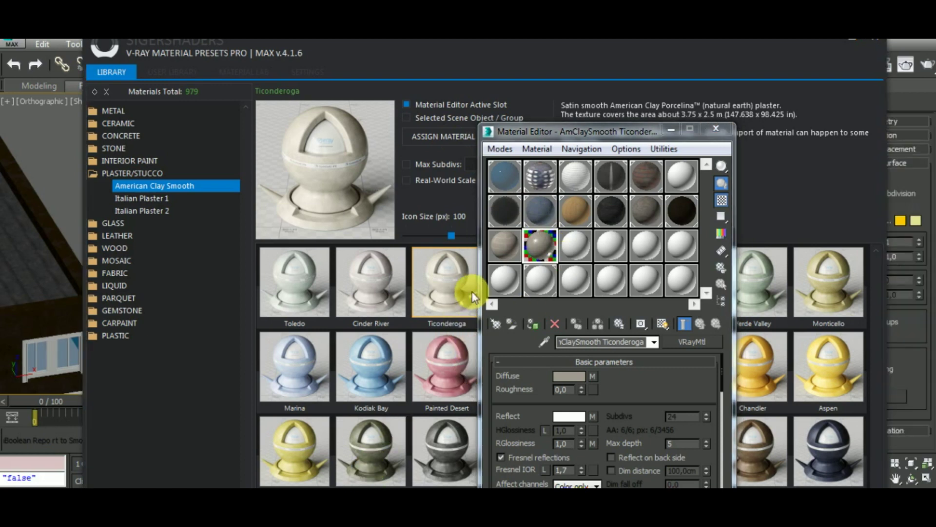
Step: Assign the Ticonderoga plaster to the long facade ledge and show it shaded in the viewport
left_click(876, 42)
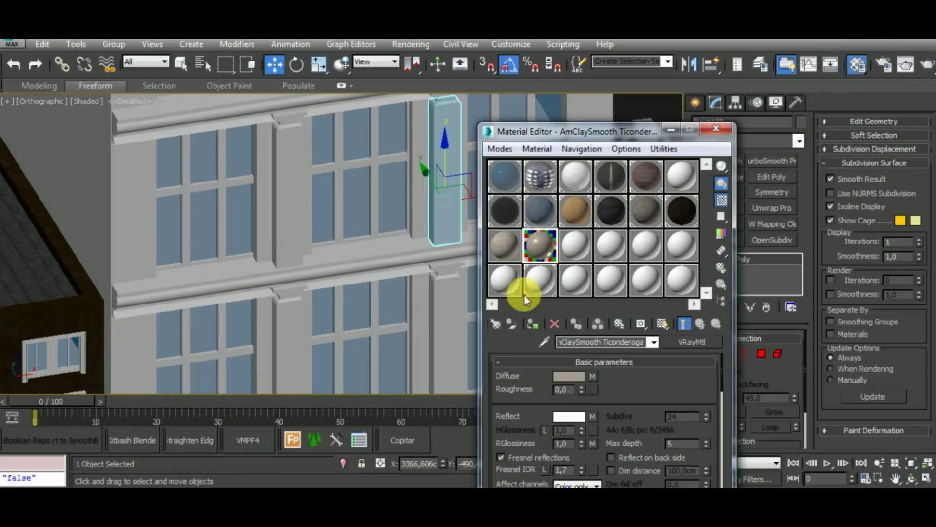
left_click(383, 266)
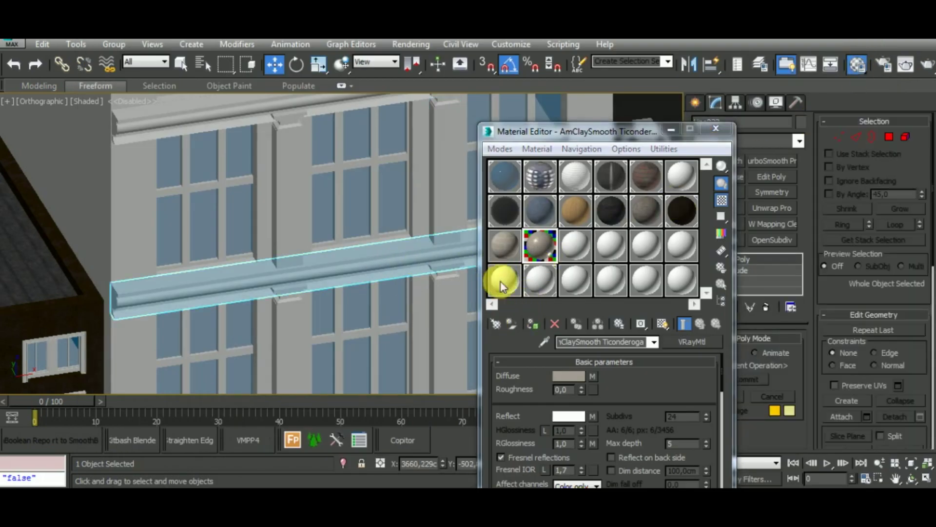
left_click(531, 324)
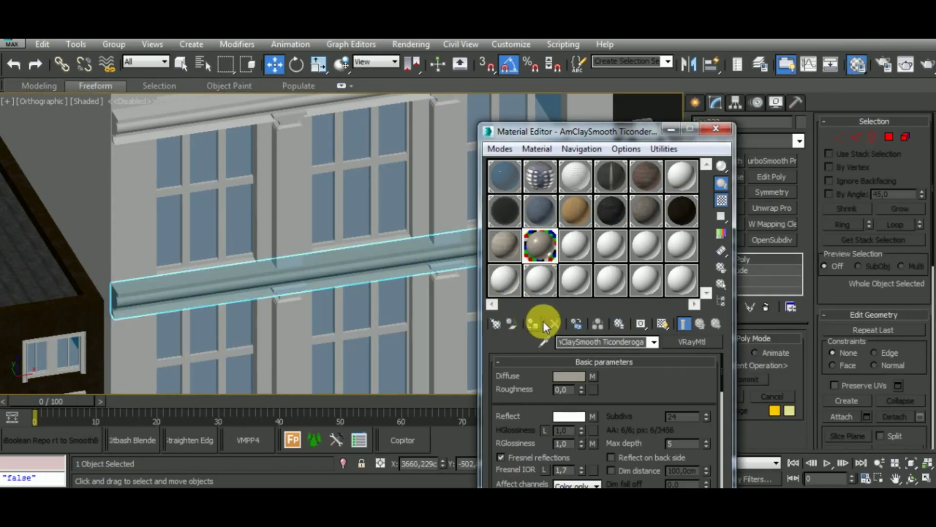
left_click(683, 327)
Step: Minimize the Material Editor and add a UVW Map modifier to the ledge
scroll(336, 300, "up", 2)
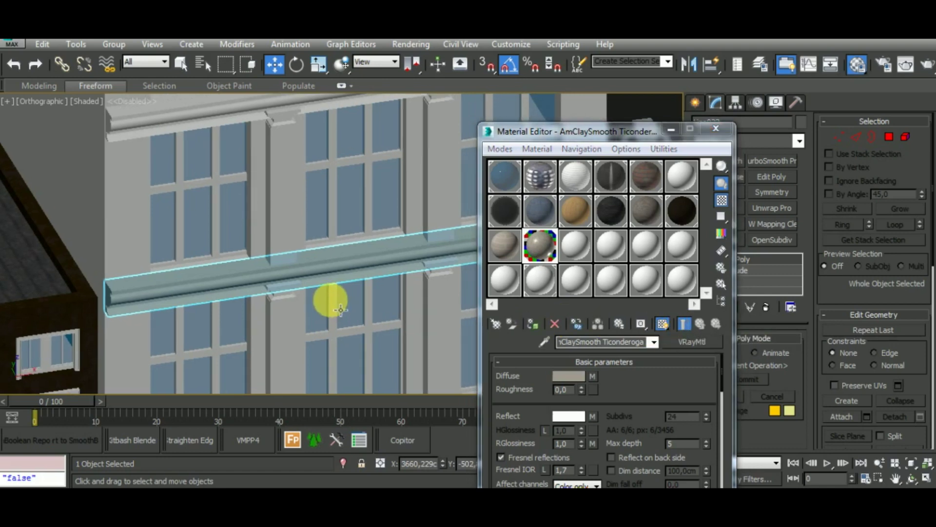
scroll(325, 275, "up", 2)
scroll(325, 274, "up", 2)
scroll(313, 263, "up", 1)
scroll(313, 264, "down", 1)
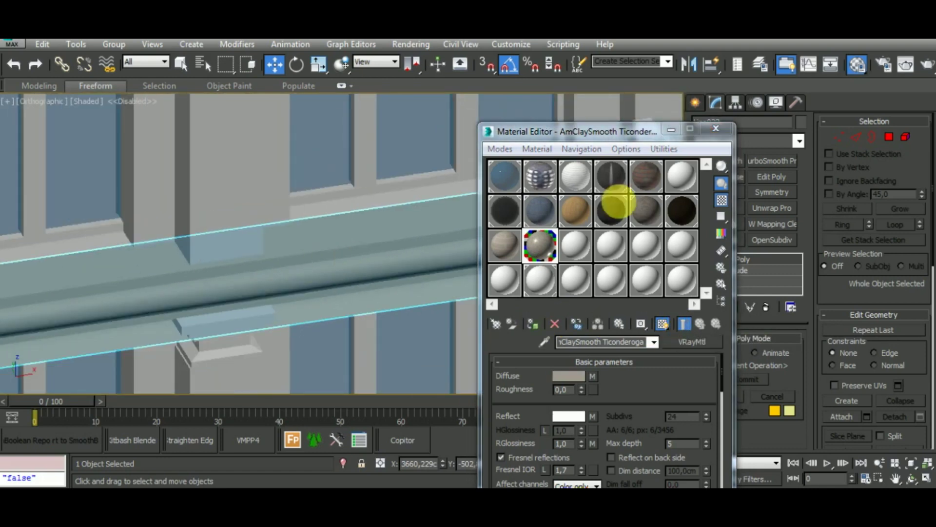
left_click(671, 129)
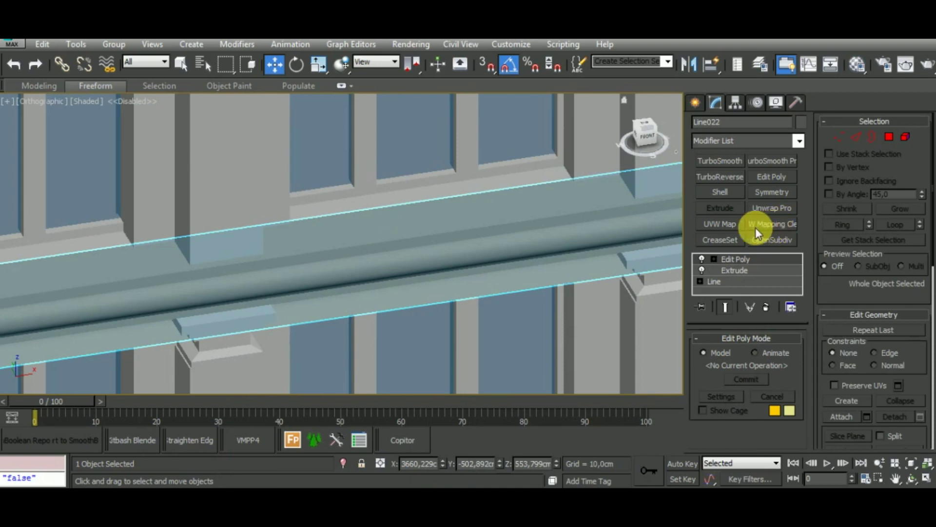
left_click(735, 224)
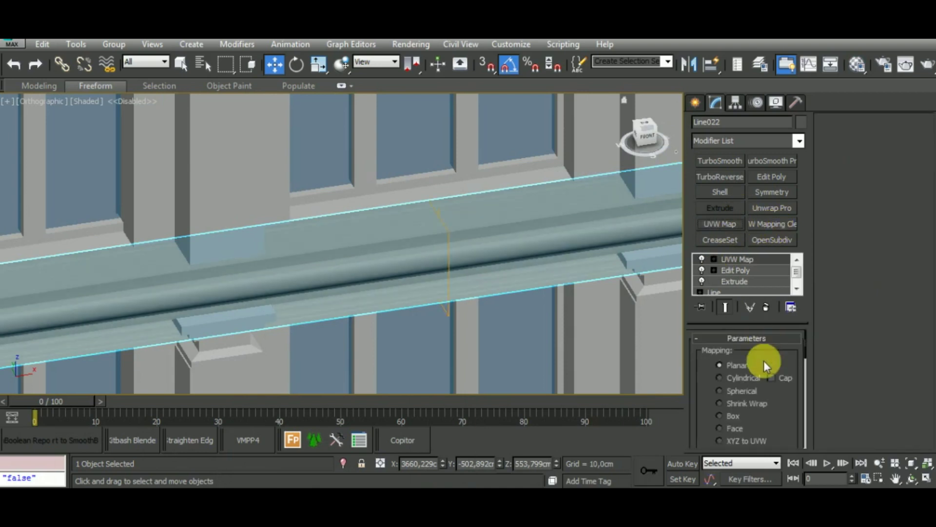
Step: Switch the ledge's UVW Map to Box projection and stack an Edit Poly modifier above it
left_click(733, 414)
mouse_move(554, 318)
middle_mouse_down("alt")
mouse_move(573, 269)
mouse_move(539, 244)
mouse_move(610, 280)
middle_mouse_up("alt")
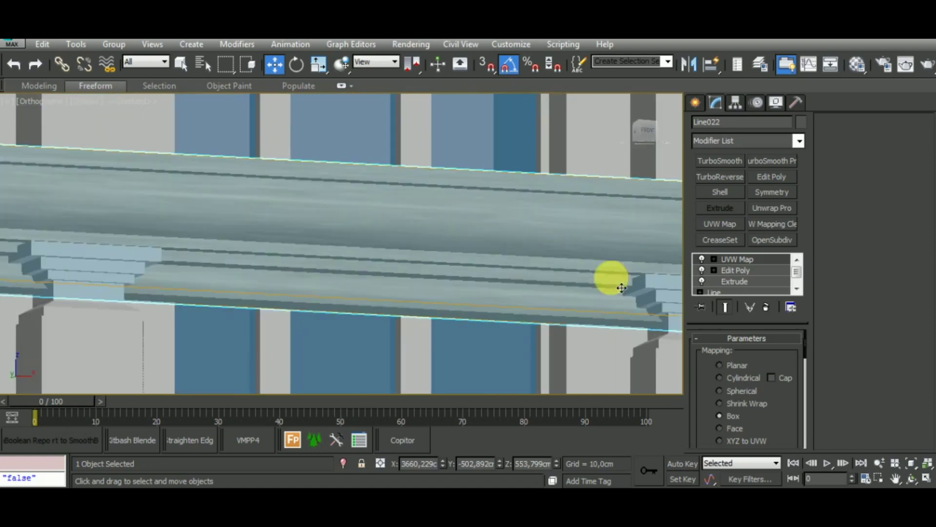
mouse_move(788, 412)
left_mouse_down()
mouse_move(765, 361)
mouse_move(763, 221)
left_mouse_up()
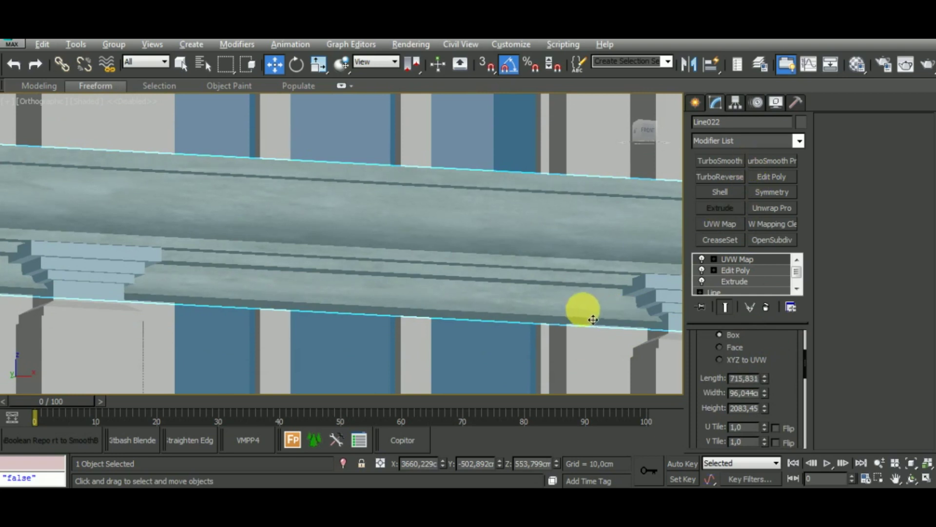
middle_click_drag(580, 309, 591, 359, "alt")
middle_click_drag(566, 310, 535, 280, "alt")
scroll(535, 280, "down", 5)
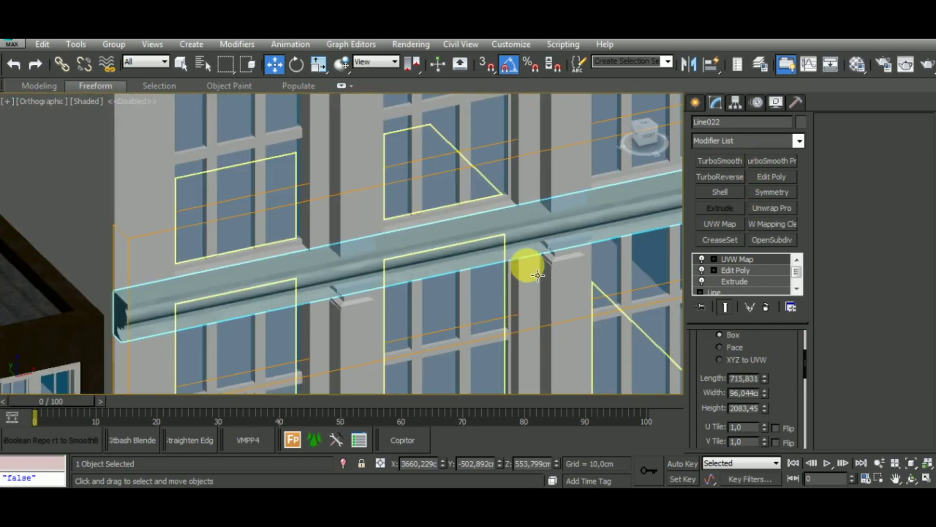
left_click(784, 176)
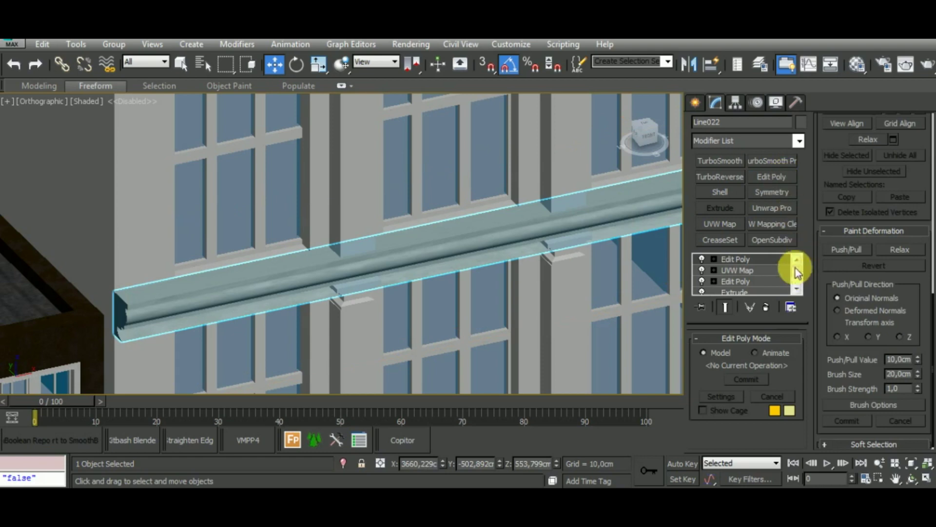
Step: Detach the ledge's red top polygons into a new object at Polygon level
left_click(735, 259)
key("4")
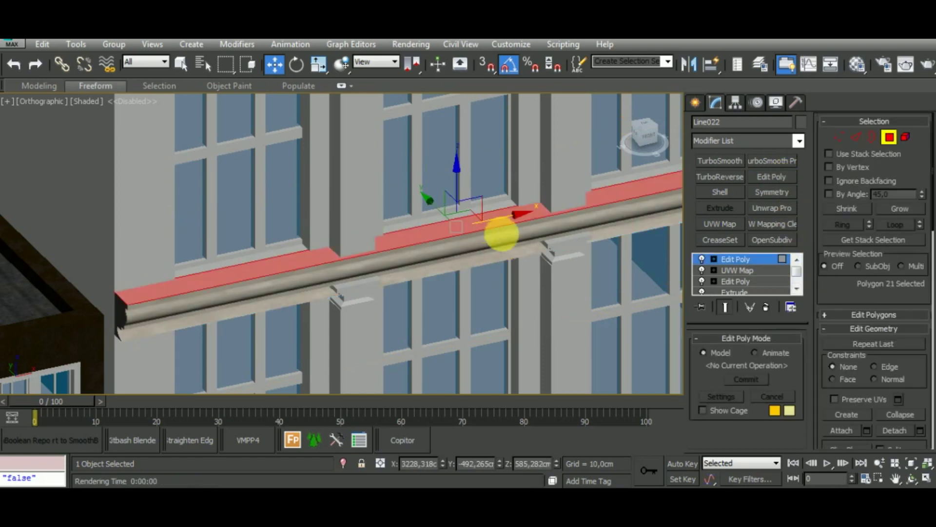
mouse_move(502, 234)
middle_mouse_down("alt")
mouse_move(519, 309)
mouse_move(508, 306)
middle_mouse_up("alt")
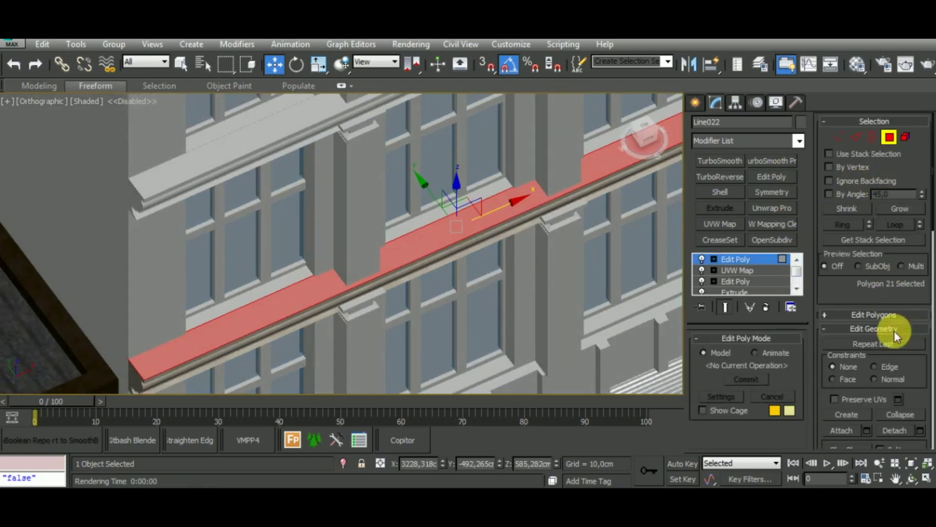
left_click(901, 433)
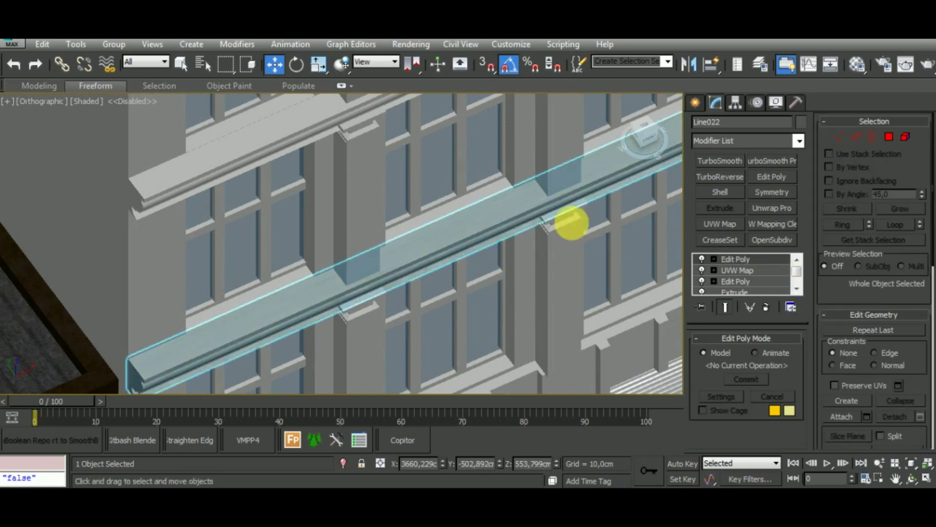
left_click(510, 204)
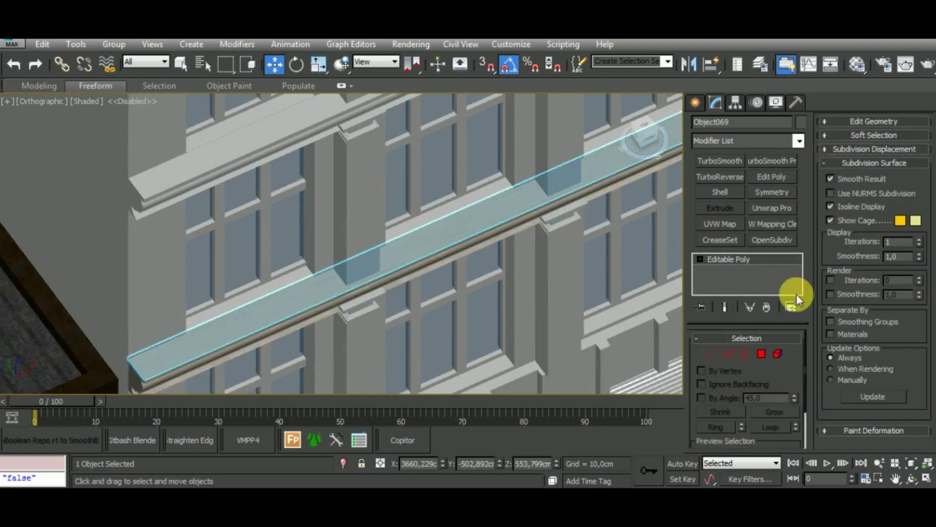
Step: Add a UVW Map to the detached top strip, widening it to 502,262 and reducing its height
left_click(719, 222)
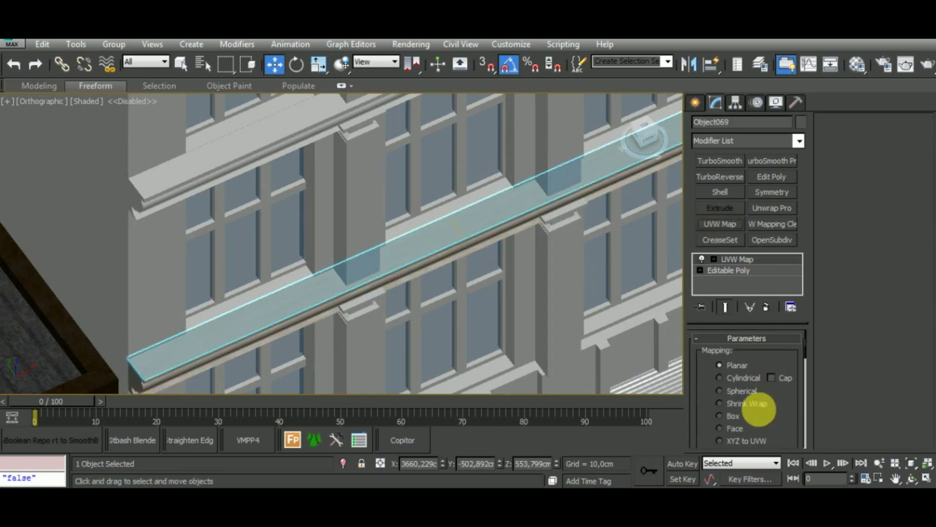
left_click_drag(784, 429, 769, 354)
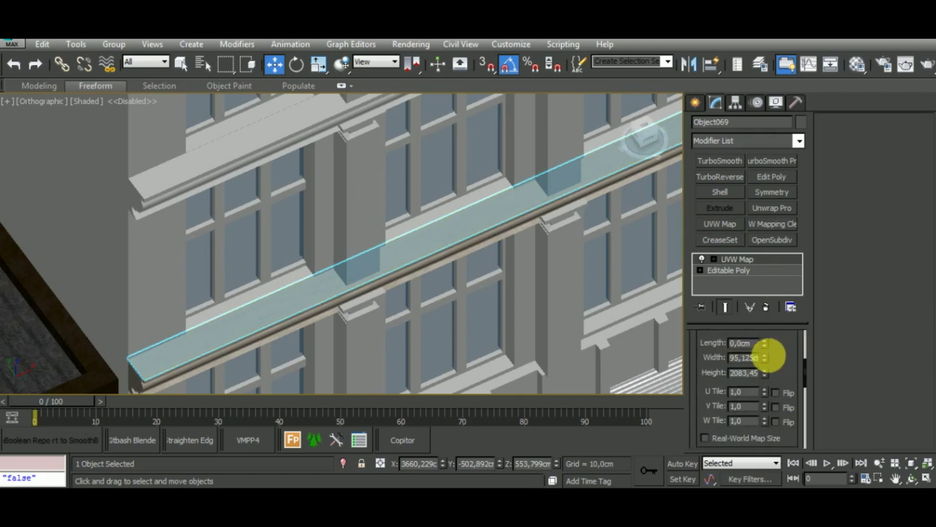
left_click_drag(776, 259, 778, 282)
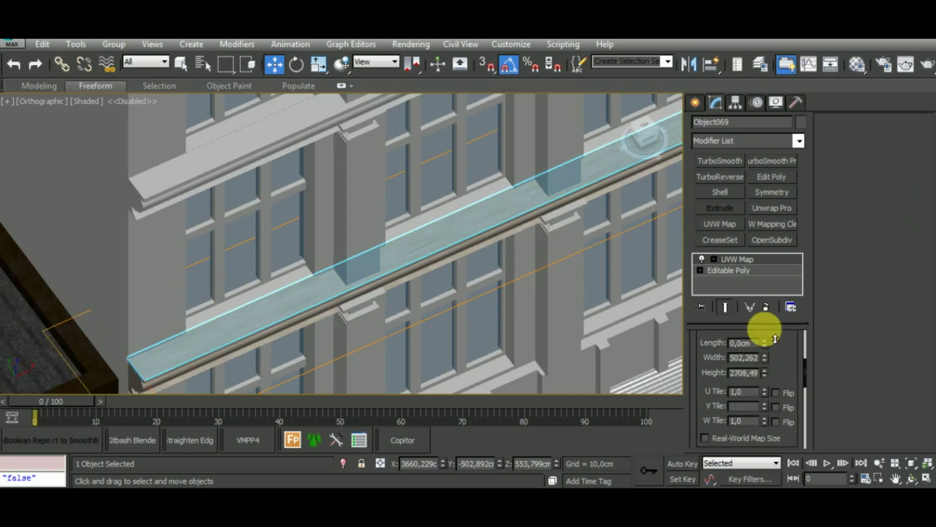
left_click_drag(775, 339, 780, 447)
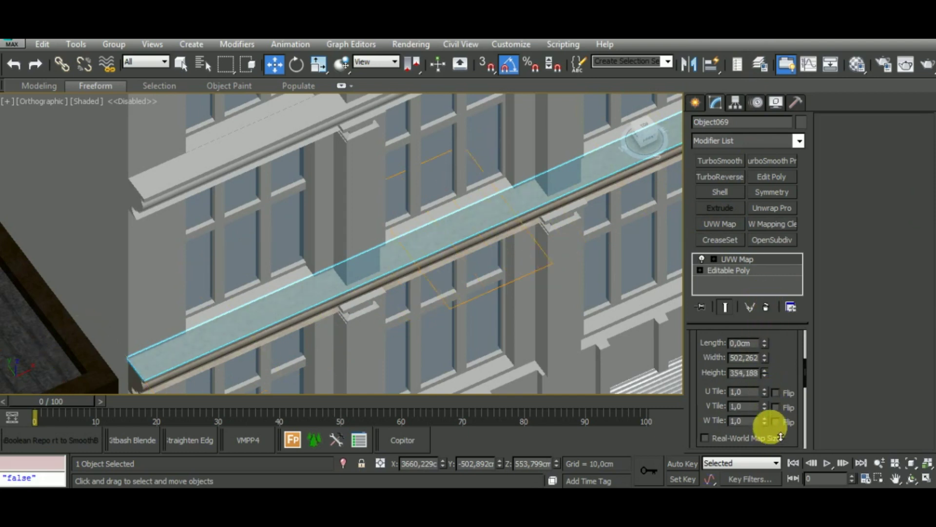
scroll(614, 311, "up", 3)
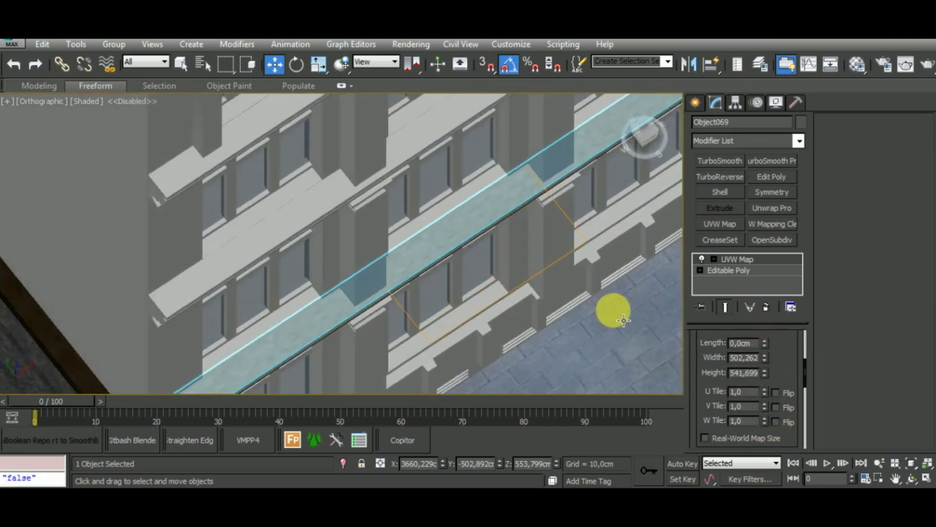
Step: Reselect the original ledge Line022's UVW Map modifier, dismissing the topology-dependency warning
middle_click_drag(611, 310, 581, 188, "alt")
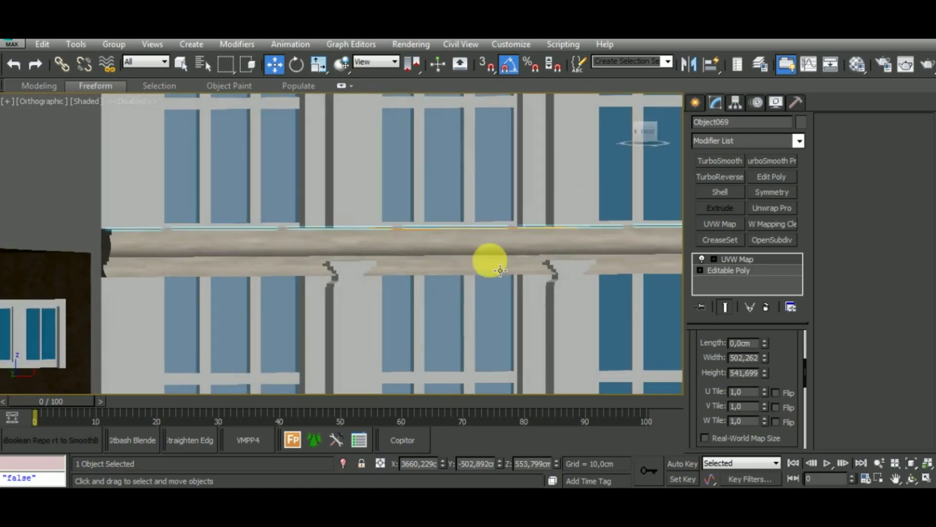
left_click(491, 255)
middle_click_drag(491, 255, 517, 262)
scroll(517, 261, "up", 1)
scroll(517, 262, "up", 1)
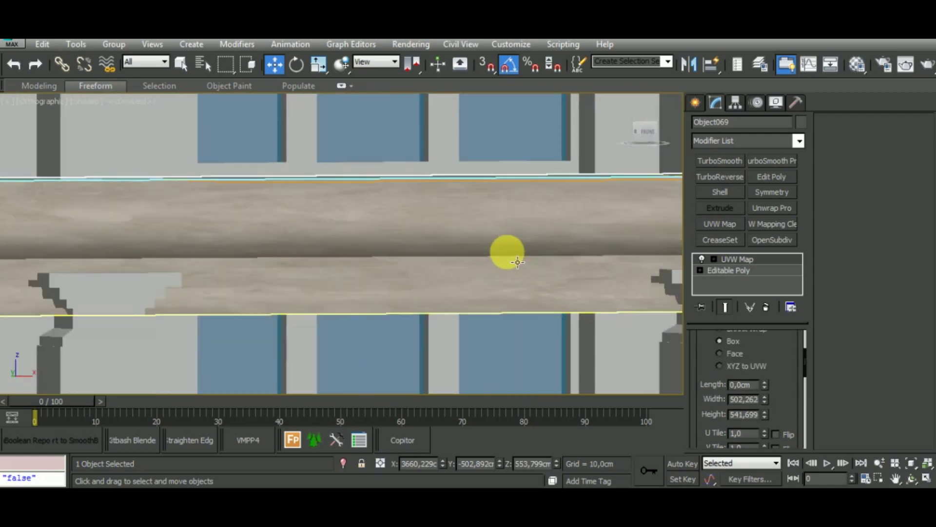
scroll(518, 262, "up", 1)
scroll(518, 261, "up", 1)
scroll(517, 262, "down", 2)
left_click(511, 248)
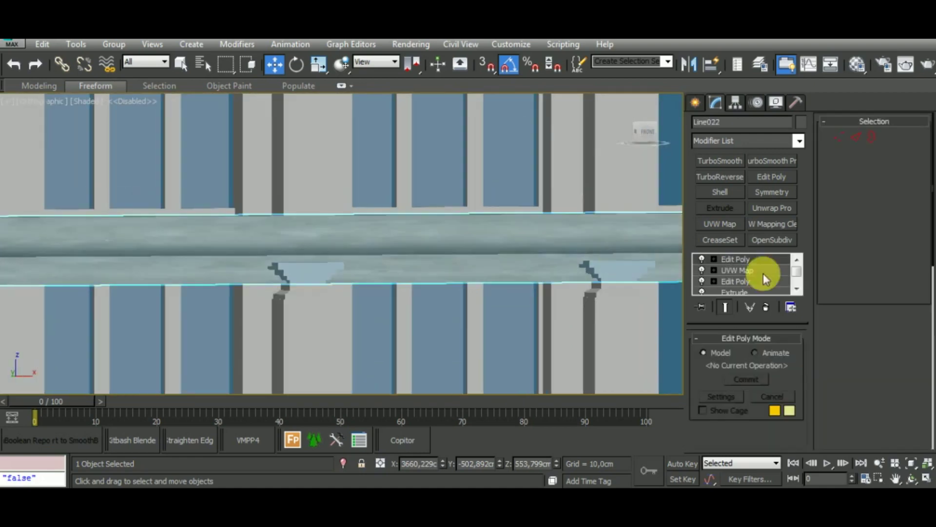
left_click(756, 276)
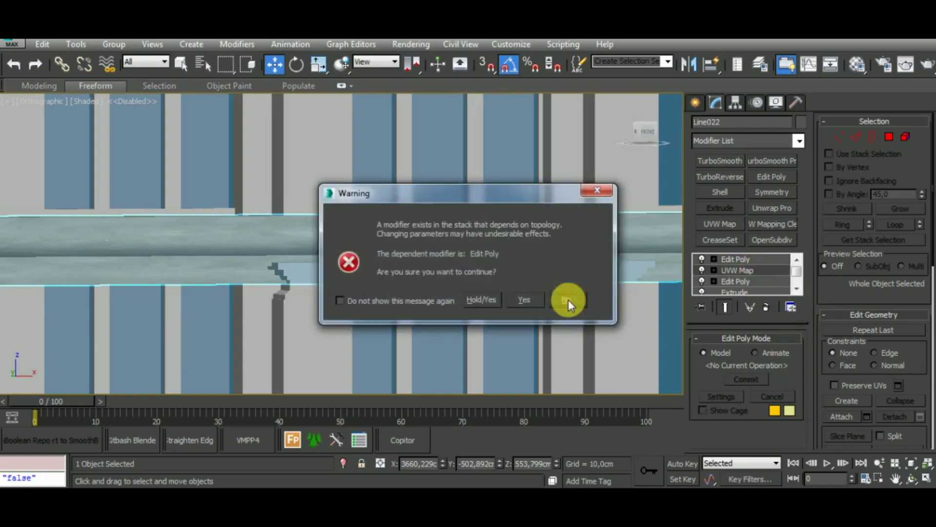
left_click(569, 300)
Step: Switch to a front view and select the textured ledge Object069 up close
mouse_move(568, 303)
middle_mouse_down("alt")
mouse_move(582, 338)
mouse_move(574, 350)
middle_mouse_up("alt")
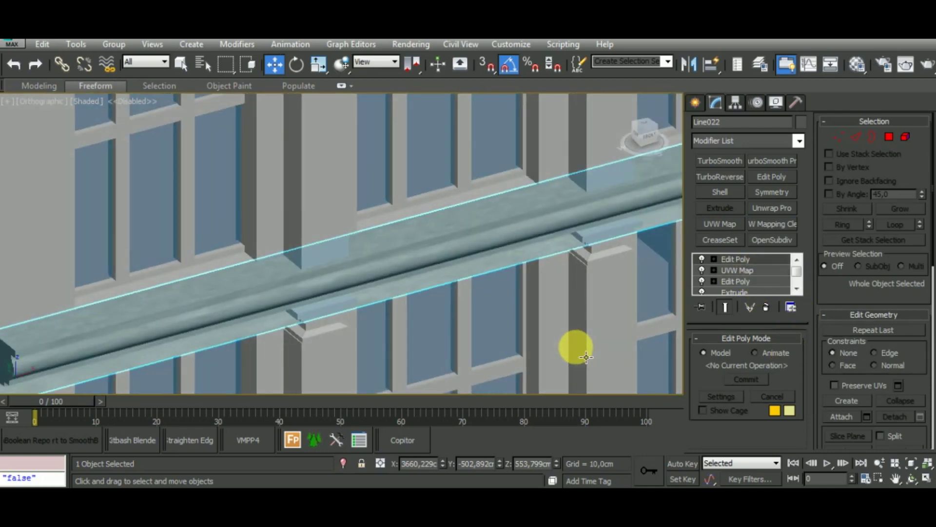
middle_click_drag(553, 317, 569, 363, "alt")
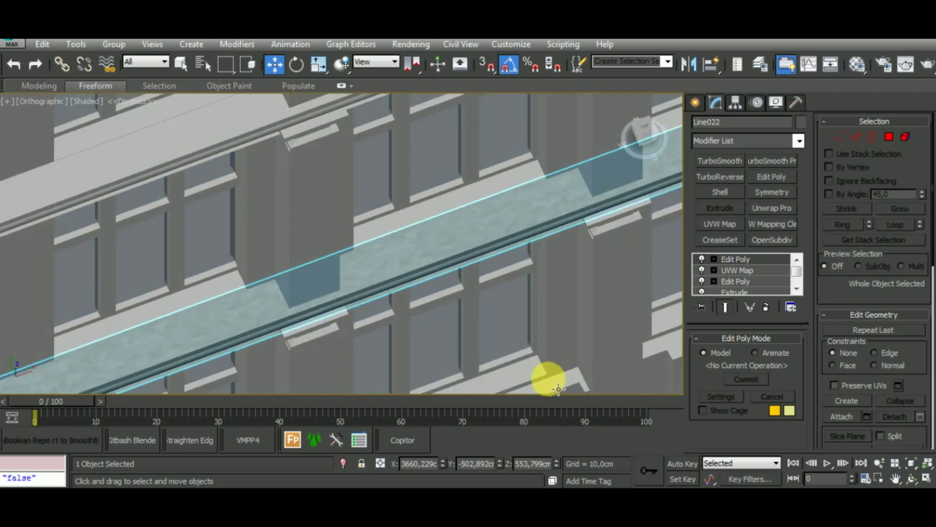
key("f")
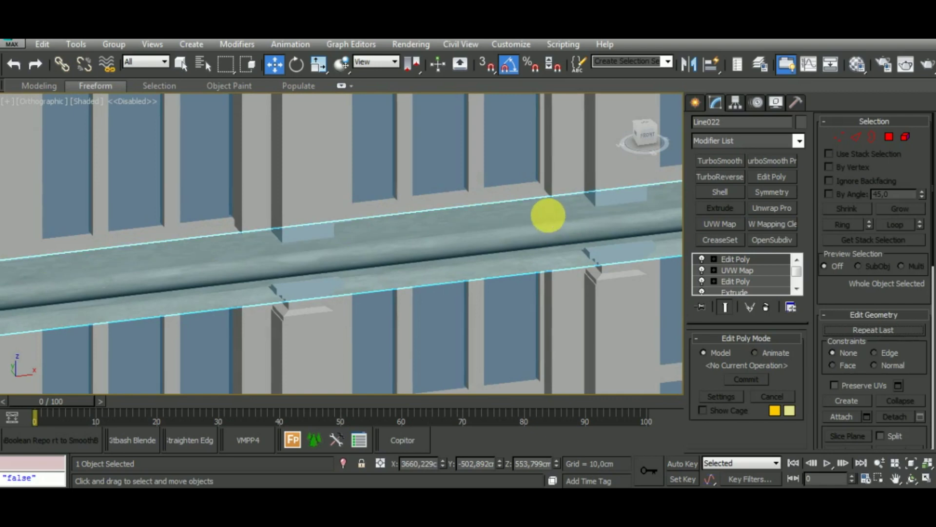
left_click(548, 215)
mouse_move(574, 271)
middle_mouse_down("alt")
mouse_move(579, 305)
mouse_move(625, 304)
middle_mouse_up("alt")
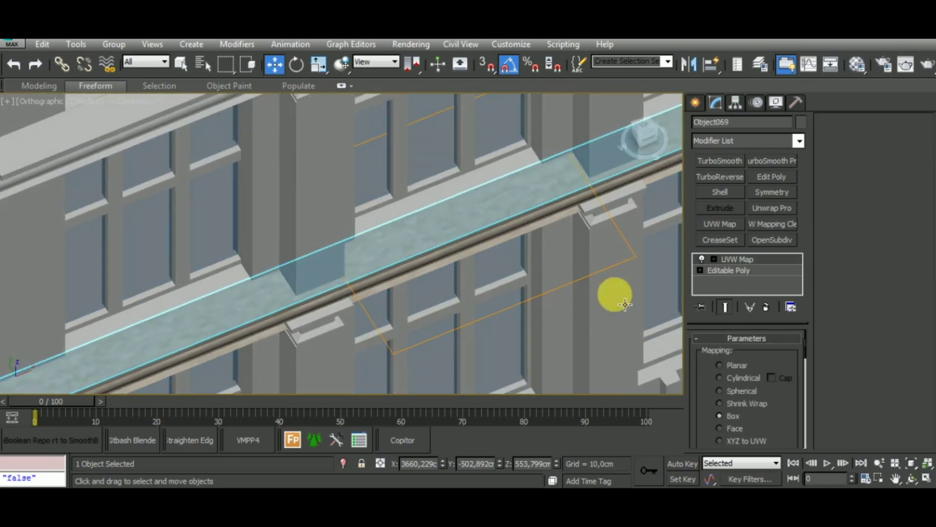
Step: Add an Edit Poly modifier to the ledge, then cancel the Attach mode
left_click(777, 180)
scroll(906, 191, "up", 3)
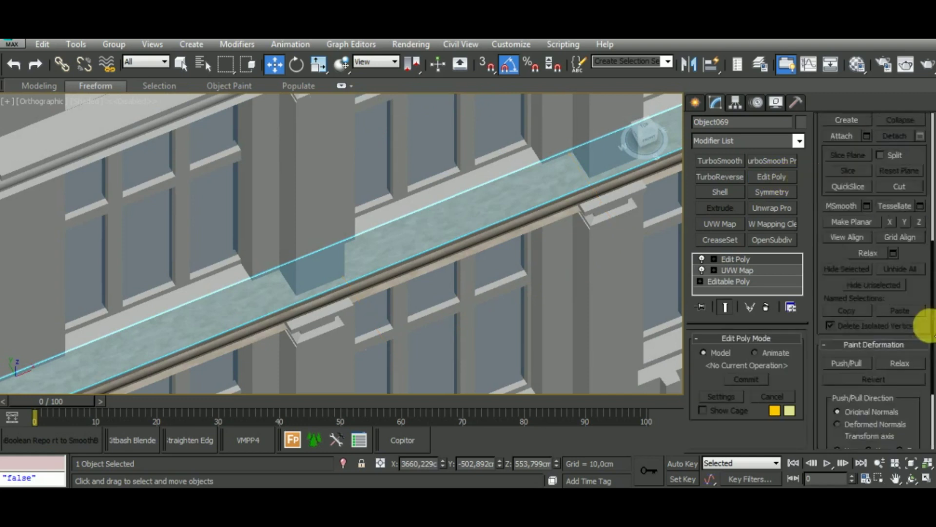
scroll(877, 224, "up", 2)
left_click(842, 197)
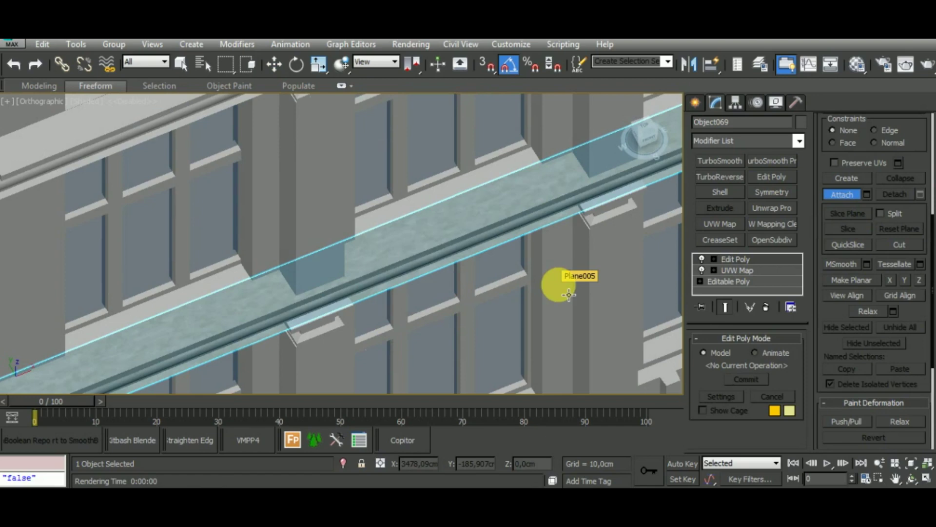
left_click(271, 70)
Step: Select the neighbouring building shell Plane005 and isolate it
scroll(539, 317, "down", 3)
scroll(508, 314, "down", 3)
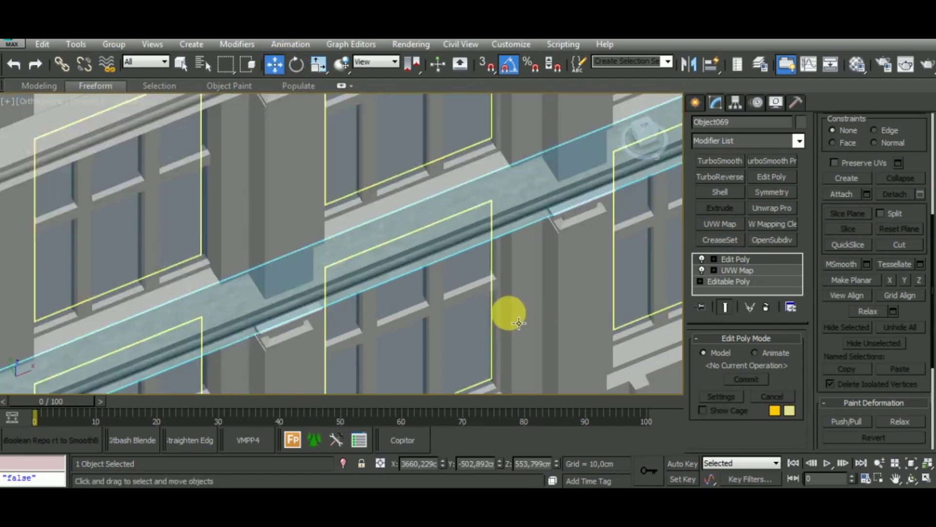
scroll(513, 314, "down", 3)
left_click(315, 213)
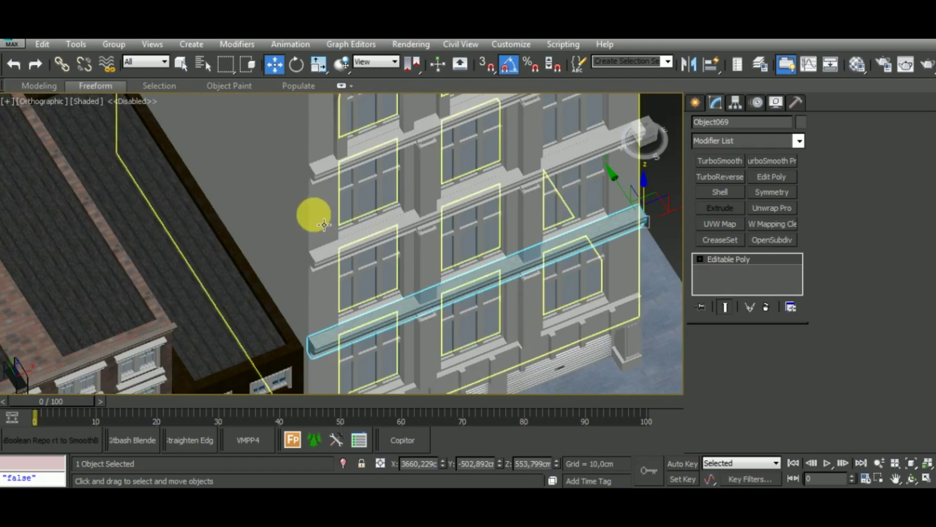
left_click(343, 462)
Step: Give Plane005 the moder brick material, shown shaded in the viewport, plus a UVW Map modifier
middle_click_drag(370, 434, 512, 340, "alt")
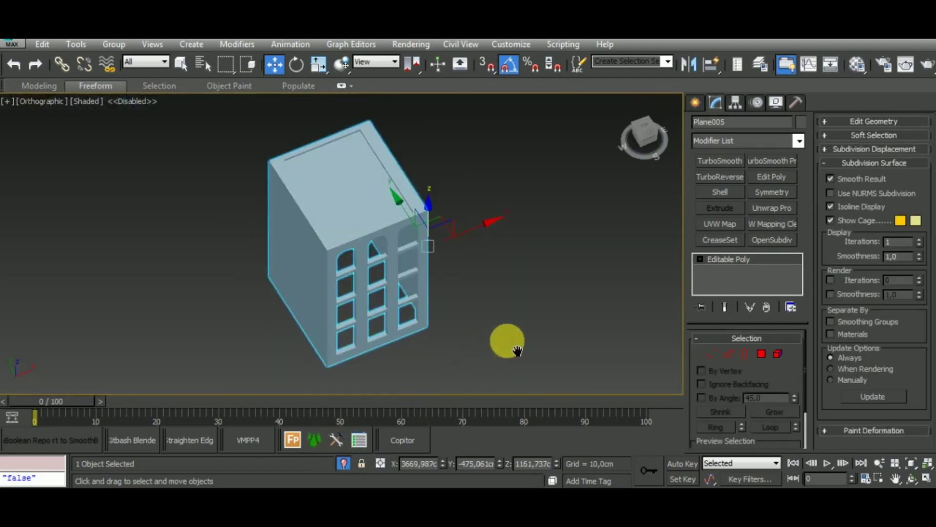
key("m")
left_click(514, 257)
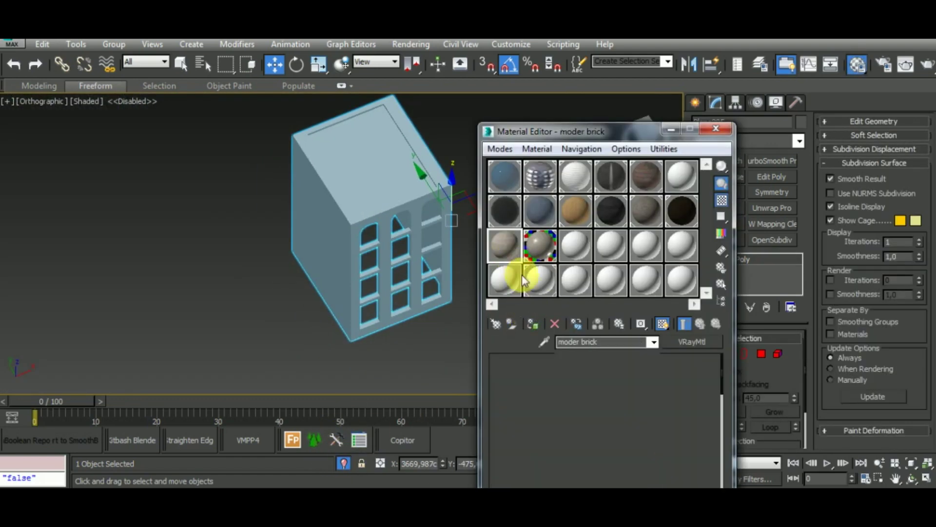
left_click(533, 323)
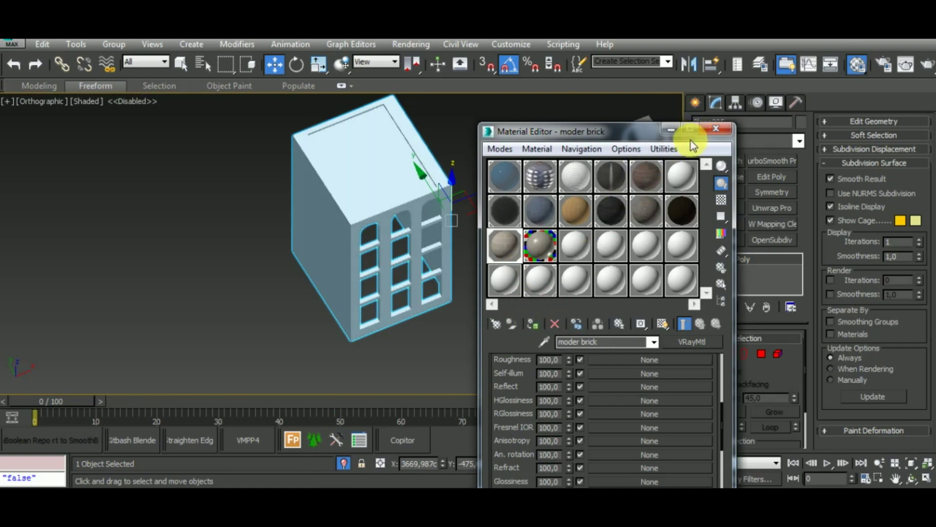
left_click(663, 323)
left_click(669, 130)
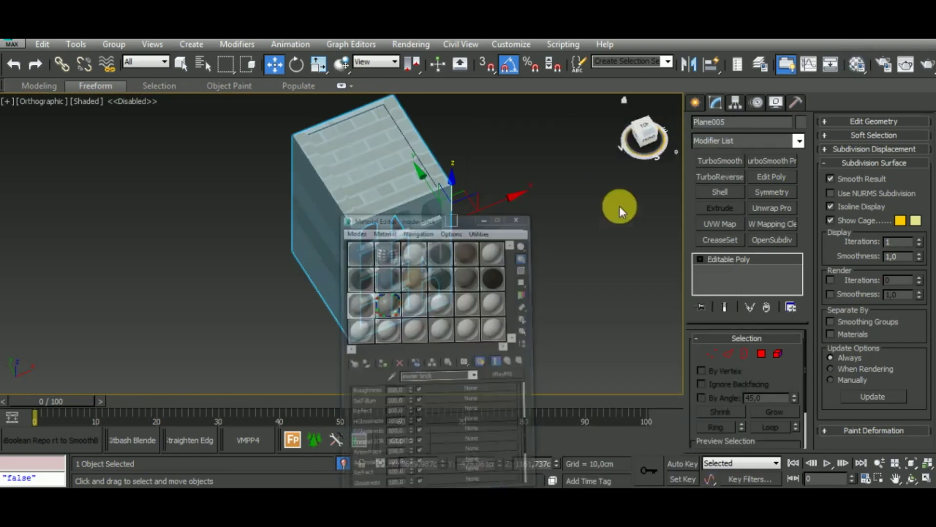
mouse_move(524, 311)
middle_mouse_down("alt")
mouse_move(510, 228)
mouse_move(537, 317)
mouse_move(570, 299)
mouse_move(451, 302)
mouse_move(381, 291)
mouse_move(485, 290)
mouse_move(532, 331)
middle_mouse_up("alt")
left_click(715, 225)
Step: Set the building's UVW Map to Box and reduce its width to 204,107
left_click(742, 416)
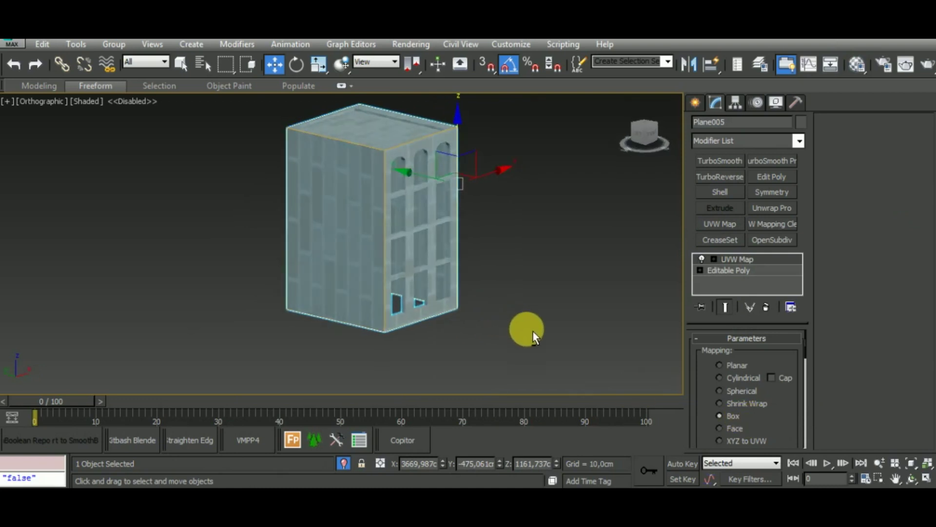
scroll(785, 351, "down", 5)
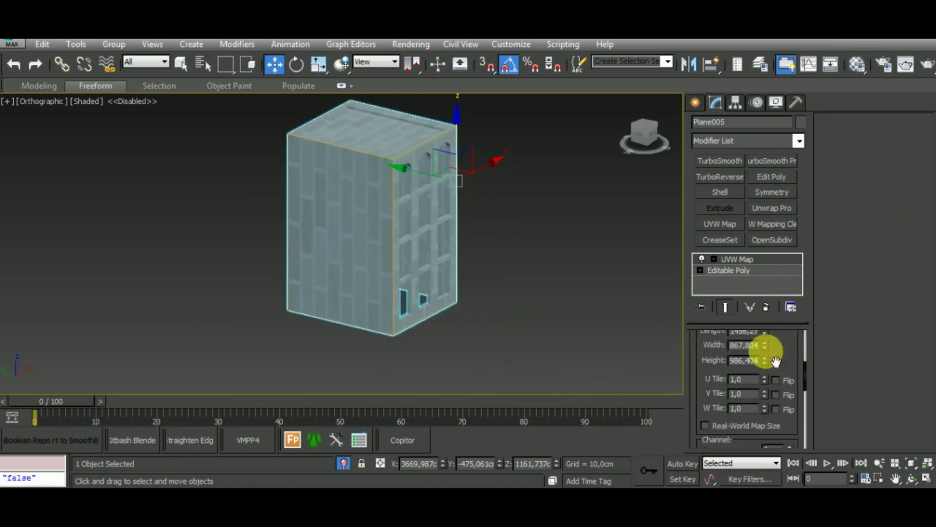
left_click_drag(764, 347, 773, 358)
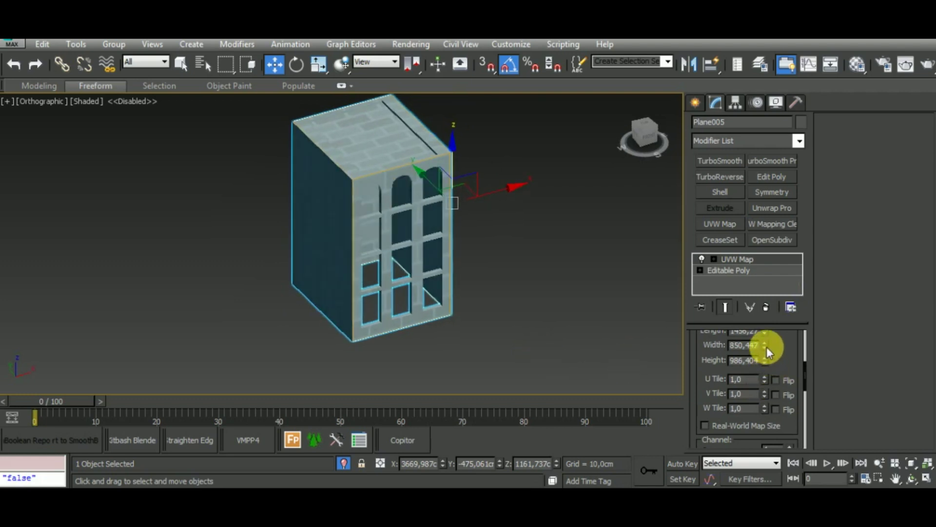
left_click_drag(765, 347, 782, 409)
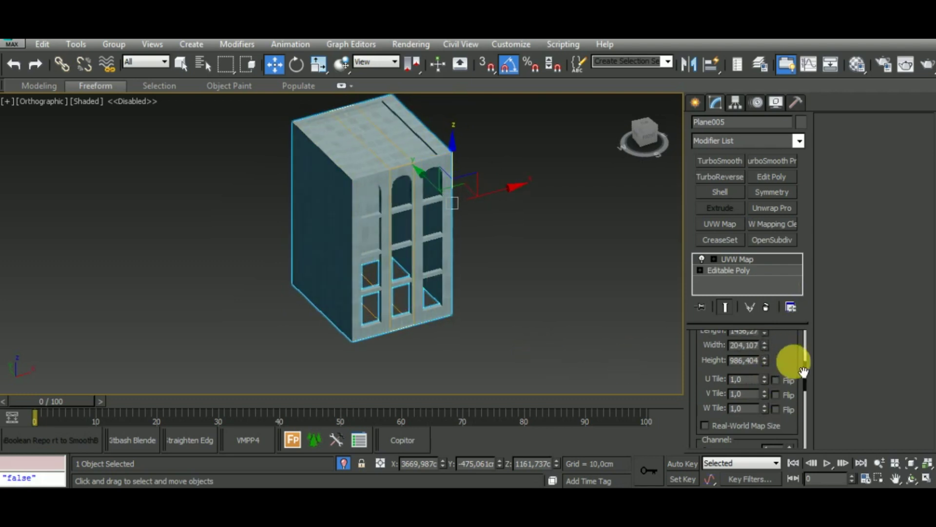
scroll(775, 371, "up", 2)
left_click_drag(765, 369, 779, 424)
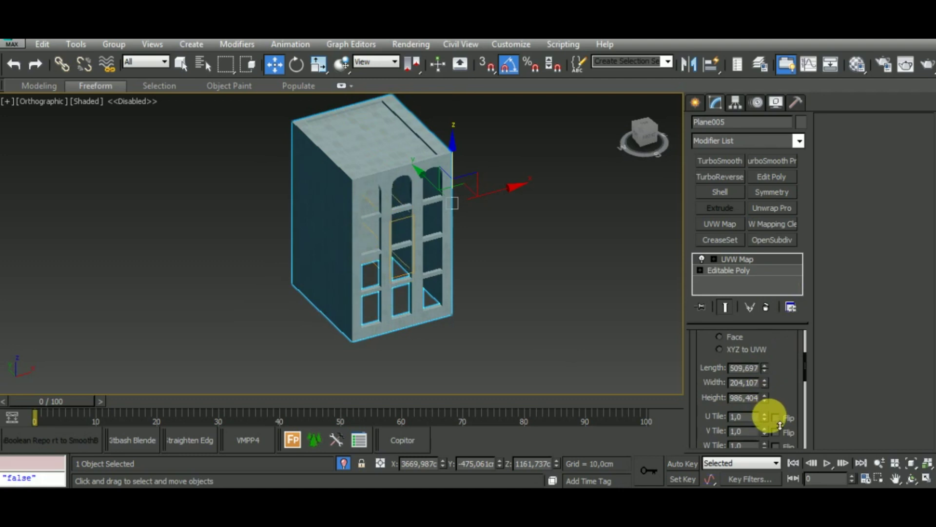
Step: Reduce the Box mapping length to 285,43 for smaller, even bricks
middle_click_drag(550, 335, 536, 288, "alt")
middle_click_drag(365, 168, 383, 178, "alt")
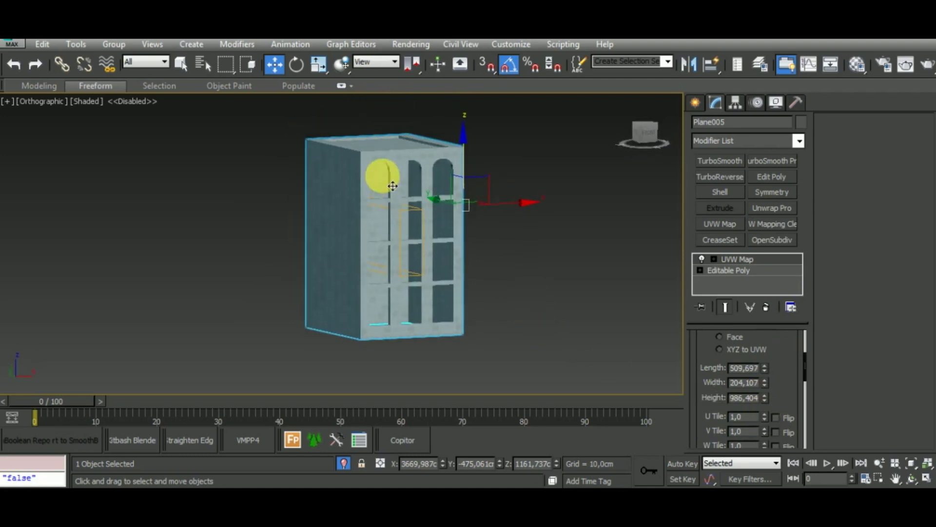
scroll(400, 179, "up", 4)
scroll(399, 179, "up", 3)
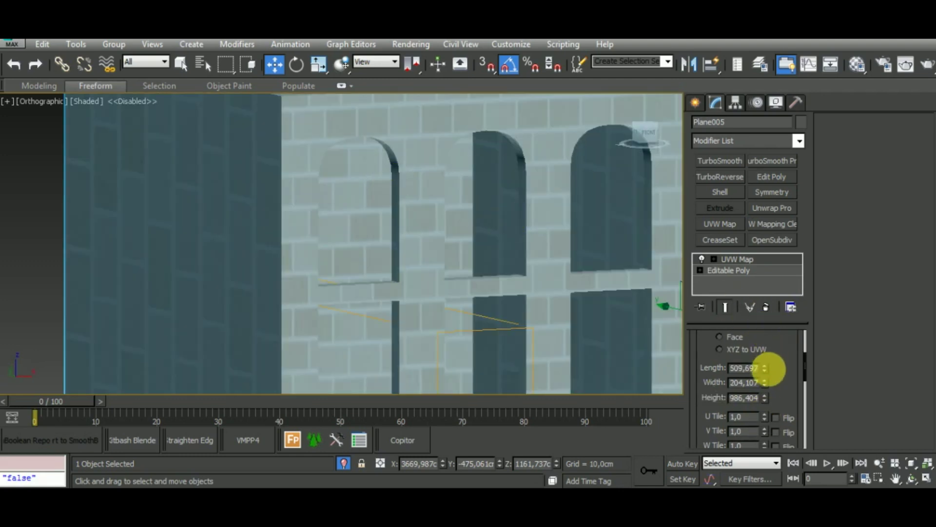
left_click_drag(765, 370, 780, 412)
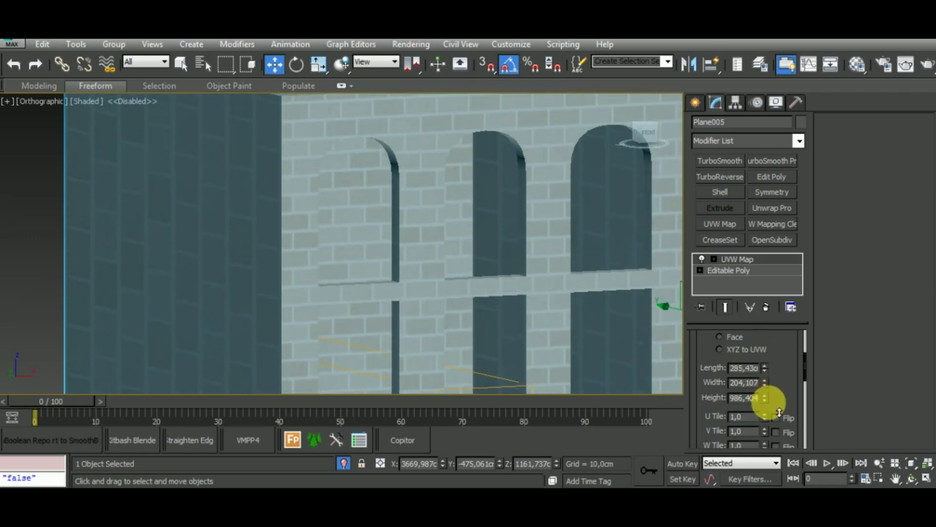
scroll(551, 270, "down", 2)
scroll(549, 263, "down", 5)
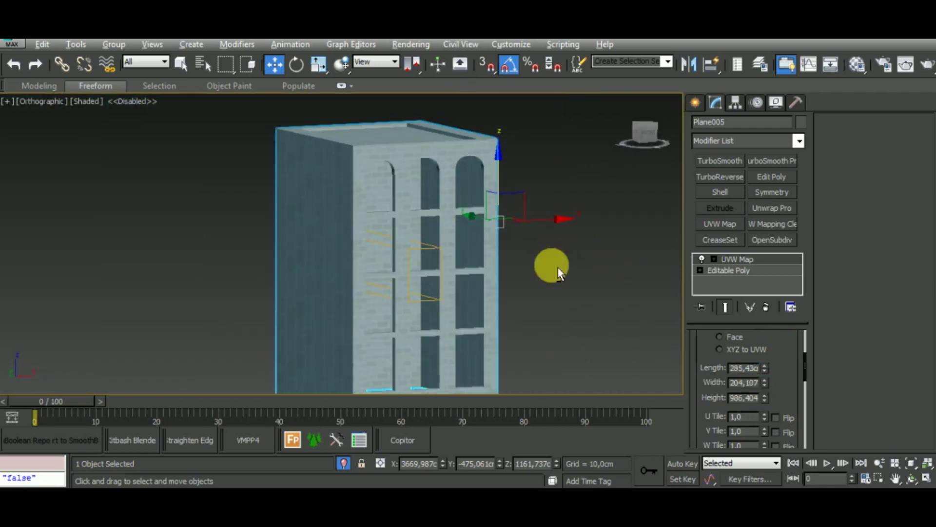
mouse_move(549, 263)
middle_mouse_down("alt")
mouse_move(518, 314)
mouse_move(414, 271)
mouse_move(509, 290)
mouse_move(718, 283)
mouse_move(531, 303)
mouse_move(551, 288)
middle_mouse_up("alt")
Step: Add an Edit Poly modifier and select the plain wall's horizontal polygon bands
left_click(784, 177)
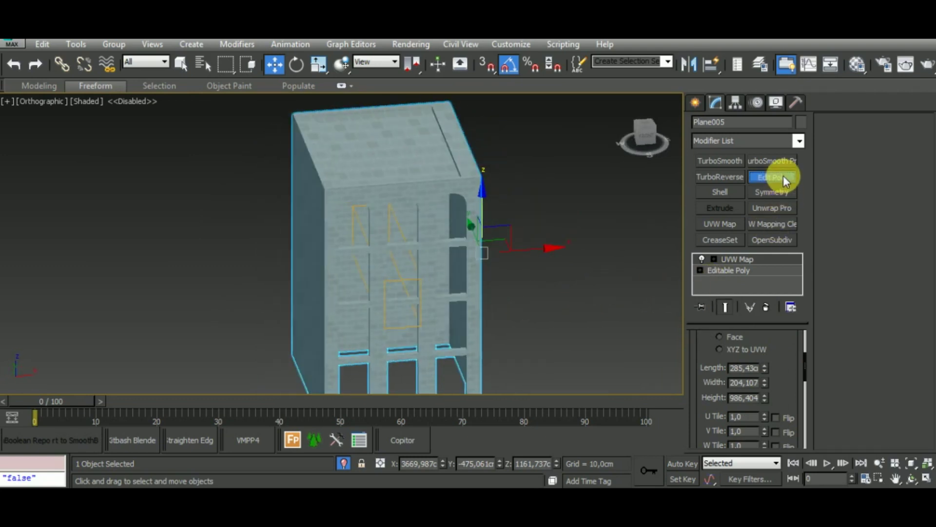
key("4")
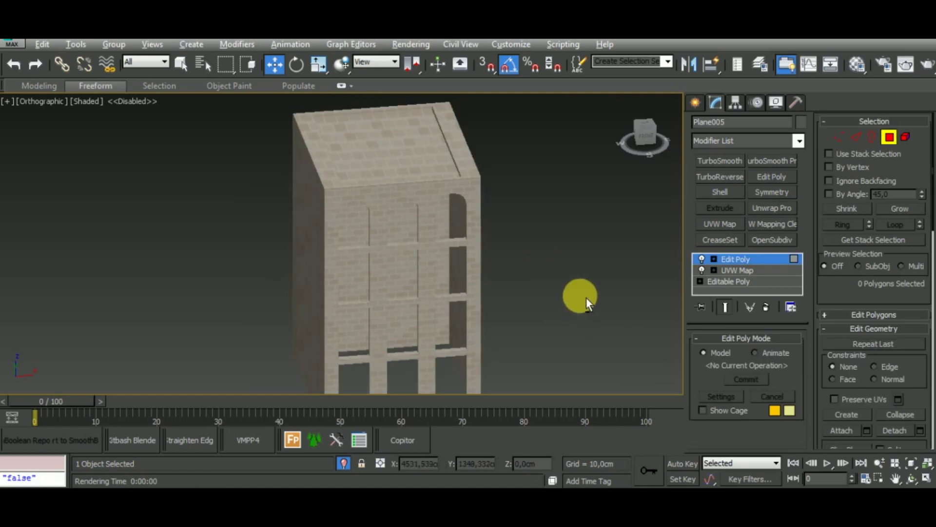
middle_click_drag(586, 298, 449, 292, "alt")
double_click(426, 279)
left_click_drag(427, 279, 440, 185, "shift")
left_click(445, 257)
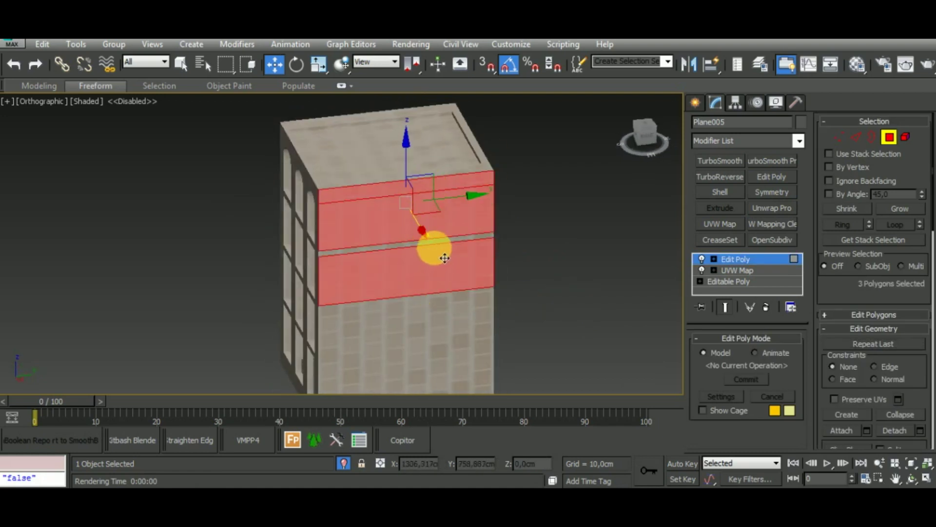
left_click_drag(453, 250, 441, 299)
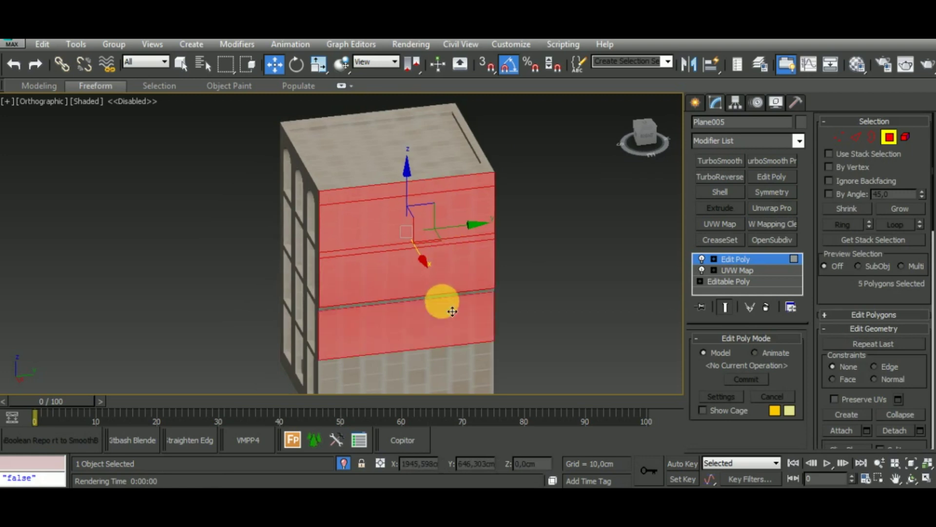
left_click(454, 305)
left_click(454, 333, "ctrl")
left_click(441, 375, "ctrl")
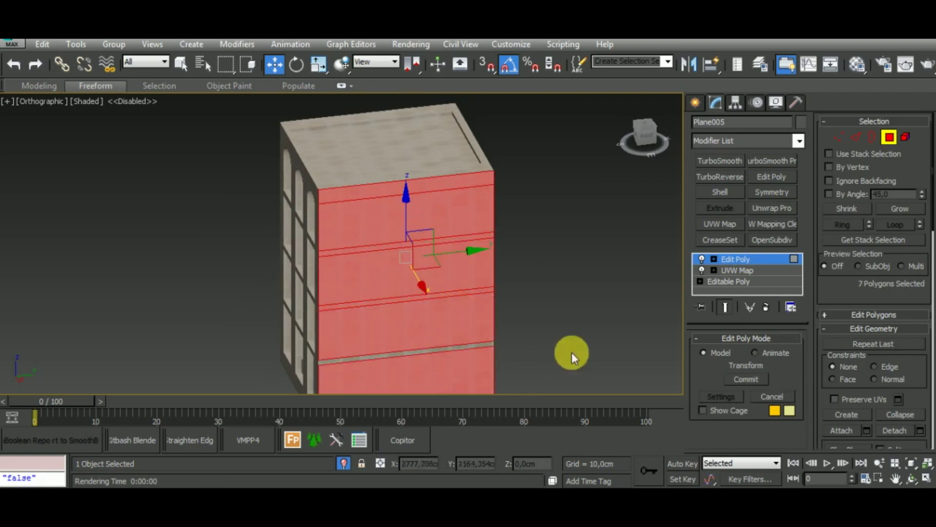
middle_click_drag(478, 333, 505, 265)
left_click(484, 266, "ctrl")
left_click(476, 297, "ctrl")
Step: Add the side wall's polygon strips to the selection and detach them as a separate object
mouse_move(476, 300)
middle_mouse_down("alt")
mouse_move(580, 323)
mouse_move(496, 284)
middle_mouse_up("alt")
left_click(377, 161, "ctrl")
left_click(369, 187, "ctrl")
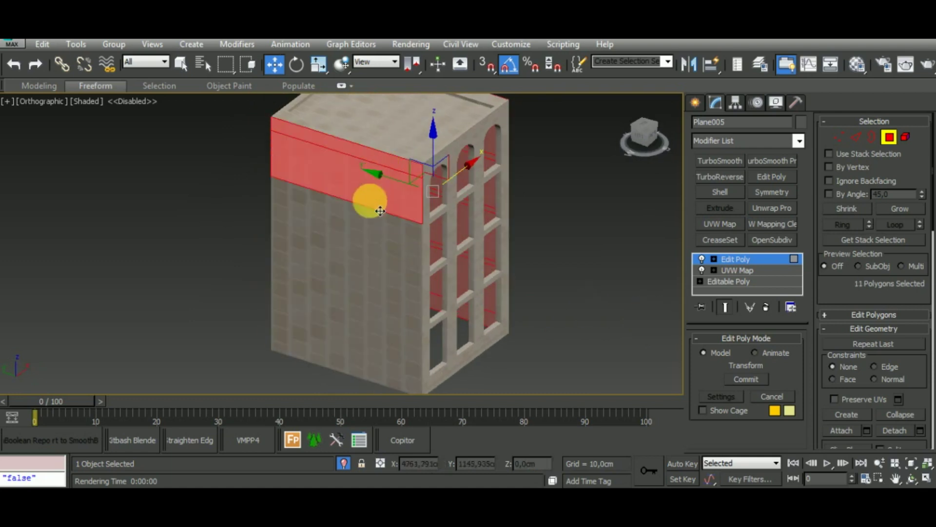
left_click(368, 208, "ctrl")
left_click(378, 246, "ctrl")
left_click(360, 294, "ctrl")
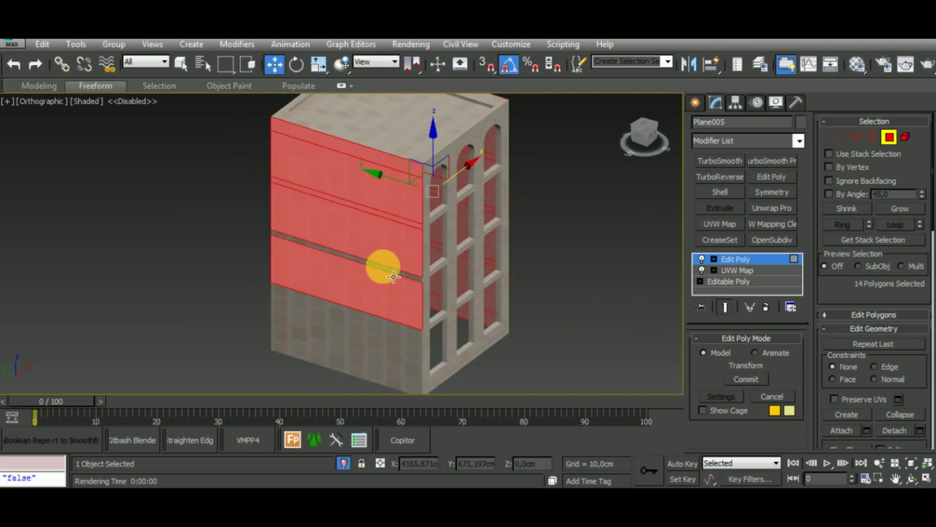
left_click(377, 324, "ctrl")
left_click(381, 340, "ctrl")
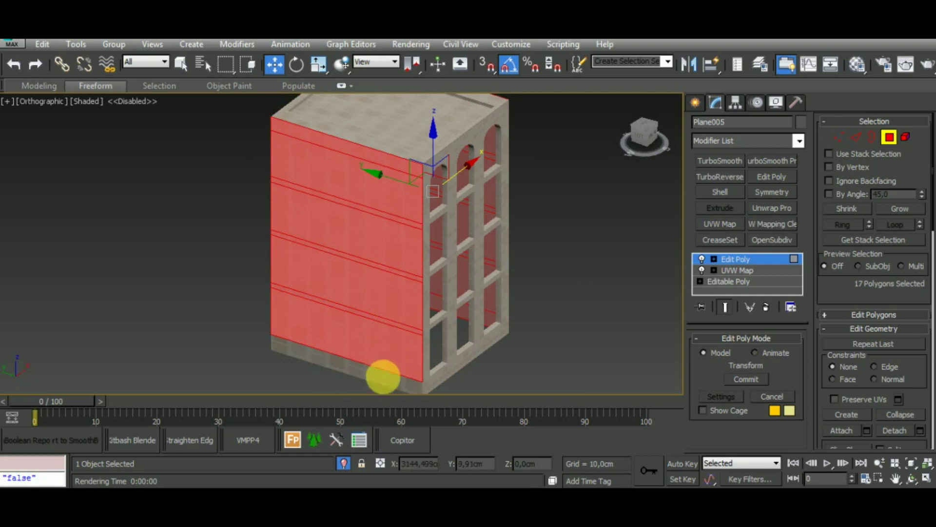
left_click(382, 375, "ctrl")
middle_click_drag(443, 359, 436, 340)
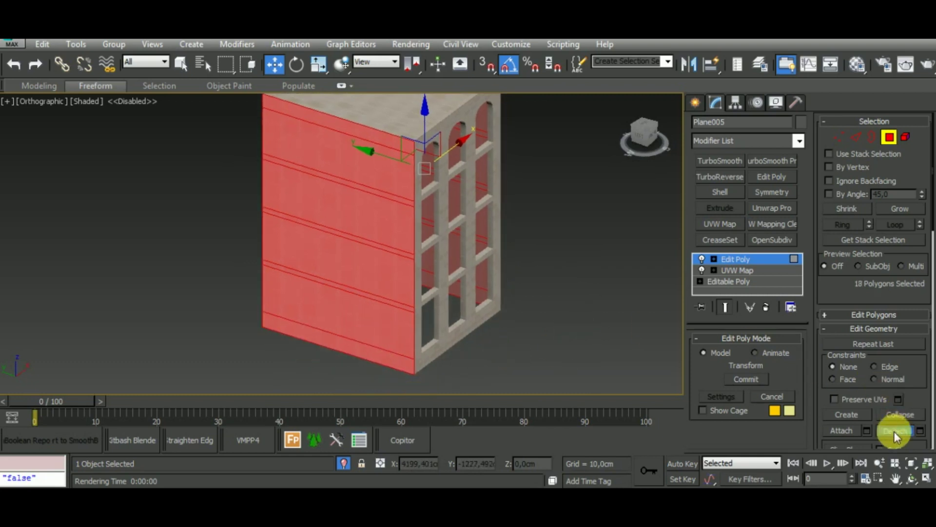
left_click(889, 137)
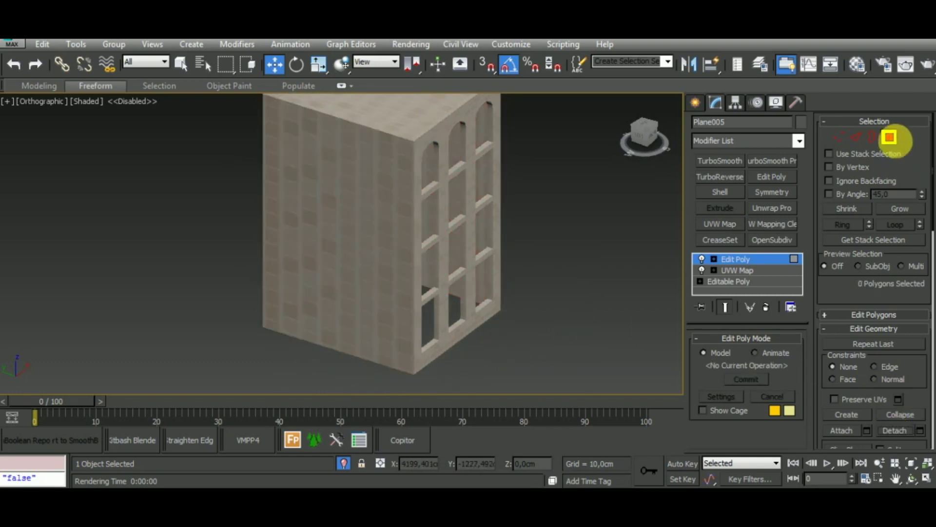
Step: Copy the building's UVW Map modifier and paste it onto the detached wall object
right_click(749, 270)
left_click(775, 272)
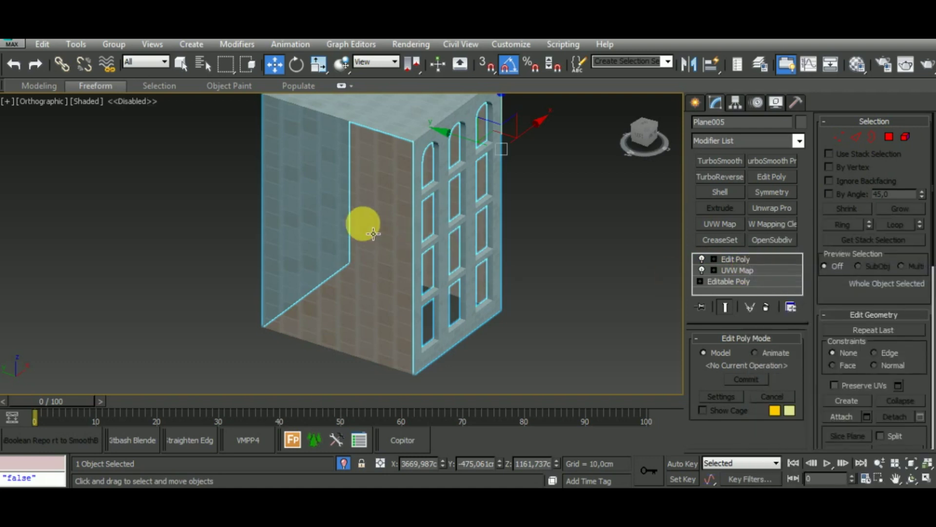
left_click(373, 233)
right_click(760, 269)
left_click(774, 271)
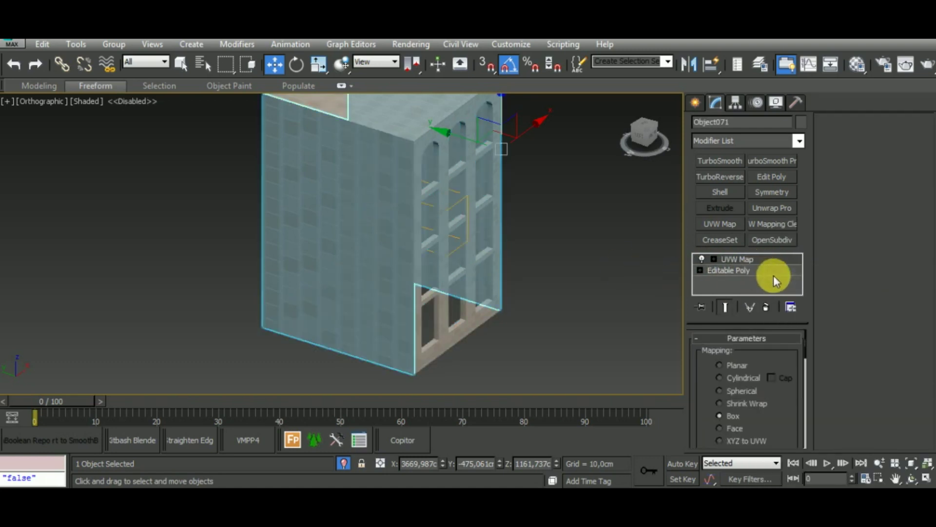
left_click_drag(784, 433, 804, 337)
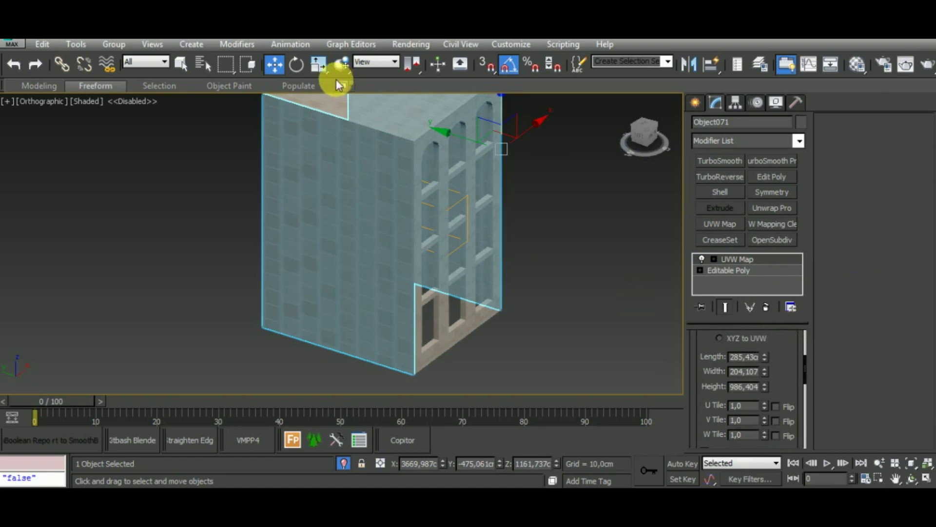
Step: Rotate the UVW Map gizmo back to 0 on X
left_click(301, 61)
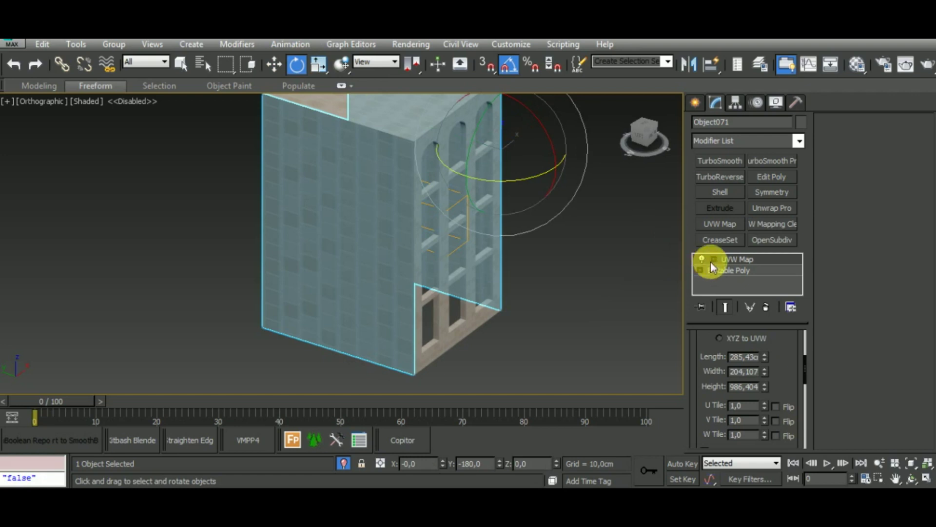
left_click(744, 271)
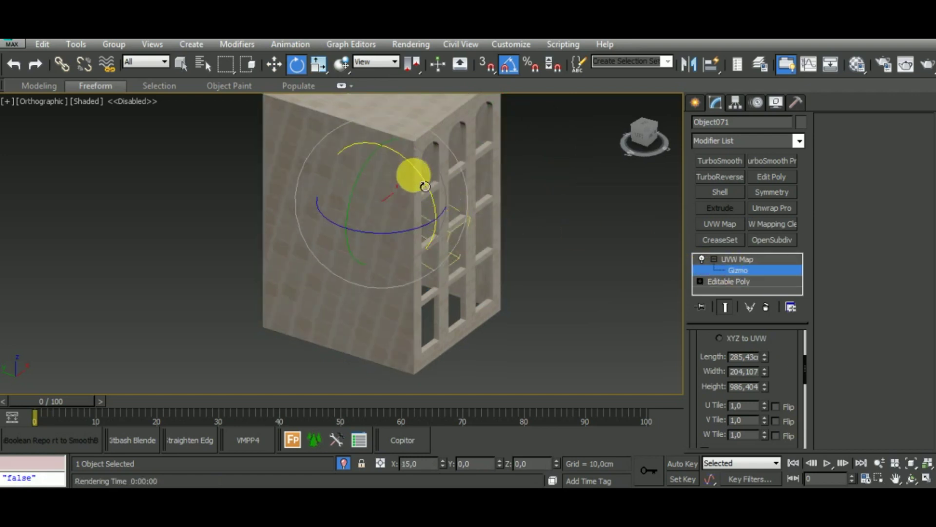
left_click_drag(447, 227, 449, 216)
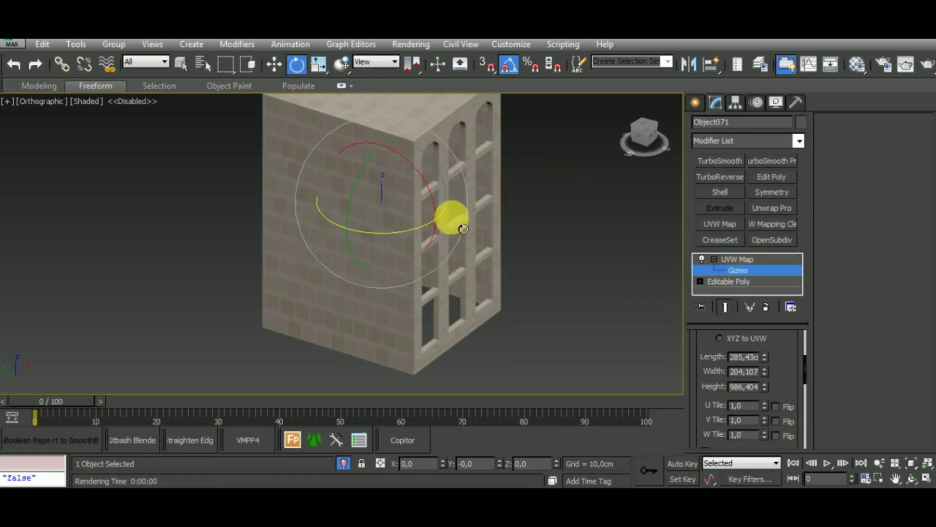
left_click(768, 267)
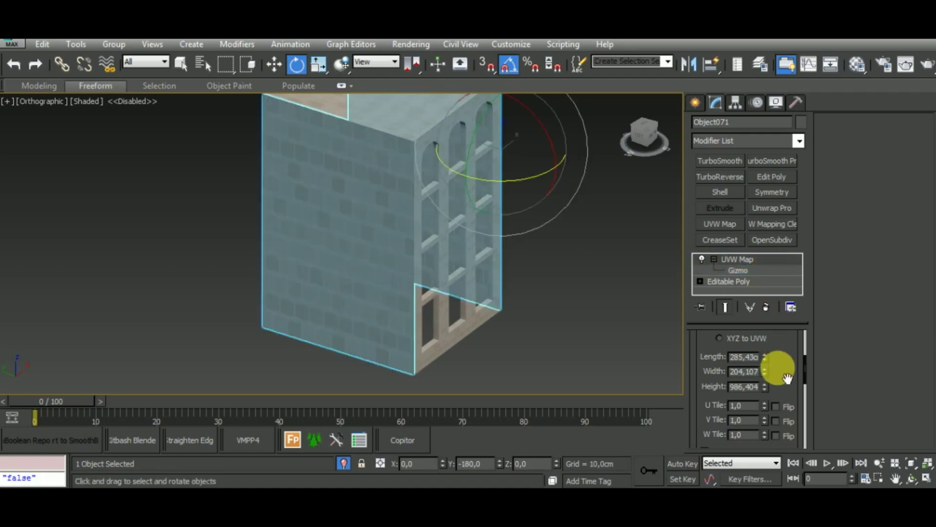
Step: Set the Box mapping length to 411,02 and add an Edit Poly modifier on top
mouse_move(788, 378)
left_mouse_down()
mouse_move(780, 433)
mouse_move(780, 351)
left_mouse_up()
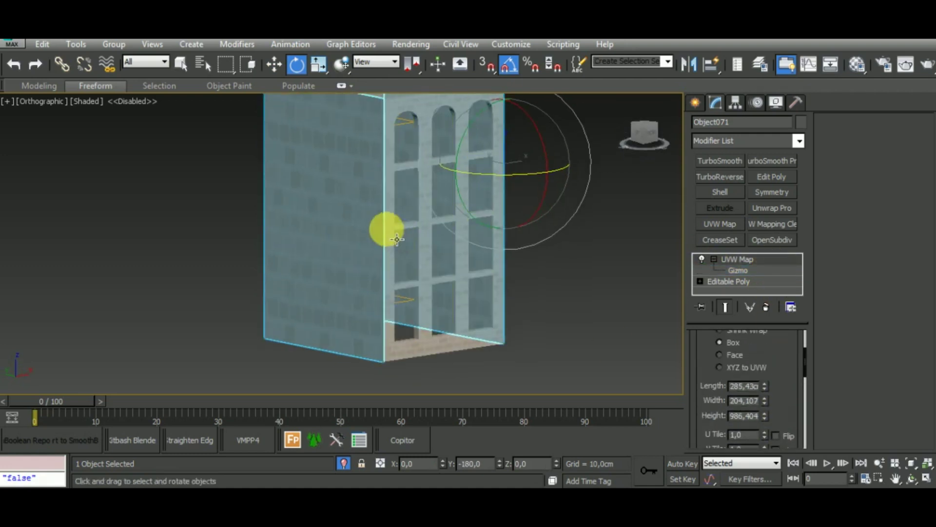
scroll(386, 229, "up", 8)
mouse_move(764, 387)
left_mouse_down()
mouse_move(770, 429)
mouse_move(768, 370)
mouse_move(777, 477)
left_mouse_up()
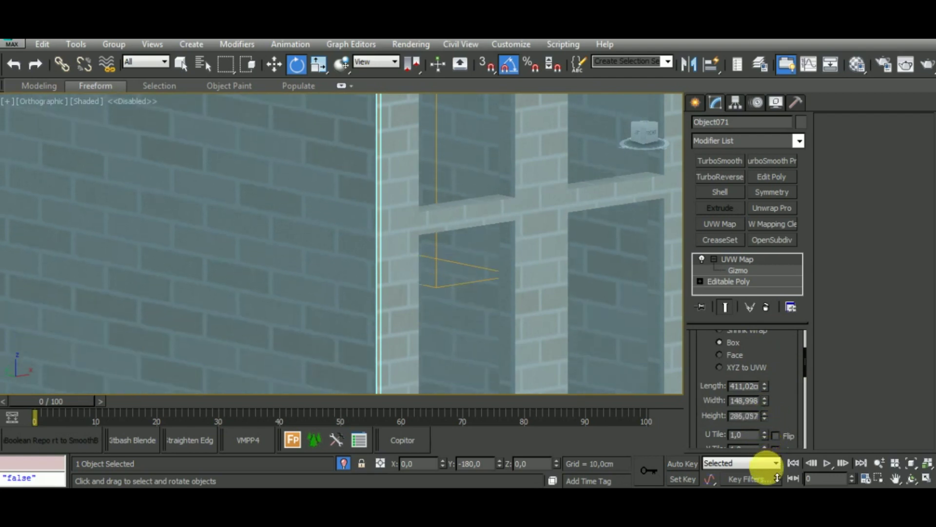
scroll(340, 236, "down", 2)
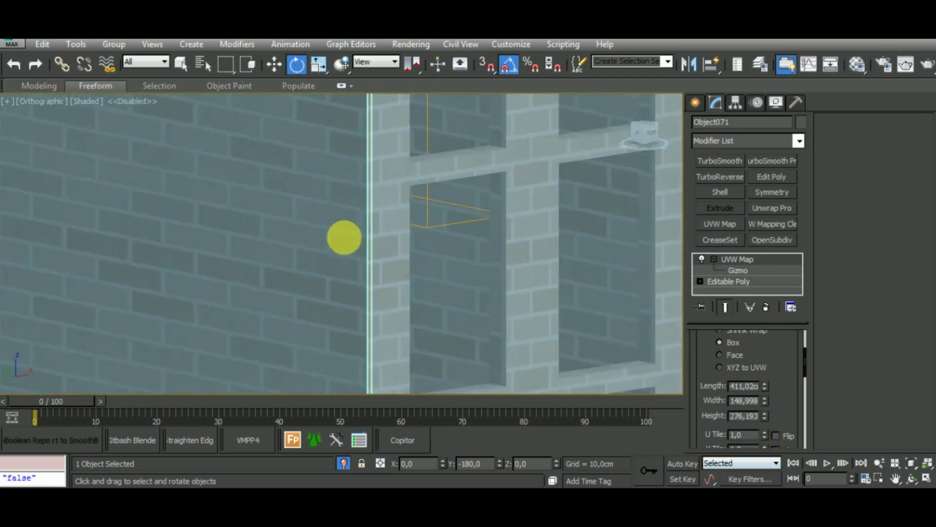
scroll(355, 236, "down", 4)
scroll(472, 277, "down", 3)
middle_click_drag(523, 320, 525, 354, "alt")
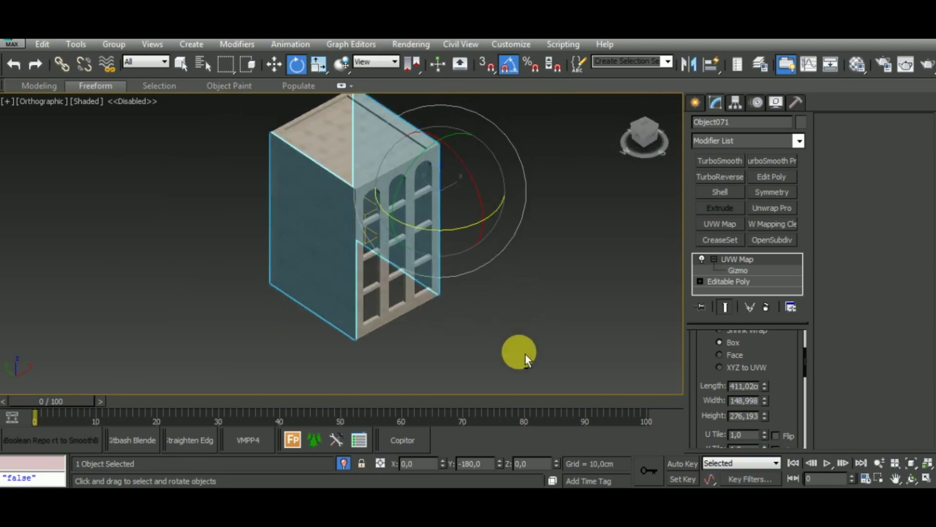
scroll(381, 205, "up", 3)
scroll(361, 185, "up", 3)
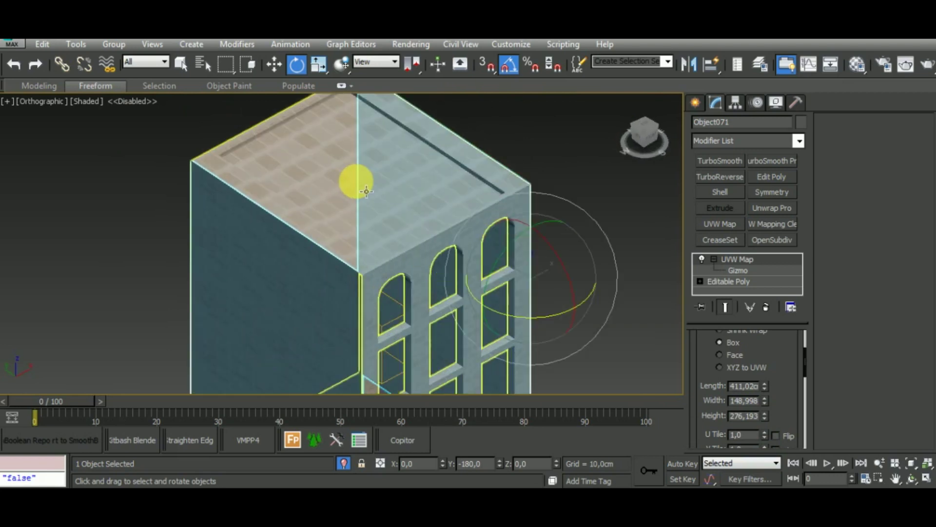
scroll(365, 190, "down", 3)
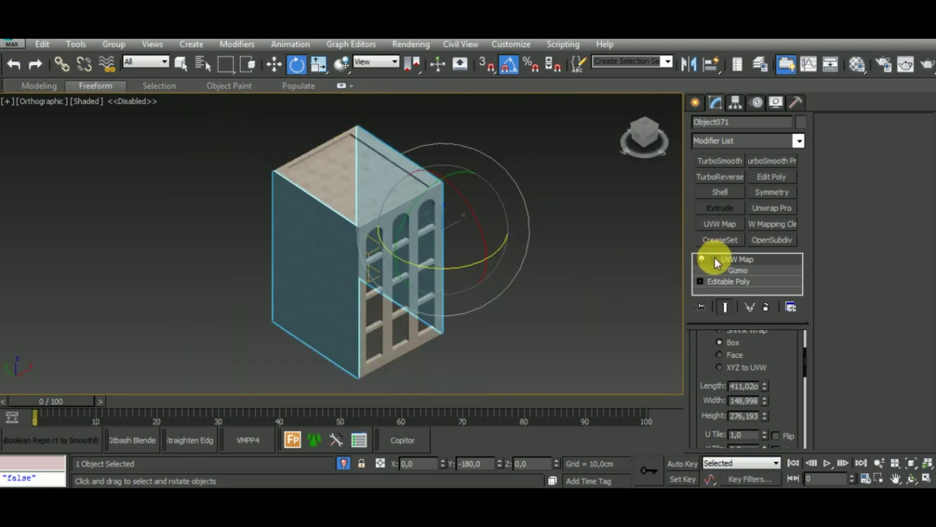
left_click(773, 178)
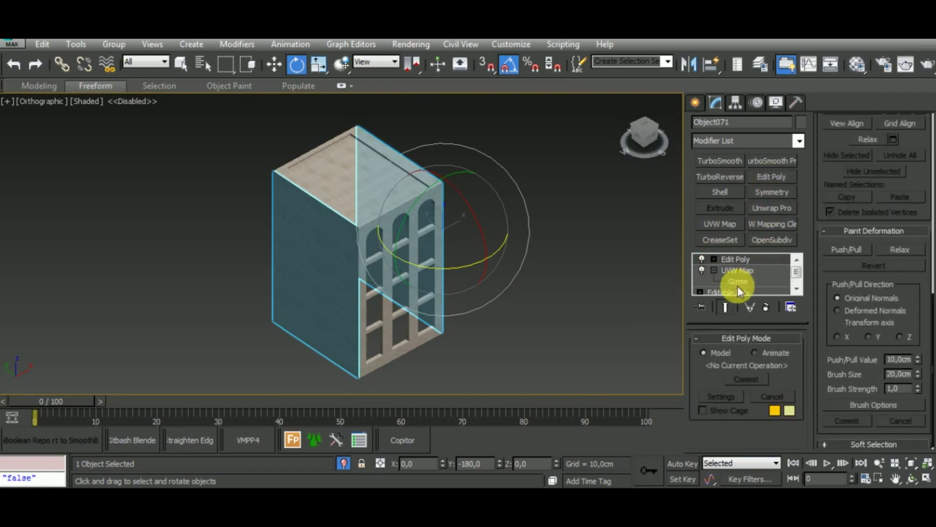
Step: Try selecting the shell's top polygon, then return to object level and orbit the building
key("4")
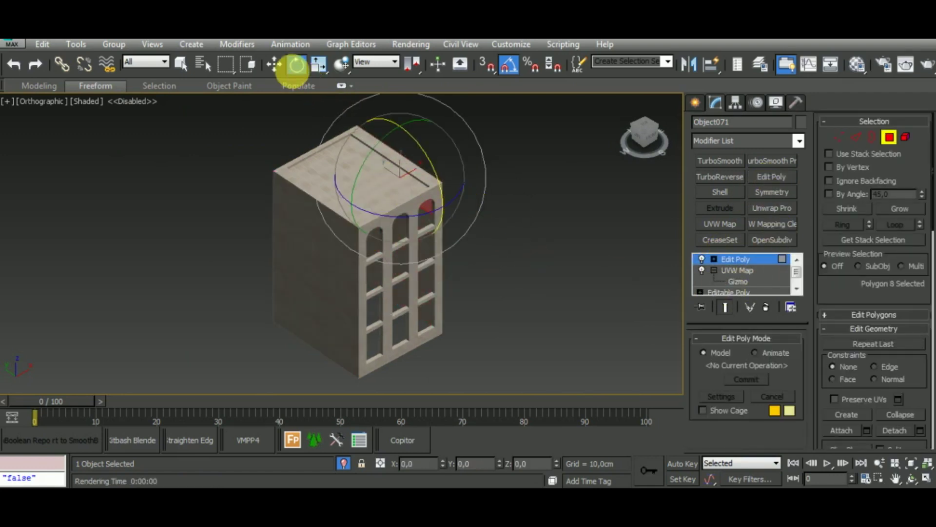
left_click(275, 63)
left_click(342, 136, "ctrl")
middle_click_drag(508, 244, 425, 295, "alt")
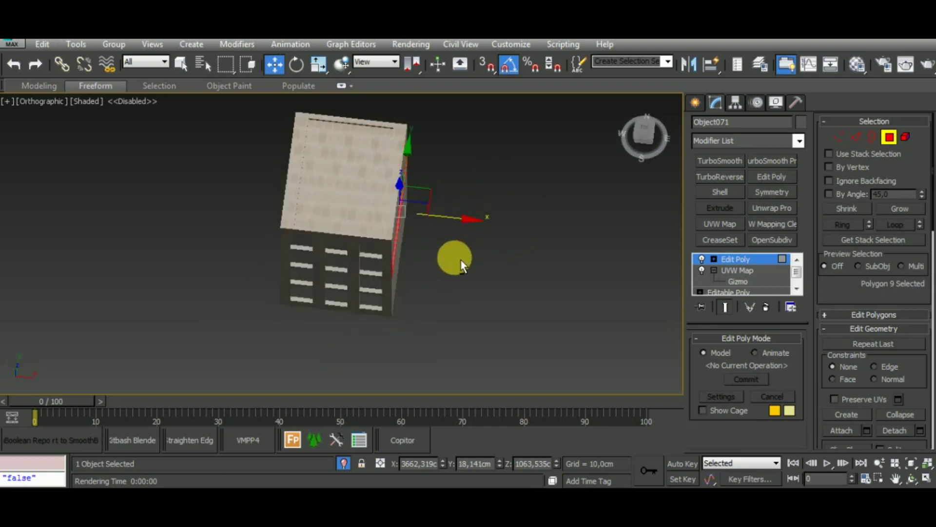
left_click(740, 257)
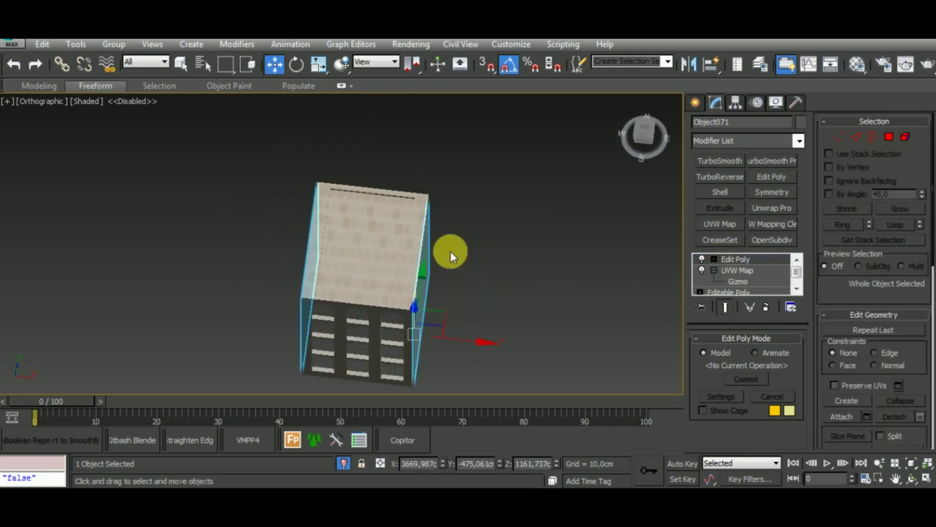
mouse_move(572, 265)
middle_mouse_down("alt")
mouse_move(508, 156)
mouse_move(569, 192)
mouse_move(771, 167)
mouse_move(606, 209)
mouse_move(724, 174)
mouse_move(603, 201)
middle_mouse_up("alt")
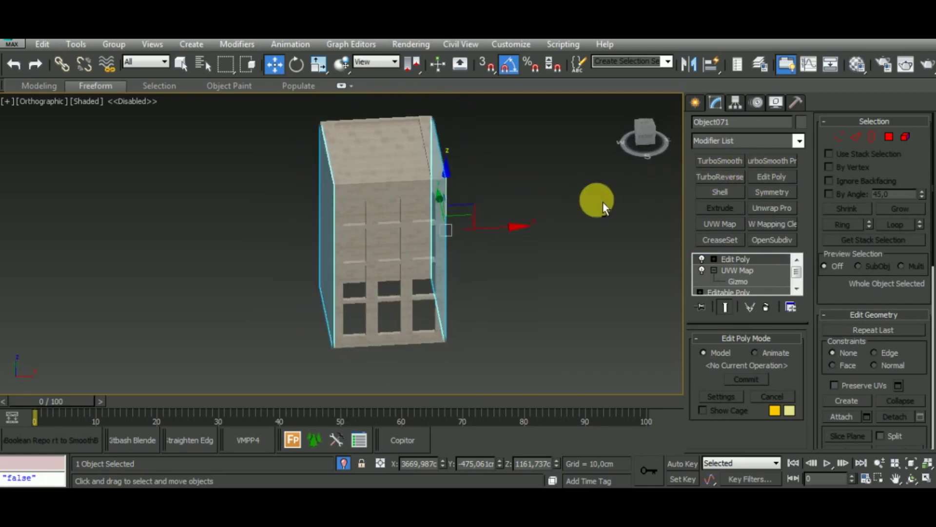
Step: Cancel an accidental attach, frame the street scene, and return to Polygon mode near the roof
left_click(842, 416)
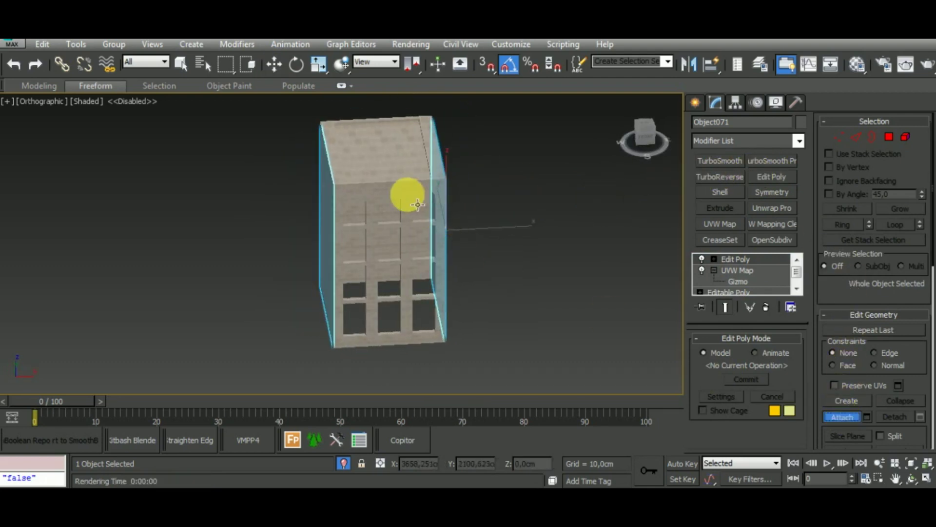
key("alt+q")
mouse_move(482, 220)
middle_mouse_down()
mouse_move(435, 241)
mouse_move(426, 167)
middle_mouse_up()
scroll(427, 166, "down", 3)
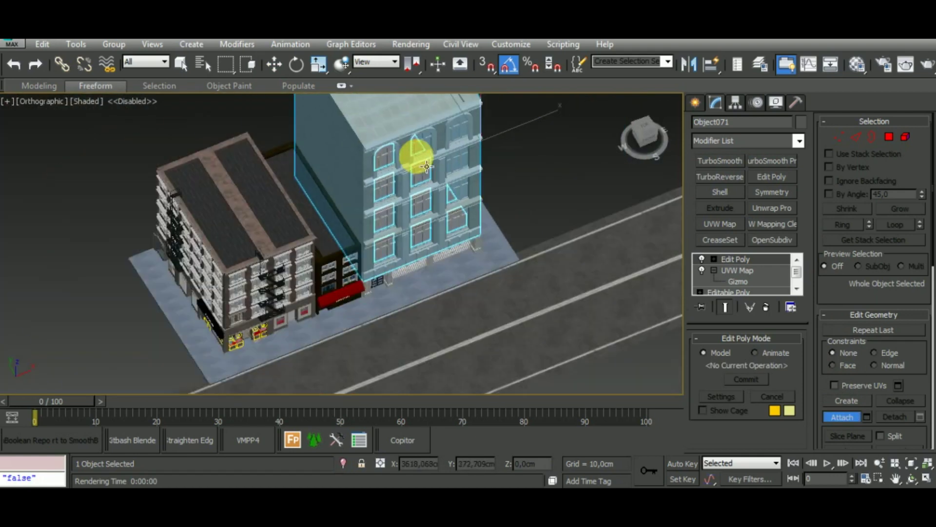
middle_click_drag(506, 190, 488, 191, "alt")
left_click(889, 136)
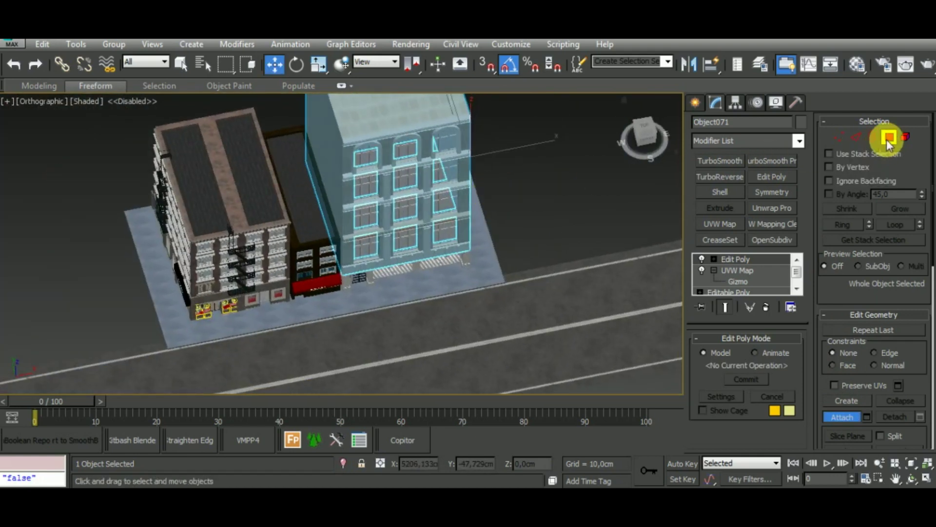
middle_click_drag(593, 232, 562, 305)
Step: Select the roof strips one by one with edged faces shown, zoomed in on the roof
left_click(382, 156)
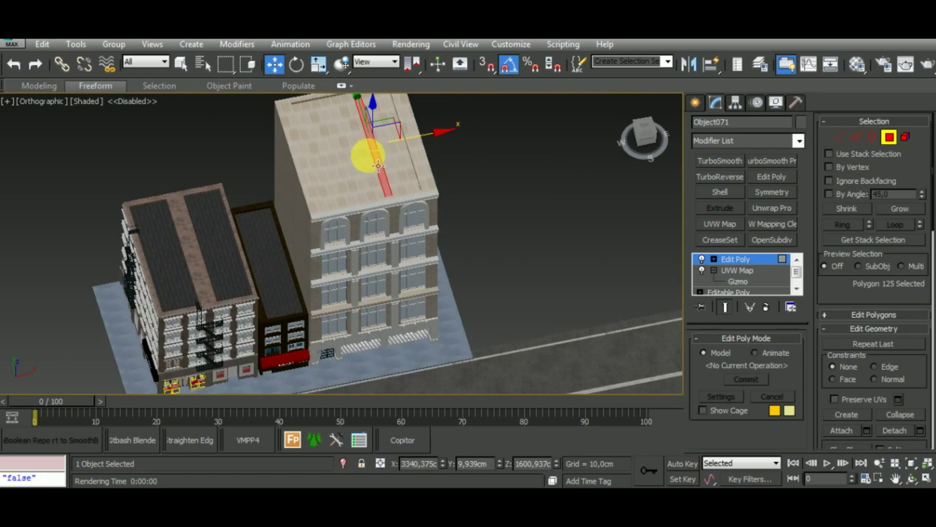
key("F4")
middle_click_drag(464, 168, 476, 236)
scroll(400, 165, "up", 5)
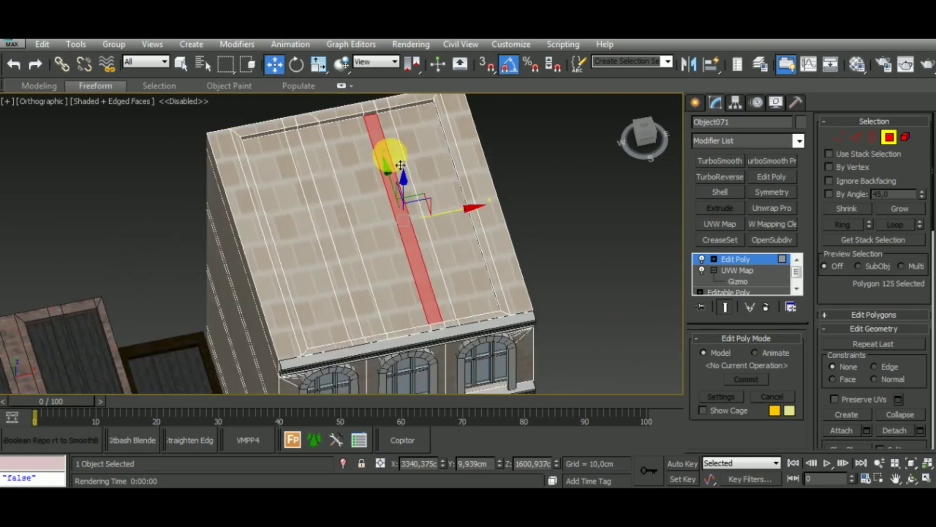
left_click(407, 156, "ctrl")
left_click(355, 161, "ctrl")
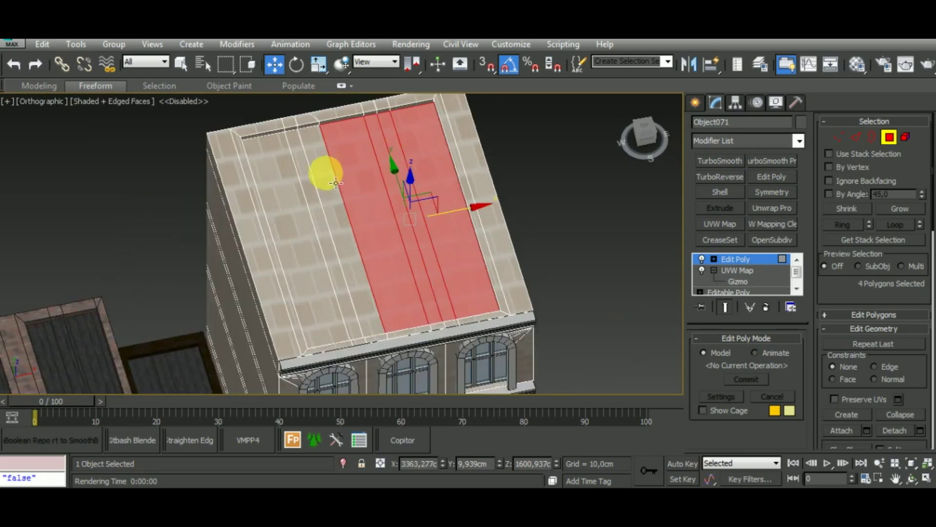
left_click(317, 189, "ctrl")
left_click(289, 184, "ctrl")
Step: Check the seven-polygon roof selection from a three-quarter view and detach it as a new object
mouse_move(320, 192)
middle_mouse_down("alt")
mouse_move(265, 152)
mouse_move(323, 182)
mouse_move(548, 234)
middle_mouse_up("alt")
scroll(349, 163, "up", 2)
scroll(349, 163, "up", 2)
scroll(349, 163, "down", 4)
scroll(360, 169, "down", 2)
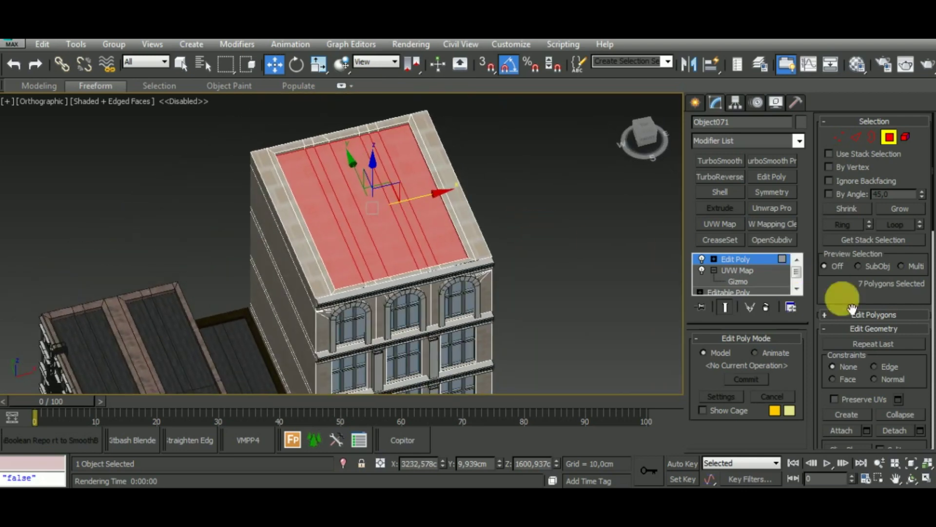
left_click(904, 433)
left_click(842, 368)
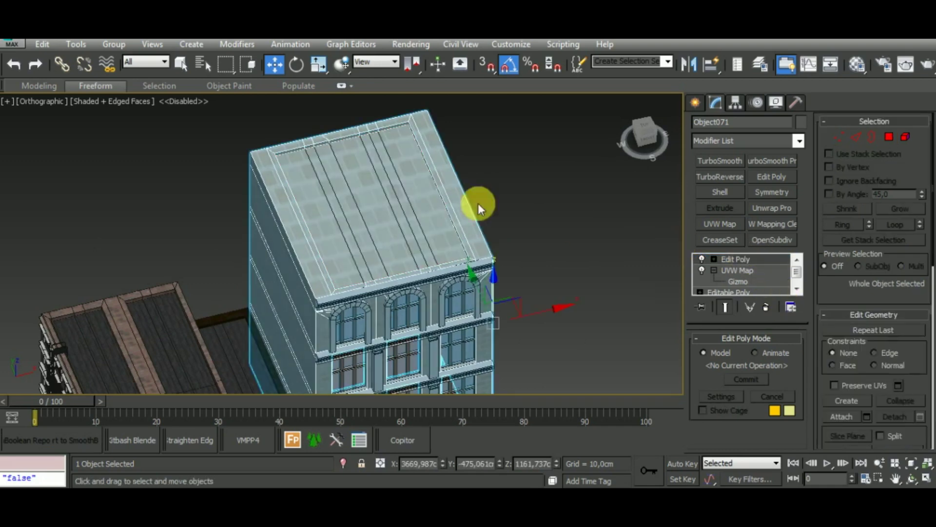
Step: Paste the copied UVW Map box modifier onto the roof and reduce its width to 165,327
left_click(404, 192)
right_click(754, 265)
left_click(755, 266)
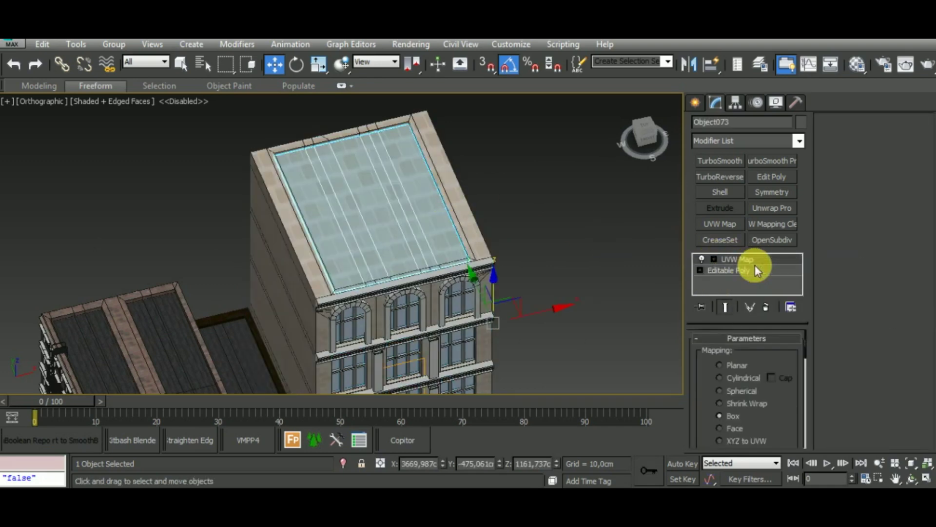
left_click_drag(772, 412, 789, 309)
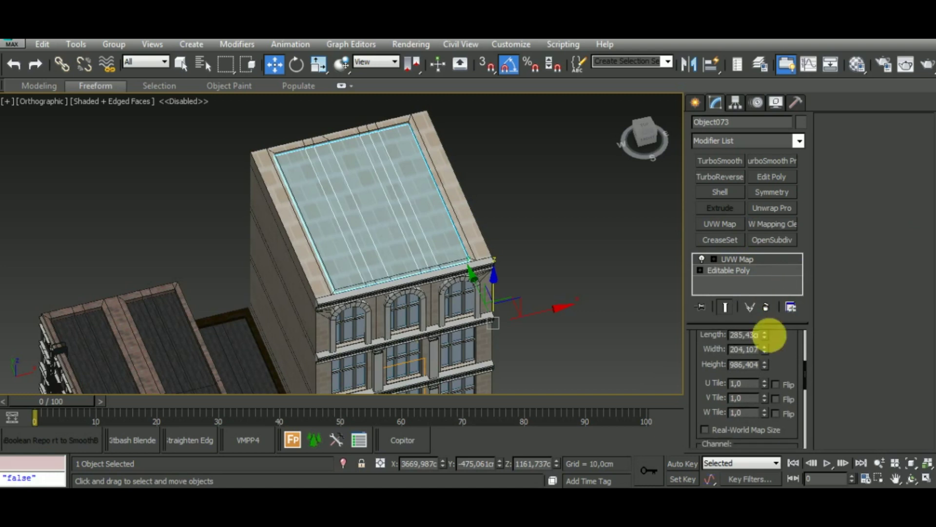
left_click_drag(766, 350, 778, 378)
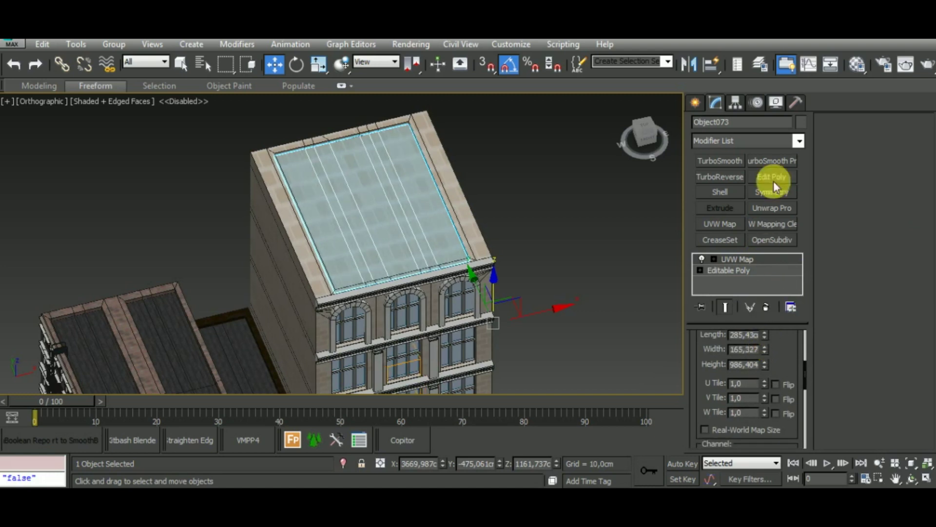
Step: Assign the roof tar material to the detached roof from the Material Editor
left_click(856, 64)
left_click(619, 217)
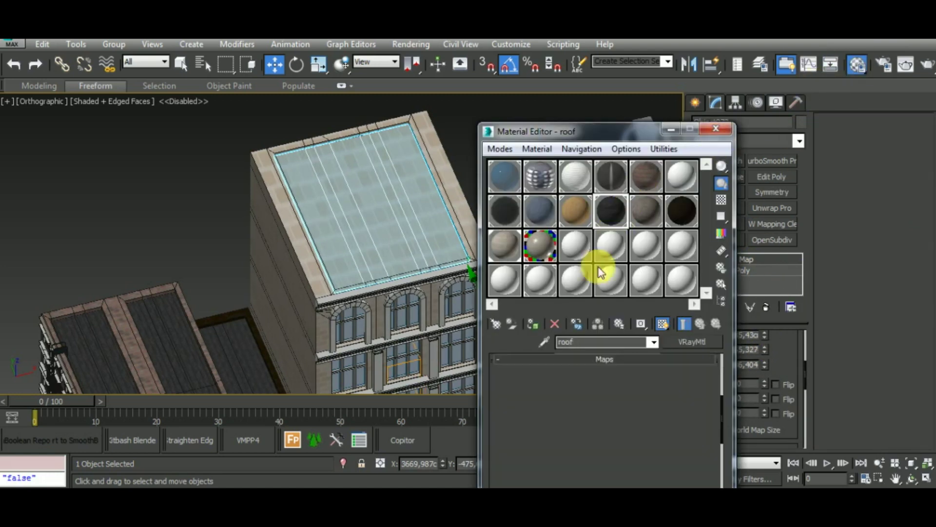
left_click(533, 323)
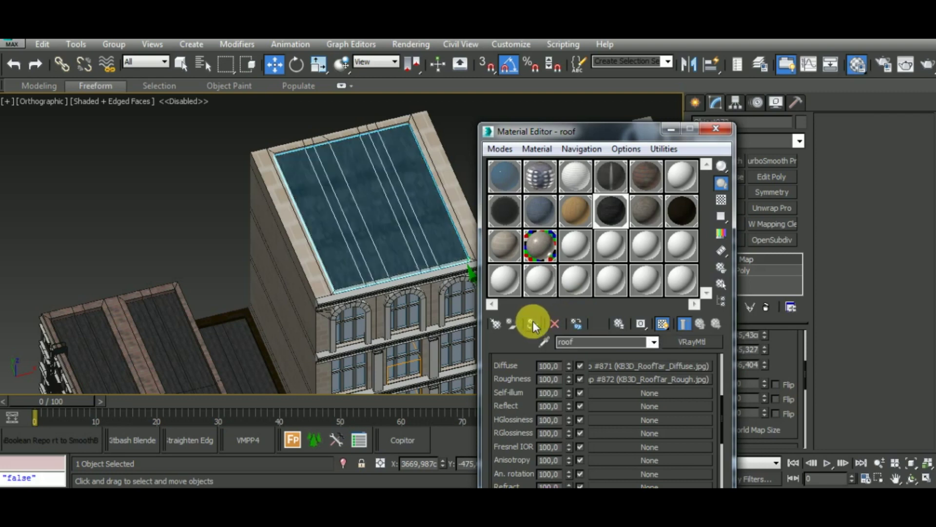
left_click(669, 130)
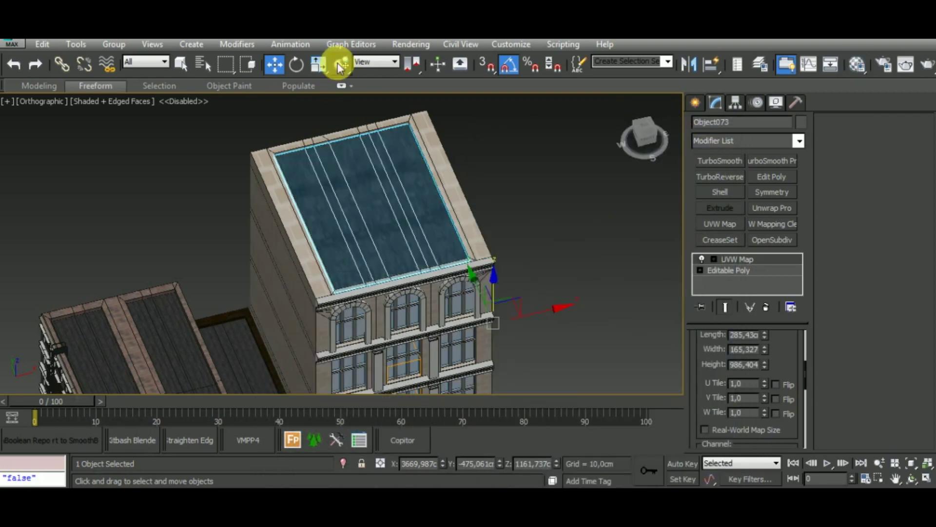
Step: Rotate the roof's UVW Map gizmo 95 degrees around Z
left_click(722, 267)
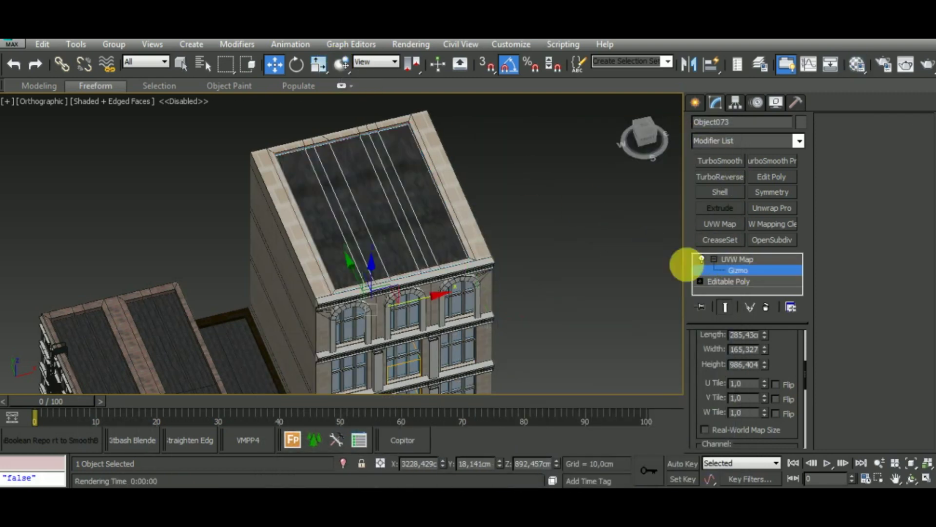
mouse_move(612, 247)
middle_mouse_down("alt")
mouse_move(533, 267)
mouse_move(463, 205)
middle_mouse_up("alt")
left_click(296, 64)
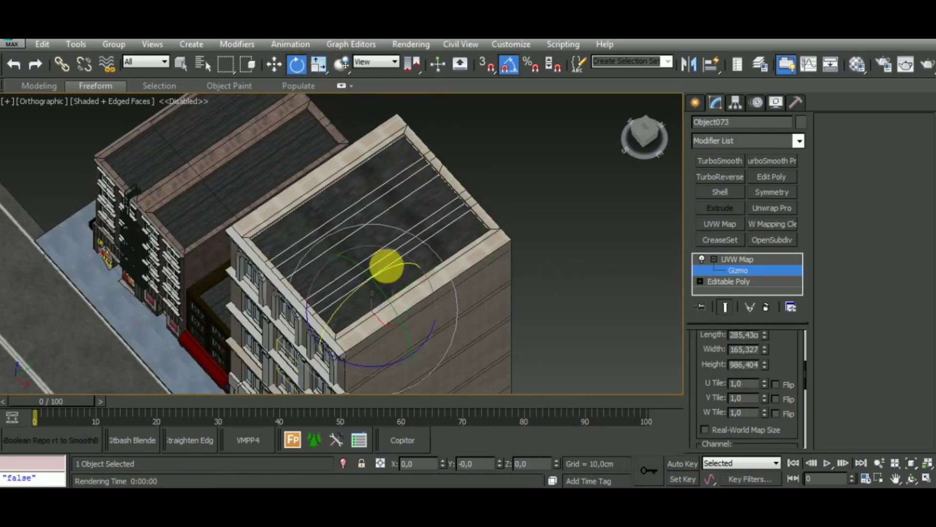
mouse_move(365, 374)
left_mouse_down()
mouse_move(403, 361)
mouse_move(433, 368)
left_mouse_up()
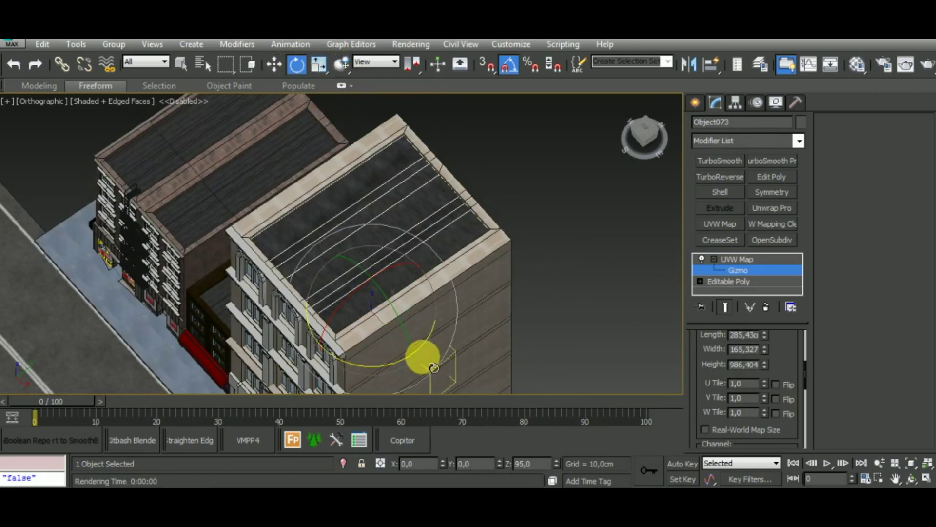
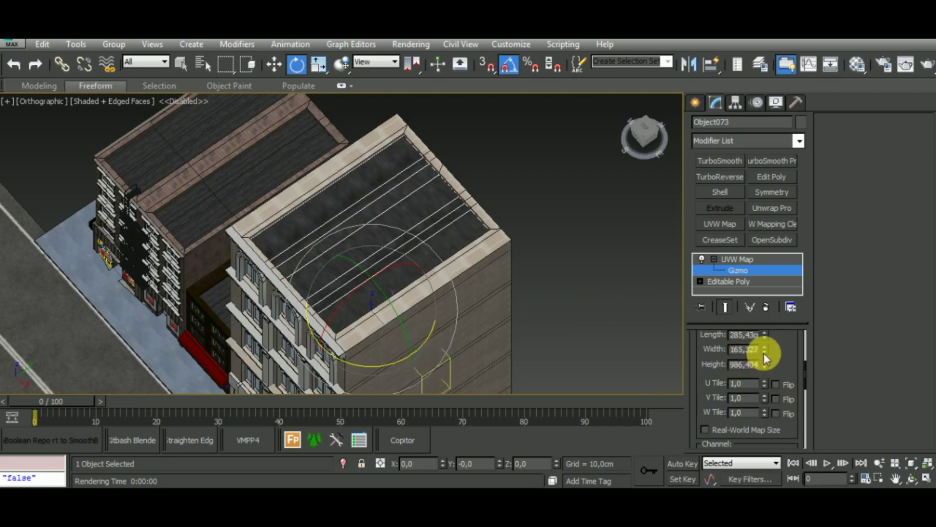
Step: Resize the roof's UVW Map gizmo to Length 270,988, Width 320,734 and Height 118,369
mouse_move(764, 355)
left_mouse_down()
mouse_move(776, 393)
mouse_move(781, 294)
left_mouse_up()
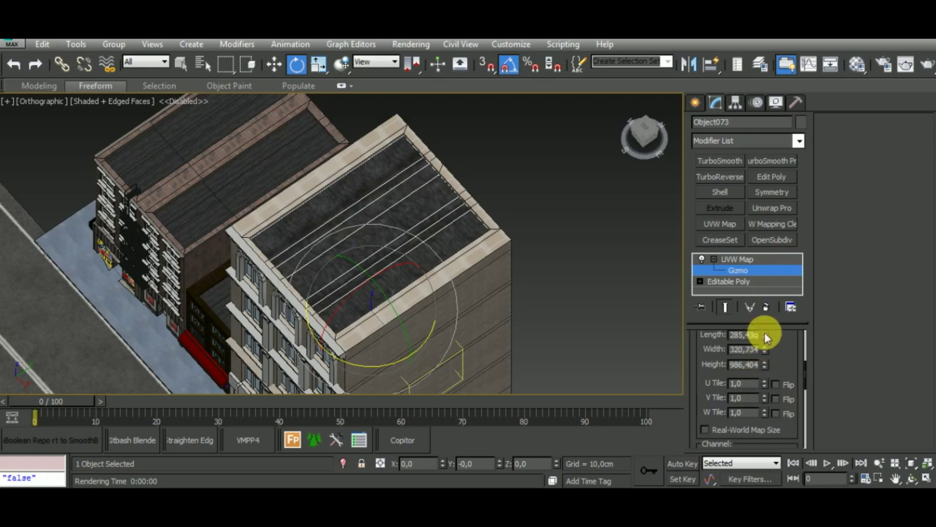
mouse_move(765, 335)
left_mouse_down()
mouse_move(777, 377)
mouse_move(773, 438)
left_mouse_up()
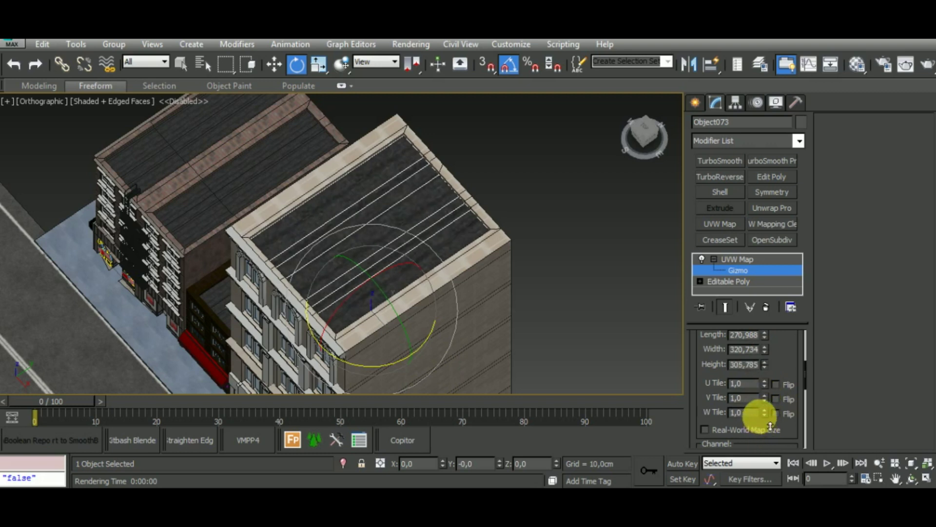
left_click_drag(771, 429, 771, 435)
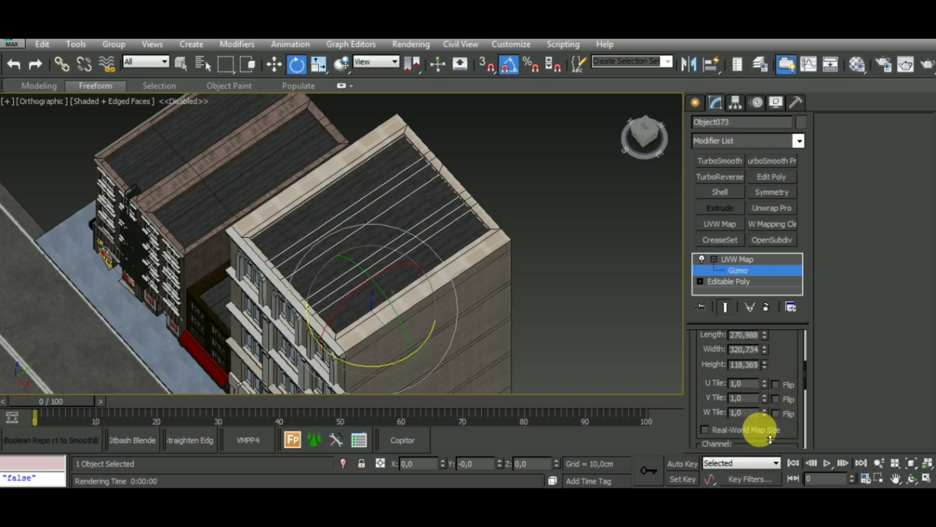
middle_click_drag(569, 317, 669, 249)
left_click(757, 262)
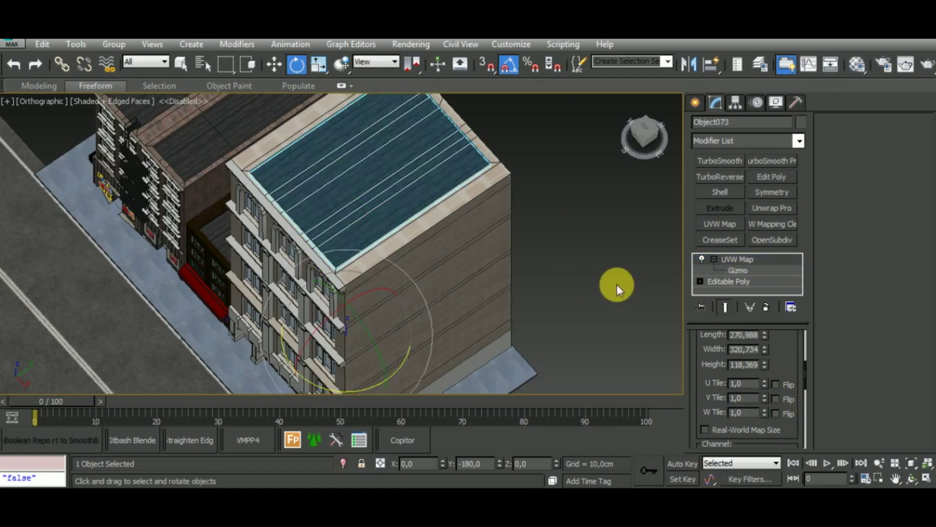
Step: Frame the street front from a lower angle and select the pillars beside the entrance
left_click(269, 64)
scroll(526, 236, "down", 3)
middle_click_drag(527, 236, 521, 180)
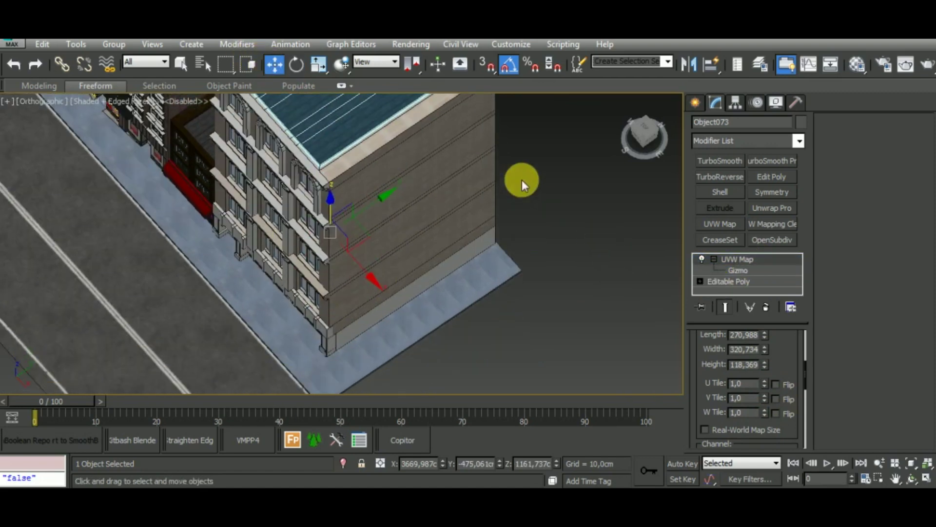
scroll(522, 180, "down", 3)
mouse_move(546, 269)
middle_mouse_down("alt")
mouse_move(578, 230)
mouse_move(553, 281)
mouse_move(455, 266)
middle_mouse_up("alt")
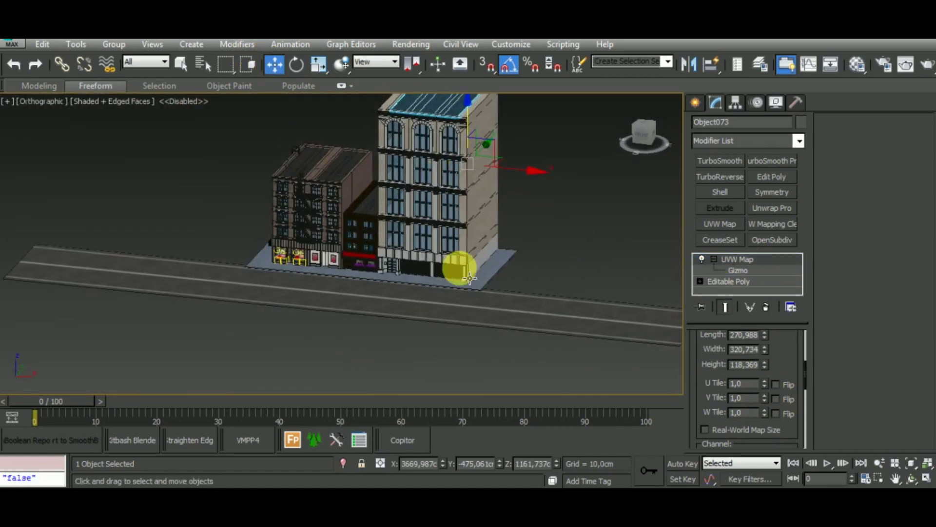
scroll(446, 271, "up", 4)
scroll(453, 286, "up", 3)
scroll(444, 278, "up", 3)
scroll(439, 274, "down", 3)
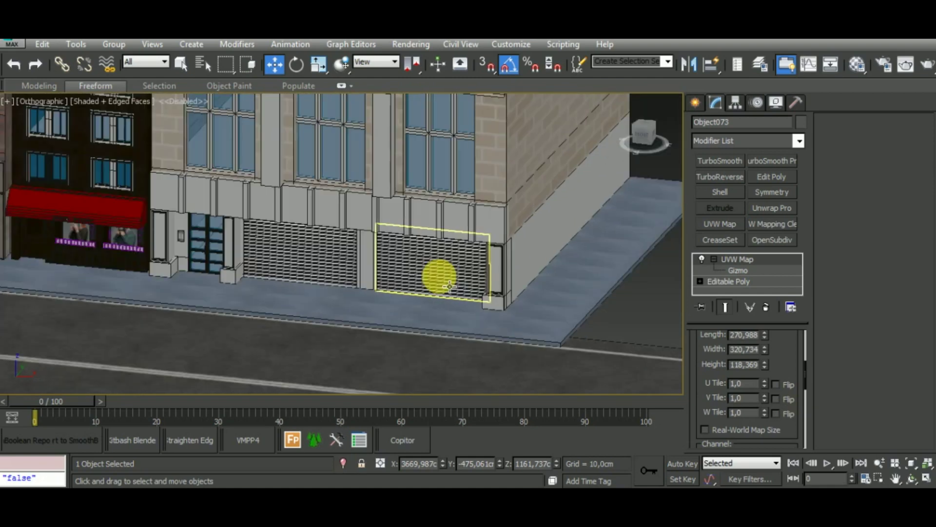
left_click(513, 291)
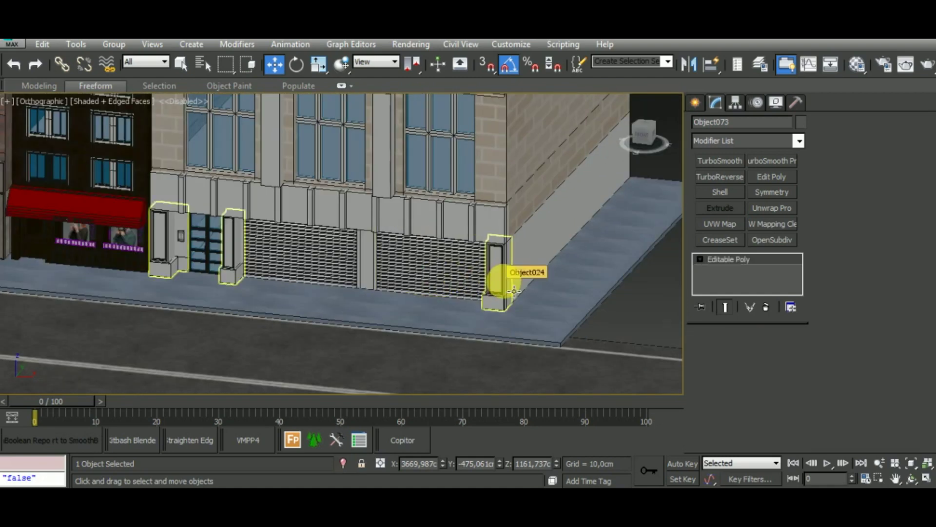
middle_click_drag(561, 287, 539, 329)
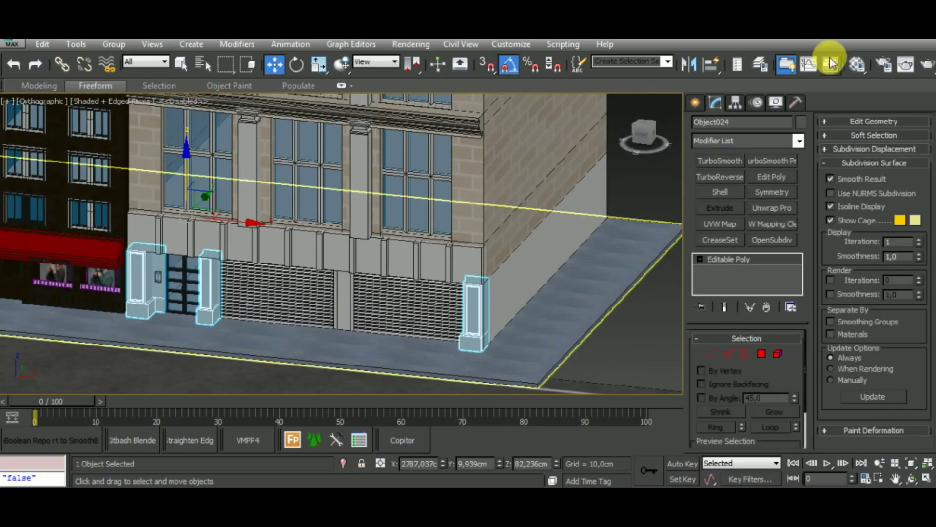
Step: Apply AmClaySmooth Ticonderoga to the door pillars, the horizontal facade band and a facade pillar
left_click(832, 62)
left_click(541, 251)
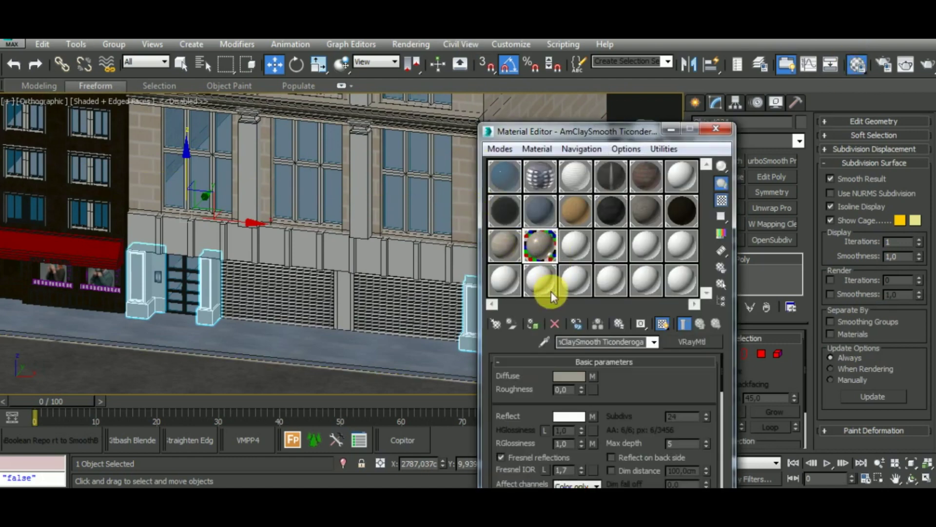
left_click(537, 324)
left_click(388, 248)
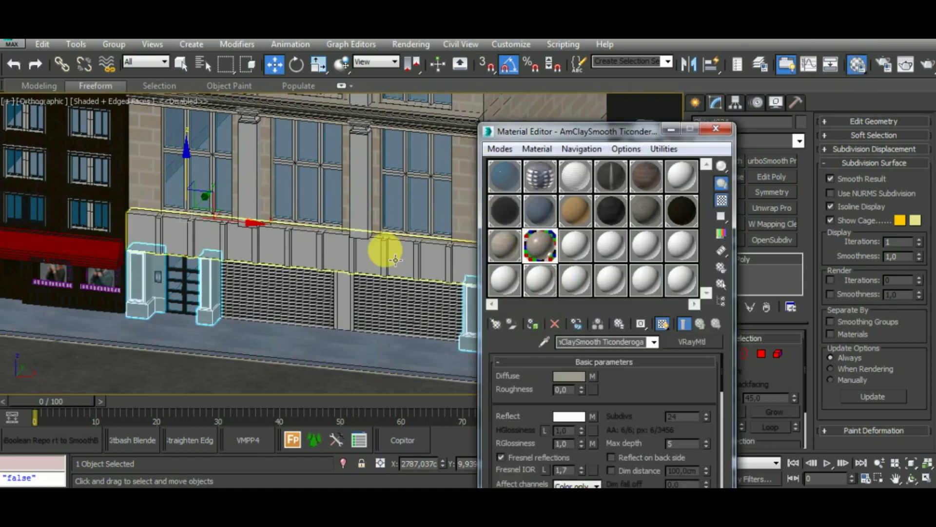
left_click(533, 323)
left_click(341, 307)
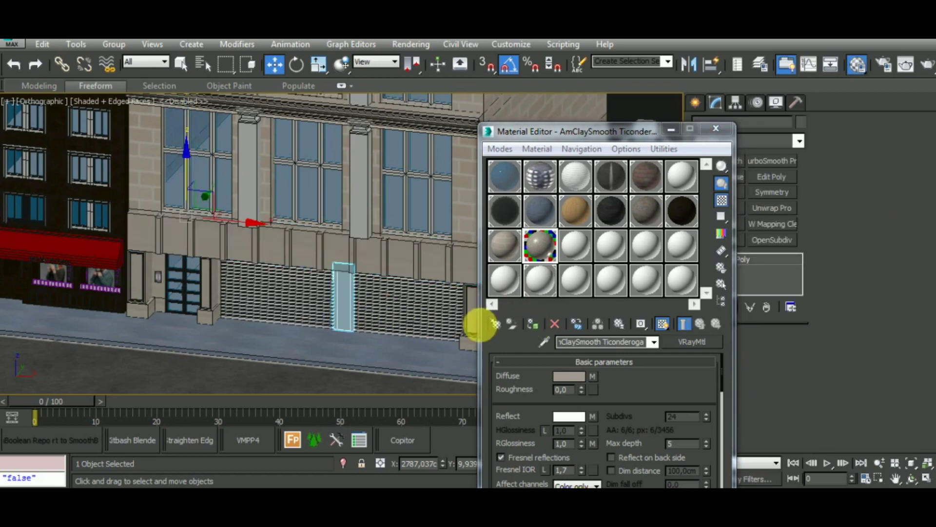
left_click(537, 324)
Step: Apply the clay material to the two upper facade pillars and their caps
middle_click_drag(359, 341, 223, 341, "alt")
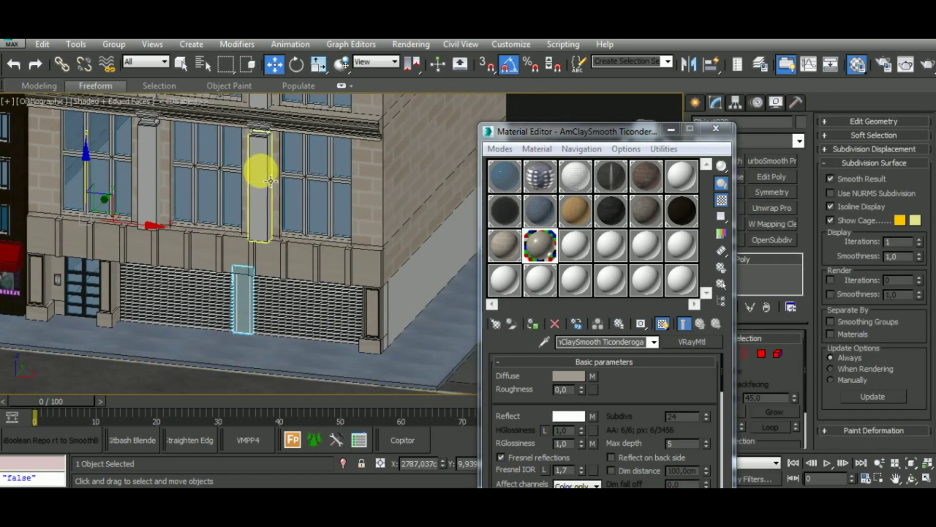
left_click(257, 167)
left_click(156, 142, "ctrl")
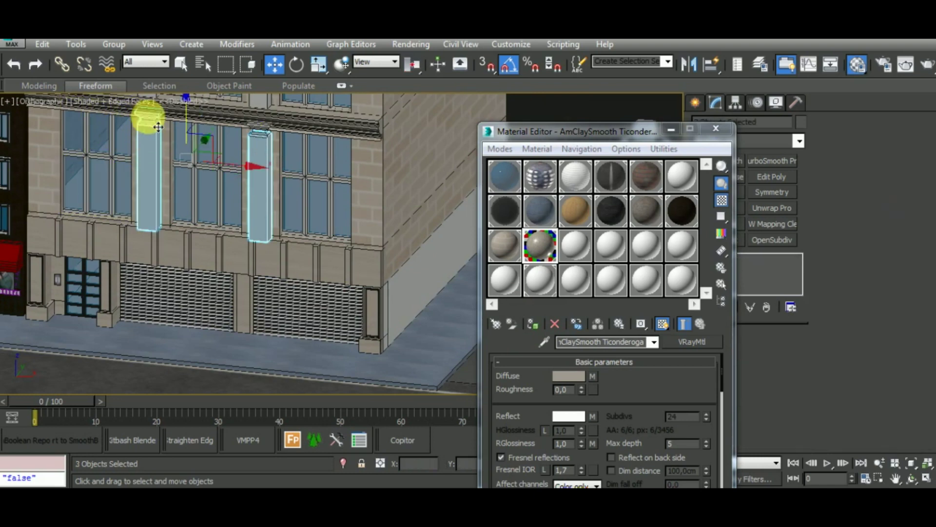
left_click(263, 143, "ctrl")
left_click(258, 128, "ctrl")
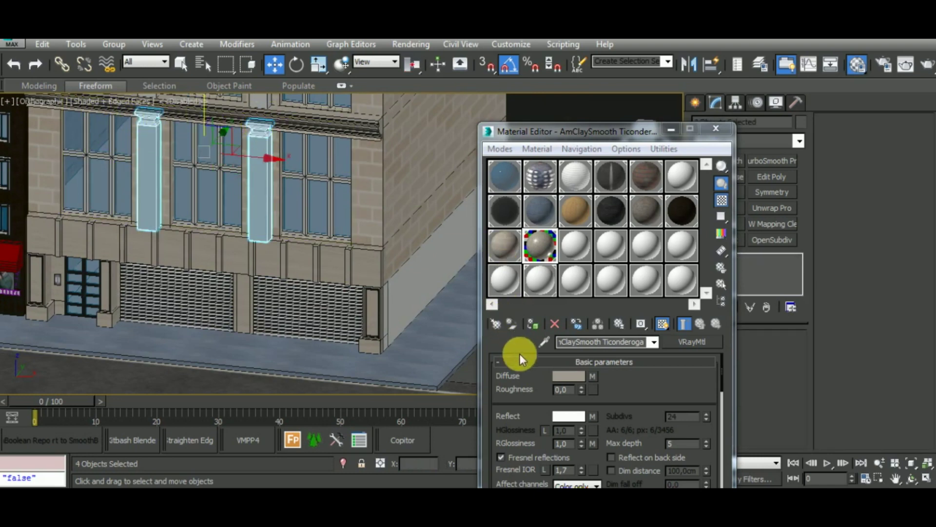
left_click(534, 324)
Step: Select a window frame and make the metal material current
middle_click_drag(332, 304, 351, 360, "alt")
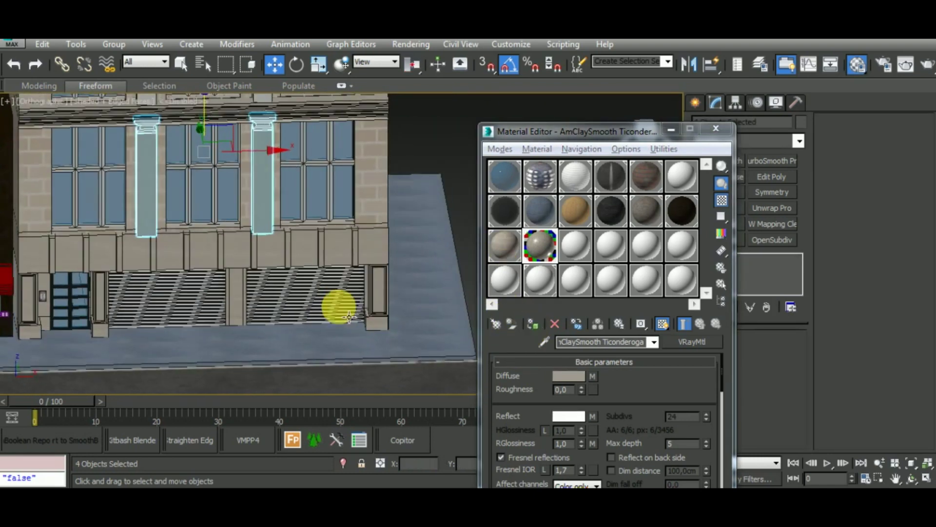
scroll(251, 268, "up", 3)
scroll(236, 250, "up", 2)
scroll(204, 239, "up", 4)
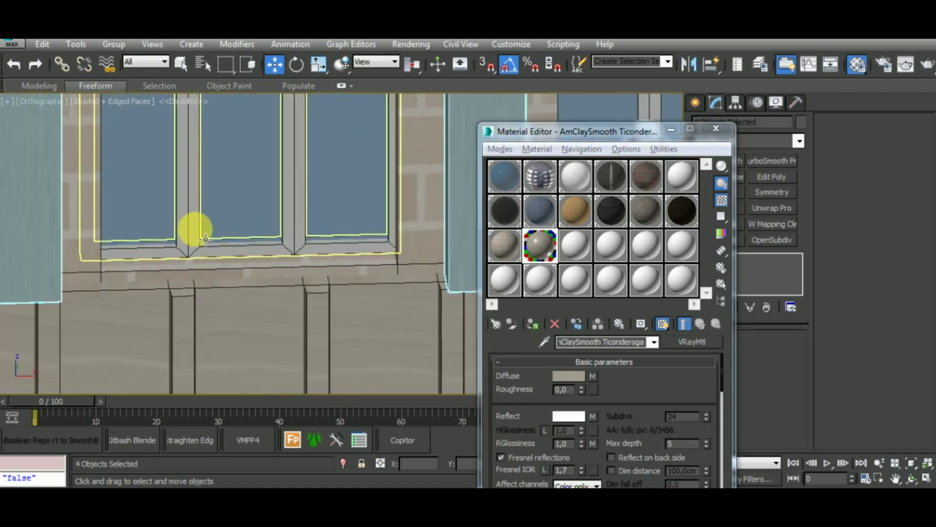
left_click(202, 237)
left_click(502, 211)
left_click(534, 323)
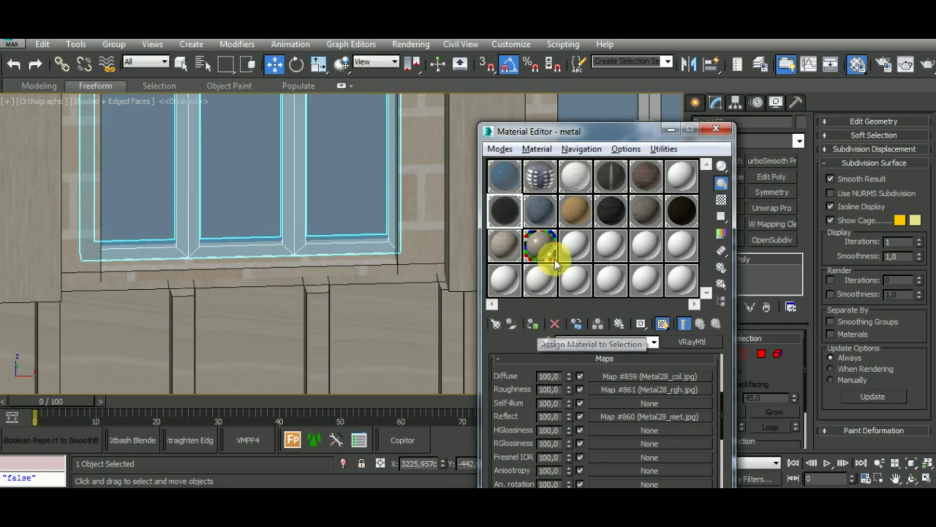
Step: Apply a new white VRayMtl, Material #20, to the window frame, replacing the same-named material, and show it shaded
left_click(573, 246)
left_click(539, 326)
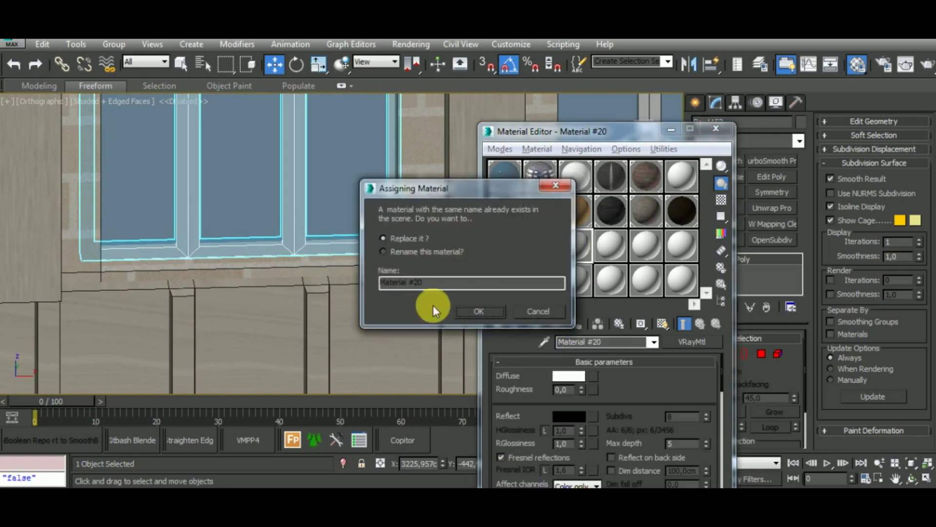
left_click(481, 311)
middle_click_drag(355, 323, 460, 328)
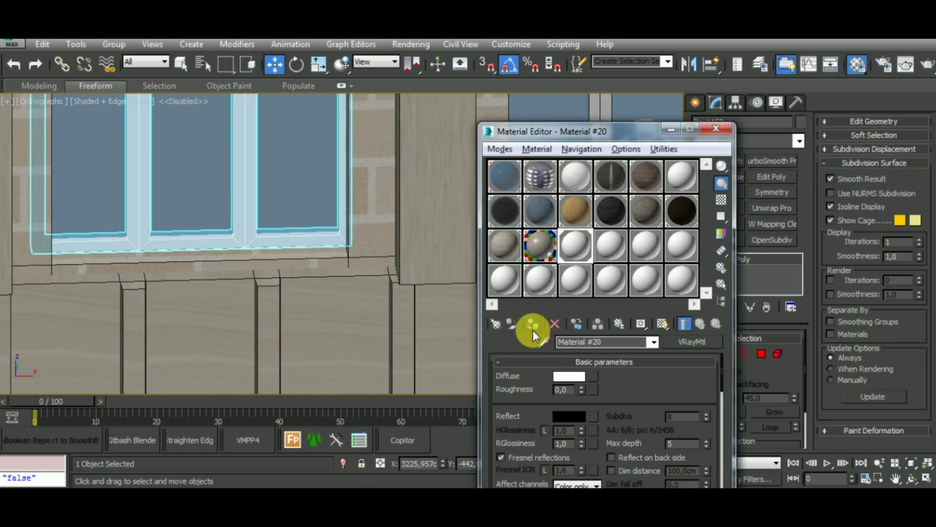
middle_click_drag(392, 342, 313, 331)
left_click(662, 323)
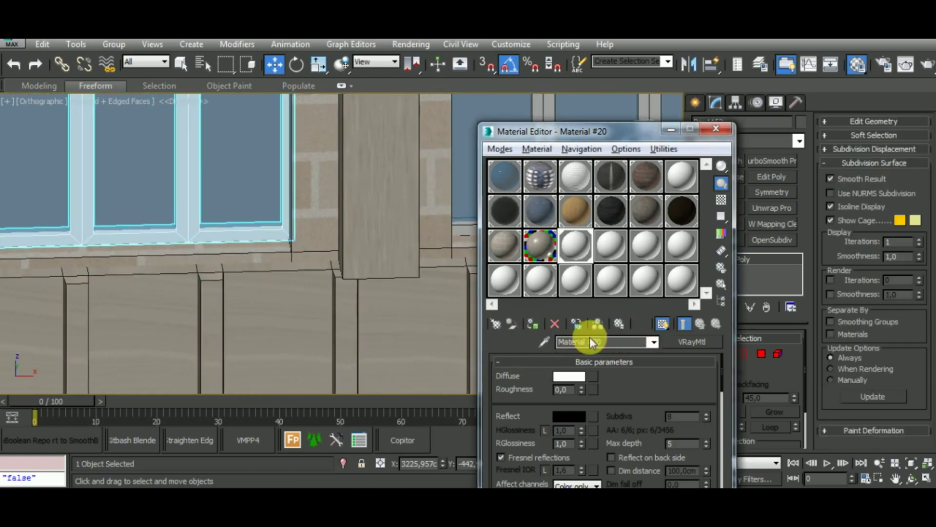
Step: Apply the white material to the right window and four left-side windows
middle_click_drag(229, 327, 132, 317)
left_click(446, 205)
scroll(445, 205, "down", 3)
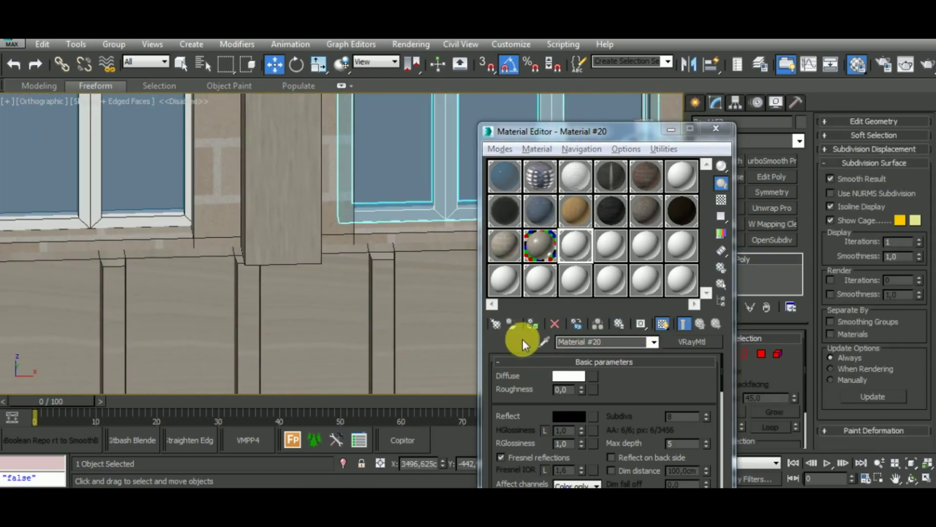
left_click(532, 323)
scroll(388, 306, "down", 2)
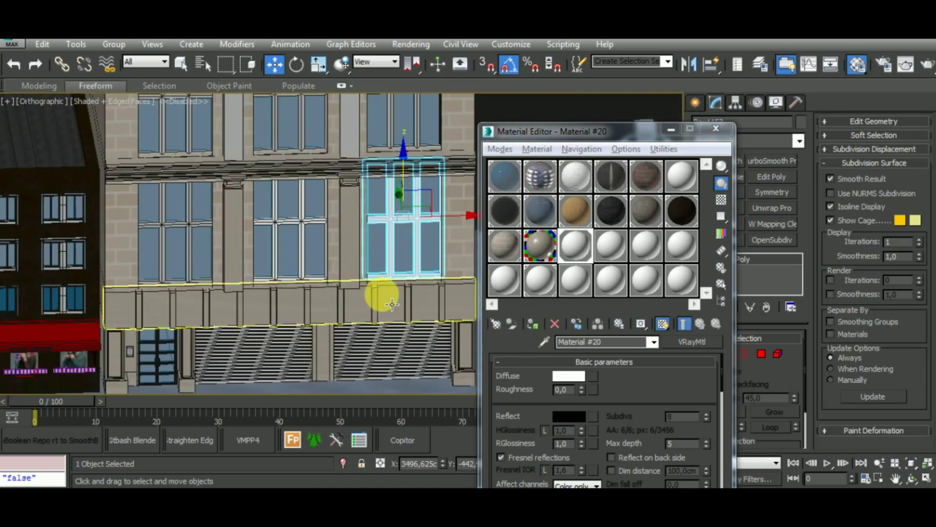
left_click(188, 205)
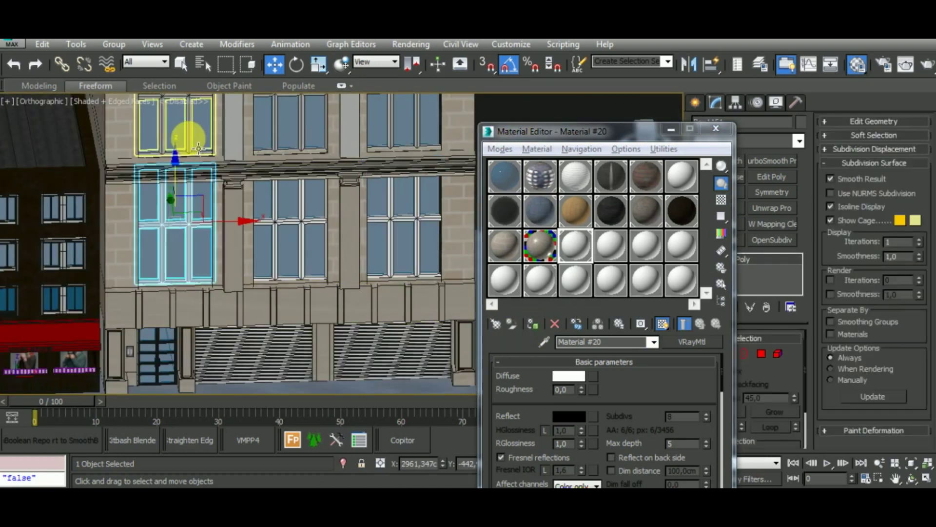
left_click(190, 134, "ctrl")
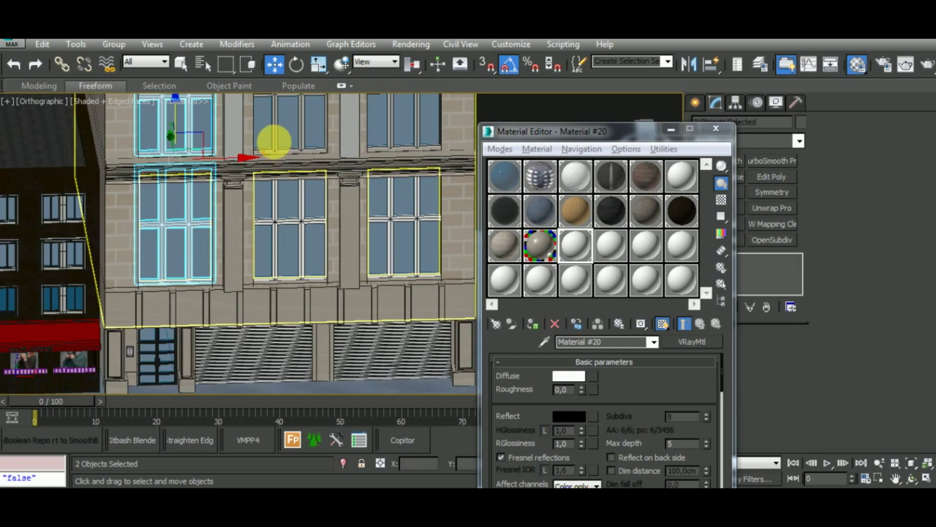
left_click(274, 141, "ctrl")
left_click(401, 148, "ctrl")
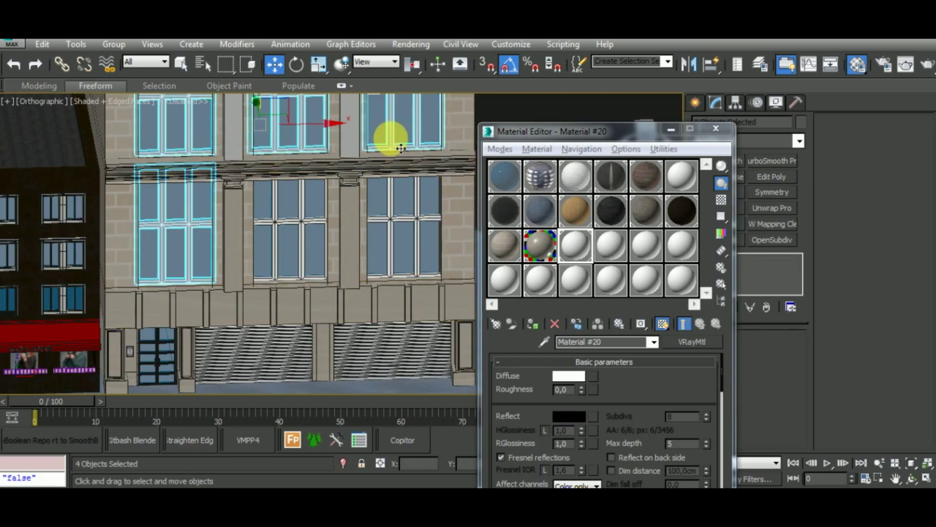
left_click(538, 324)
Step: Apply the white material to the next row's windows, then select the narrow facade pillar
middle_click_drag(387, 215, 386, 391)
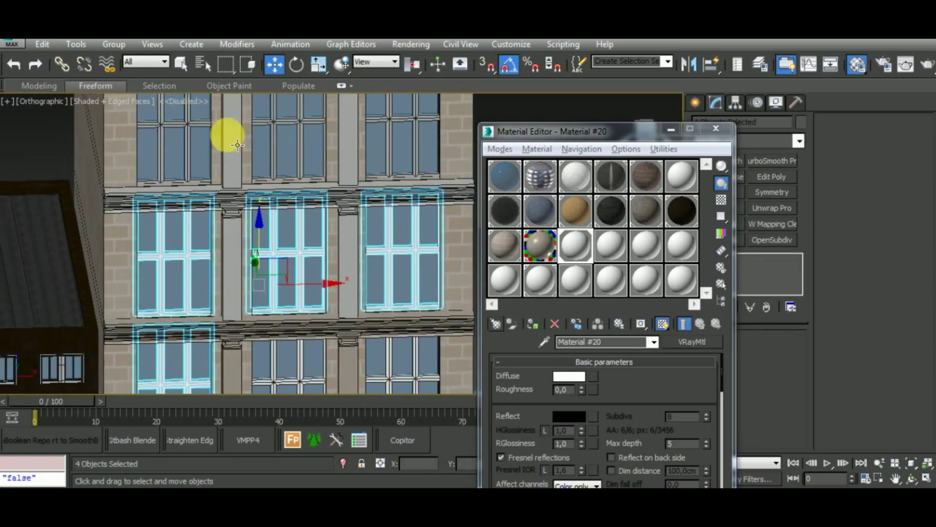
left_click_drag(188, 115, 258, 117)
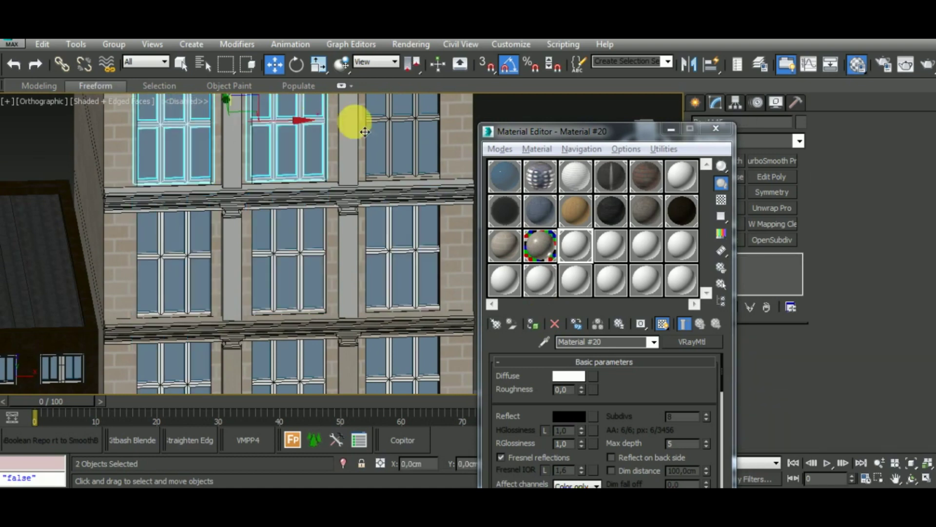
left_click(383, 115, "ctrl")
left_click(540, 329)
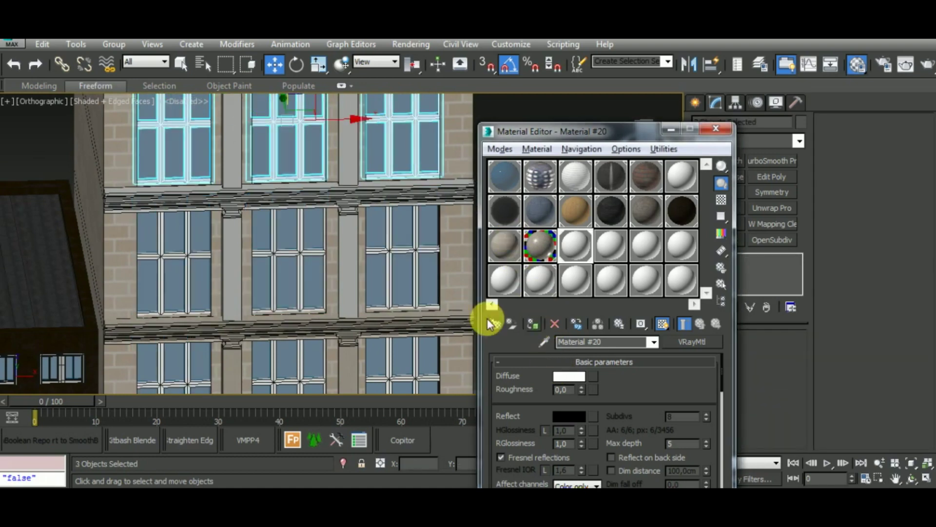
middle_click_drag(410, 266, 383, 209)
left_click(348, 221)
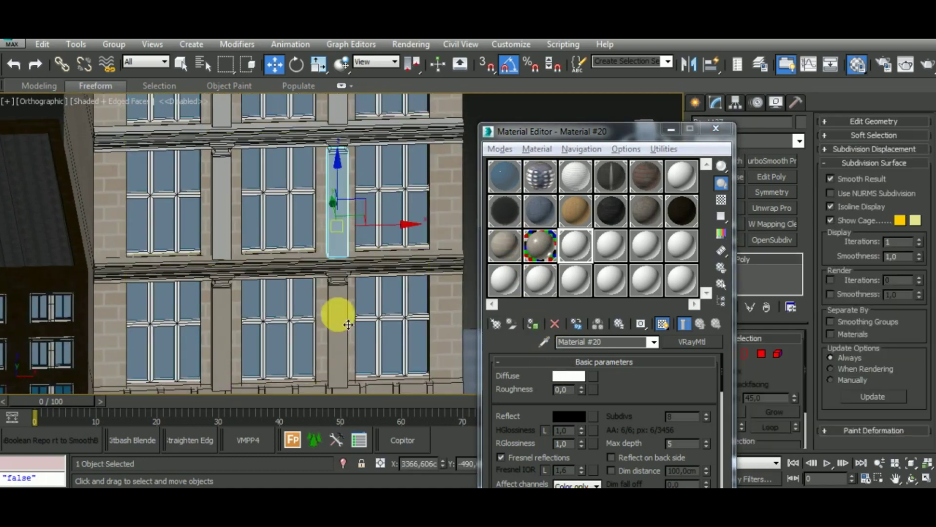
middle_click_drag(334, 313, 345, 278)
Step: Paste the copied UVW Map onto storefront band Object025, sized Length 108,464, Width 228,6, Height 986,404
left_click(672, 128)
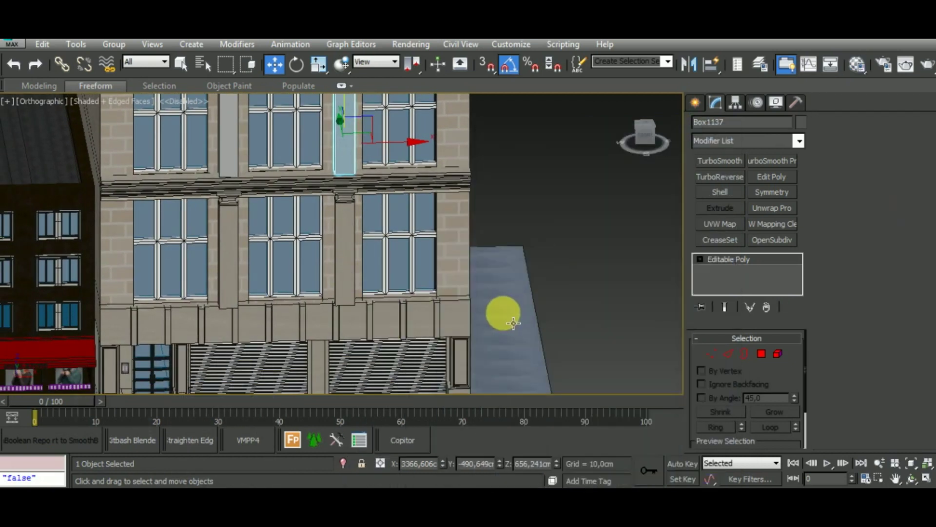
middle_click_drag(502, 313, 533, 220)
left_click(418, 241)
right_click(756, 262)
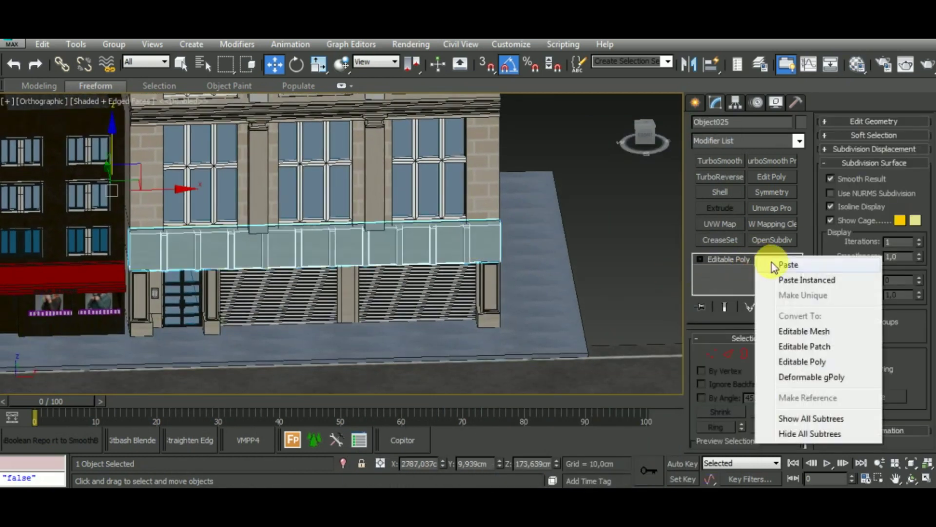
left_click(775, 264)
scroll(405, 264, "up", 3)
scroll(405, 264, "up", 4)
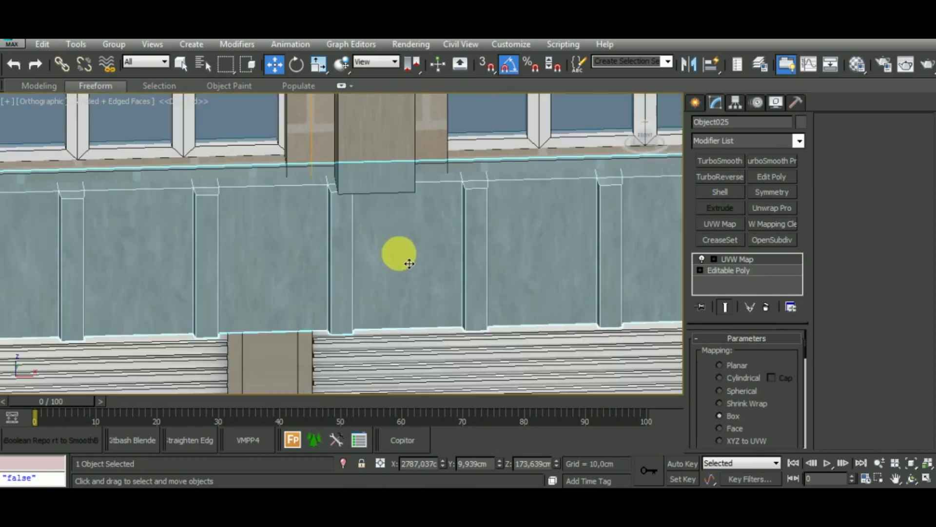
left_click_drag(794, 424, 778, 267)
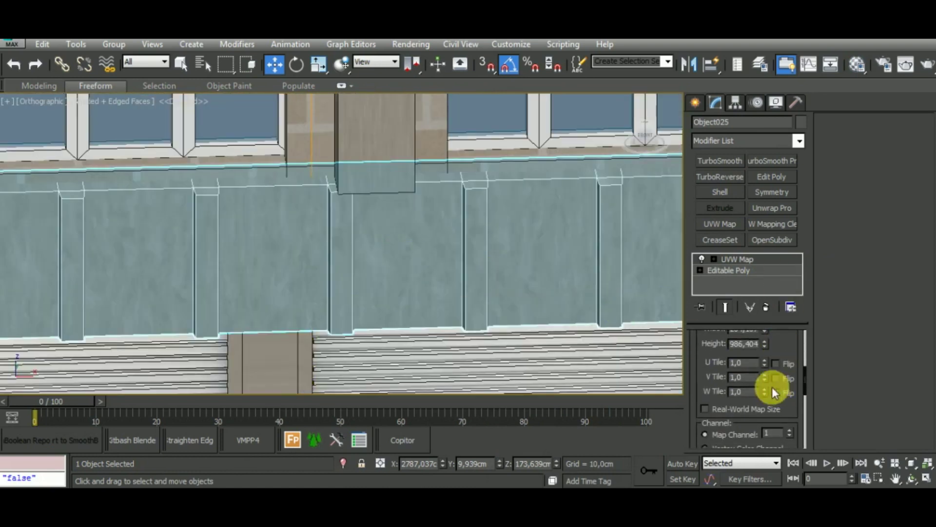
mouse_move(797, 344)
left_mouse_down()
mouse_move(805, 410)
mouse_move(764, 359)
mouse_move(769, 403)
mouse_move(780, 372)
mouse_move(781, 393)
mouse_move(765, 414)
mouse_move(769, 435)
mouse_move(778, 424)
left_mouse_up()
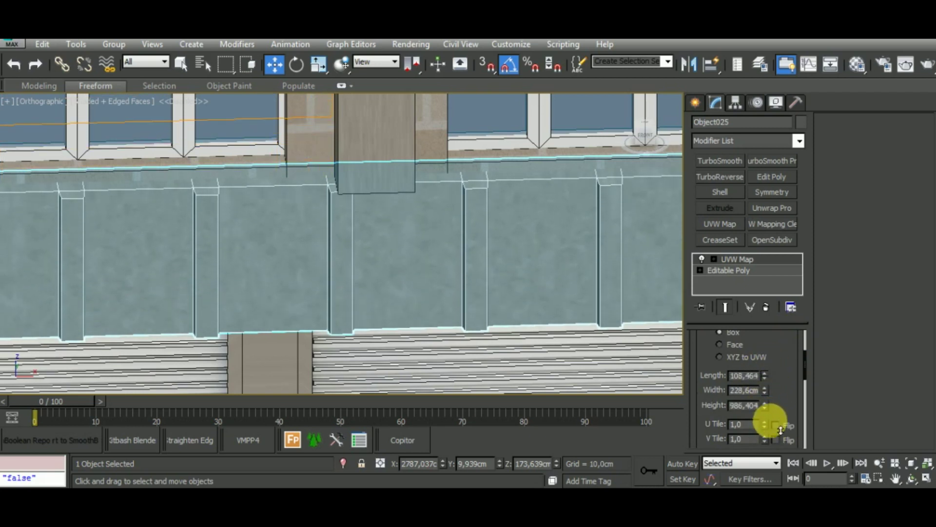
left_click(379, 125)
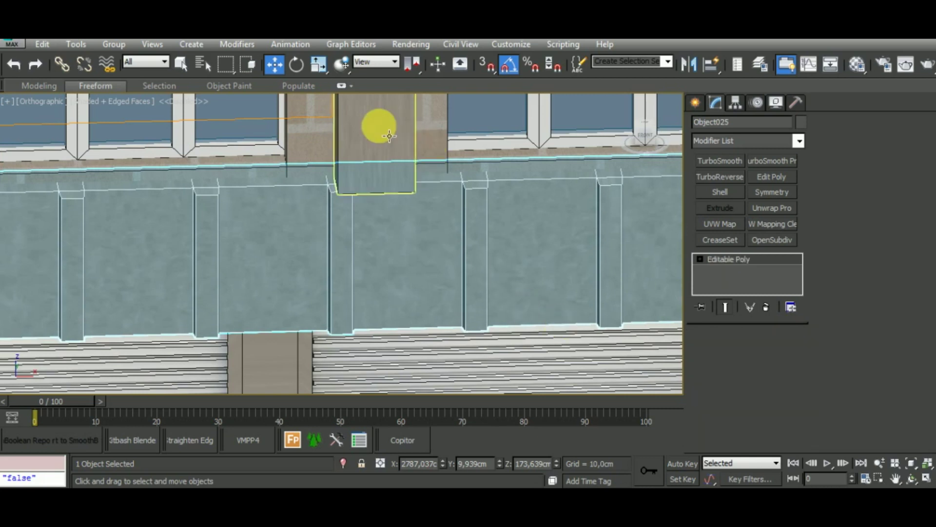
Step: Paste a UVW Map onto pillar Box1141 and resize it to 219.781 × 280.321 × 641.163
right_click(748, 256)
left_click(761, 263)
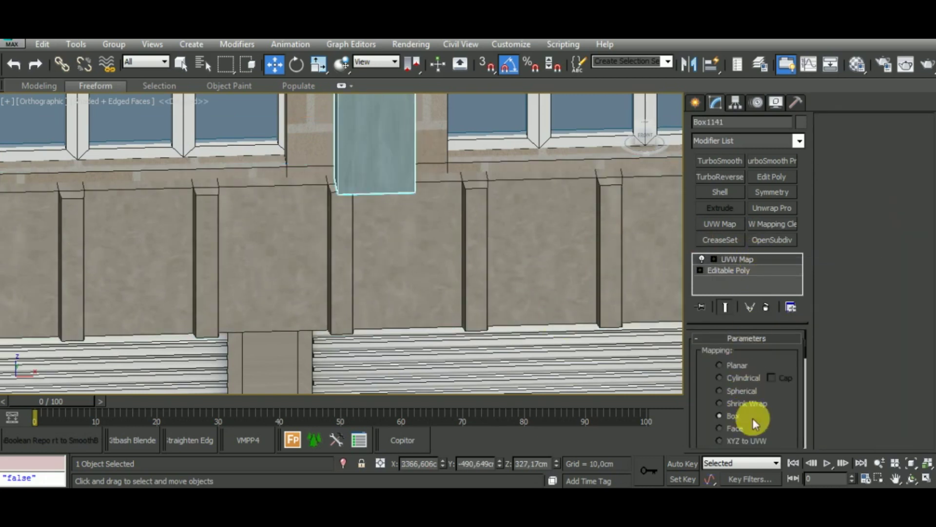
left_click_drag(779, 408, 790, 327)
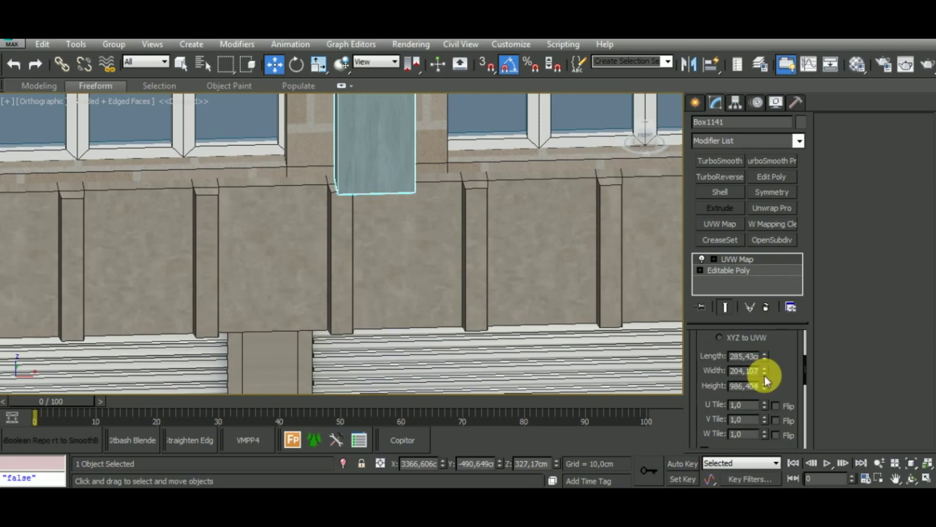
mouse_move(764, 376)
left_mouse_down()
mouse_move(767, 393)
mouse_move(776, 379)
left_mouse_up()
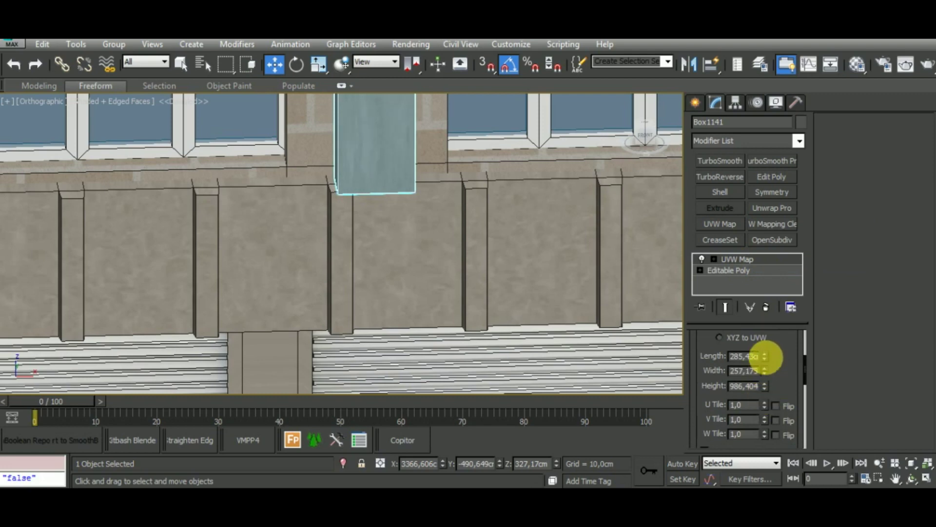
scroll(476, 355, "down", 2)
scroll(472, 345, "down", 2)
scroll(468, 339, "down", 2)
scroll(466, 203, "up", 1)
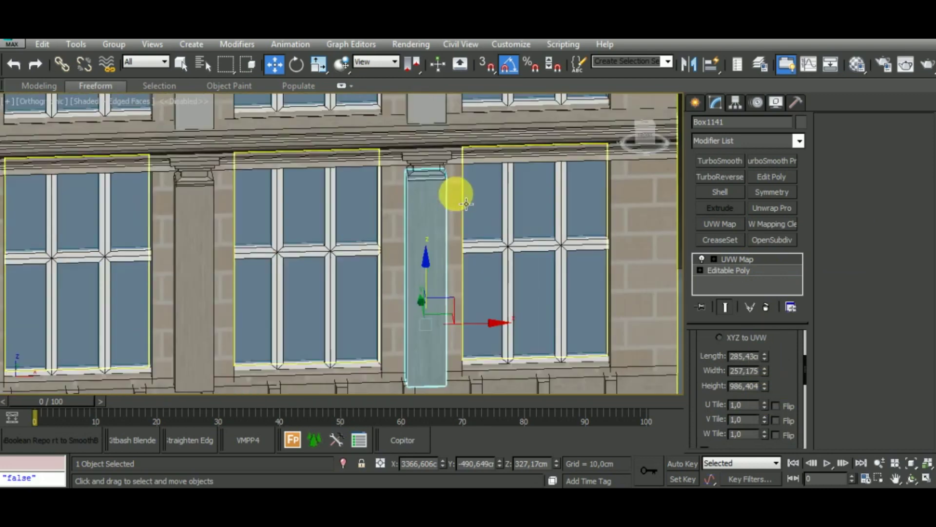
scroll(454, 195, "up", 4)
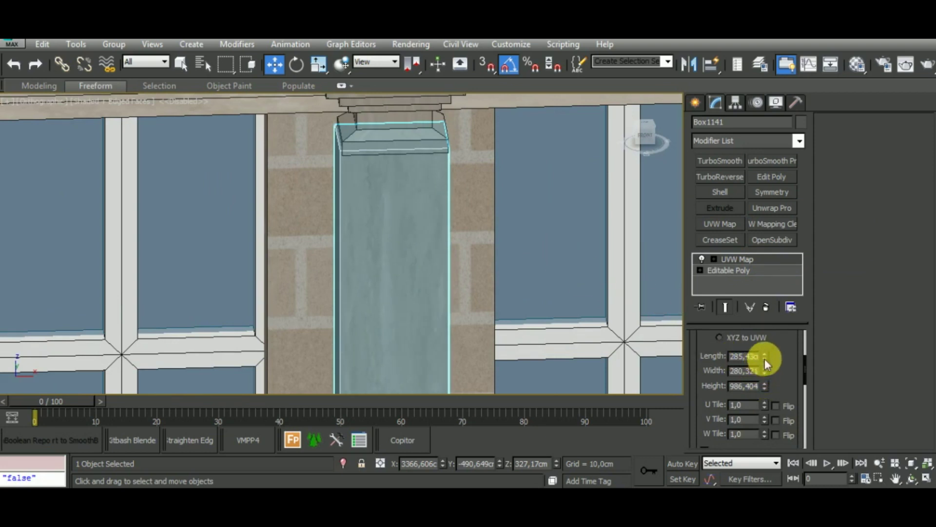
mouse_move(766, 393)
left_mouse_down()
mouse_move(775, 407)
mouse_move(776, 397)
left_mouse_up()
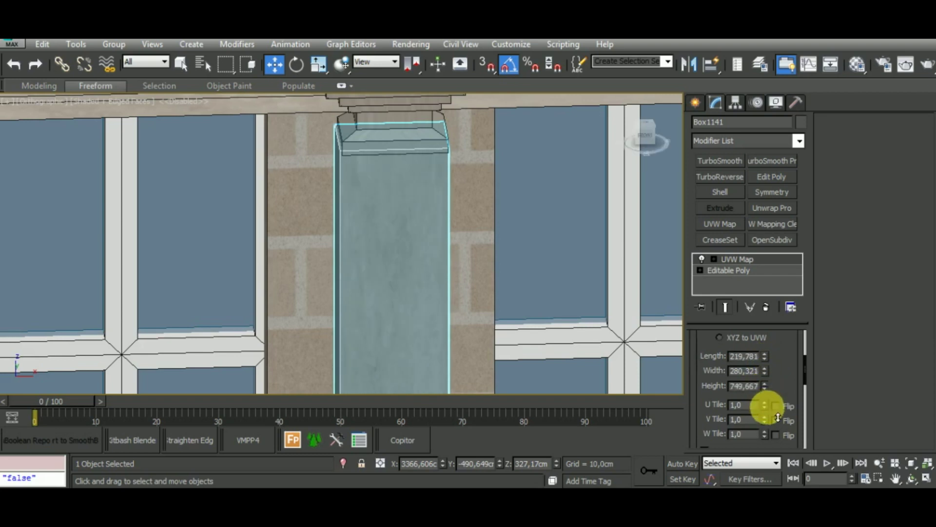
scroll(485, 234, "down", 2)
scroll(485, 104, "down", 2)
scroll(486, 126, "down", 3)
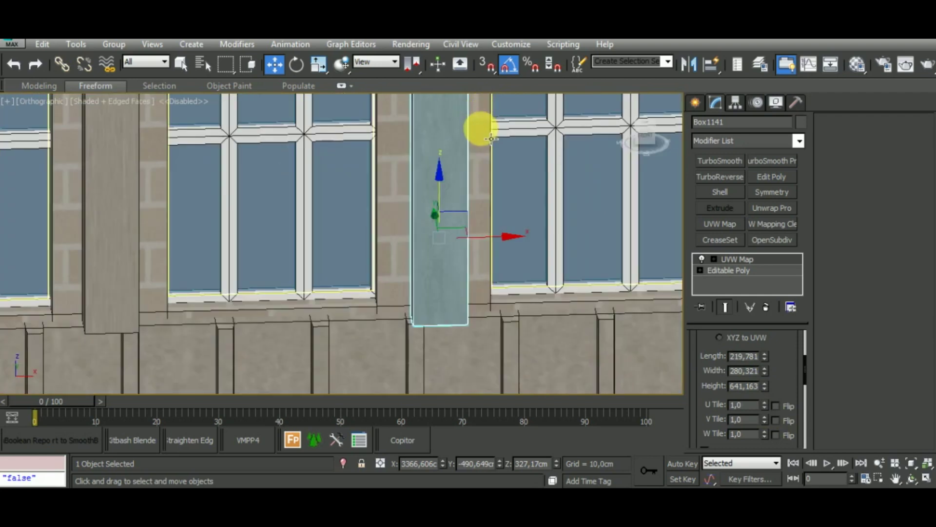
middle_click_drag(522, 283, 528, 302)
Step: Copy Box1141's UVW Map and paste it onto the left pillar Box1142
right_click(754, 262)
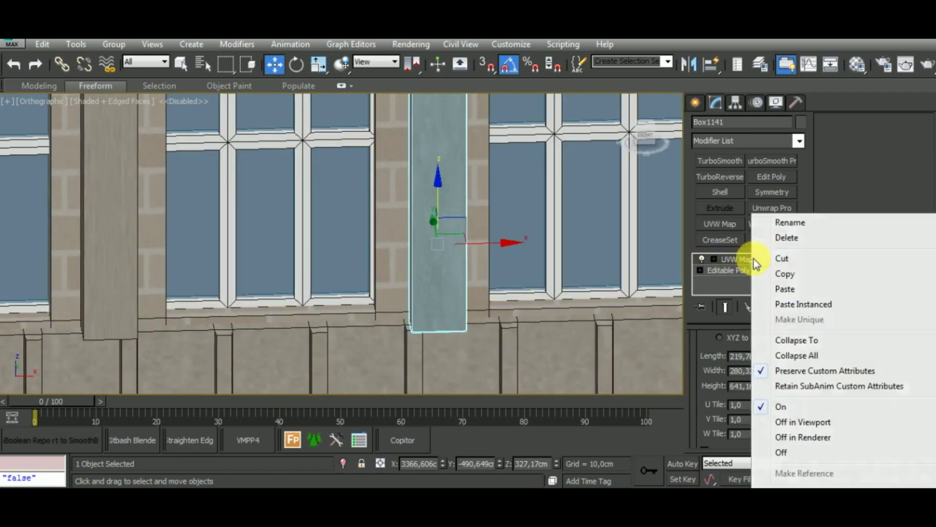
left_click(788, 282)
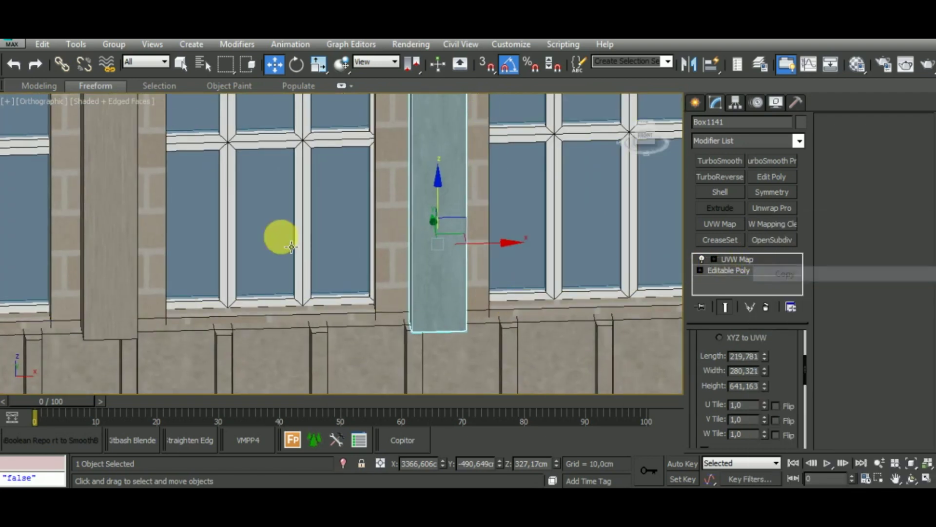
left_click(133, 207)
right_click(780, 261)
left_click(807, 262)
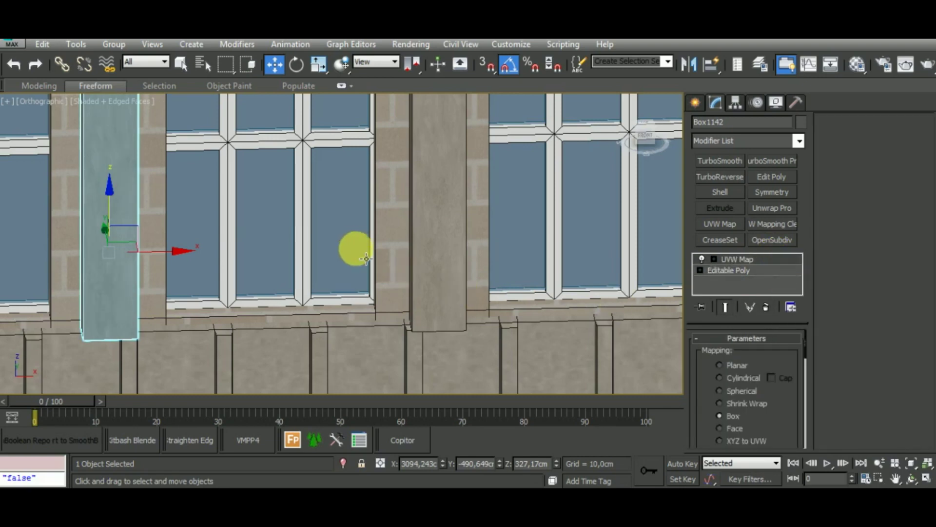
scroll(351, 273, "down", 2)
scroll(360, 293, "down", 2)
Step: Paste the same UVW Map onto the two upper-floor pillars, Box1137 and Box1139
left_click(379, 149)
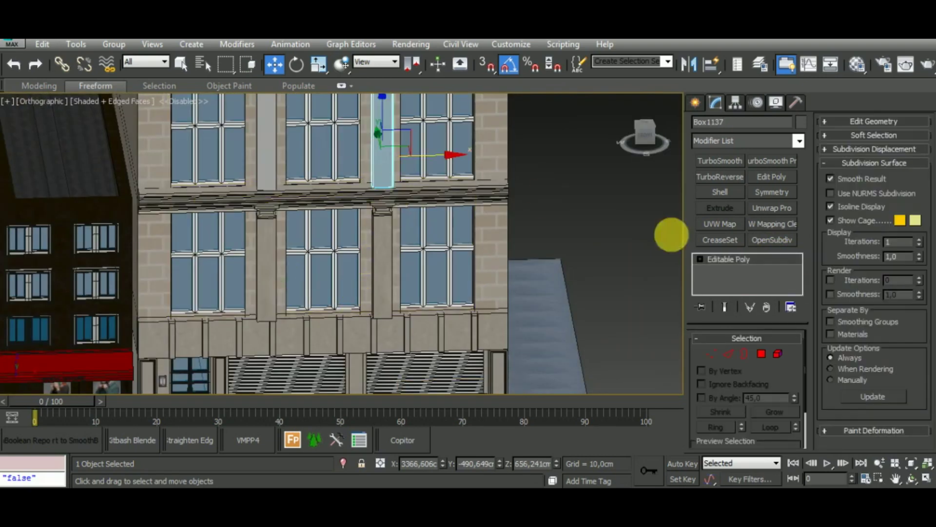
right_click(746, 271)
left_click(770, 268)
left_click(269, 149)
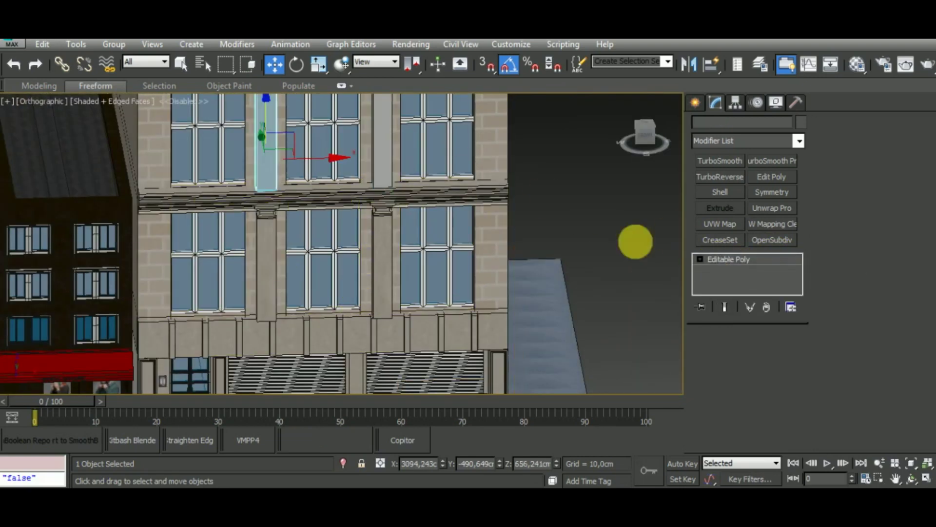
right_click(761, 269)
left_click(777, 264)
left_click(377, 150, "ctrl")
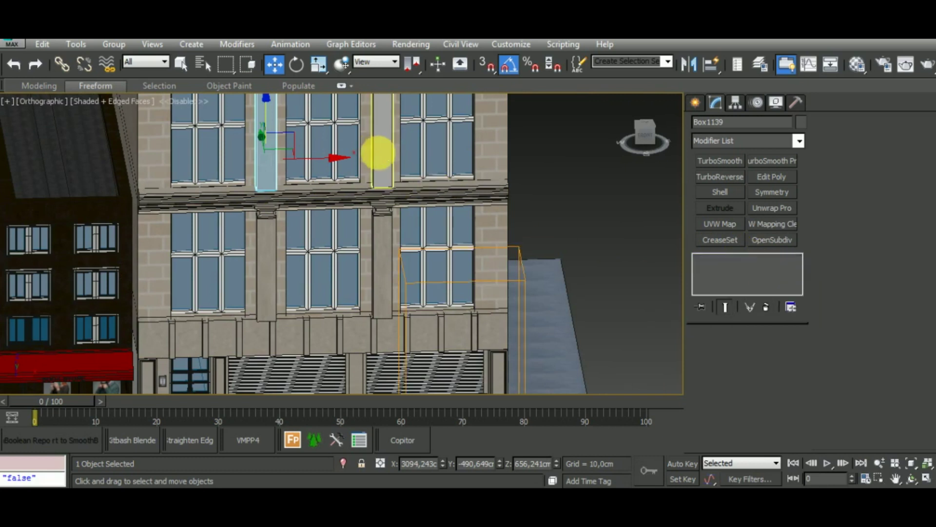
Step: Apply AmClaySmooth Ticonderoga to the upper cornice band
key("m")
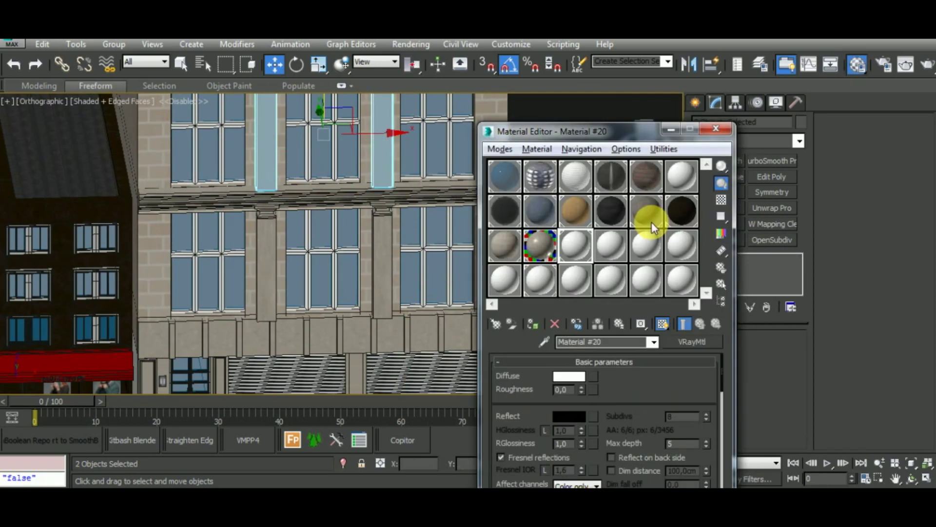
left_click(534, 254)
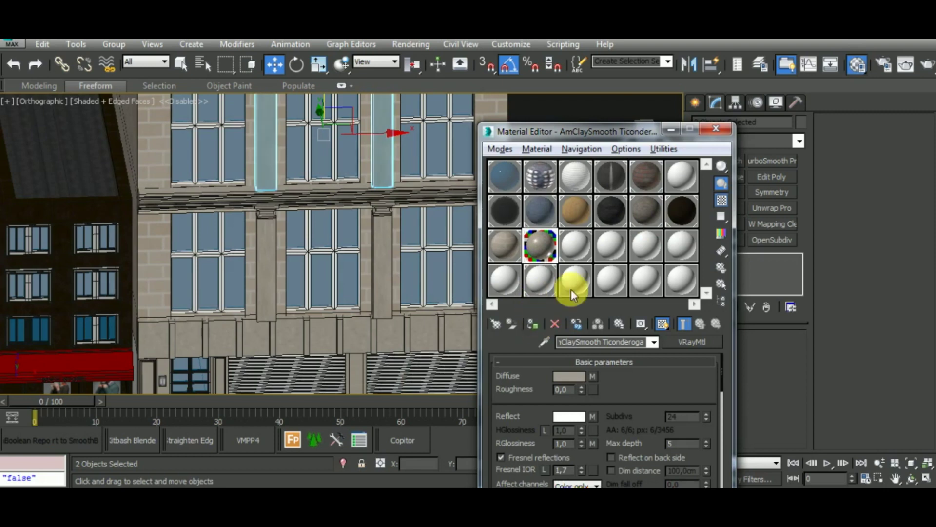
middle_click_drag(430, 292, 405, 361)
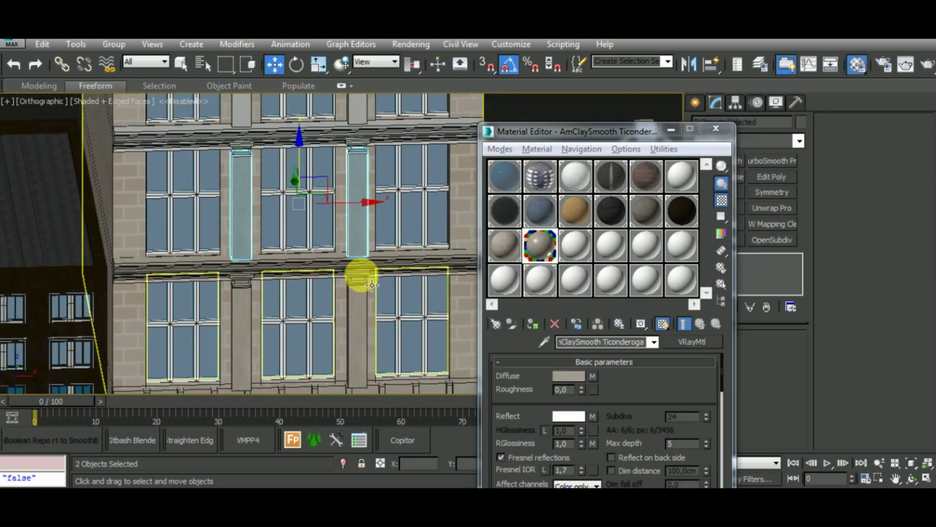
left_click(235, 115)
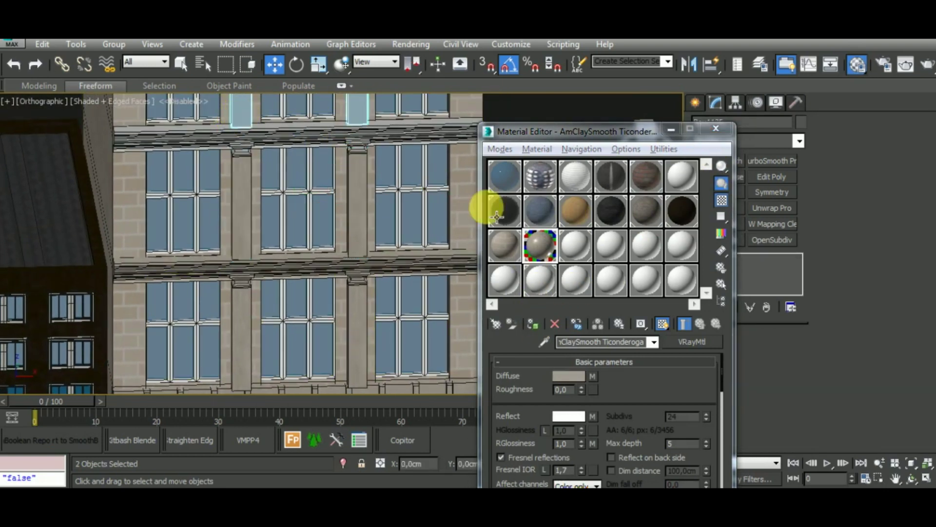
left_click(395, 130)
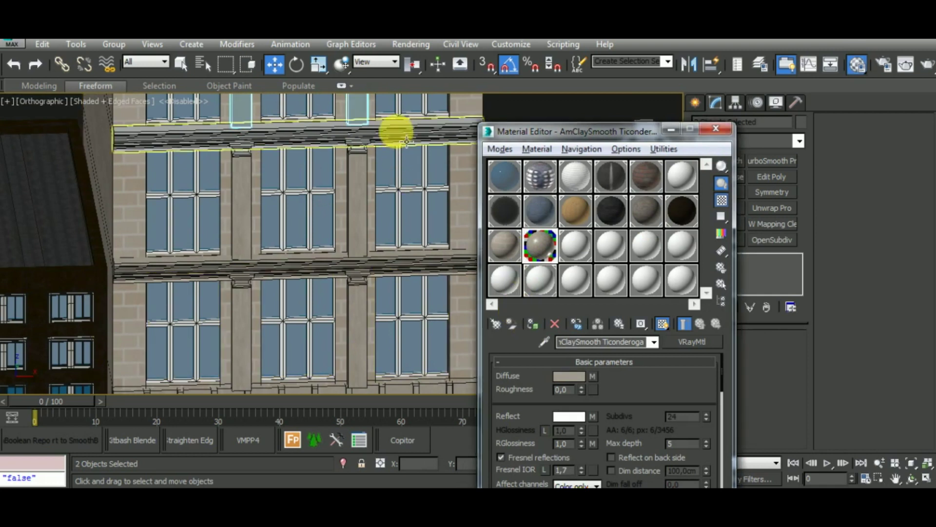
left_click(533, 323)
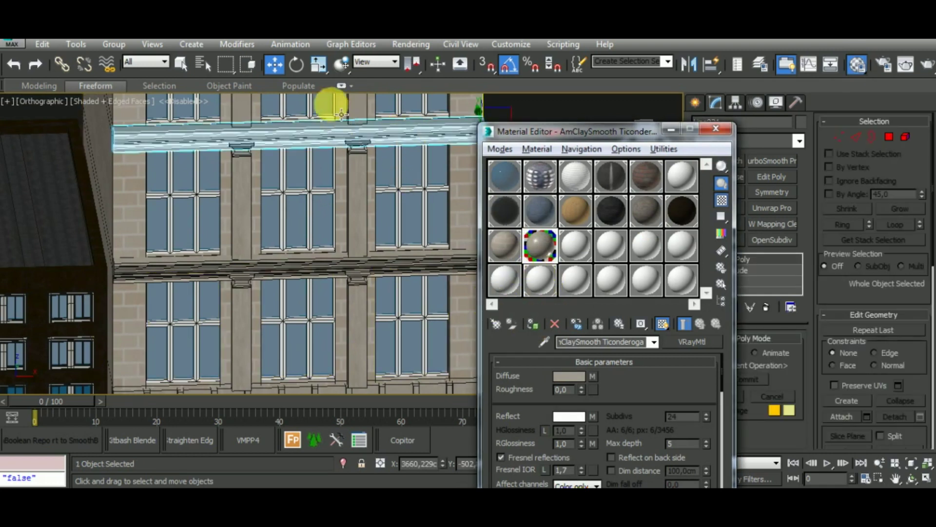
Step: Assign the clay material to the corbels, cornice beam, three arched windows and top cornice
left_click(369, 155)
left_click(245, 149, "ctrl")
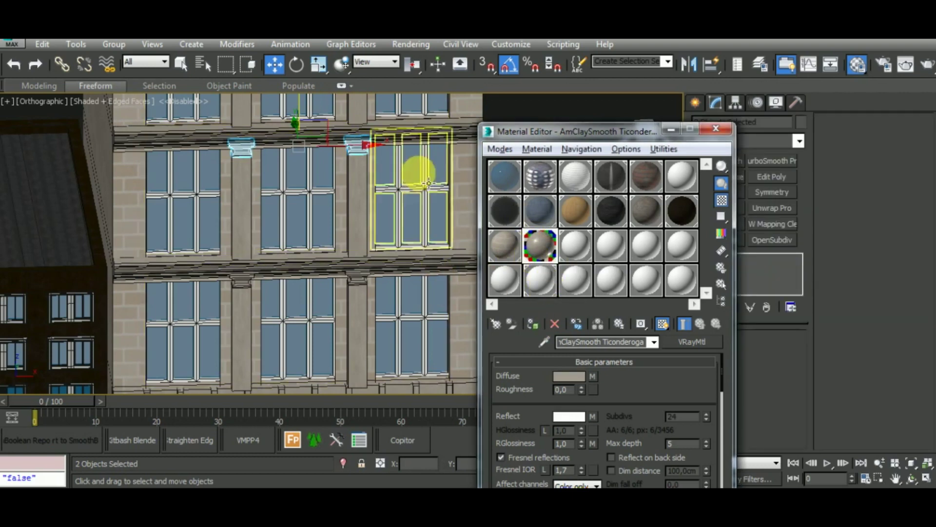
middle_click_drag(417, 167, 397, 351)
scroll(282, 255, "down", 2)
scroll(276, 230, "up", 1)
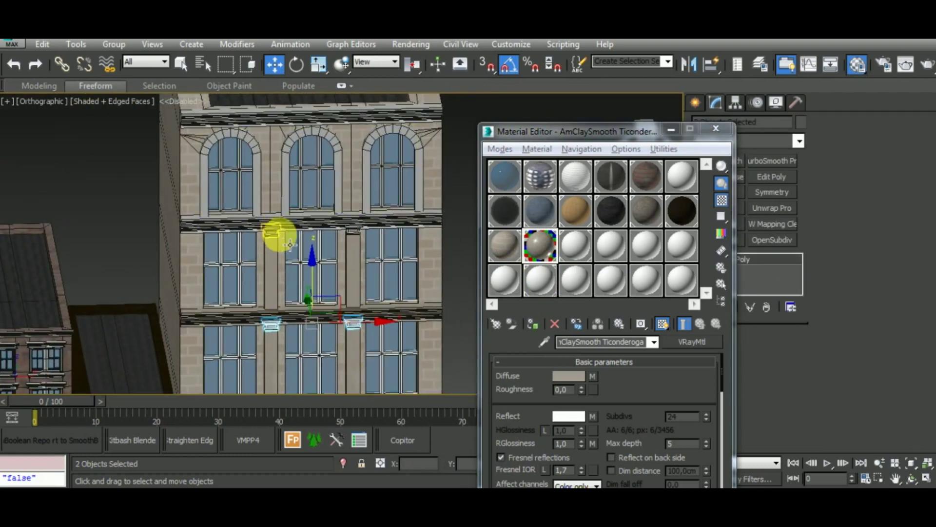
left_click(360, 229)
left_click(397, 225, "ctrl")
left_click(366, 188, "ctrl")
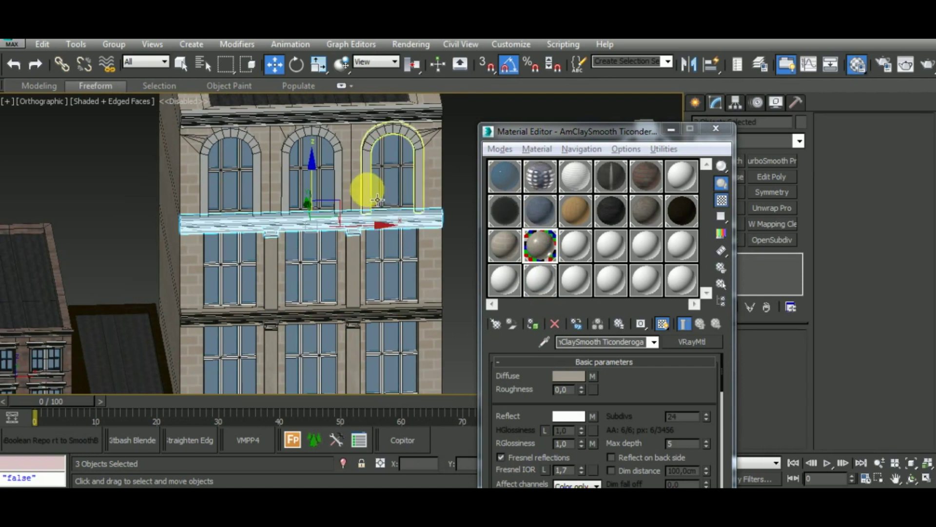
left_click(318, 163, "ctrl")
left_click(267, 162, "ctrl")
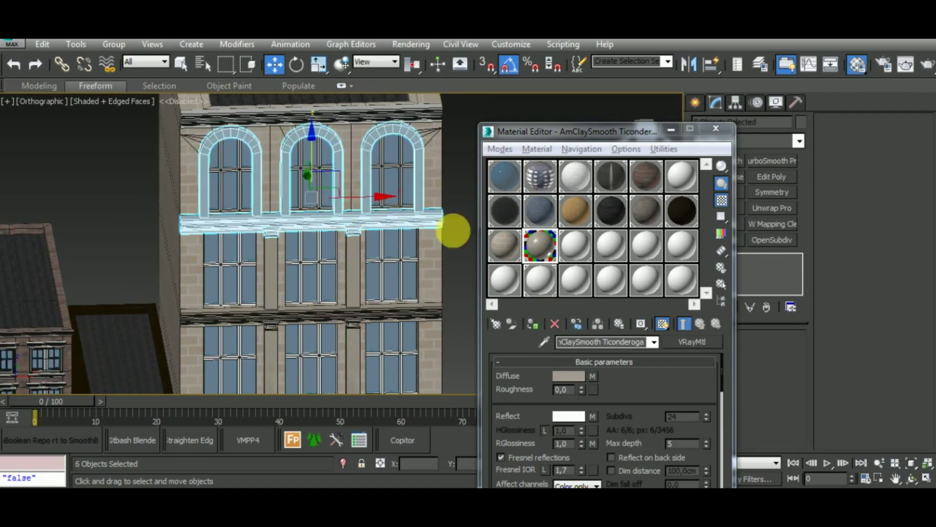
left_click(533, 324)
left_click(371, 120, "ctrl")
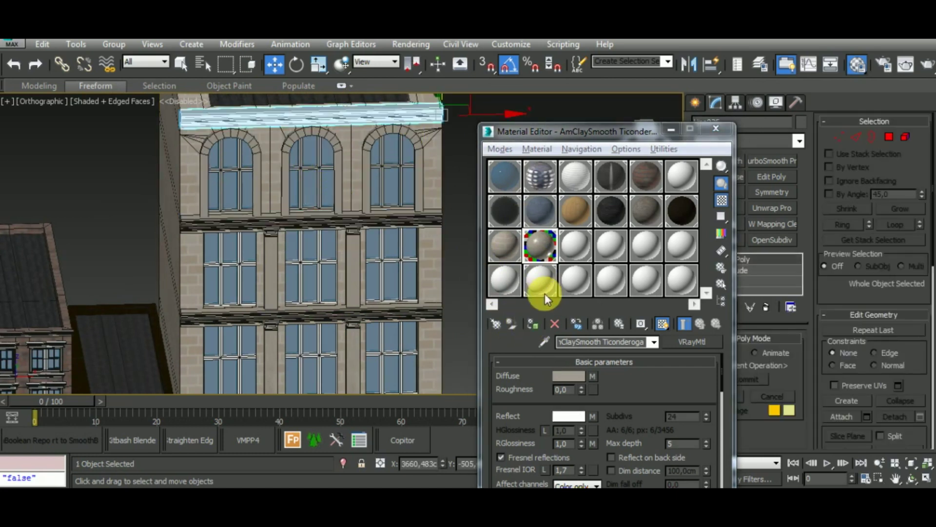
Step: Close the material editor and paste the copied UVW Map onto the right arched window frame Box1129
left_click(671, 129)
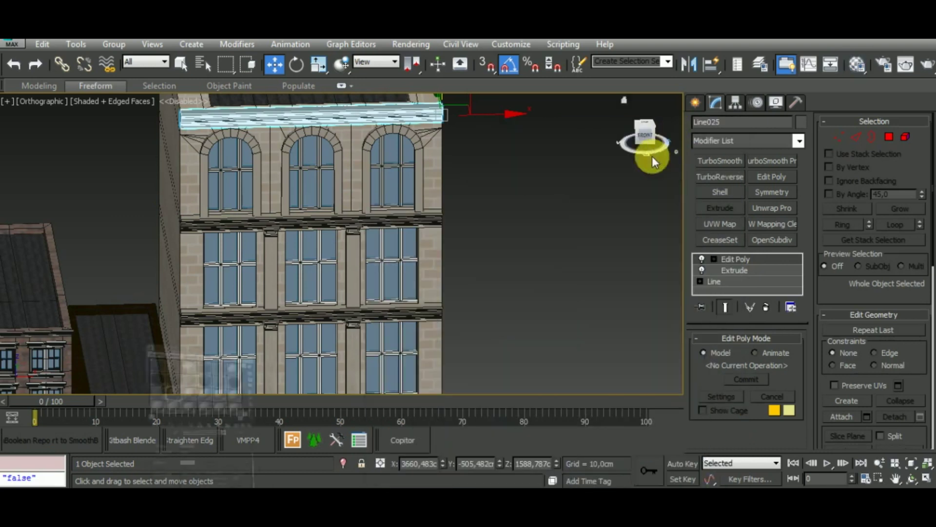
scroll(428, 171, "up", 5)
left_click(423, 158)
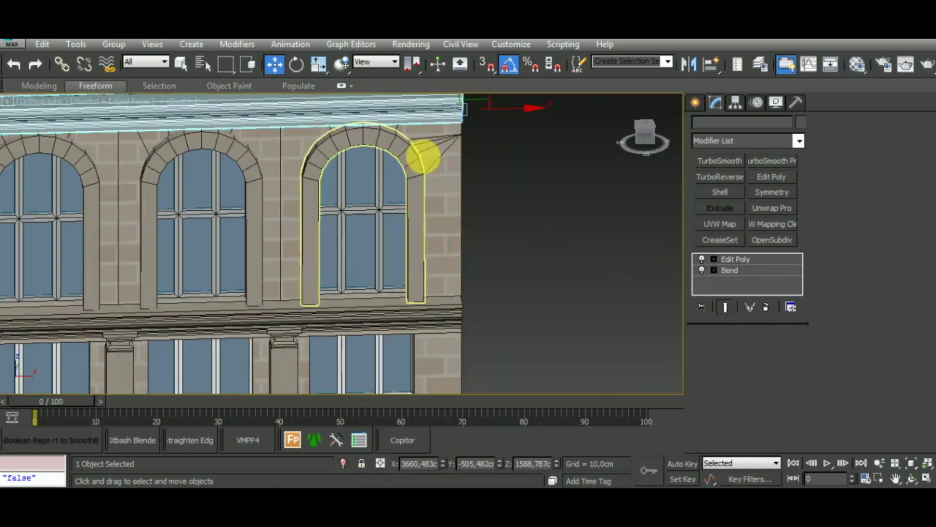
right_click(786, 263)
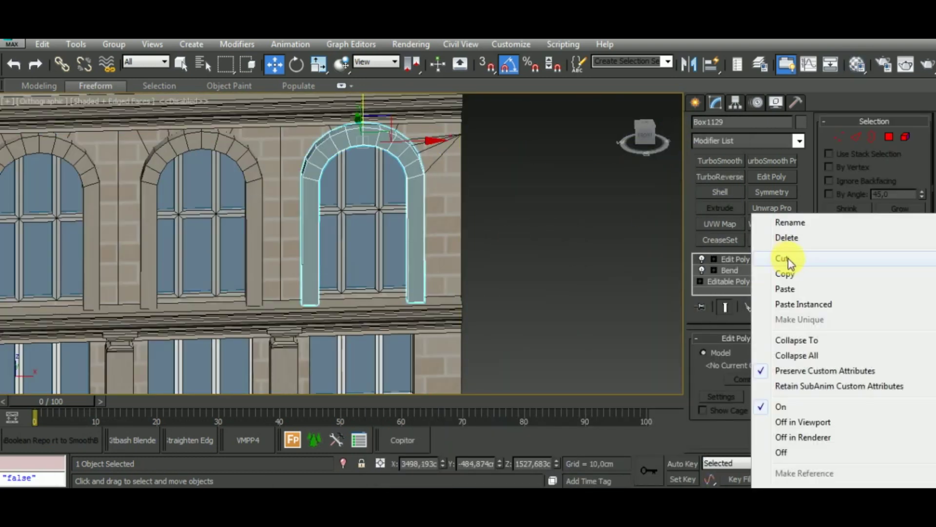
left_click(807, 288)
middle_click_drag(621, 279, 631, 259, "alt")
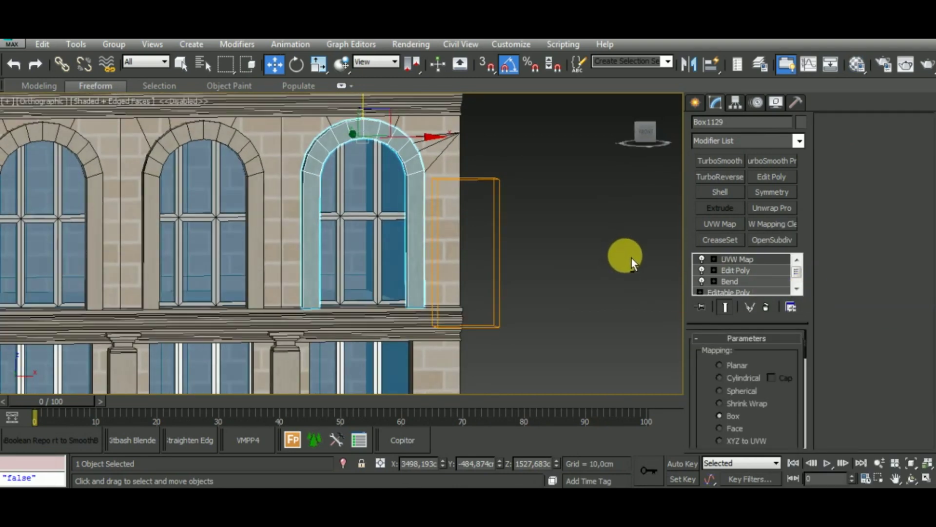
left_click_drag(785, 424, 705, 324)
middle_click_drag(625, 303, 626, 314, "alt")
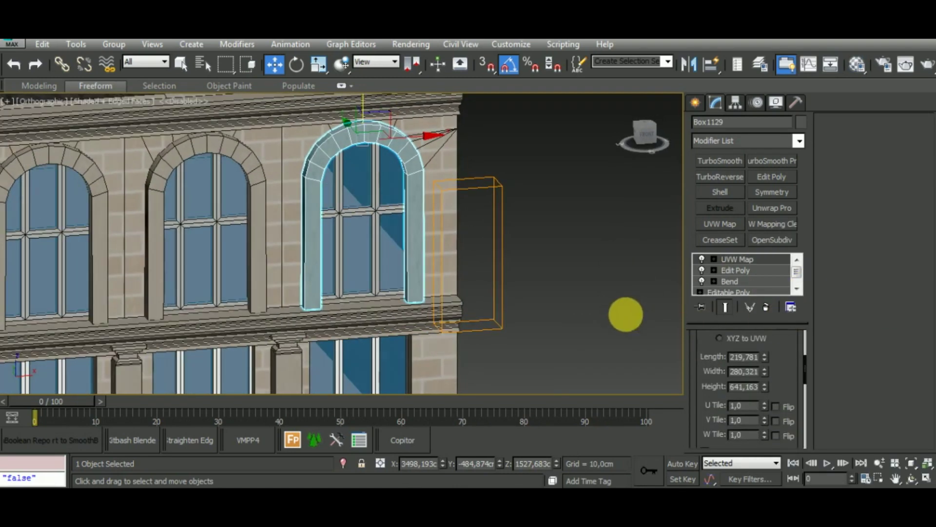
Step: Rotate the UVW Map gizmo 90° so the mapping stands upright
left_click(735, 102)
left_click(716, 102)
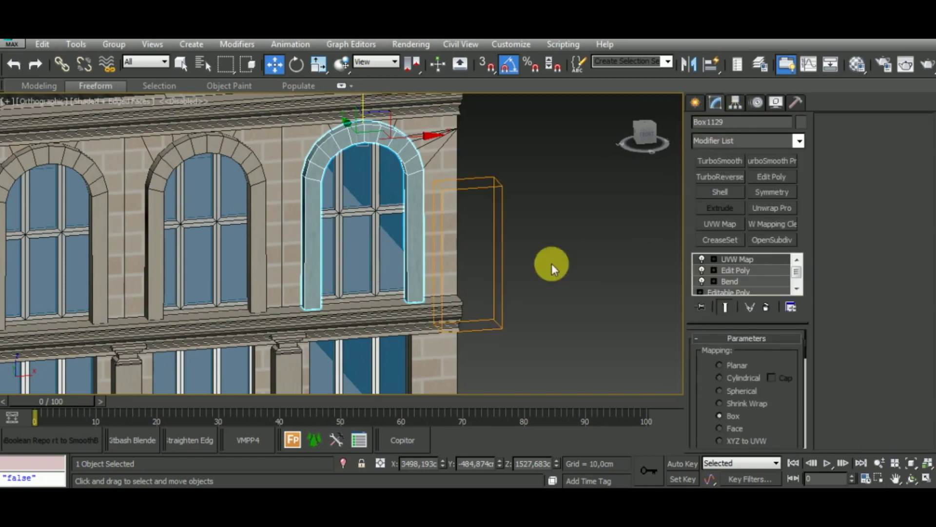
scroll(410, 274, "up", 2)
scroll(335, 236, "up", 3)
scroll(340, 251, "up", 3)
scroll(341, 251, "down", 3)
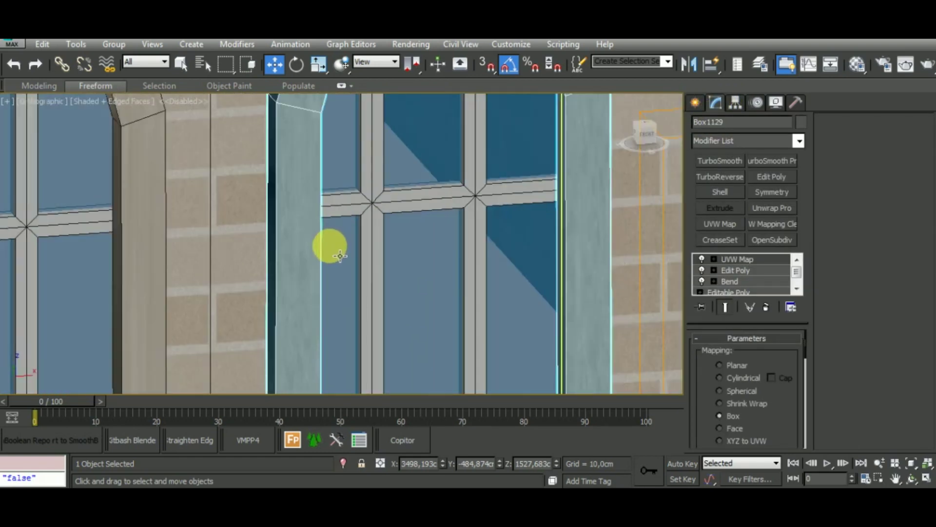
scroll(329, 247, "down", 3)
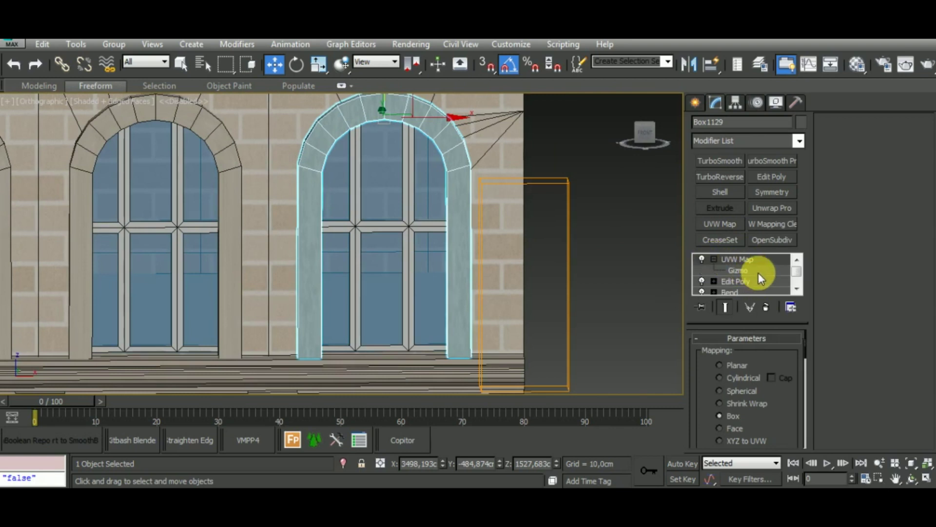
left_click(758, 271)
left_click(291, 68)
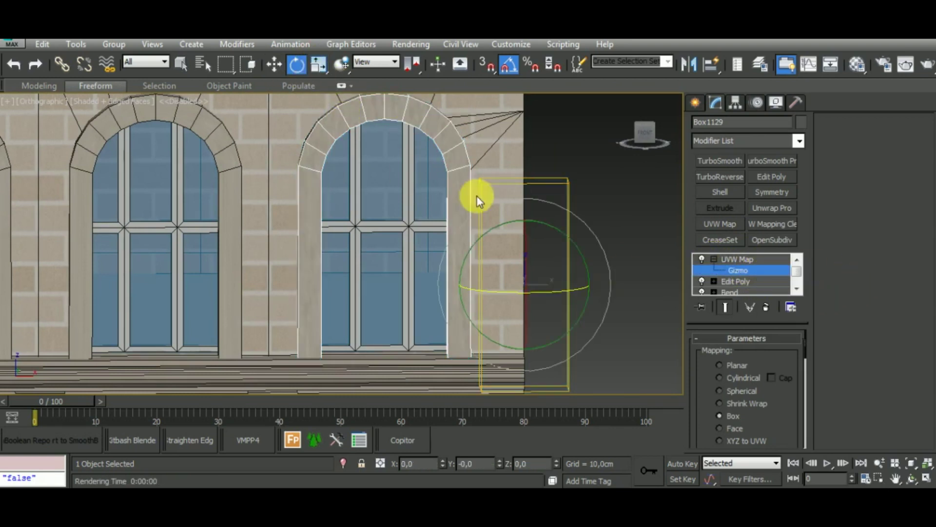
mouse_move(508, 230)
left_mouse_down()
mouse_move(548, 226)
mouse_move(591, 258)
left_mouse_up()
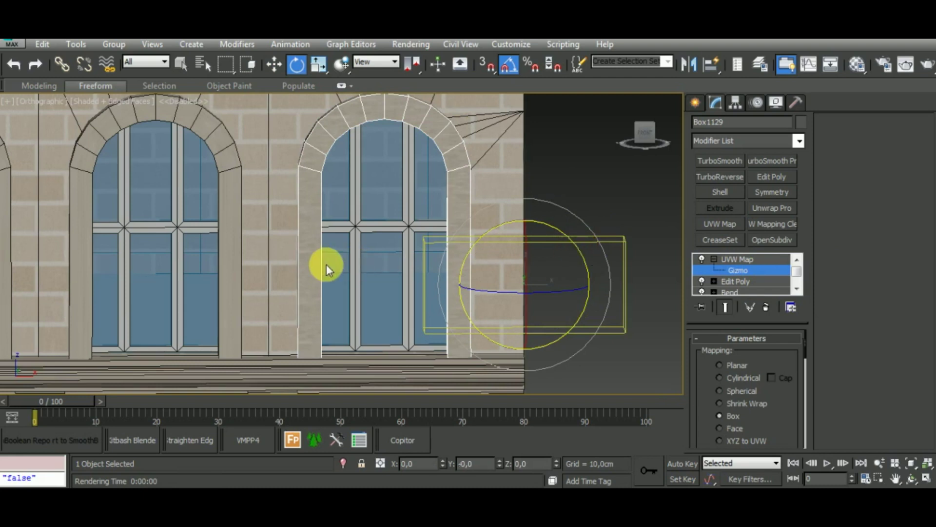
scroll(326, 264, "up", 4)
scroll(314, 250, "down", 2)
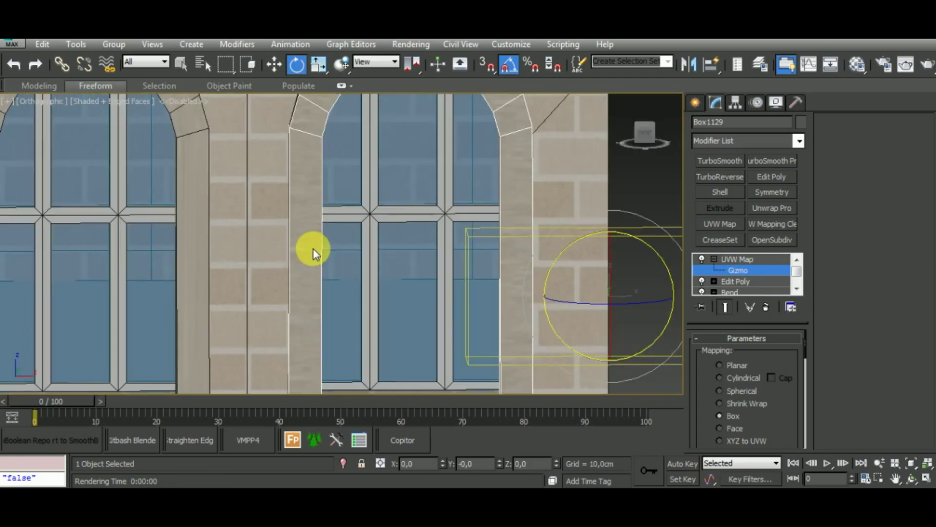
left_click_drag(487, 248, 482, 245)
Step: Resize the mapping to Length 228,573, Width 473,743 and Height 282,112
left_click_drag(782, 401, 780, 330)
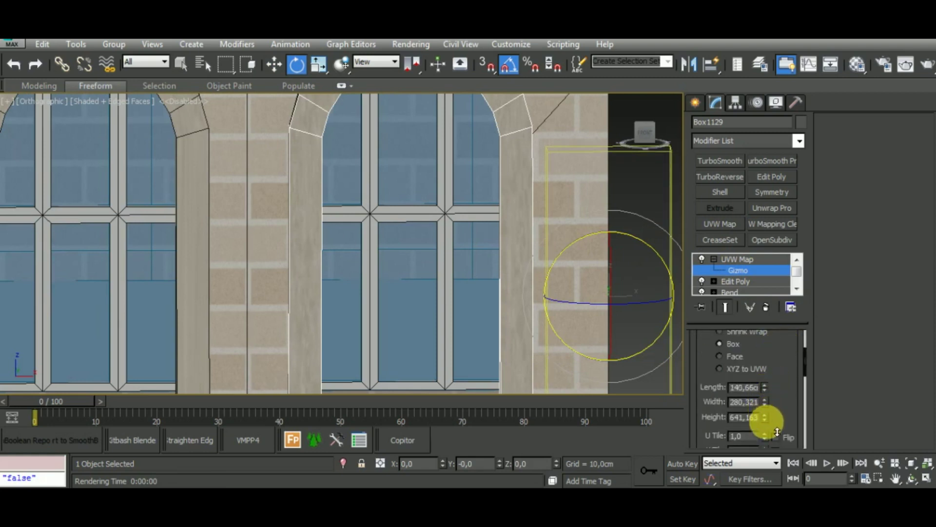
left_click_drag(764, 390, 782, 373)
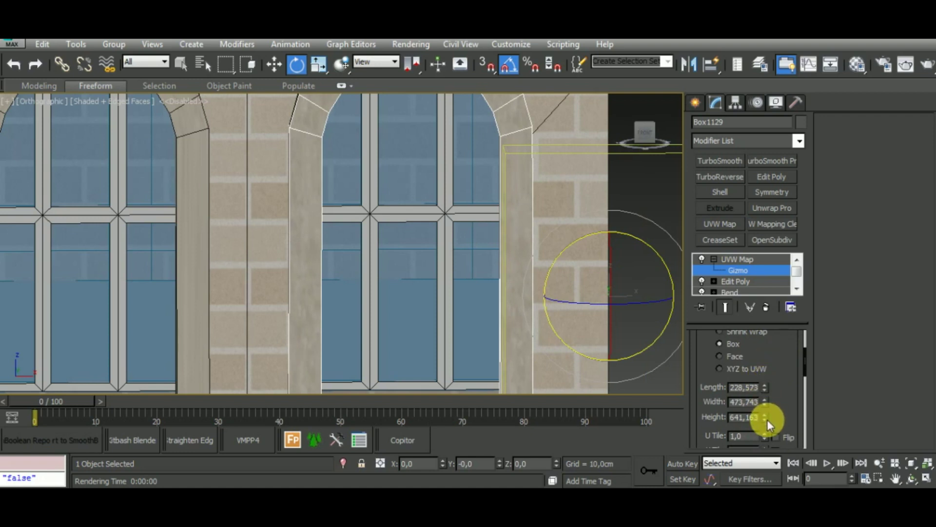
left_click_drag(767, 423, 777, 463)
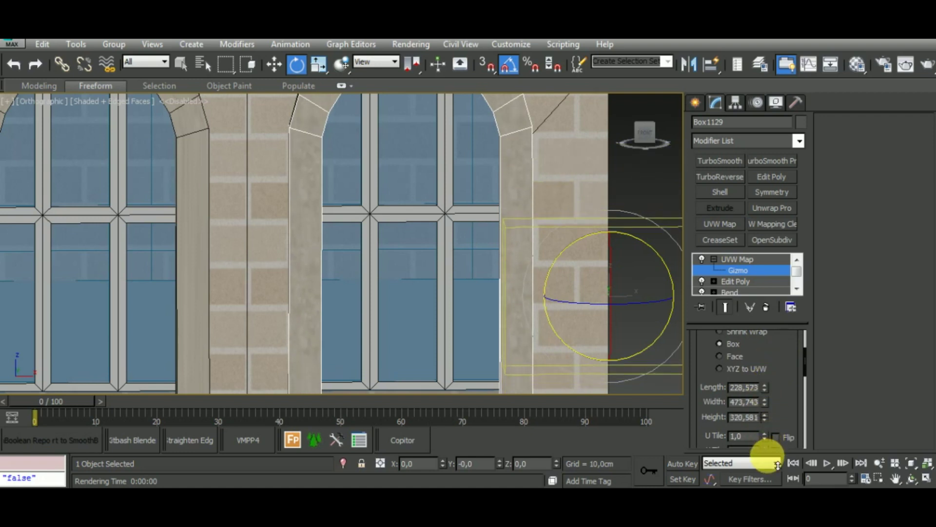
scroll(480, 180, "down", 2)
scroll(487, 180, "down", 2)
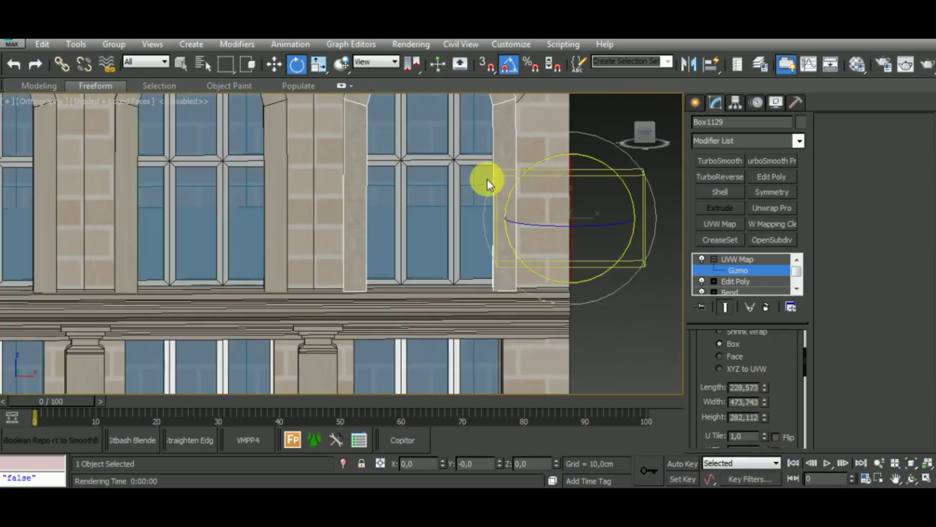
scroll(487, 179, "down", 2)
left_click(760, 259)
Step: Copy the right arch's UVW Map and paste it onto the middle and left arched frames
right_click(759, 258)
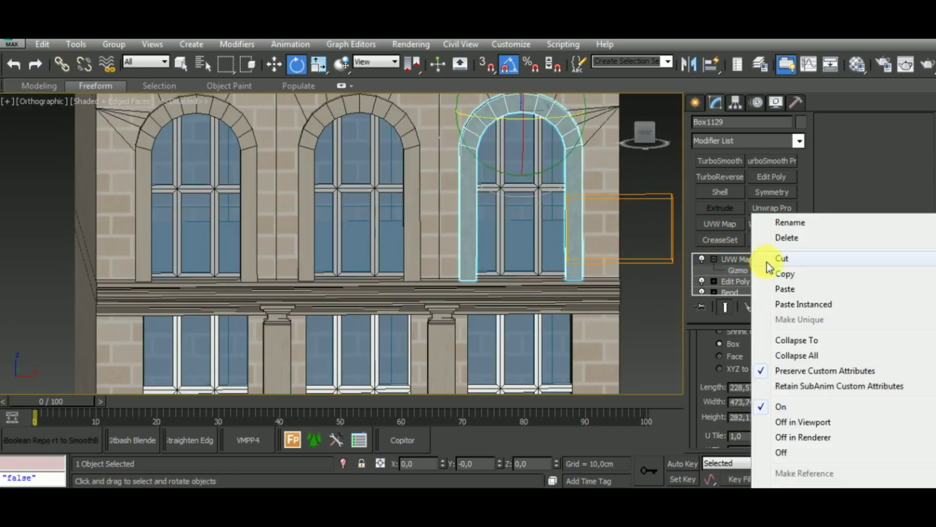
left_click(779, 271)
left_click(428, 159)
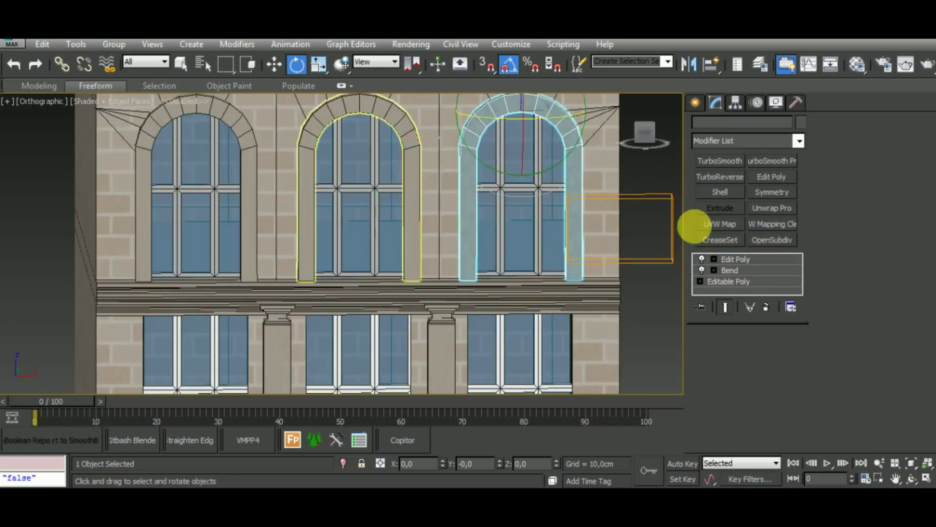
right_click(784, 259)
left_click(798, 283)
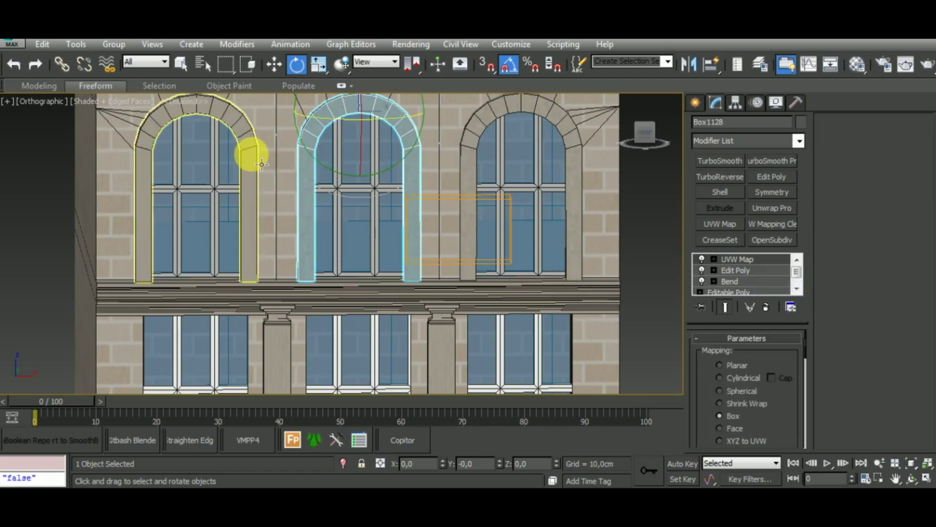
left_click(251, 151)
right_click(764, 261)
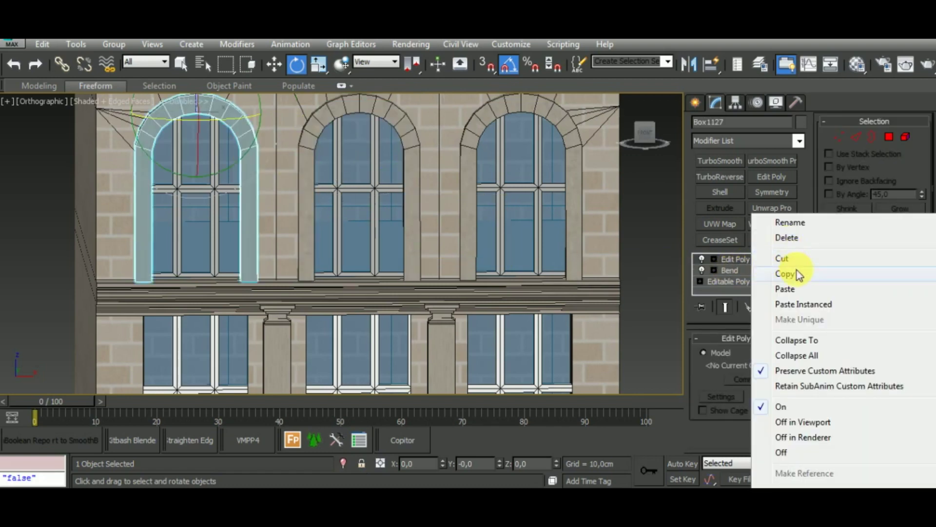
left_click(804, 288)
Step: Copy the UVW Map from a pilaster column that is already mapped
middle_click_drag(484, 255, 485, 192)
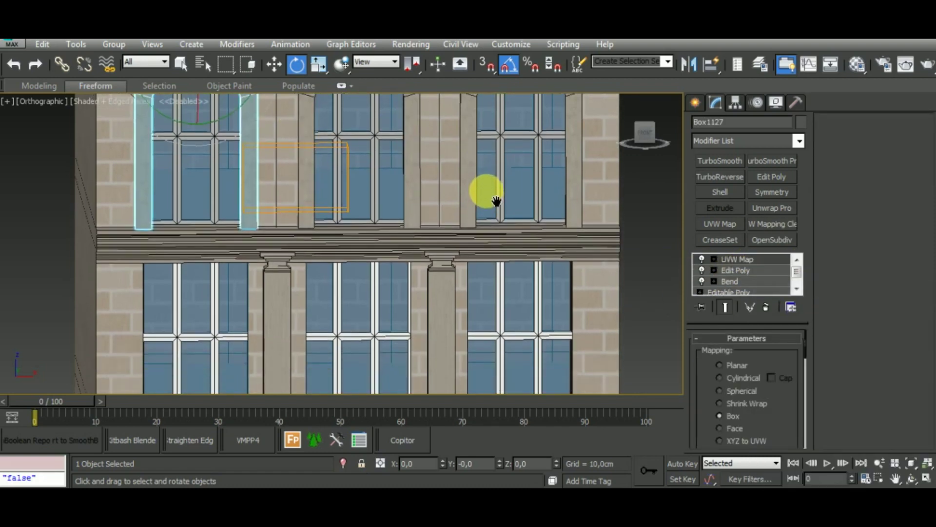
scroll(496, 197, "down", 2)
left_click(468, 273)
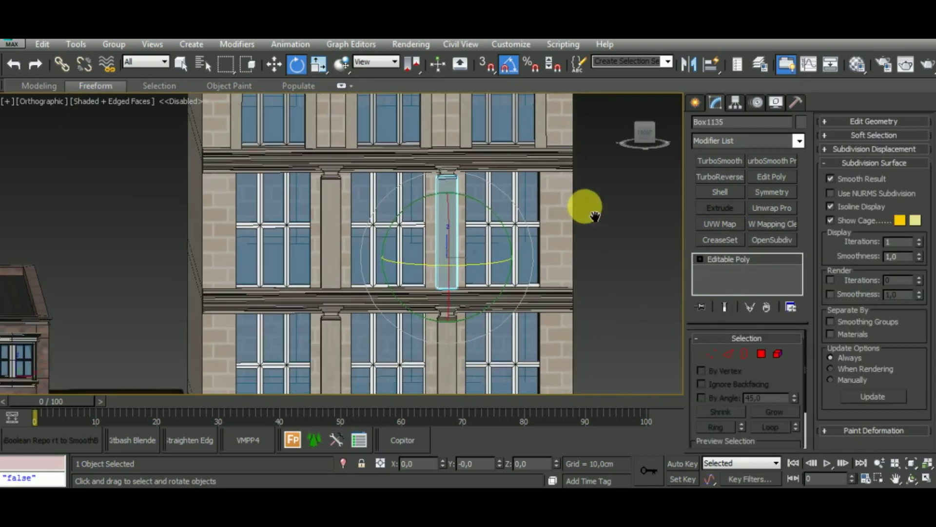
middle_click_drag(581, 244, 581, 122)
left_click(443, 369)
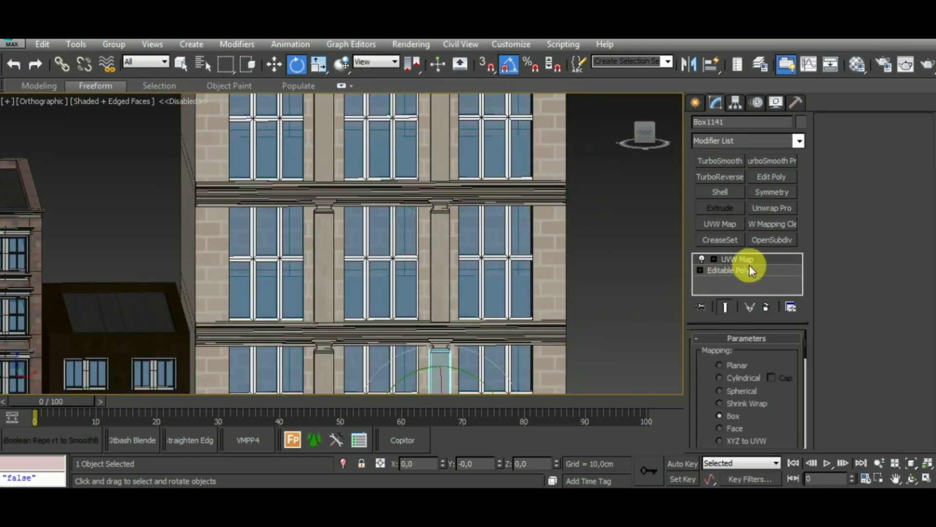
right_click(755, 259)
left_click(789, 273)
Step: Paste the column mapping onto Box1135 and another unmapped pilaster column
middle_click_drag(486, 286, 487, 242)
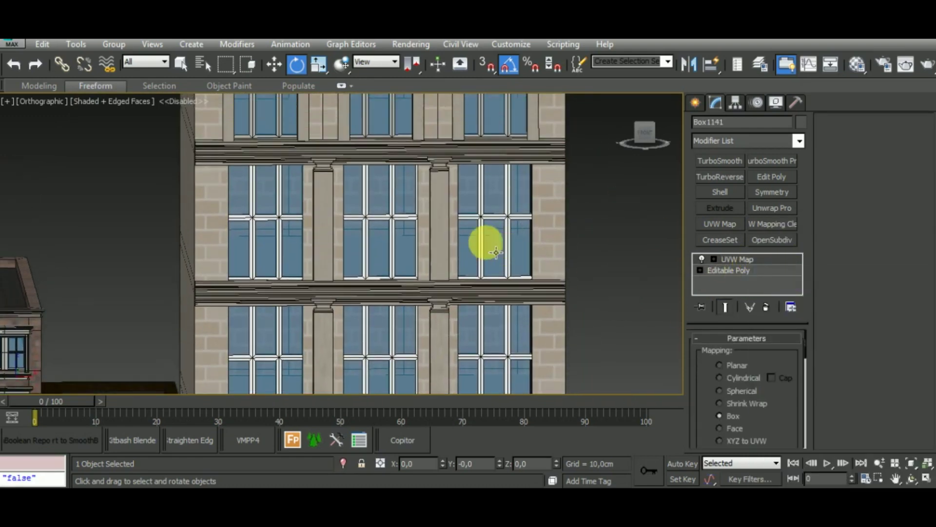
left_click(449, 215)
right_click(772, 263)
left_click(792, 267)
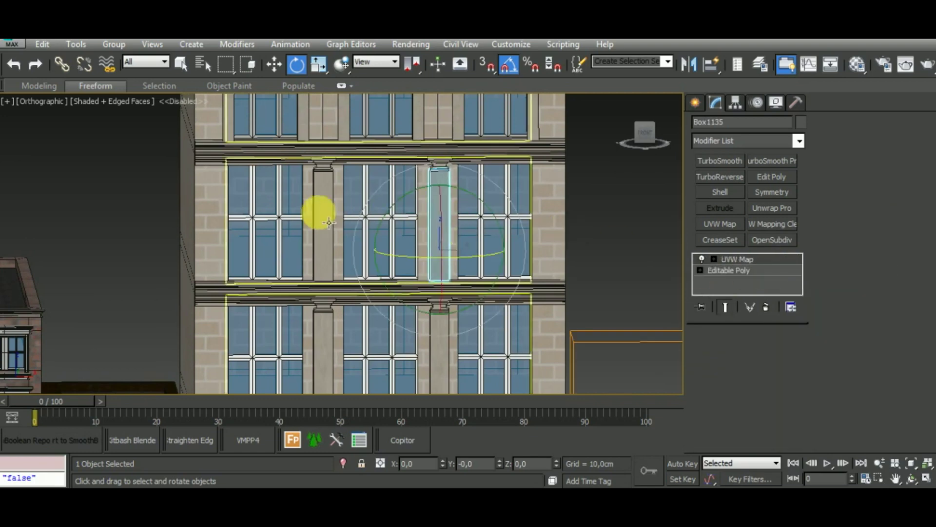
left_click(321, 214)
right_click(725, 255)
left_click(766, 268)
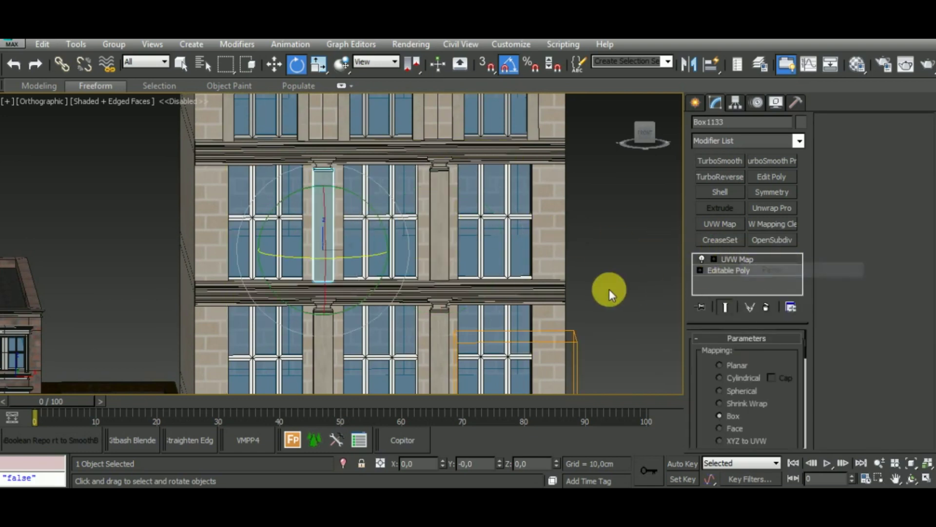
middle_click_drag(609, 289, 613, 151)
scroll(445, 303, "up", 3)
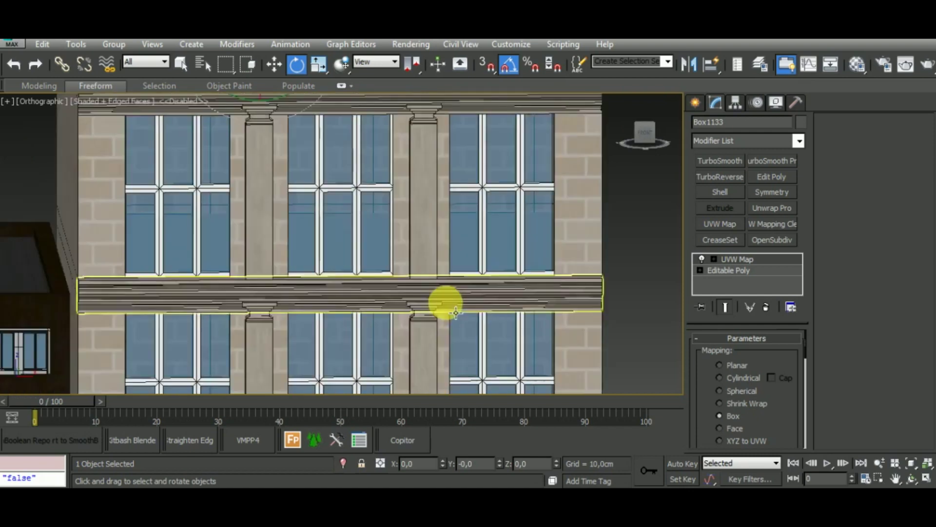
scroll(428, 320, "up", 3)
left_click(425, 334)
Step: Paste the UVW Map onto the column capital and set Width 221,454 and Height 1647,78
right_click(755, 260)
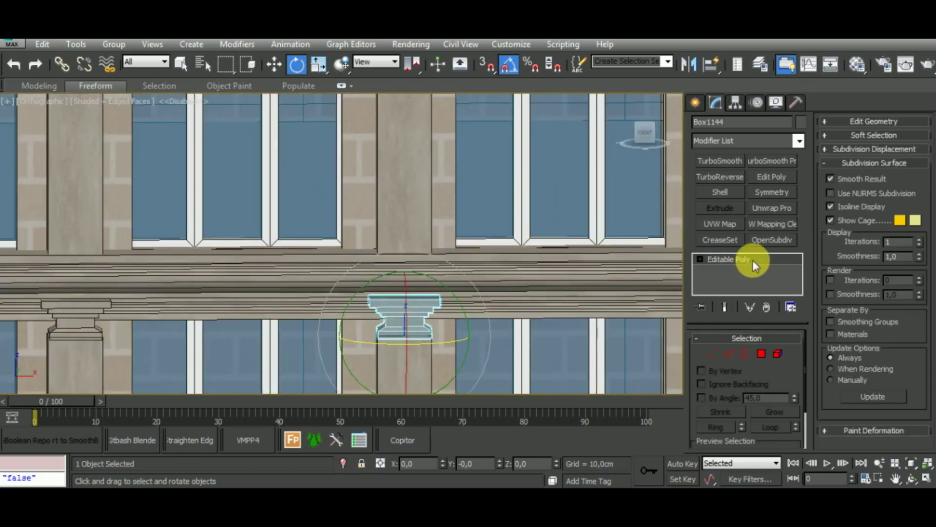
left_click(780, 268)
mouse_move(487, 320)
middle_mouse_down("alt")
mouse_move(515, 342)
mouse_move(507, 307)
middle_mouse_up("alt")
scroll(507, 250, "up", 1)
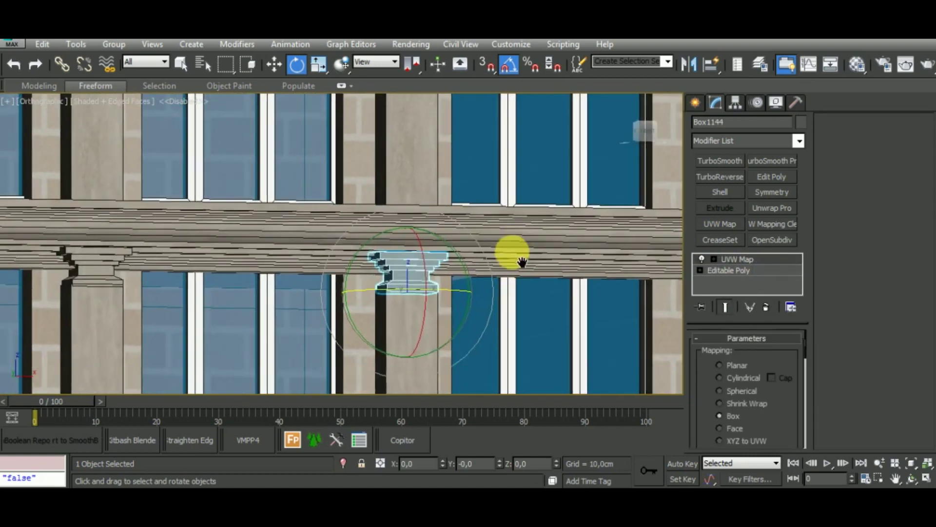
scroll(417, 268, "up", 3)
scroll(465, 281, "up", 3)
left_click_drag(773, 408, 767, 282)
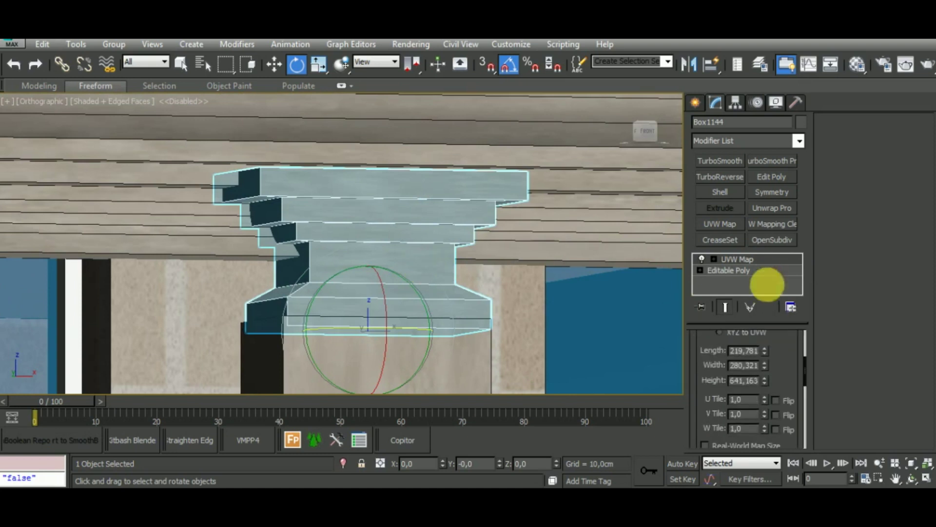
left_click_drag(765, 366, 776, 392)
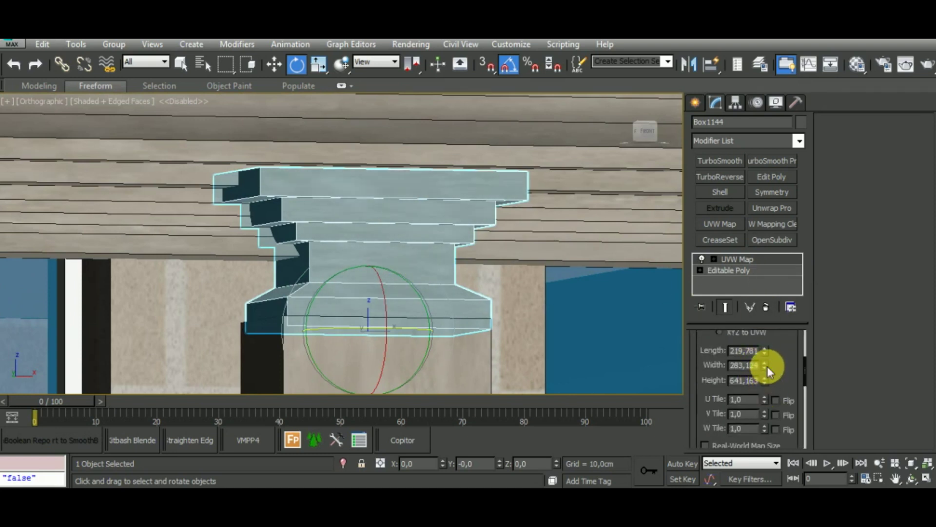
key("F4")
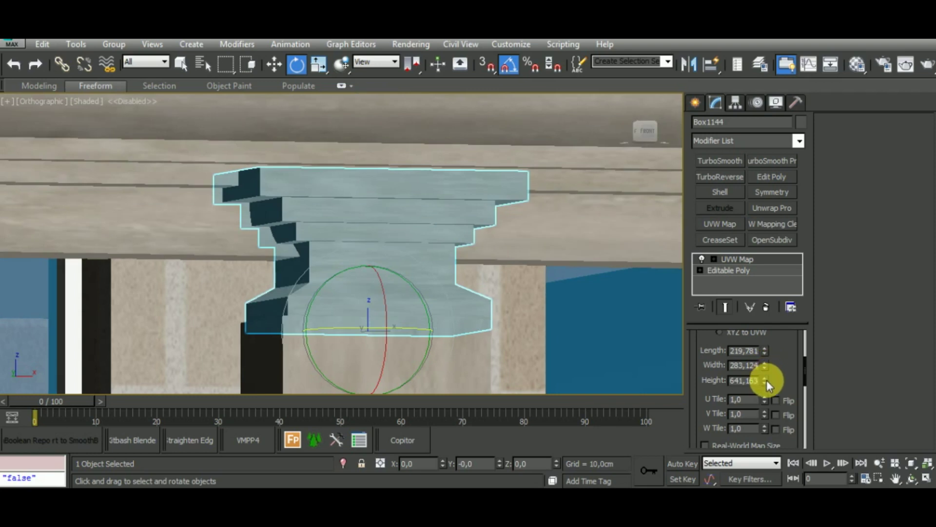
mouse_move(767, 380)
left_mouse_down()
mouse_move(779, 370)
mouse_move(779, 296)
left_mouse_up()
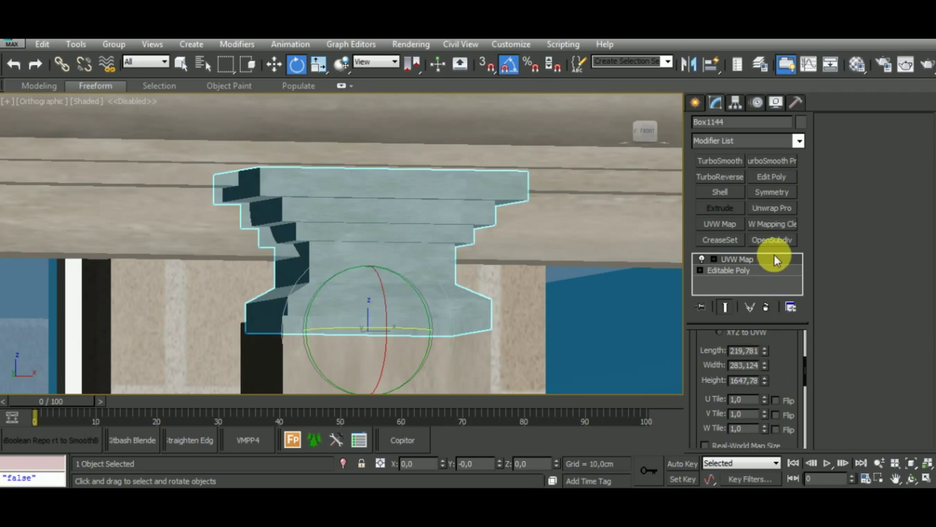
Step: Copy the capital's mapping and paste it onto the next two column capitals
right_click(774, 258)
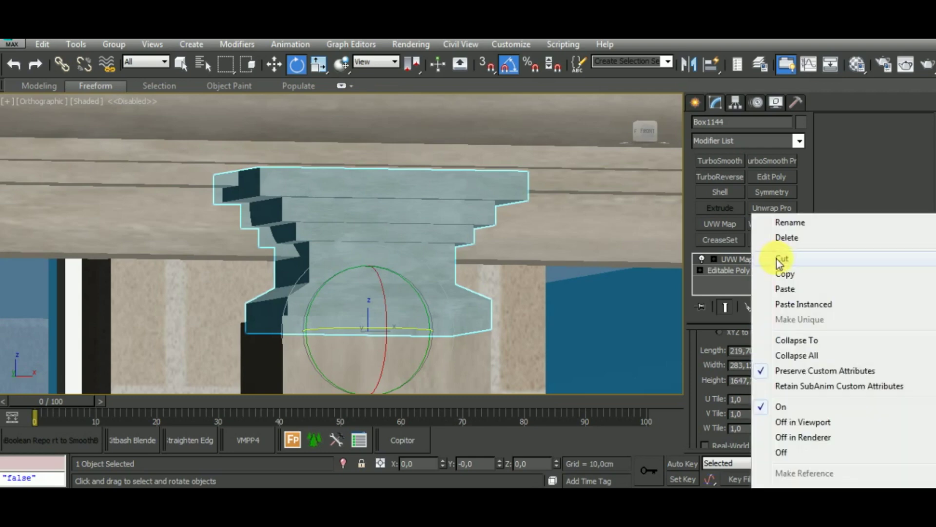
left_click(800, 278)
middle_click_drag(566, 311, 599, 301, "alt")
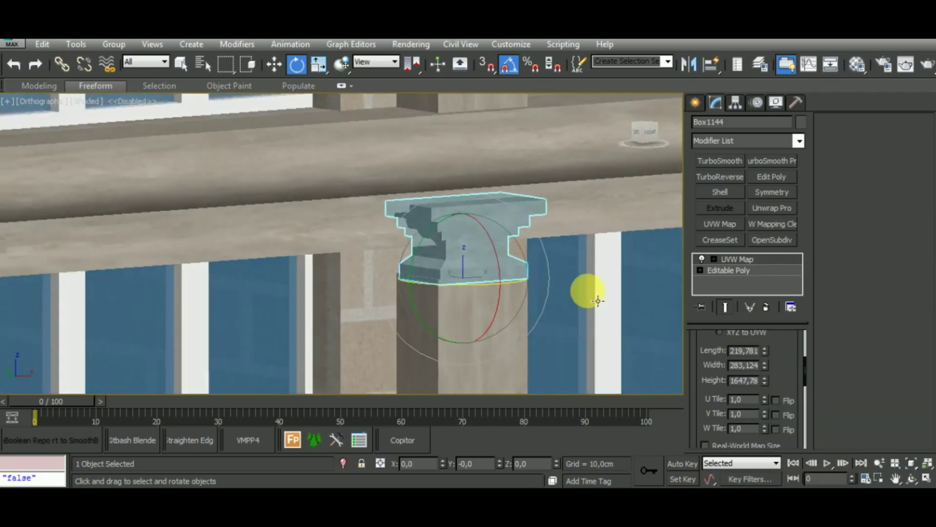
scroll(598, 301, "down", 3)
scroll(558, 299, "down", 3)
middle_click_drag(583, 242, 332, 301, "alt")
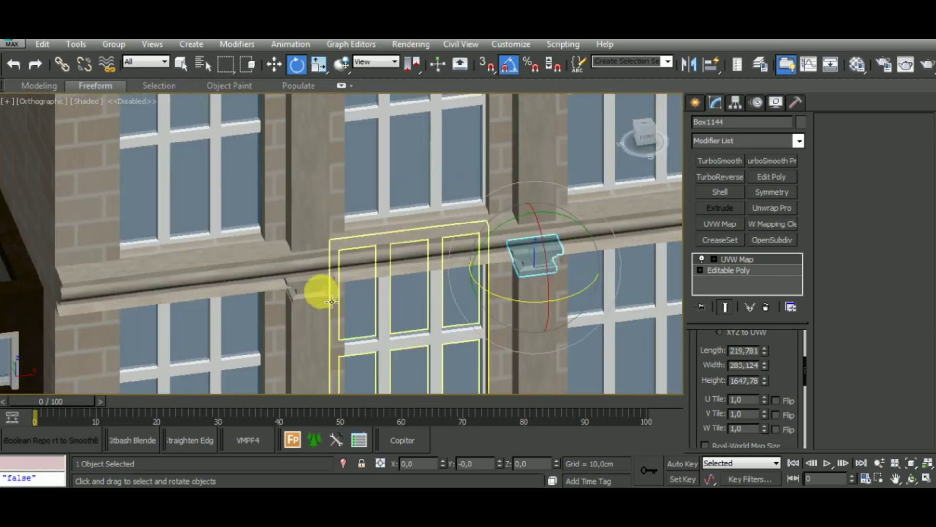
left_click(331, 301)
right_click(742, 266)
left_click(772, 272)
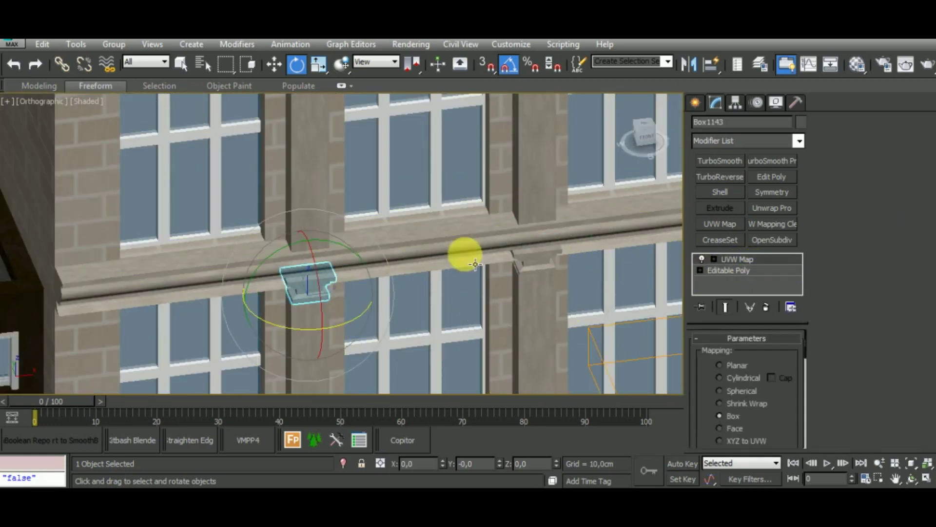
mouse_move(476, 263)
middle_mouse_down("alt")
mouse_move(460, 397)
mouse_move(341, 255)
middle_mouse_up("alt")
left_click(323, 222)
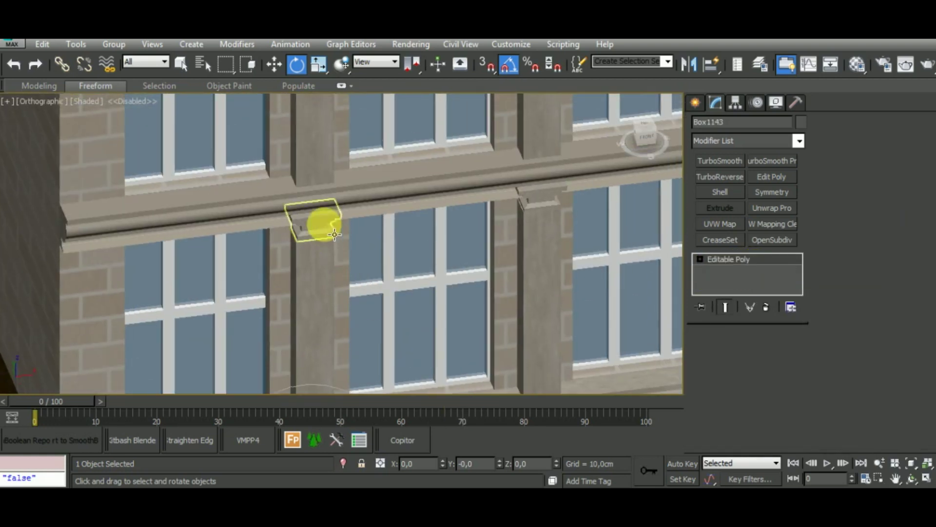
right_click(779, 264)
left_click(799, 267)
Step: Paste the capital mapping onto the remaining three capitals along the facade
left_click(541, 193)
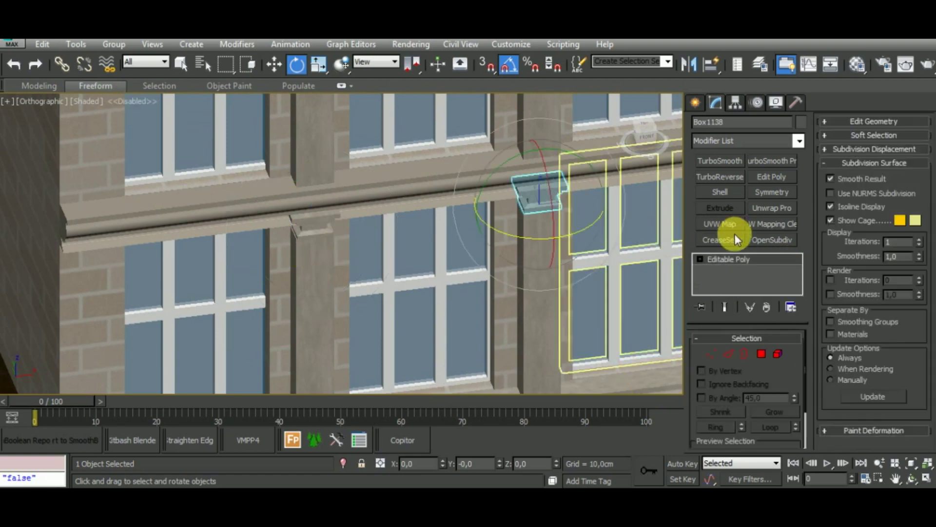
right_click(752, 260)
left_click(763, 268)
middle_click_drag(516, 272, 514, 425)
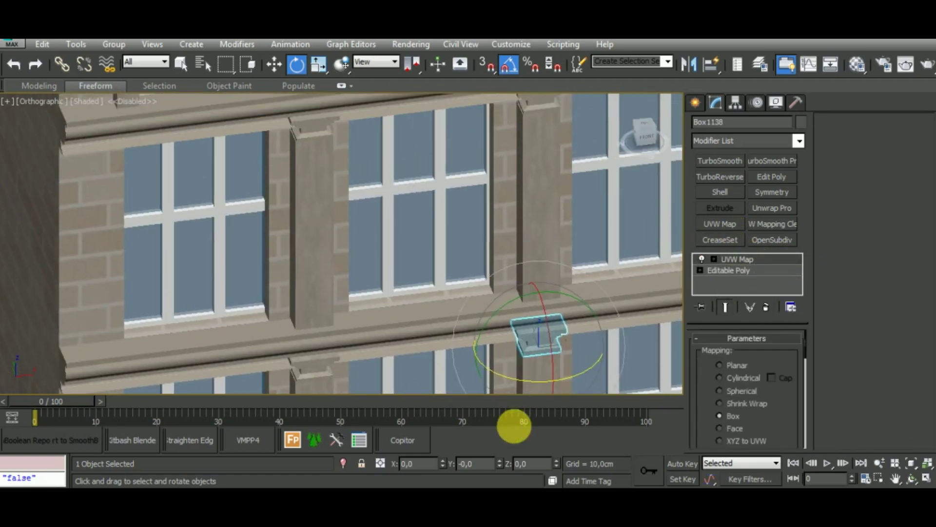
left_click(327, 119)
right_click(739, 258)
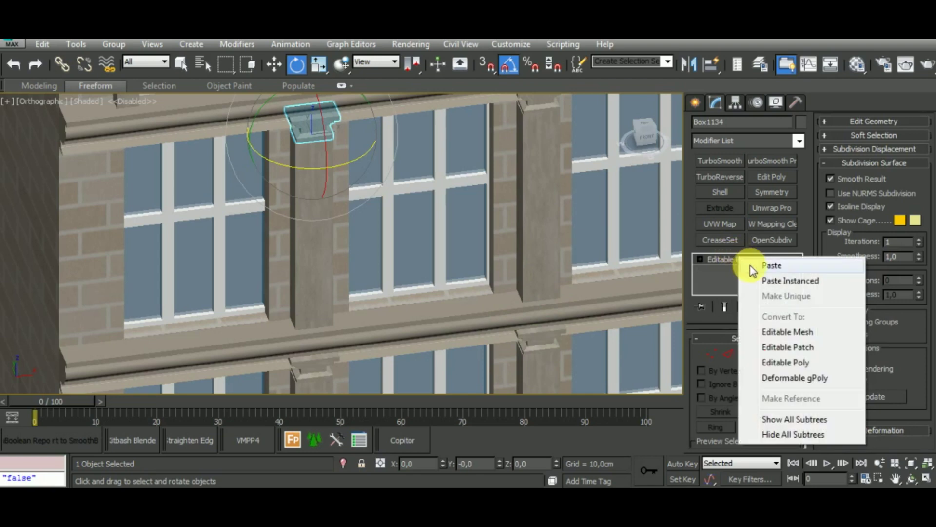
left_click(770, 265)
left_click(540, 100)
right_click(765, 259)
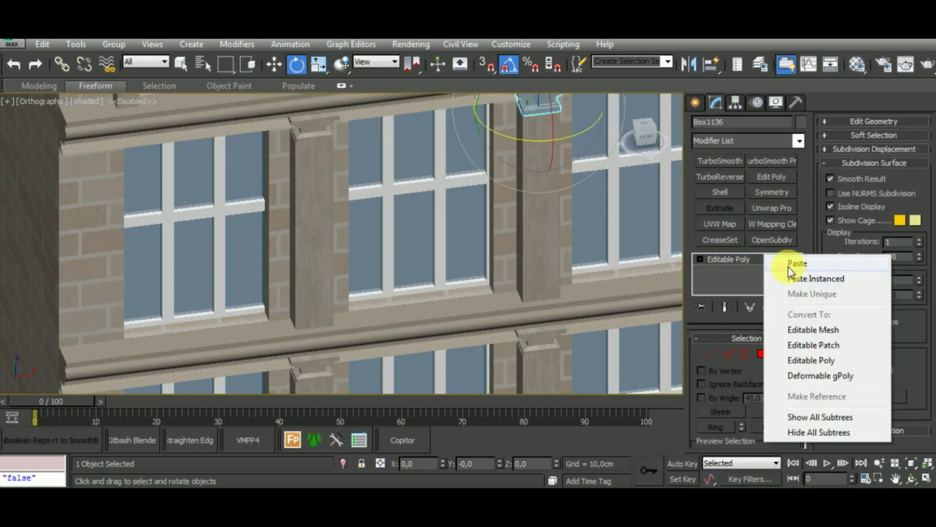
left_click(788, 267)
middle_click_drag(497, 309, 495, 163)
Step: Paste the box UVW Map onto the frame beside the entrance door
scroll(502, 169, "down", 5)
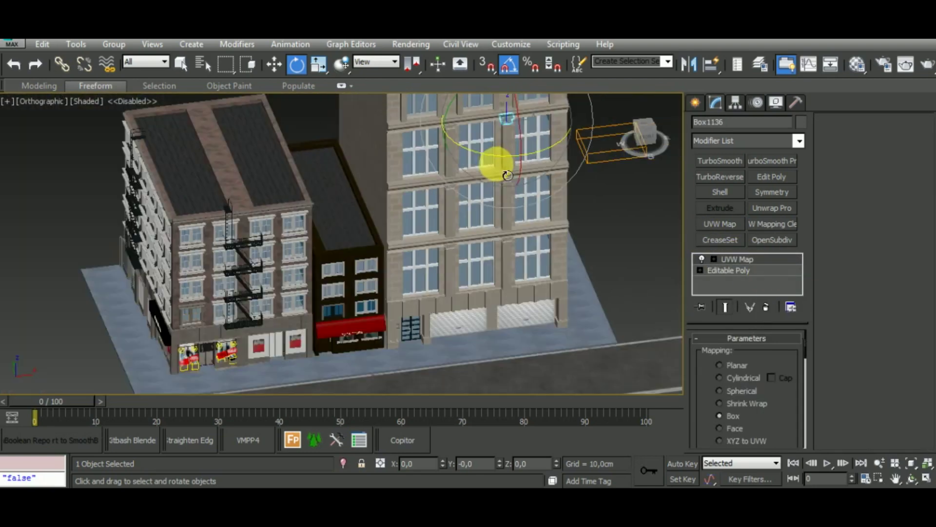
mouse_move(630, 355)
middle_mouse_down()
mouse_move(591, 305)
mouse_move(385, 321)
middle_mouse_up()
scroll(406, 308, "up", 5)
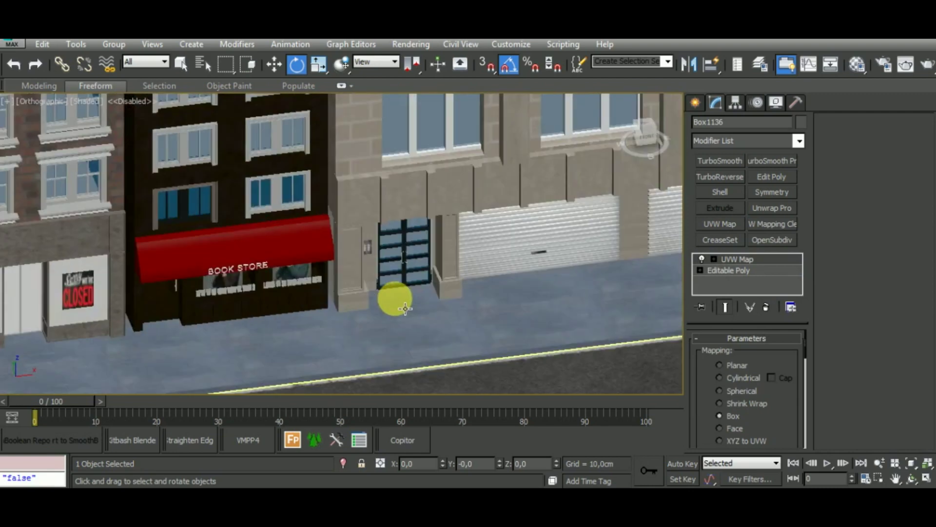
scroll(405, 308, "up", 4)
scroll(390, 299, "down", 3)
scroll(390, 299, "down", 2)
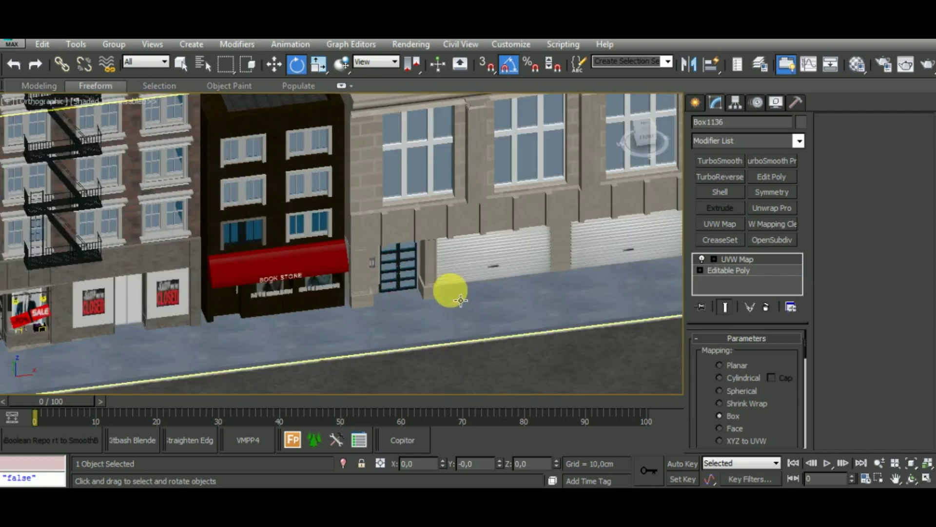
left_click(440, 267)
right_click(732, 262)
left_click(761, 268)
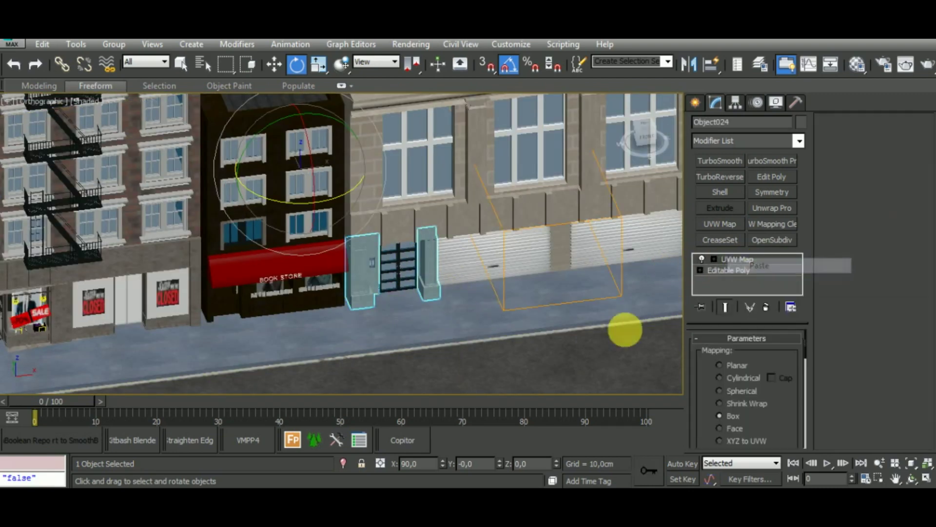
Step: Paste the box UVW Map onto the divider panel between the shutters
middle_click_drag(622, 328, 531, 307, "alt")
scroll(441, 273, "up", 2)
scroll(439, 266, "up", 4)
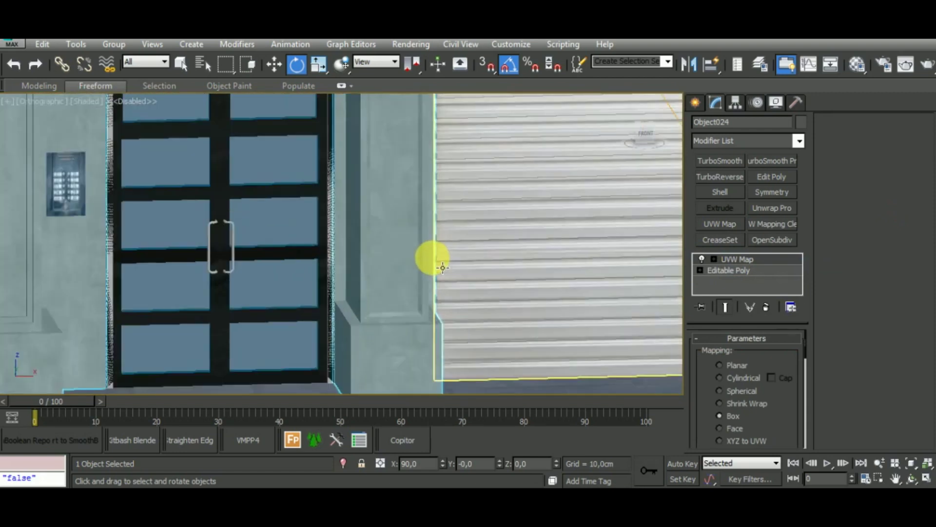
scroll(429, 291, "up", 2)
scroll(429, 291, "down", 4)
left_click(418, 350)
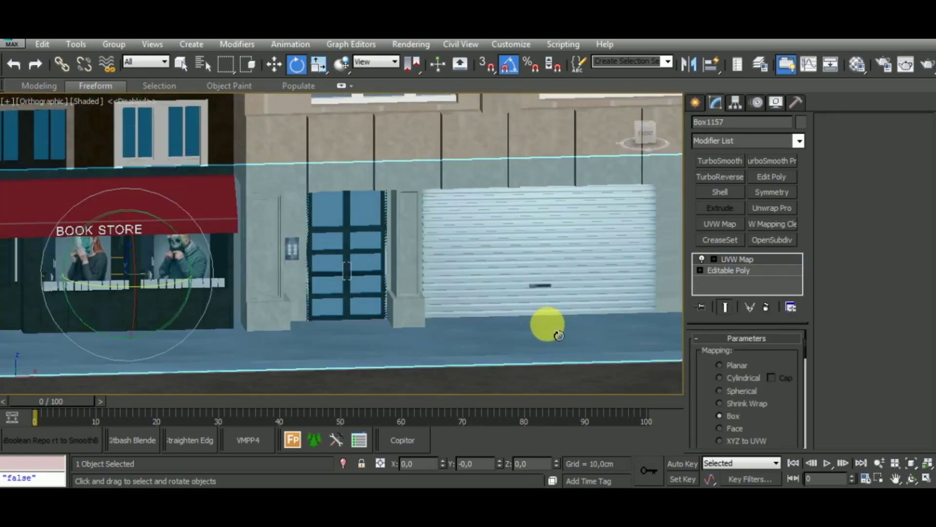
middle_click_drag(548, 324, 294, 344)
scroll(487, 312, "down", 3)
left_click(445, 273)
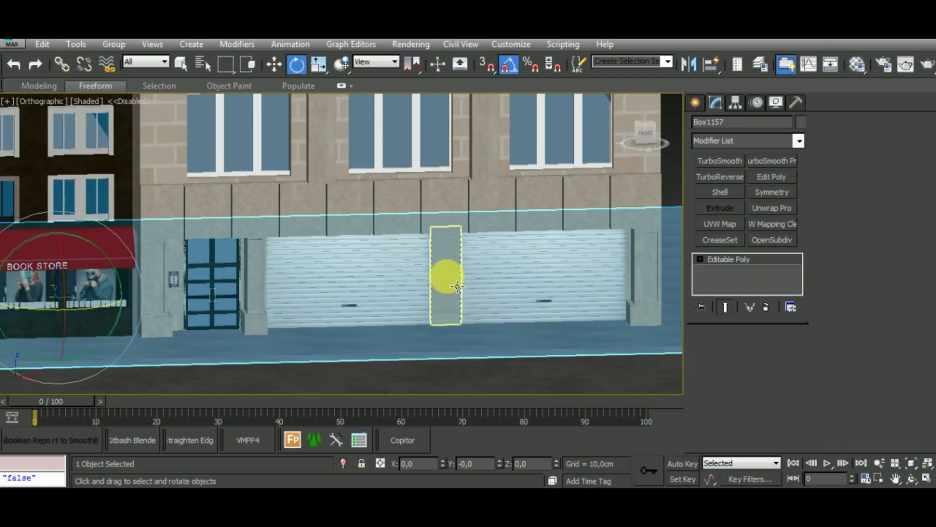
right_click(737, 279)
left_click(766, 264)
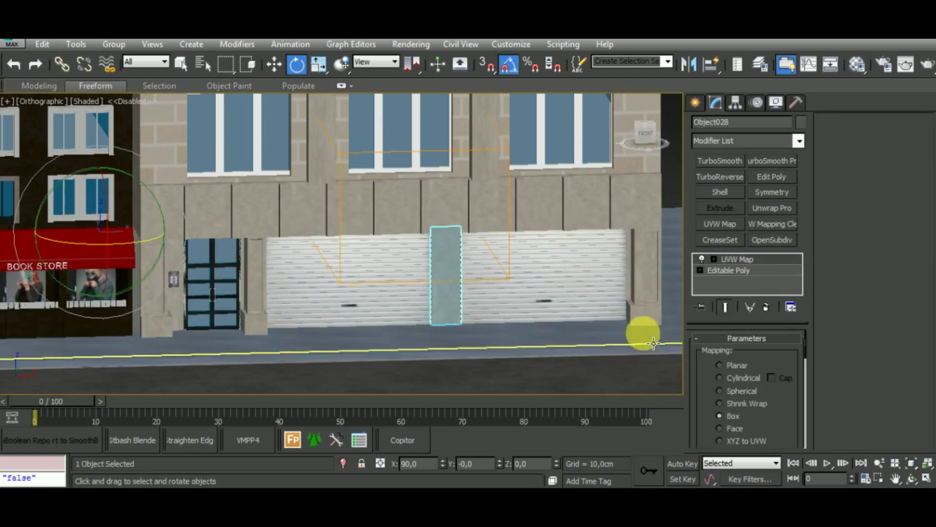
Step: Select the entrance pillar and the road plane, then switch to Perspective view
left_click(657, 328)
mouse_move(551, 372)
middle_mouse_down()
mouse_move(544, 325)
mouse_move(606, 376)
mouse_move(560, 306)
mouse_move(552, 350)
middle_mouse_up()
scroll(538, 348, "down", 3)
left_click(538, 347)
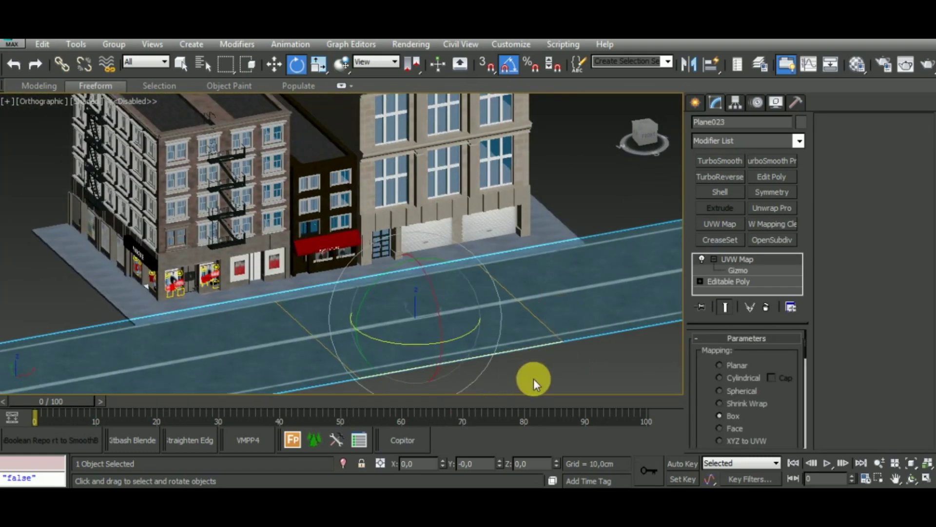
key("p")
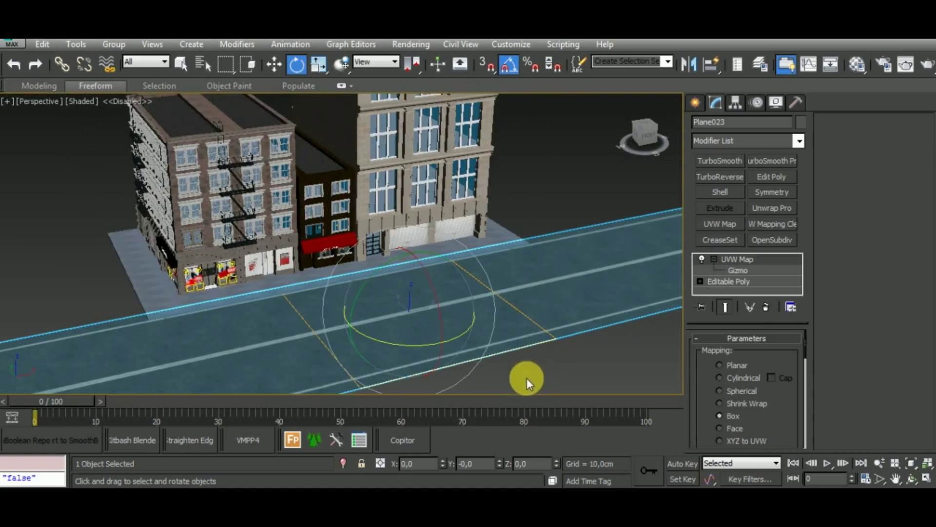
Step: Give the sidewalk box a new material with the sidewalk diffuse and roughness textures
scroll(387, 314, "up", 3)
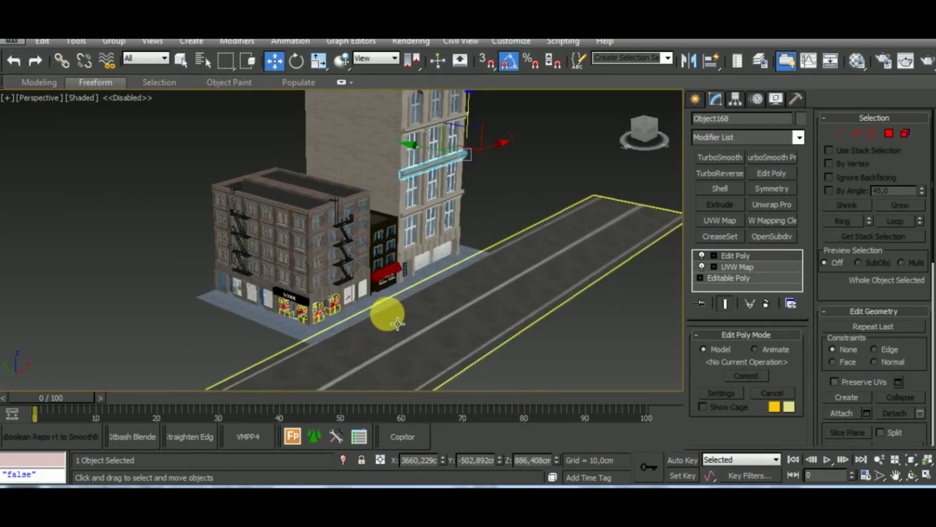
scroll(379, 314, "up", 3)
left_click(378, 314)
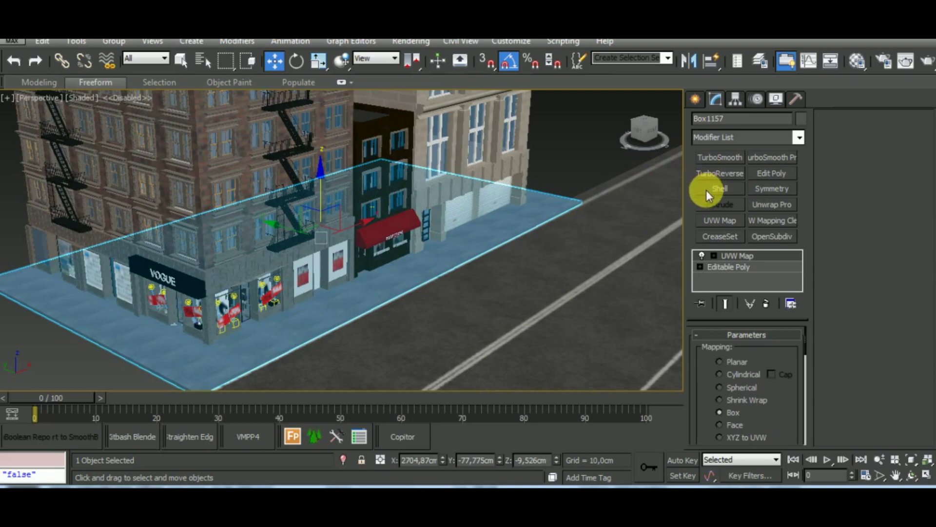
key("m")
left_click(170, 233)
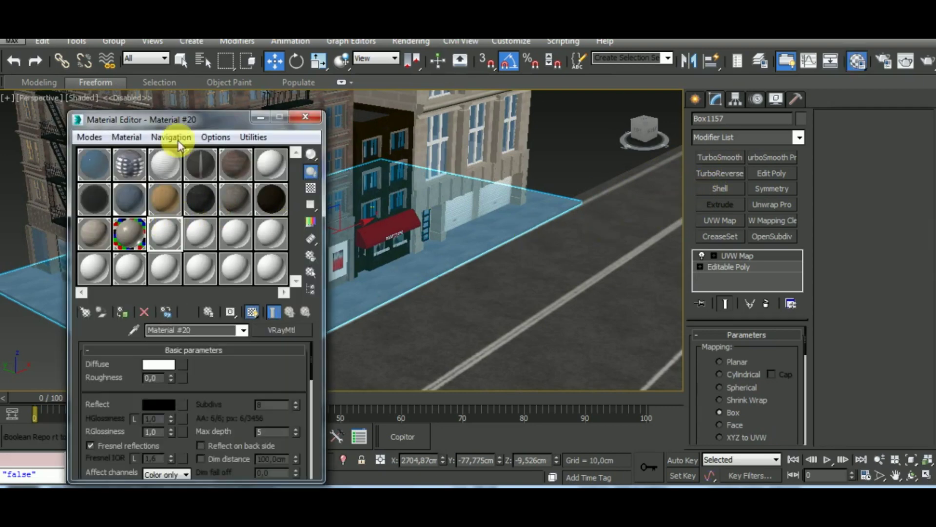
left_click_drag(191, 121, 605, 79)
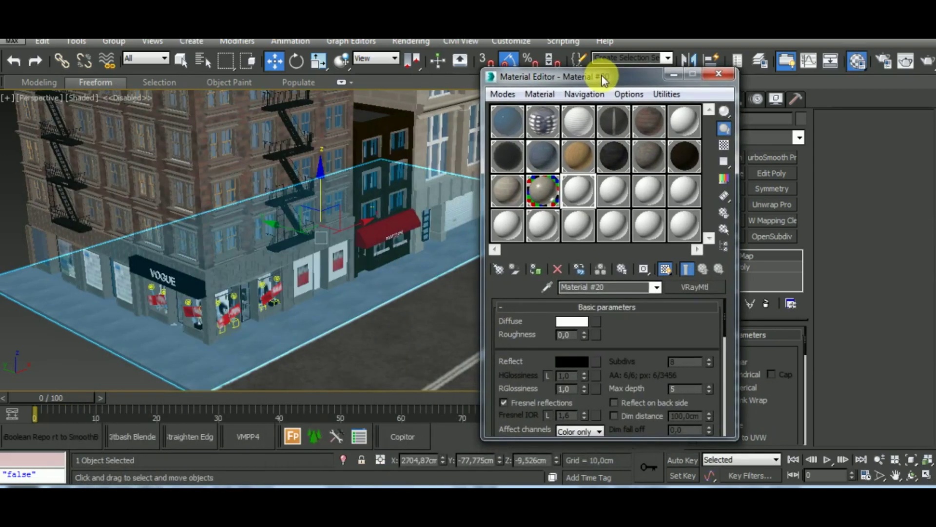
left_click(647, 310)
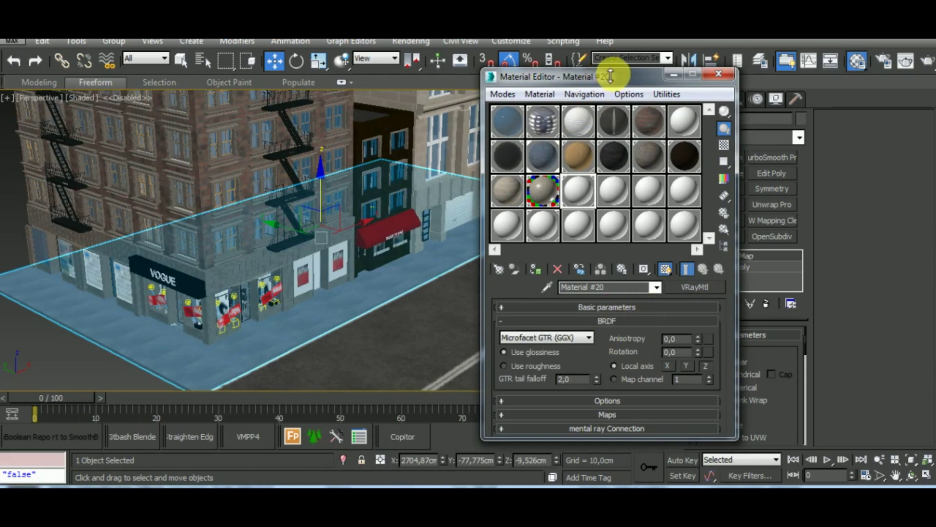
left_click_drag(610, 76, 610, 42)
left_click(613, 381)
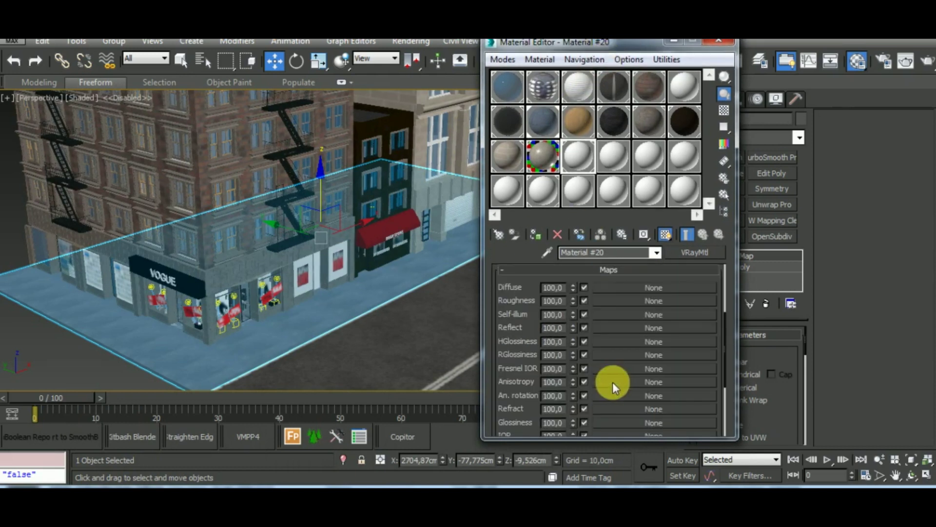
scroll(540, 367, "down", 1)
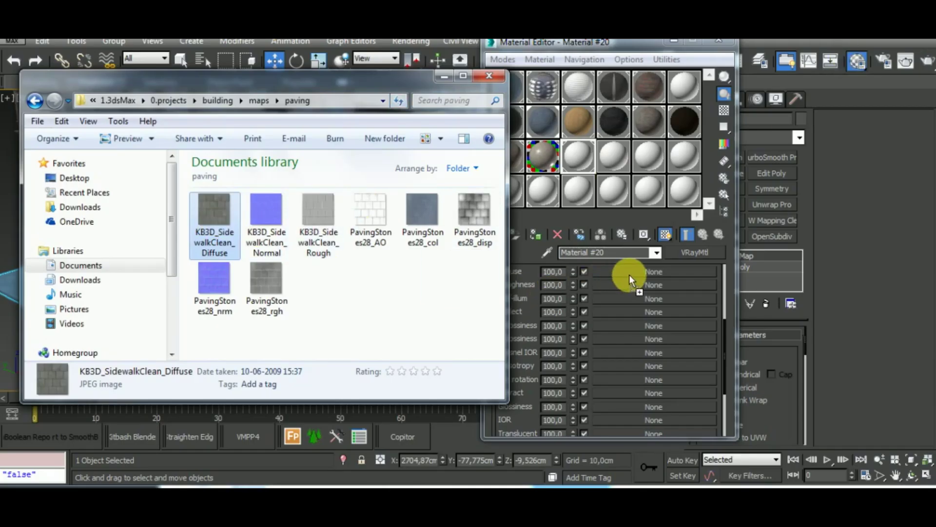
left_click_drag(215, 223, 624, 274)
left_click_drag(319, 239, 626, 286)
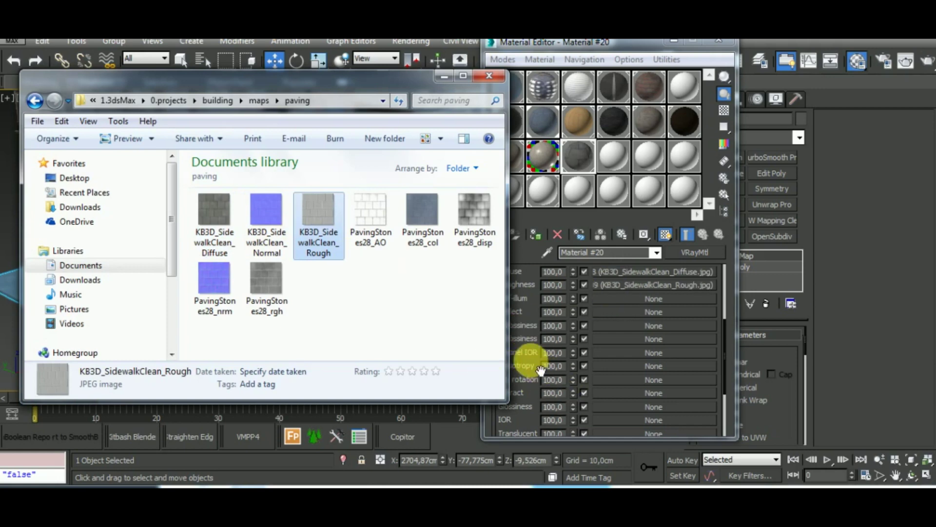
Step: Assign the KB3D_SidewalkClean_Normal image as the bump map and minimize the file browser
scroll(532, 312, "down", 3)
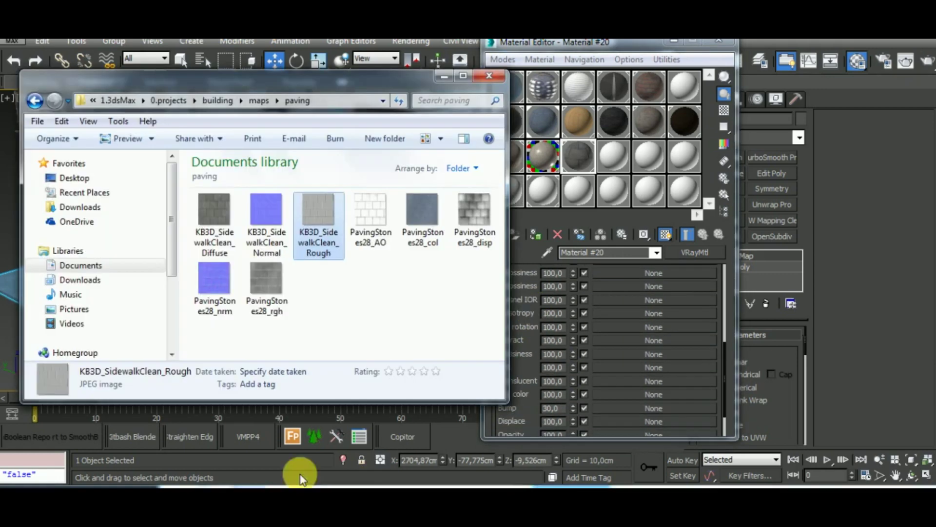
left_click(268, 266)
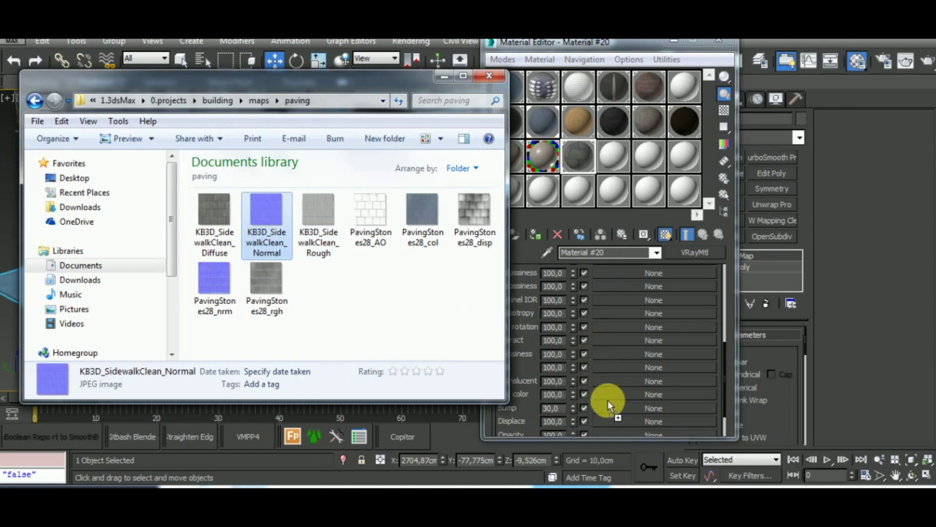
left_click_drag(608, 400, 612, 407)
left_click(443, 78)
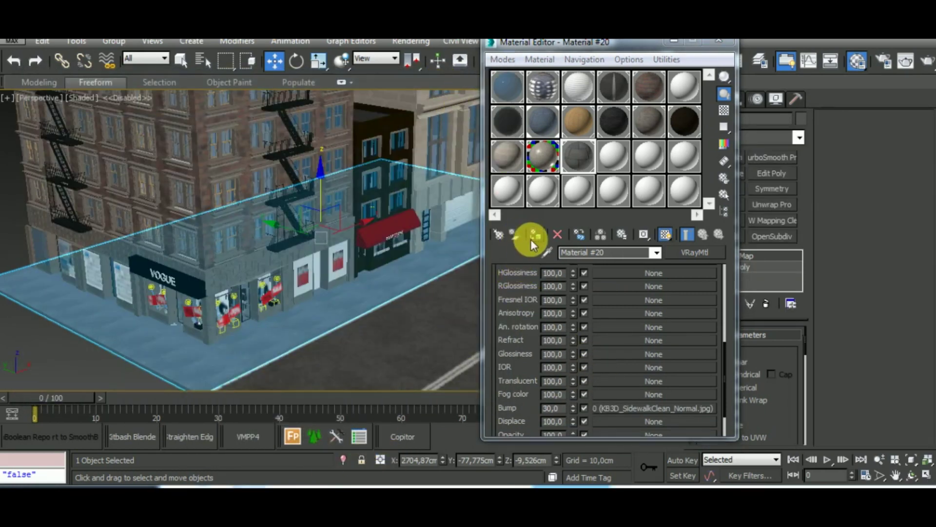
Step: Close the Material Editor and deselect the sidewalk box
middle_click_drag(415, 336, 418, 370, "alt")
mouse_move(405, 331)
middle_mouse_down("alt")
mouse_move(393, 314)
mouse_move(463, 283)
middle_mouse_up("alt")
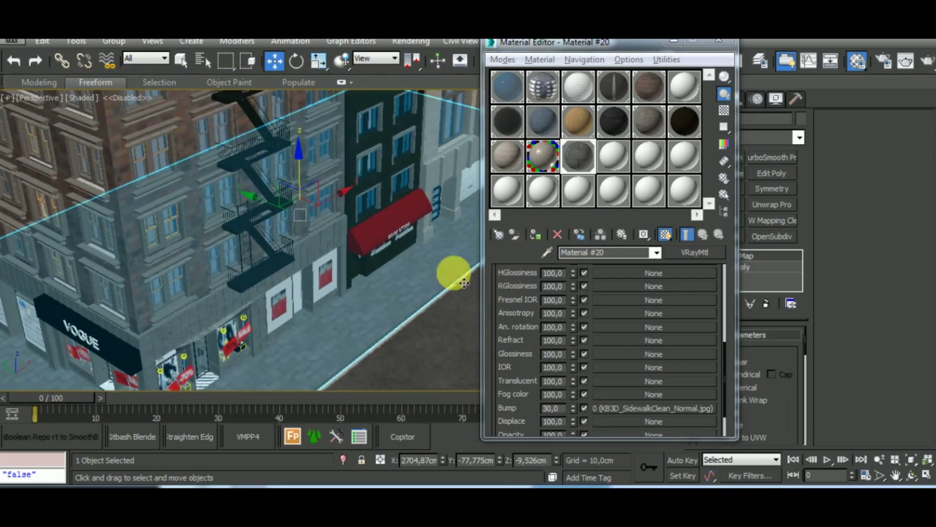
left_click(725, 47)
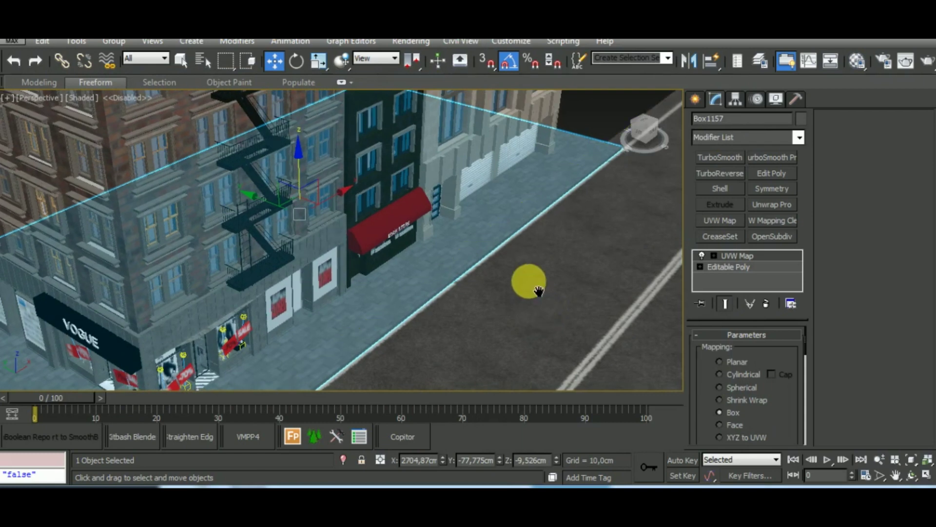
mouse_move(529, 283)
middle_mouse_down("alt")
mouse_move(526, 272)
mouse_move(540, 276)
middle_mouse_up("alt")
scroll(536, 271, "down", 3)
scroll(590, 363, "down", 3)
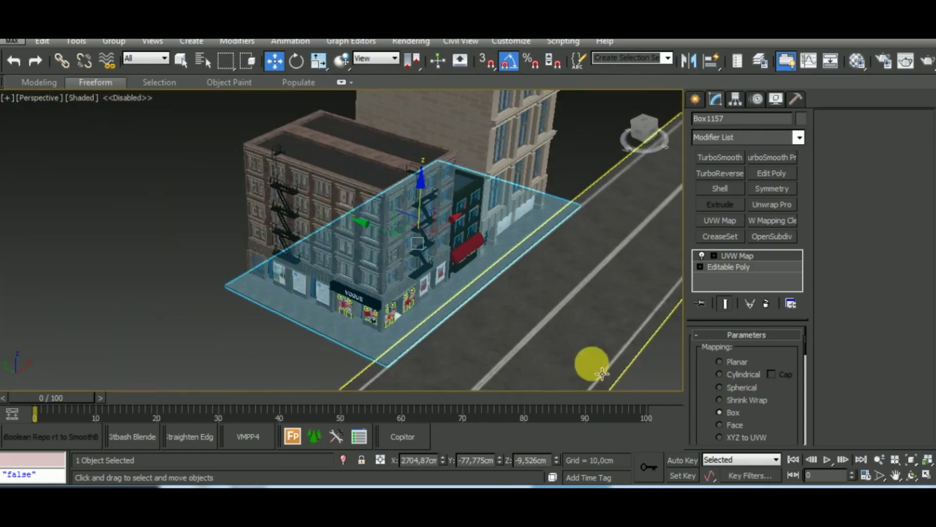
middle_click_drag(652, 372, 556, 358)
scroll(561, 358, "up", 2)
left_click(575, 355)
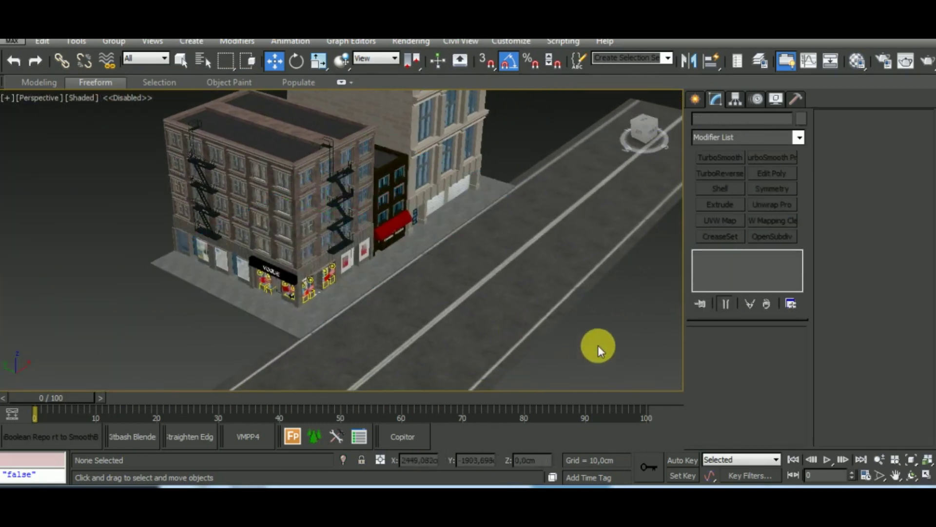
Step: Switch to the Top view and frame the road
scroll(601, 359, "up", 1)
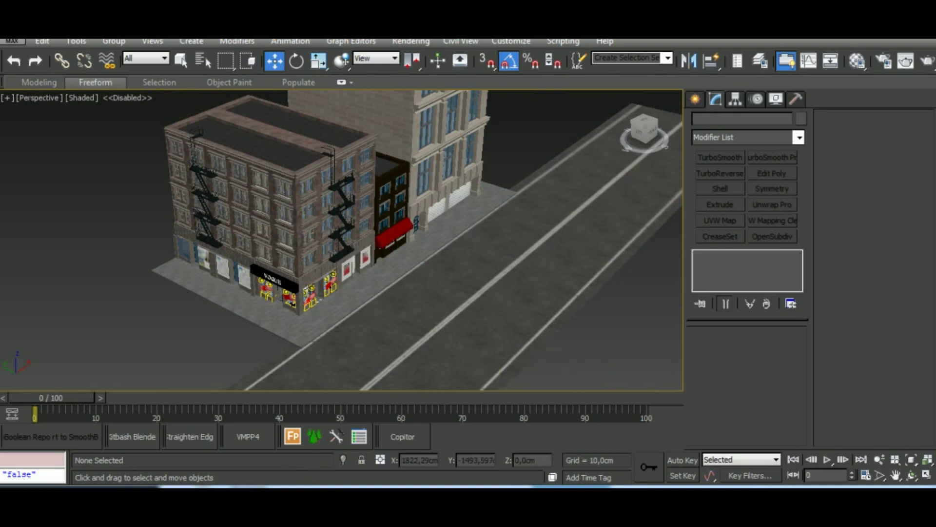
middle_click_drag(424, 320, 313, 320)
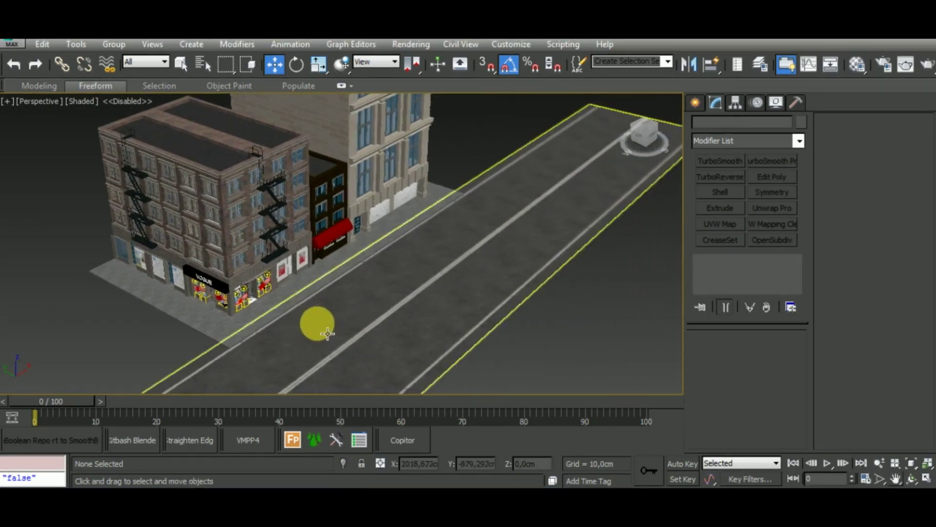
key("t")
scroll(439, 349, "down", 2)
middle_click_drag(441, 349, 378, 303)
scroll(407, 295, "up", 5)
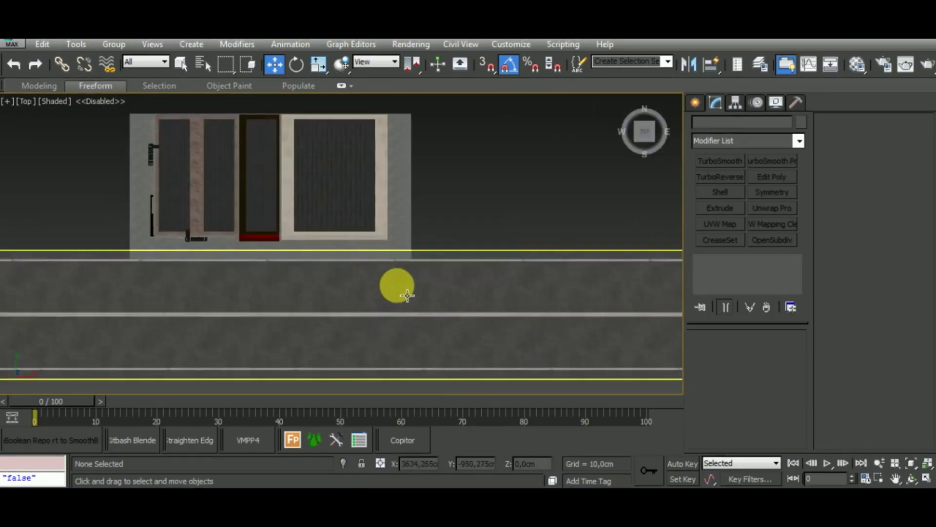
scroll(407, 295, "up", 2)
Step: Create a box beside the road with Length and Width 40 and a lowered height
left_click(696, 103)
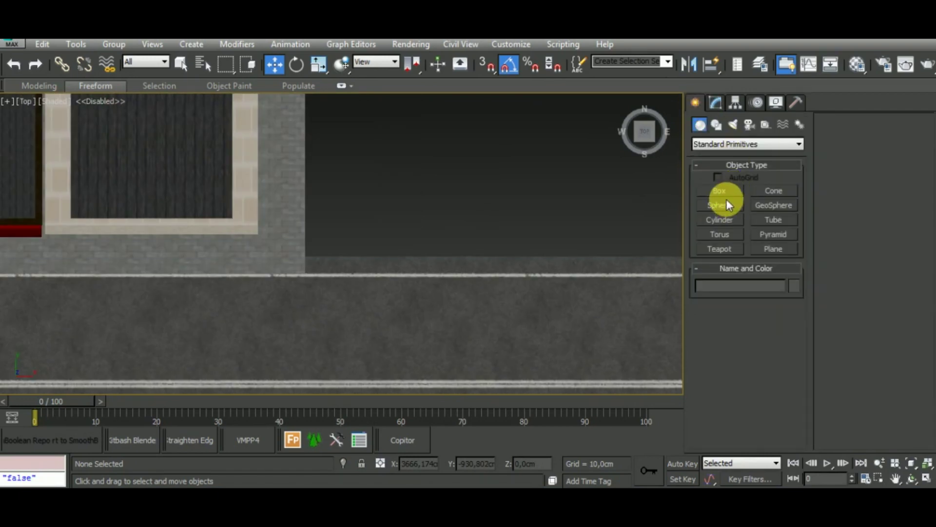
left_click(726, 191)
left_click_drag(377, 254, 384, 264)
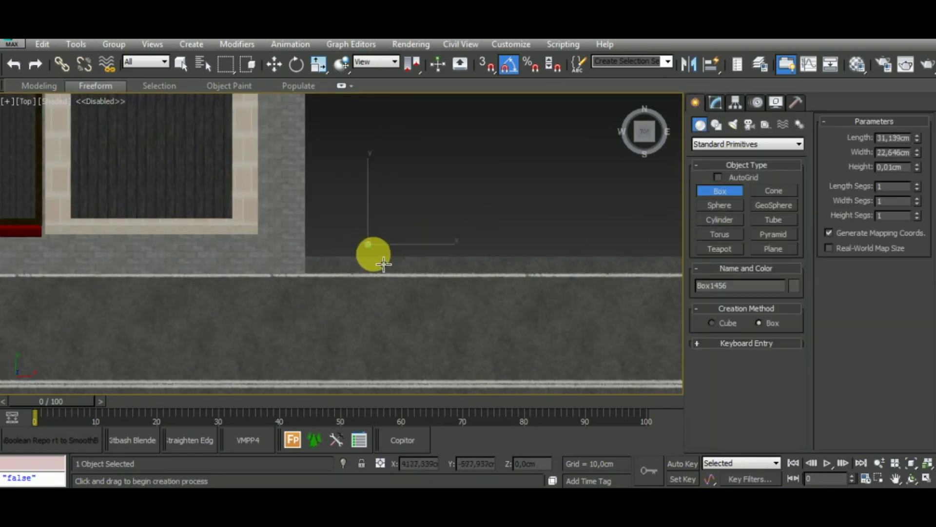
left_click(275, 64)
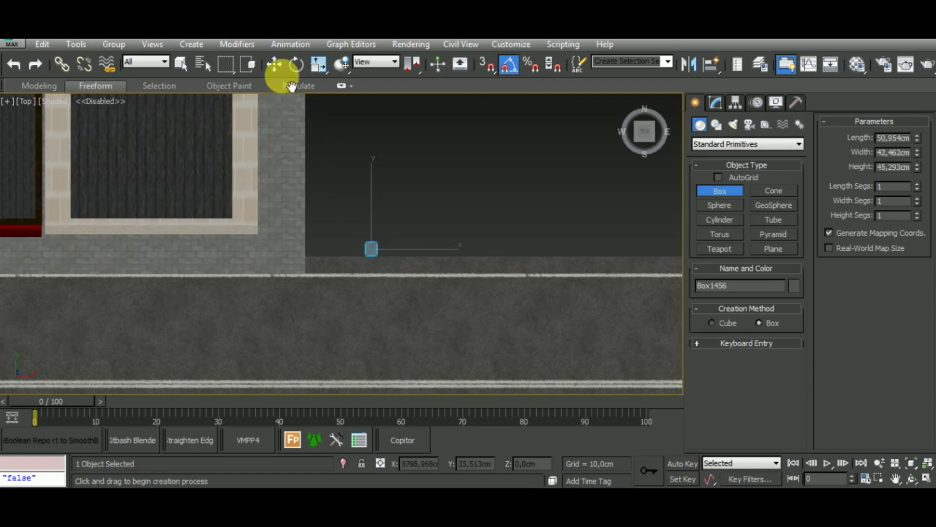
left_click(715, 102)
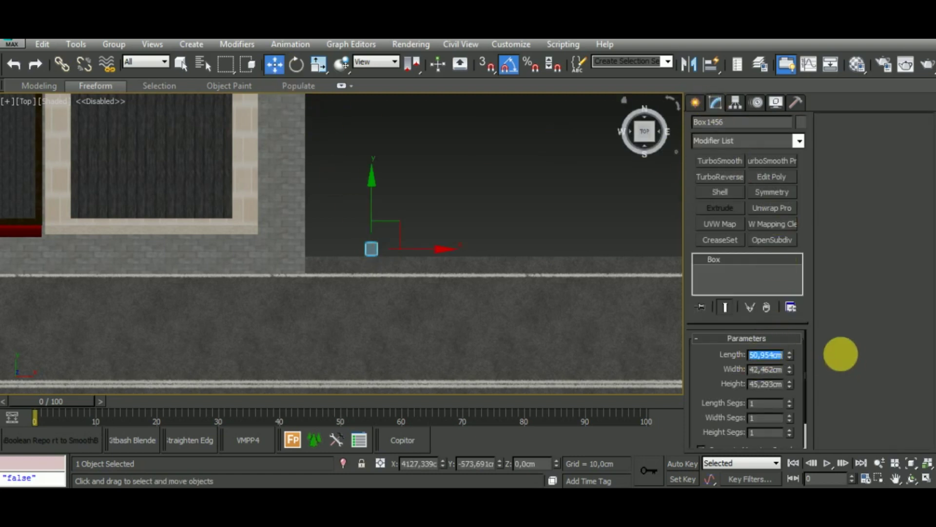
type("40")
key("Tab")
type("40")
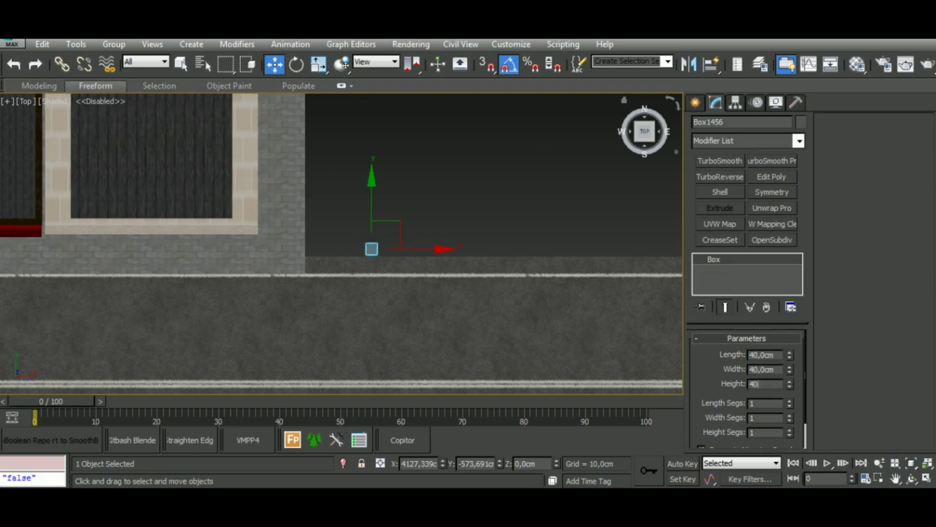
type("f")
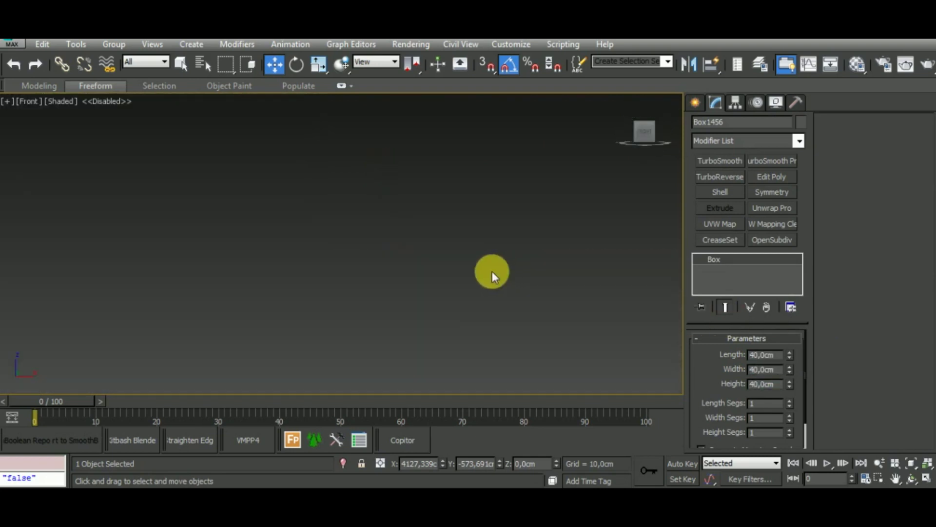
type("z")
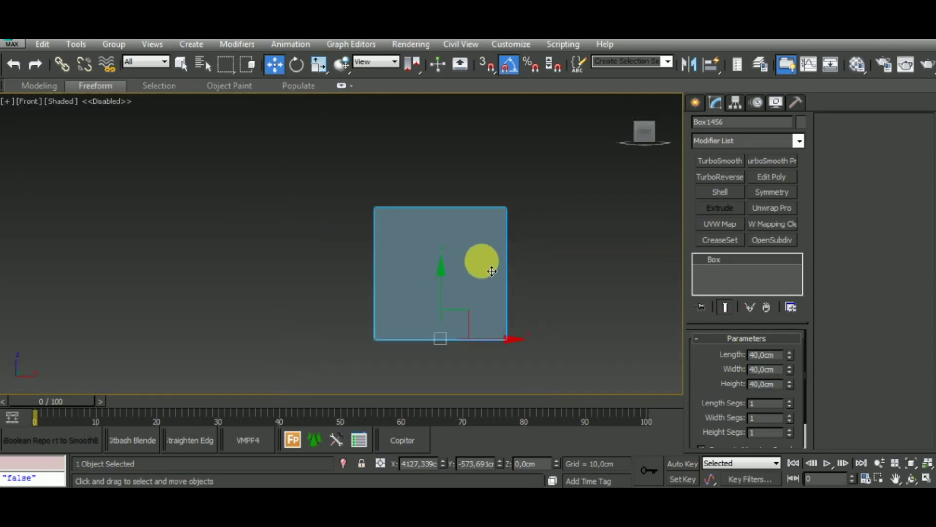
scroll(492, 271, "down", 5)
scroll(556, 336, "up", 3)
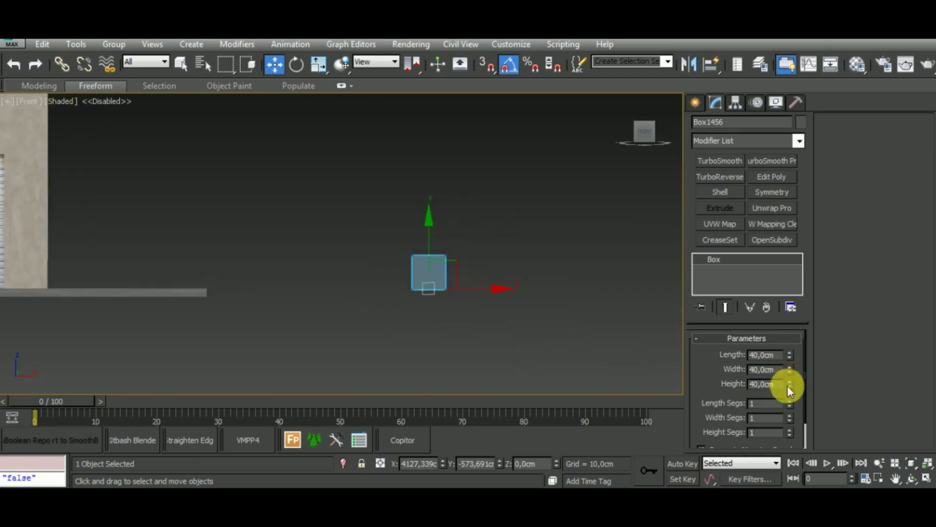
left_click_drag(789, 385, 801, 448)
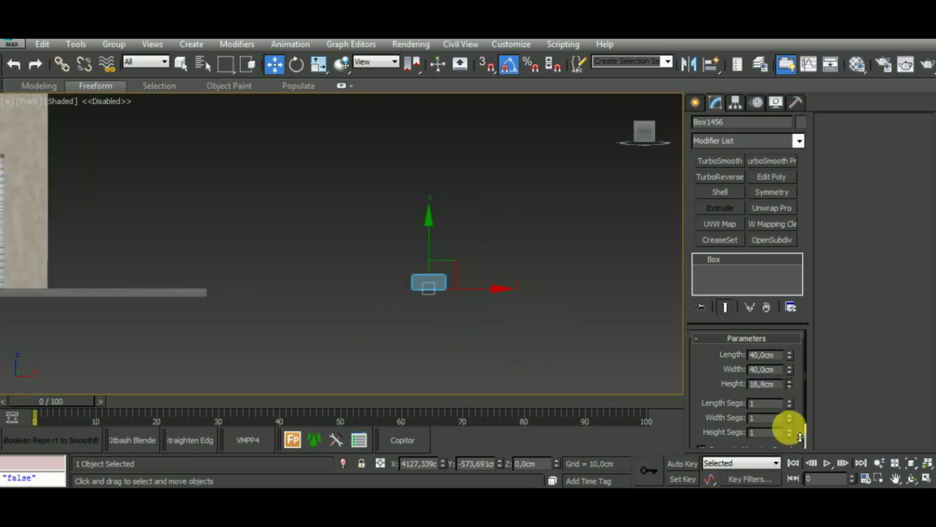
Step: Convert the box to Editable Poly and scale its top vertices inward, showing edged faces
right_click(738, 260)
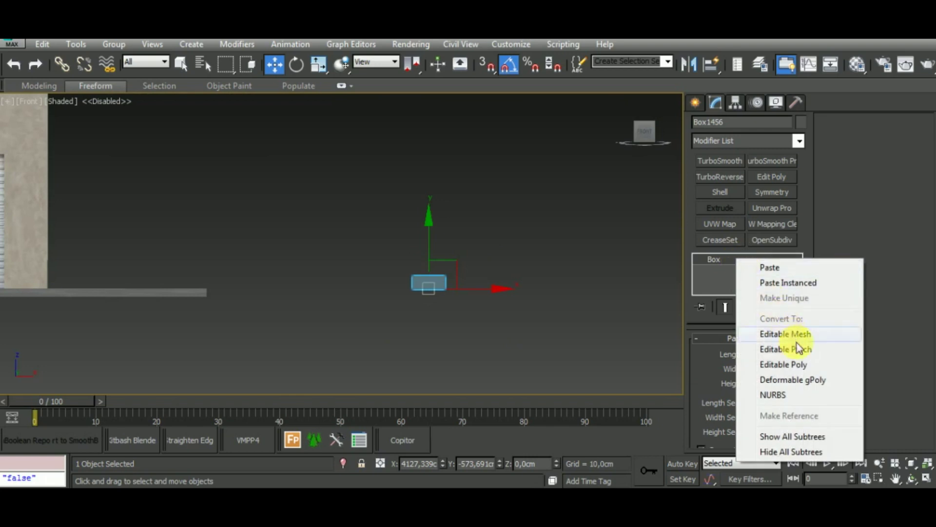
left_click(797, 365)
left_click(711, 353)
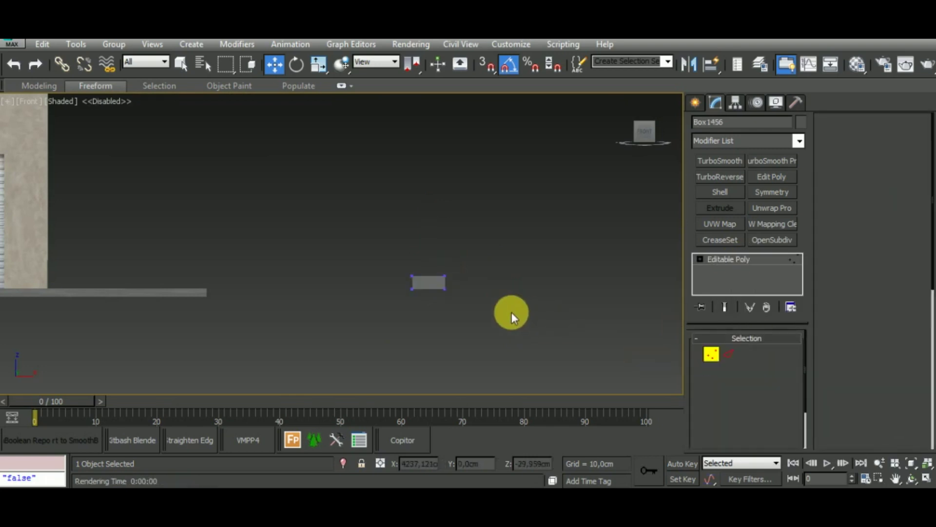
left_click_drag(505, 312, 384, 281)
left_click(317, 68)
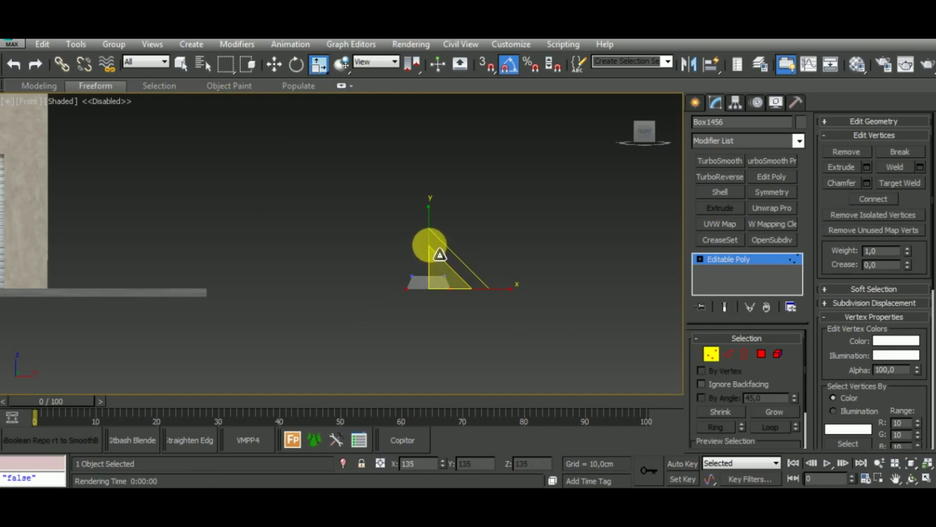
mouse_move(440, 254)
middle_mouse_down("alt")
mouse_move(540, 335)
mouse_move(552, 360)
mouse_move(462, 281)
middle_mouse_up("alt")
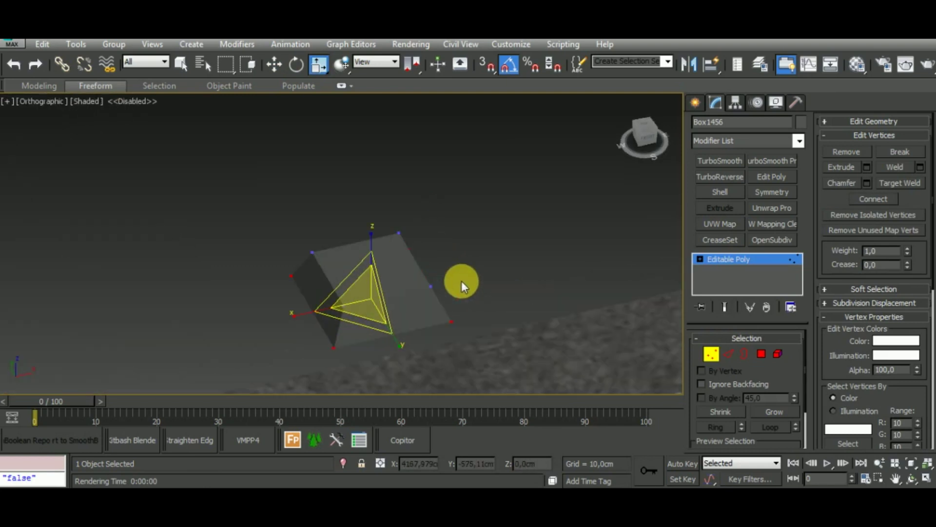
left_click(737, 262)
key("F4")
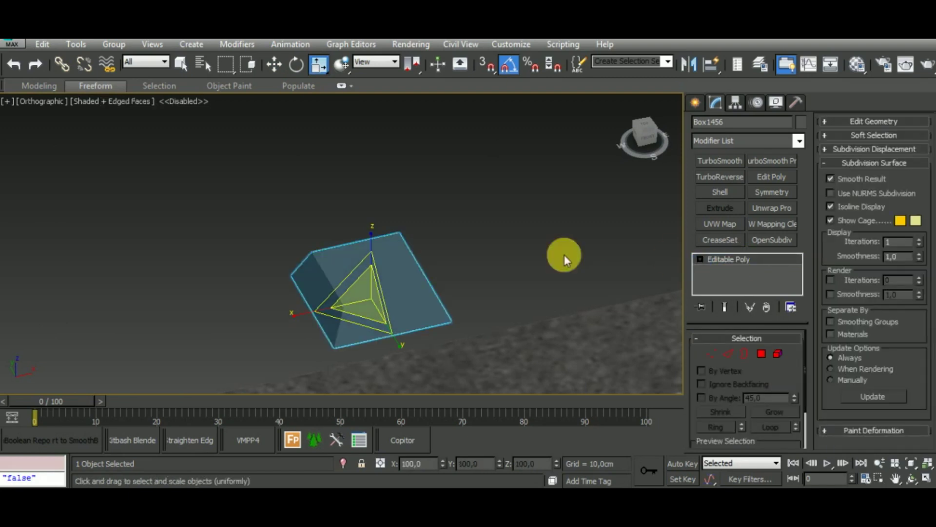
scroll(445, 178, "down", 1)
Step: Add a standard Chamfer modifier to the box with an amount of about 1.72 cm
scroll(446, 179, "down", 2)
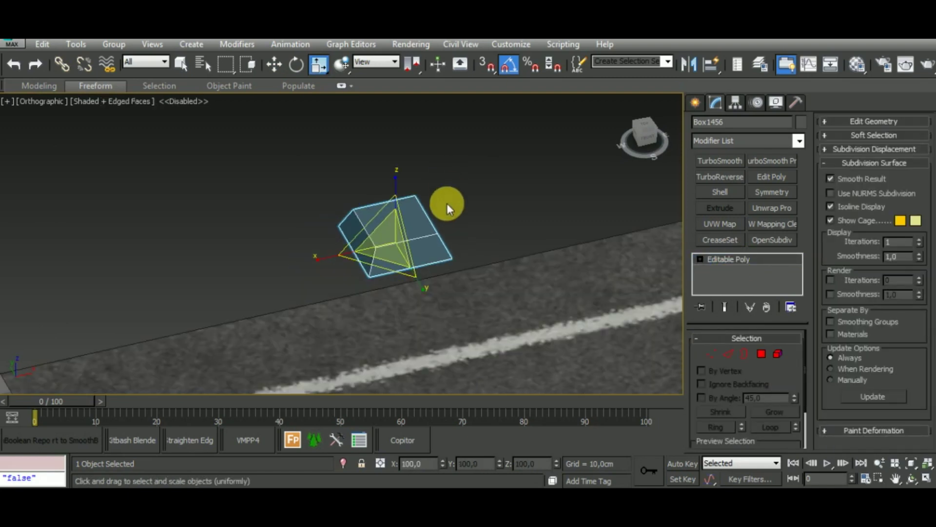
left_click(800, 141)
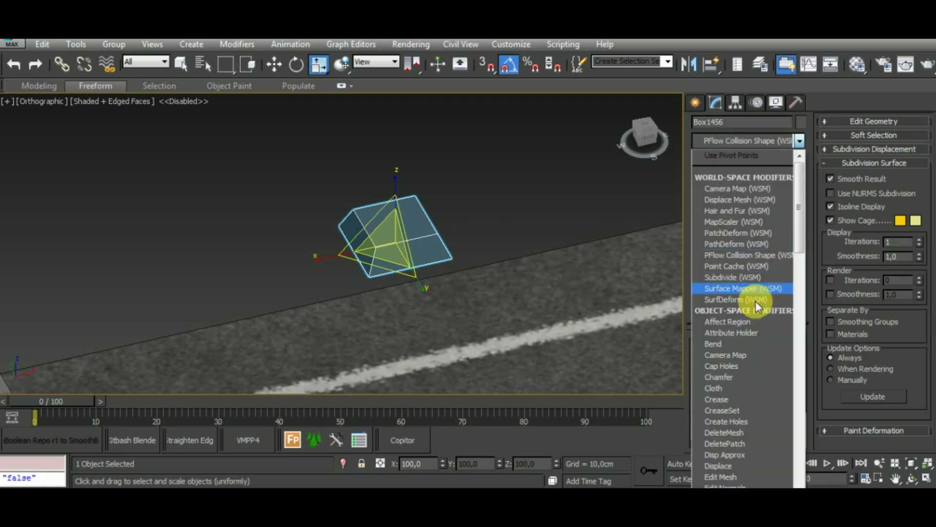
left_click(737, 377)
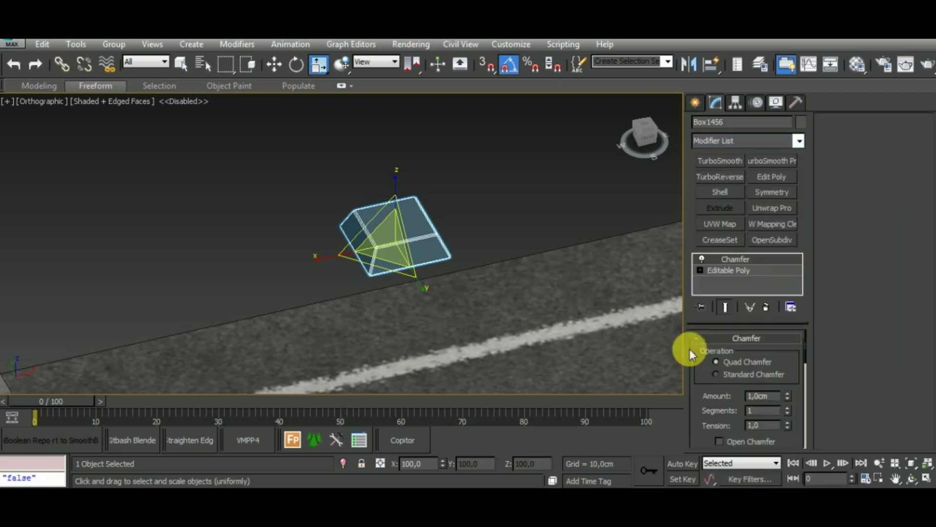
scroll(397, 252, "up", 1)
scroll(386, 247, "up", 3)
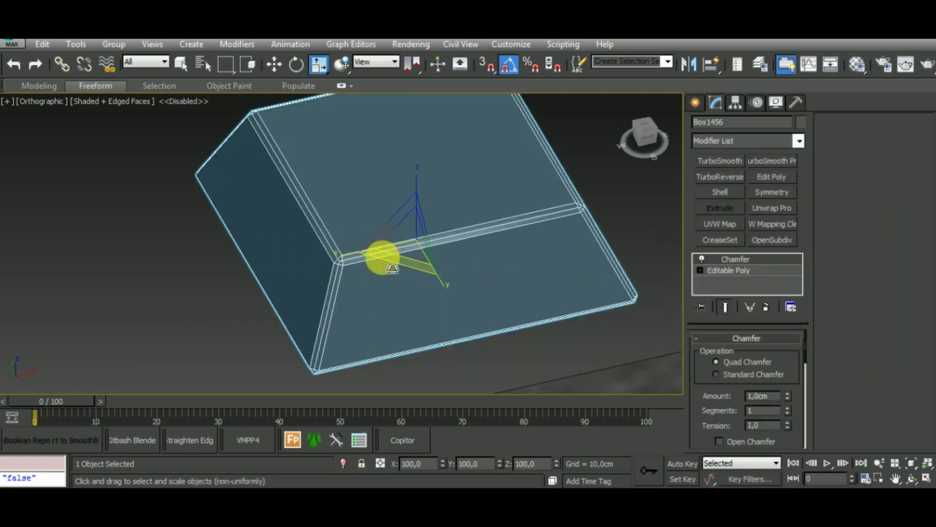
scroll(380, 257, "up", 2)
scroll(385, 264, "down", 1)
left_click(731, 375)
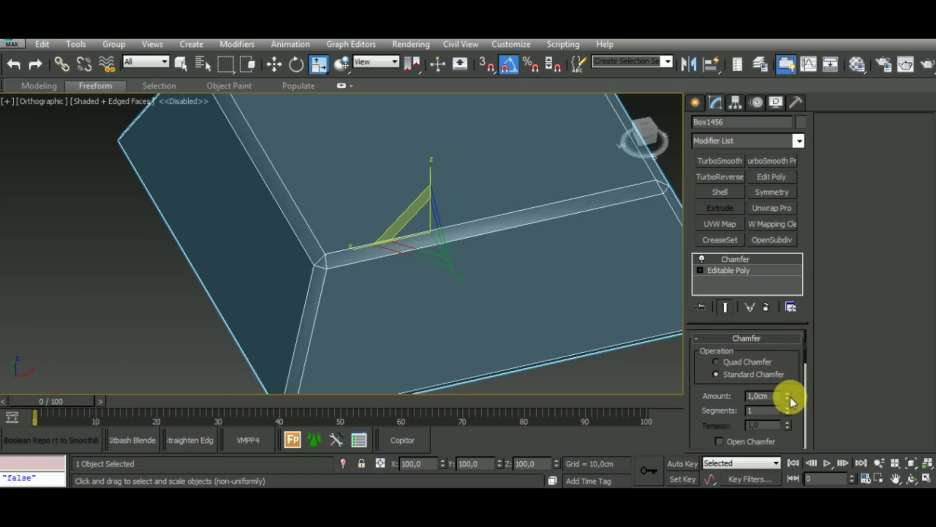
left_click_drag(788, 396, 790, 344)
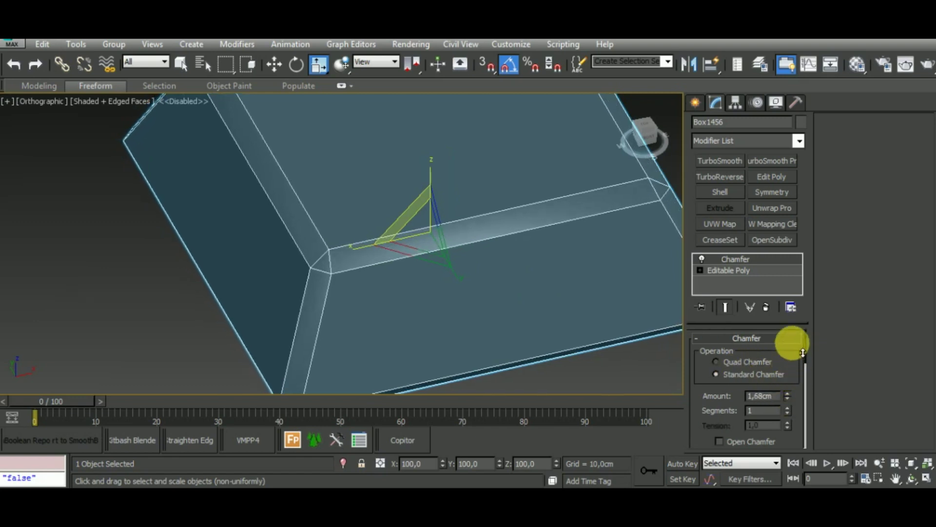
scroll(423, 296, "down", 5)
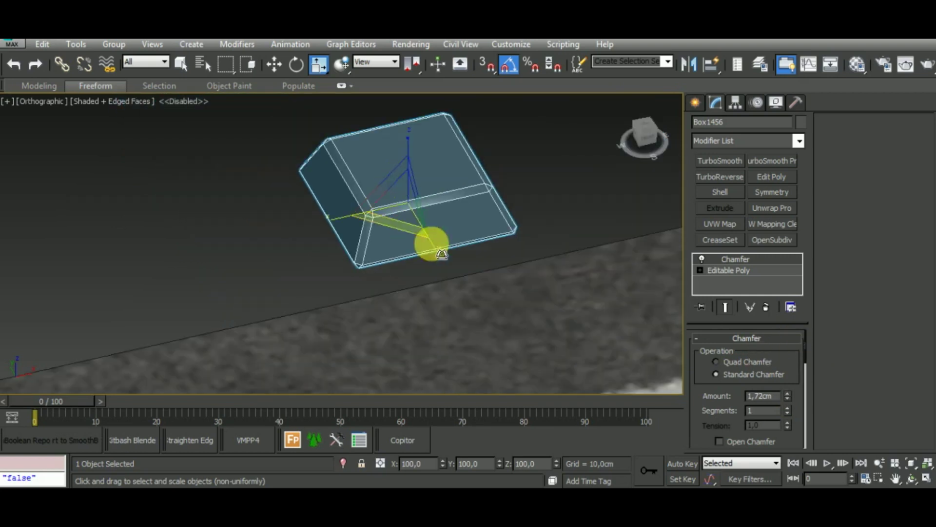
mouse_move(408, 224)
middle_mouse_down("alt")
mouse_move(481, 221)
mouse_move(635, 258)
middle_mouse_up("alt")
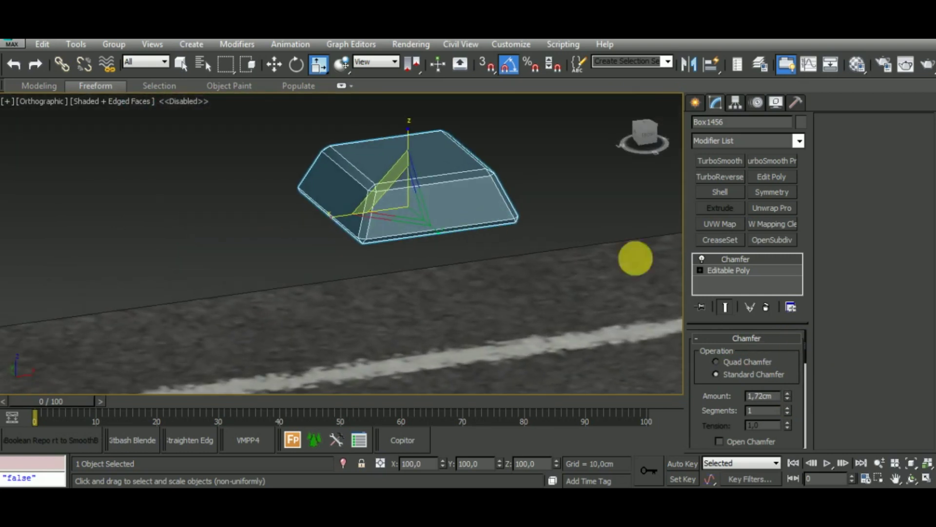
Step: Delete the box's bottom face at the Editable Poly polygon level
left_click(730, 270)
left_click(767, 355)
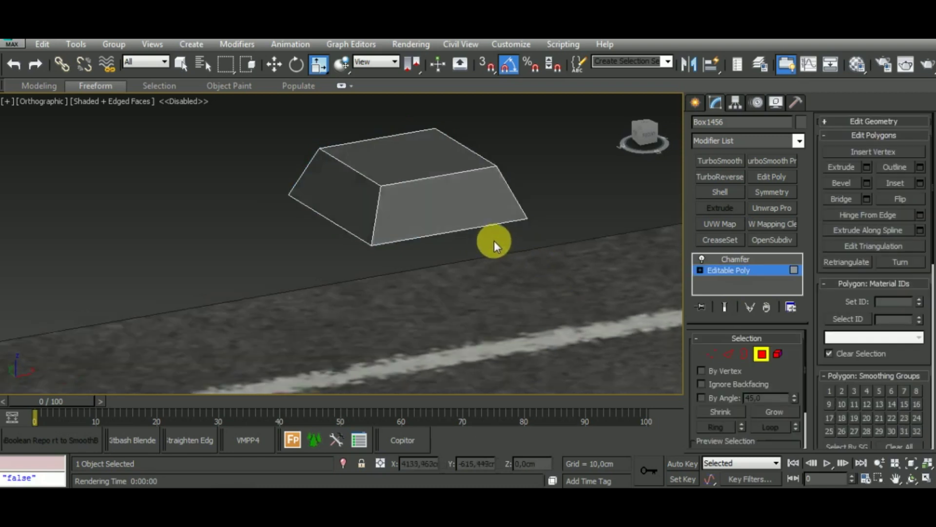
middle_click_drag(494, 241, 516, 163, "alt")
left_click(427, 191)
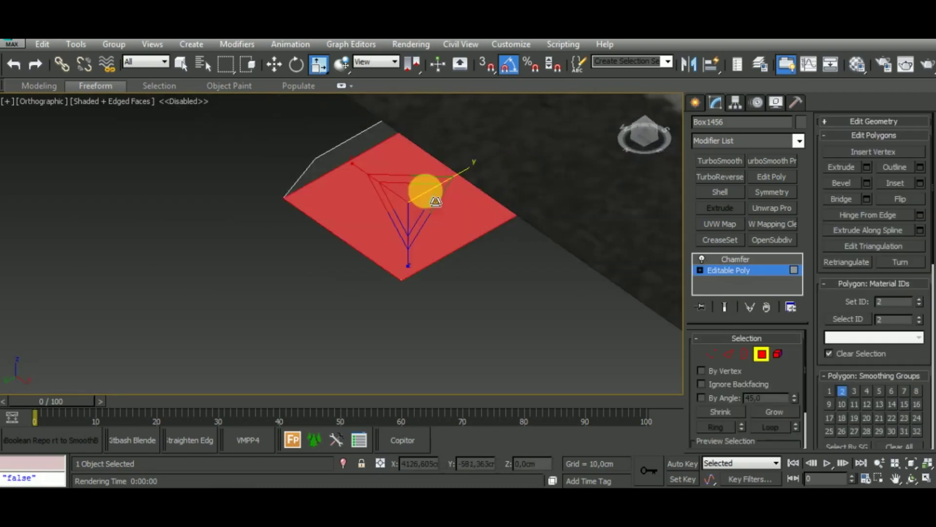
key("Delete")
left_click(762, 352)
left_click(756, 260)
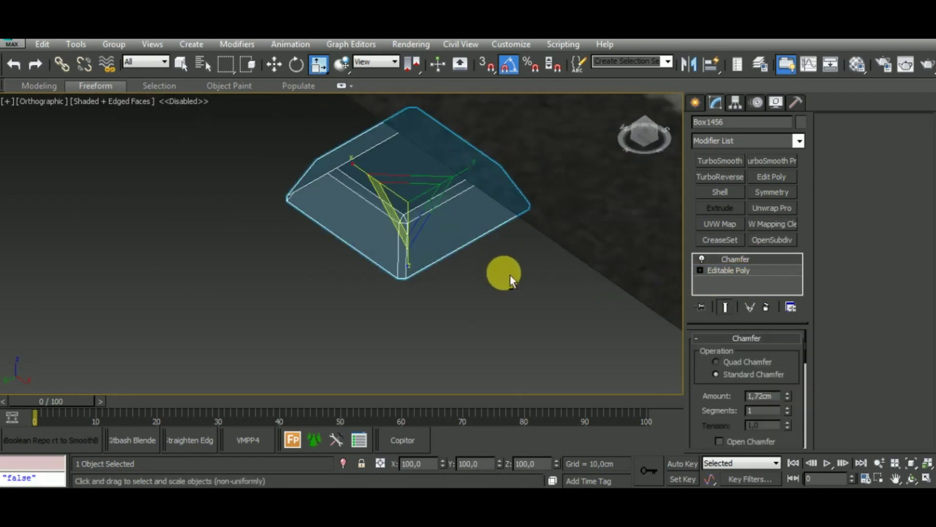
Step: Set the chamfer to Quad Chamfer and switch to the Top view
mouse_move(510, 275)
middle_mouse_down("alt")
mouse_move(461, 371)
mouse_move(478, 386)
middle_mouse_up("alt")
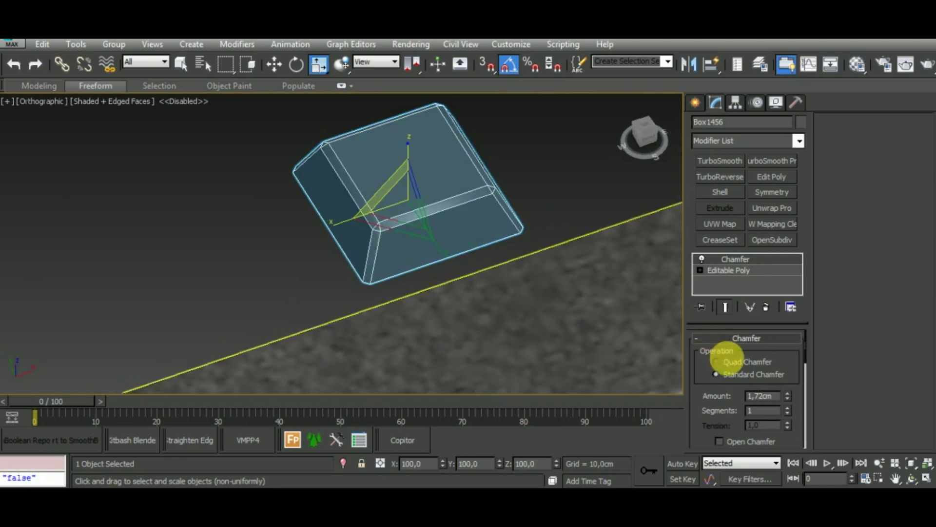
left_click(726, 361)
mouse_move(534, 270)
middle_mouse_down("alt")
mouse_move(469, 240)
mouse_move(500, 253)
mouse_move(500, 242)
mouse_move(489, 244)
middle_mouse_up("alt")
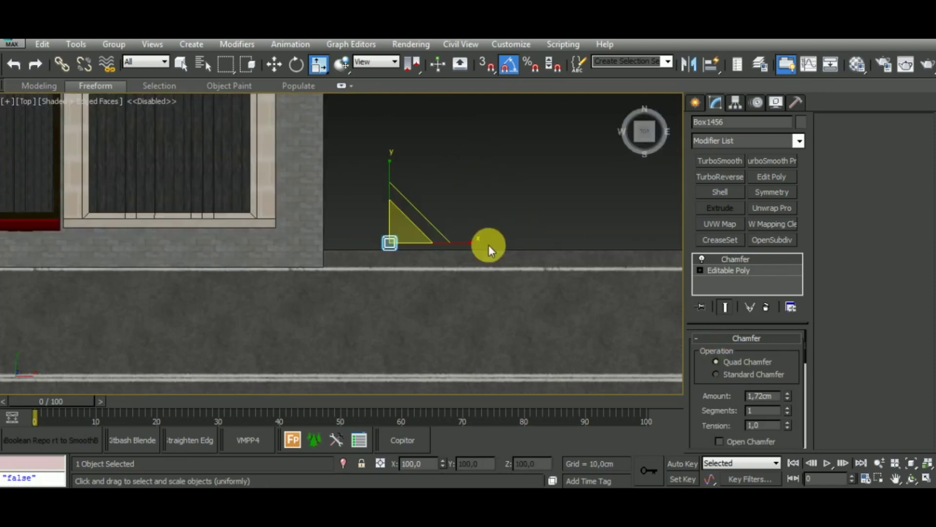
key("t")
scroll(468, 254, "down", 2)
scroll(429, 256, "down", 3)
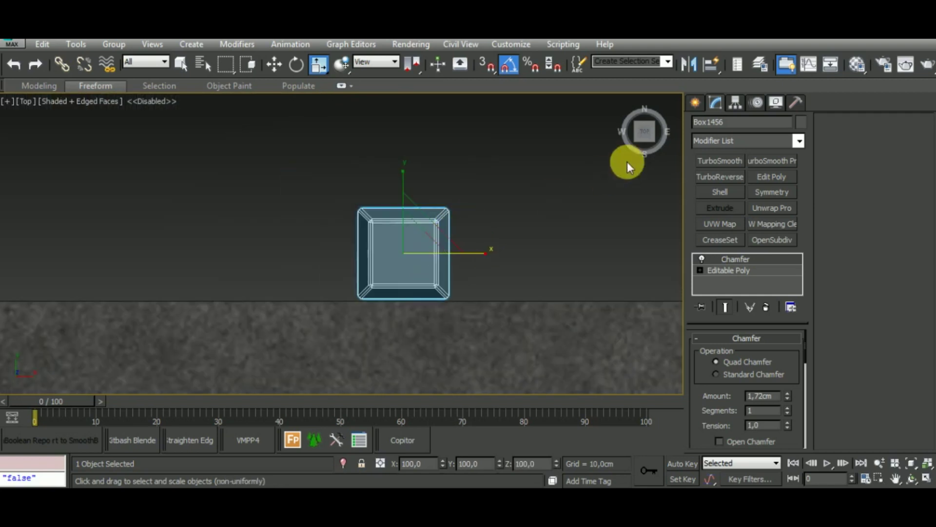
Step: Create a cylinder centred on the chamfered base and raise it onto the base
left_click(695, 104)
left_click(727, 220)
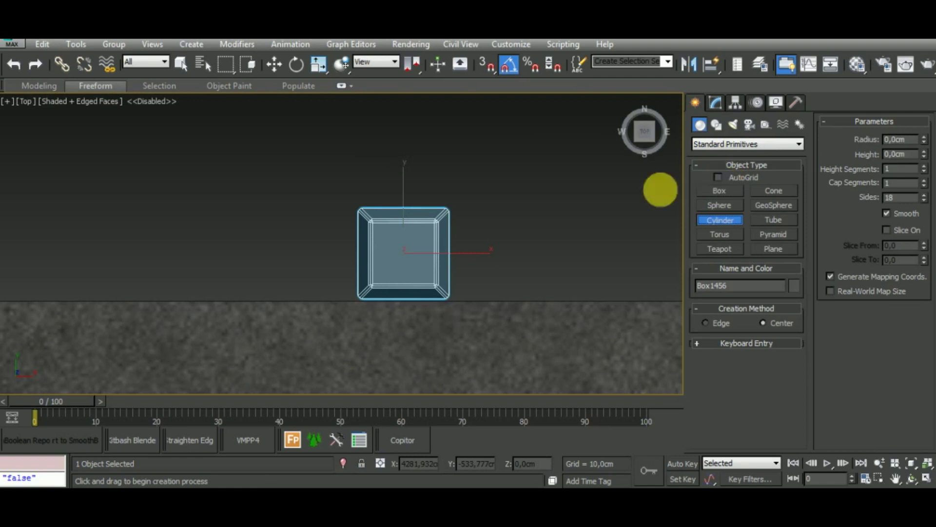
left_click_drag(414, 263, 419, 271)
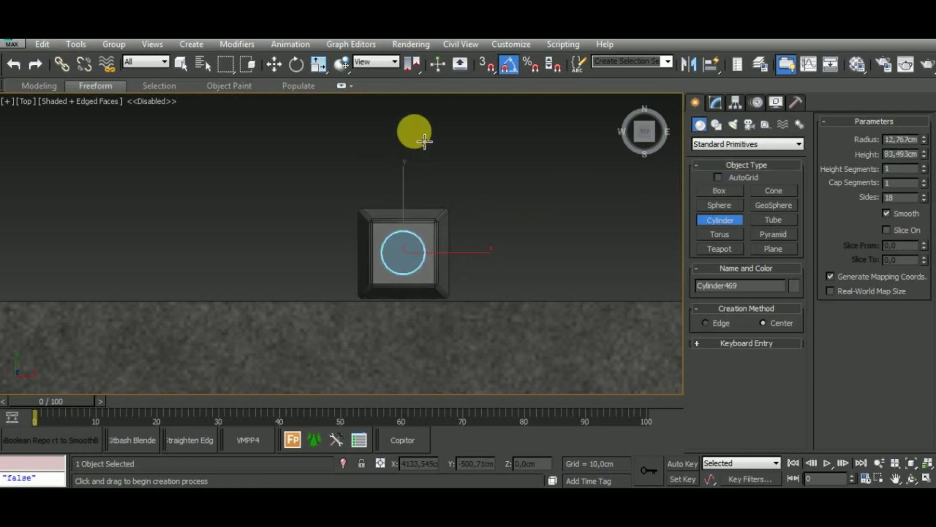
left_click(309, 91)
left_click(276, 65)
scroll(467, 208, "down", 4)
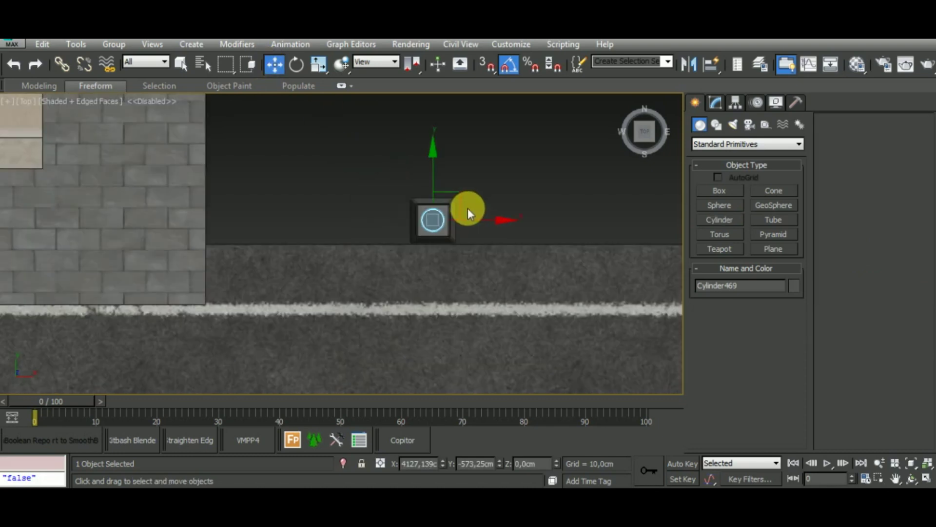
key("f")
scroll(465, 217, "down", 3)
scroll(313, 302, "up", 2)
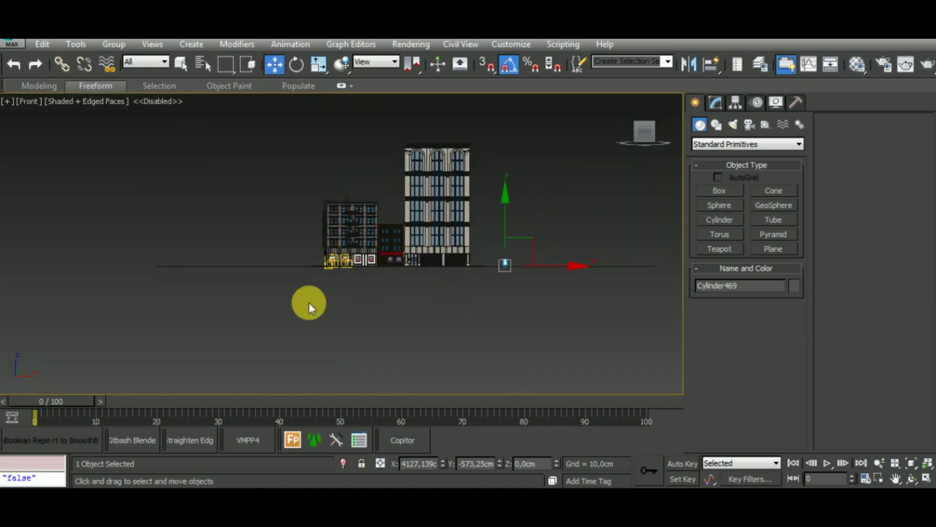
key("z")
scroll(309, 302, "down", 3)
left_click_drag(359, 261, 371, 253)
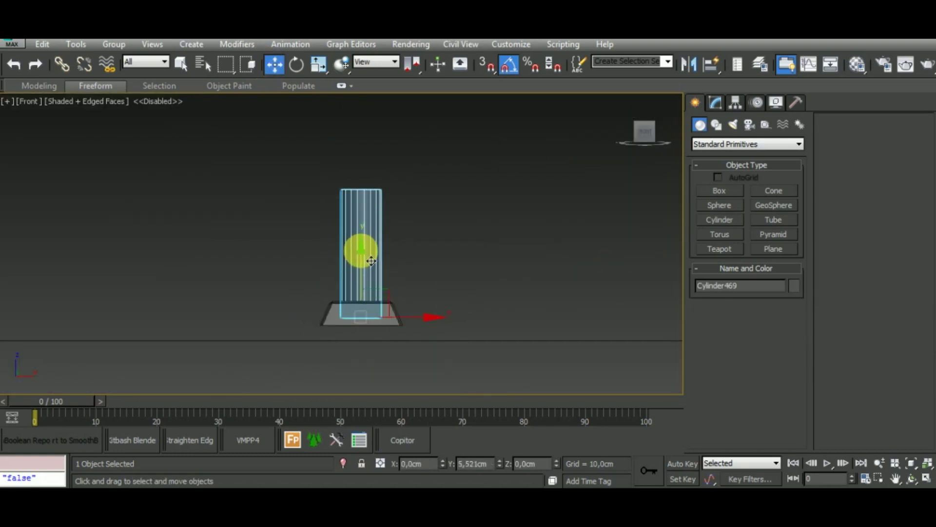
scroll(547, 274, "down", 3)
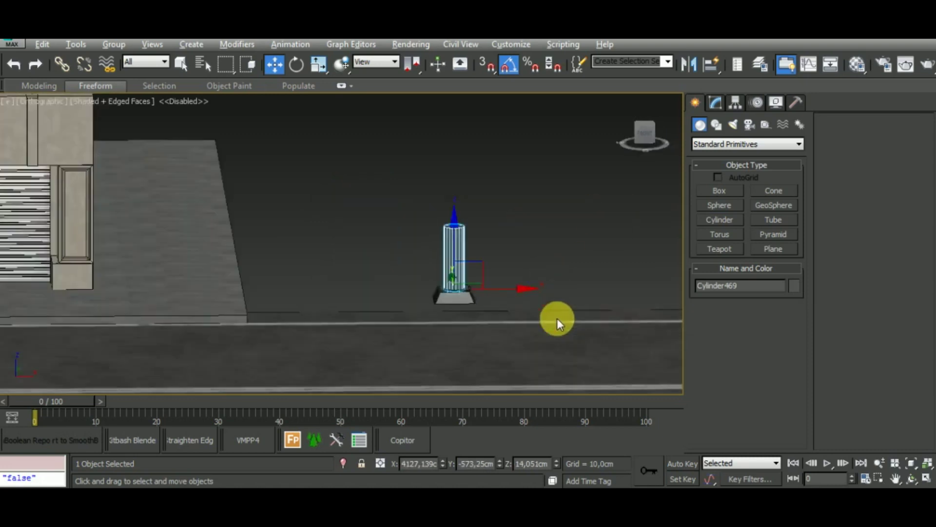
Step: Reduce the cylinder's radius to 9,575 cm
middle_click_drag(557, 318, 566, 341, "alt")
scroll(449, 288, "up", 1)
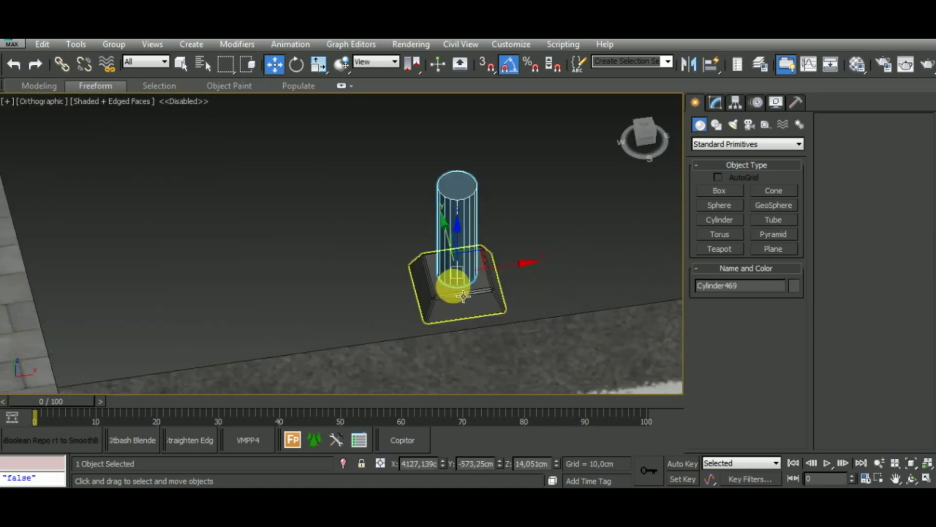
scroll(449, 287, "up", 3)
scroll(450, 288, "down", 3)
scroll(449, 288, "down", 1)
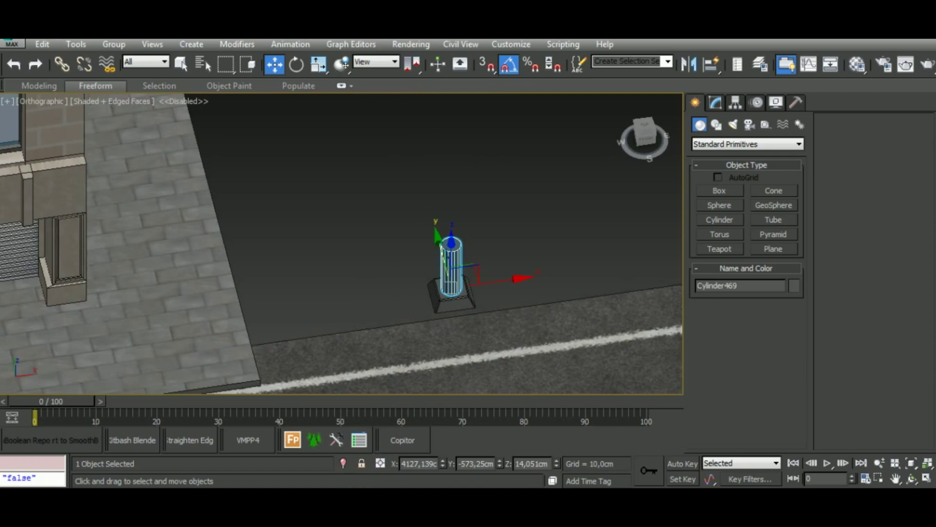
left_click(716, 102)
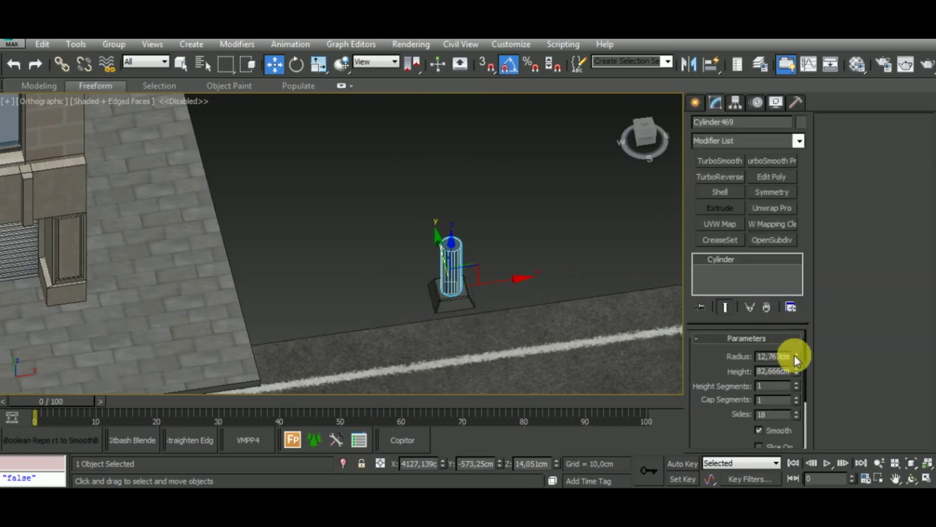
left_click_drag(798, 358, 812, 384)
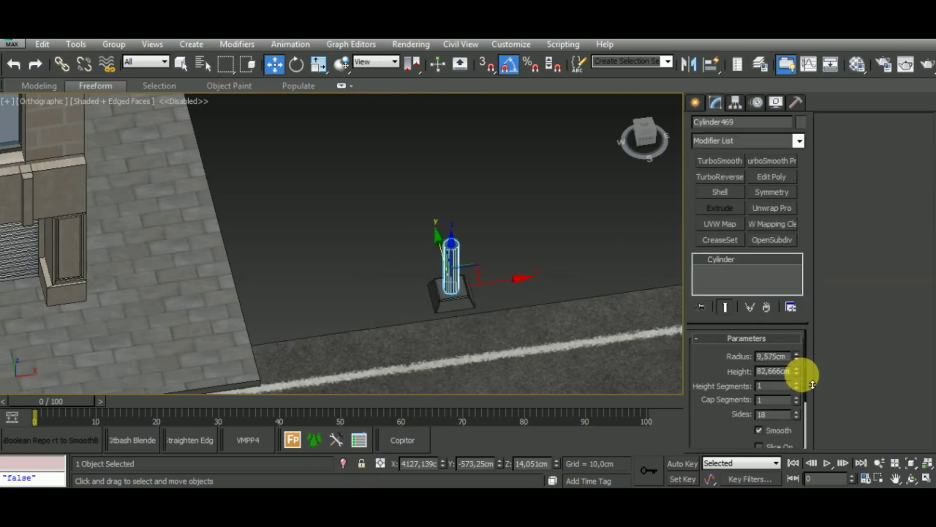
Step: Select both the cylinder and base and move them to the sidewalk corner
left_click(472, 303)
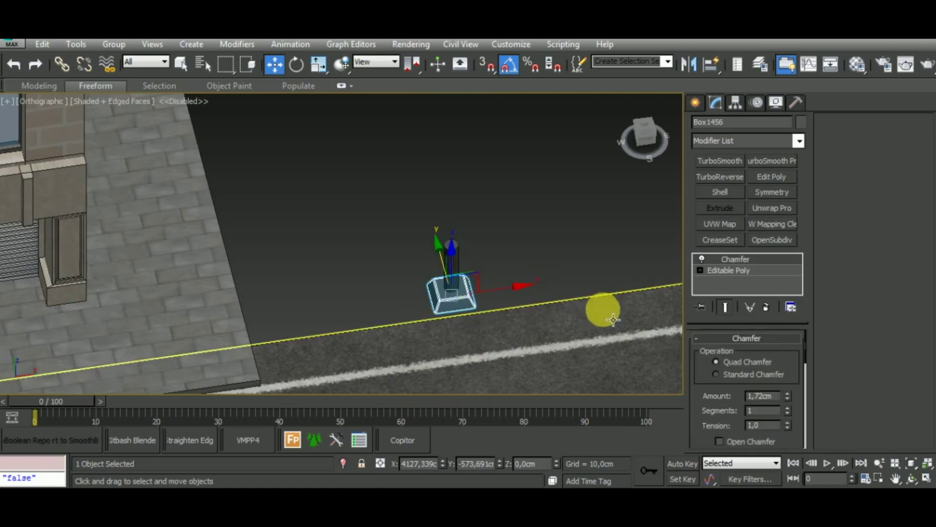
middle_click_drag(516, 330, 505, 268)
left_click(451, 198)
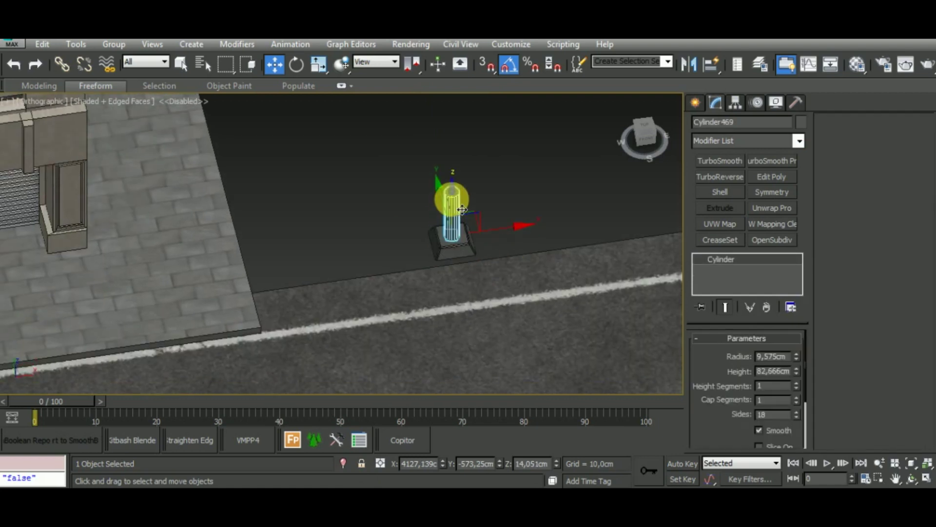
scroll(463, 219, "down", 3)
mouse_move(464, 218)
middle_mouse_down("alt")
mouse_move(501, 244)
mouse_move(504, 190)
mouse_move(464, 184)
mouse_move(484, 201)
middle_mouse_up("alt")
scroll(467, 234, "up", 3)
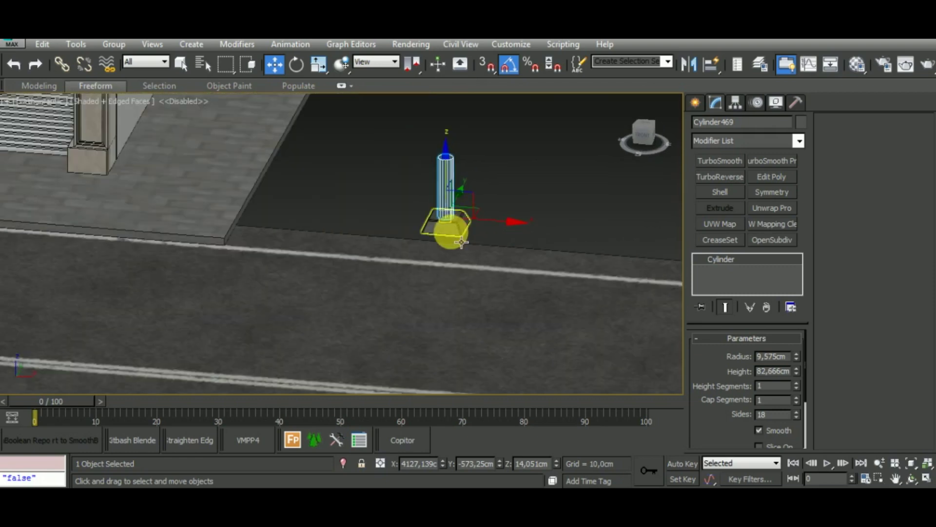
left_click(456, 234, "ctrl")
scroll(479, 238, "down", 2)
left_click_drag(504, 225, 387, 226)
Step: Shift the post along the sidewalk and scale its base down to about 50%
scroll(386, 226, "down", 2)
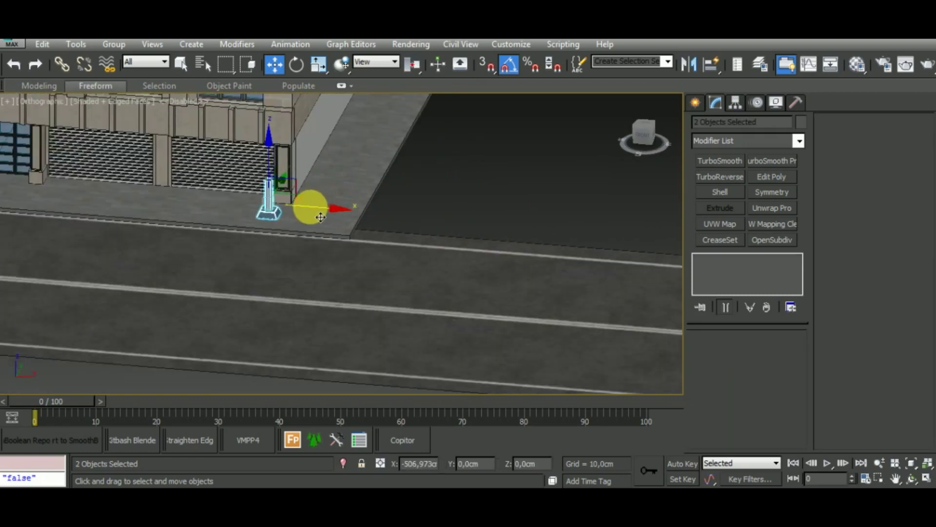
mouse_move(314, 247)
middle_mouse_down("alt")
mouse_move(398, 226)
mouse_move(484, 247)
mouse_move(401, 255)
mouse_move(407, 286)
mouse_move(382, 287)
middle_mouse_up("alt")
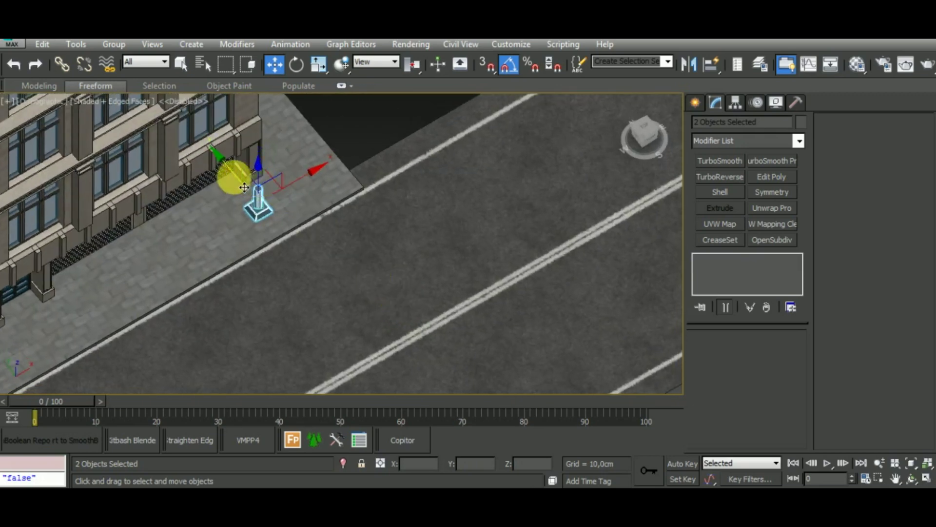
left_click_drag(243, 187, 255, 199)
scroll(257, 202, "up", 2)
scroll(264, 210, "up", 3)
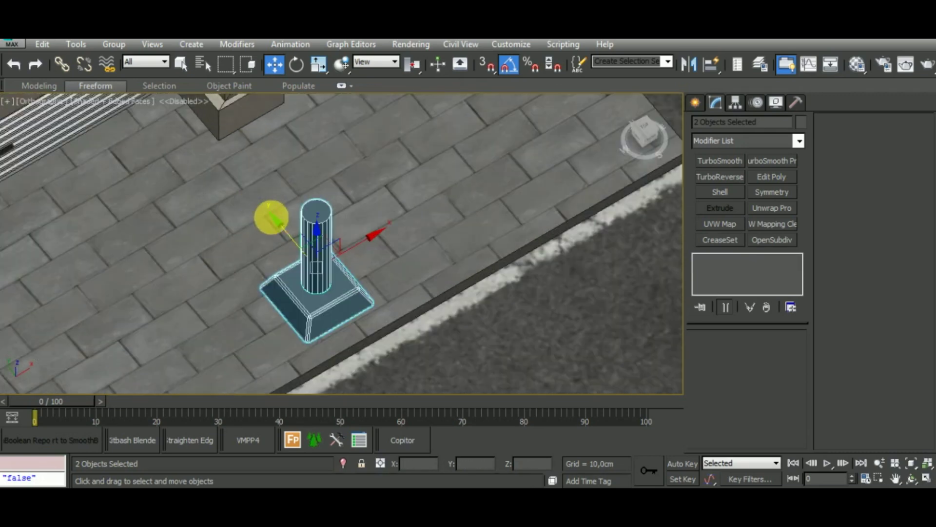
left_click(317, 66)
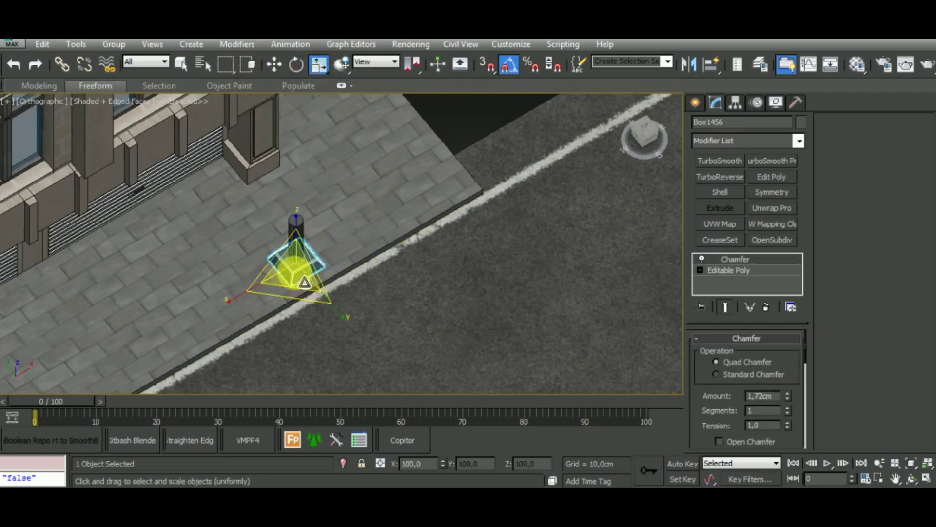
left_click_drag(304, 282, 355, 300)
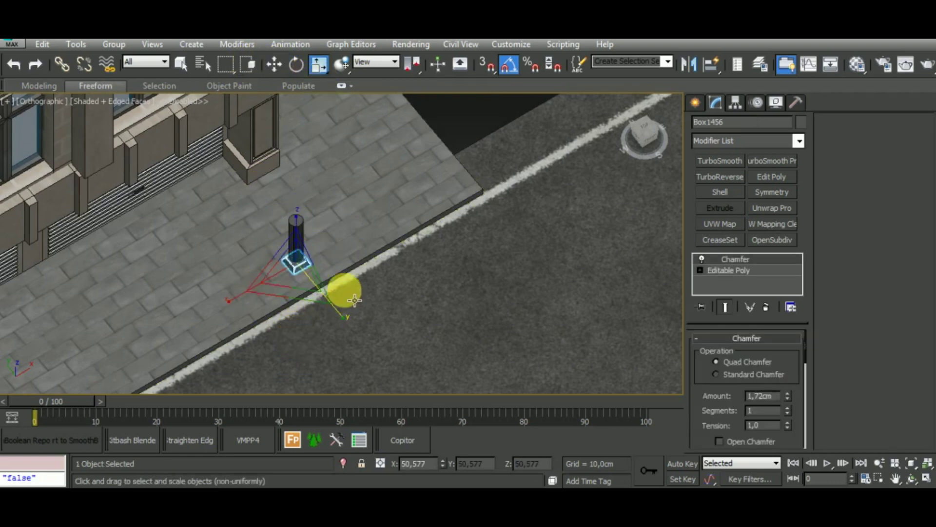
Step: Set the cylinder radius to 5,266 cm and lower it onto the base
mouse_move(355, 299)
middle_mouse_down("alt")
mouse_move(306, 228)
mouse_move(298, 188)
middle_mouse_up("alt")
left_click(299, 188)
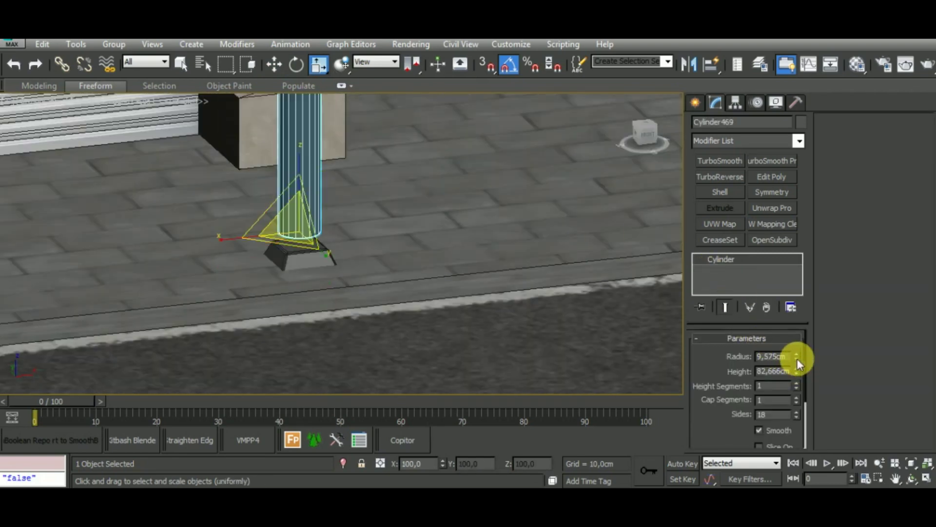
left_click_drag(797, 358, 797, 391)
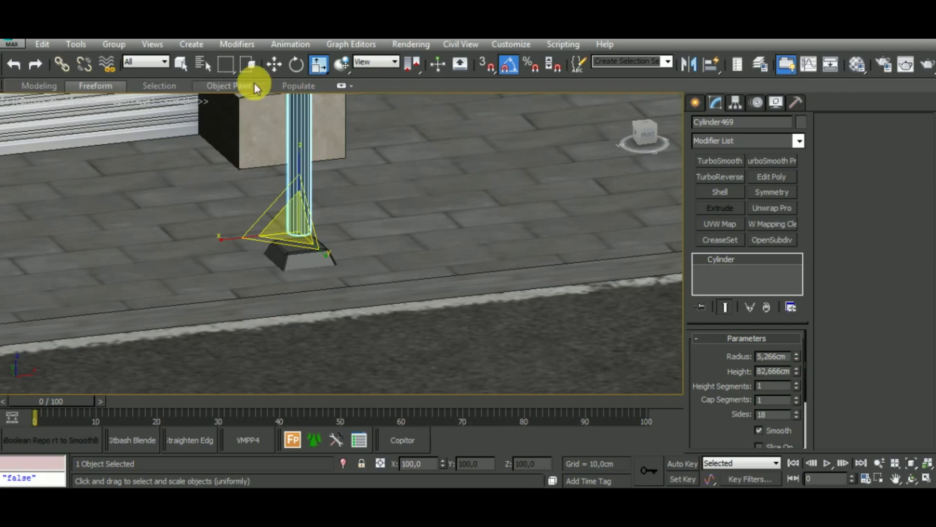
left_click(274, 64)
left_click_drag(310, 191, 313, 206)
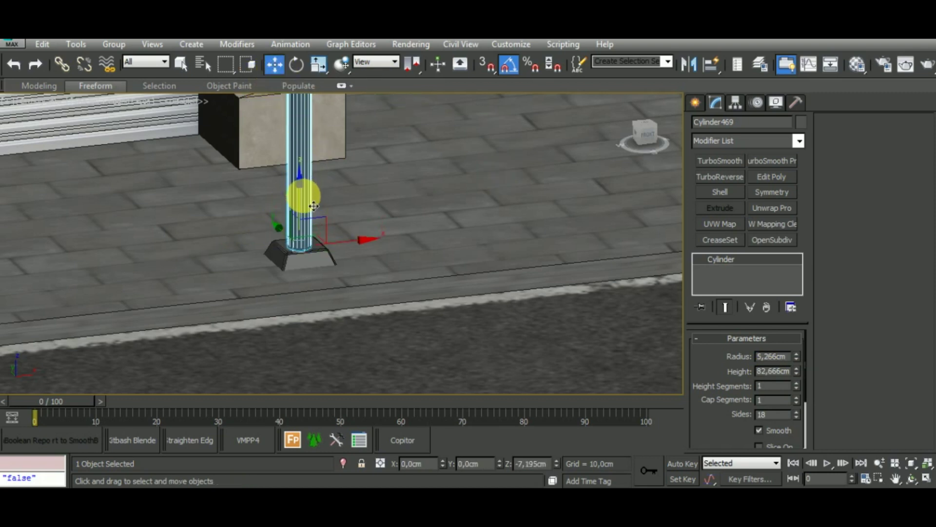
scroll(314, 206, "down", 3)
scroll(606, 245, "up", 1)
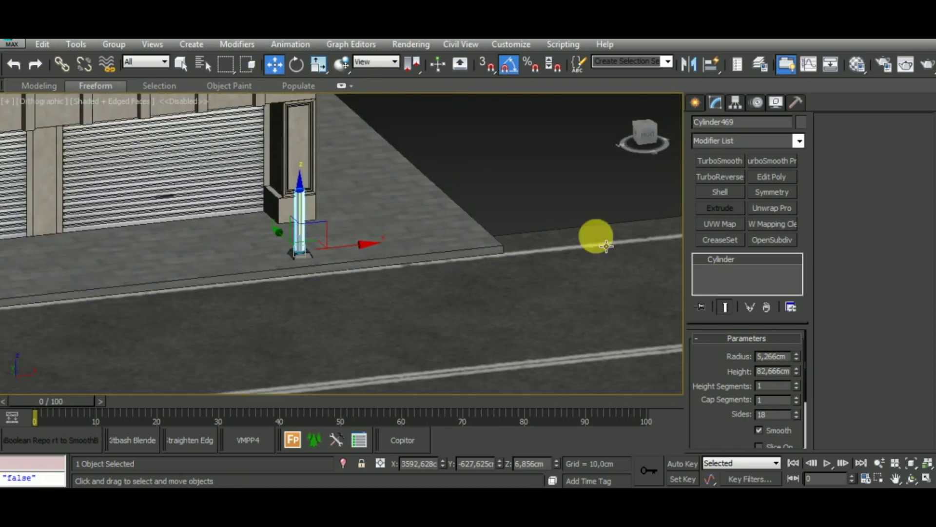
Step: Convert the pole cylinder to Editable Poly and reposition its top vertices to set the height
right_click(757, 263)
left_click(793, 361)
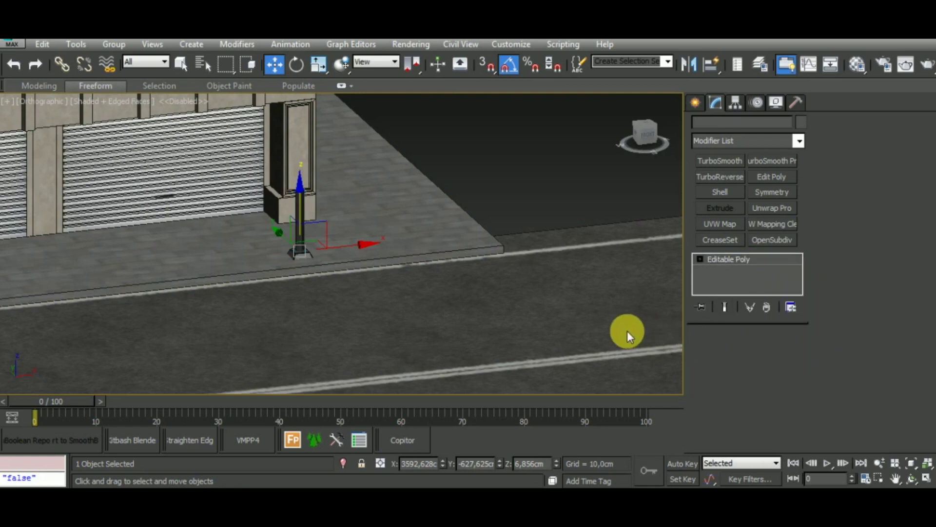
key("1")
left_click_drag(370, 164, 262, 229)
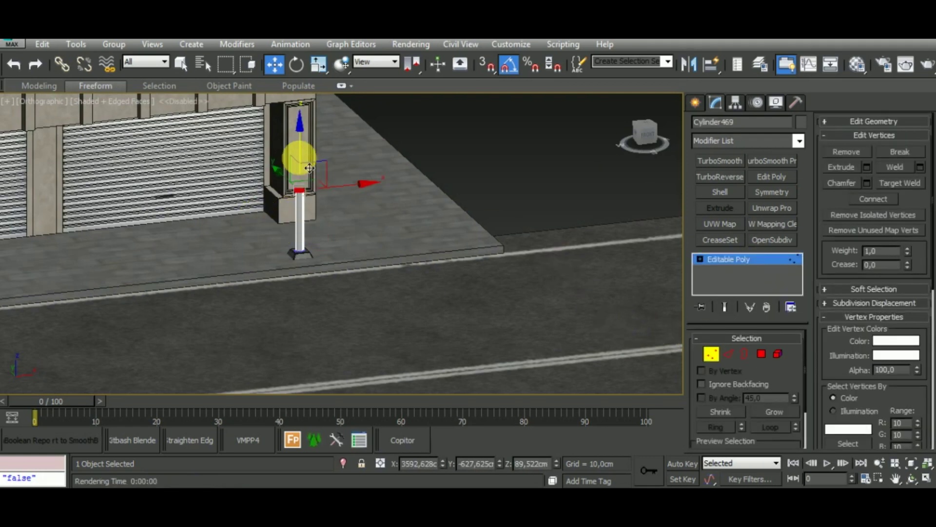
left_click_drag(309, 168, 294, 56)
scroll(356, 163, "down", 2)
scroll(399, 262, "up", 2)
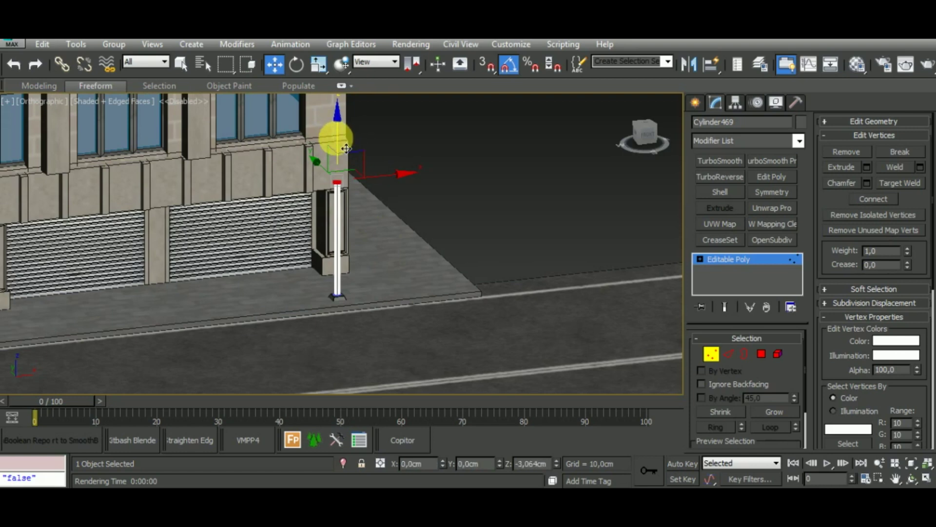
left_click_drag(350, 154, 343, 160)
middle_click_drag(343, 160, 453, 224, "alt")
left_click_drag(346, 158, 350, 208)
scroll(344, 229, "up", 4)
scroll(346, 237, "up", 5)
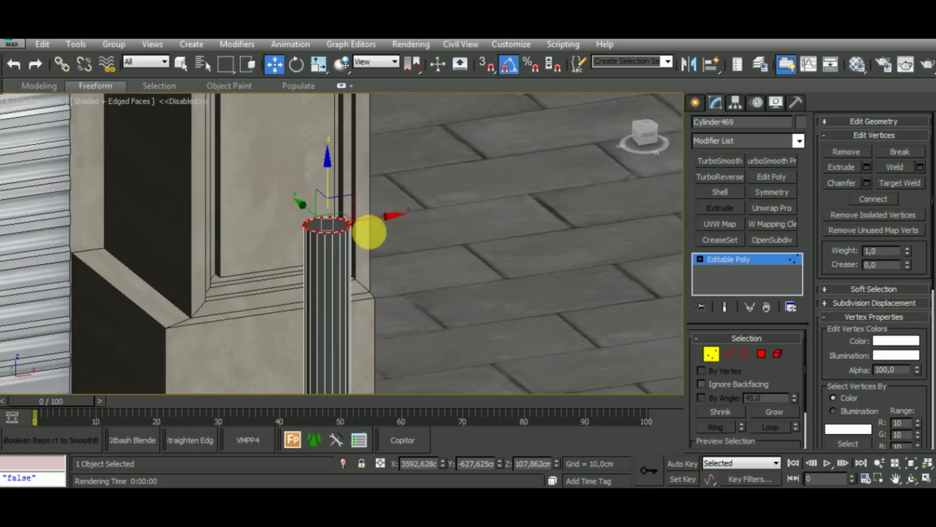
Step: Inset the pole's top face and bevel it upward 100 cm into a slimmer shaft
left_click(761, 354)
left_click(334, 226)
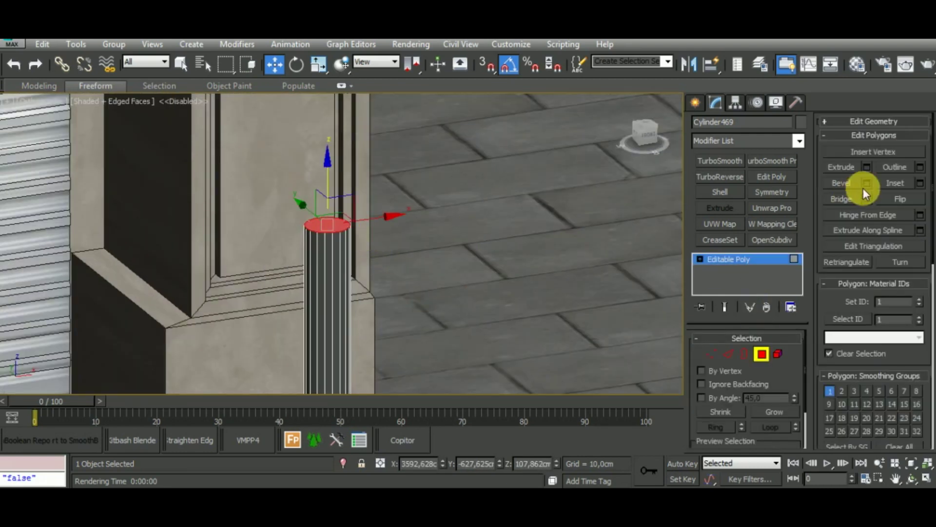
left_click(920, 183)
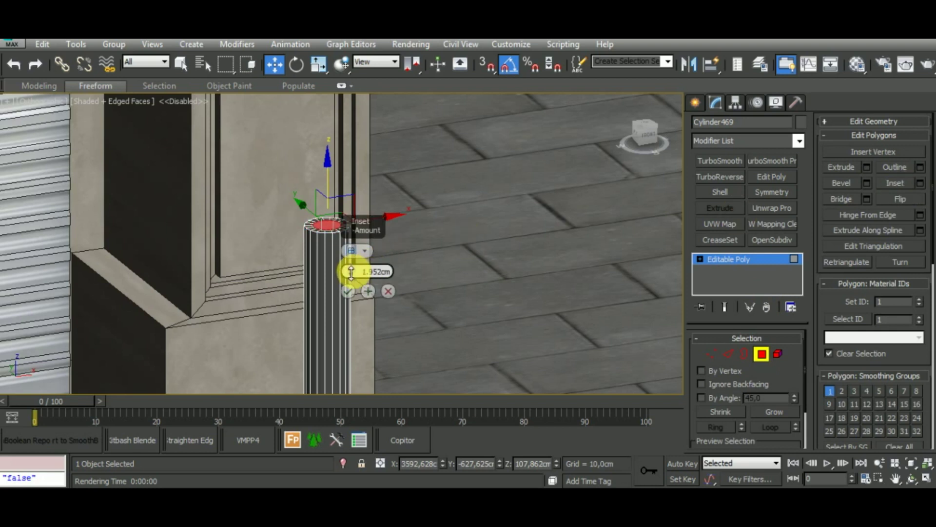
key("ctrl+shift+b")
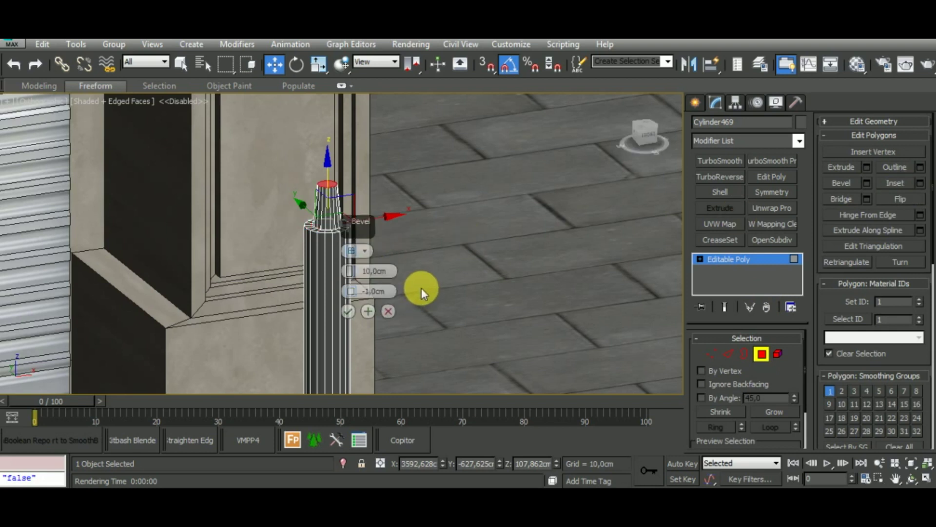
left_click(385, 271)
type("100")
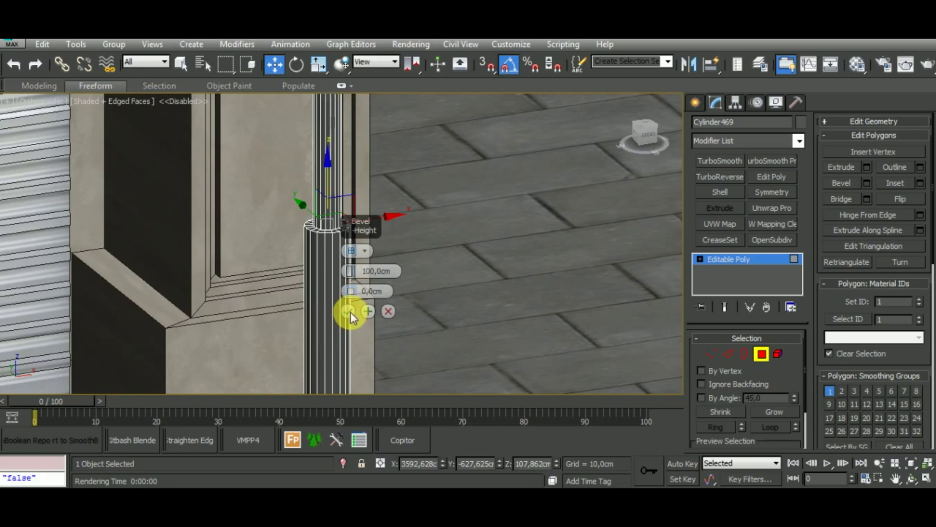
left_click(350, 314)
middle_click_drag(431, 297, 420, 308)
scroll(420, 308, "down", 3)
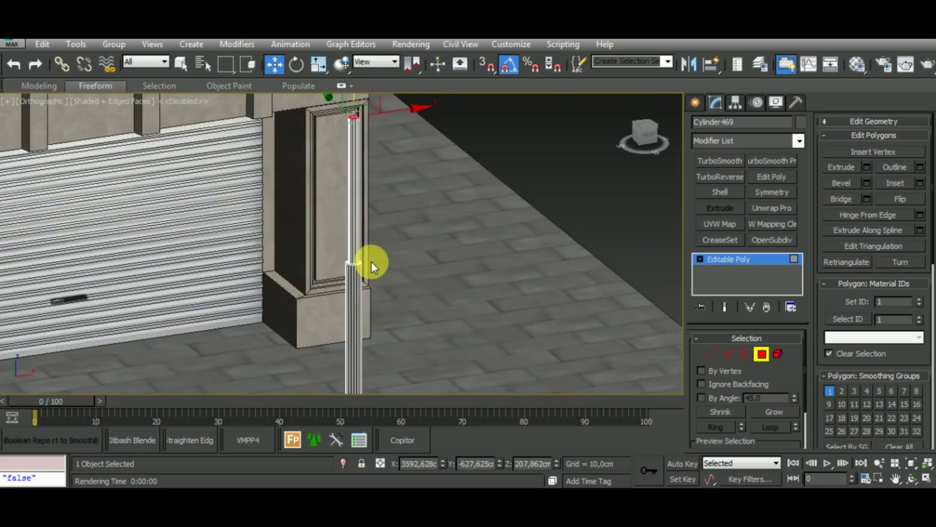
scroll(372, 262, "down", 2)
scroll(373, 230, "up", 5)
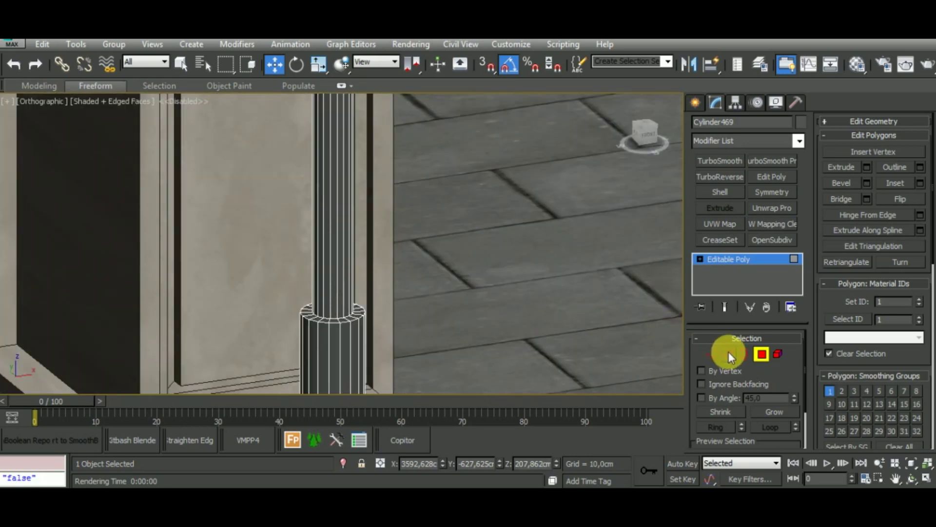
Step: Pull the pole's base border loop downward to flare and taper the base
left_click(728, 352)
left_click(332, 320)
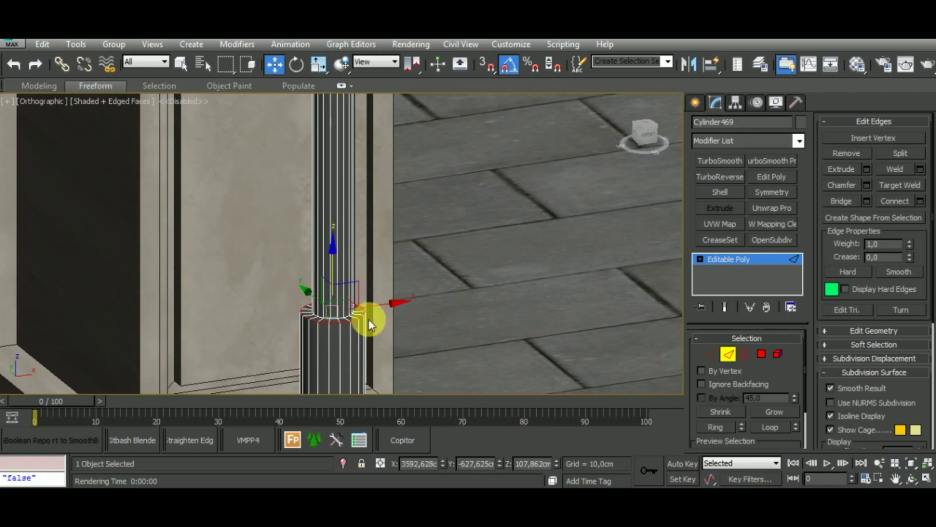
scroll(369, 323, "up", 3)
mouse_move(328, 270)
left_mouse_down()
mouse_move(340, 300)
mouse_move(333, 326)
mouse_move(351, 349)
left_mouse_up()
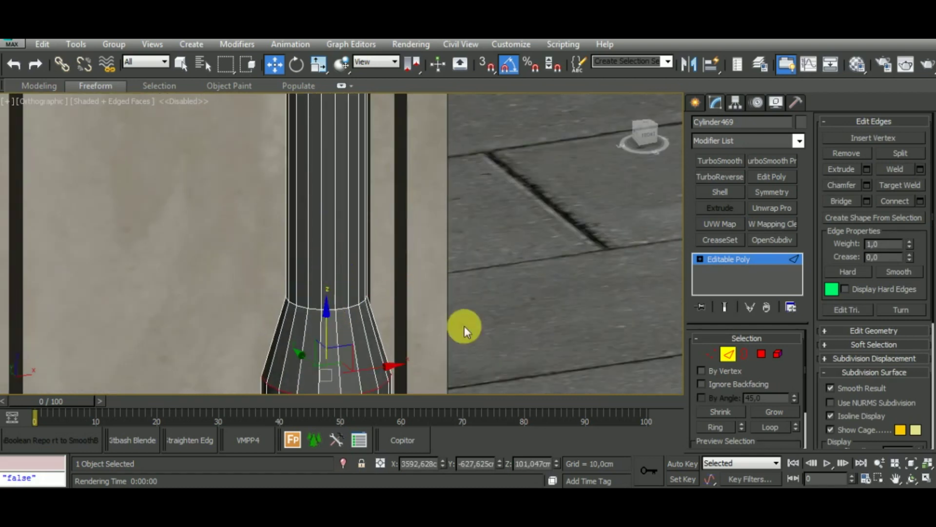
scroll(446, 196, "down", 4)
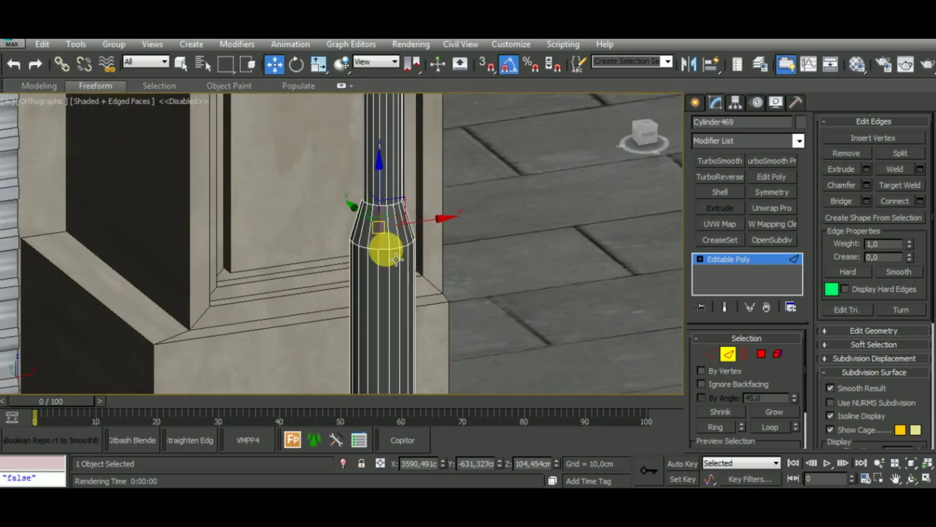
Step: Chamfer the taper's lower edge loop with 3 segments at about 3.36 cm
double_click(383, 247)
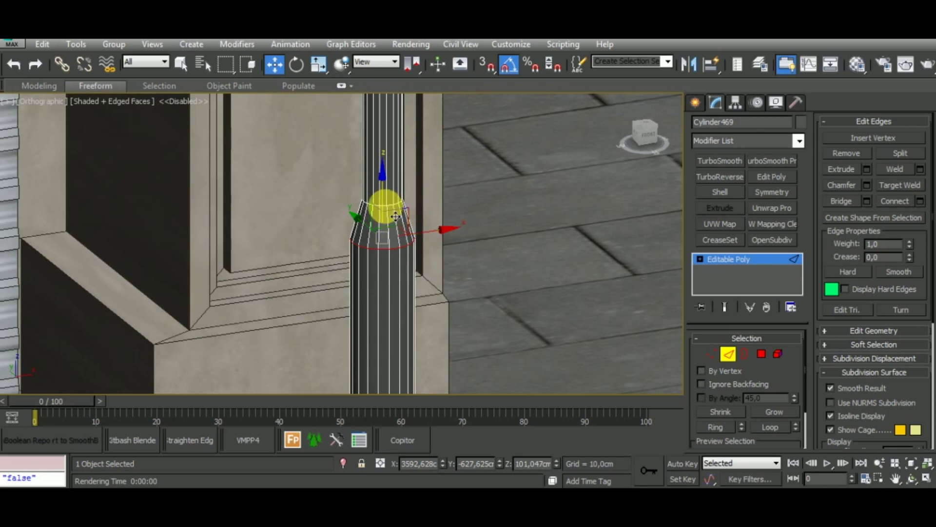
left_click(867, 186)
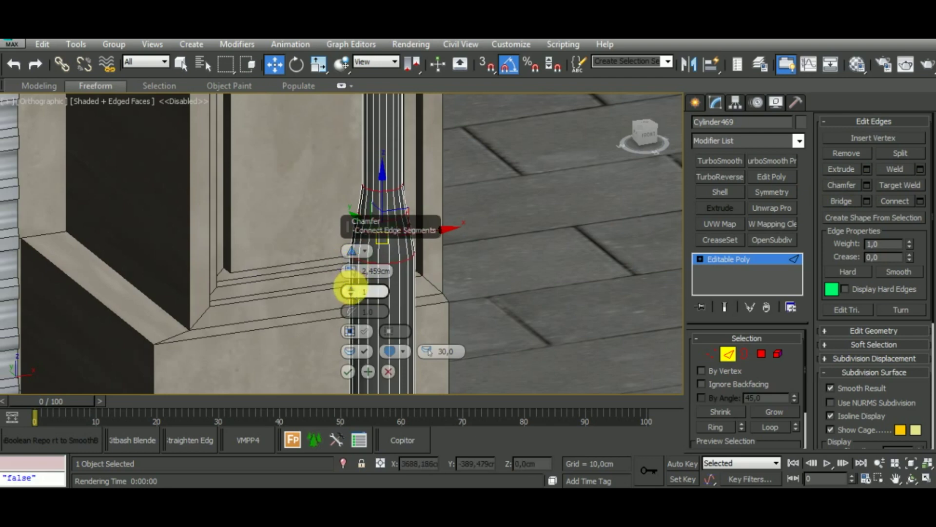
left_click_drag(350, 292, 351, 285)
middle_click_drag(547, 272, 608, 248)
scroll(457, 203, "up", 3)
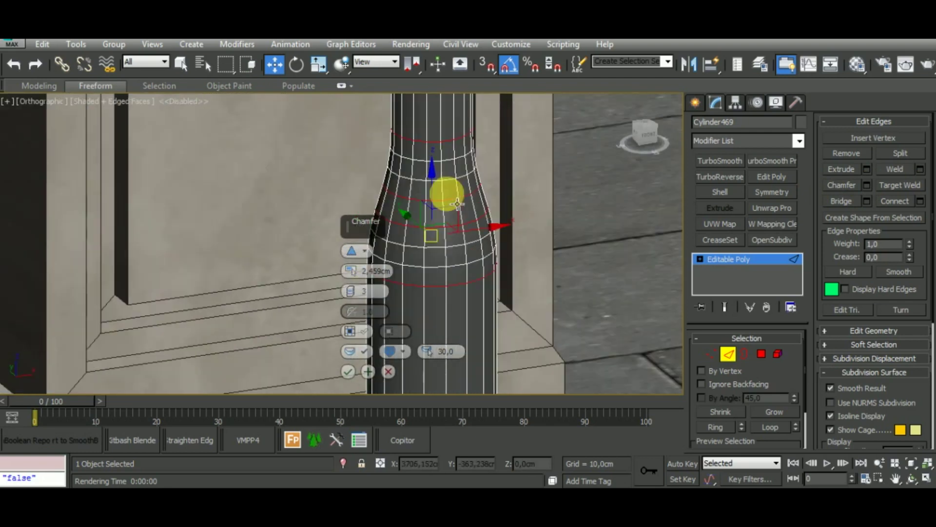
scroll(454, 197, "down", 2)
scroll(453, 197, "down", 2)
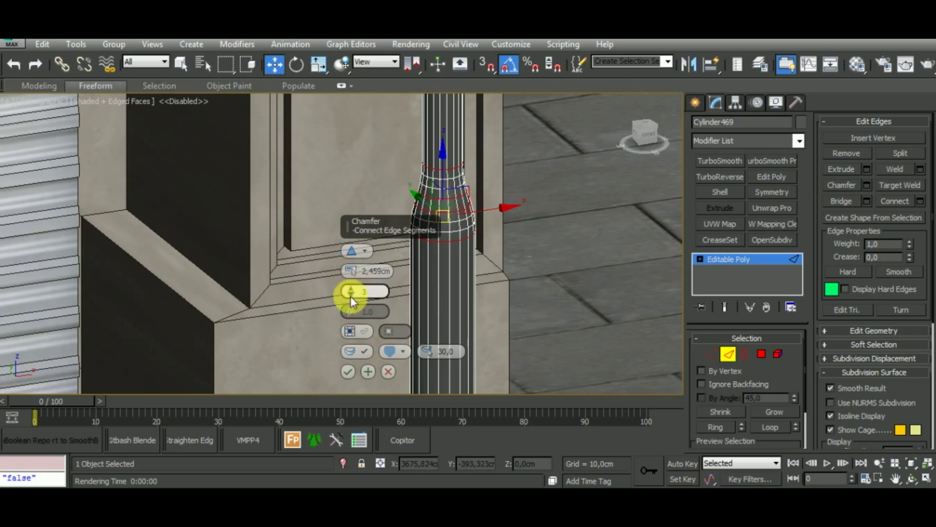
left_click_drag(350, 271, 353, 268)
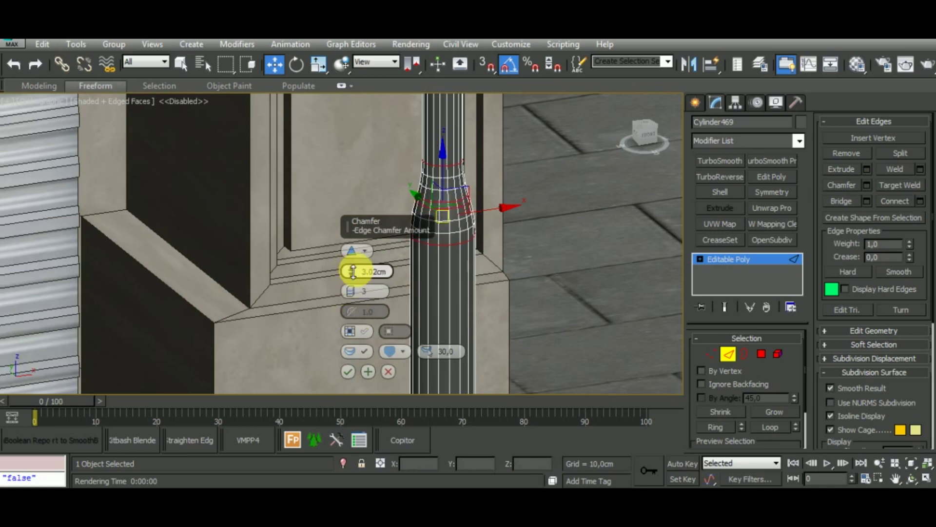
left_click(348, 372)
Step: Leave sub-object editing and return to the whole pole object
middle_click_drag(485, 298, 407, 355)
scroll(405, 341, "down", 2)
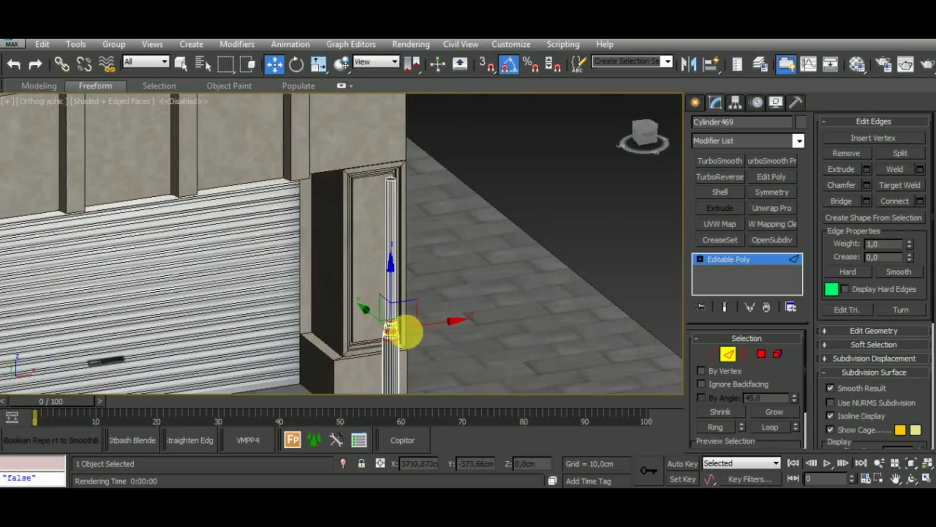
scroll(390, 180, "up", 4)
left_click(695, 268)
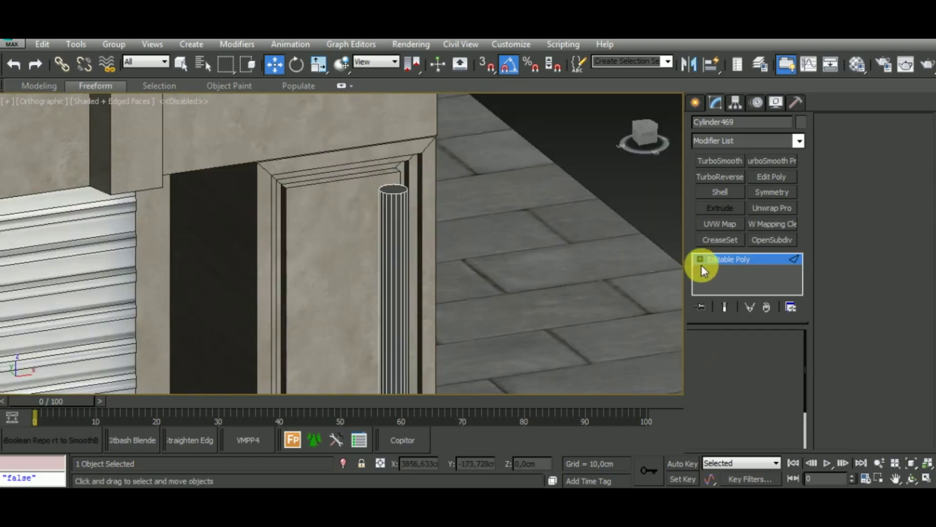
middle_click_drag(551, 266, 473, 202)
Step: Create a sphere at the pole's position from a top-down view
left_click(706, 110)
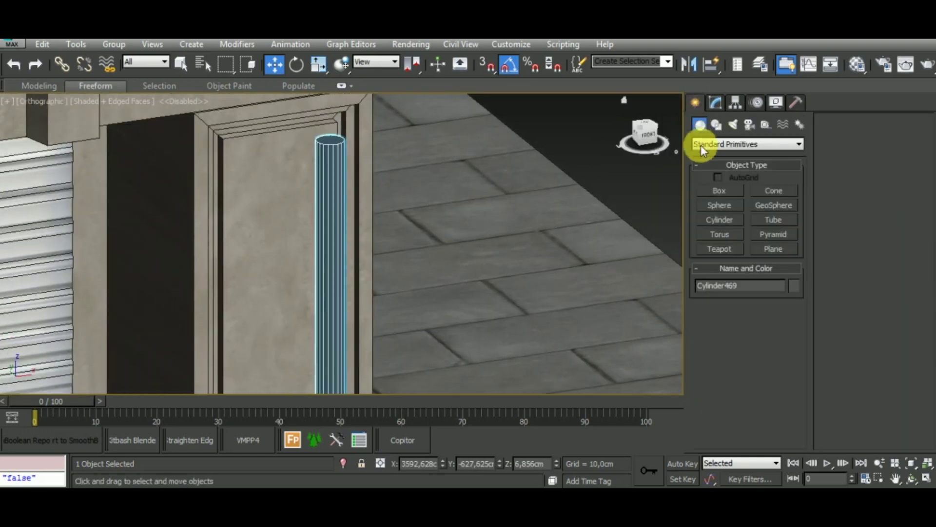
left_click(721, 206)
scroll(480, 192, "down", 1)
scroll(483, 192, "down", 2)
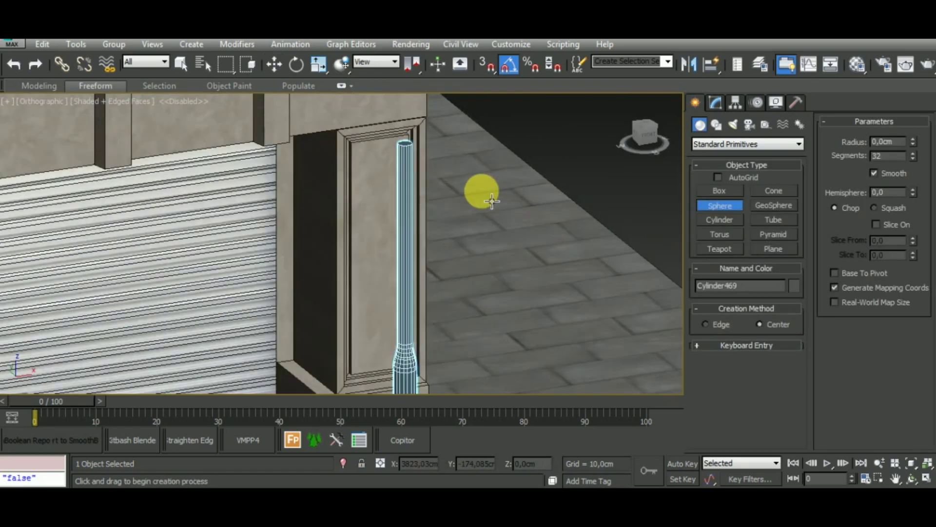
scroll(487, 194, "down", 1)
scroll(490, 189, "down", 2)
middle_click_drag(487, 182, 550, 299, "alt")
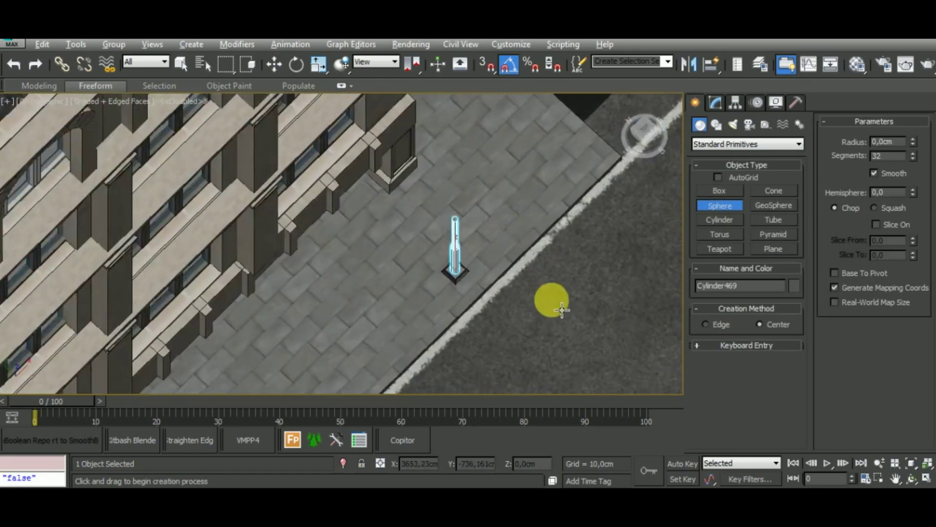
scroll(506, 298, "up", 3)
scroll(449, 244, "up", 3)
scroll(444, 244, "up", 4)
left_click_drag(451, 233, 476, 269)
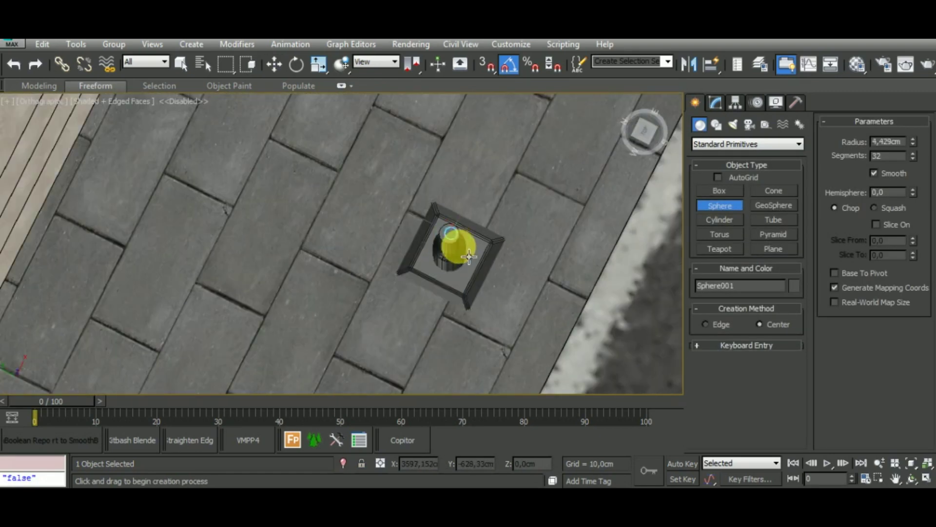
right_click(345, 142)
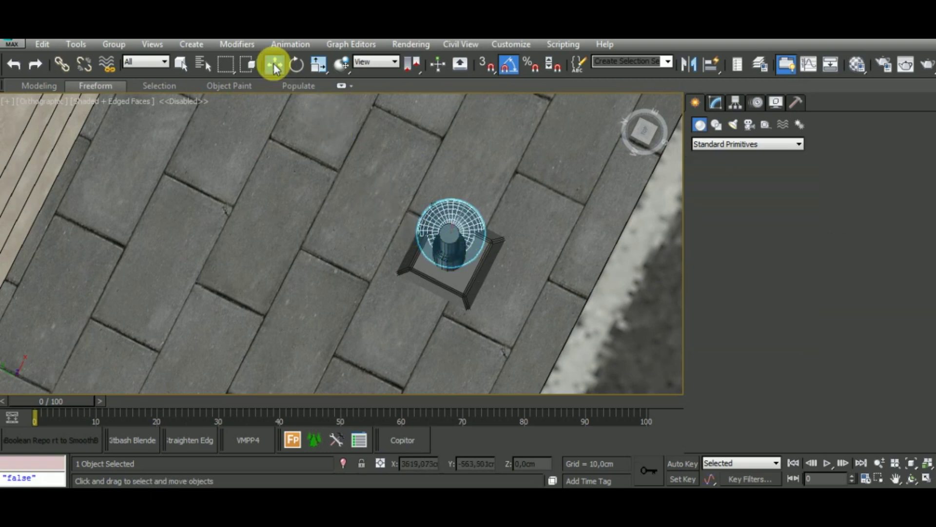
Step: Align the sphere to the pole in front view and raise it to the pole's top
key("f")
key("z")
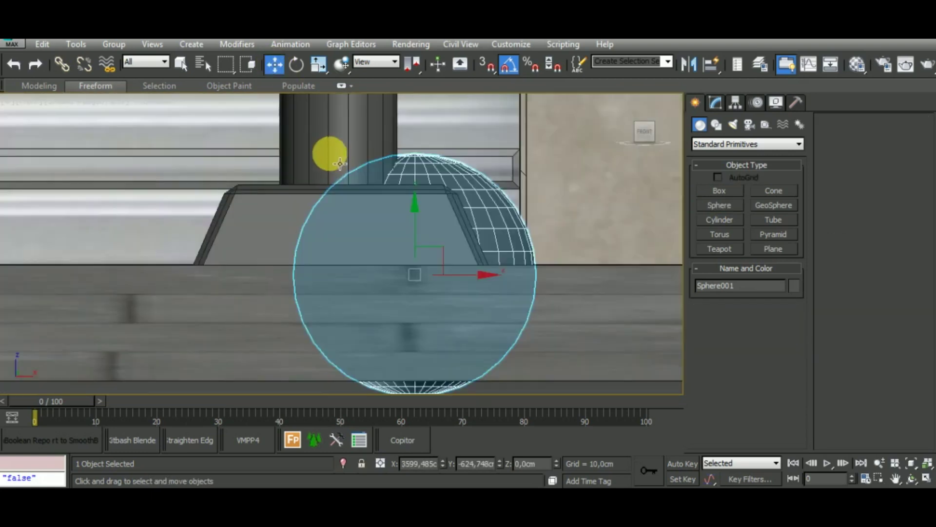
scroll(335, 154, "down", 3)
scroll(437, 333, "down", 3)
scroll(436, 333, "down", 3)
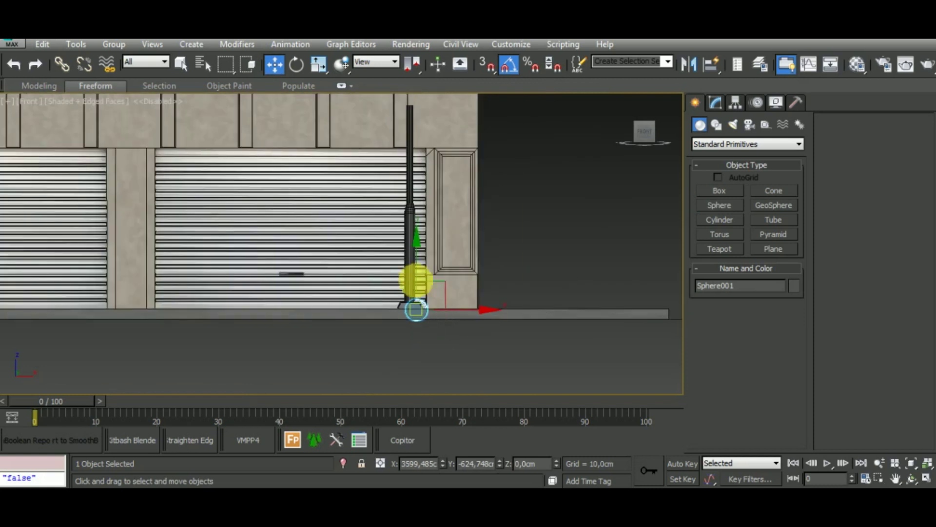
left_click(711, 65)
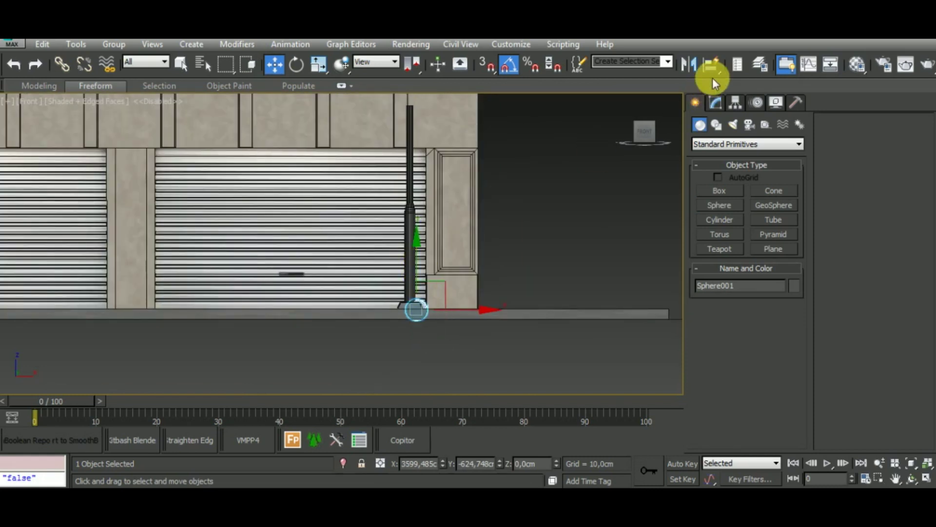
left_click(418, 231)
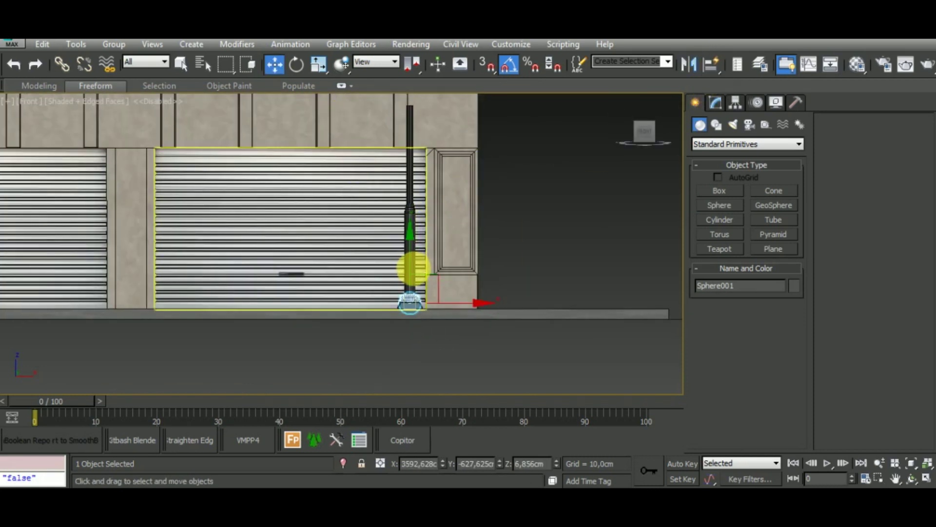
left_click_drag(421, 272, 419, 100)
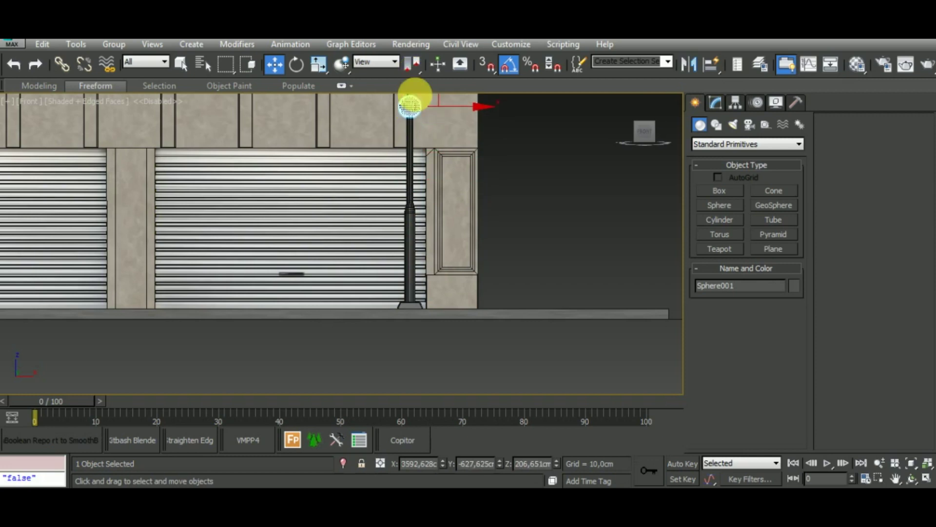
Step: Lower the sphere so it sits fitted over the pole top
scroll(419, 100, "up", 2)
scroll(424, 128, "up", 3)
scroll(418, 167, "down", 3)
scroll(425, 183, "down", 1)
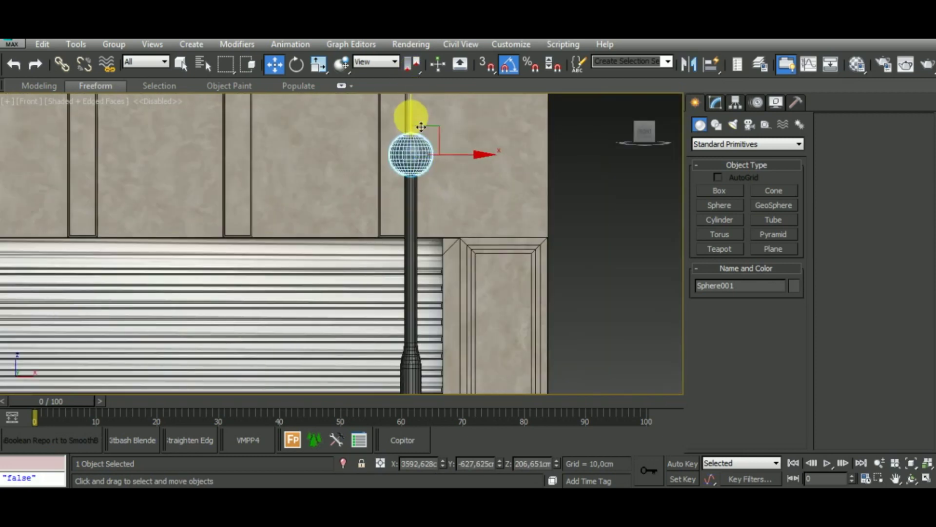
mouse_move(420, 133)
left_mouse_down()
mouse_move(428, 163)
mouse_move(428, 156)
left_mouse_up()
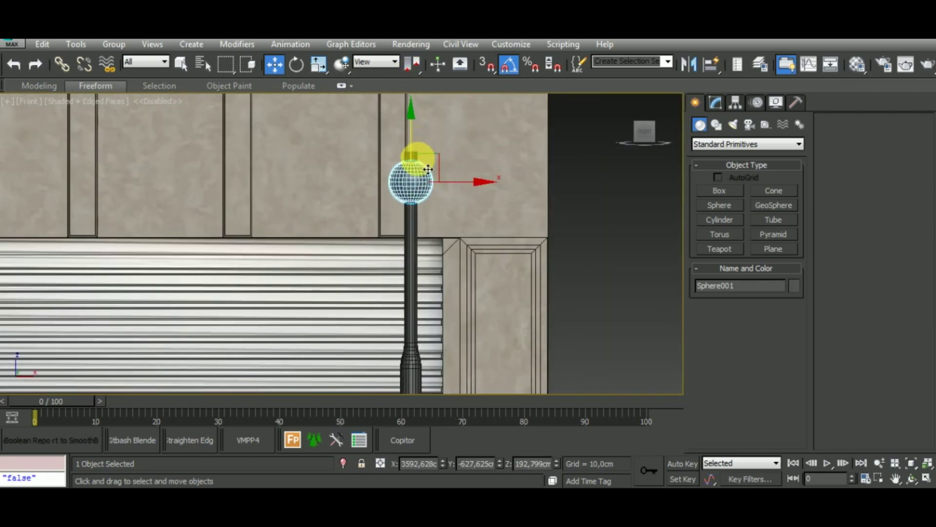
scroll(409, 151, "up", 3)
scroll(408, 147, "up", 1)
Step: Reselect Sphere001 to show its parameters (radius 10.863 cm, 32 segments) in the Modify panel
left_click(409, 147)
scroll(439, 184, "down", 2)
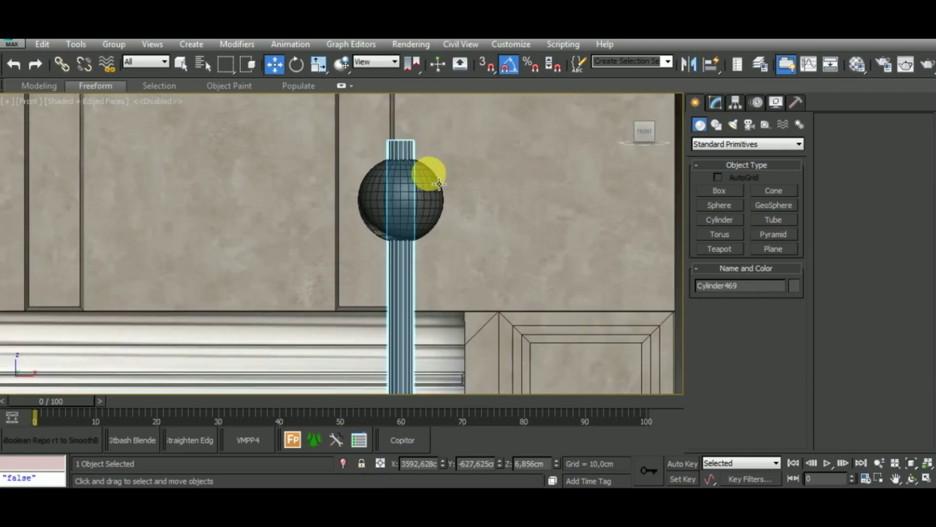
scroll(432, 187, "down", 2)
left_click(445, 194)
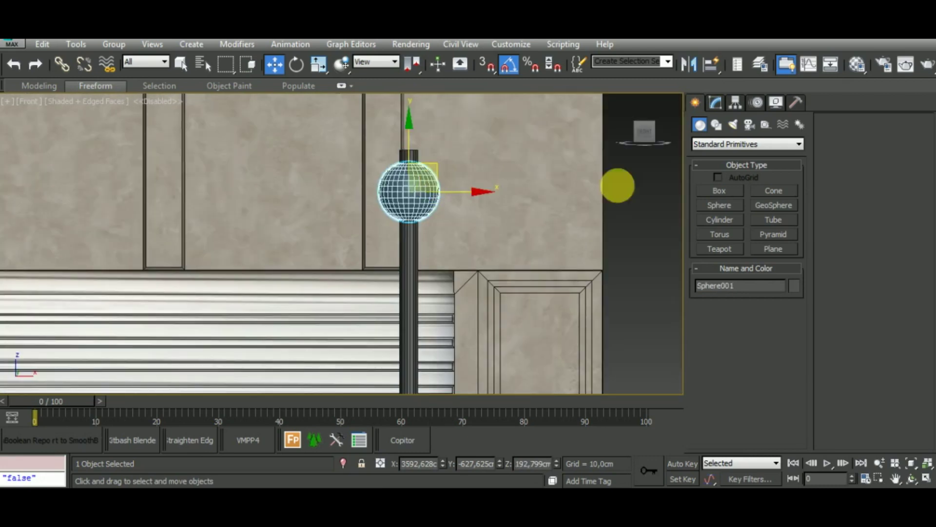
left_click(708, 111)
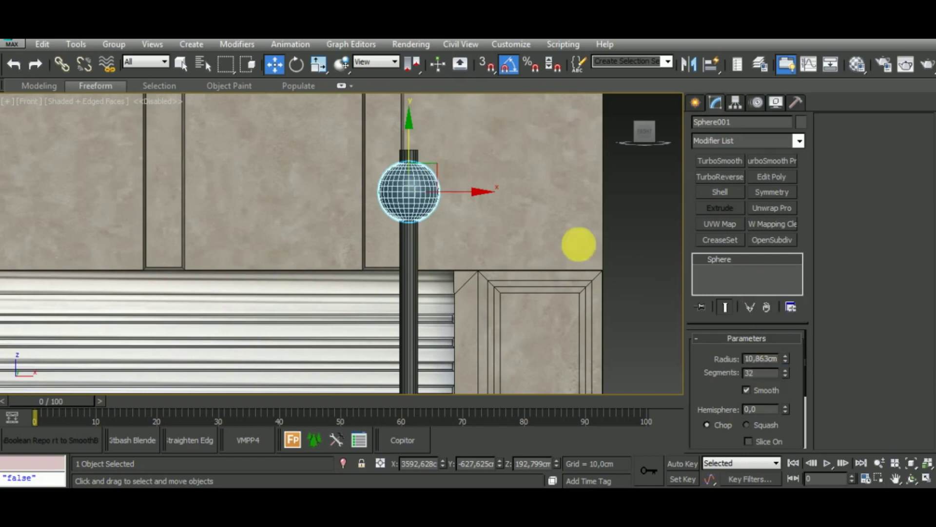
mouse_move(577, 245)
middle_mouse_down("alt")
mouse_move(591, 286)
mouse_move(540, 276)
middle_mouse_up("alt")
scroll(412, 163, "up", 2)
scroll(403, 157, "up", 3)
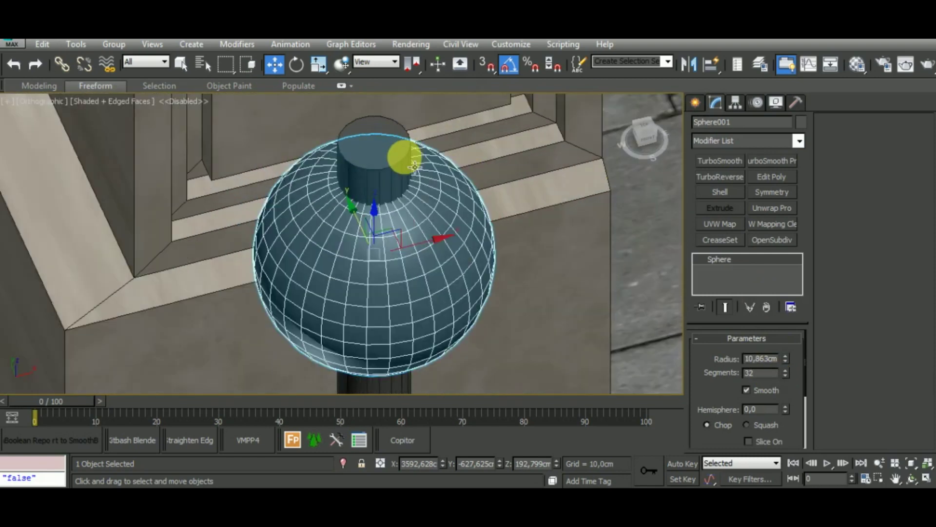
scroll(400, 175, "up", 2)
Step: Select the pole's top polygon and switch to its edges
left_click(400, 174)
scroll(403, 163, "down", 3)
scroll(418, 163, "down", 4)
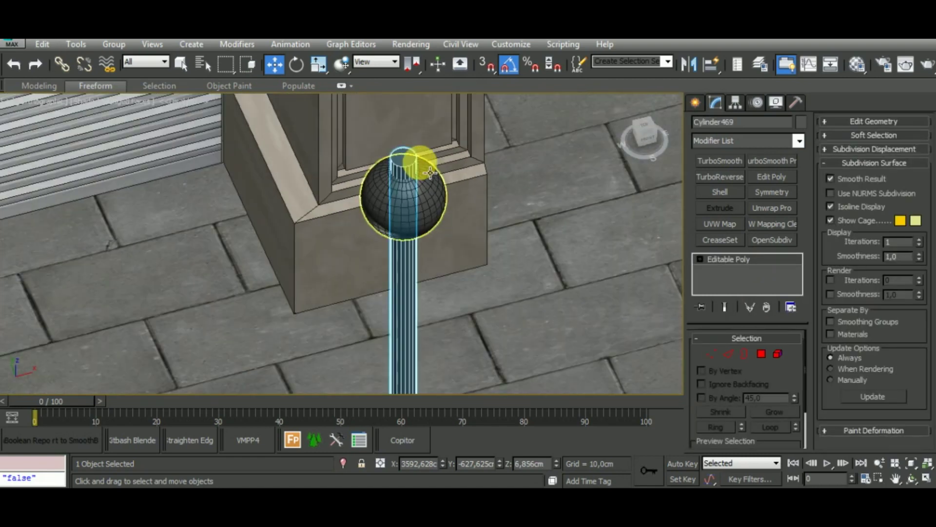
left_click(761, 354)
left_click(402, 157)
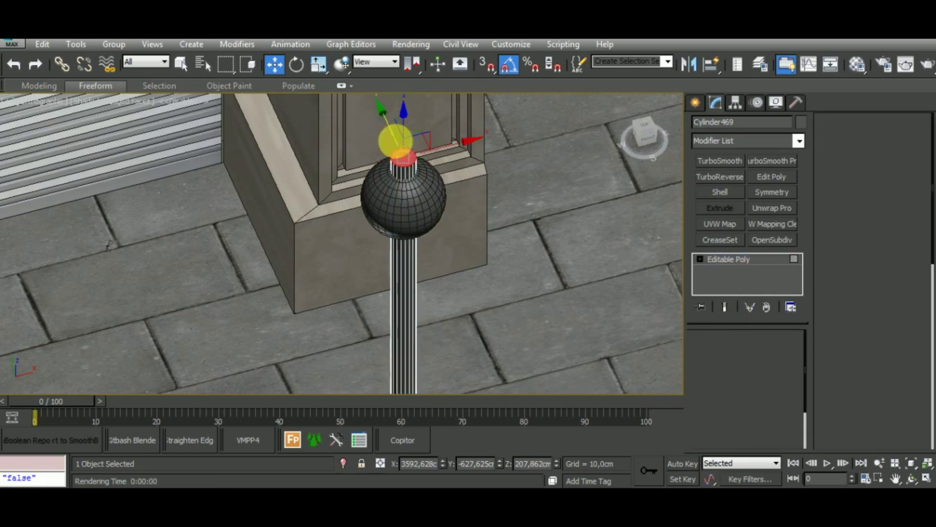
left_click(728, 354)
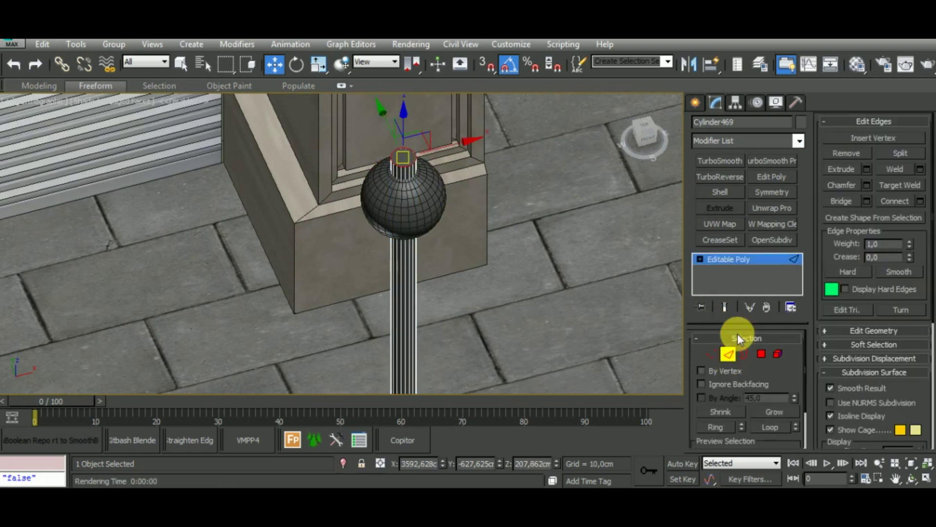
Step: Chamfer the pole's top edge with 5 segments at about 2.976 cm
left_click(867, 185)
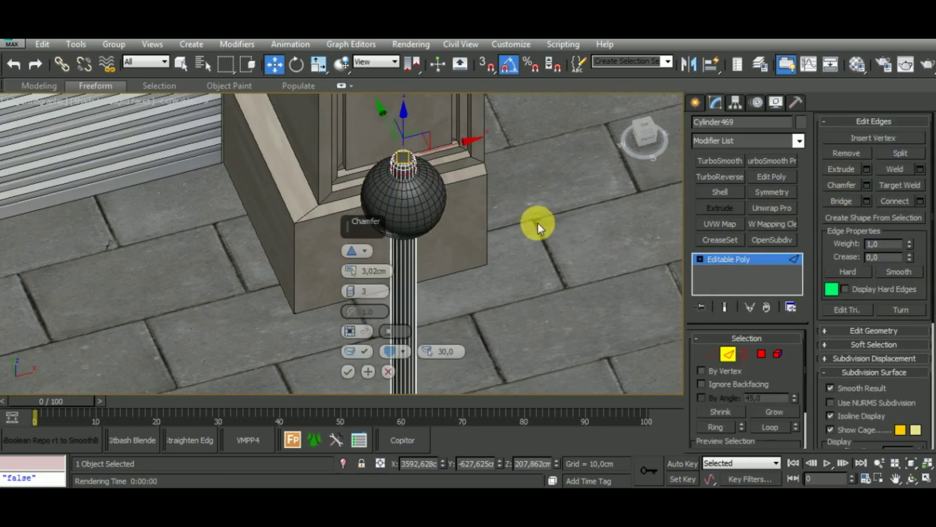
middle_click_drag(537, 222, 553, 230)
scroll(437, 191, "up", 5)
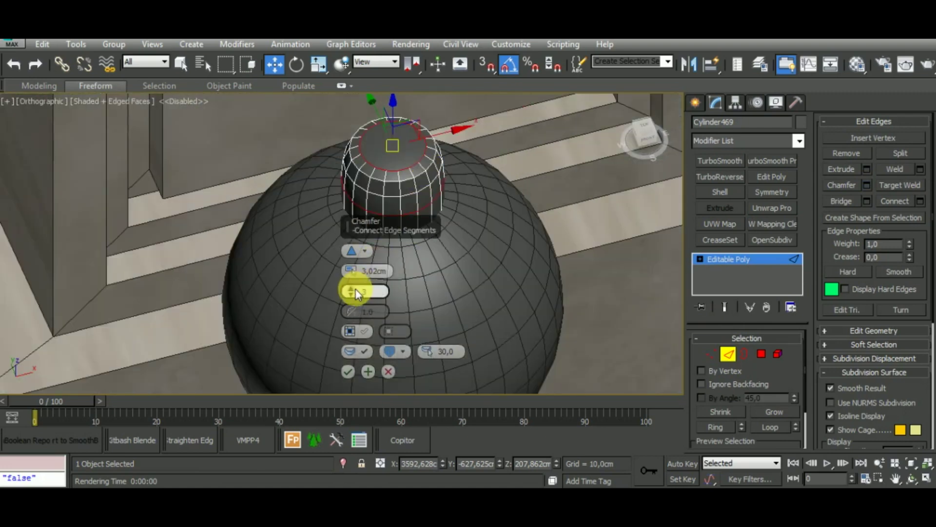
left_click(351, 289)
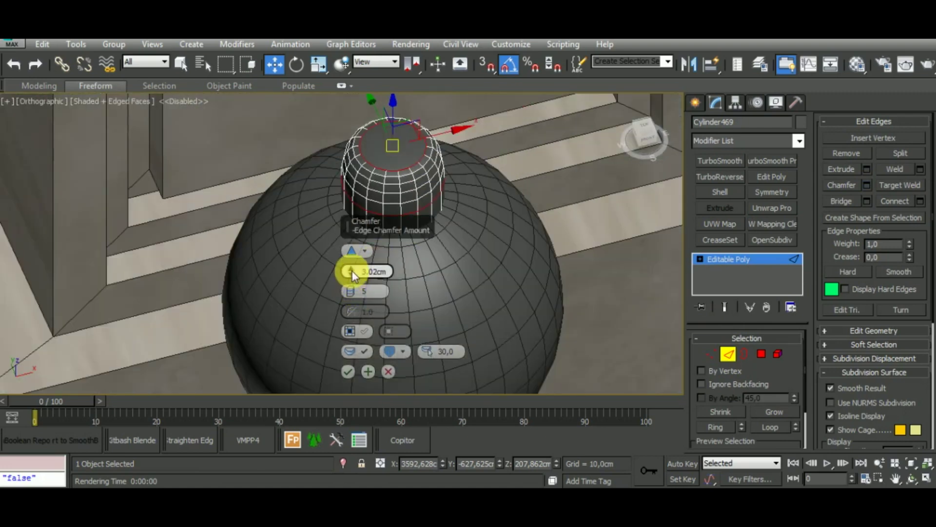
left_click_drag(352, 276, 355, 281)
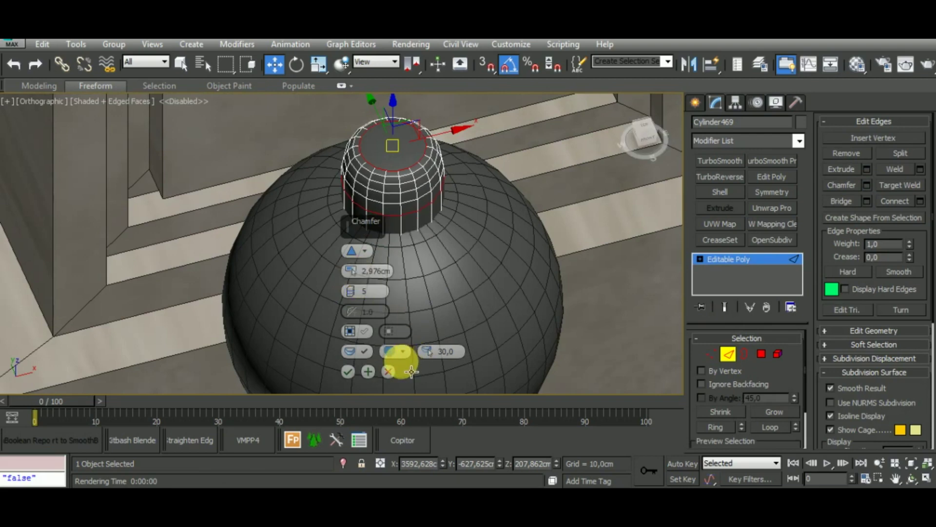
left_click(347, 371)
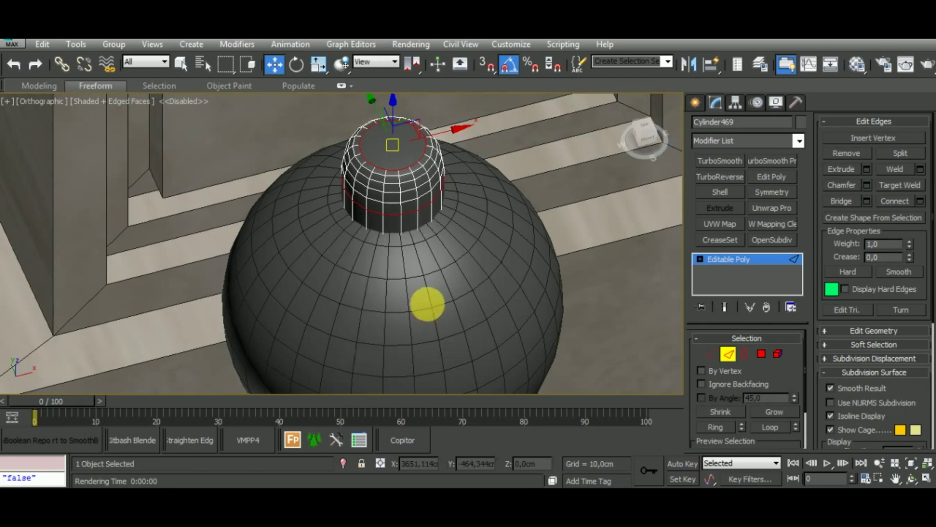
scroll(439, 268, "down", 4)
left_click(733, 362)
Step: Raise the sphere globe 2.803 cm higher on the pole
left_click(423, 261)
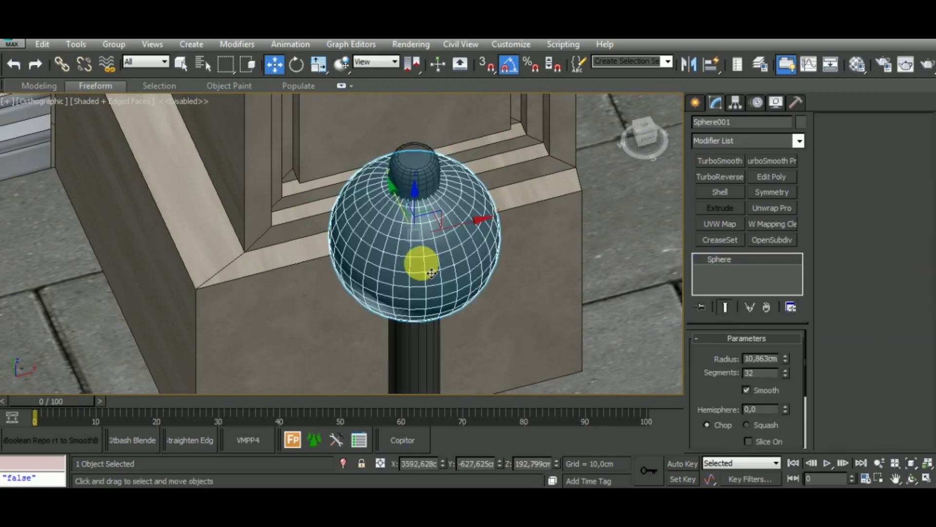
left_click_drag(423, 214, 423, 200)
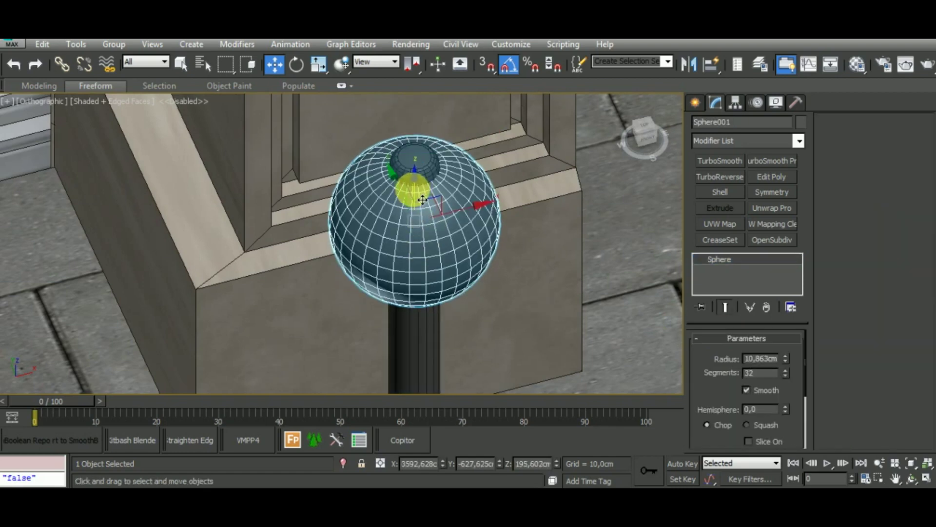
scroll(422, 200, "down", 5)
mouse_move(428, 144)
middle_mouse_down("alt")
mouse_move(531, 229)
mouse_move(506, 157)
middle_mouse_up("alt")
scroll(442, 333, "up", 3)
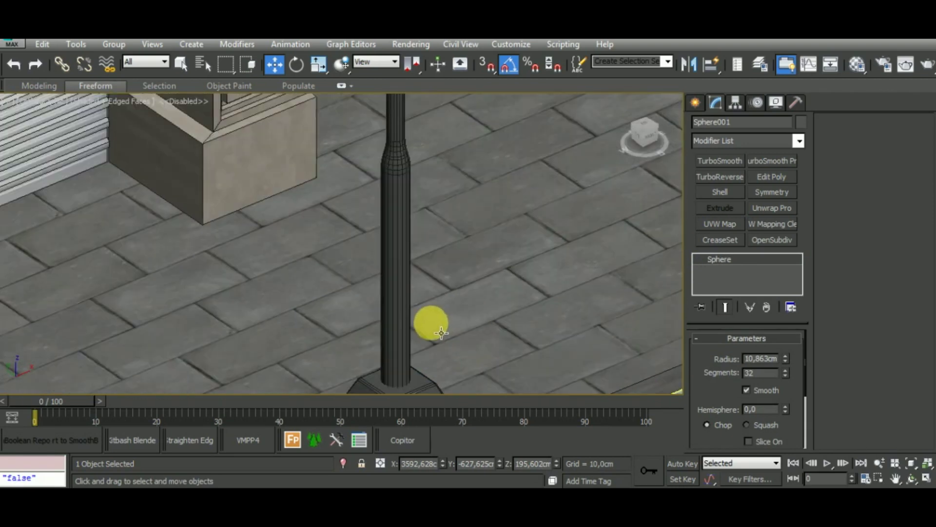
Step: Select the chamfered base box Box1456 and scale it uniformly to 83%
left_click(404, 299)
scroll(429, 268, "down", 3)
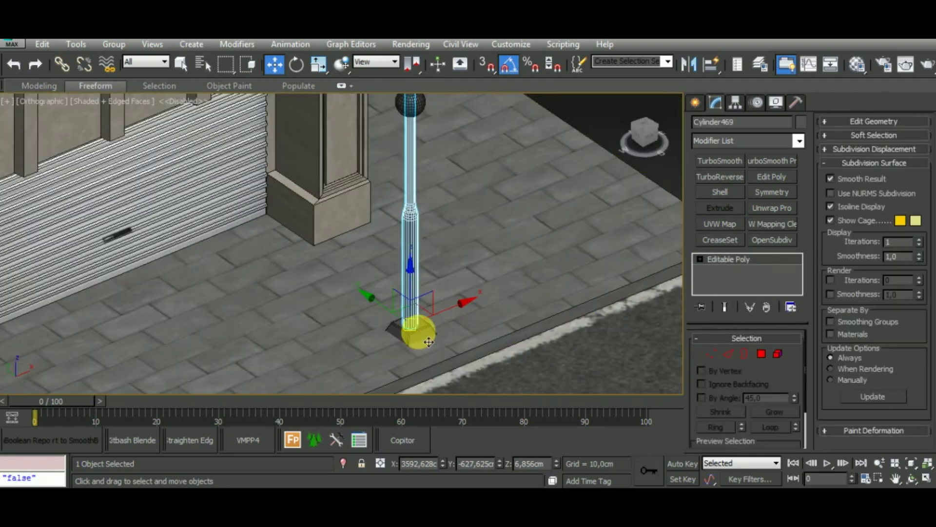
left_click(429, 342)
scroll(429, 342, "up", 3)
scroll(428, 342, "up", 2)
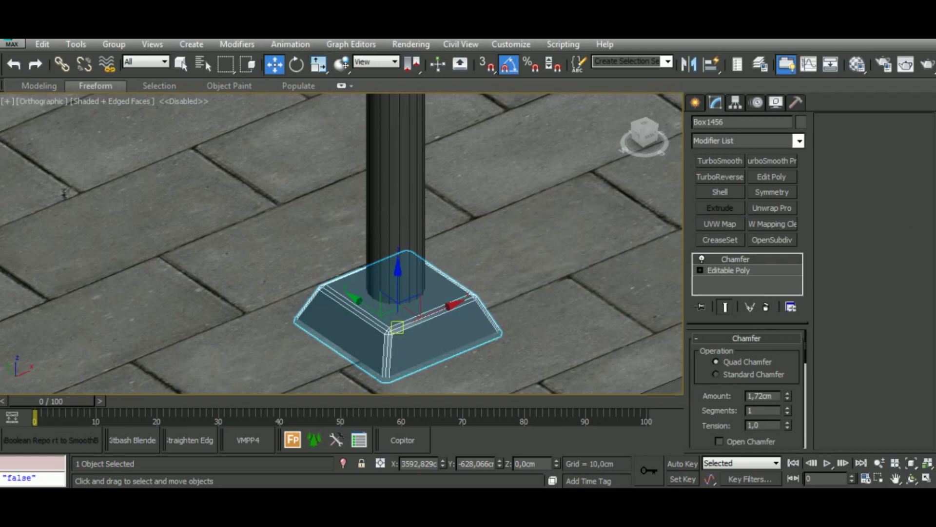
left_click(317, 65)
left_click_drag(388, 324, 404, 344)
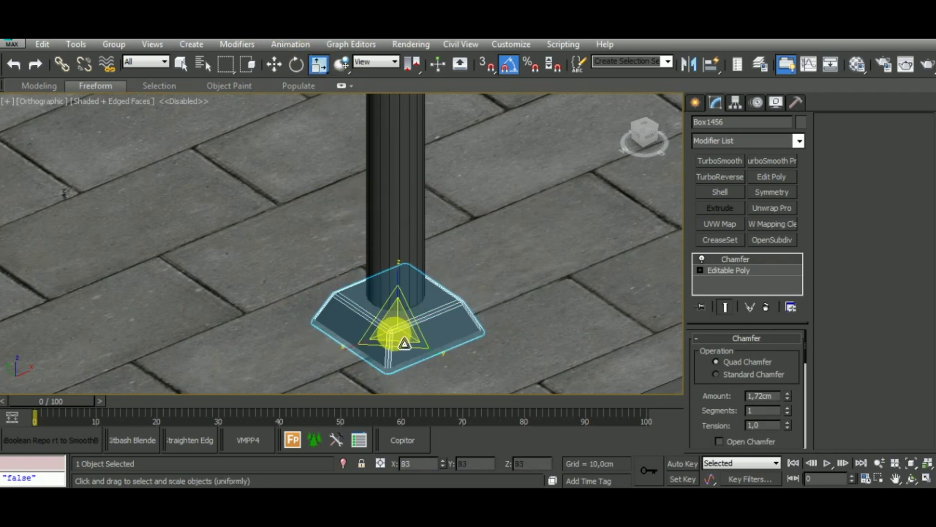
Step: Raise the base box 0.844 cm on Z, then reselect the globe
left_click(274, 64)
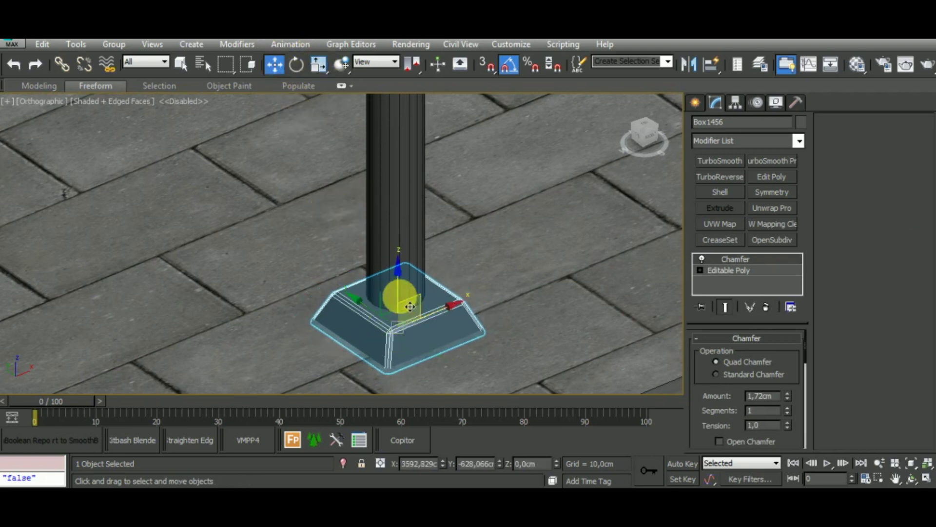
left_click_drag(409, 302, 408, 298)
scroll(407, 298, "down", 3)
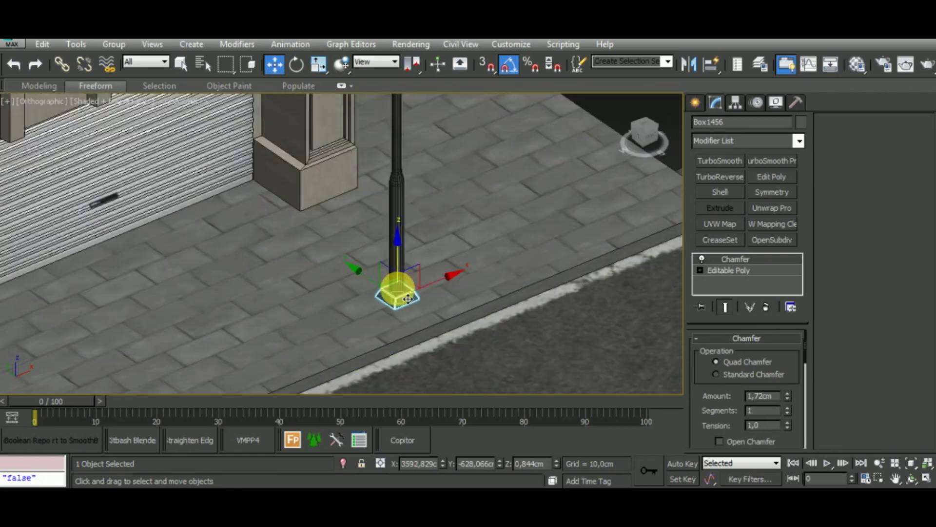
scroll(397, 293, "up", 1)
scroll(395, 181, "up", 1)
scroll(408, 184, "up", 3)
left_click(385, 153)
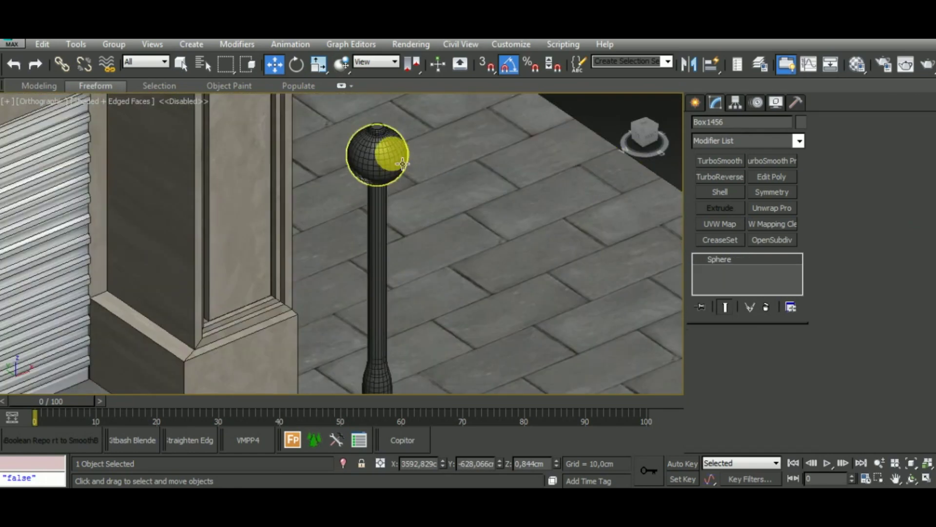
middle_click_drag(444, 237, 463, 218)
scroll(450, 184, "down", 2)
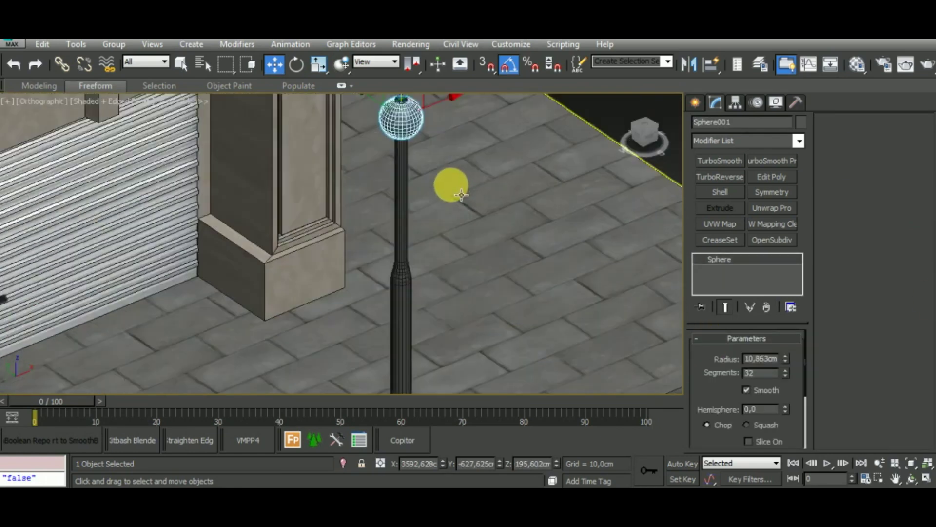
scroll(450, 183, "down", 2)
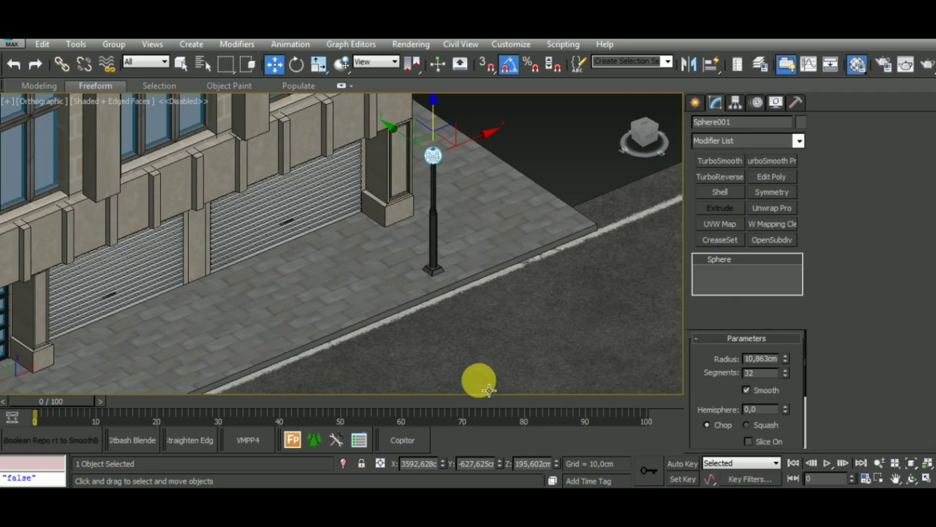
Step: Open the Material Editor and begin renaming Material #20 to 'plast'
key("m")
left_click(619, 154)
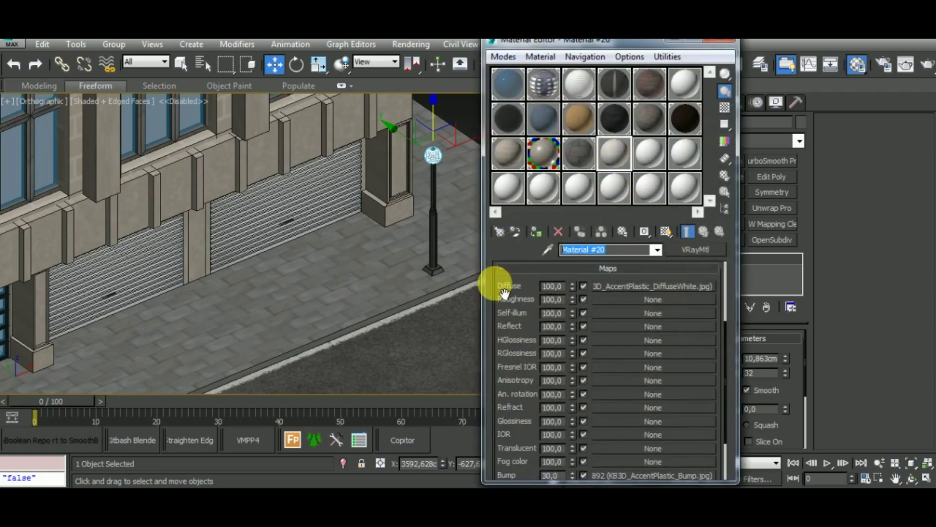
type("plastic white")
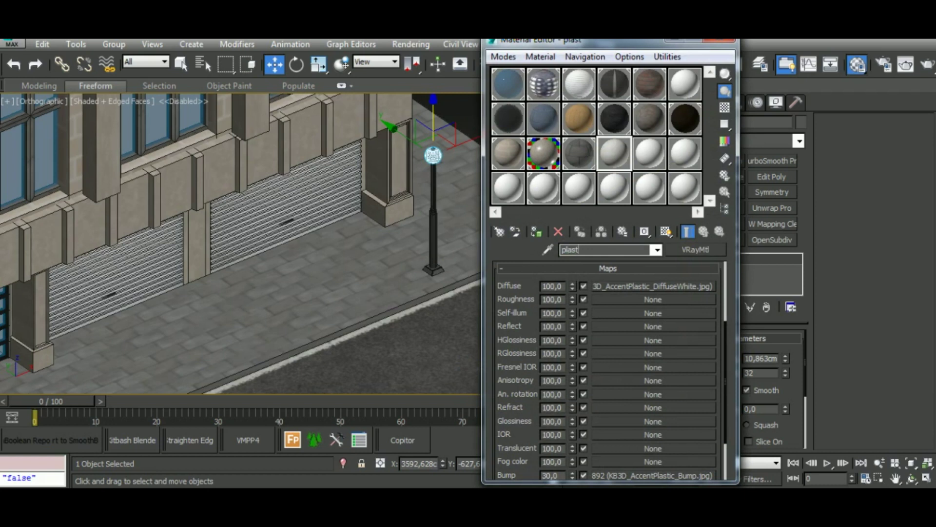
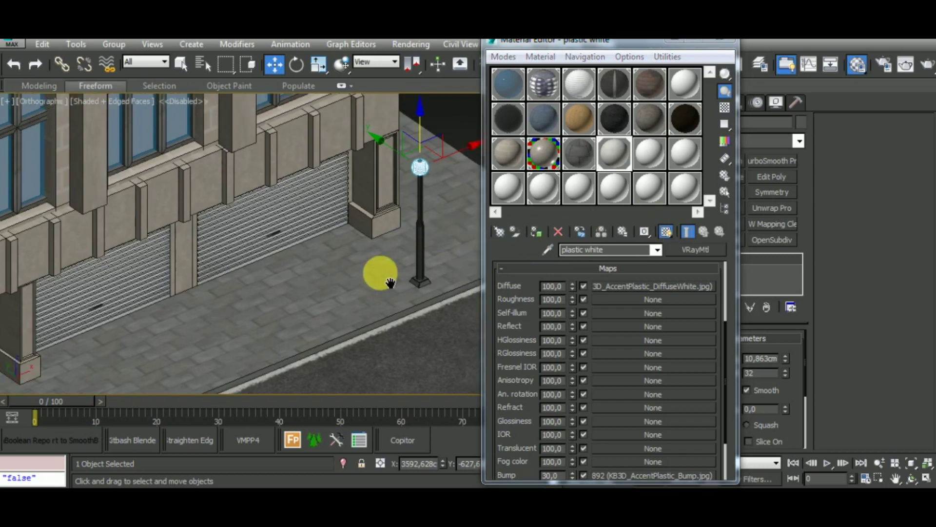
Step: Show the globe's white plastic material shaded in the viewport
scroll(378, 271, "up", 2)
scroll(403, 203, "up", 3)
scroll(403, 176, "up", 4)
scroll(419, 190, "up", 2)
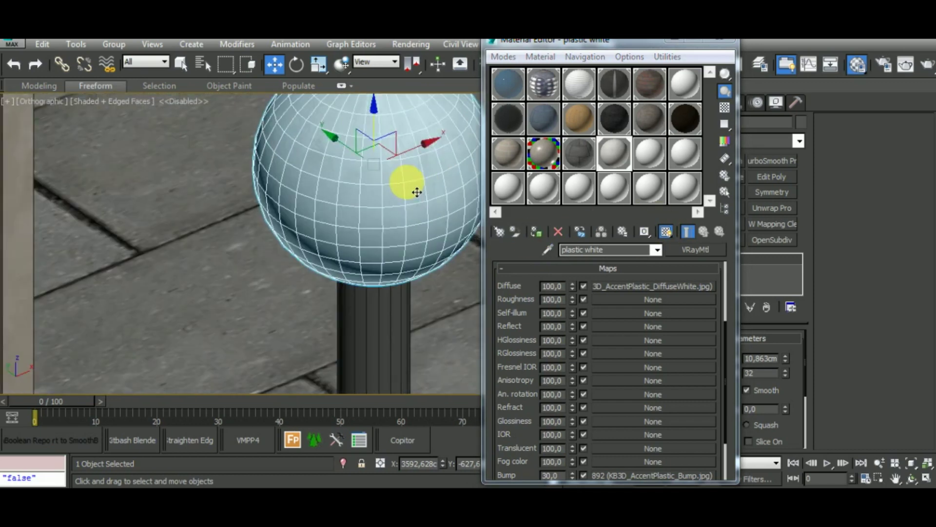
scroll(416, 192, "up", 3)
scroll(415, 196, "down", 2)
scroll(414, 199, "down", 3)
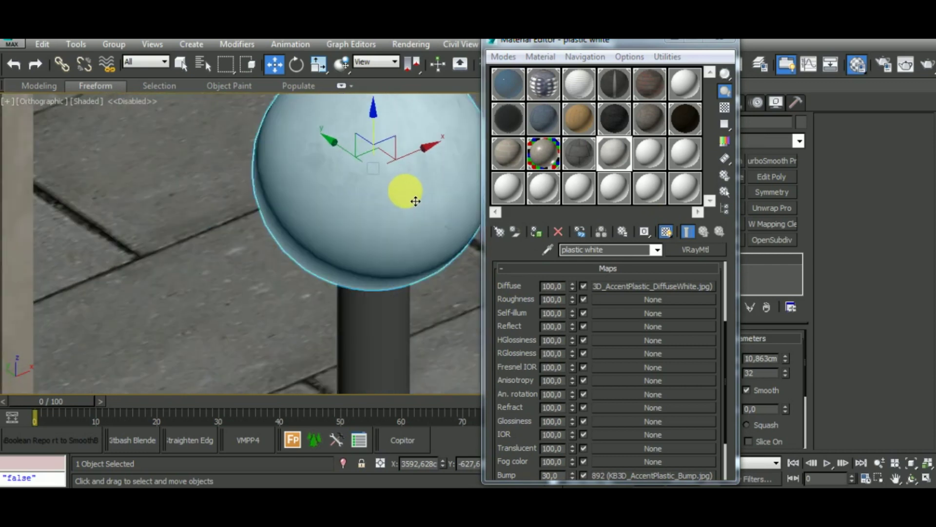
scroll(414, 198, "down", 3)
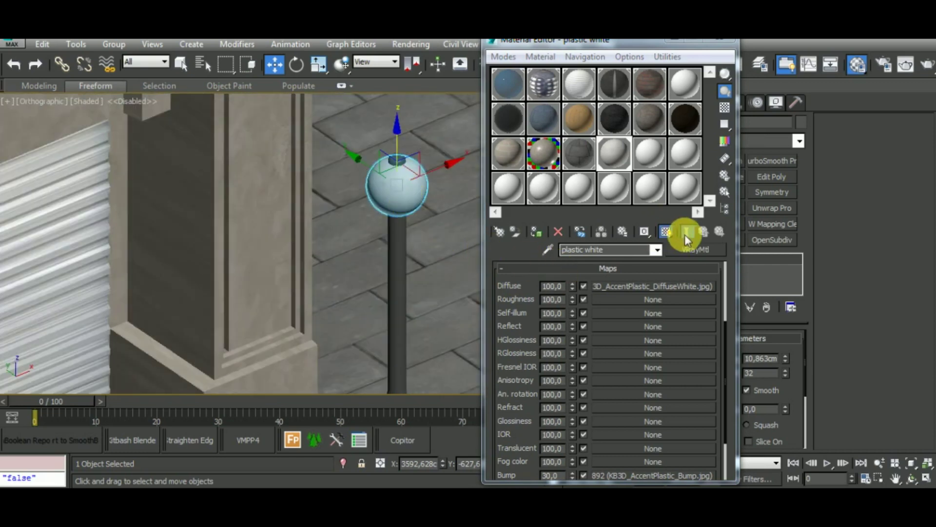
left_click(684, 234)
scroll(408, 246, "up", 2)
Step: Select the lamp pole together with its base and close the Material Editor
left_click(406, 271)
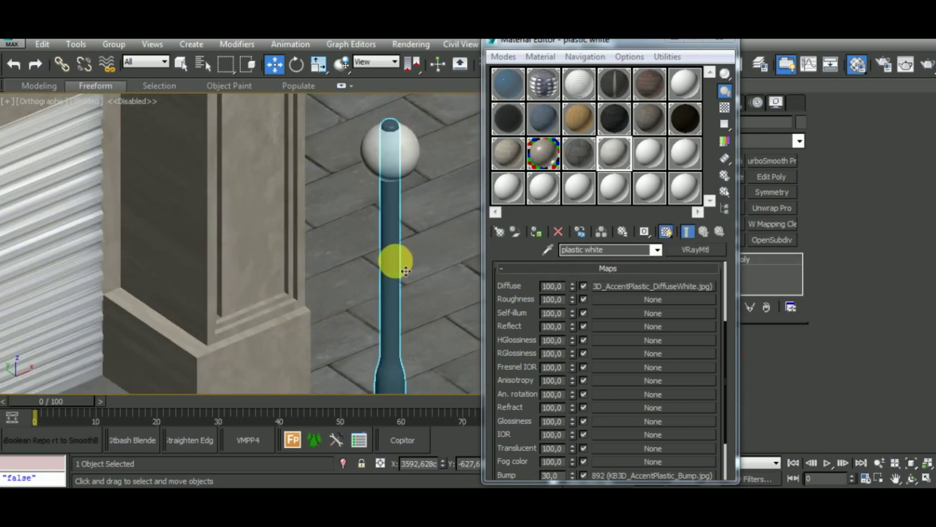
scroll(404, 234, "down", 2)
scroll(404, 200, "down", 2)
scroll(409, 293, "down", 2)
scroll(419, 307, "down", 1)
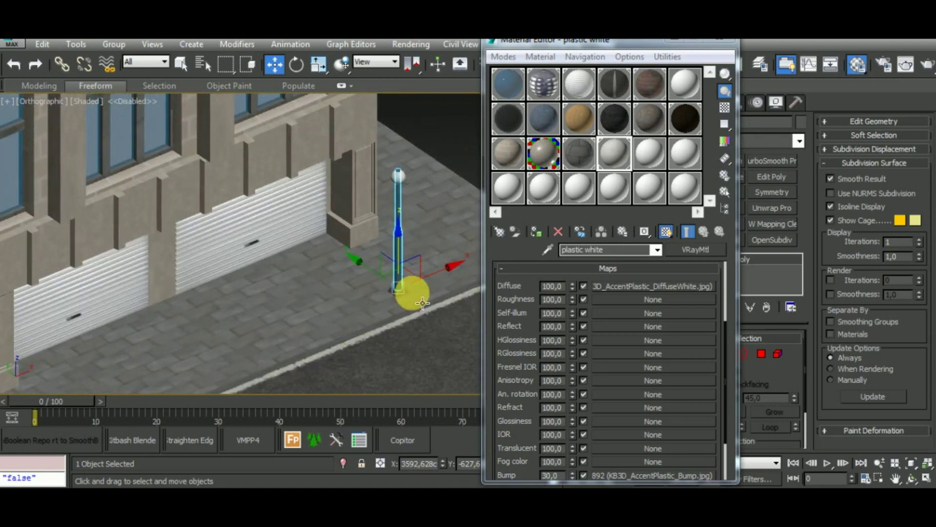
scroll(422, 304, "up", 2)
scroll(410, 300, "up", 1)
left_click(380, 293, "ctrl")
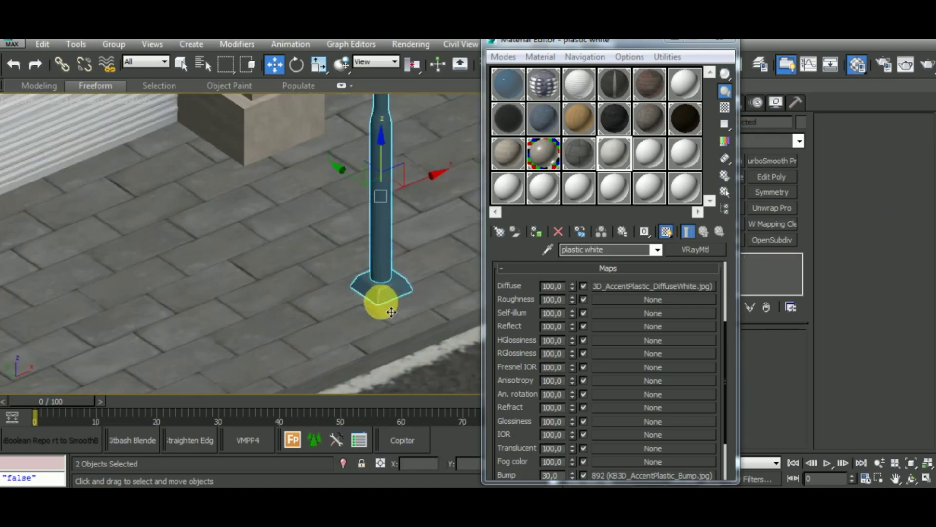
scroll(391, 312, "down", 1)
scroll(391, 312, "down", 1)
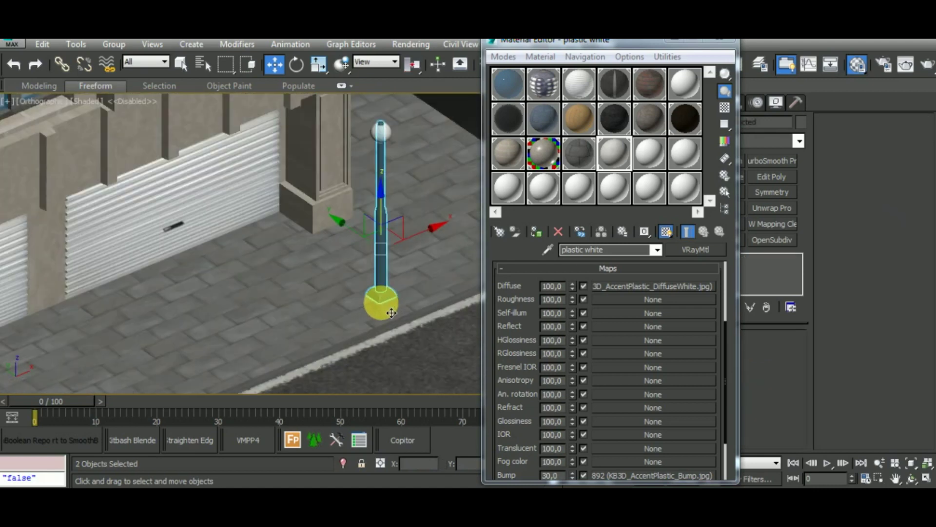
scroll(399, 307, "up", 2)
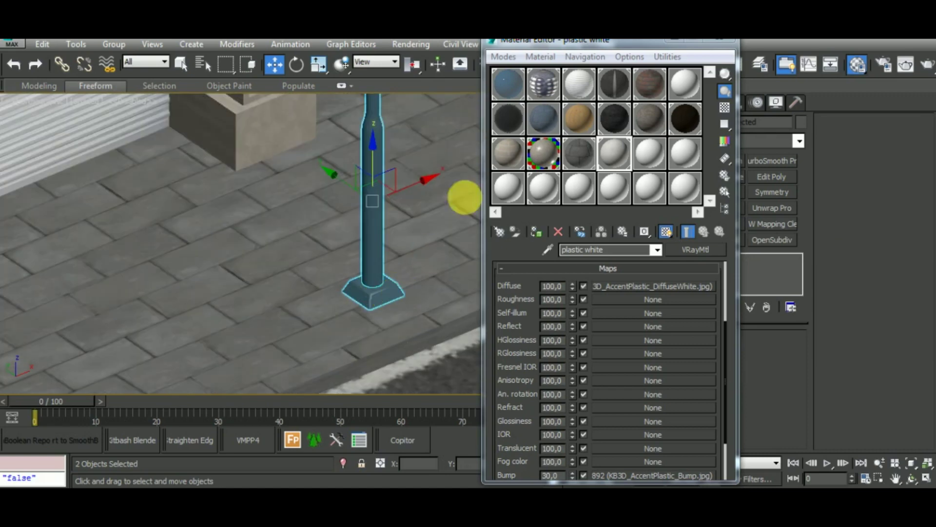
key("m")
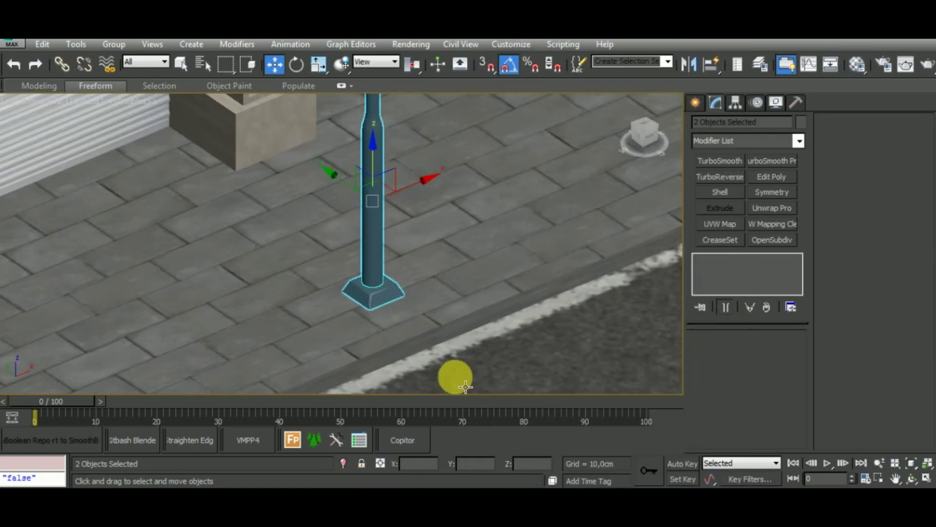
middle_click_drag(484, 305, 507, 349)
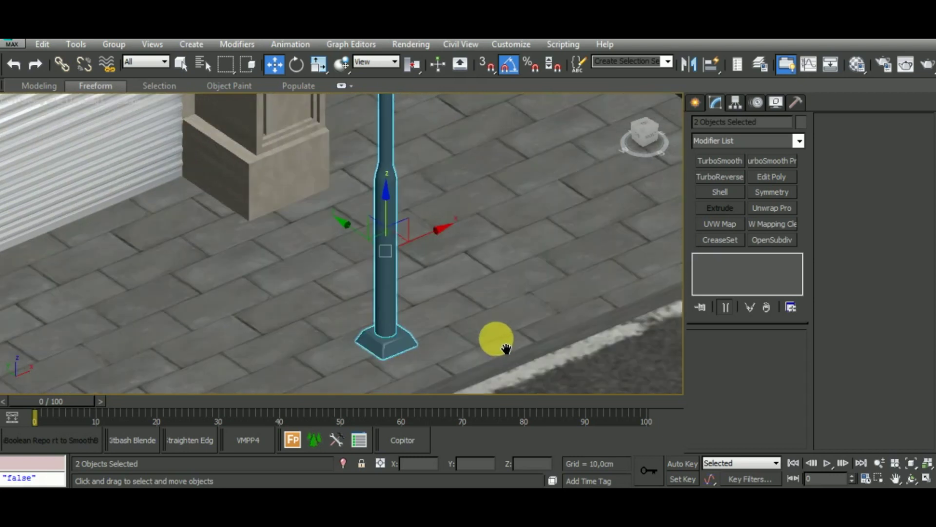
Step: Assign the dark brown Material #20 to the pole and base, shown shaded in the viewport
key("m")
left_click(647, 153)
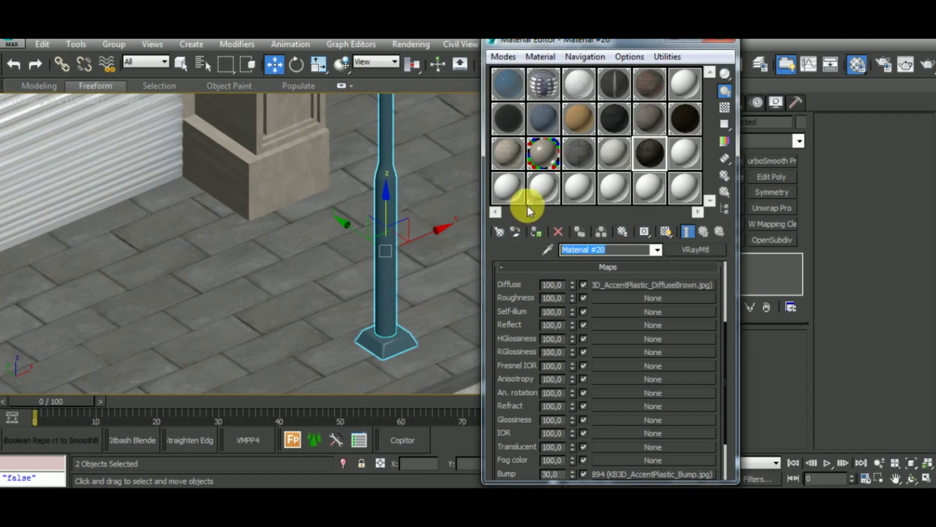
left_click(539, 233)
left_click(666, 231)
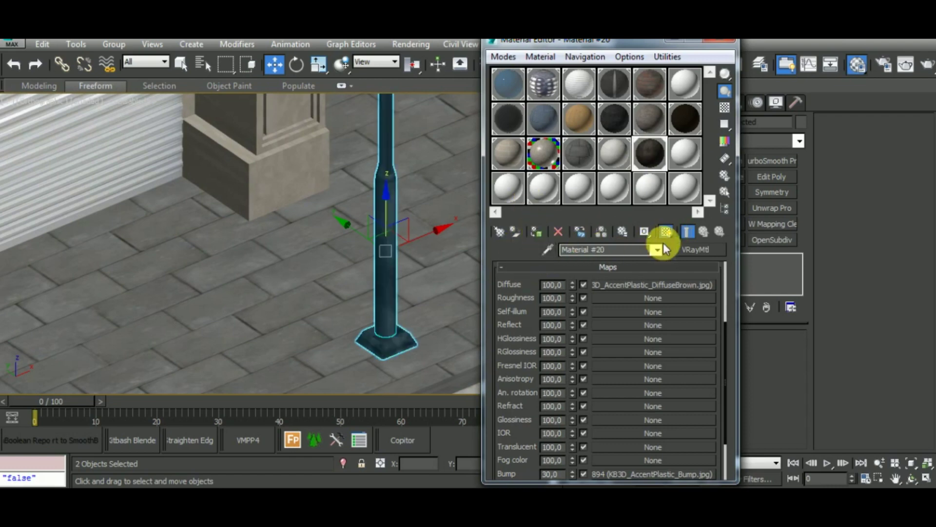
scroll(393, 315, "up", 5)
scroll(393, 314, "down", 3)
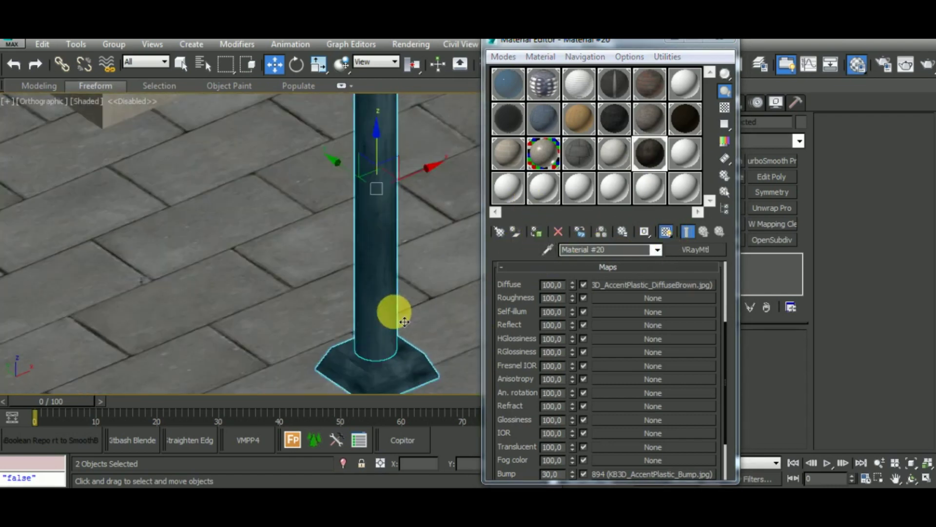
scroll(393, 314, "down", 2)
left_click(725, 40)
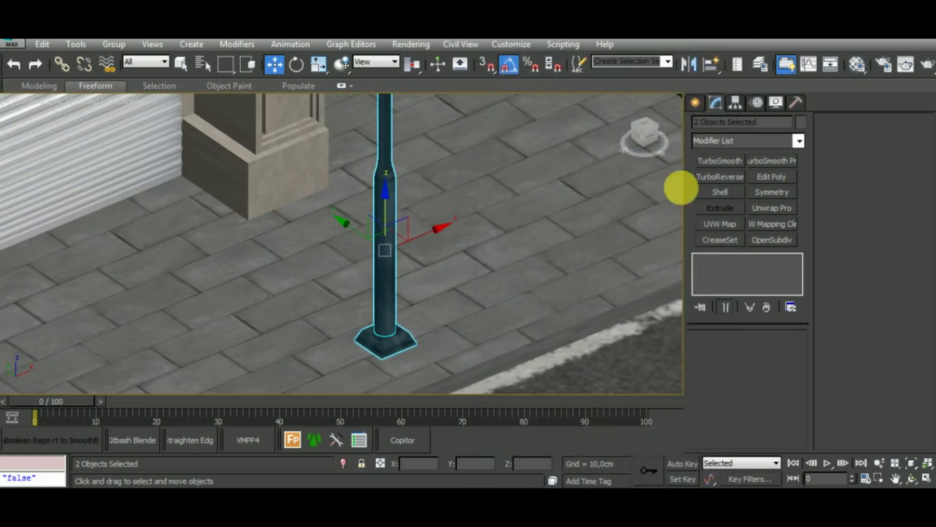
Step: Give the lamp base a Box UVW Map widened to 70.112 cm
left_click(397, 341)
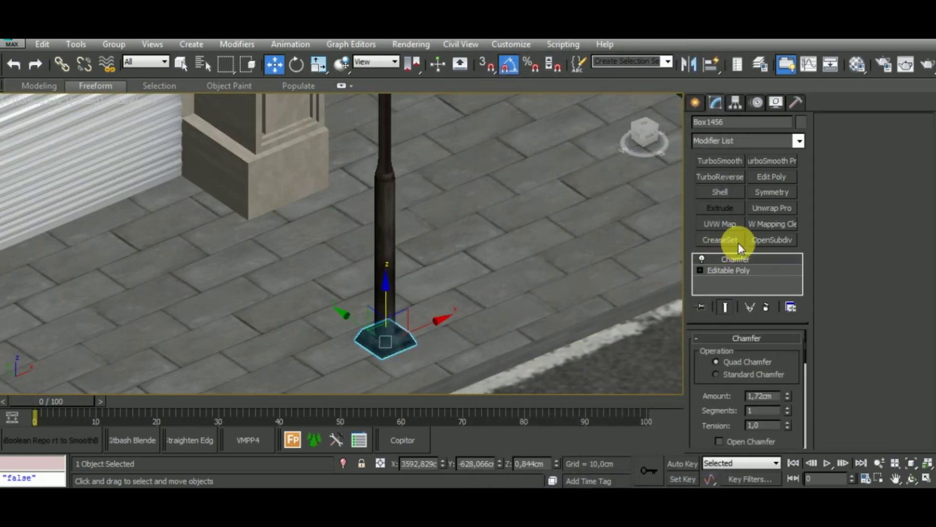
left_click(731, 223)
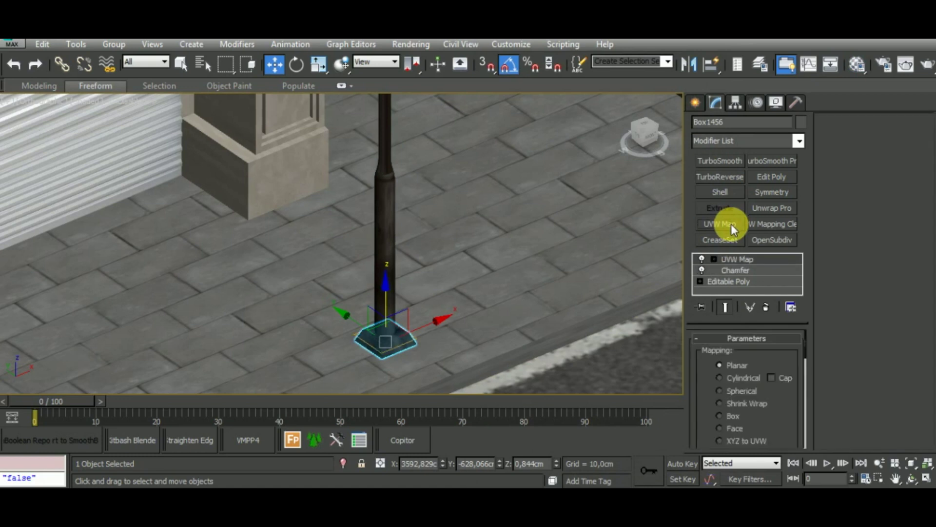
left_click(736, 414)
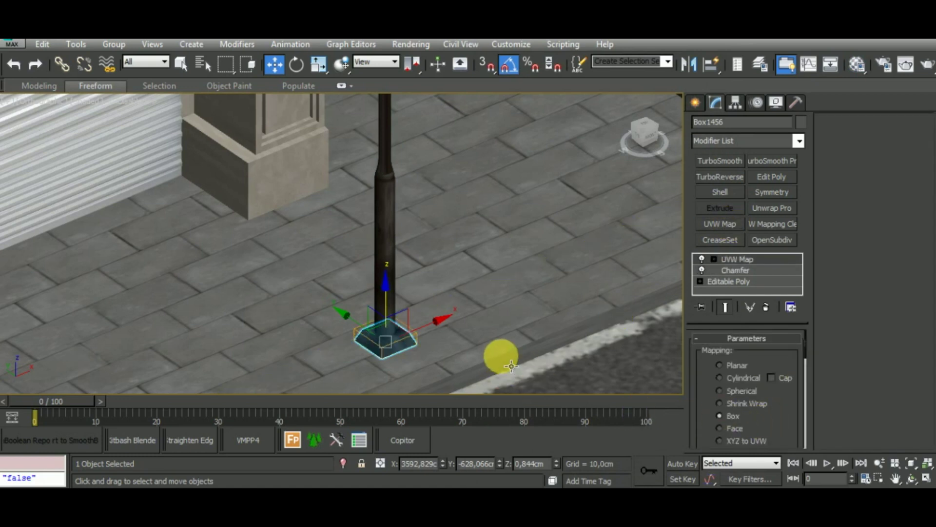
scroll(413, 318, "up", 1)
scroll(403, 288, "up", 2)
scroll(439, 287, "up", 2)
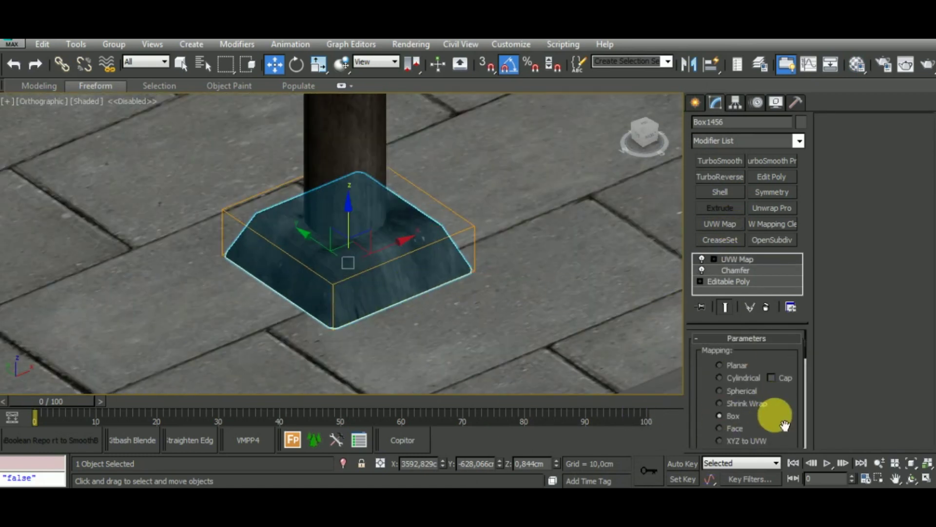
left_click_drag(784, 425, 780, 340)
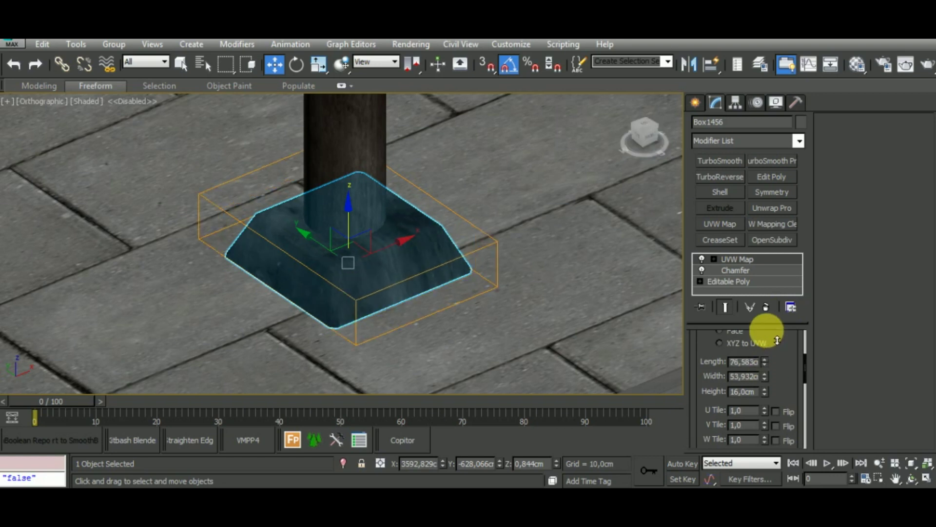
left_click_drag(765, 376, 775, 362)
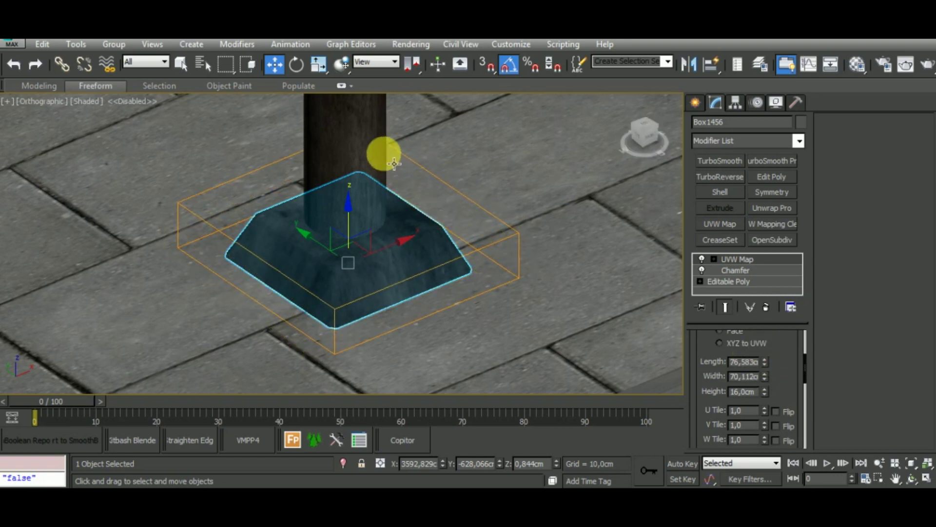
right_click(749, 254)
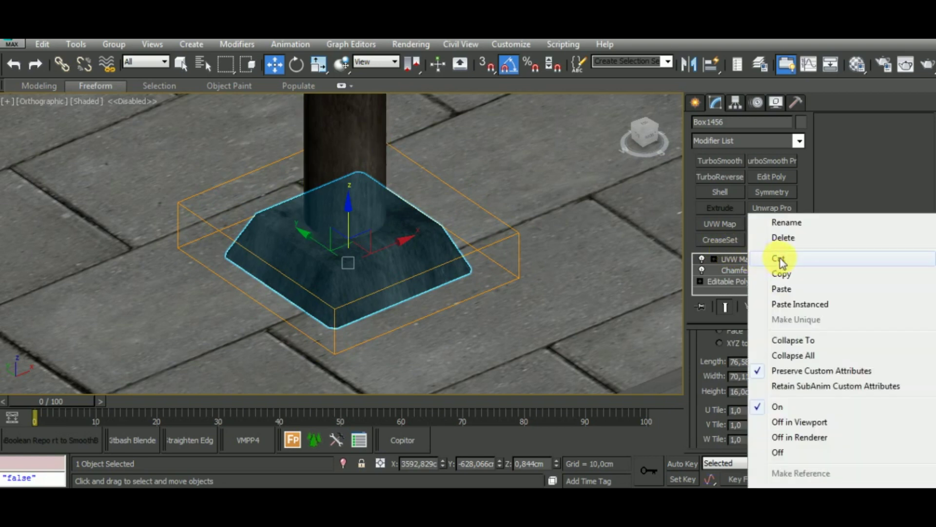
Step: Copy the base's UVW Map and paste it onto the lamp pole cylinder
left_click(781, 273)
left_click(356, 147)
right_click(702, 254)
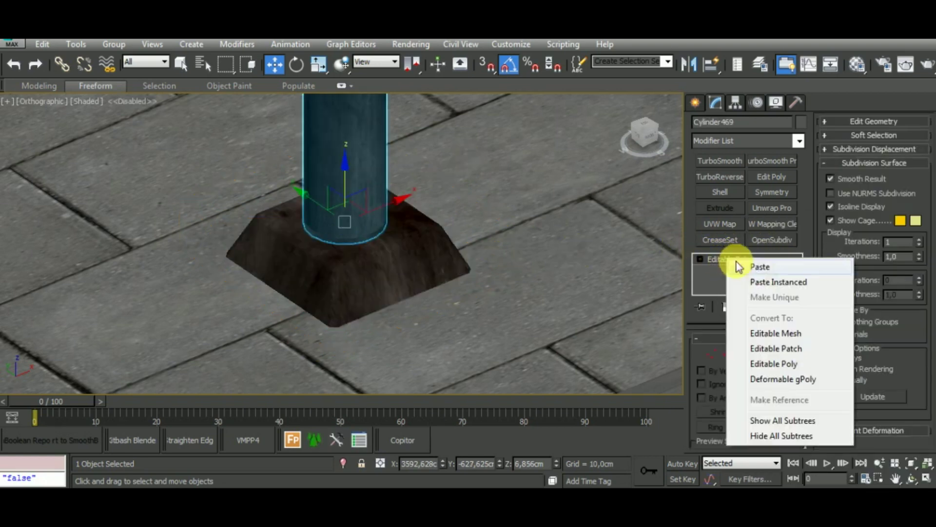
left_click(739, 264)
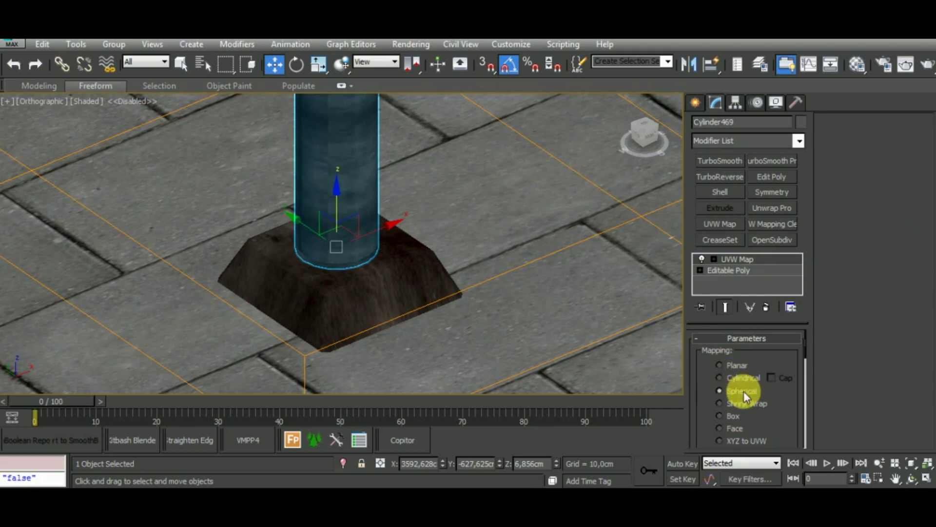
left_click(744, 391)
Step: Set the pole's mapping to Cylindrical with length 48.266 and height 50.435 cm
middle_click_drag(547, 320, 531, 362)
left_click(756, 378)
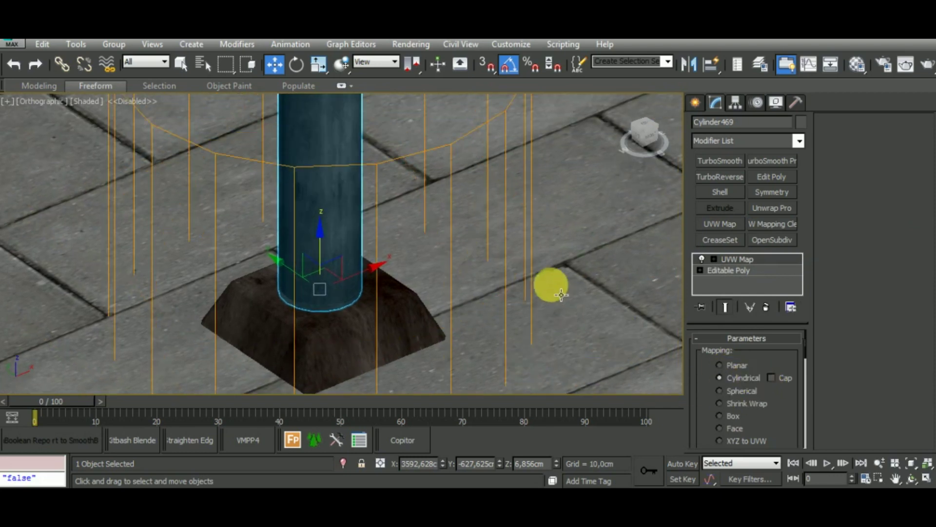
scroll(536, 302, "down", 2)
scroll(523, 325, "down", 2)
scroll(516, 314, "down", 2)
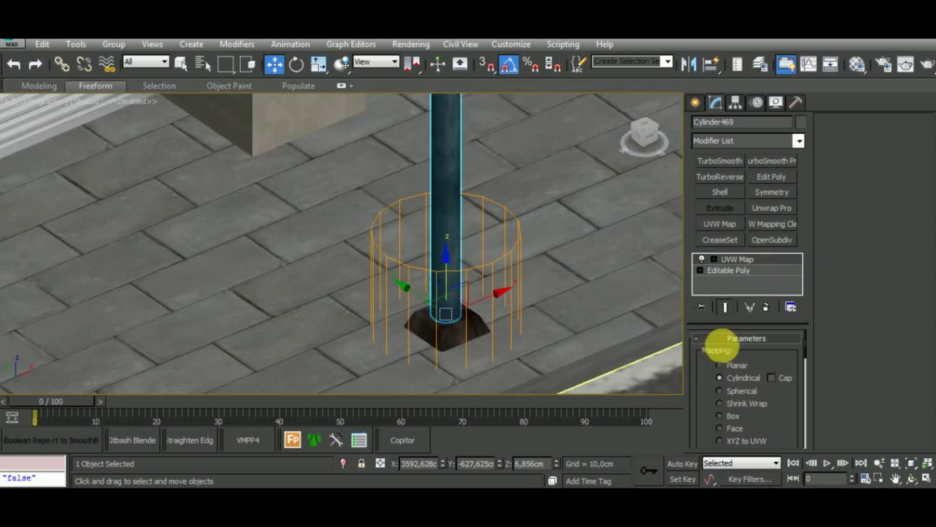
left_click_drag(785, 427, 778, 320)
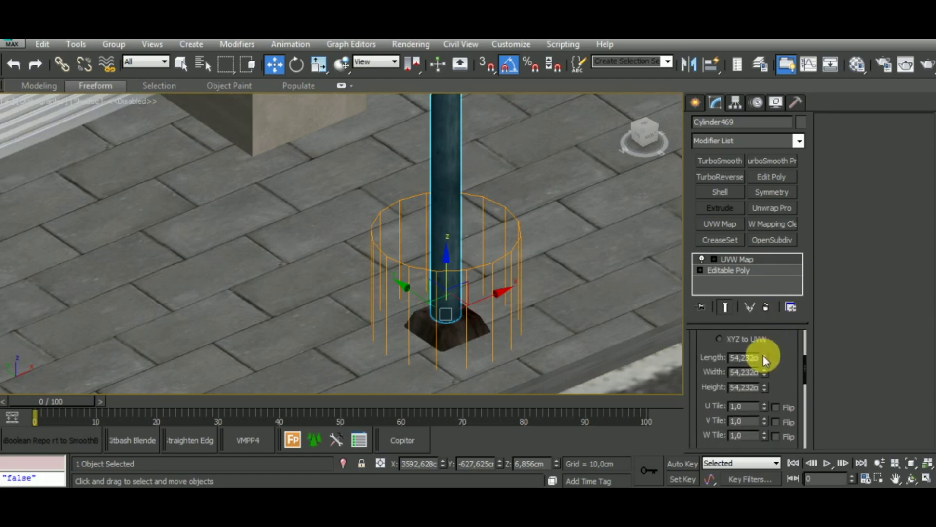
mouse_move(764, 360)
left_mouse_down()
mouse_move(762, 314)
mouse_move(763, 364)
mouse_move(767, 335)
mouse_move(780, 422)
mouse_move(765, 389)
left_mouse_up()
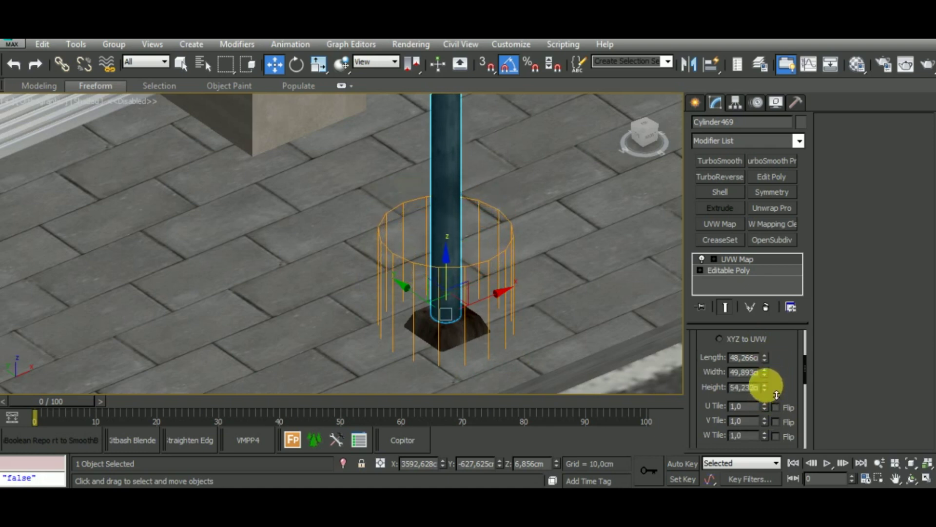
mouse_move(522, 234)
middle_mouse_down()
mouse_move(507, 326)
mouse_move(493, 317)
middle_mouse_up()
scroll(493, 318, "down", 5)
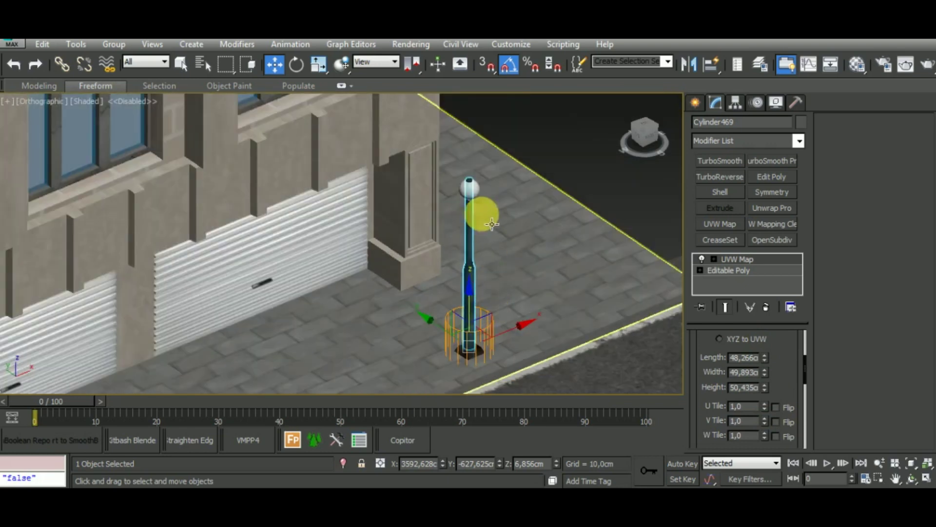
scroll(485, 209, "up", 2)
scroll(472, 176, "up", 3)
scroll(490, 197, "up", 2)
Step: Paste the copied UVW Map onto the Sphere001 globe
scroll(481, 200, "up", 2)
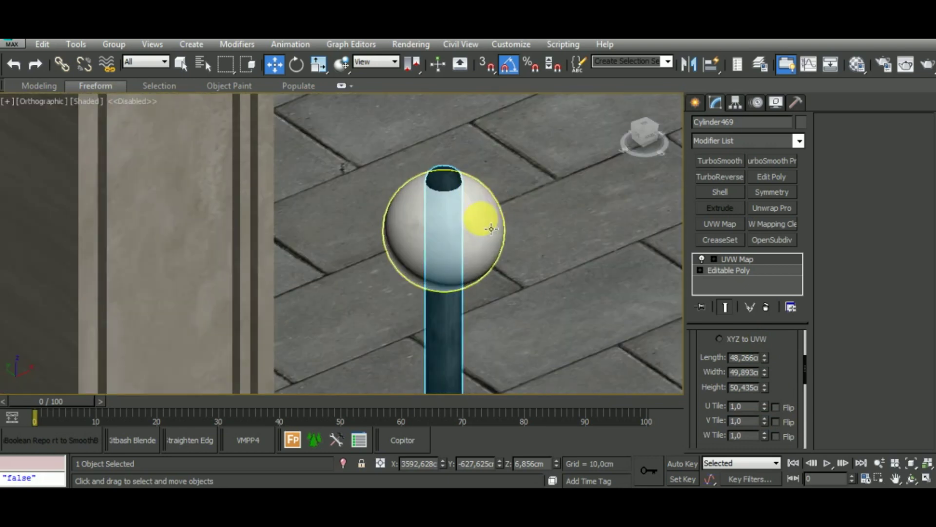
left_click(481, 215)
right_click(739, 261)
left_click(763, 266)
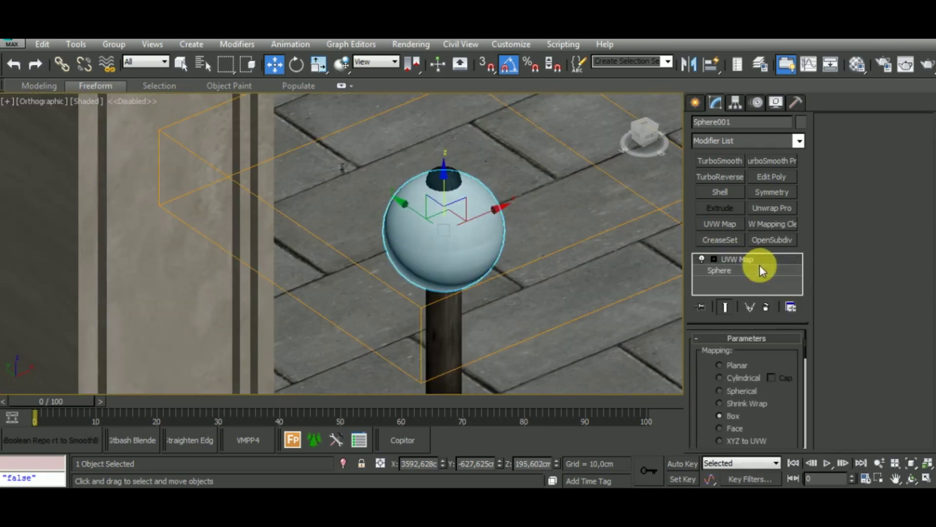
Step: Set the globe's mapping to Spherical, then deselect it
left_click(739, 379)
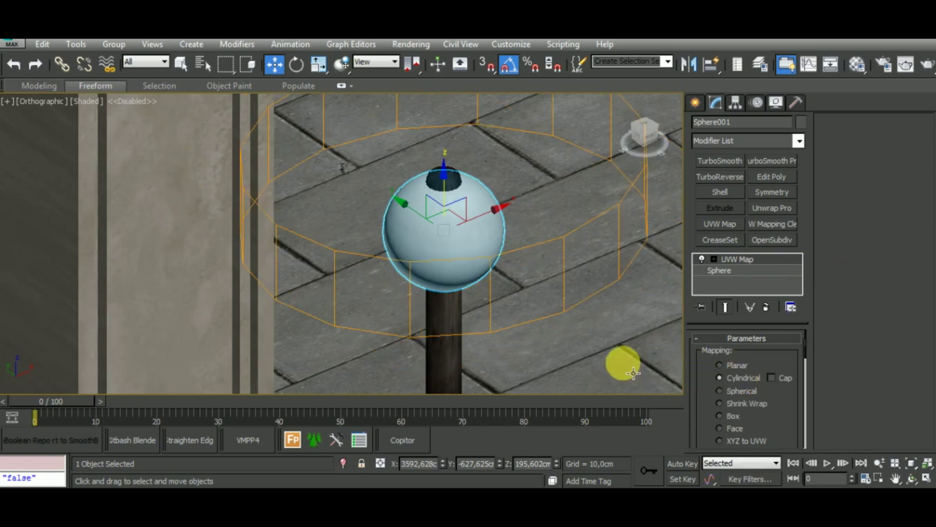
left_click(721, 390)
scroll(495, 250, "up", 2)
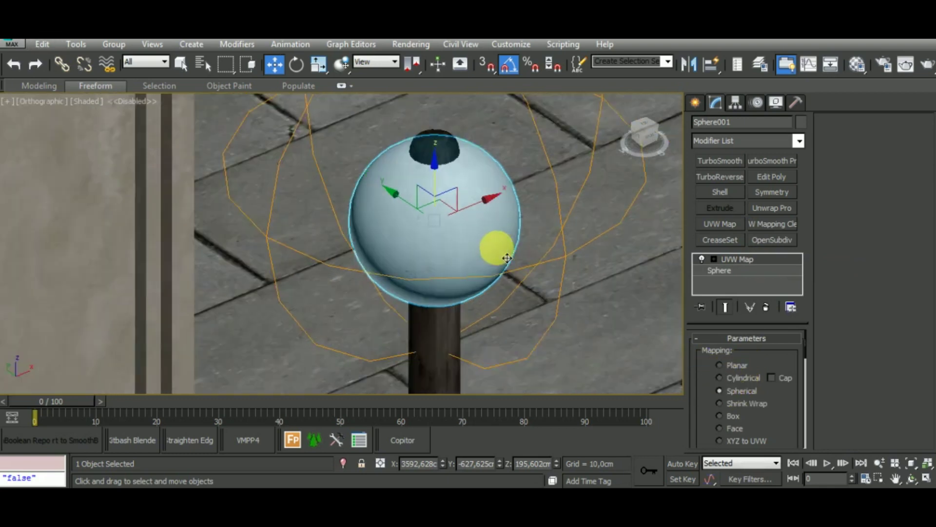
scroll(493, 249, "up", 5)
scroll(492, 248, "down", 5)
scroll(487, 194, "down", 2)
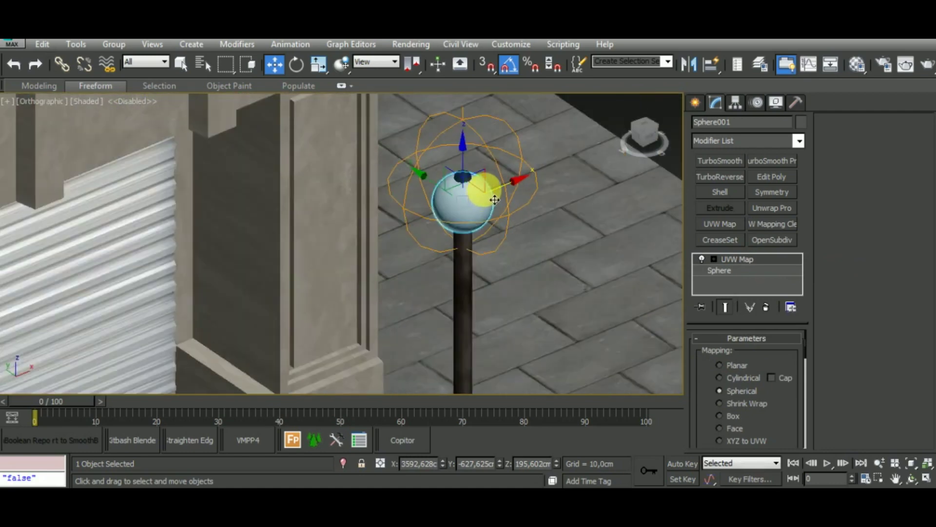
scroll(488, 188, "down", 2)
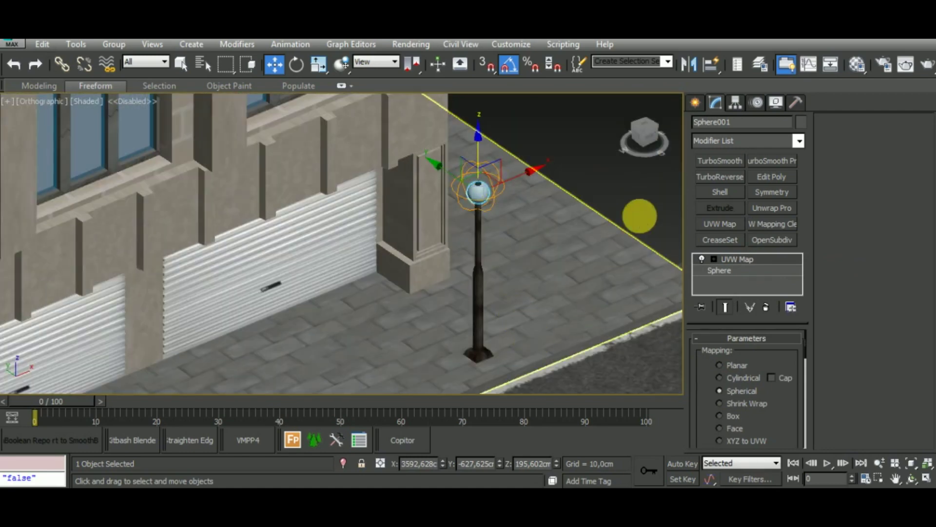
left_click(641, 213)
middle_click_drag(547, 282, 547, 247)
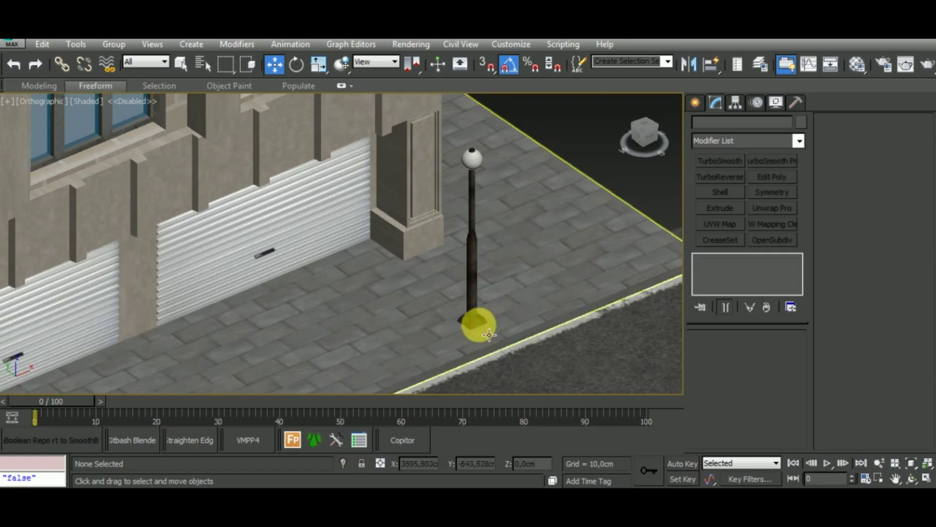
Step: Group the three lamp parts as Group123
left_click(475, 319)
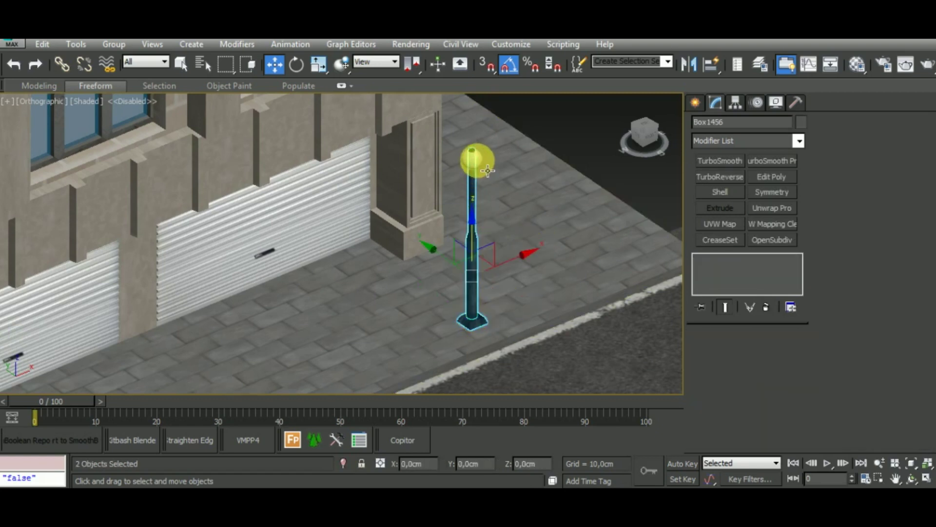
left_click(487, 208, "ctrl")
scroll(490, 214, "down", 2)
scroll(493, 217, "down", 2)
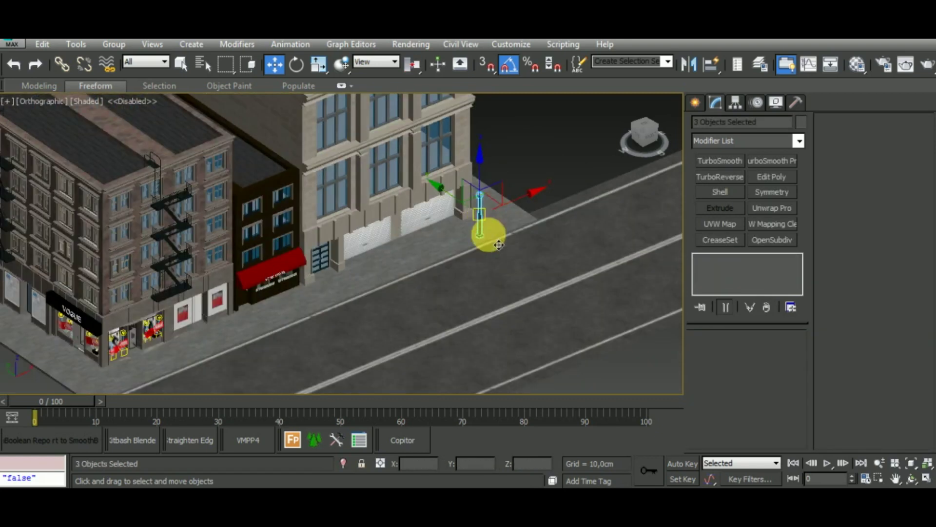
left_click(113, 44)
left_click(141, 65)
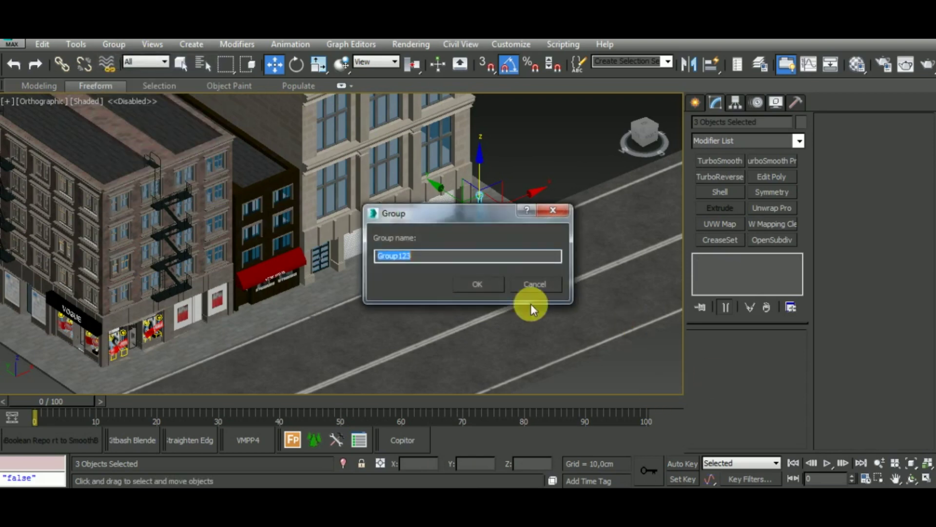
type("Group123")
left_click(478, 284)
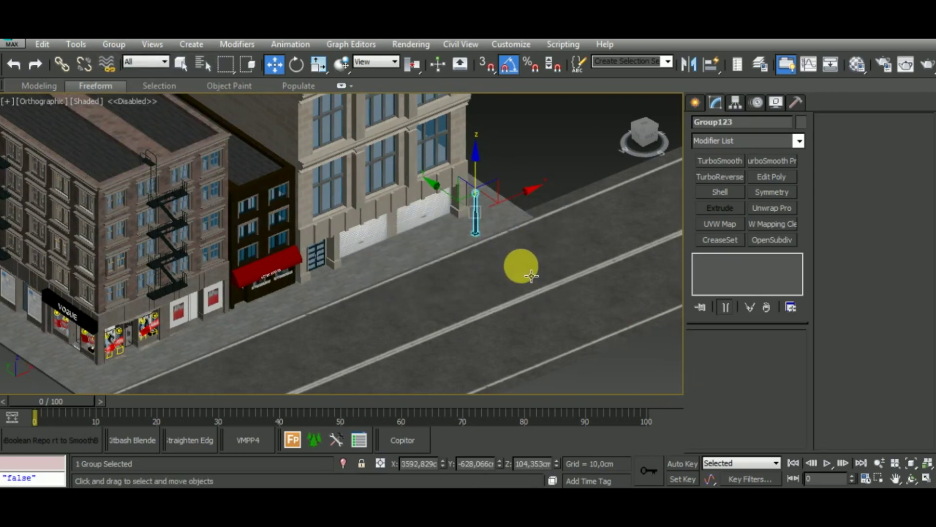
Step: Move Group123 along X to 3649,45 cm and frame it in Top view
scroll(518, 265, "down", 3)
scroll(514, 249, "up", 4)
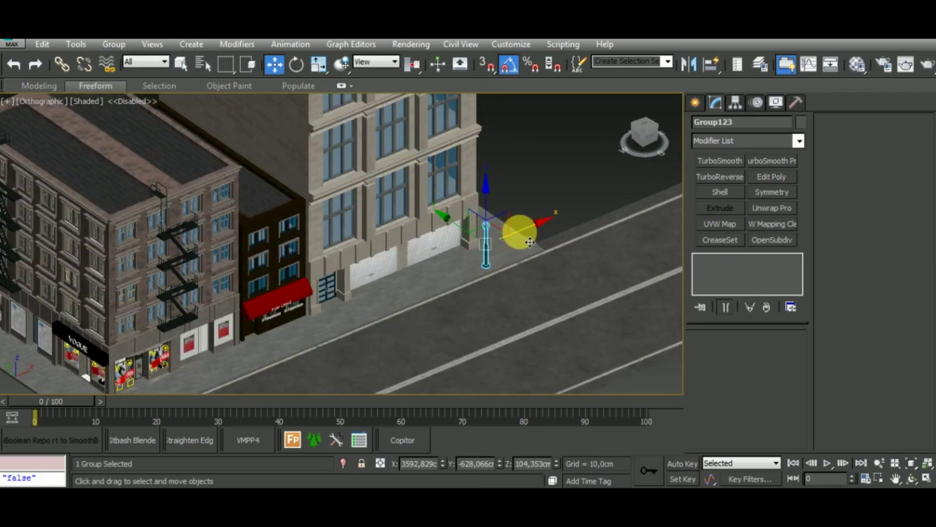
left_click_drag(520, 245, 540, 240)
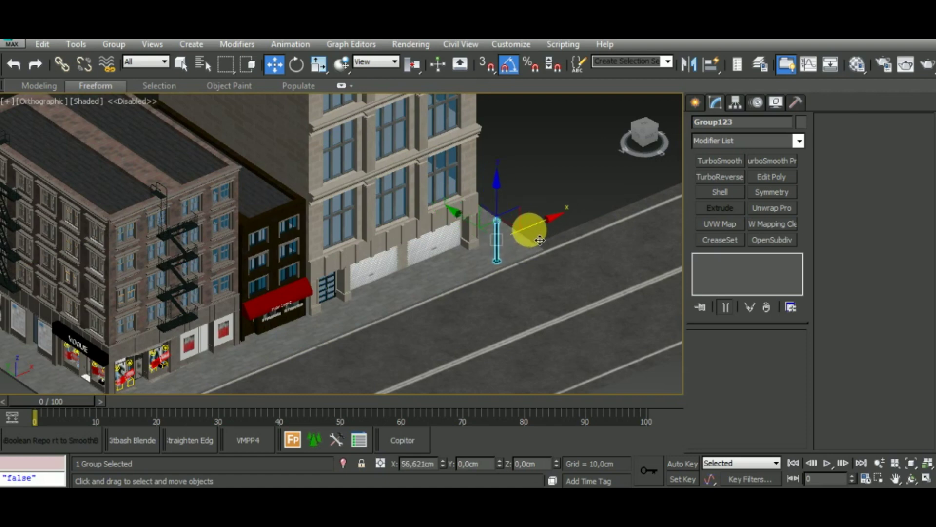
key("t")
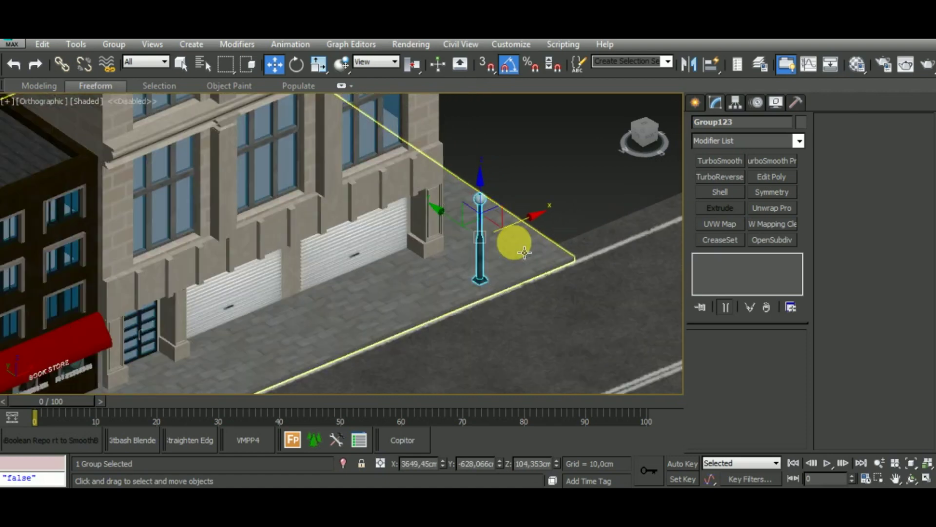
key("z")
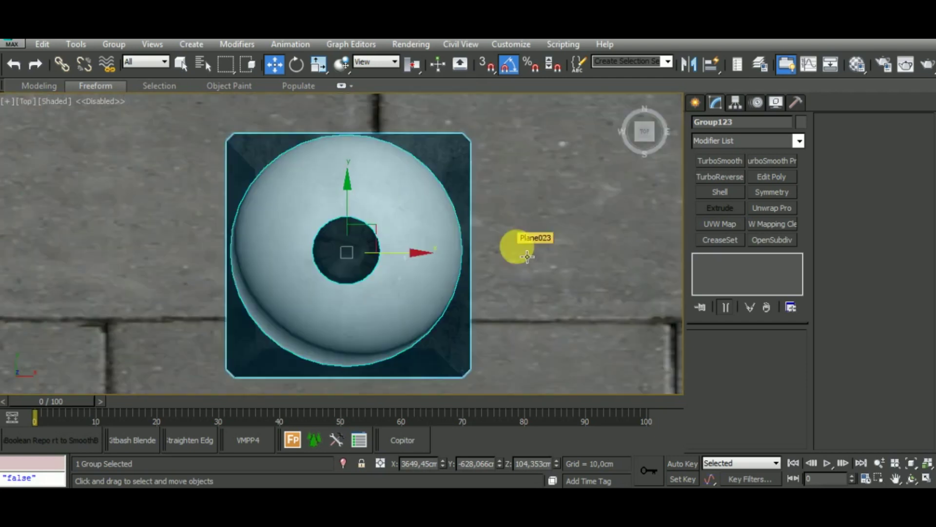
scroll(566, 234, "down", 2)
scroll(563, 241, "down", 3)
scroll(571, 246, "down", 3)
Step: Make ten copies of the lamp-post group along the street
scroll(570, 247, "down", 3)
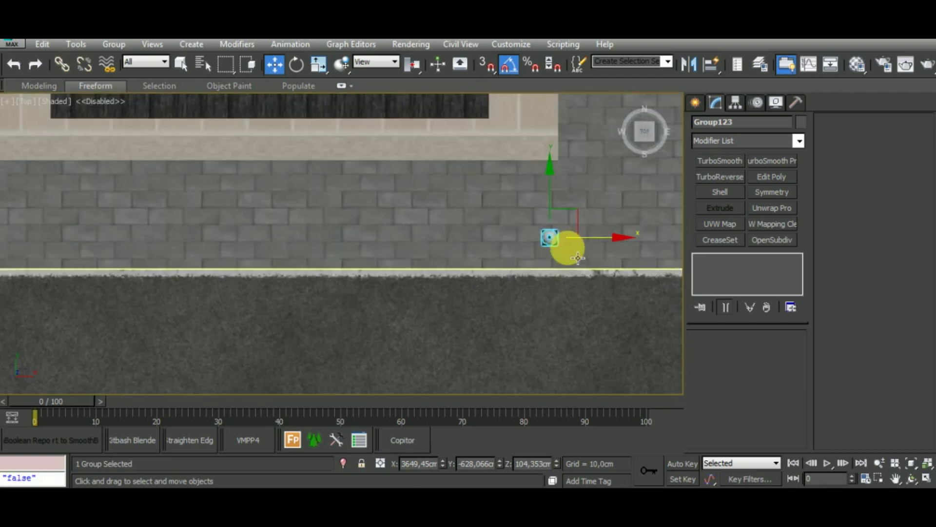
scroll(598, 263, "down", 2)
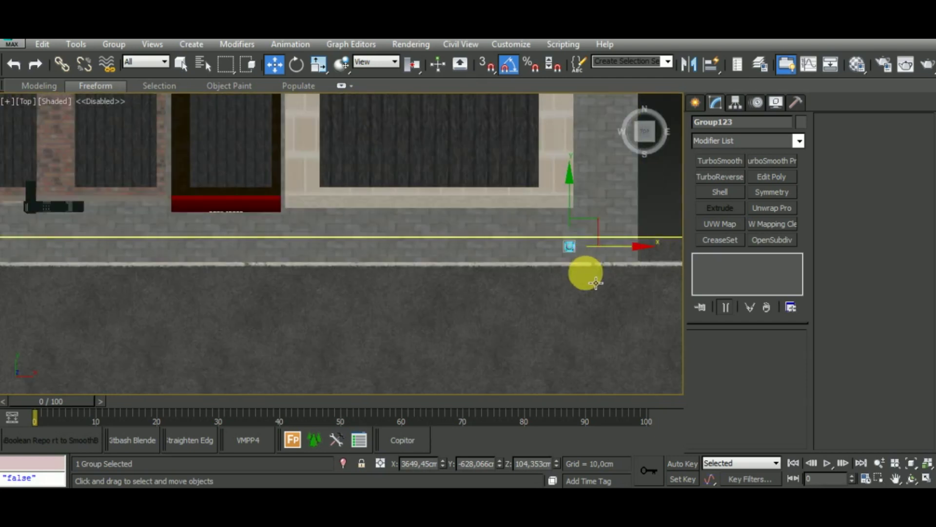
scroll(592, 270, "down", 2)
left_click_drag(611, 255, 543, 262)
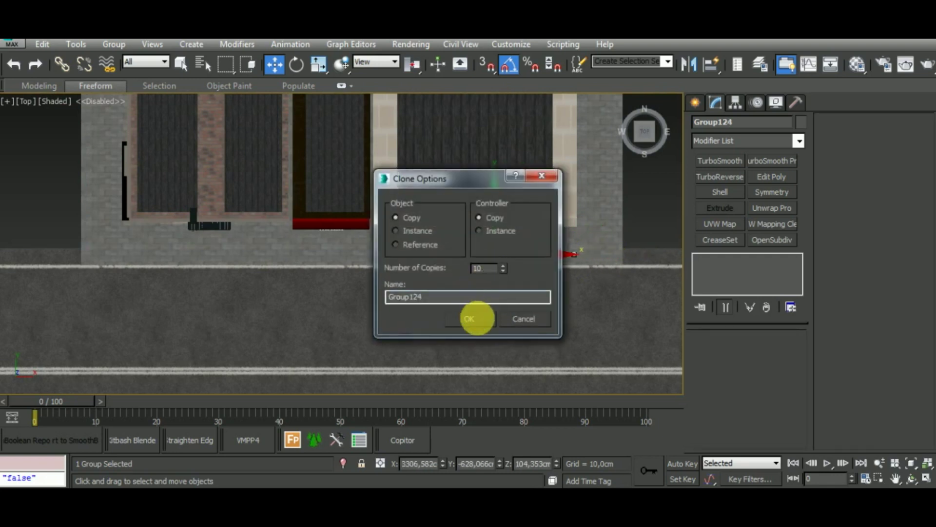
left_click(477, 318)
middle_click_drag(352, 321, 388, 296)
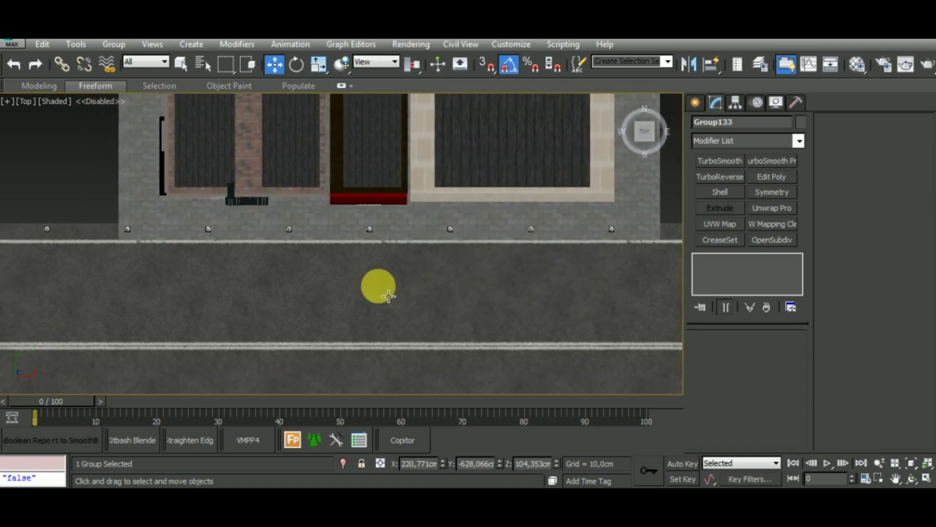
Step: Delete the leftmost lamp-post copy
left_click(46, 229)
key("Delete")
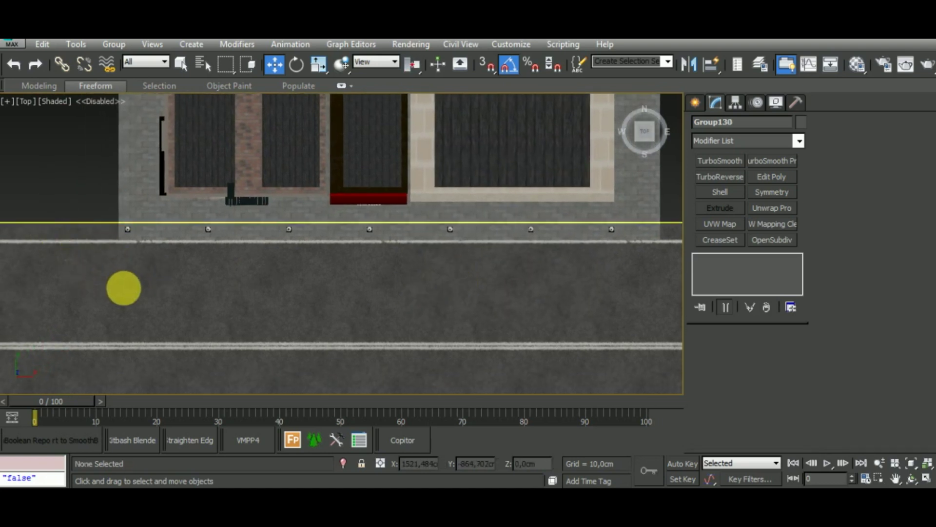
middle_click_drag(123, 287, 328, 257)
scroll(271, 191, "down", 3)
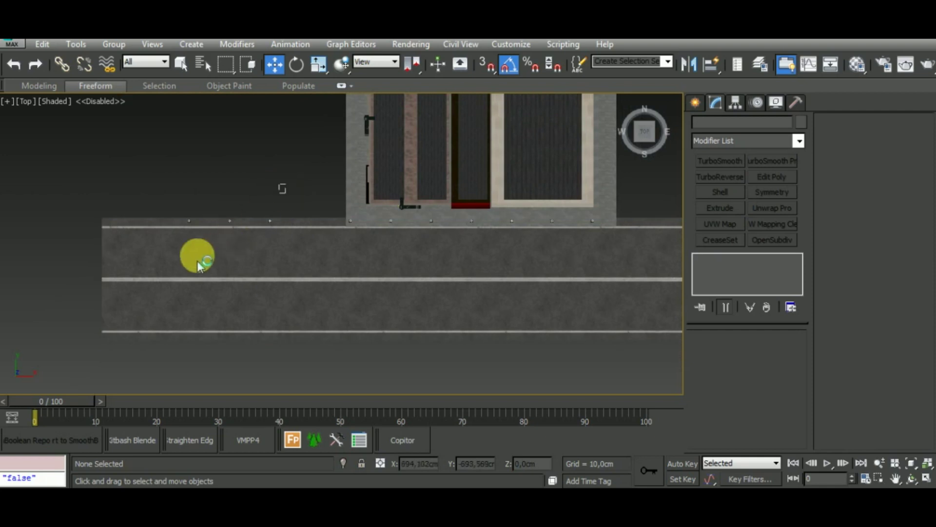
Step: Select the road strip groups, then clear the selection
left_click_drag(198, 264, 286, 184)
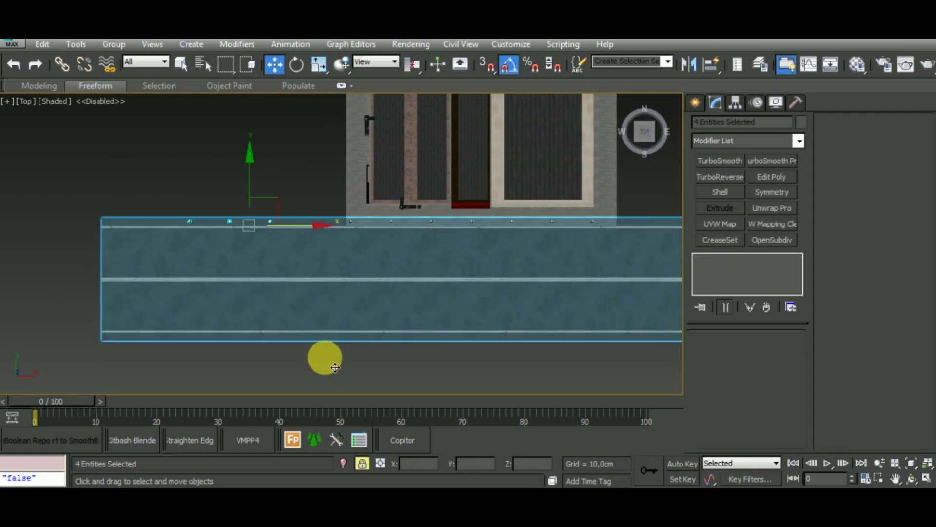
key("space")
left_click(307, 309)
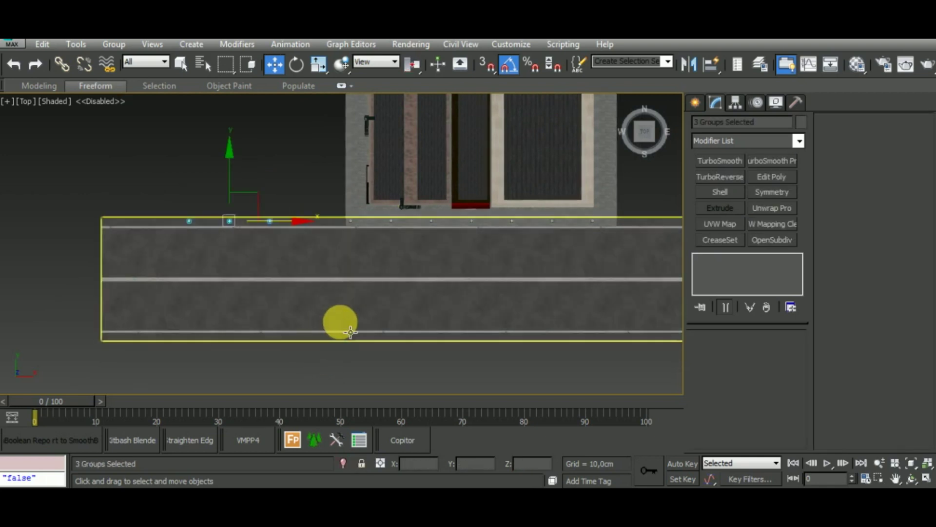
left_click(375, 353)
scroll(328, 327, "down", 1)
scroll(336, 331, "down", 2)
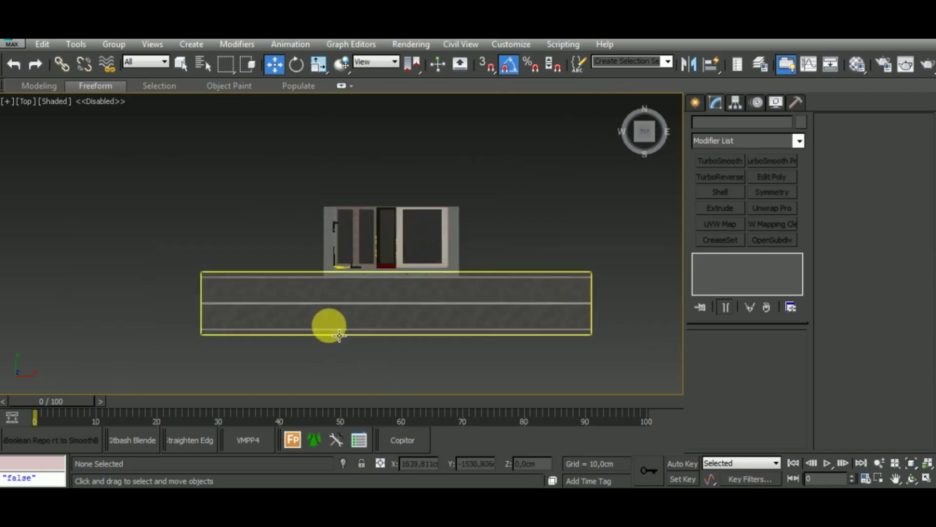
Step: Switch to Perspective view and orbit to see the street at an angle
key("p")
mouse_move(445, 334)
middle_mouse_down("alt")
mouse_move(500, 257)
mouse_move(481, 271)
mouse_move(465, 343)
mouse_move(418, 299)
middle_mouse_up("alt")
scroll(422, 300, "up", 5)
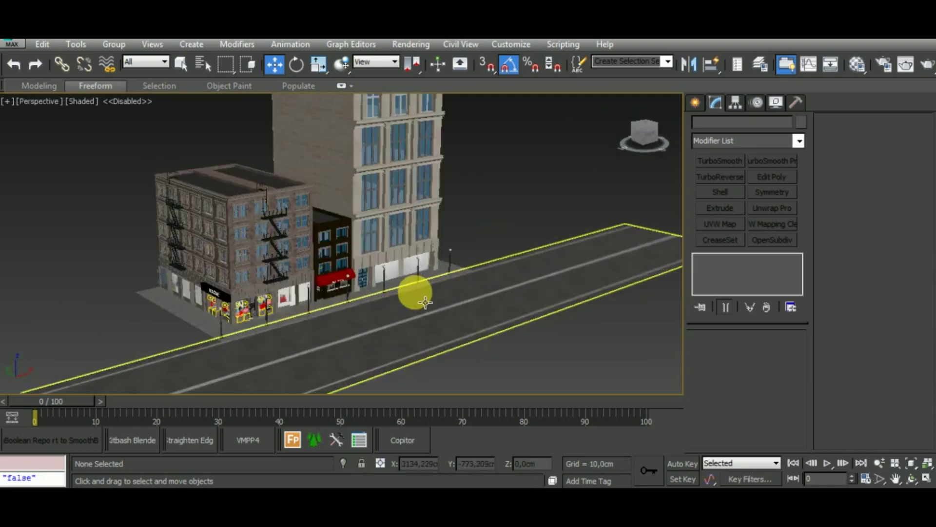
scroll(422, 300, "up", 2)
scroll(410, 237, "up", 2)
scroll(422, 251, "up", 2)
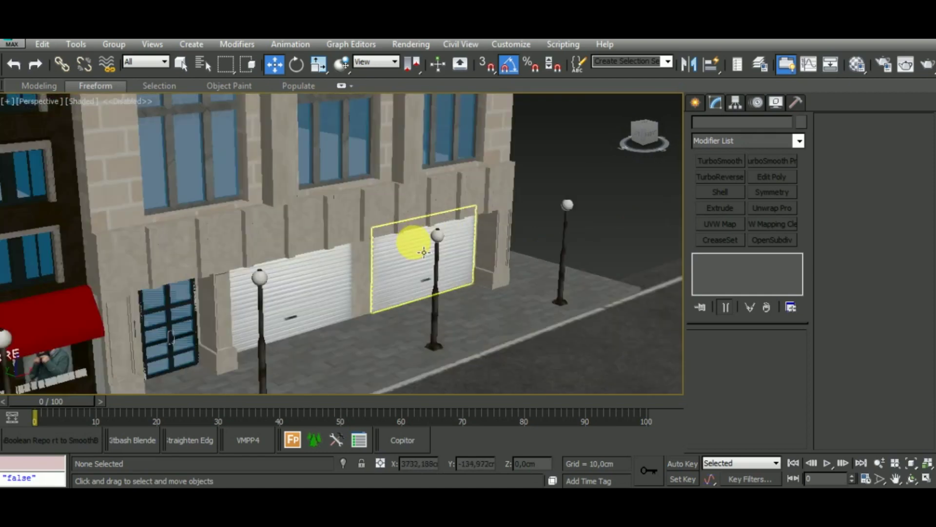
scroll(423, 251, "down", 5)
scroll(415, 246, "down", 3)
Step: Create a VRaySun in Top view aimed at the buildings, declining the VRaySky prompt
key("t")
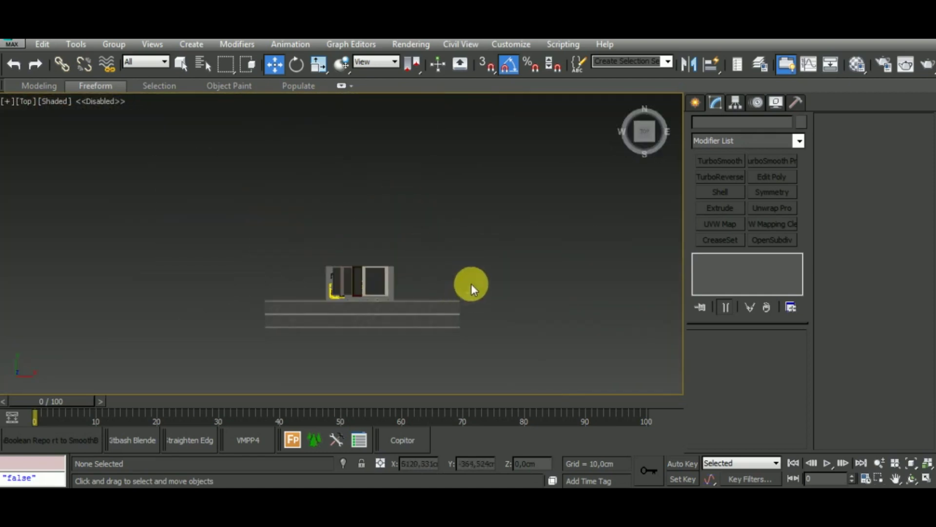
left_click(693, 111)
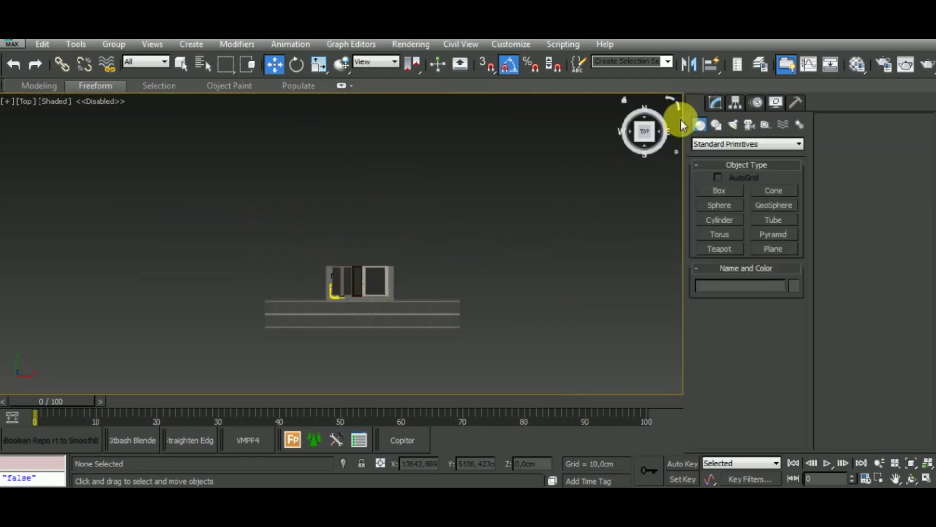
left_click(738, 124)
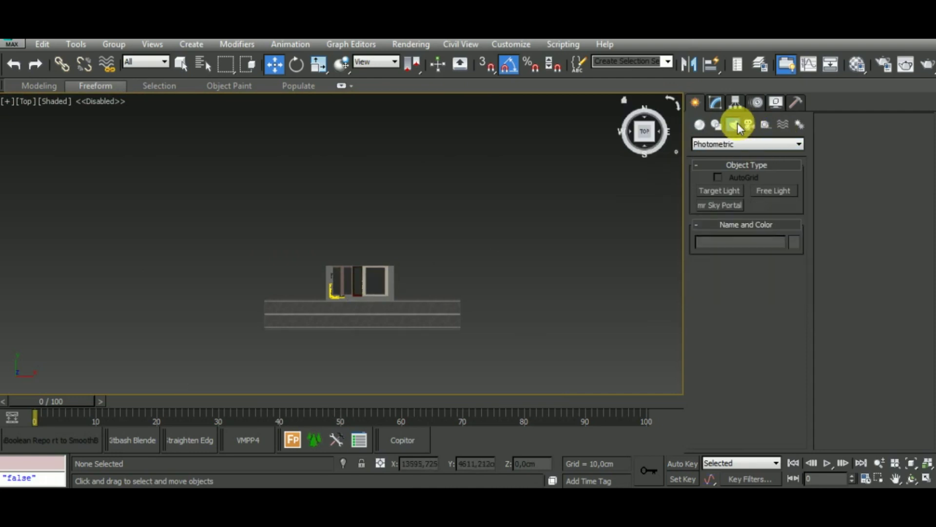
left_click(774, 151)
left_click(755, 167)
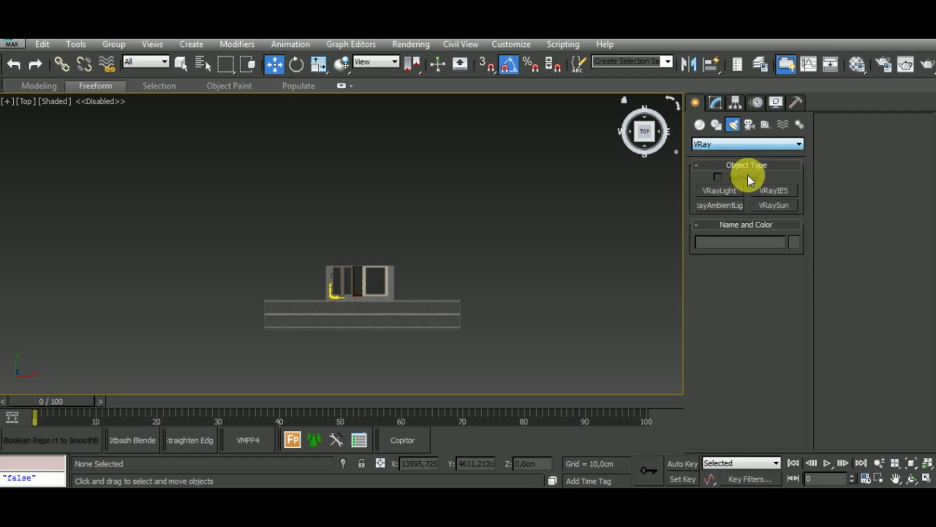
left_click(775, 205)
middle_click_drag(585, 334, 513, 300)
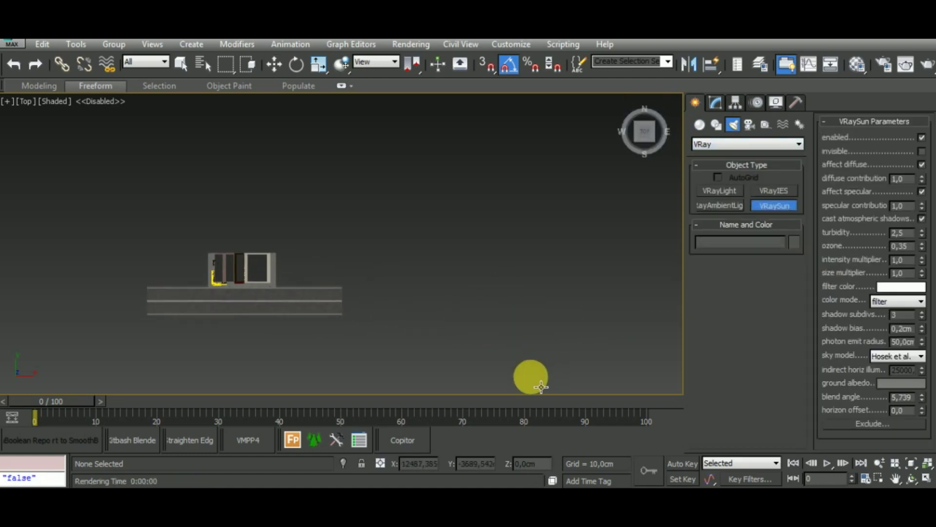
left_click_drag(534, 388, 297, 303)
left_click(563, 318)
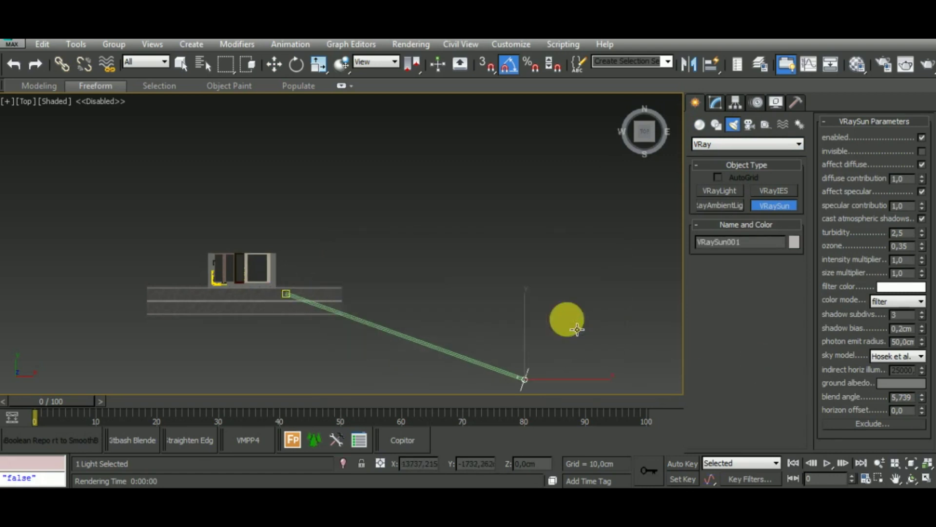
Step: Raise the sun high above the street in Front view
key("f")
scroll(555, 293, "down", 2)
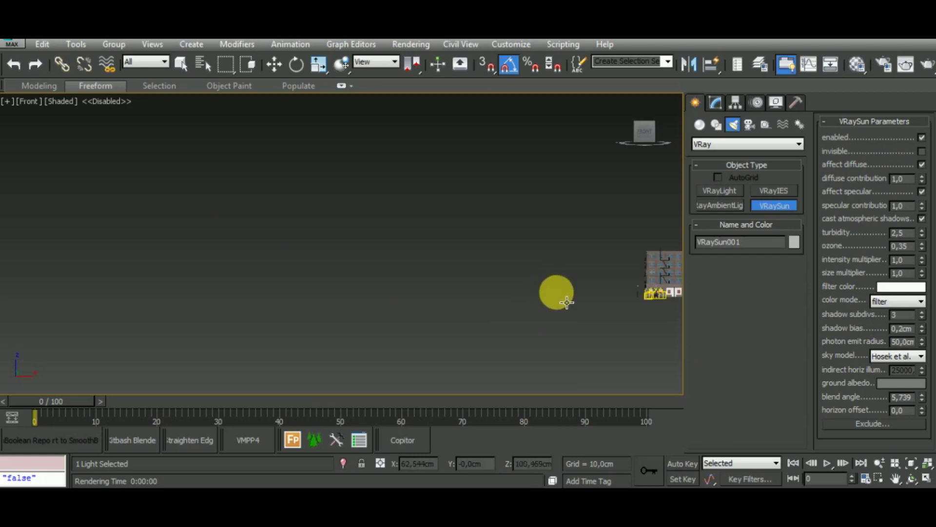
scroll(554, 293, "down", 2)
middle_click_drag(603, 328, 465, 341)
scroll(503, 332, "up", 3)
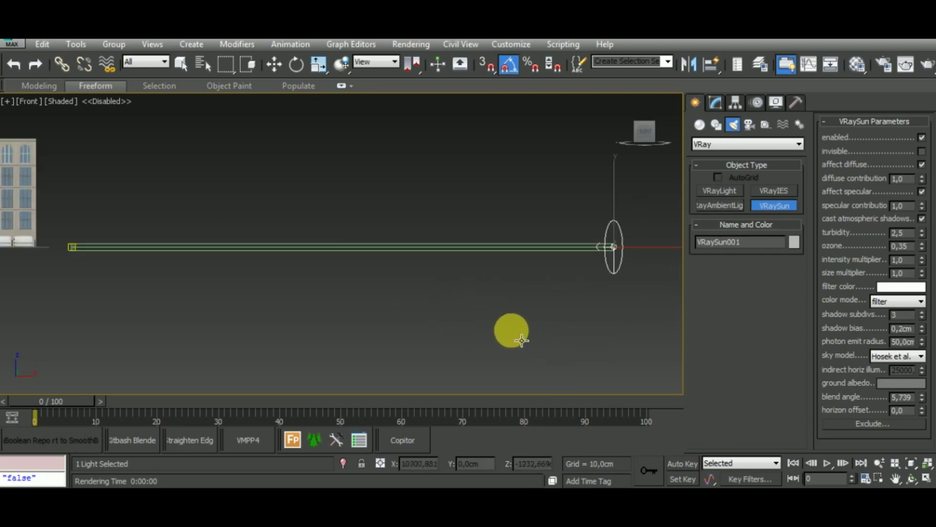
scroll(539, 320, "down", 2)
left_click(273, 64)
left_click(578, 241)
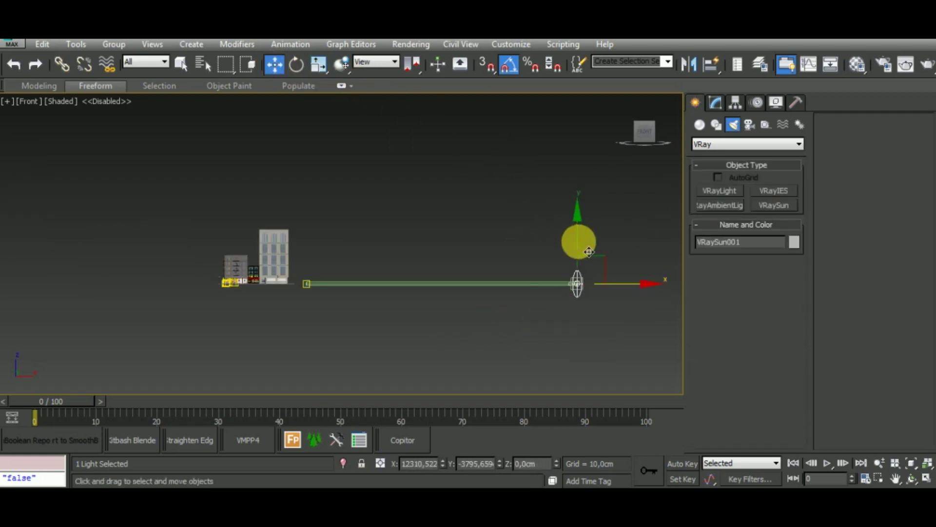
left_click_drag(587, 251, 580, 122)
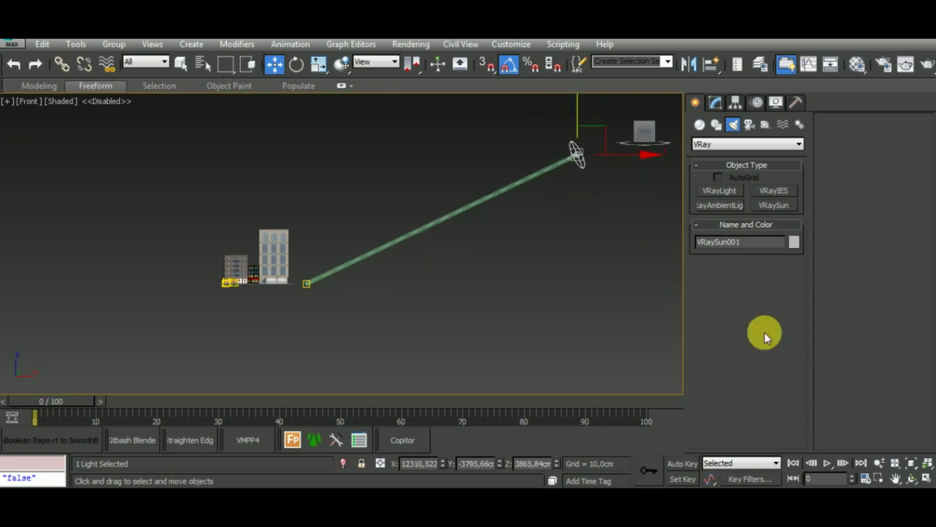
Step: Move the sun's target onto the buildings
mouse_move(415, 285)
middle_mouse_down("alt")
mouse_move(454, 355)
mouse_move(470, 314)
mouse_move(397, 287)
middle_mouse_up("alt")
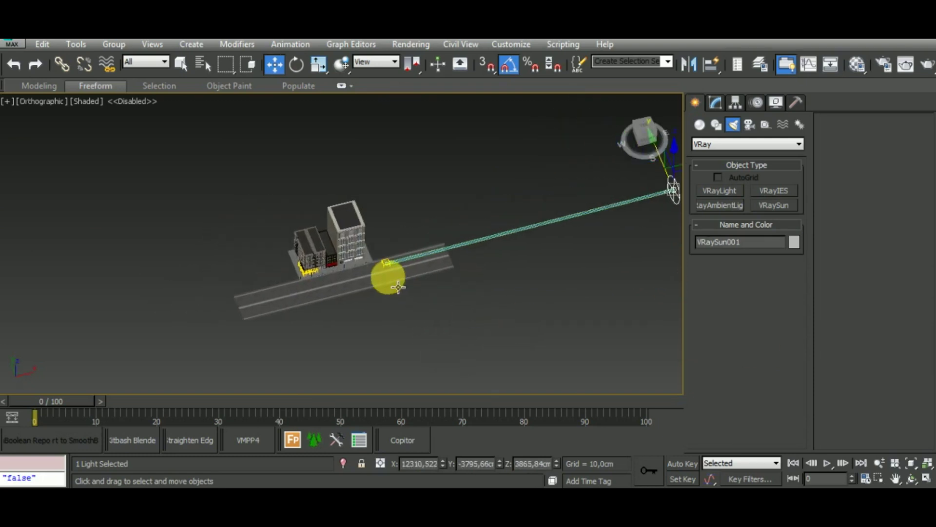
left_click(396, 271)
left_click_drag(436, 264, 391, 276)
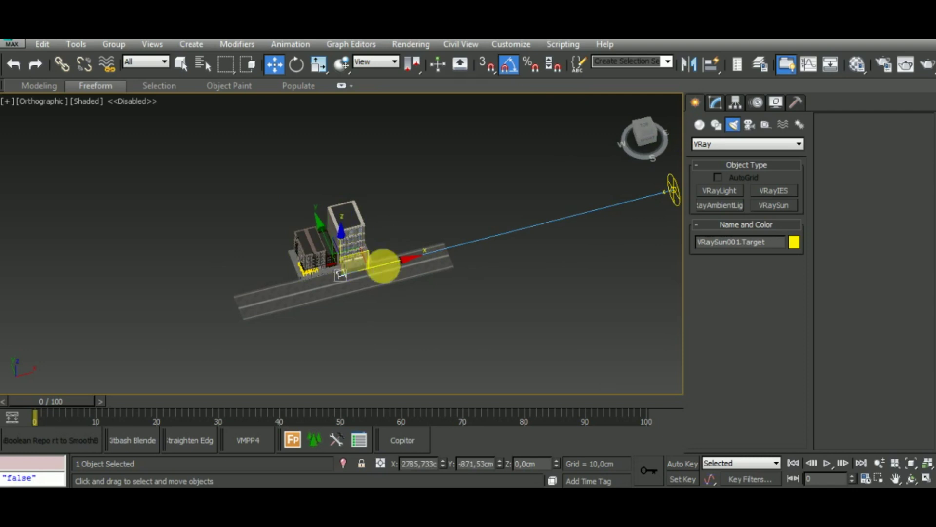
Step: Give VRaySun001 an intensity multiplier of 0,05 and a size multiplier of 0,2
left_click(674, 190)
left_click(717, 108)
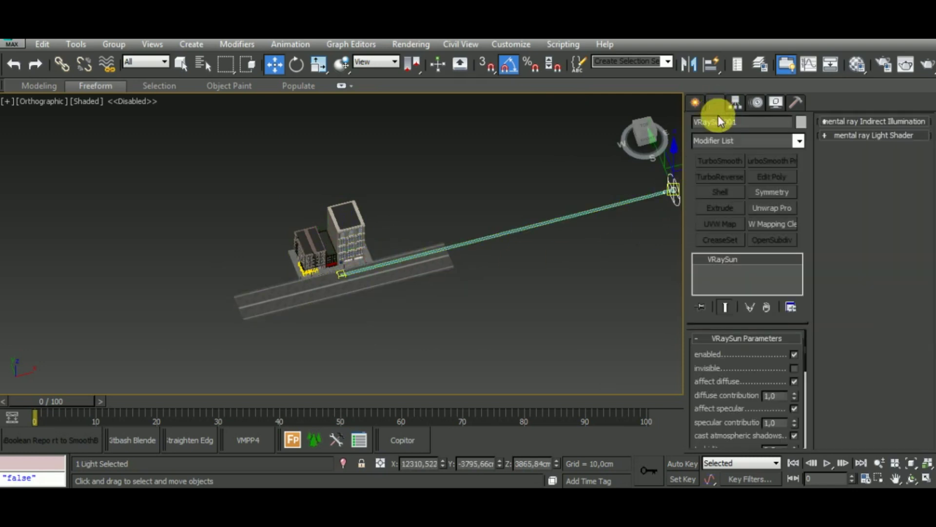
left_click_drag(761, 396, 727, 317)
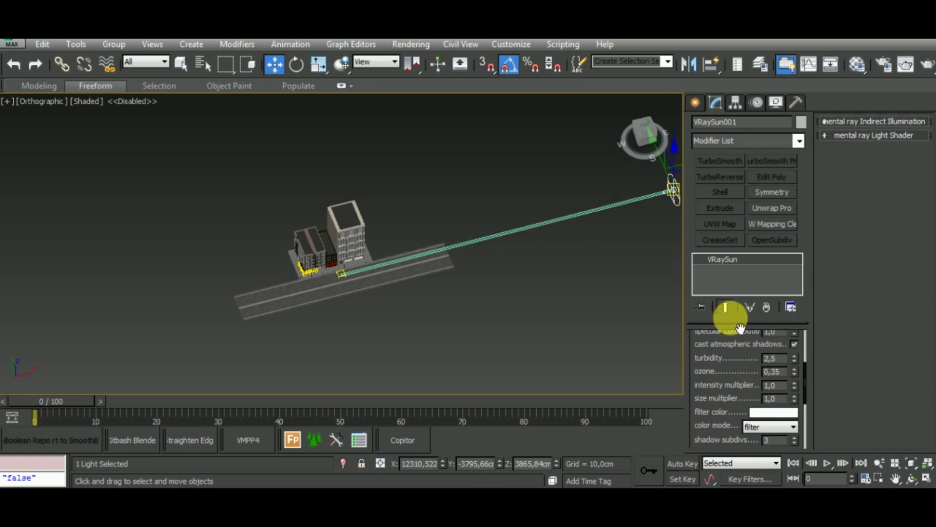
right_click(794, 386)
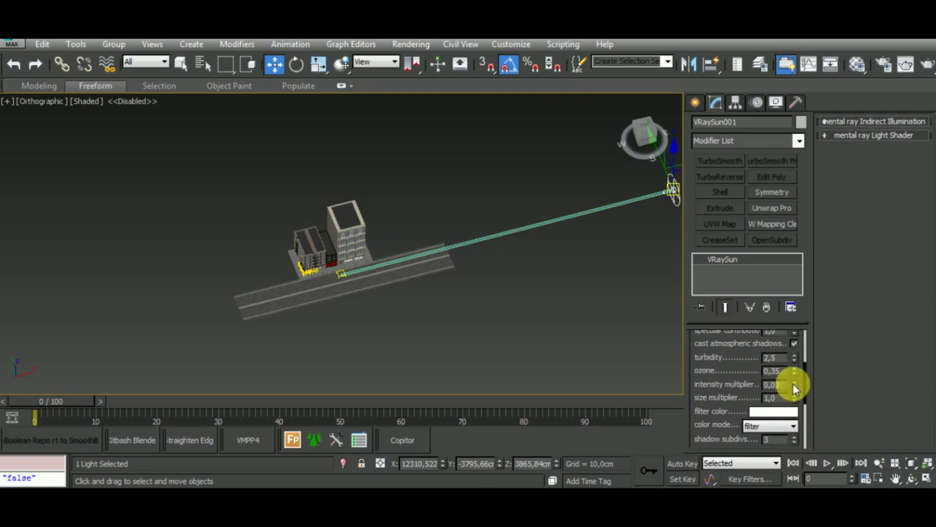
left_click_drag(795, 399, 808, 472)
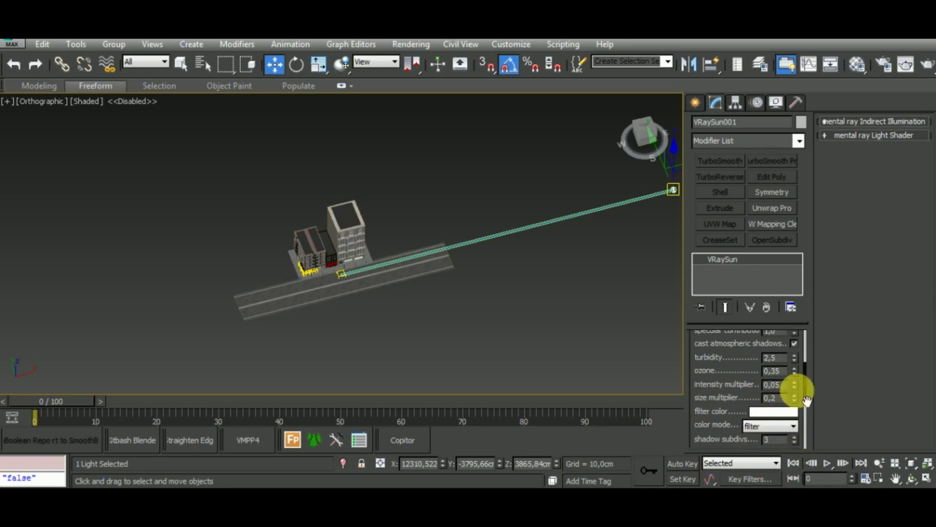
Step: Switch to the Top view and frame the sun line
middle_click_drag(568, 340, 420, 276)
scroll(421, 278, "up", 3)
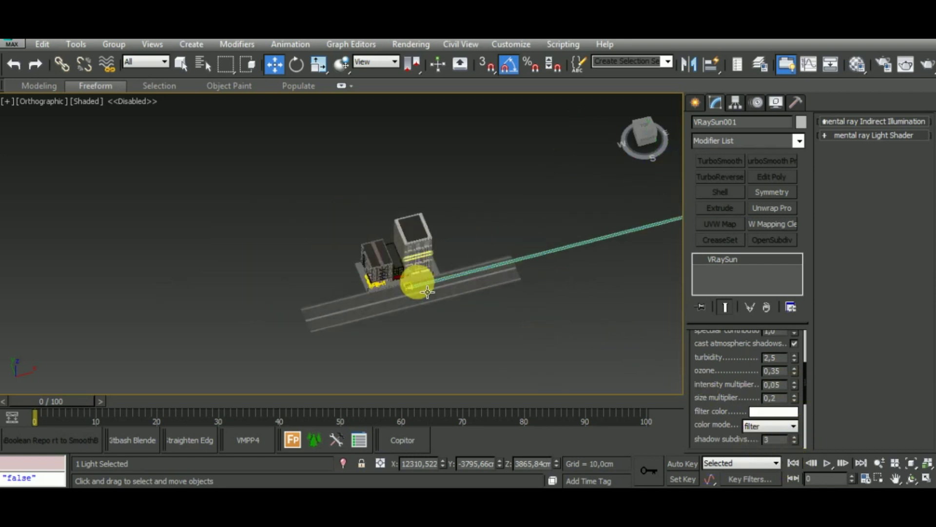
scroll(424, 285, "up", 3)
scroll(454, 335, "down", 2)
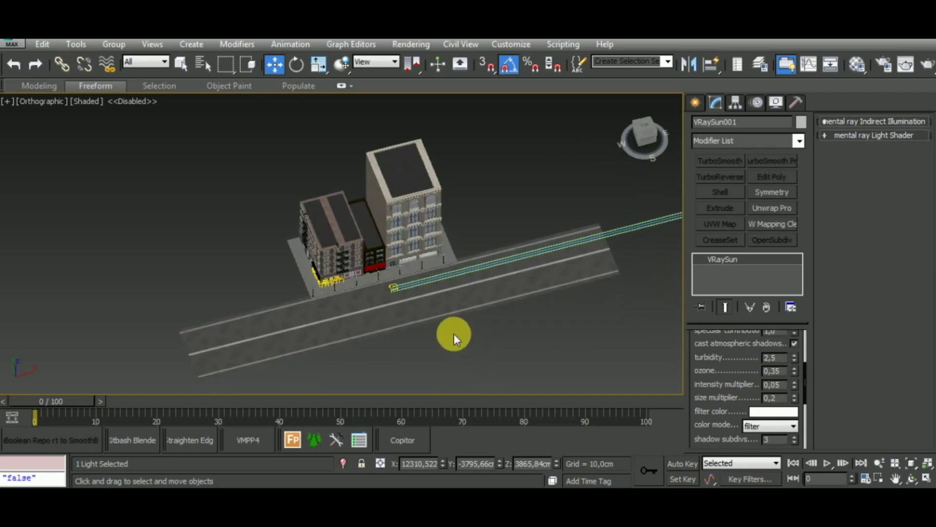
scroll(454, 337, "down", 3)
key("t")
middle_click_drag(475, 354, 517, 340)
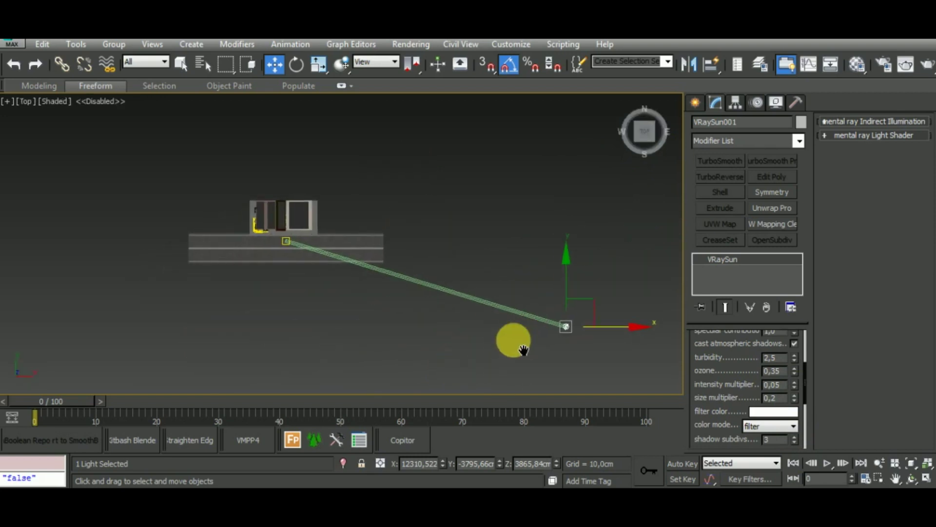
Step: Clear the old sky environment map and choose a bitmap image as the new one
key("8")
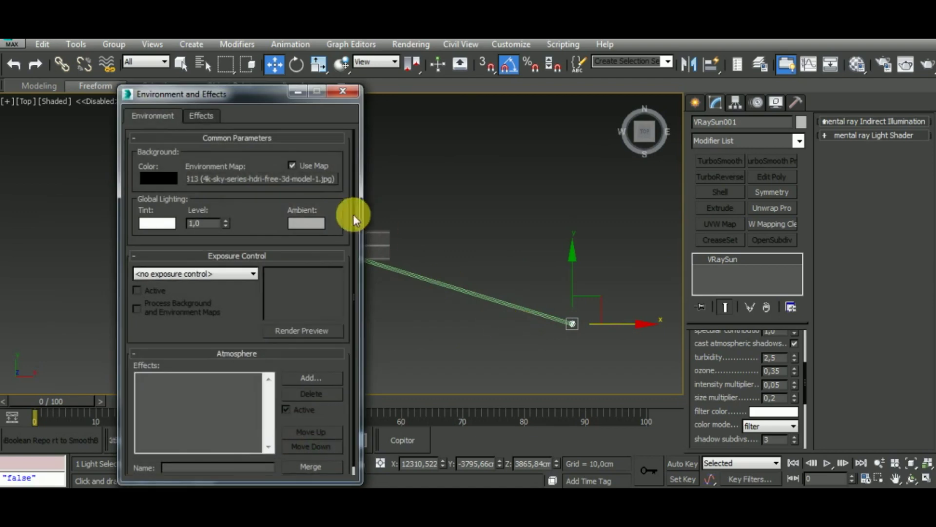
right_click(322, 181)
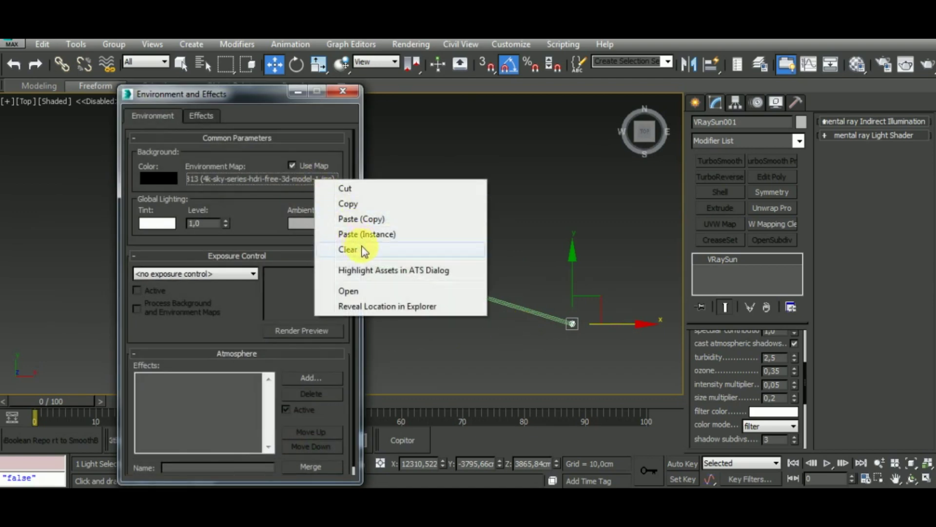
left_click(341, 247)
left_click(312, 180)
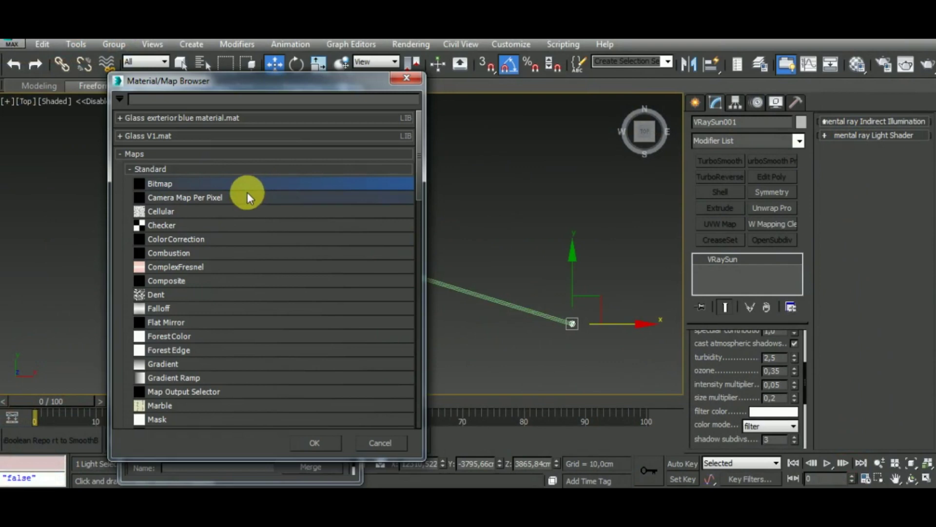
double_click(247, 192)
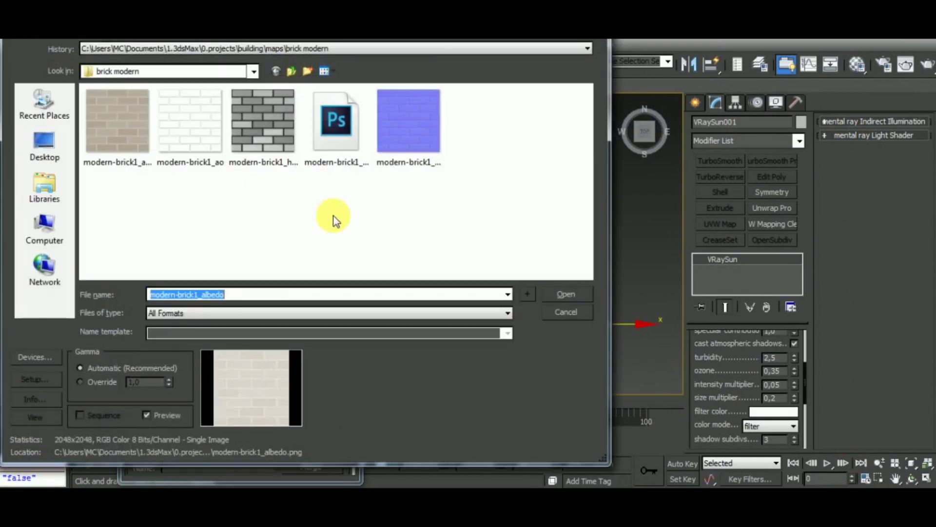
Step: Load 4k-sky-series-hdri-free-3d-model-1.jpg from the building folder as the environment map
left_click(293, 72)
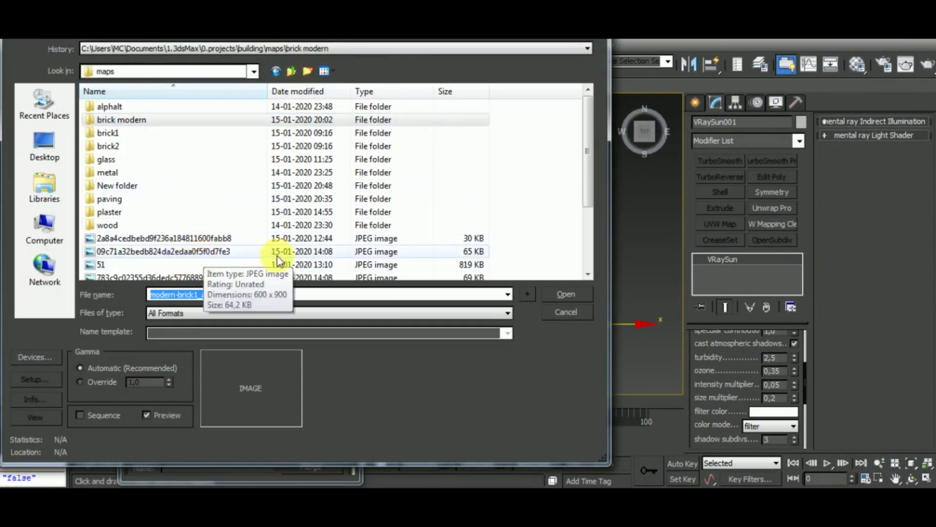
left_click(588, 263)
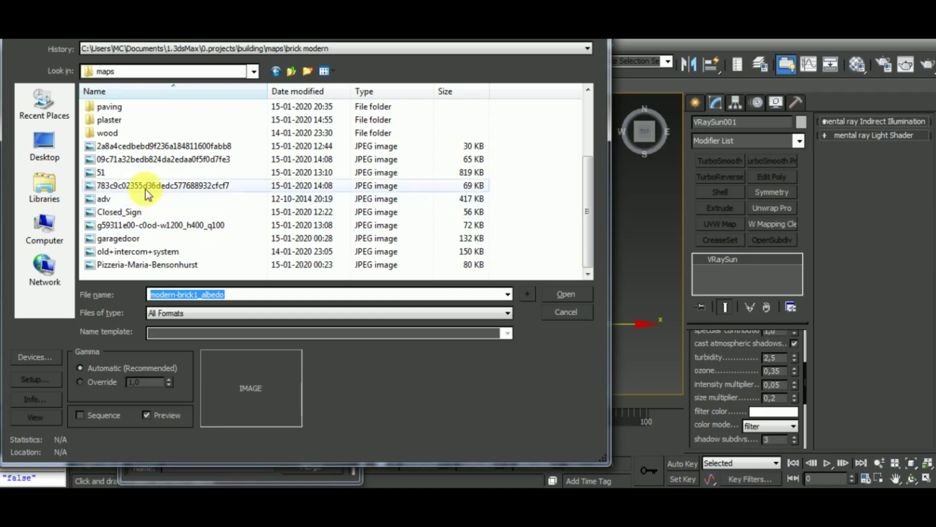
left_click(326, 76)
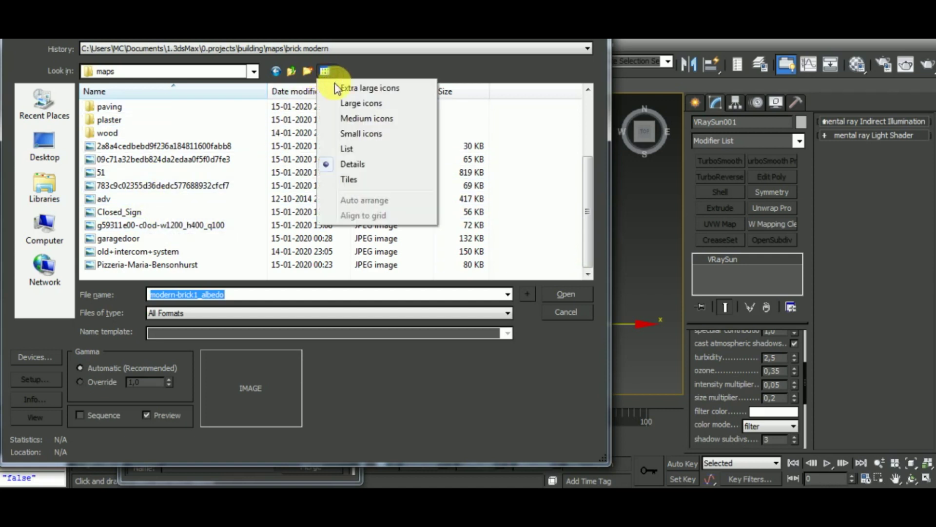
left_click(361, 122)
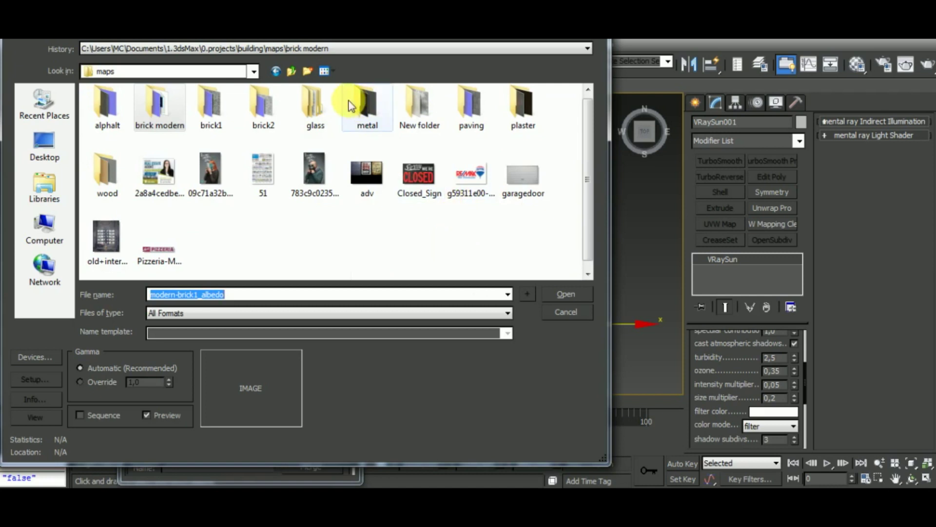
left_click(292, 72)
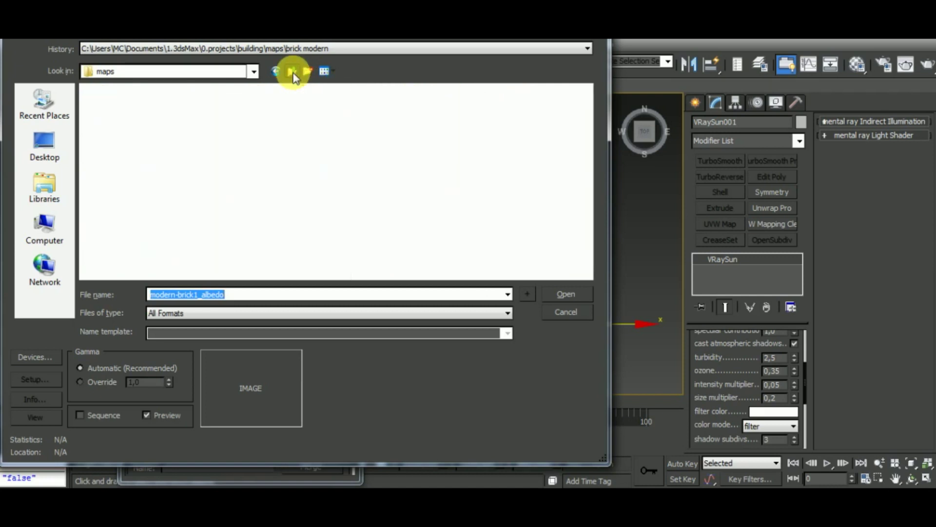
left_click(139, 160)
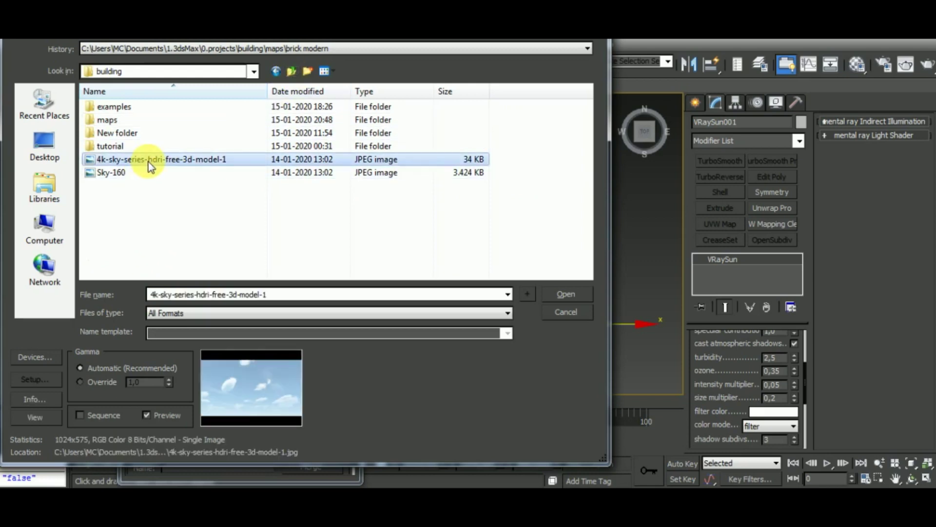
left_click(128, 175)
left_click(552, 294)
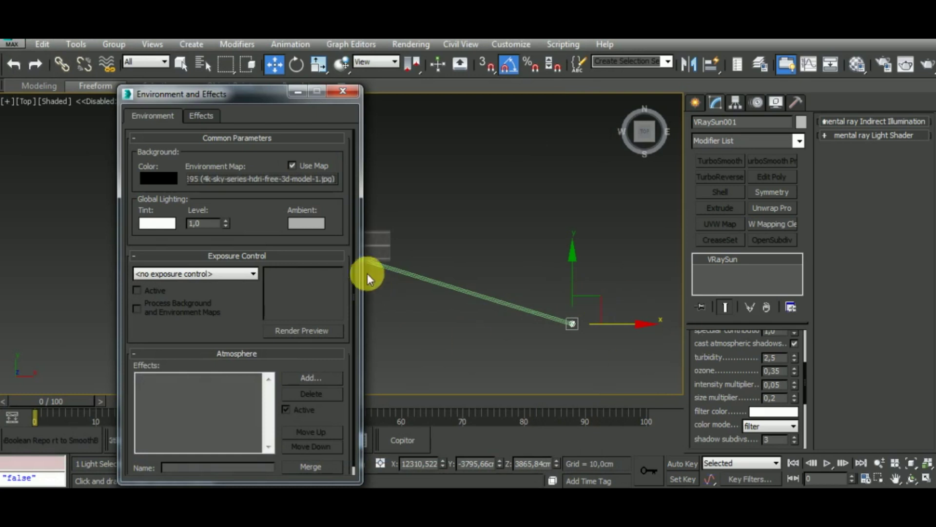
left_click(293, 98)
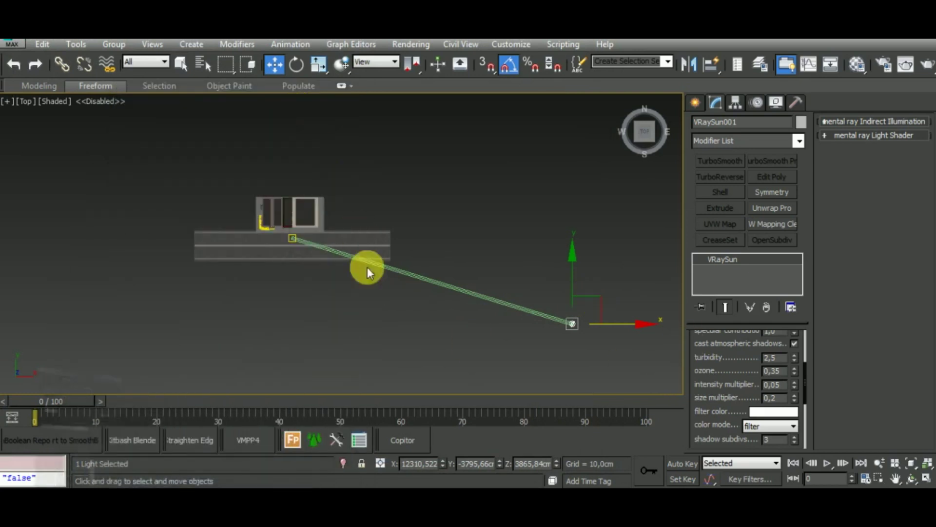
Step: Expand the Environment rollout on Render Setup's V-Ray tab, keeping the Bucket image sampler
middle_click_drag(396, 348, 417, 355)
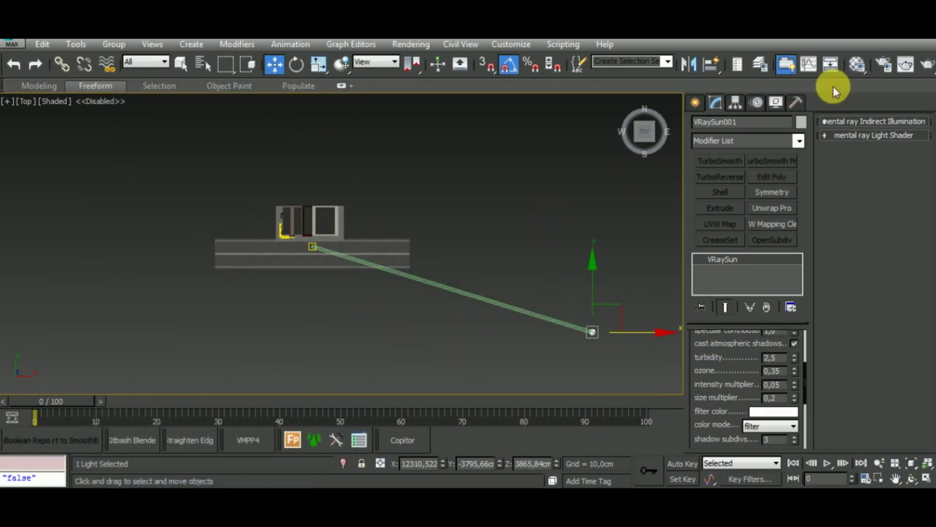
left_click(883, 64)
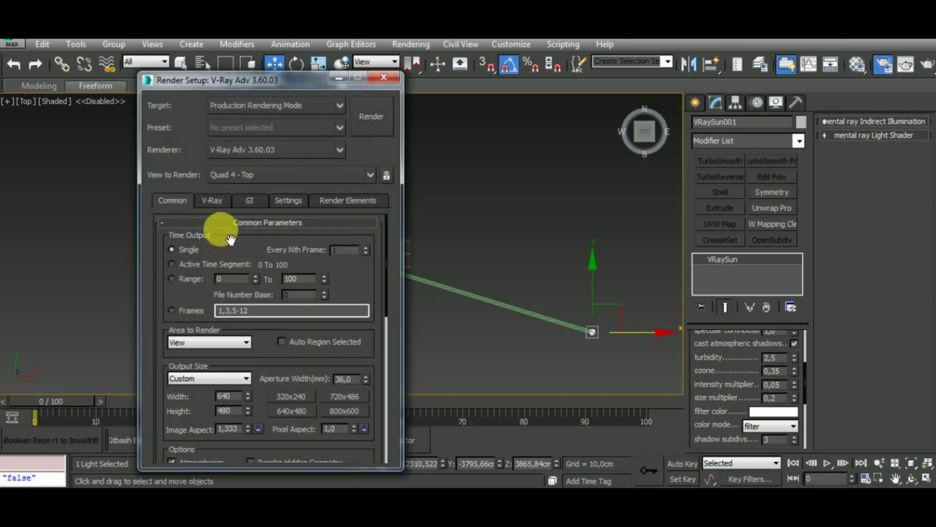
left_click(212, 201)
left_click(258, 294)
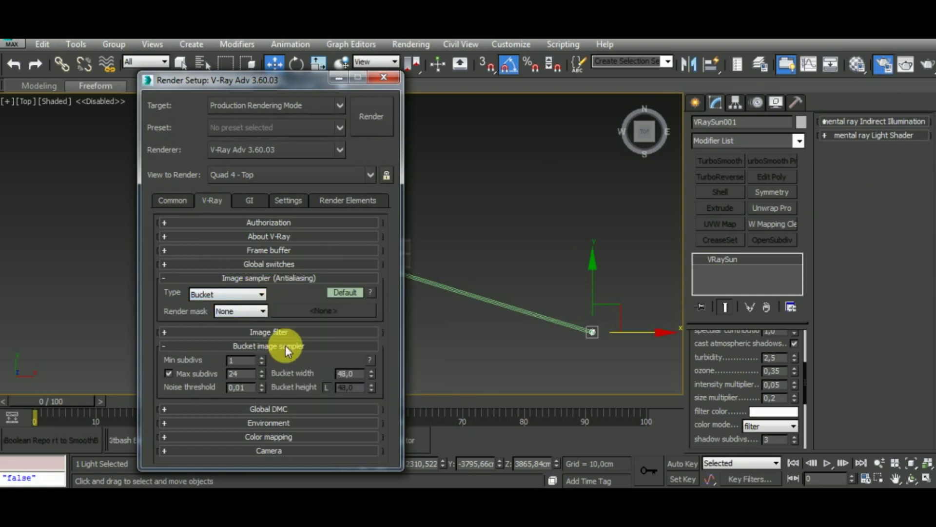
left_click(292, 423)
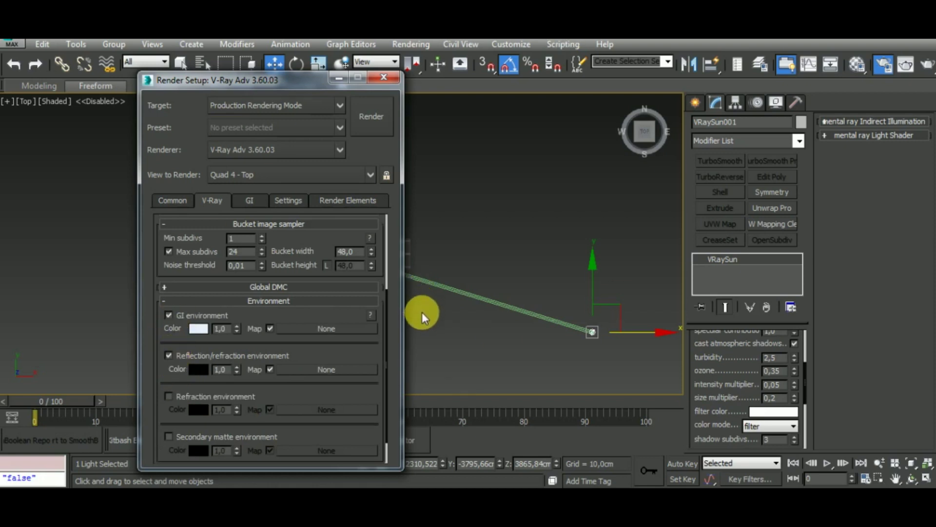
Step: Copy the background sky map and paste it as an instance into the GI environment map
key("8")
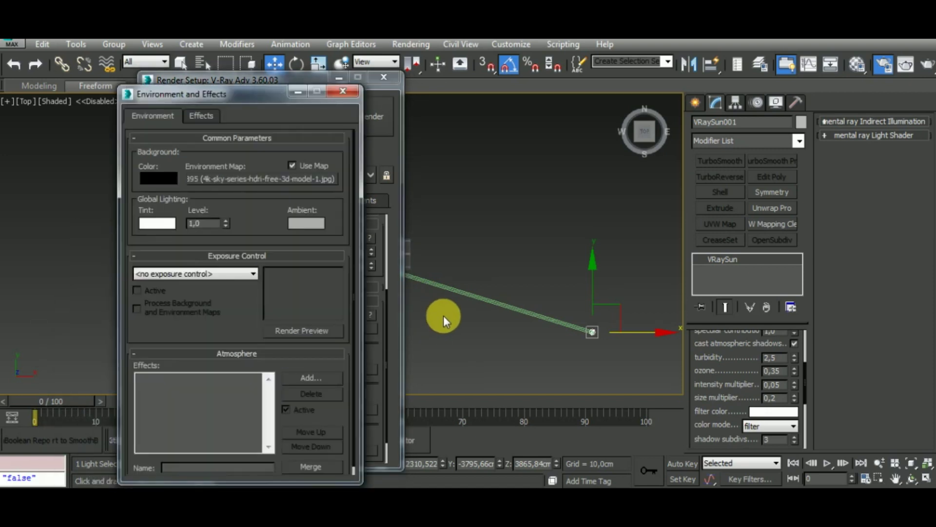
left_click_drag(305, 100, 342, 105)
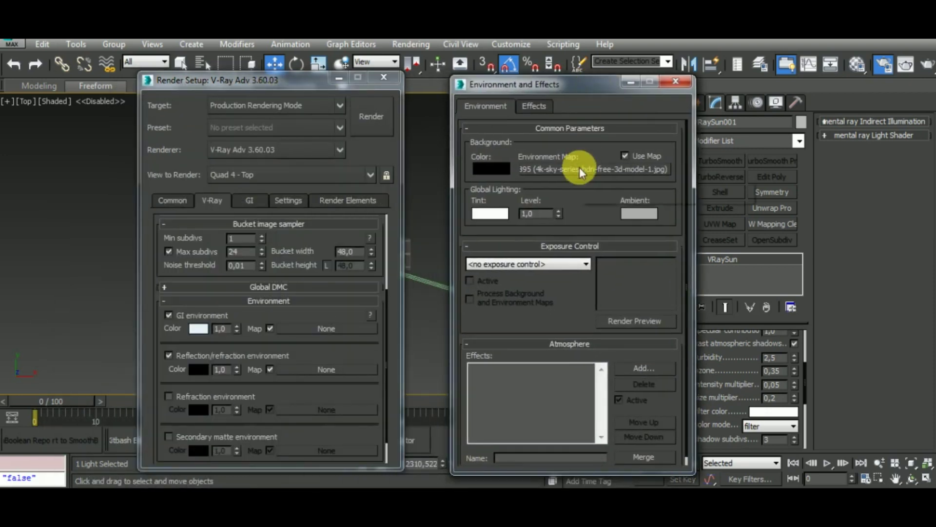
right_click(579, 168)
left_click(598, 191)
right_click(341, 326)
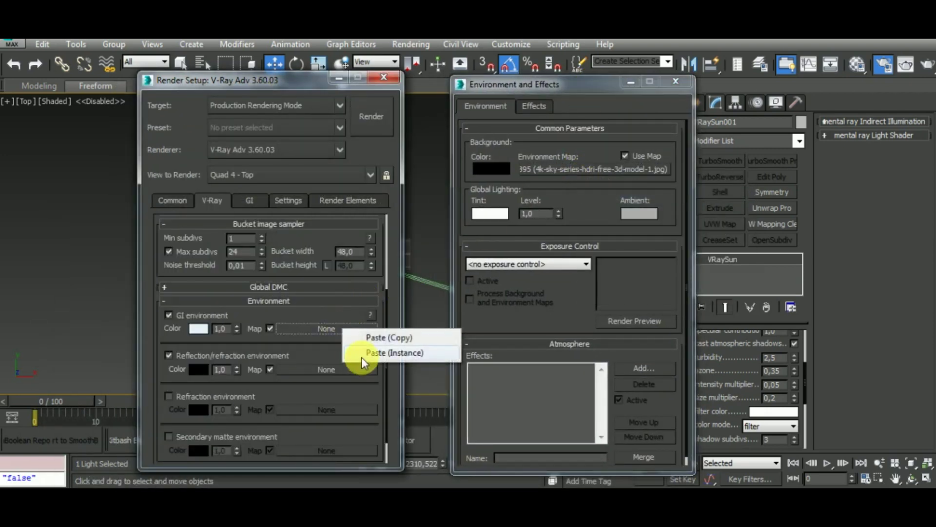
left_click(361, 355)
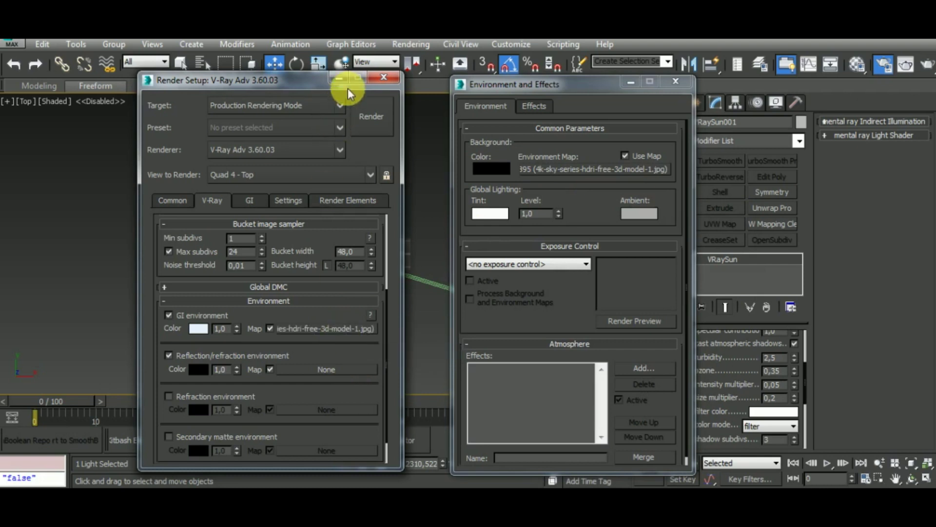
Step: Close Environment and Effects and set the irradiance map preset to Medium on the GI tab
left_click(671, 79)
left_click(252, 197)
left_click(264, 252)
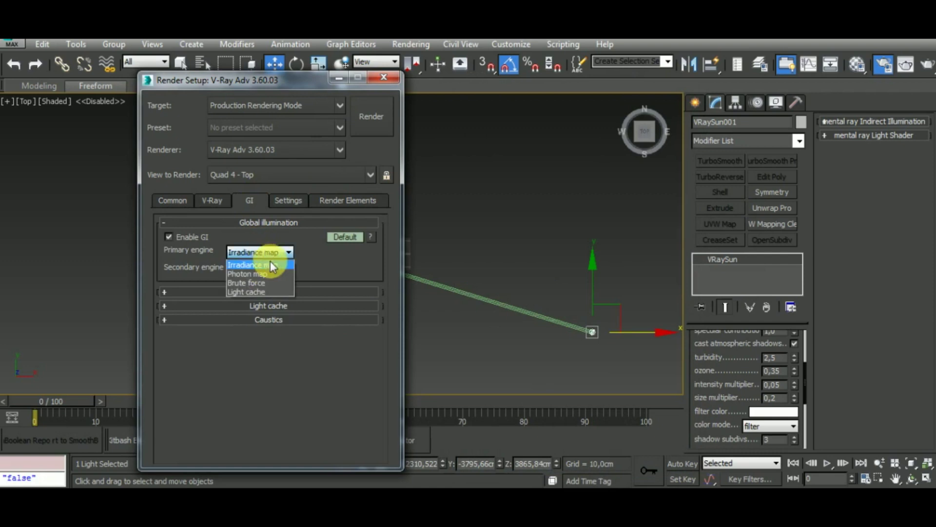
left_click(279, 292)
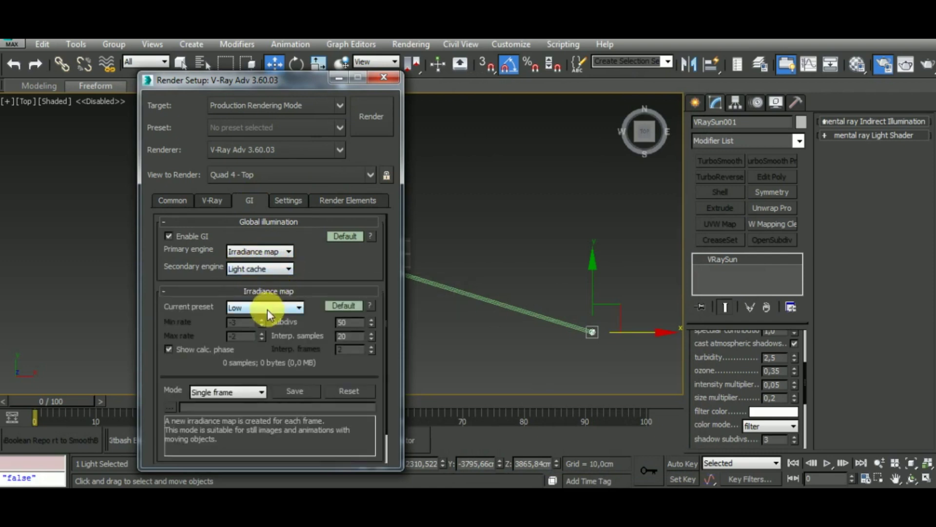
left_click(267, 307)
left_click(264, 347)
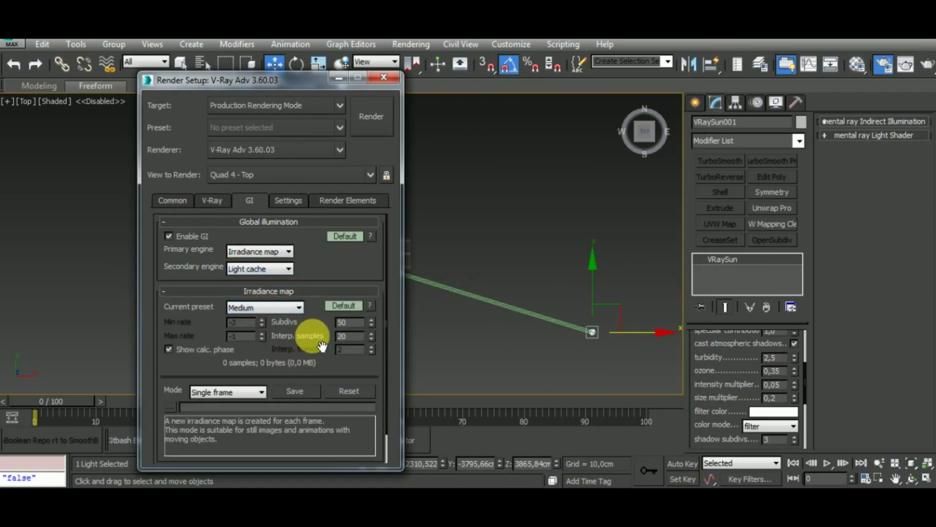
Step: Review the V-Ray and Common tab settings, then close Render Setup
left_click(205, 204)
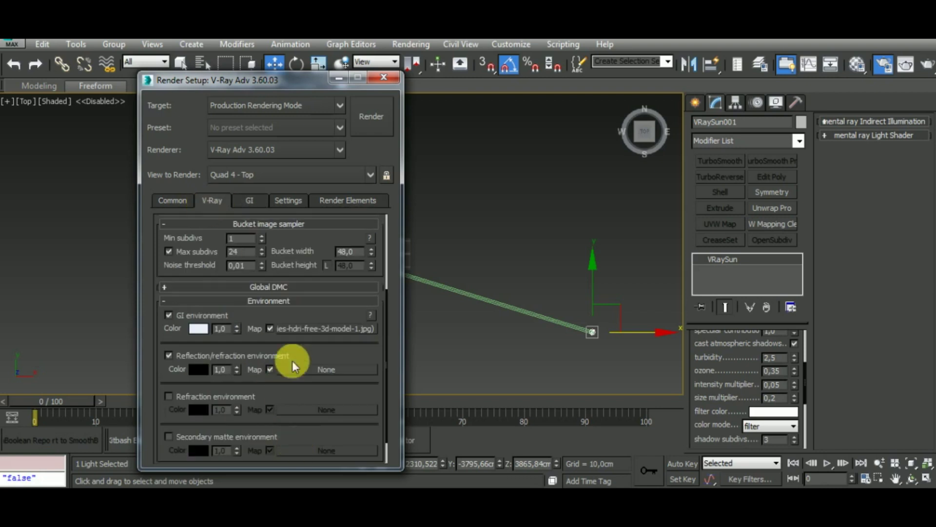
left_click_drag(350, 320, 352, 447)
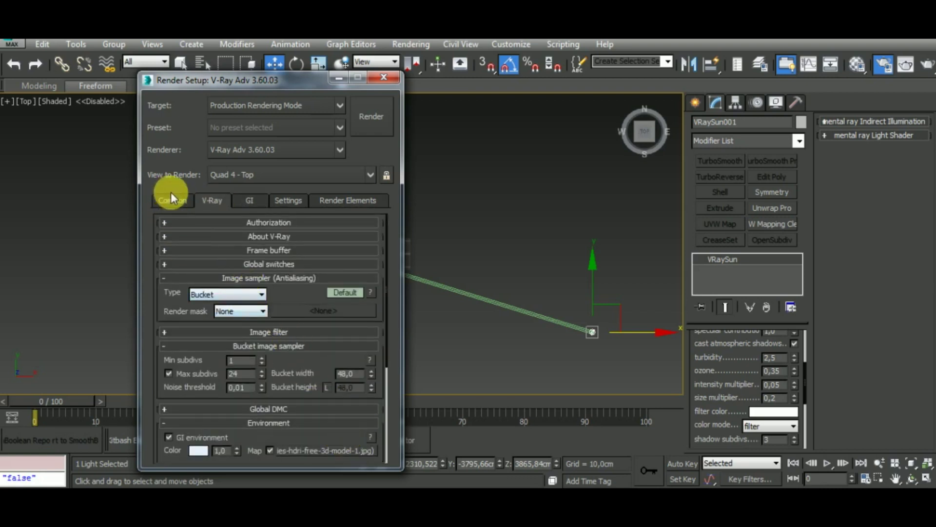
left_click(185, 201)
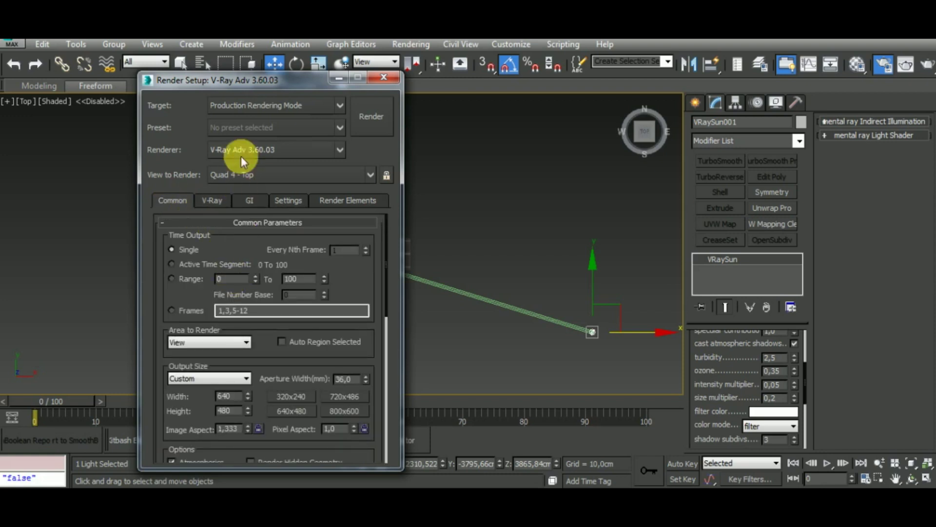
left_click(291, 148)
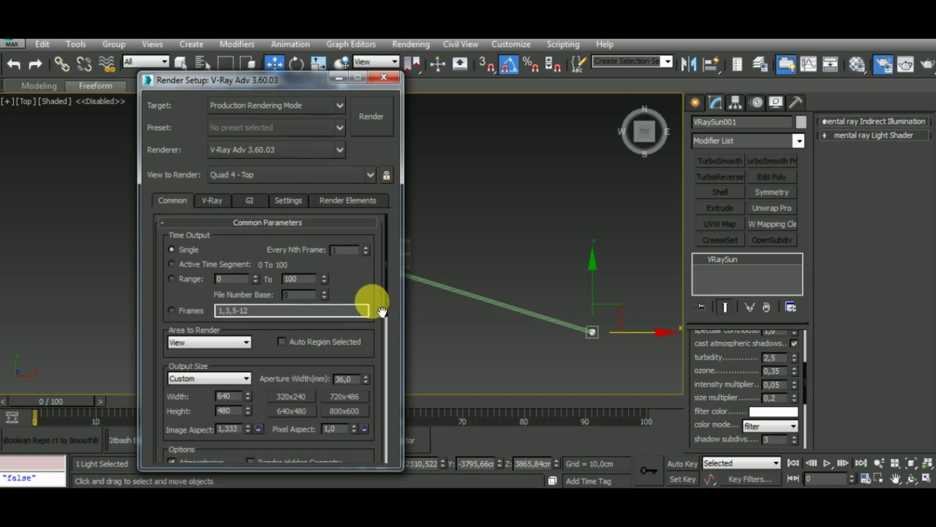
left_click_drag(381, 297, 380, 282)
scroll(380, 282, "down", 1)
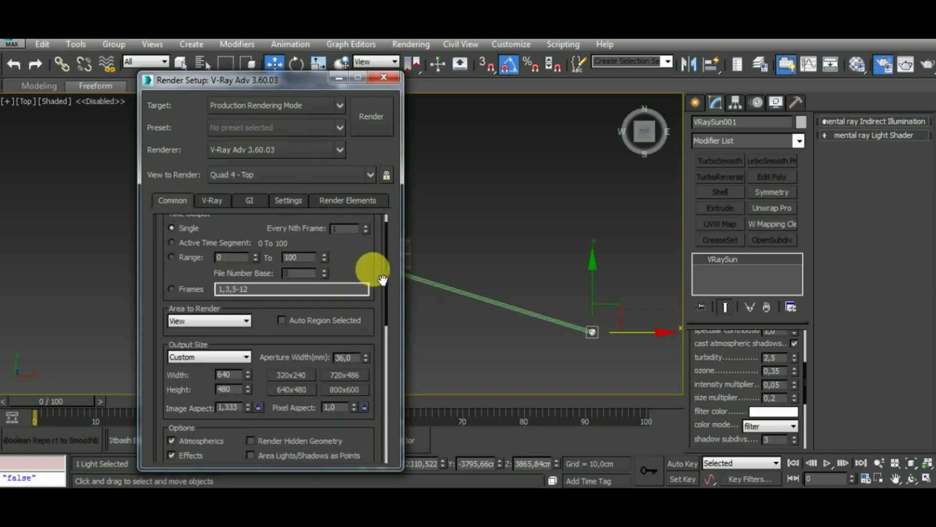
left_click(384, 77)
Step: Create a targeted physical camera in the Top view aimed at the street
middle_click_drag(396, 326, 462, 315)
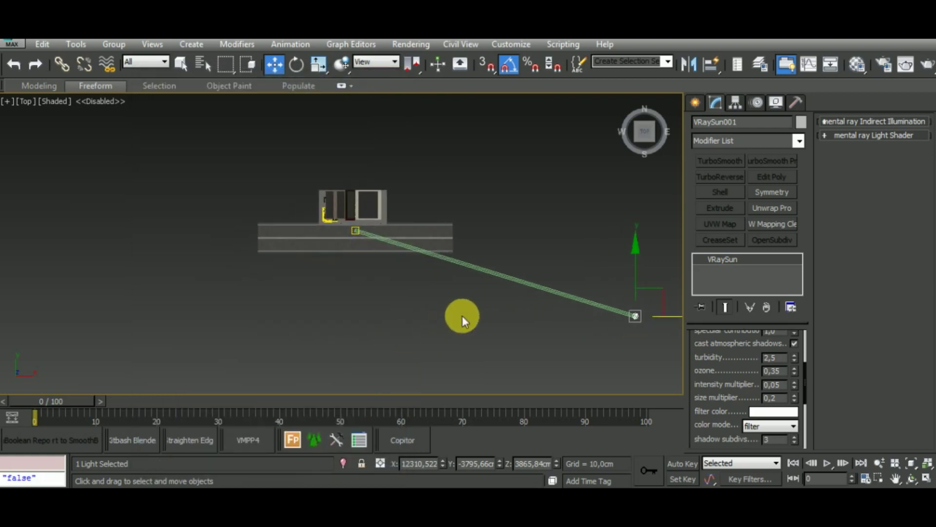
middle_click_drag(433, 345, 463, 312)
left_click(692, 101)
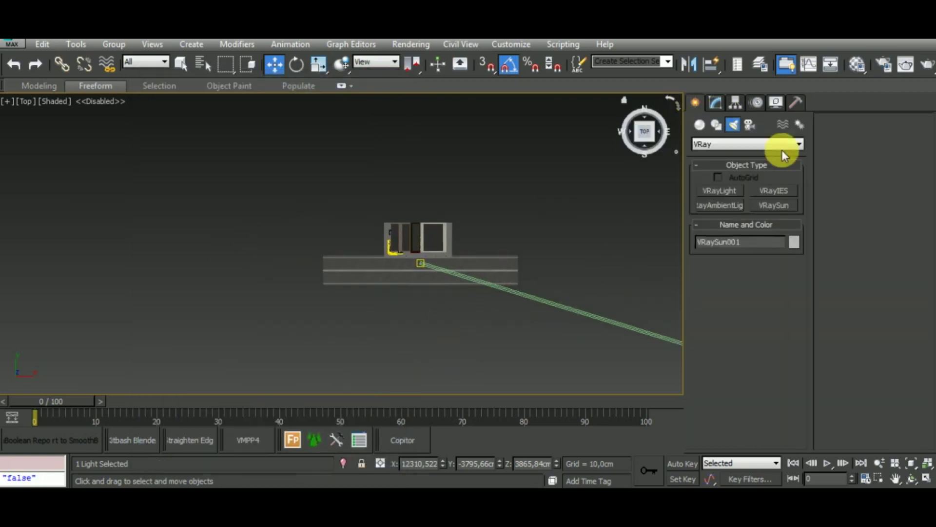
left_click(750, 128)
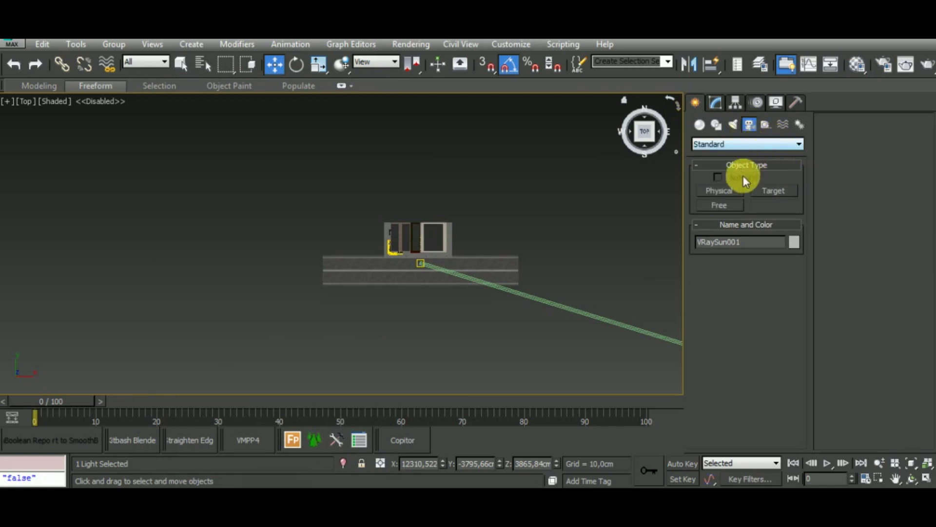
left_click(732, 191)
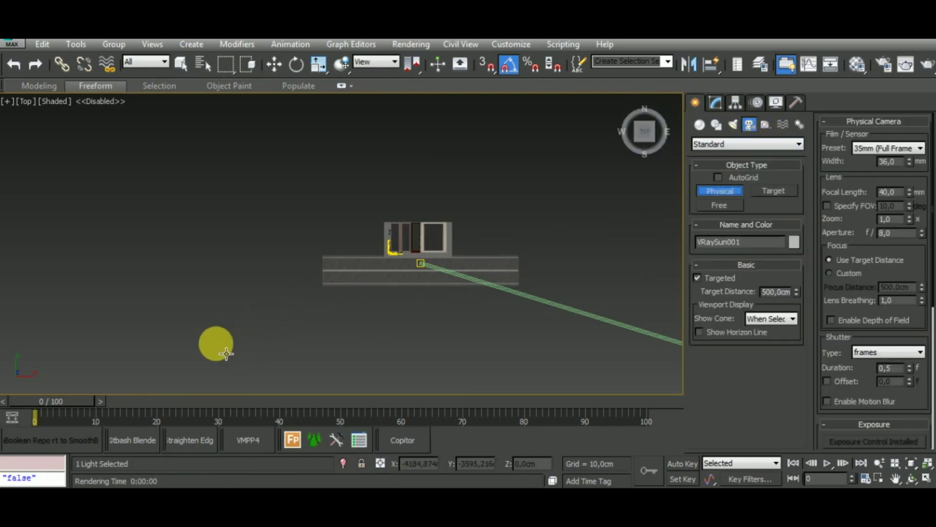
mouse_move(227, 353)
left_mouse_down()
mouse_move(393, 281)
mouse_move(393, 303)
left_mouse_up()
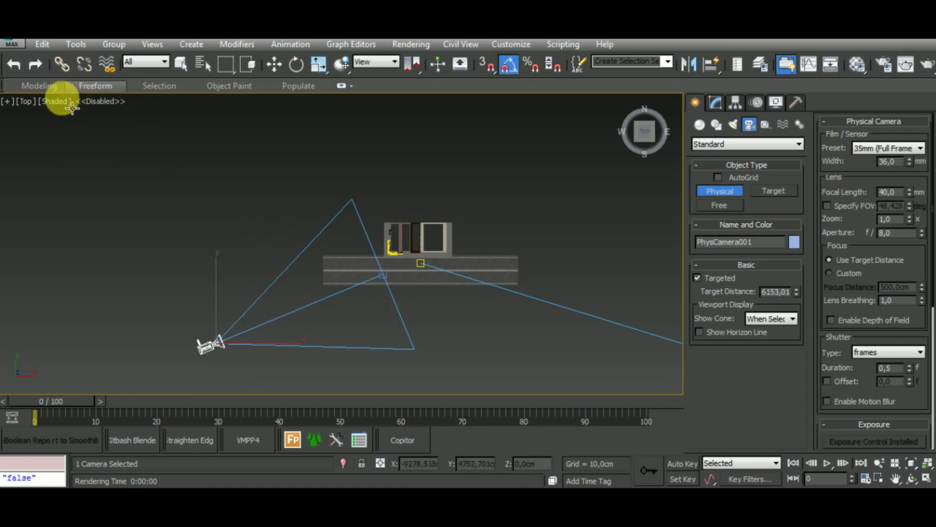
Step: View through PhysCamera001, reframe the buildings, and turn on Safe Frame
left_click(27, 102)
mouse_move(110, 117)
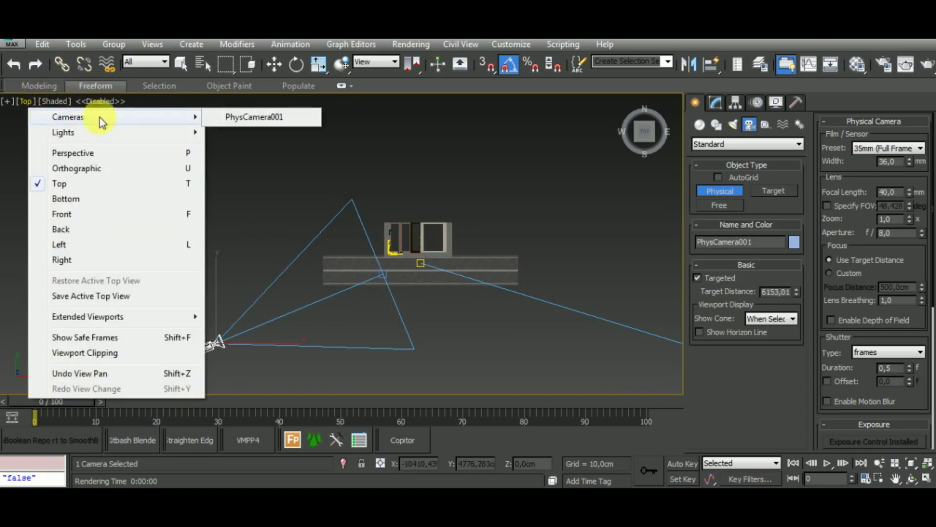
left_click(239, 117)
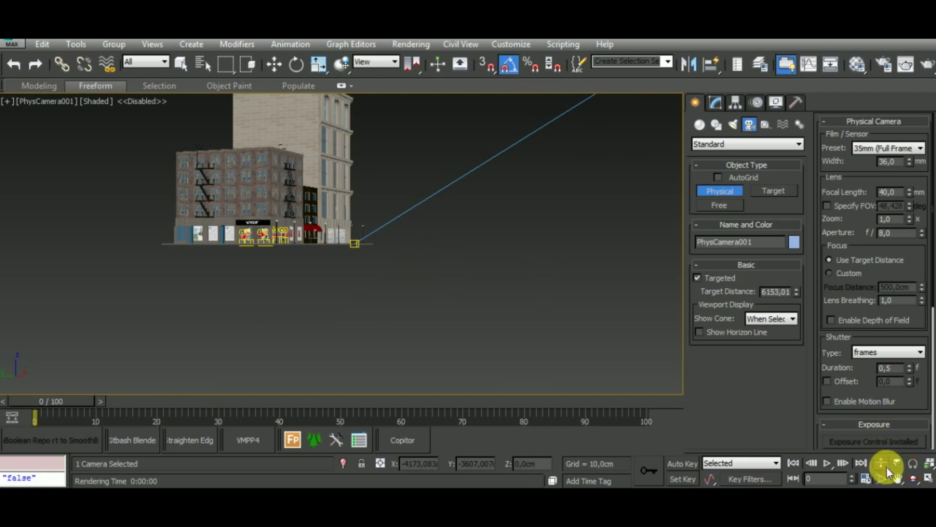
left_click_drag(502, 282, 532, 316)
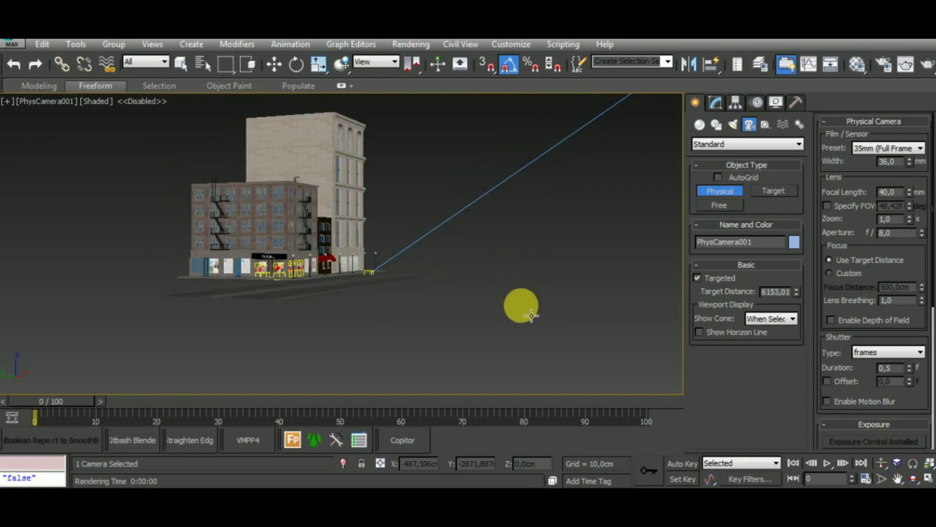
key("shift+f")
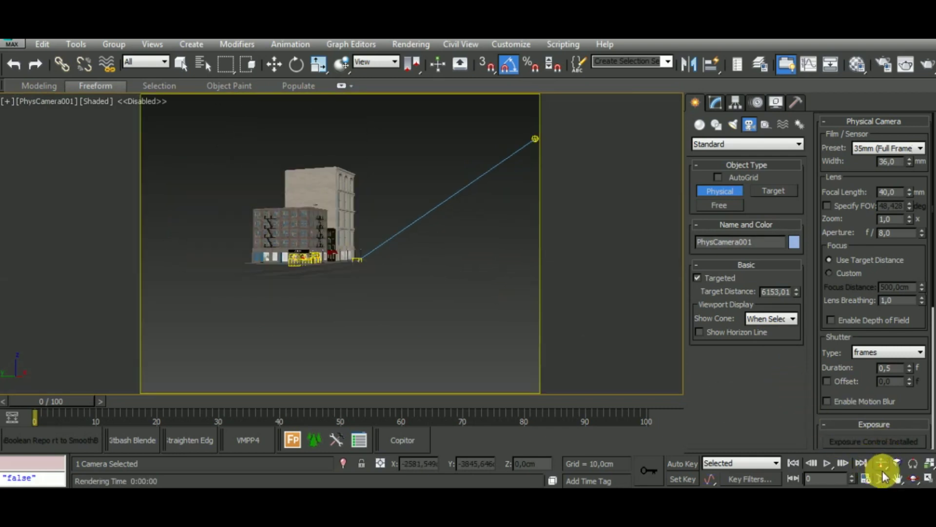
Step: Narrow the camera's field of view, orbit and truck it to enlarge the buildings
left_click(881, 479)
mouse_move(456, 295)
left_mouse_down()
mouse_move(438, 231)
mouse_move(439, 193)
mouse_move(452, 171)
left_mouse_up()
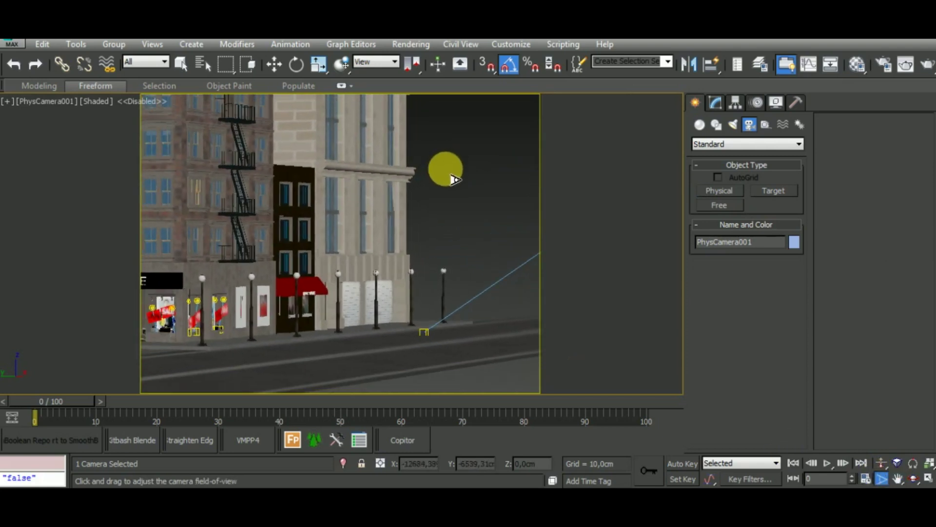
left_click(913, 480)
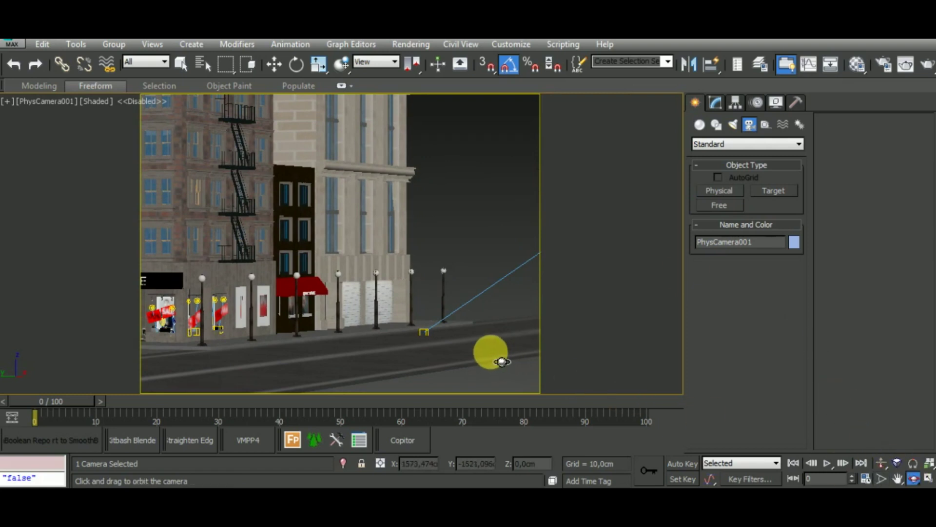
left_click_drag(501, 360, 498, 359)
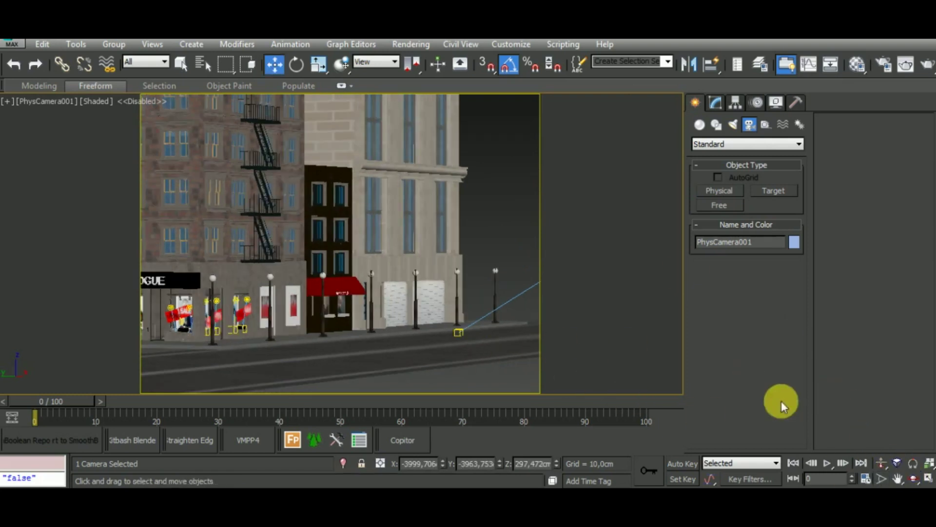
left_click(898, 479)
mouse_move(530, 353)
left_mouse_down()
mouse_move(544, 371)
mouse_move(491, 359)
left_mouse_up()
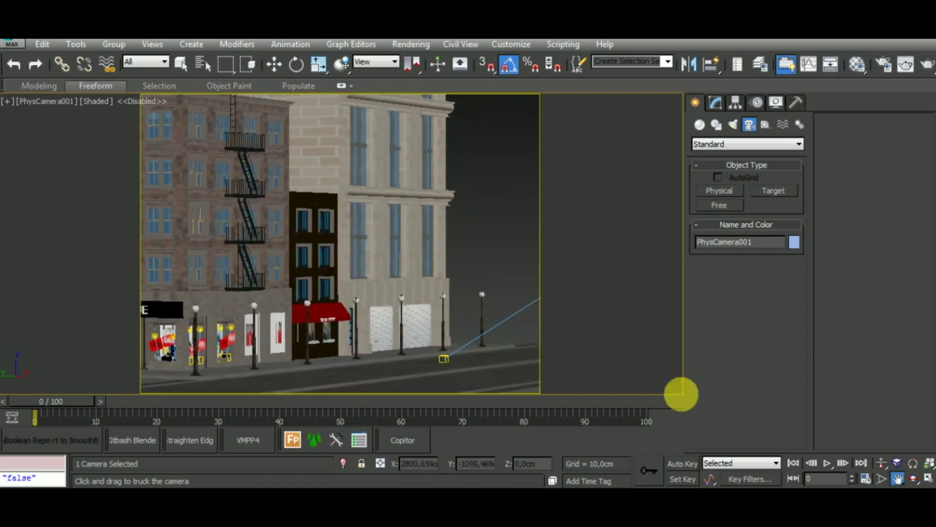
left_click(882, 478)
left_click_drag(398, 342, 405, 334)
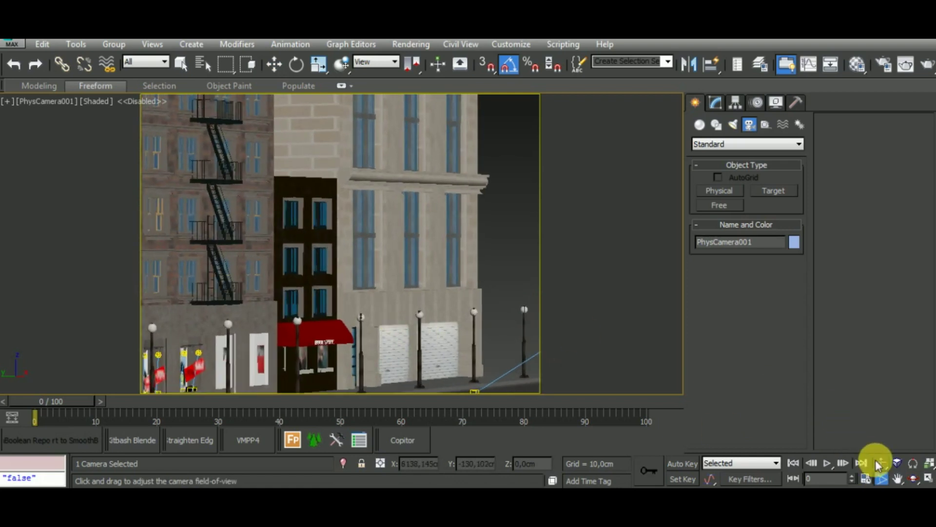
left_click(897, 478)
mouse_move(435, 326)
left_mouse_down()
mouse_move(439, 273)
mouse_move(429, 262)
left_mouse_up()
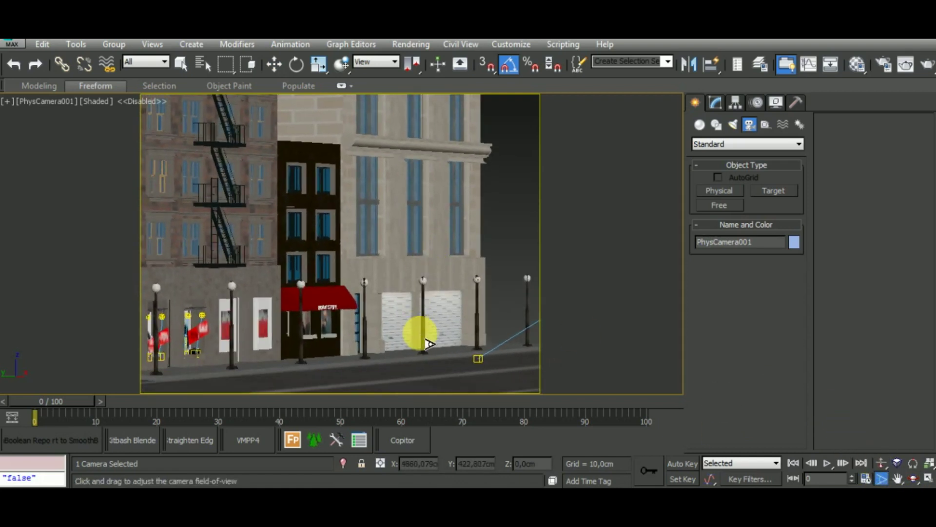
Step: Fine-tune the camera orbit and truck on the storefronts, then restore the four-viewport layout
key("w")
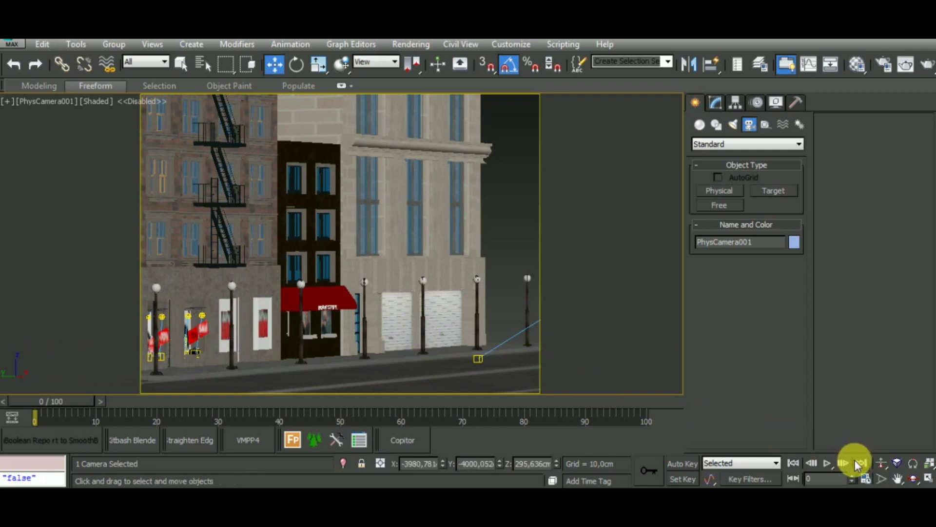
left_click(913, 478)
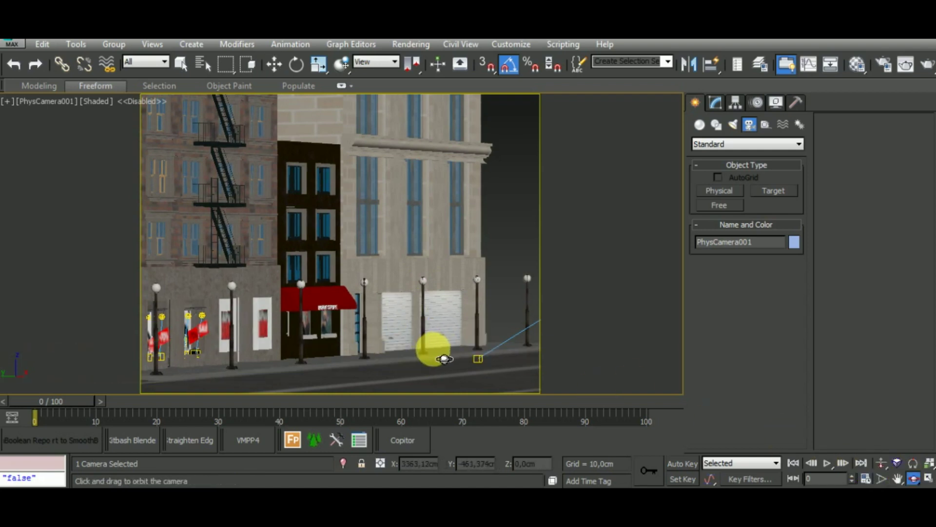
left_click_drag(485, 341, 451, 360)
middle_click_drag(448, 359, 459, 341)
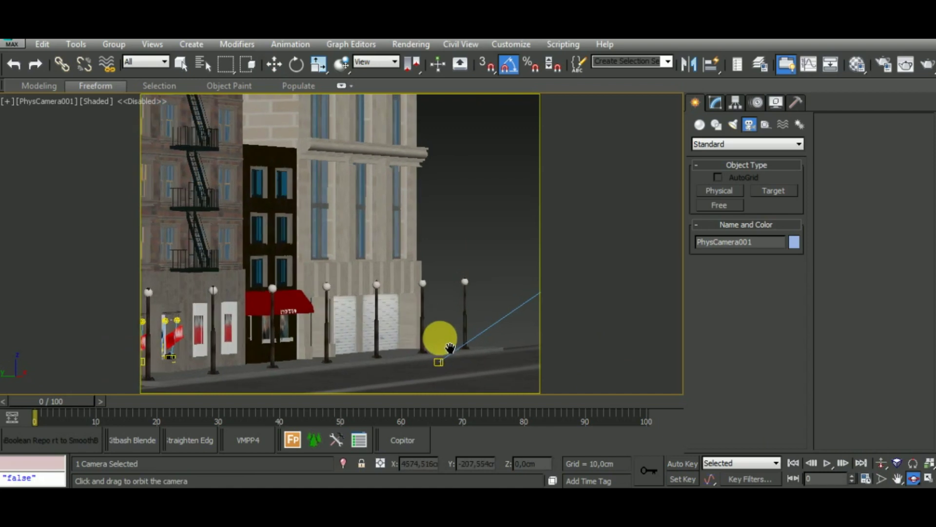
left_click_drag(439, 350, 432, 355)
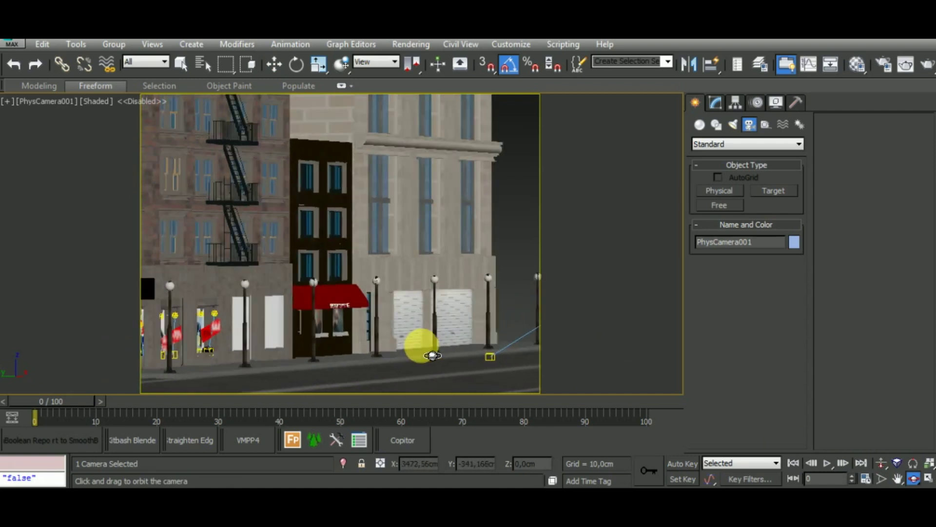
middle_click_drag(432, 355, 470, 360)
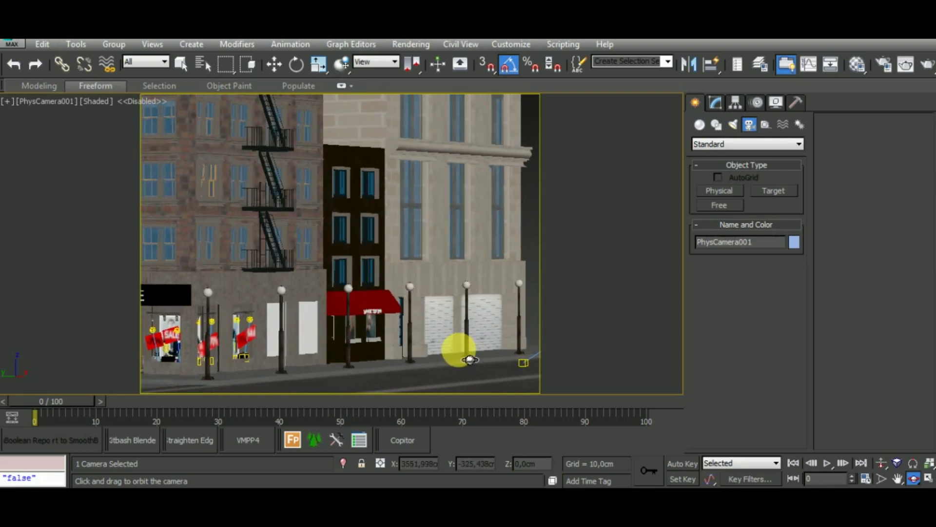
left_click(914, 480)
left_click(929, 480)
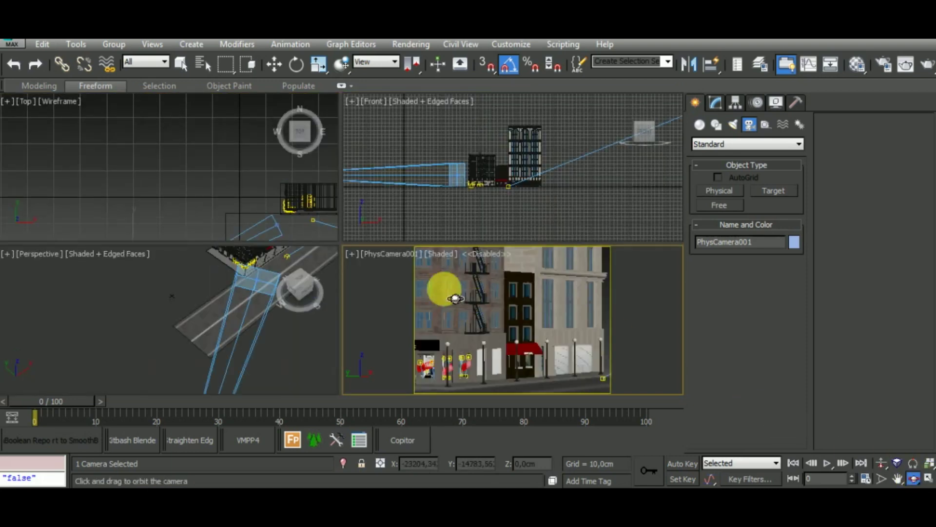
Step: Set the environment's exposure control to <no exposure control> and clear the camera selection
middle_click_drag(318, 360, 241, 362)
right_click(273, 360)
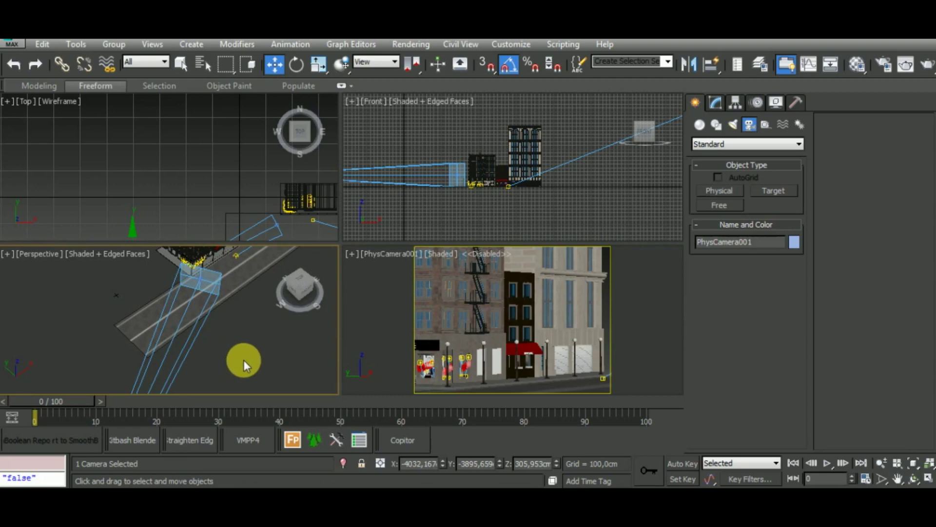
key("8")
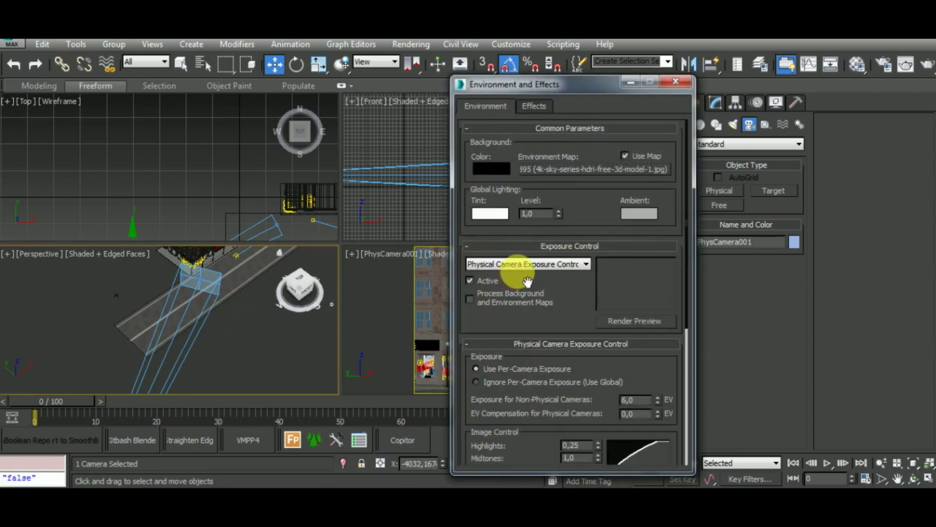
left_click(524, 266)
left_click(517, 276)
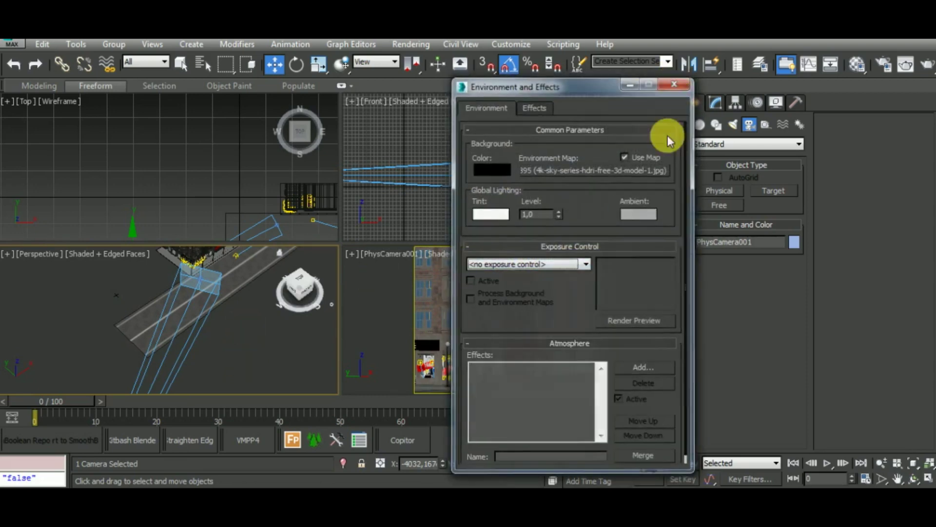
left_click(675, 84)
left_click(647, 324)
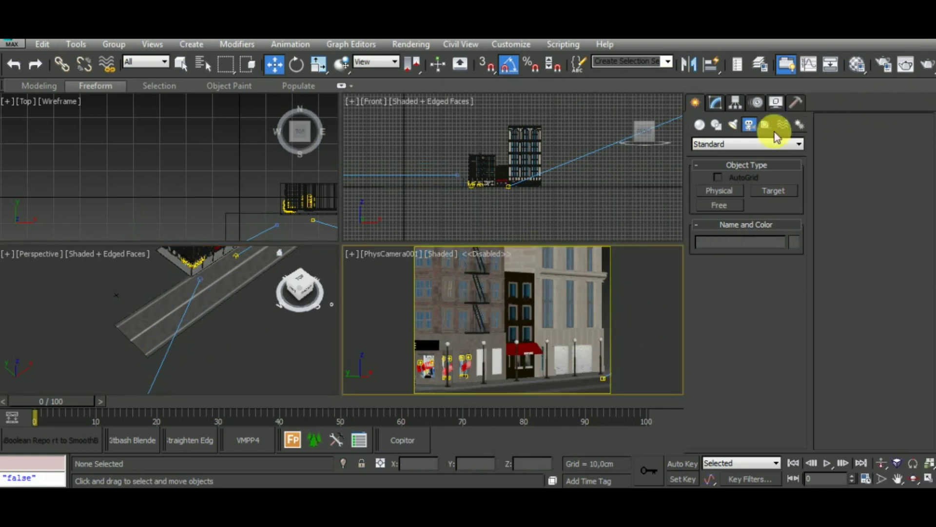
Step: Start a V-Ray production render of the camera view, then cancel it and close the frame window
left_click(926, 65)
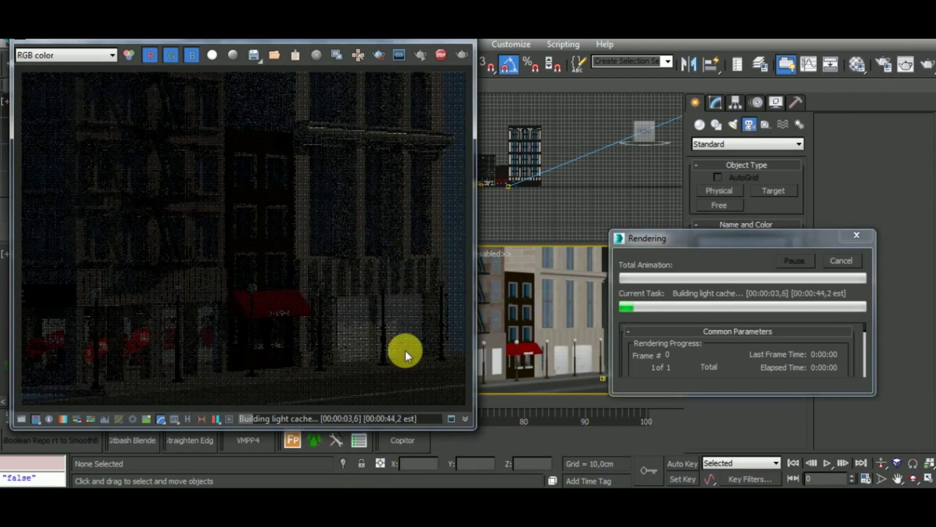
scroll(405, 350, "down", 2)
scroll(267, 262, "up", 2)
scroll(267, 262, "down", 2)
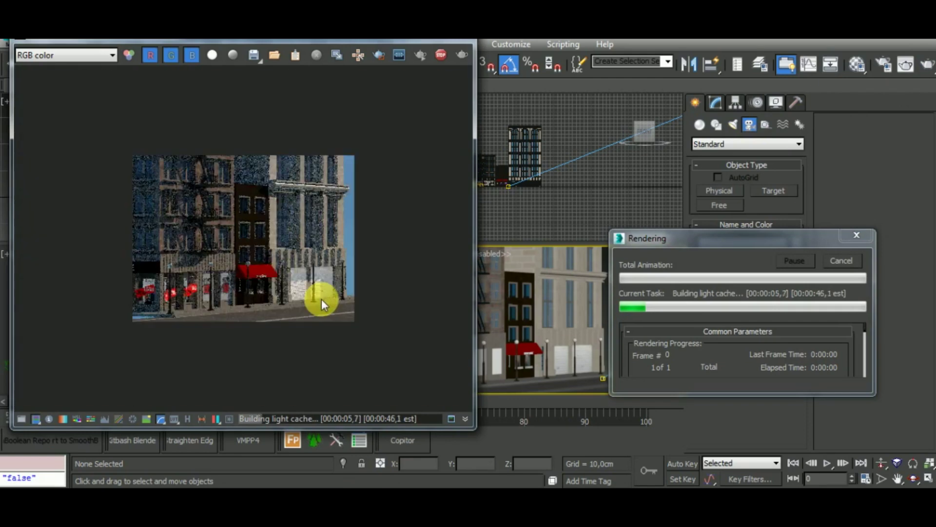
scroll(246, 278, "up", 2)
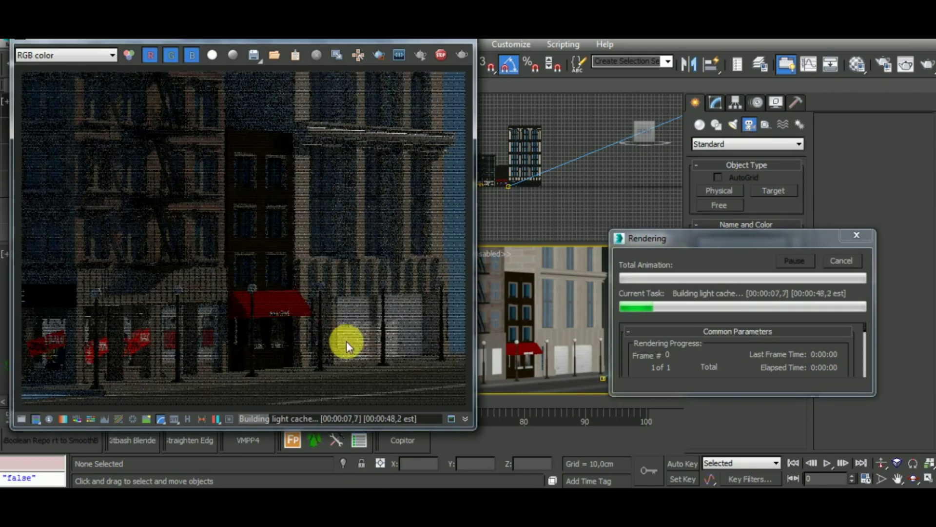
scroll(351, 345, "down", 2)
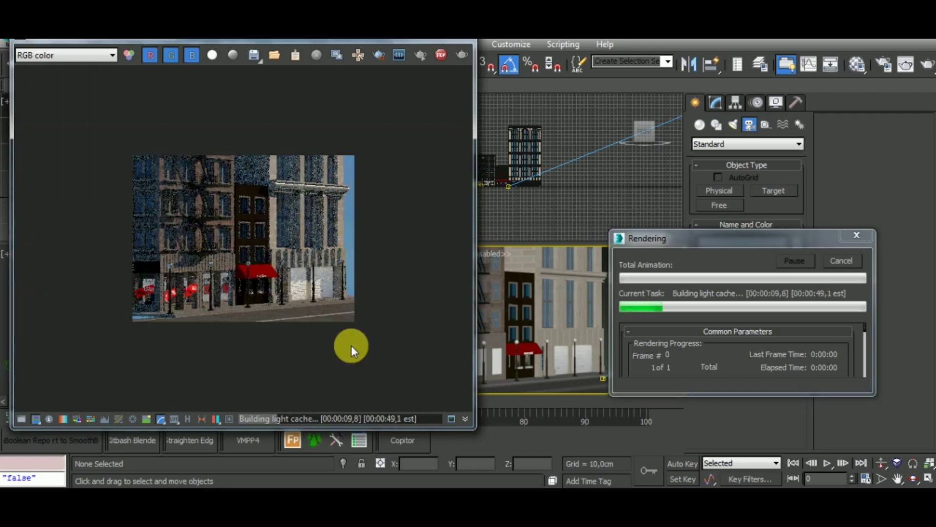
left_click(841, 264)
left_click(467, 41)
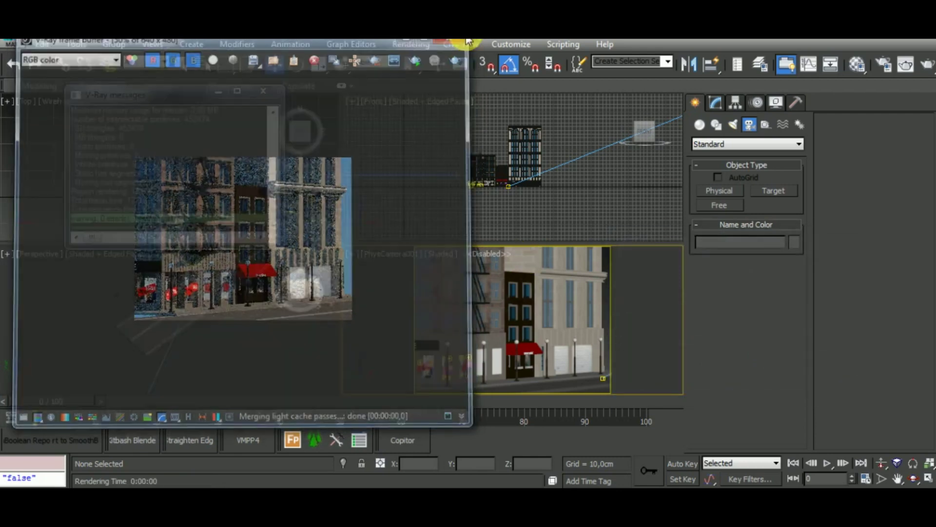